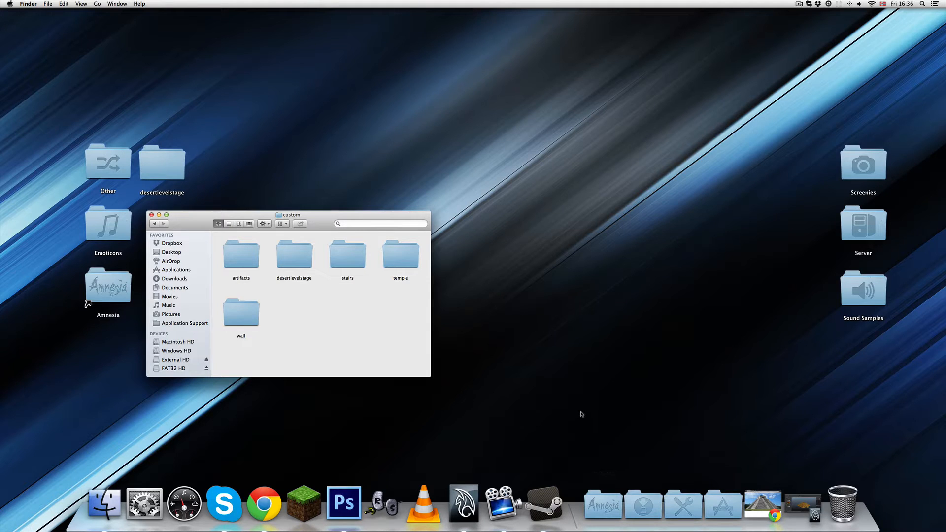
# Step: Launch the HPL Level Editor from the Amnesia folder and open the custom temple model folder in Finder
pyautogui.click(601, 515)
pyautogui.click(622, 285)
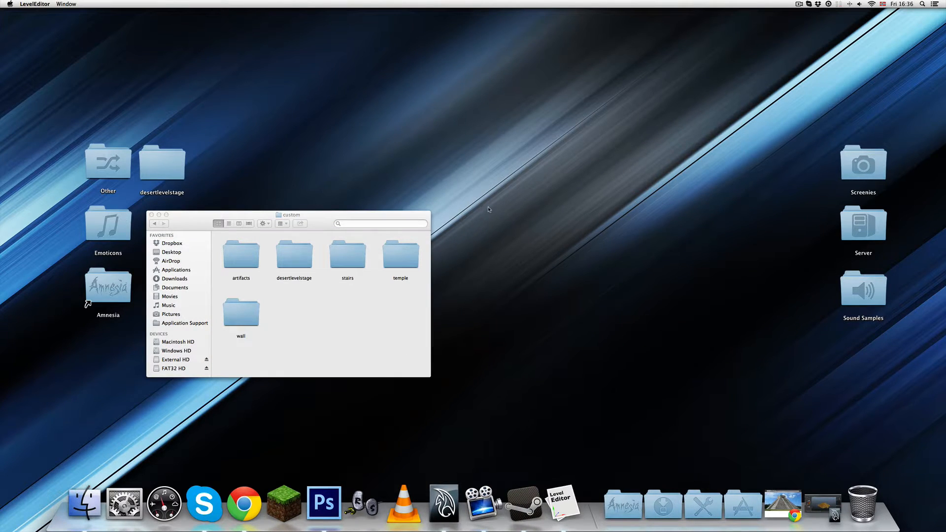
pyautogui.click(271, 340)
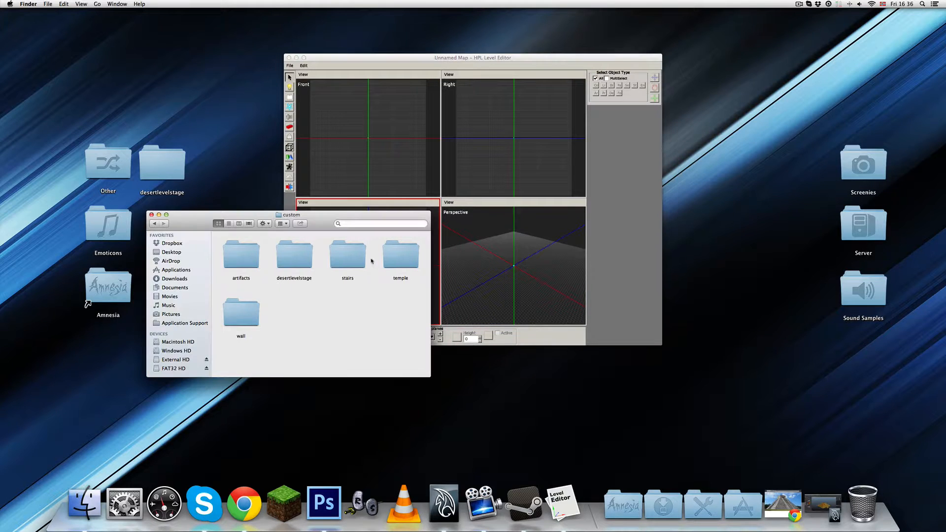
pyautogui.doubleClick(397, 264)
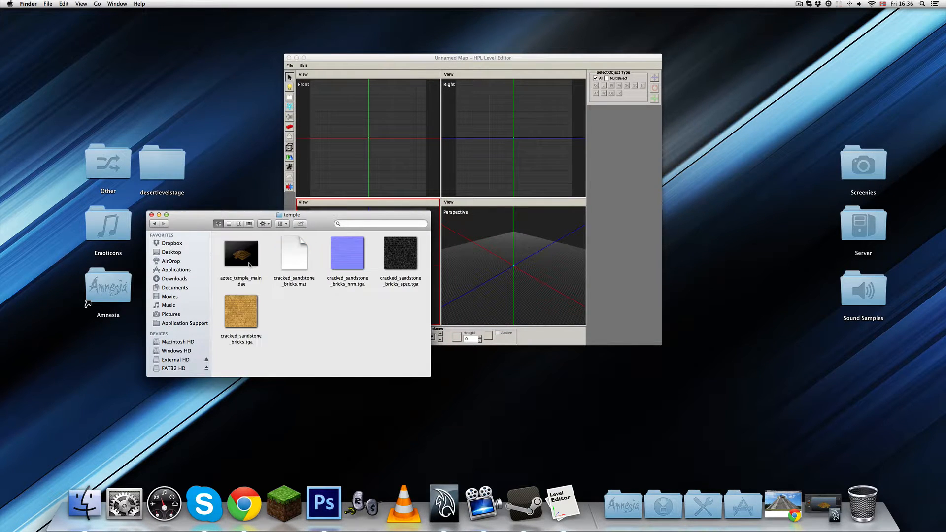
# Step: Preview the aztec_temple_main.dae model and rotate it to examine its stairs and stepped sides
pyautogui.click(250, 264)
pyautogui.press('space')
pyautogui.moveTo(380, 259); pyautogui.dragTo(386, 230)
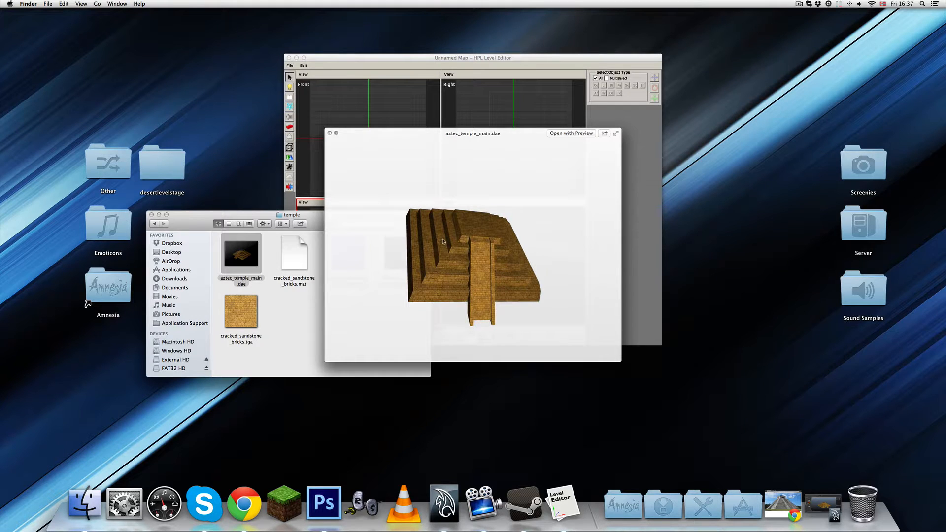
pyautogui.moveTo(443, 241); pyautogui.dragTo(434, 222)
pyautogui.press('space')
pyautogui.click(249, 317)
pyautogui.click(305, 332)
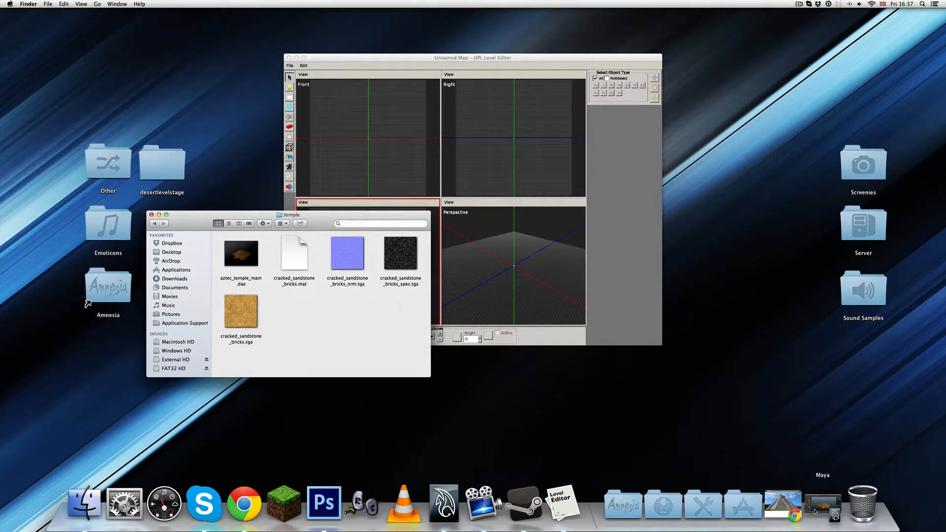
# Step: View the pyramid reference photo in Chrome and the aztec_temple scene in Maya, minimizing each window again
pyautogui.click(784, 504)
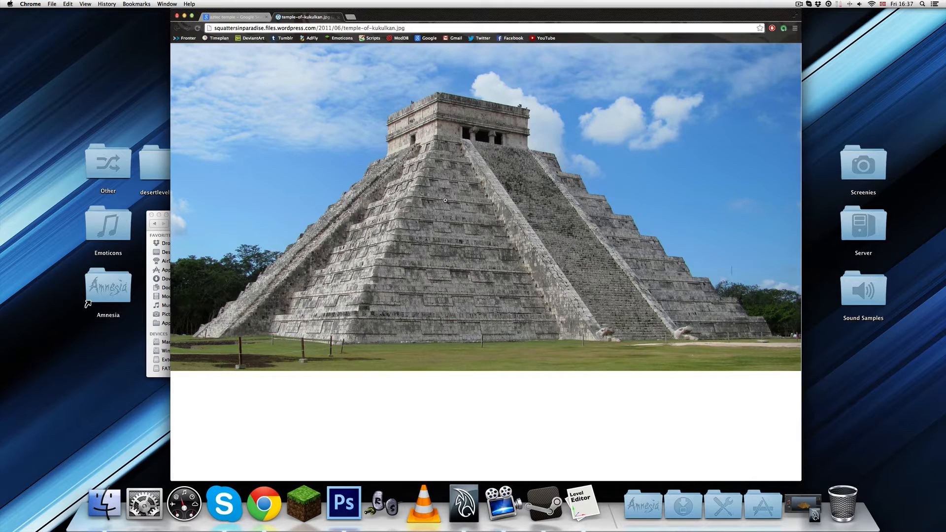
pyautogui.doubleClick(446, 15)
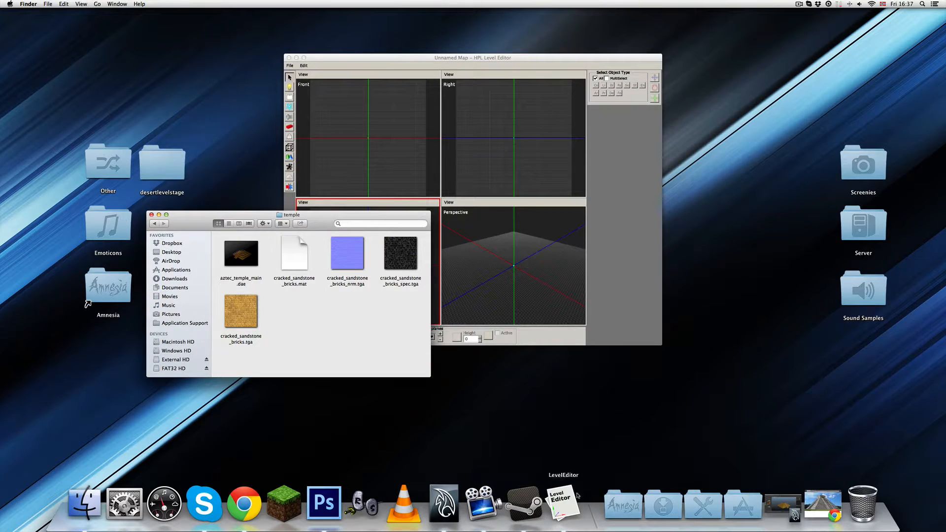
pyautogui.click(783, 503)
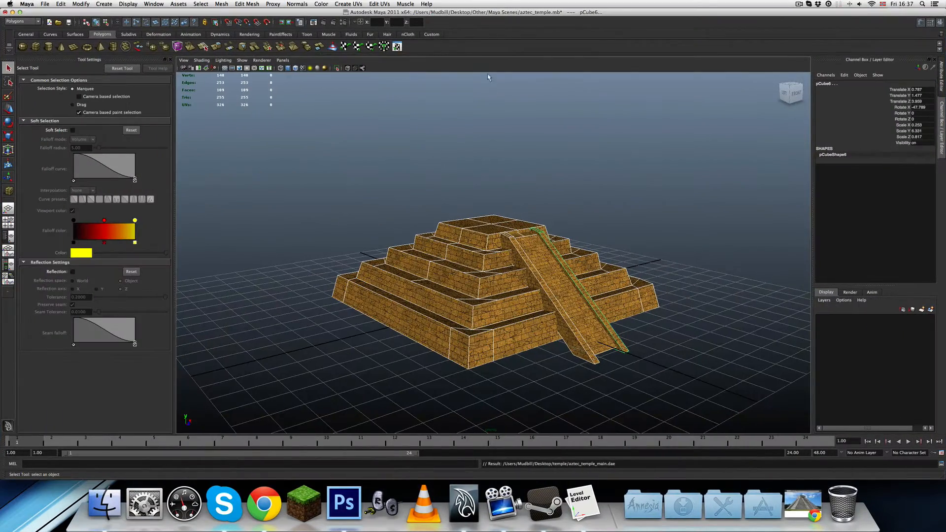
pyautogui.doubleClick(486, 13)
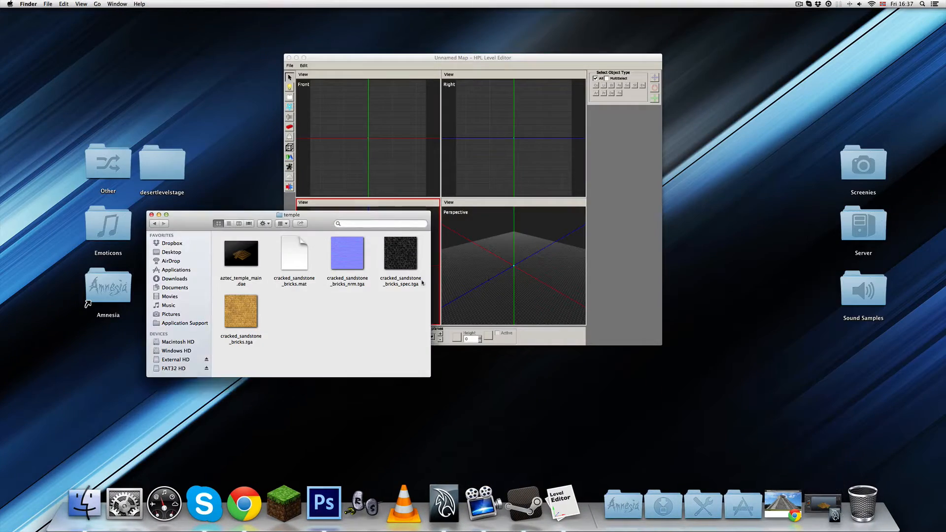
# Step: Open test2.map in the Level Editor
pyautogui.click(602, 226)
pyautogui.click(290, 66)
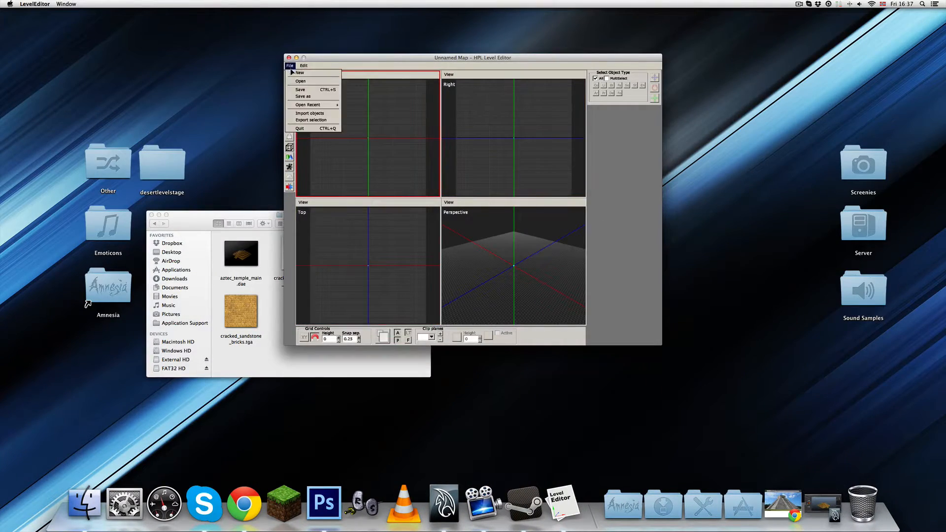
pyautogui.click(301, 81)
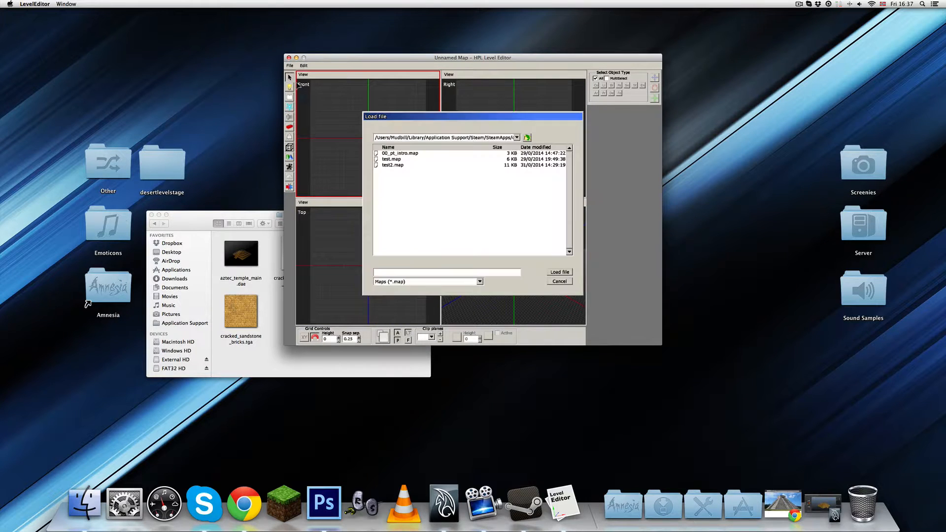
pyautogui.doubleClick(397, 165)
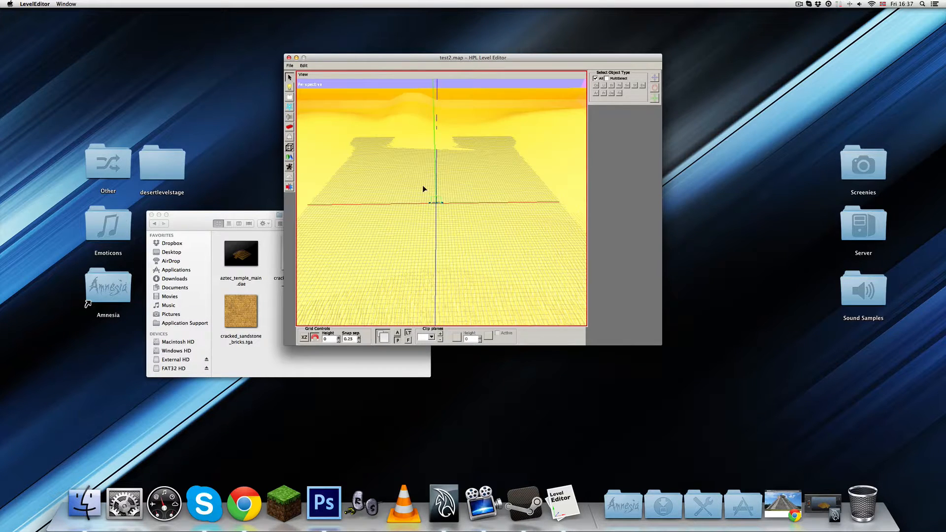
# Step: Examine the desert terrain in the perspective view from several angles, with the editor window moved clear of the Finder window
pyautogui.moveTo(427, 188); pyautogui.dragTo(456, 235, button='middle')
pyautogui.scroll(-4, 452, 204)
pyautogui.scroll(6, 440, 231)
pyautogui.scroll(-8, 473, 252)
pyautogui.scroll(-3, 461, 241)
pyautogui.moveTo(423, 61); pyautogui.dragTo(503, 86)
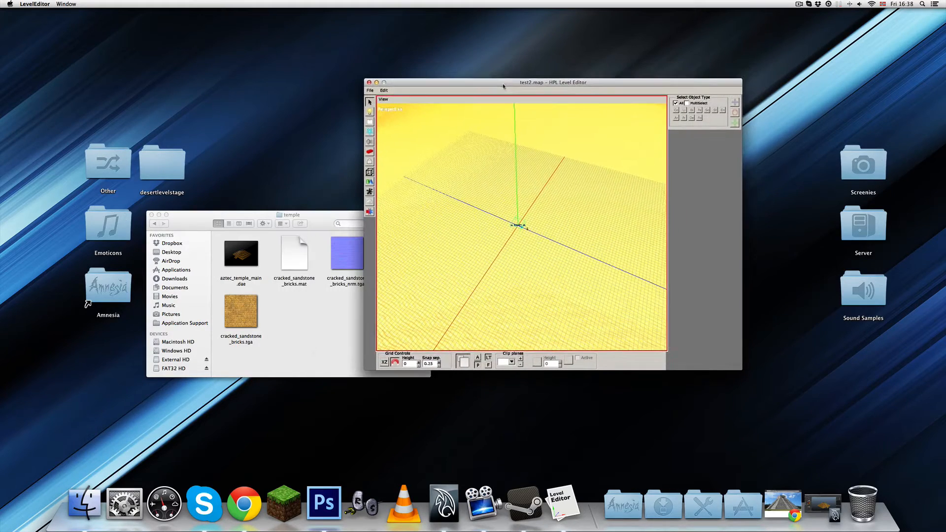
pyautogui.moveTo(493, 197)
pyautogui.mouseDown(button='middle')
pyautogui.moveTo(476, 175)
pyautogui.moveTo(488, 191)
pyautogui.moveTo(482, 207)
pyautogui.moveTo(469, 205)
pyautogui.moveTo(480, 182)
pyautogui.moveTo(459, 185)
pyautogui.moveTo(441, 171)
pyautogui.moveTo(483, 193)
pyautogui.moveTo(475, 194)
pyautogui.moveTo(500, 175)
pyautogui.moveTo(498, 190)
pyautogui.mouseUp(button='middle')
# Step: Inspect the ground plane's properties, clear the selection and examine the dunes surrounding the grid
pyautogui.click(442, 171)
pyautogui.click(501, 118)
pyautogui.click(490, 178)
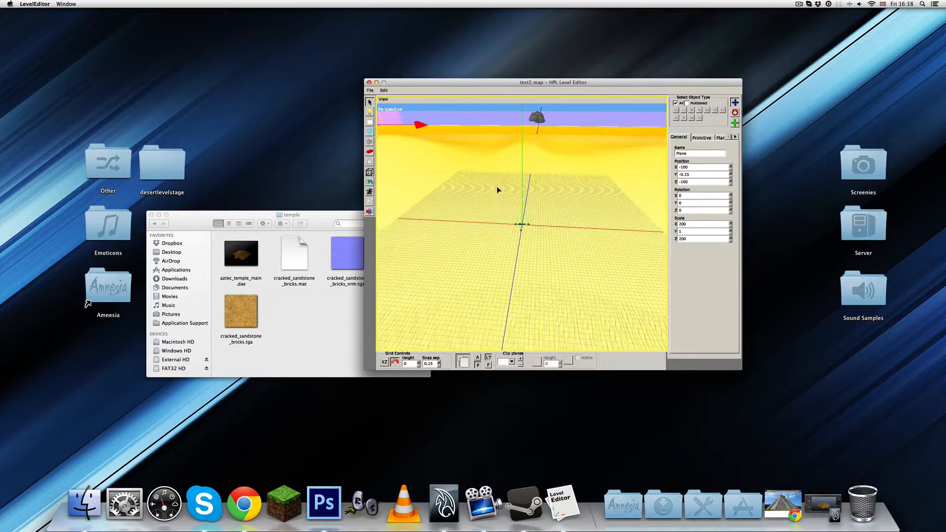
pyautogui.click(491, 200)
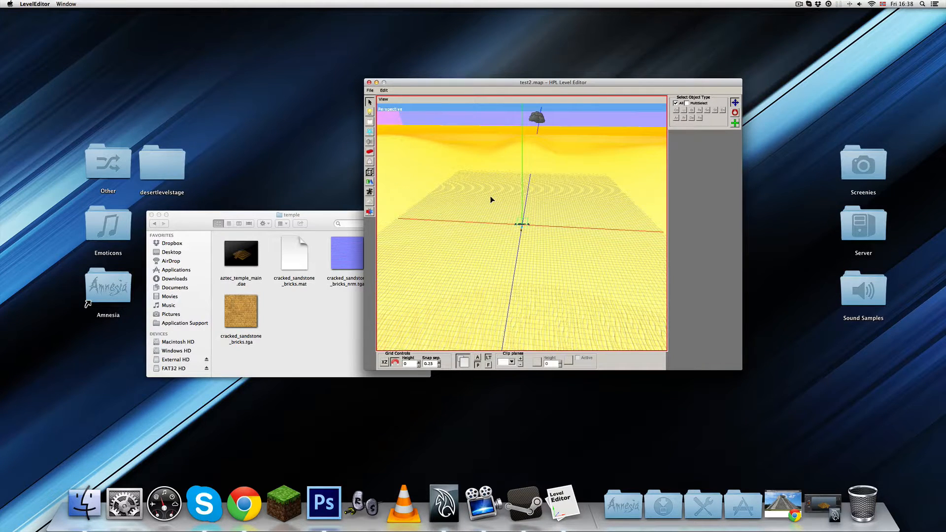
pyautogui.moveTo(498, 210); pyautogui.dragTo(528, 198, button='middle')
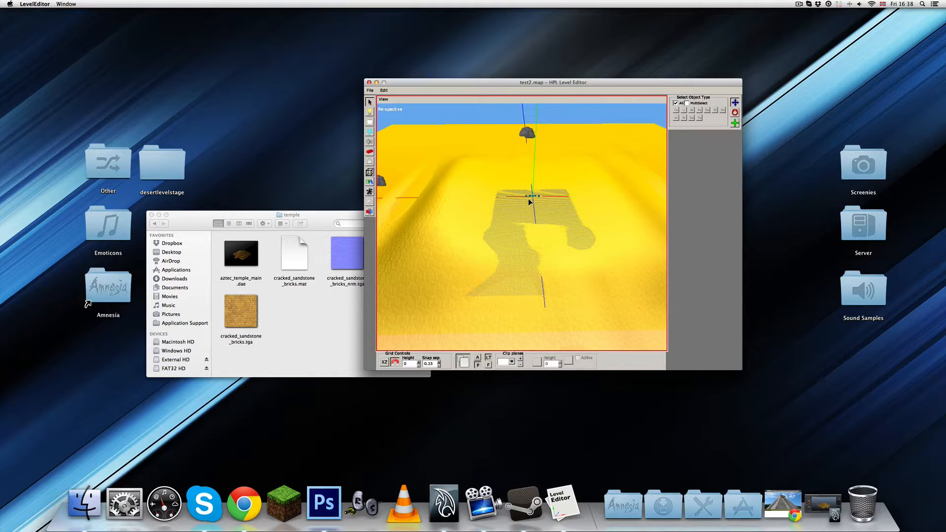
# Step: Inspect the properties of the point light above the map centre and of the sun billboard in the sky
pyautogui.keyDown('alt'); pyautogui.moveTo(528, 199); pyautogui.dragTo(504, 219); pyautogui.keyUp('alt')
pyautogui.click(522, 147)
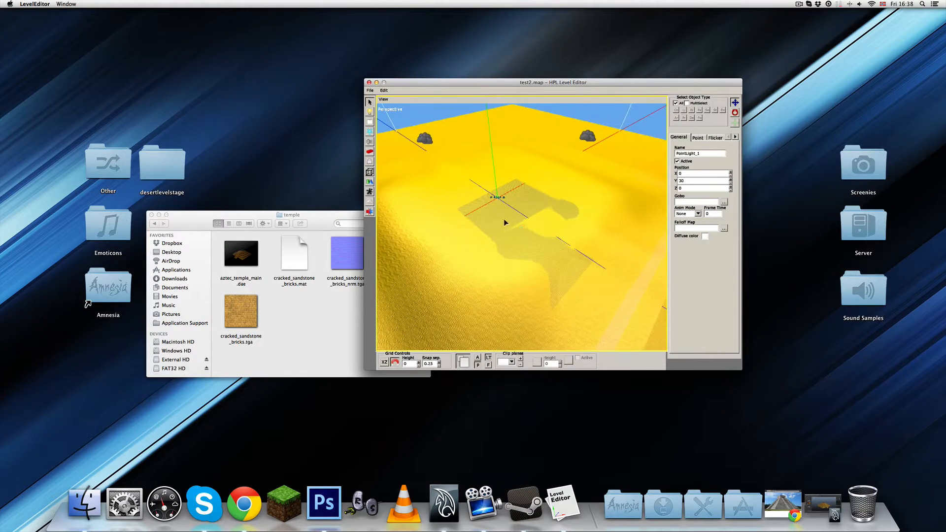
pyautogui.keyDown('alt'); pyautogui.moveTo(433, 255); pyautogui.dragTo(494, 209); pyautogui.keyUp('alt')
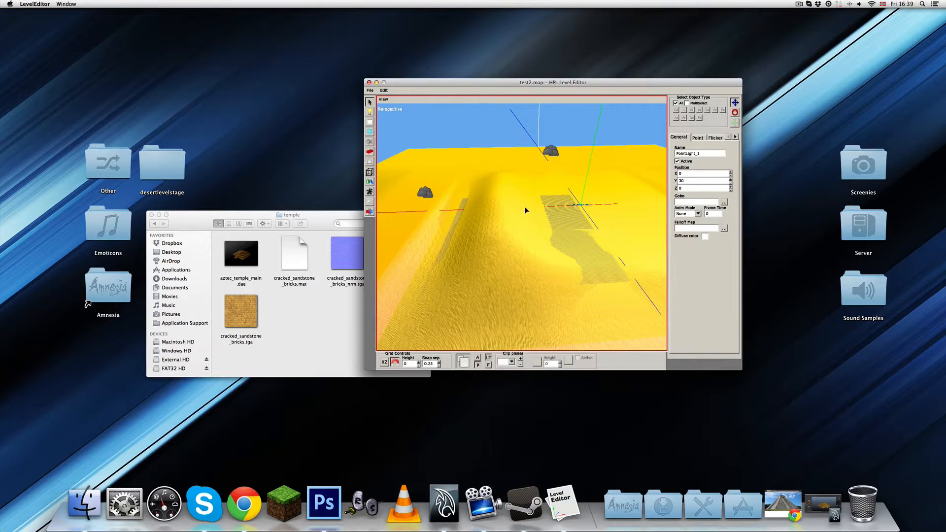
pyautogui.keyDown('alt'); pyautogui.moveTo(563, 211); pyautogui.dragTo(531, 138); pyautogui.keyUp('alt')
pyautogui.click(532, 138)
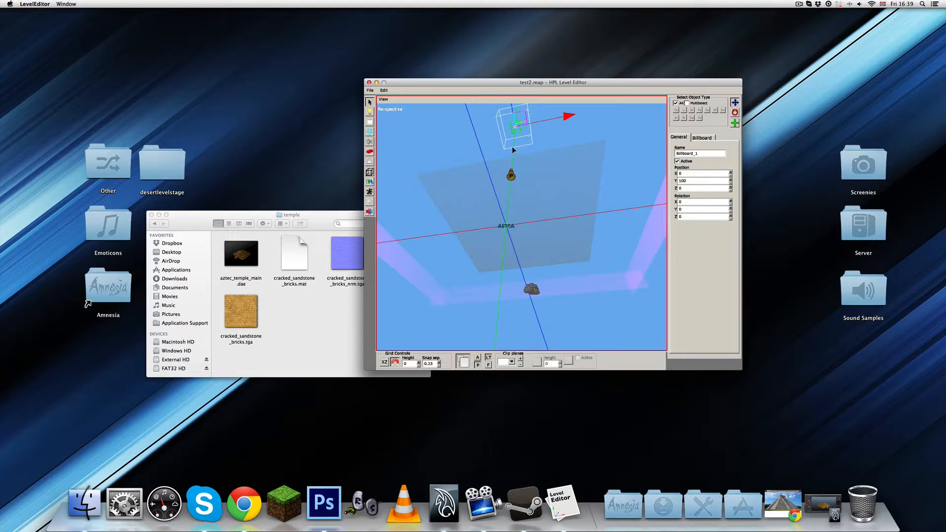
# Step: Switch to Finder and open the textures folder of the temple custom story inside the Amnesia custom_stories folder
pyautogui.click(338, 308)
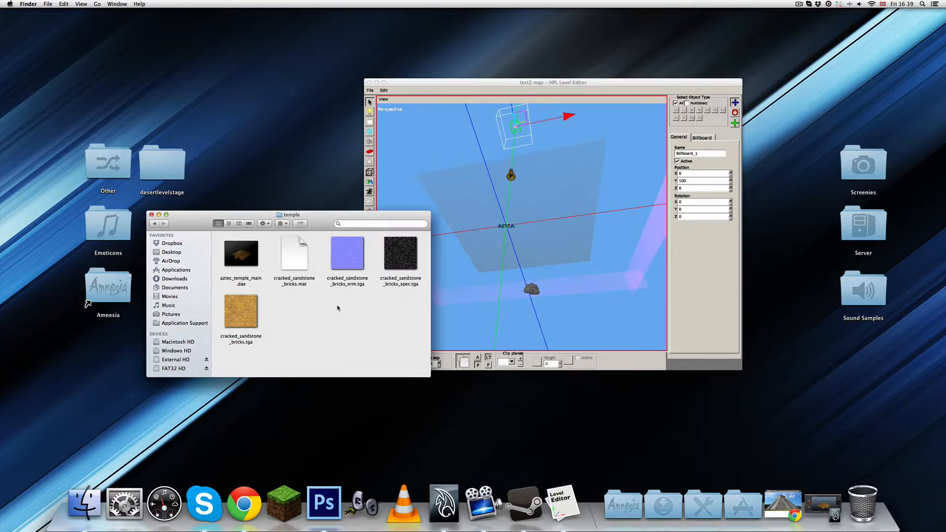
pyautogui.click(154, 224)
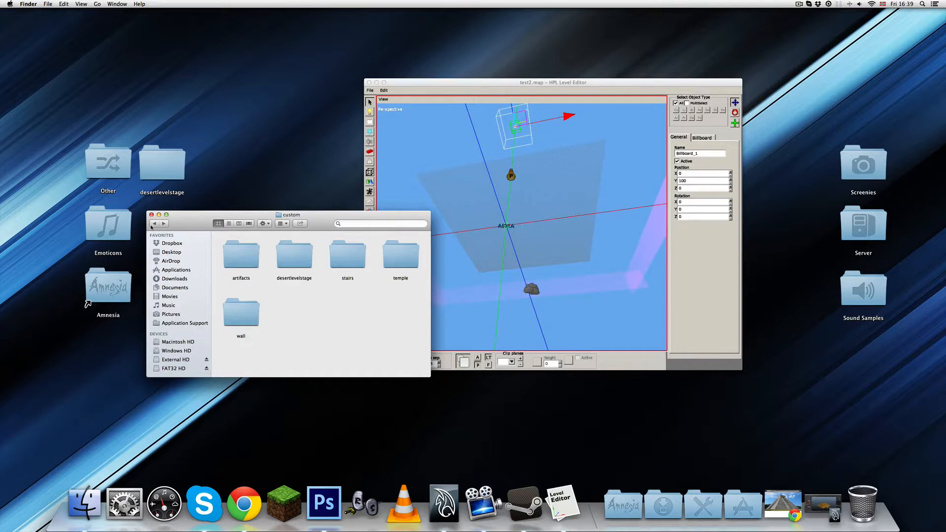
pyautogui.click(153, 225)
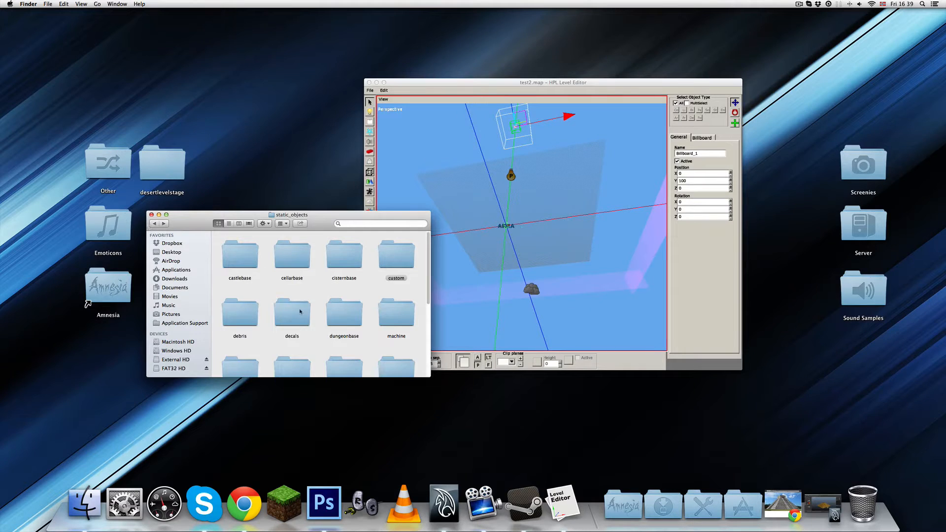
pyautogui.click(154, 224)
pyautogui.click(154, 224)
pyautogui.click(154, 224)
pyautogui.click(155, 223)
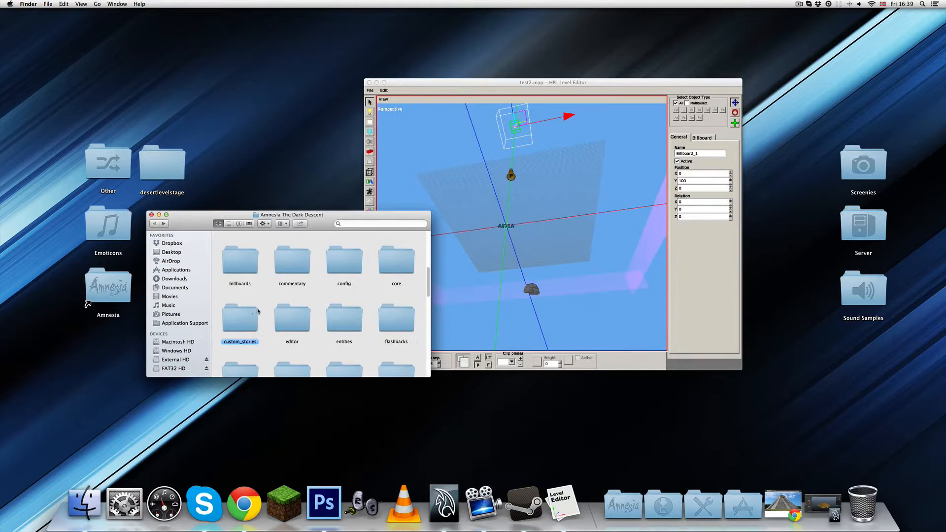
pyautogui.doubleClick(256, 312)
pyautogui.doubleClick(301, 265)
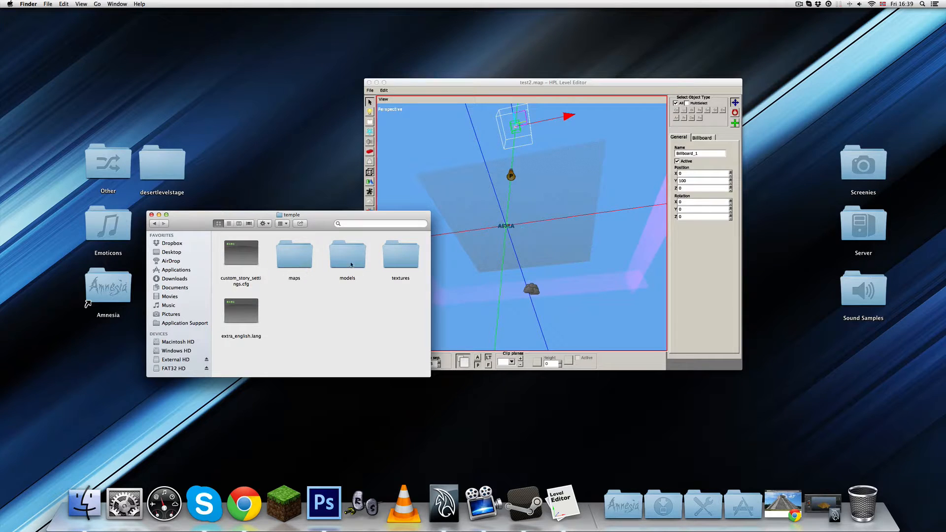
pyautogui.doubleClick(393, 256)
# Step: Preview the desert_sun.tga texture at full size and close the preview
pyautogui.scroll(-2, 393, 257)
pyautogui.click(251, 275)
pyautogui.press('space')
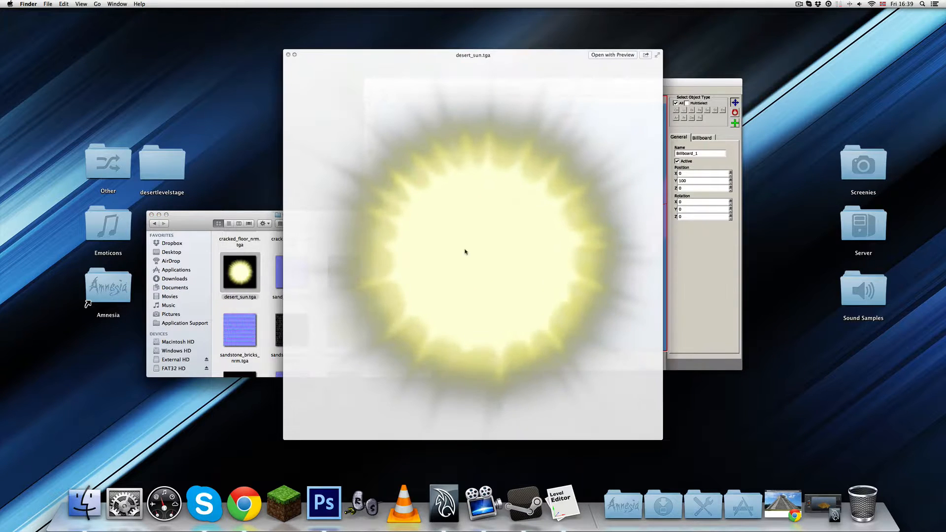
pyautogui.moveTo(490, 251)
pyautogui.mouseDown()
pyautogui.moveTo(464, 247)
pyautogui.moveTo(478, 247)
pyautogui.mouseUp()
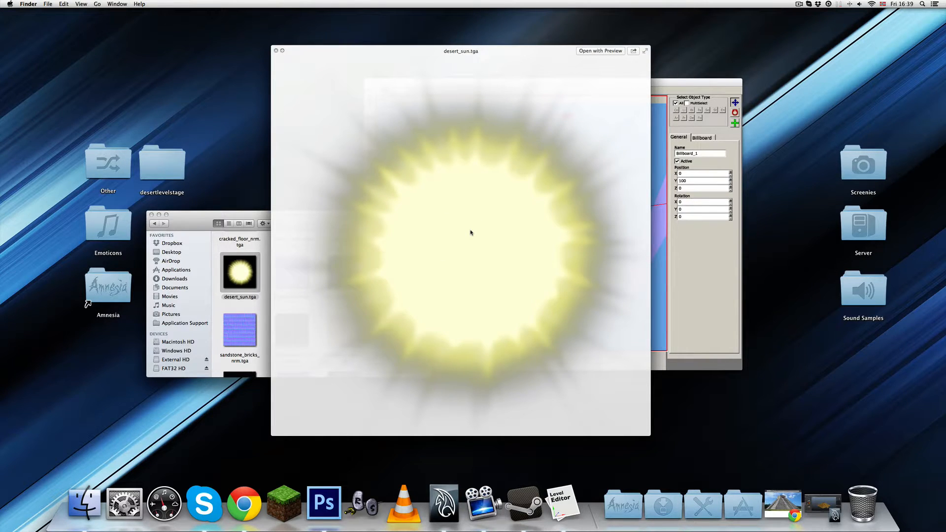
pyautogui.press('space')
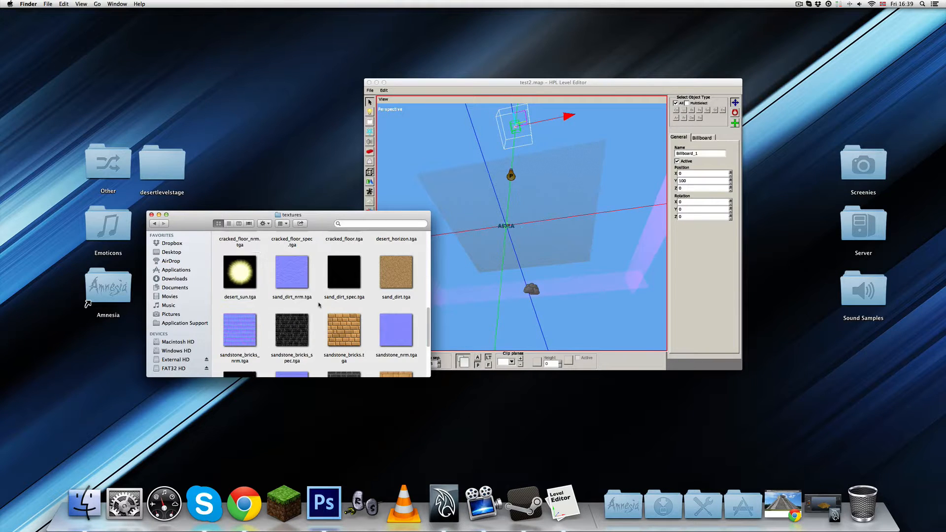
# Step: Return to the Level Editor and examine the sand floor and the horizon of the desert map
pyautogui.click(548, 84)
pyautogui.keyDown('alt'); pyautogui.moveTo(536, 221); pyautogui.dragTo(575, 182); pyautogui.keyUp('alt')
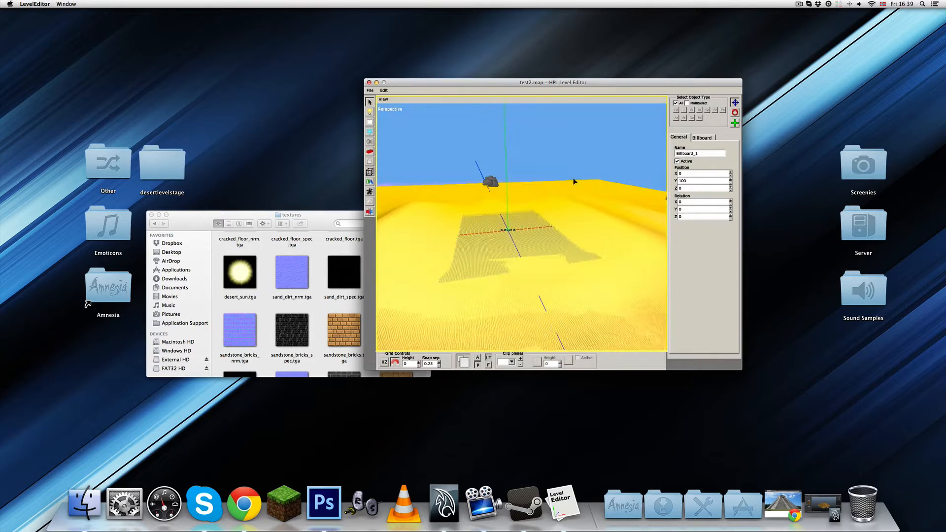
pyautogui.keyDown('alt'); pyautogui.moveTo(540, 226); pyautogui.dragTo(514, 220); pyautogui.keyUp('alt')
pyautogui.scroll(4, 527, 237)
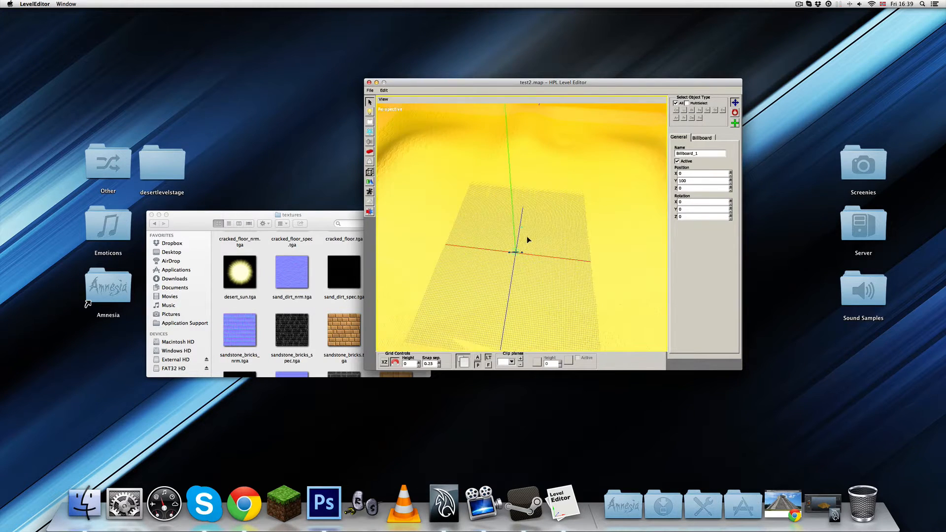
# Step: Look through the material and texture files in the temple story's textures folder, comparing them with the desert map
pyautogui.click(314, 273)
pyautogui.scroll(-1, 316, 272)
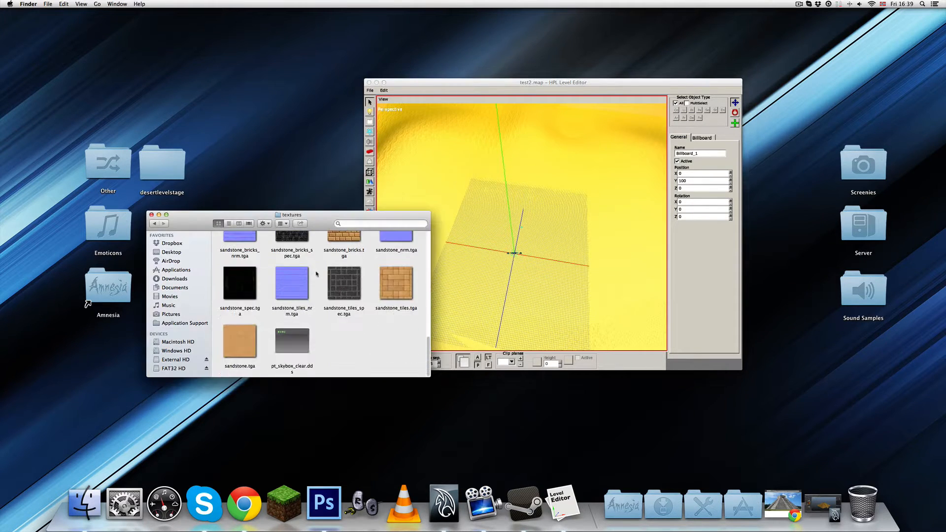
pyautogui.scroll(5, 316, 273)
pyautogui.scroll(5, 318, 283)
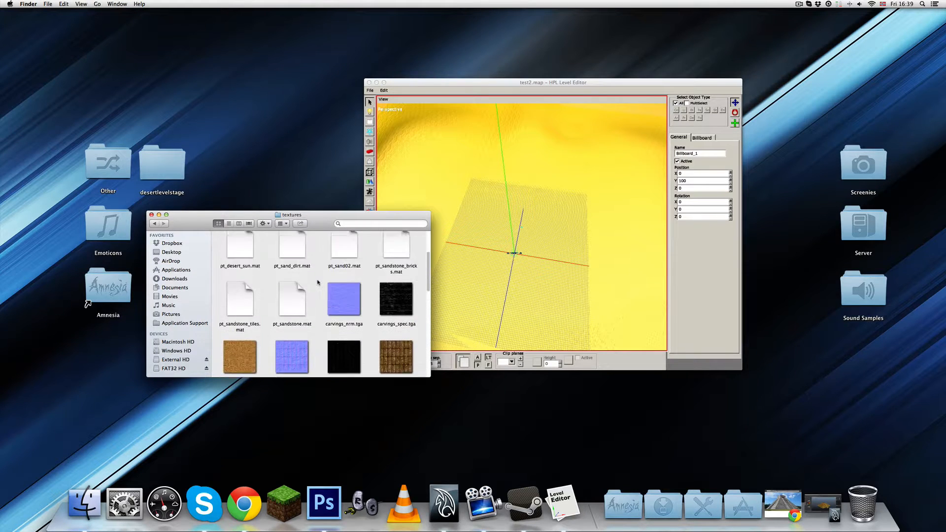
pyautogui.scroll(-6, 318, 285)
pyautogui.scroll(-8, 318, 287)
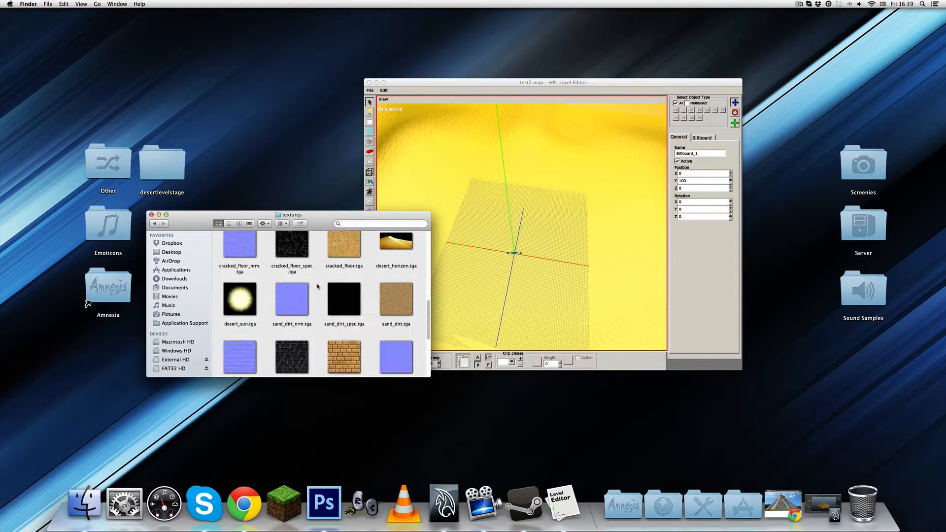
pyautogui.scroll(-2, 323, 279)
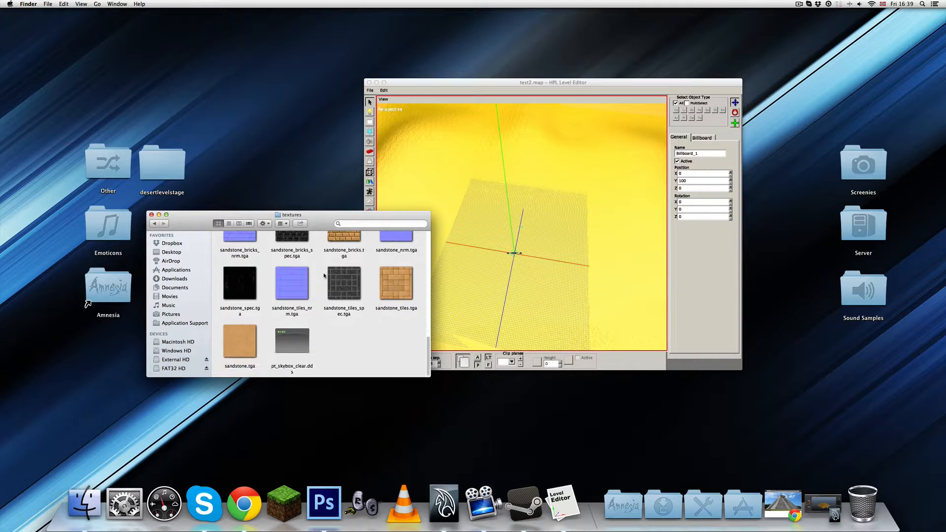
pyautogui.click(418, 193)
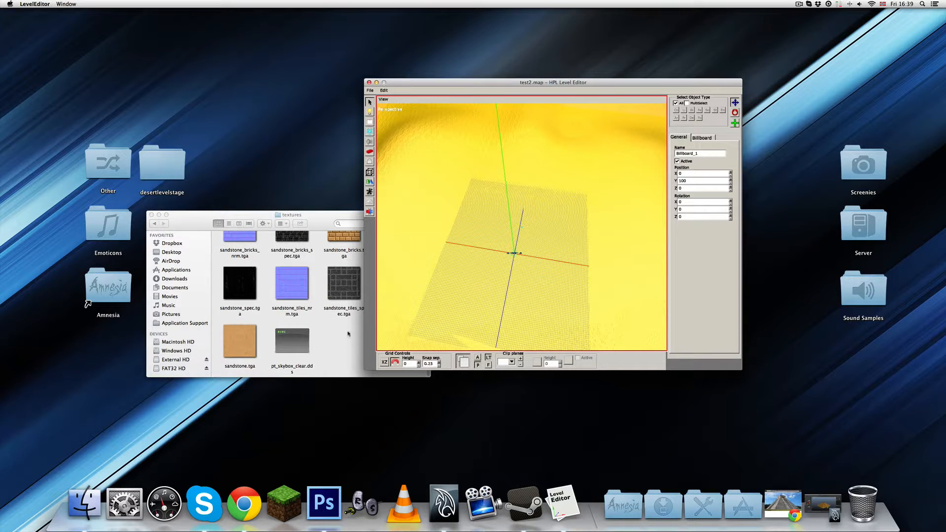
pyautogui.click(337, 344)
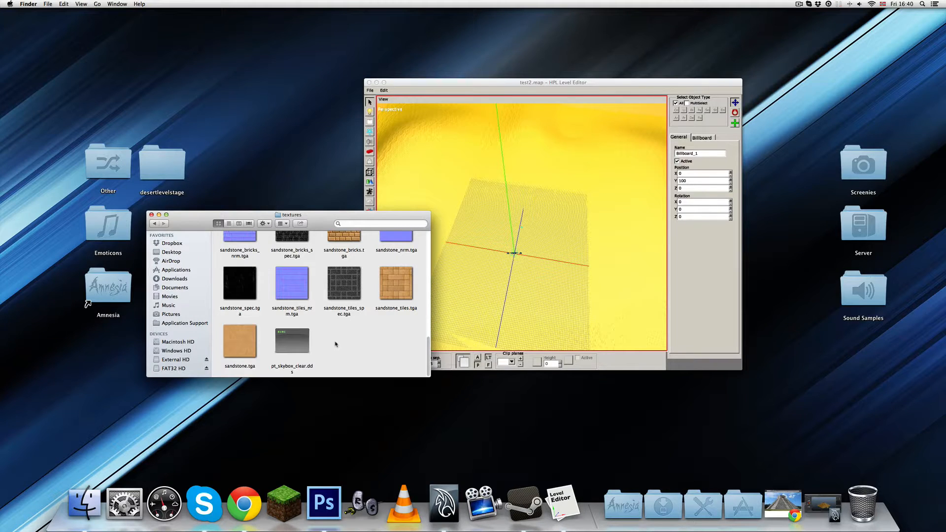
# Step: Look through the textures, models and maps folders of the temple custom story
pyautogui.scroll(3, 335, 344)
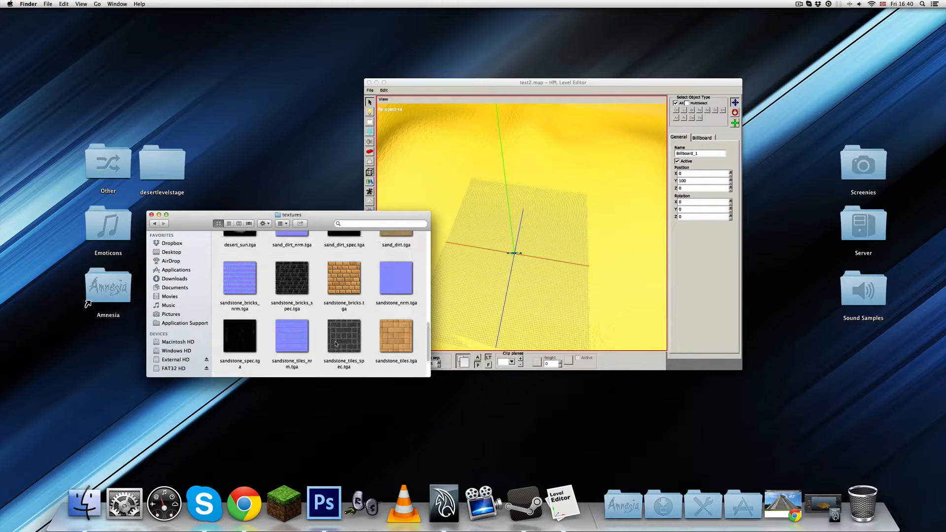
pyautogui.scroll(5, 336, 344)
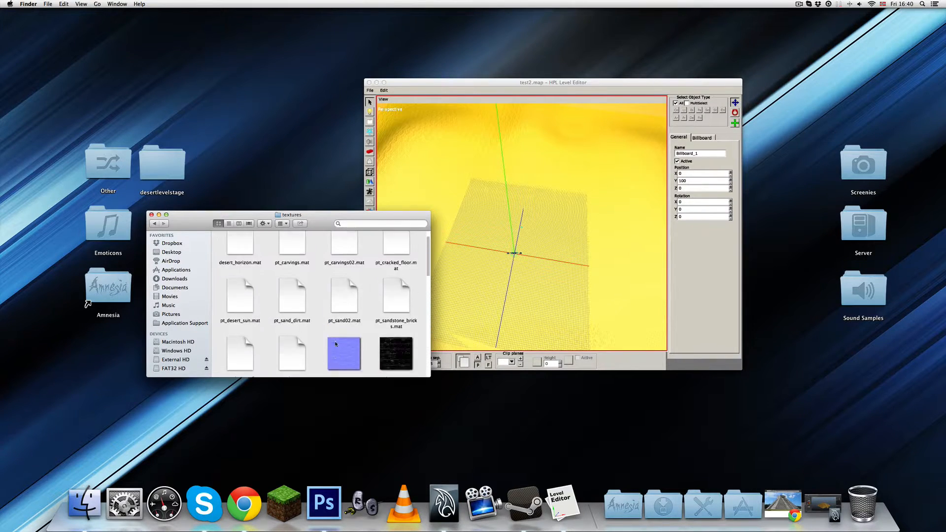
pyautogui.scroll(1, 336, 344)
pyautogui.click(156, 224)
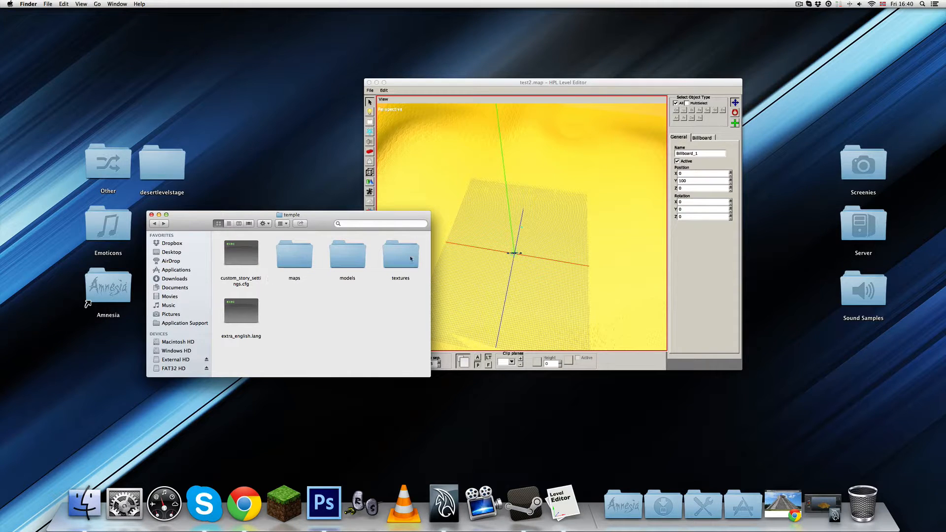
pyautogui.doubleClick(366, 256)
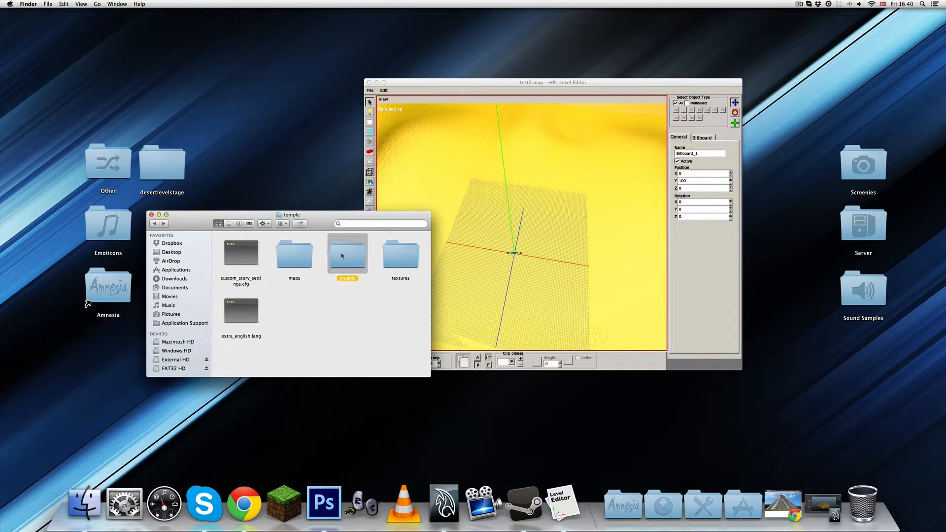
pyautogui.click(154, 224)
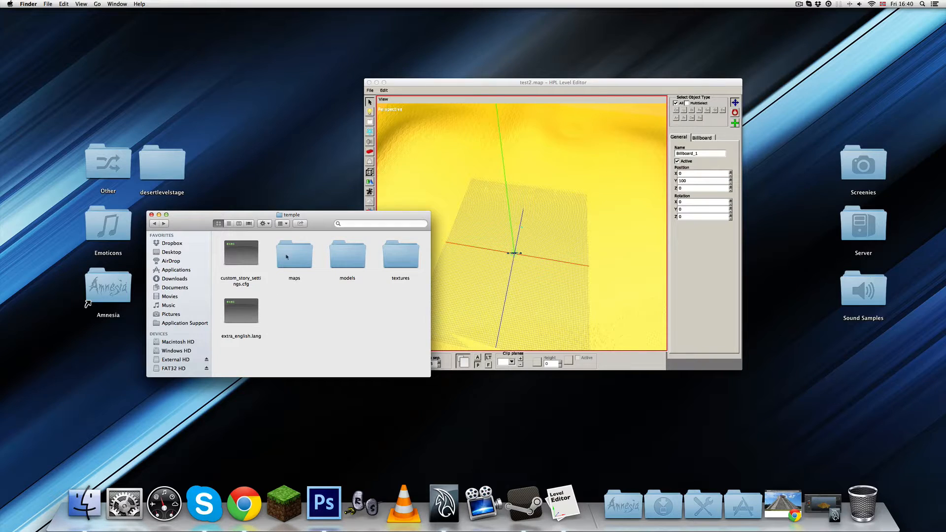
pyautogui.click(154, 224)
pyautogui.click(163, 224)
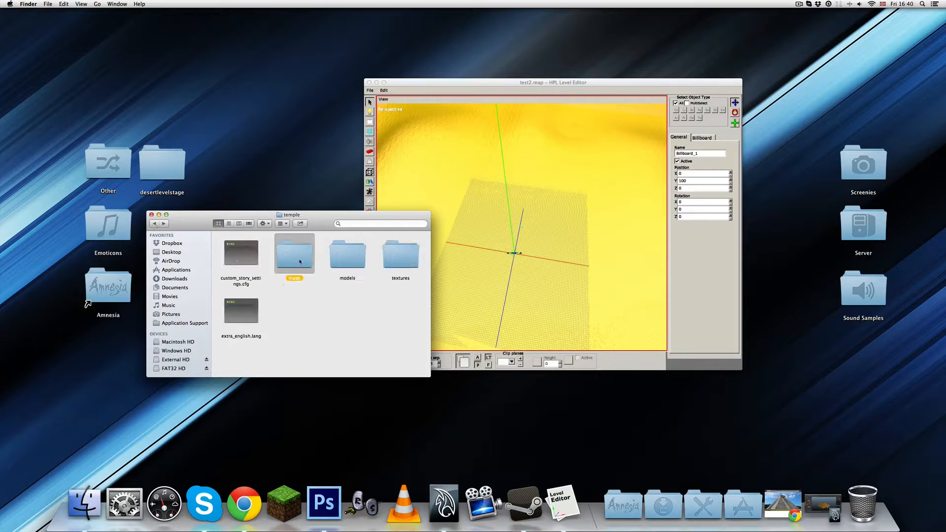
pyautogui.doubleClick(288, 266)
pyautogui.click(384, 269)
pyautogui.press('super+BackSpace')
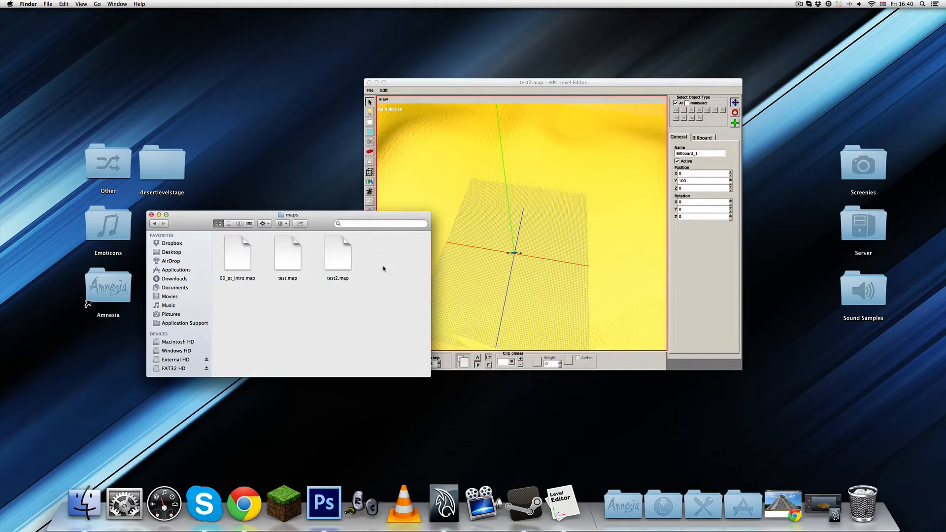
pyautogui.click(156, 224)
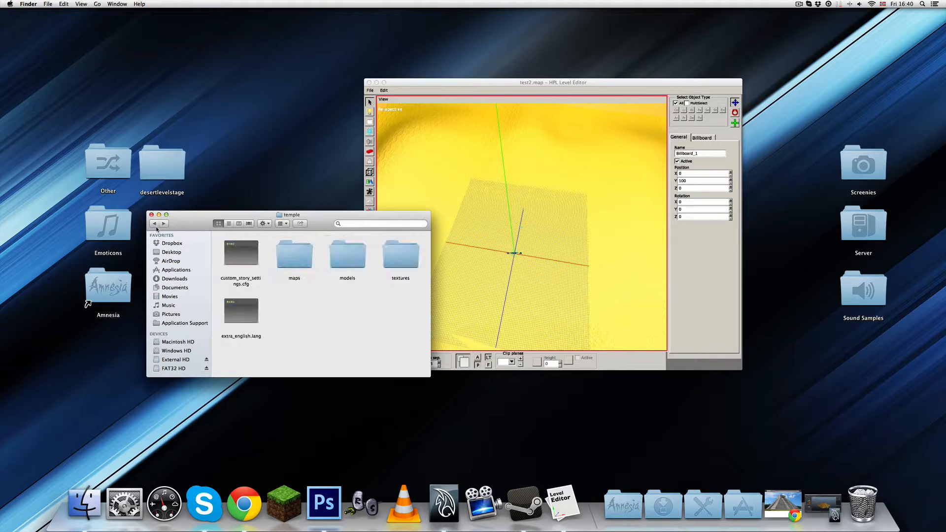
# Step: Go back to the Amnesia The Dark Descent folder and open the custom folder inside static_objects
pyautogui.click(155, 224)
pyautogui.click(156, 224)
pyautogui.scroll(-2, 360, 296)
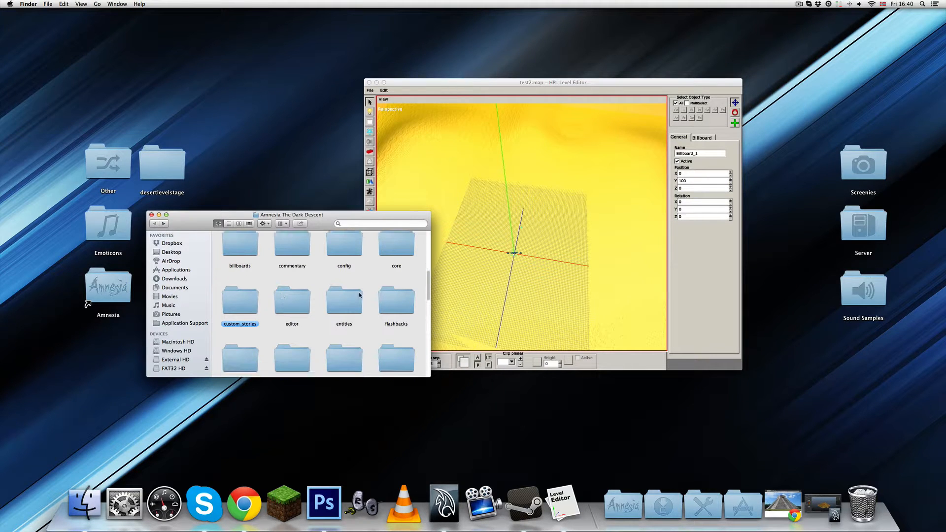
pyautogui.scroll(-4, 424, 290)
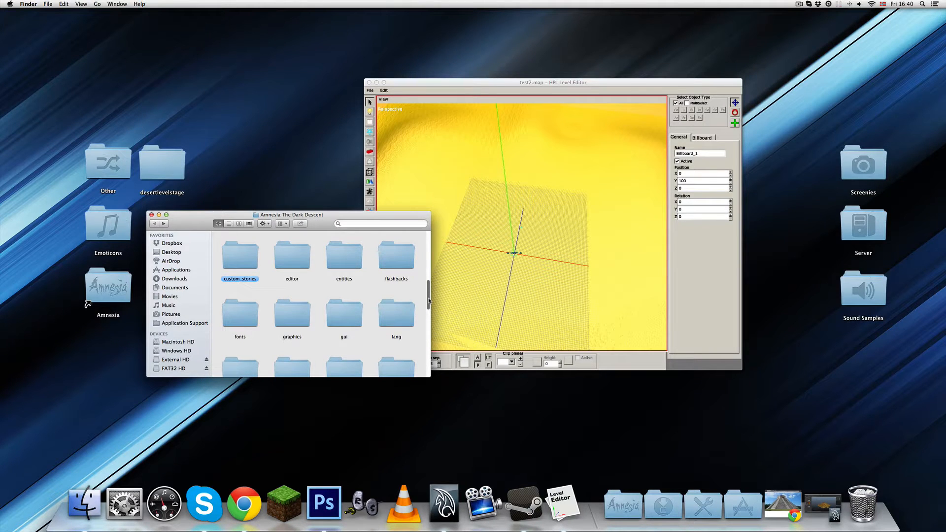
pyautogui.moveTo(428, 297); pyautogui.dragTo(419, 333)
pyautogui.click(390, 330)
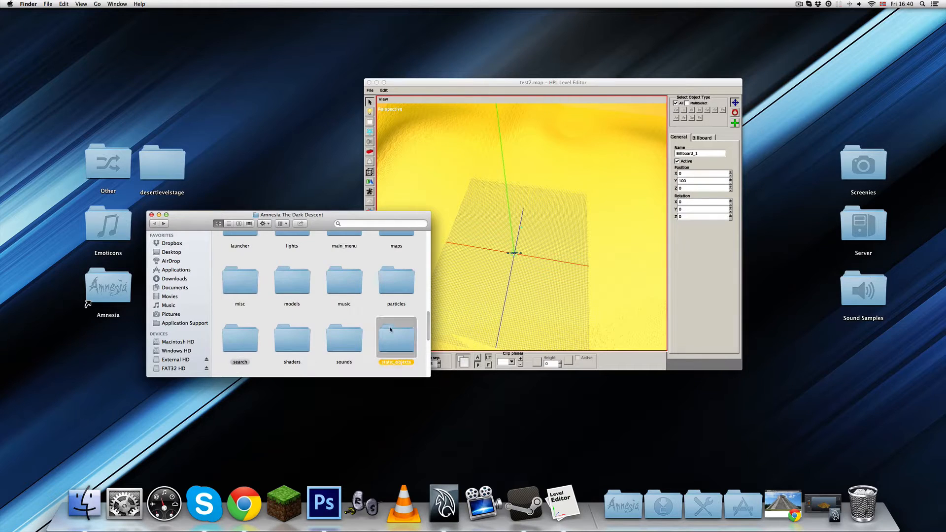
pyautogui.doubleClick(390, 330)
pyautogui.doubleClick(394, 253)
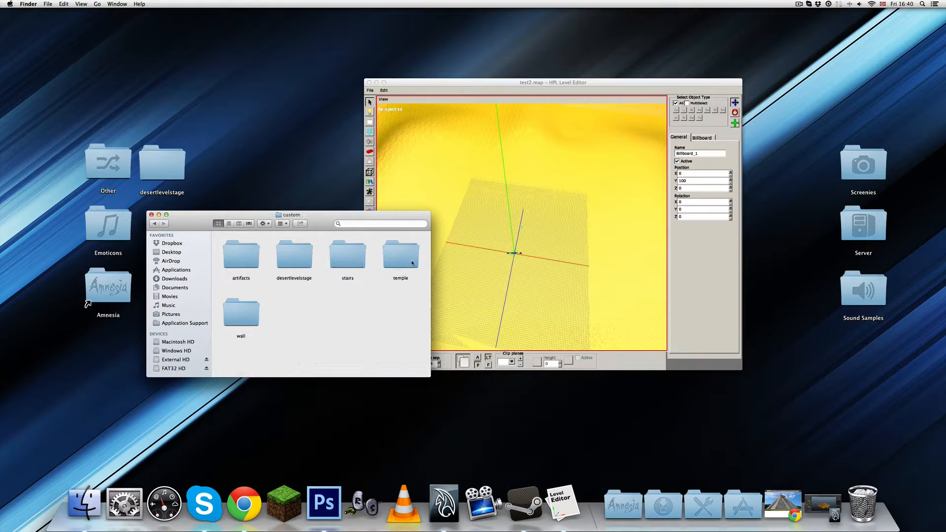
pyautogui.click(623, 505)
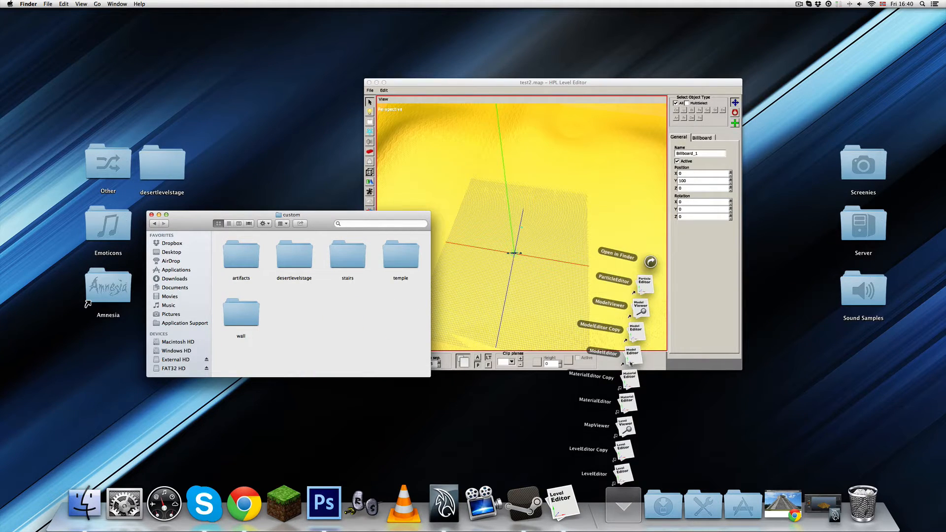
pyautogui.click(633, 358)
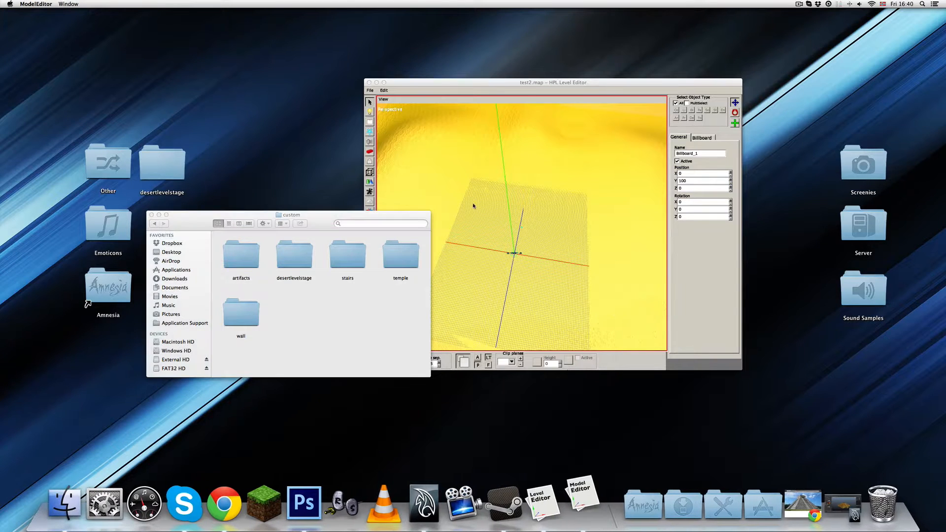
pyautogui.click(461, 215)
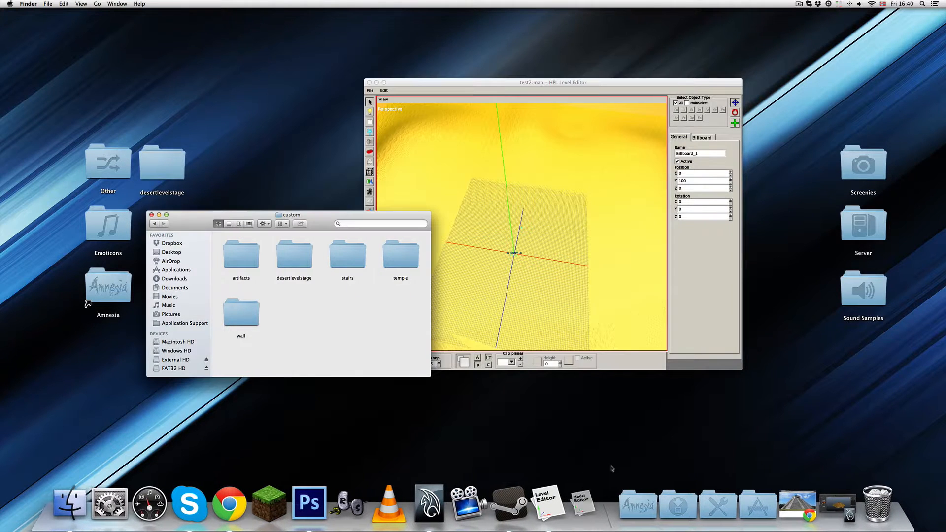
# Step: Launch the Model Viewer and load aztec_temple_main.dae from the temple folder in static_objects/custom
pyautogui.click(624, 503)
pyautogui.click(636, 308)
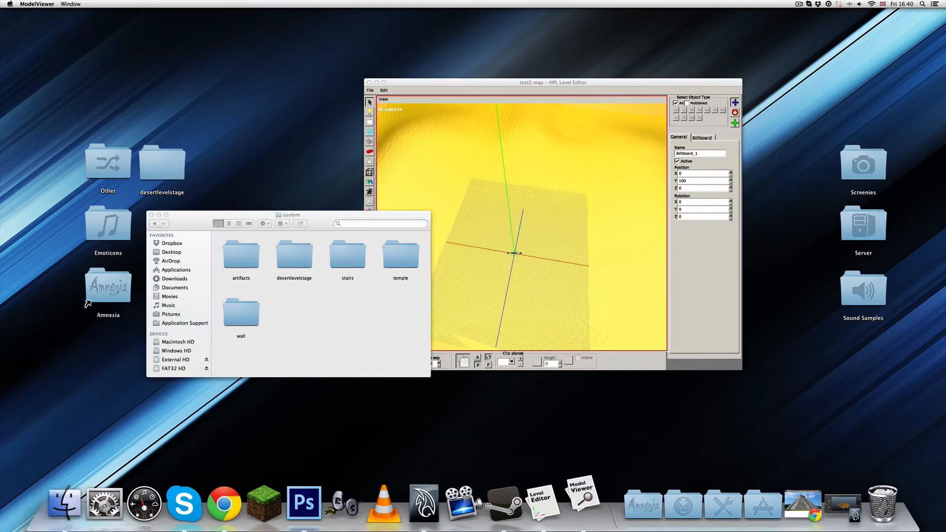
pyautogui.click(618, 83)
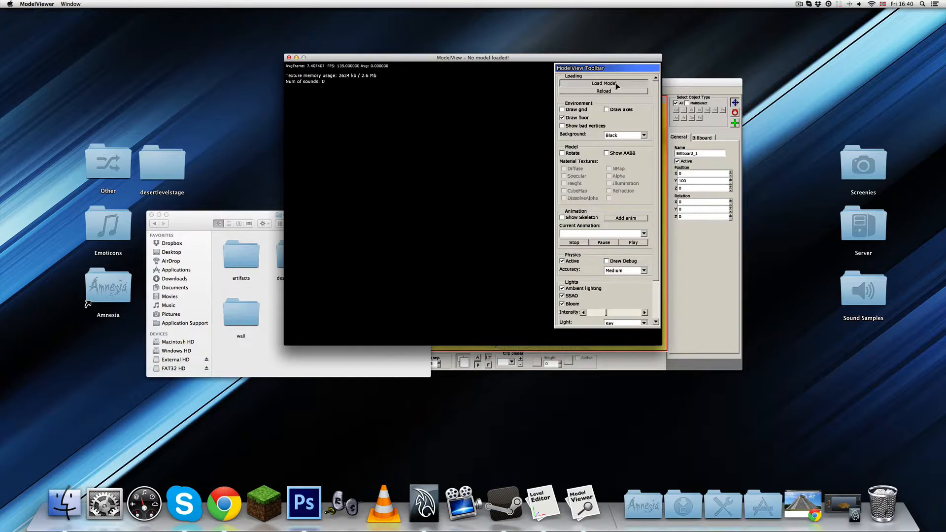
pyautogui.scroll(-5, 405, 212)
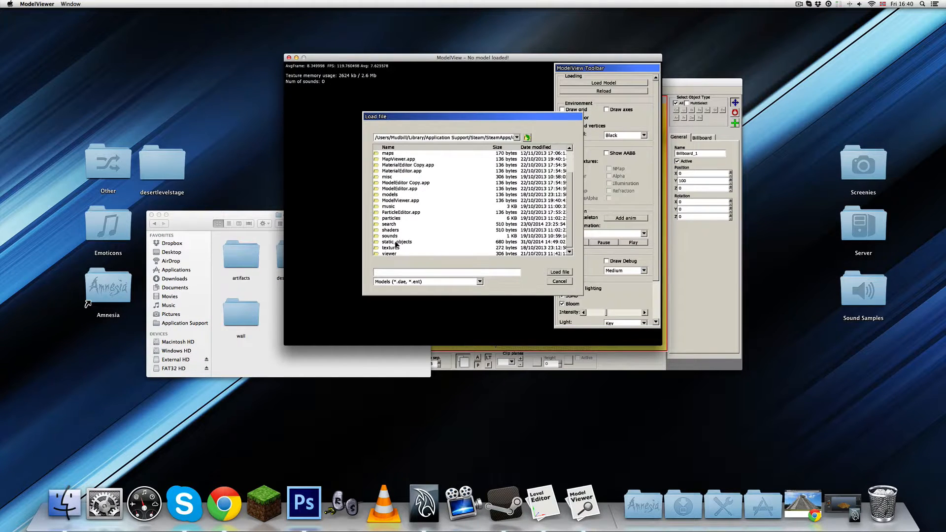
pyautogui.doubleClick(396, 236)
pyautogui.doubleClick(397, 171)
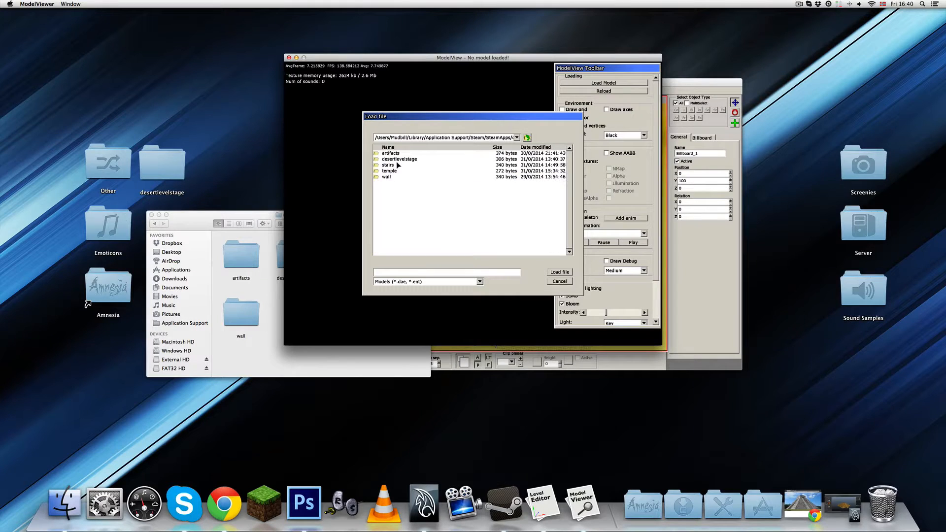
pyautogui.doubleClick(389, 170)
pyautogui.doubleClick(393, 153)
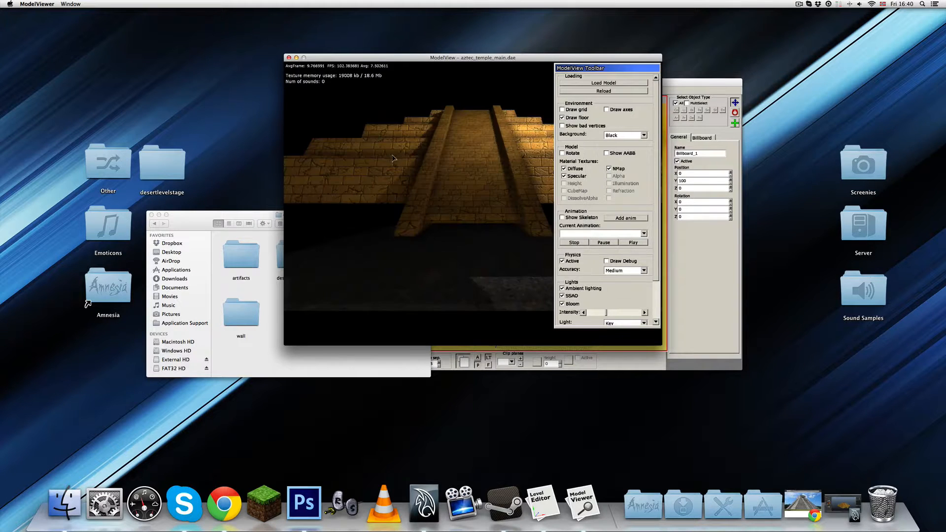
# Step: Examine the Aztec temple model close up and from a distance, and quit the Model Viewer
pyautogui.moveTo(446, 188); pyautogui.dragTo(481, 217)
pyautogui.scroll(-5, 471, 227)
pyautogui.scroll(10, 469, 187)
pyautogui.scroll(-5, 469, 258)
pyautogui.scroll(12, 468, 238)
pyautogui.scroll(-8, 497, 267)
pyautogui.scroll(-8, 488, 250)
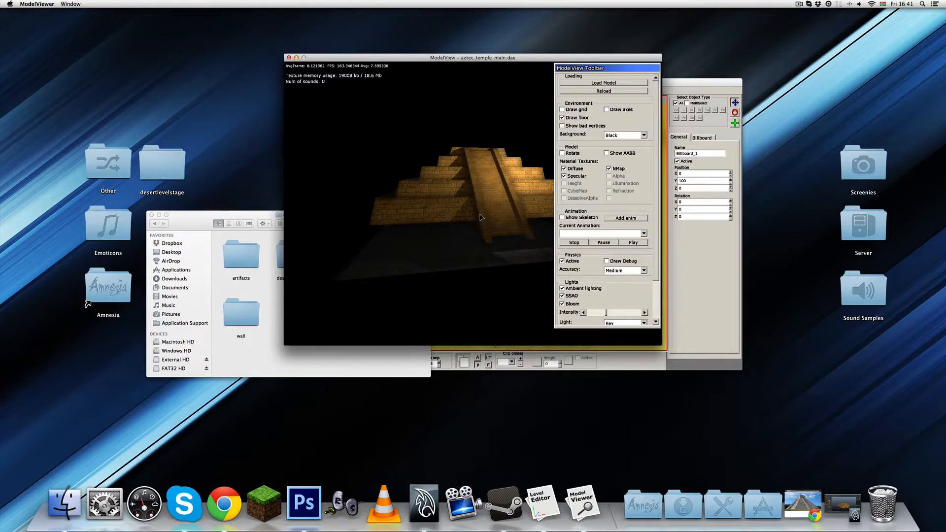
pyautogui.press('super+q')
# Step: Switch to Maya and export the entire temple scene to the Desktop as aztec_temple_main with the OpenCOLLADA exporter
pyautogui.moveTo(562, 498)
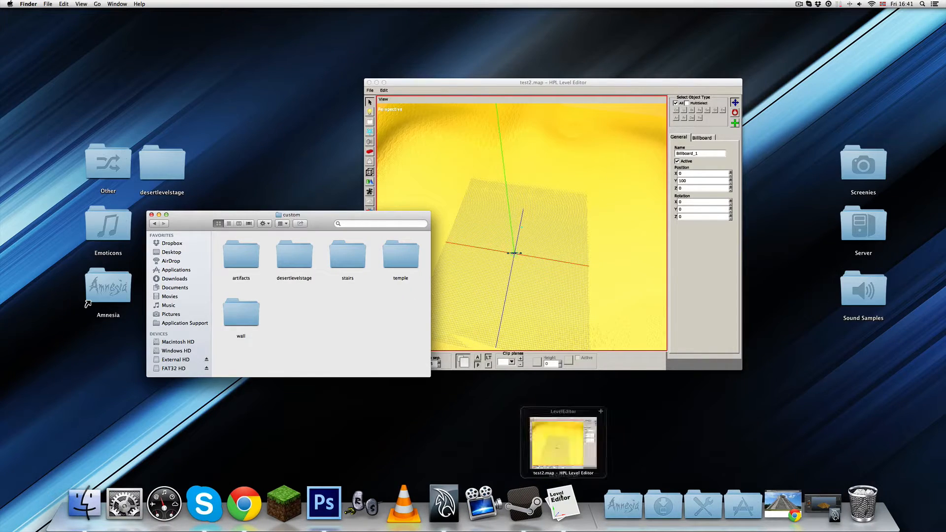
pyautogui.click(443, 502)
pyautogui.click(45, 3)
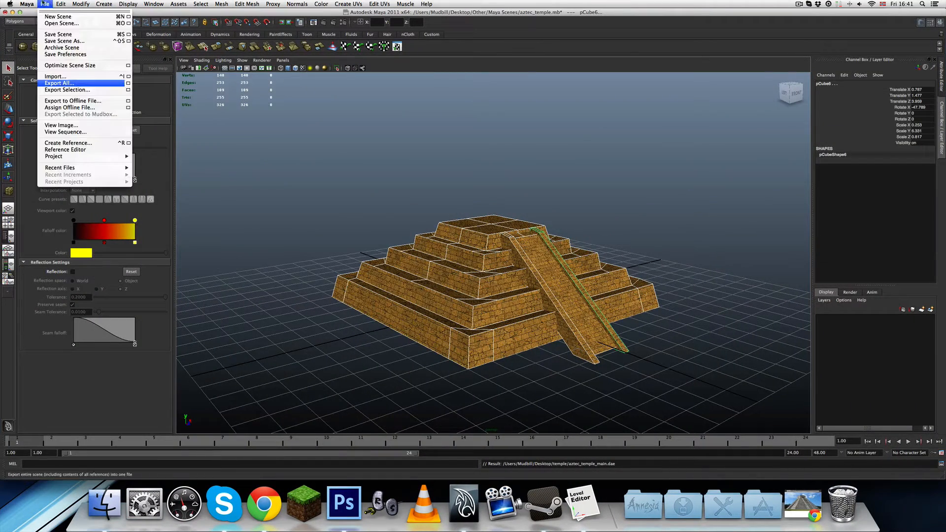
pyautogui.click(60, 83)
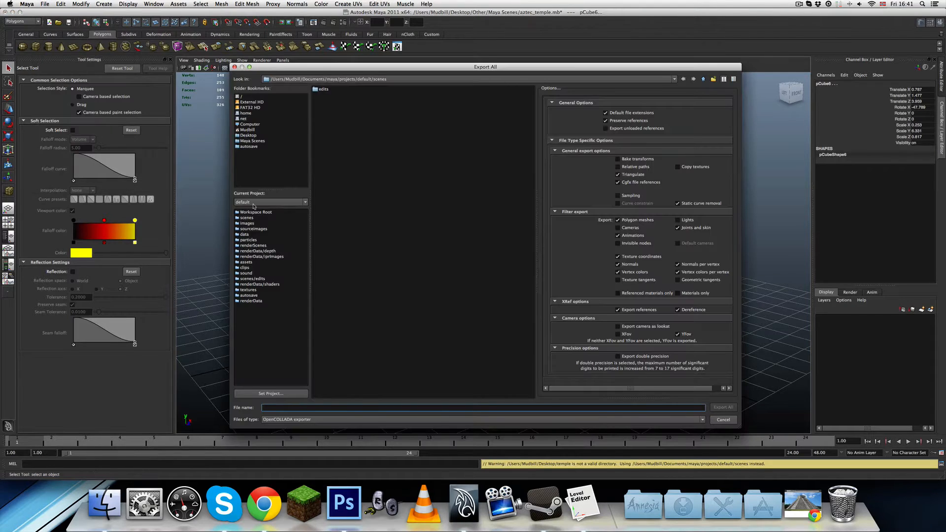
pyautogui.click(244, 136)
pyautogui.click(334, 408)
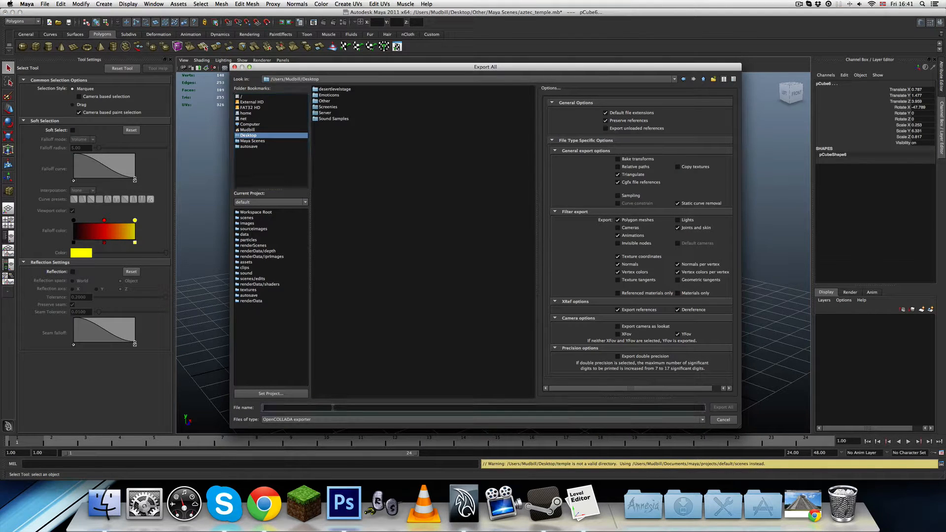
pyautogui.write('azte')
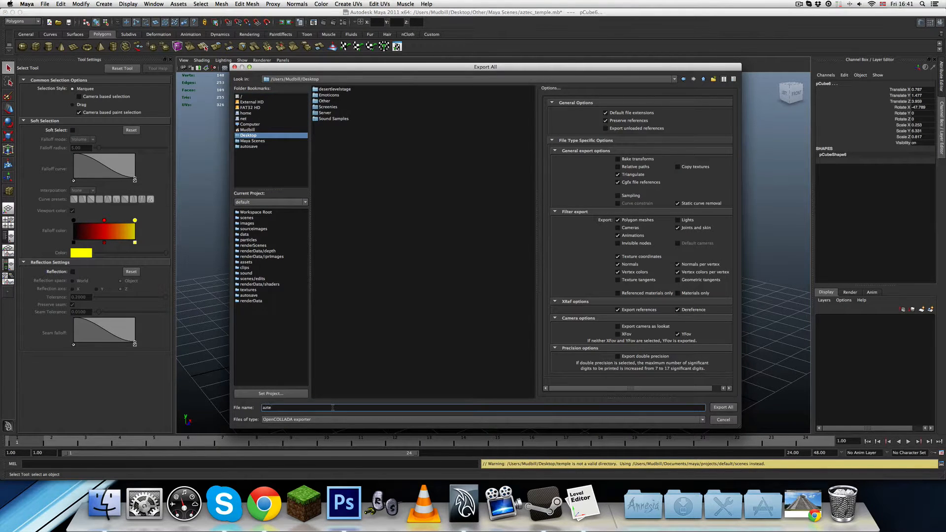
pyautogui.write('c_temple_main')
pyautogui.press('Return')
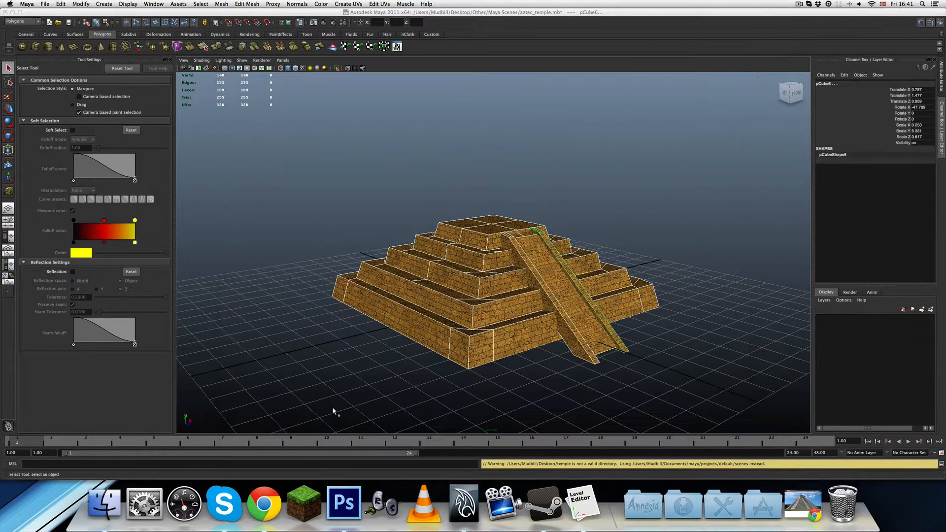
# Step: Hide Maya and move the exported aztec_temple_main.dae from the Desktop into the custom temple folder, replacing the existing file
pyautogui.doubleClick(496, 13)
pyautogui.moveTo(915, 43); pyautogui.dragTo(861, 109)
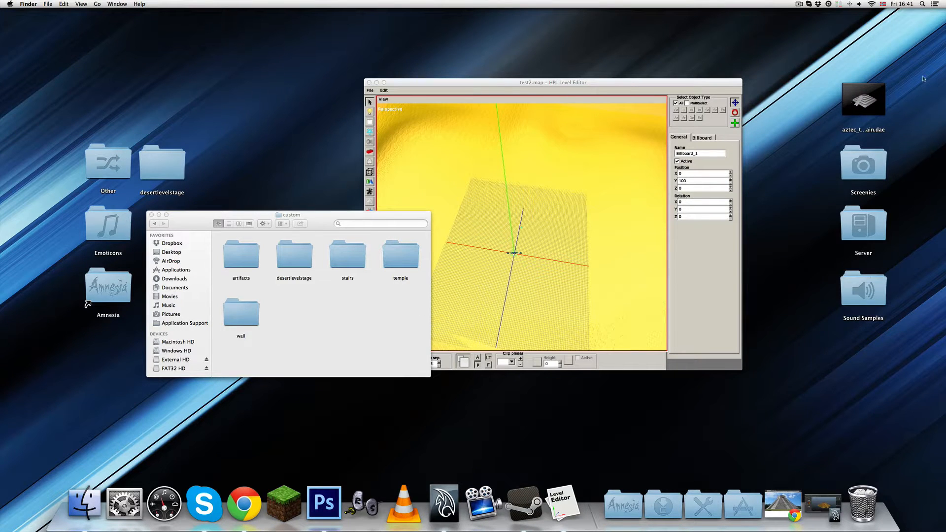
pyautogui.doubleClick(387, 255)
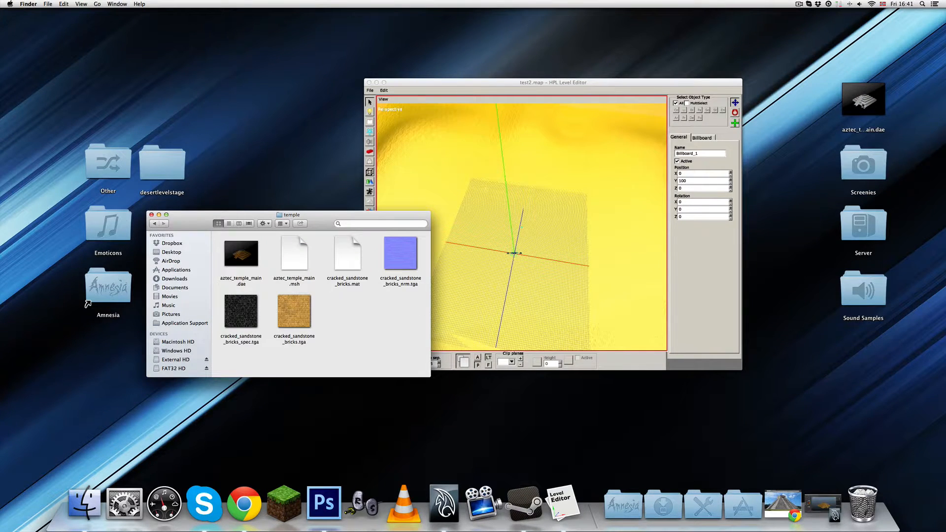
pyautogui.moveTo(864, 105); pyautogui.dragTo(364, 328)
pyautogui.click(525, 155)
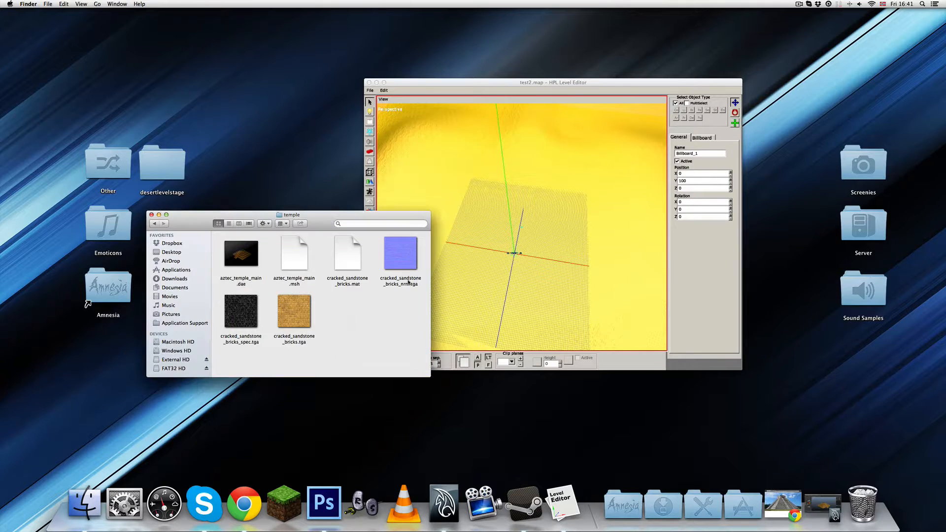
pyautogui.click(490, 114)
# Step: Preview aztec_temple_main.dae in Finder, rotate the model slightly and close the preview
pyautogui.click(257, 247)
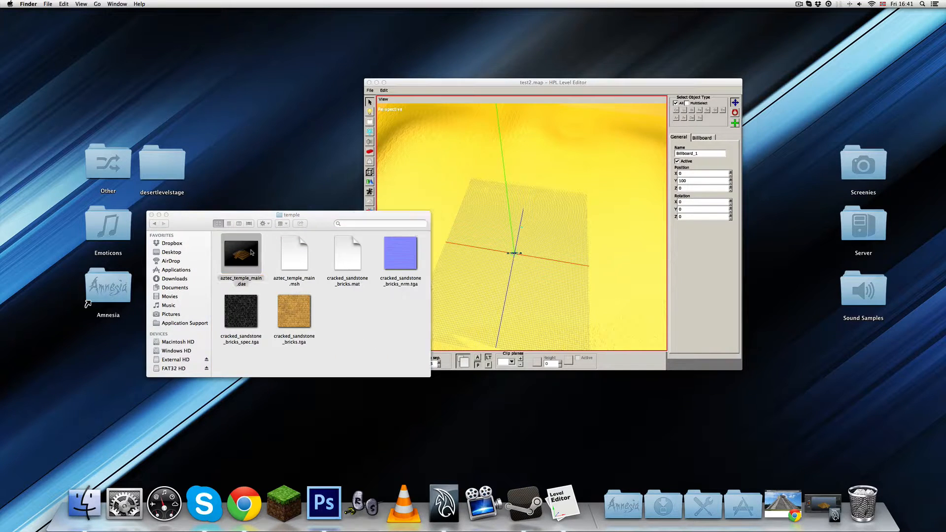
pyautogui.press('space')
pyautogui.moveTo(481, 253); pyautogui.dragTo(458, 250)
pyautogui.press('space')
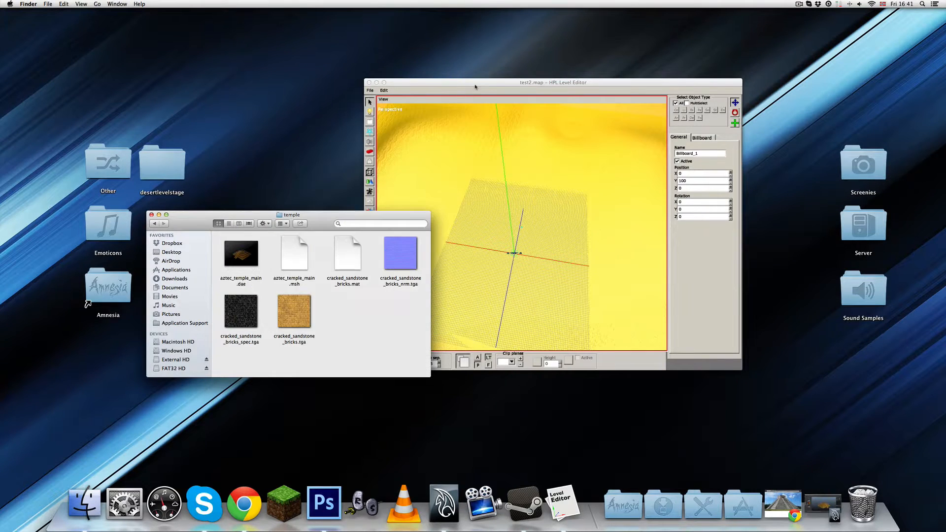
# Step: Look over the desert map in the level editor and launch the Model Viewer
pyautogui.click(479, 89)
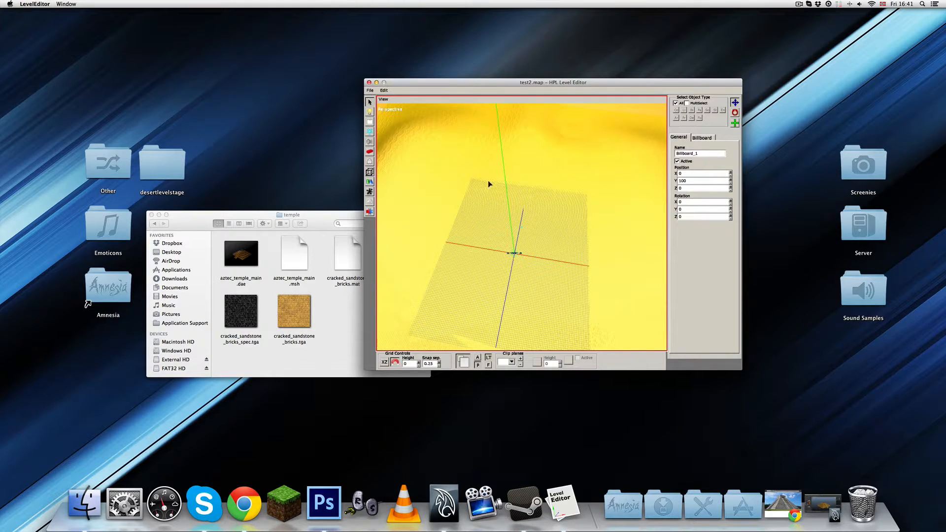
pyautogui.keyDown('alt'); pyautogui.moveTo(582, 270); pyautogui.dragTo(403, 125, button='middle'); pyautogui.keyUp('alt')
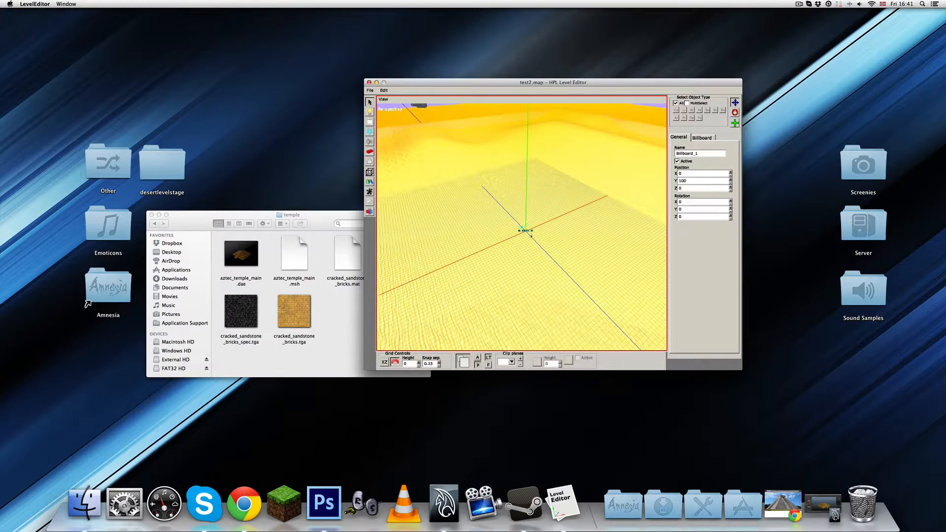
pyautogui.click(636, 506)
pyautogui.click(640, 310)
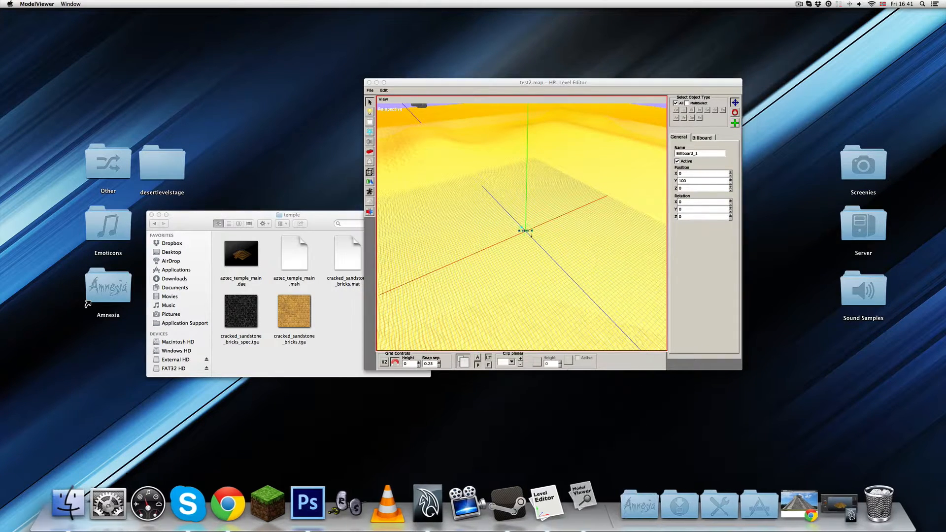
# Step: Load aztec_temple_main.dae from the static_objects custom temple folder in the Model Viewer, inspect it up close and quit the viewer
pyautogui.click(578, 82)
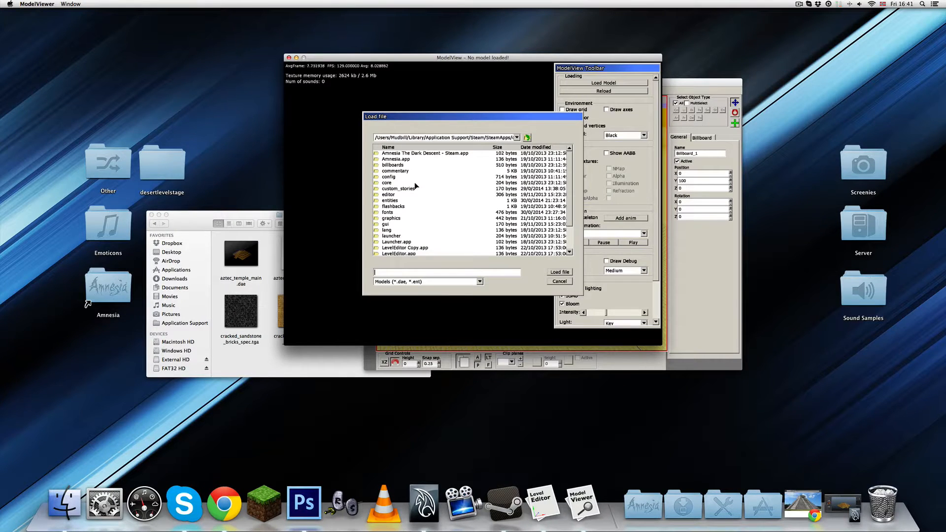
pyautogui.scroll(-6, 415, 185)
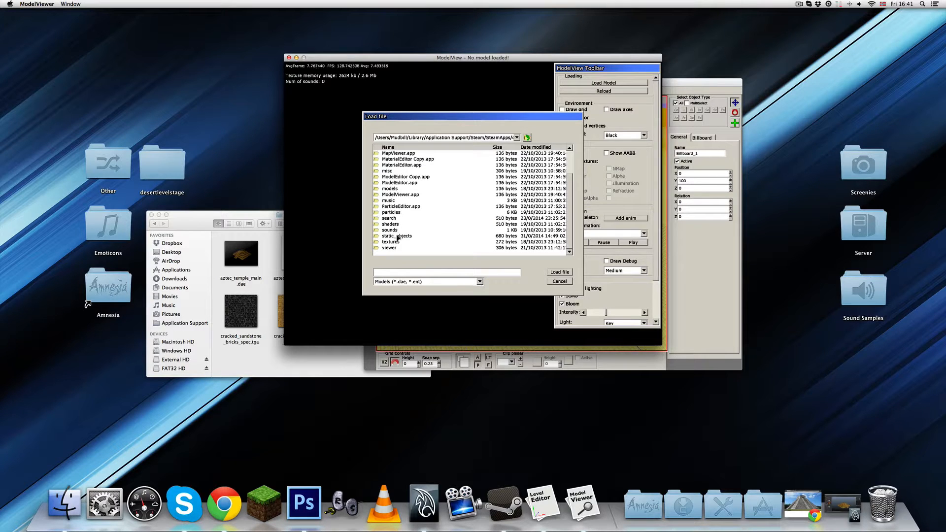
pyautogui.doubleClick(398, 236)
pyautogui.doubleClick(392, 171)
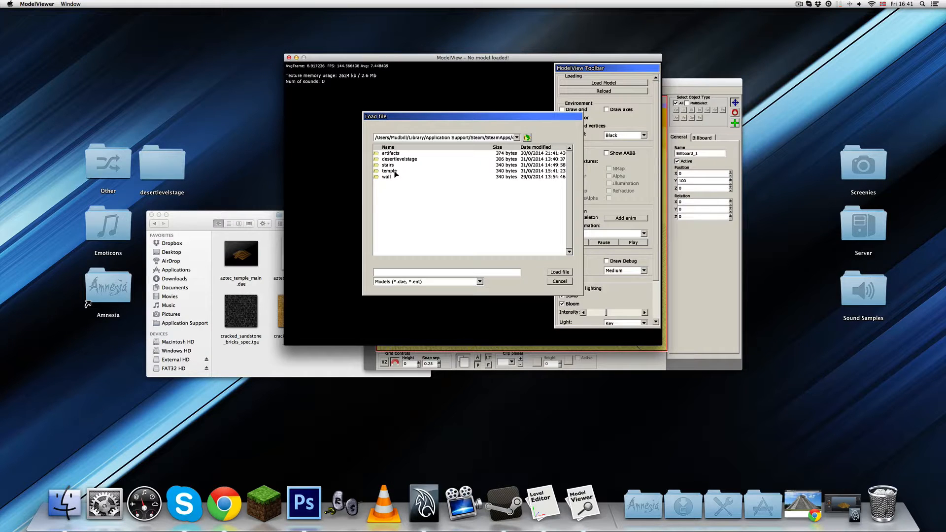
pyautogui.doubleClick(395, 172)
pyautogui.doubleClick(393, 154)
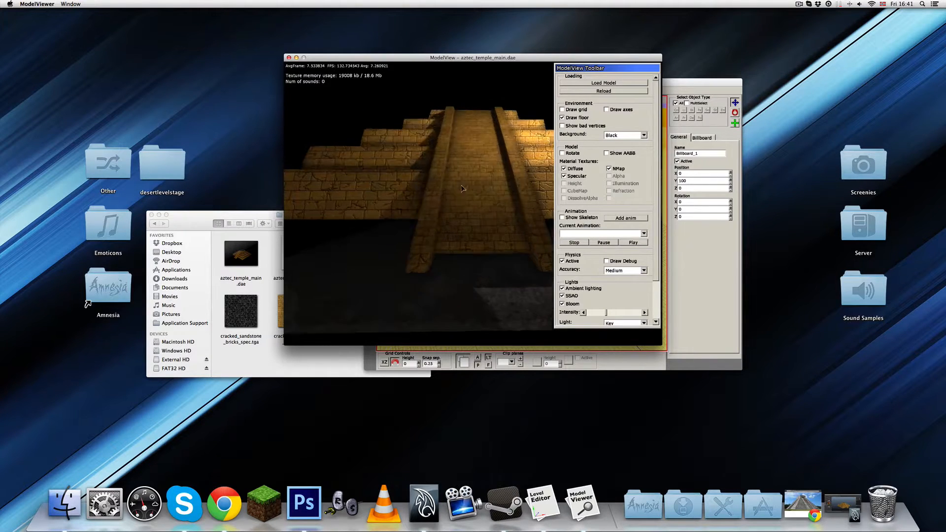
pyautogui.scroll(8, 476, 251)
pyautogui.press('super+q')
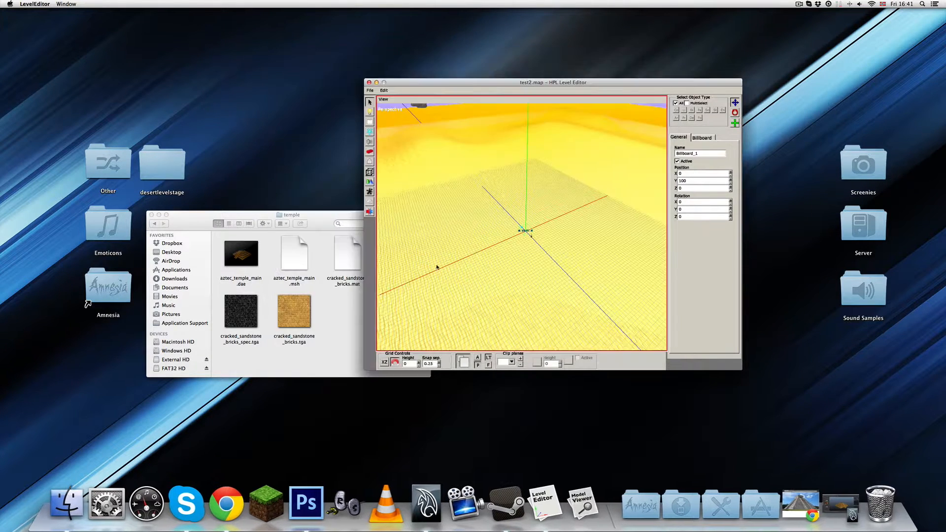
pyautogui.click(345, 314)
pyautogui.click(623, 504)
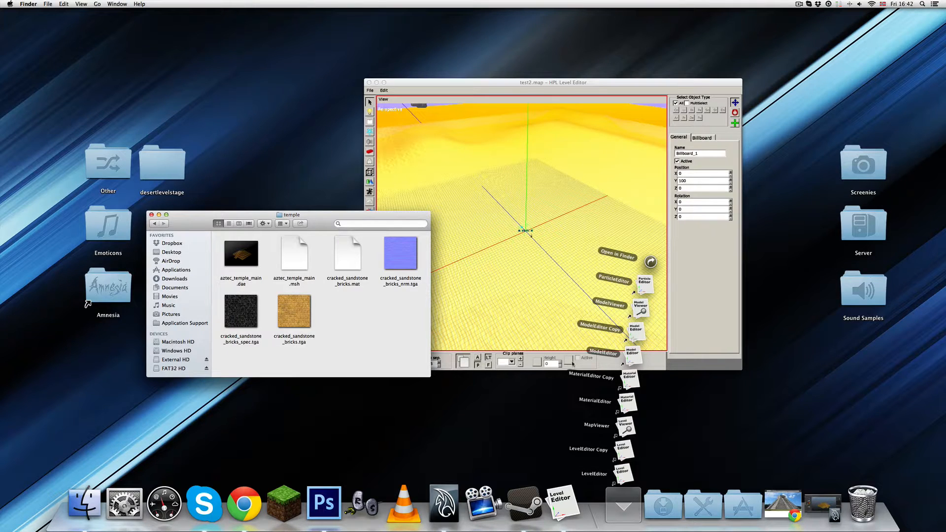
pyautogui.click(340, 319)
# Step: Switch to the level editor and choose aztec_temple_main from the custom static objects
pyautogui.click(472, 81)
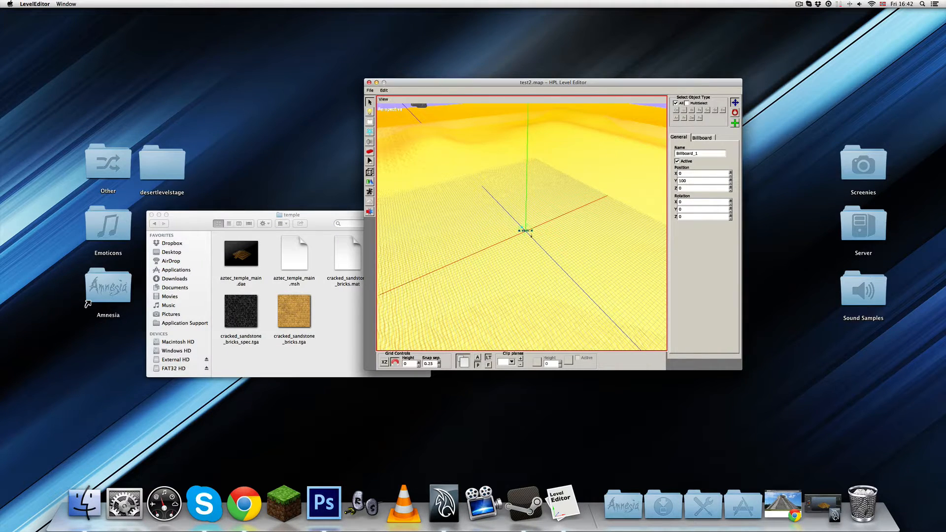
pyautogui.click(370, 152)
pyautogui.click(733, 106)
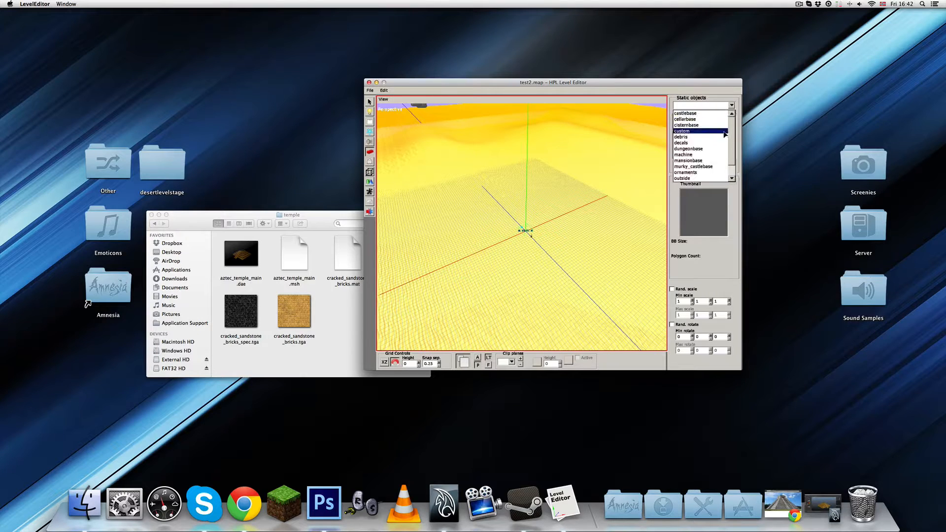
pyautogui.click(693, 135)
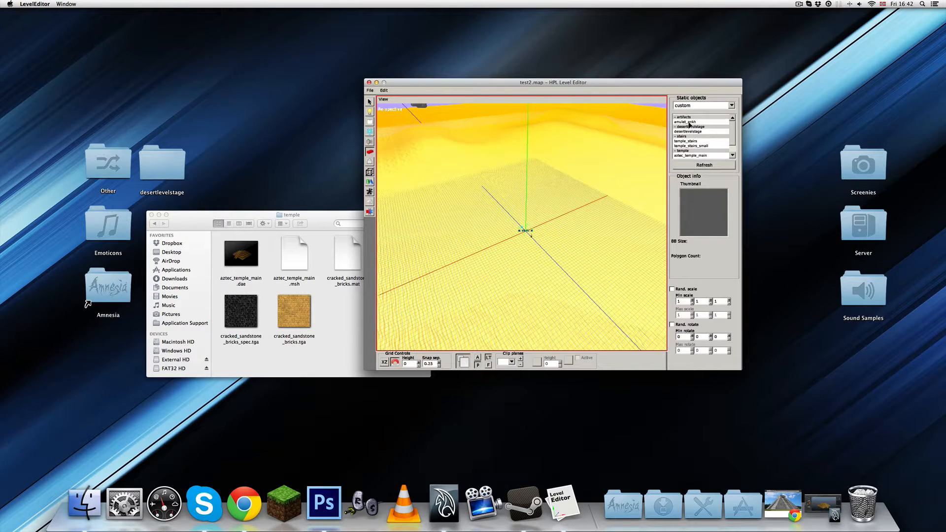
pyautogui.click(690, 155)
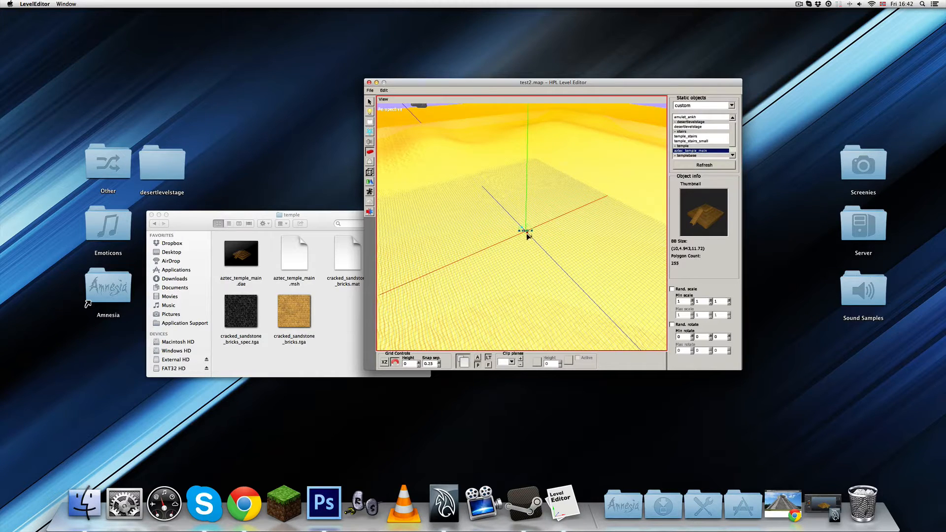
# Step: Place the Aztec temple at the centre of the grid, inspect it and undo the placement
pyautogui.click(526, 234)
pyautogui.keyDown('alt'); pyautogui.moveTo(570, 274); pyautogui.dragTo(539, 265, button='middle'); pyautogui.keyUp('alt')
pyautogui.scroll(6, 551, 268)
pyautogui.scroll(-8, 546, 258)
pyautogui.scroll(5, 531, 234)
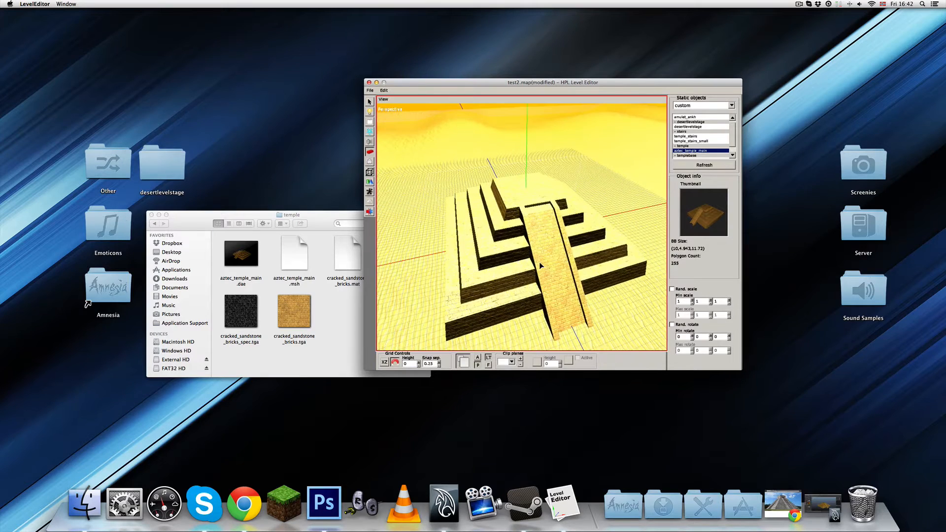
pyautogui.hotkey('ctrl', 'z')
# Step: Select the player start area together with the small item beside it and move both along the X axis to the grid's edge
pyautogui.click(370, 104)
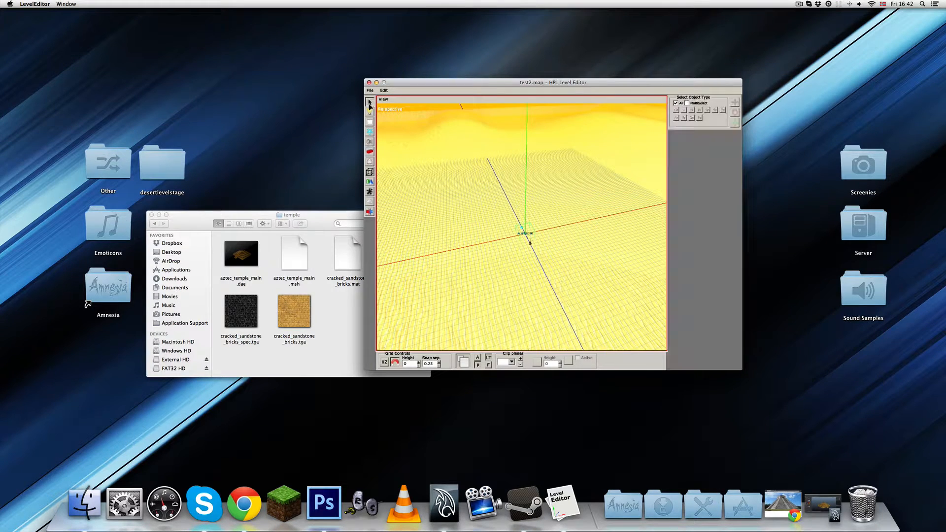
pyautogui.scroll(6, 540, 245)
pyautogui.click(536, 247)
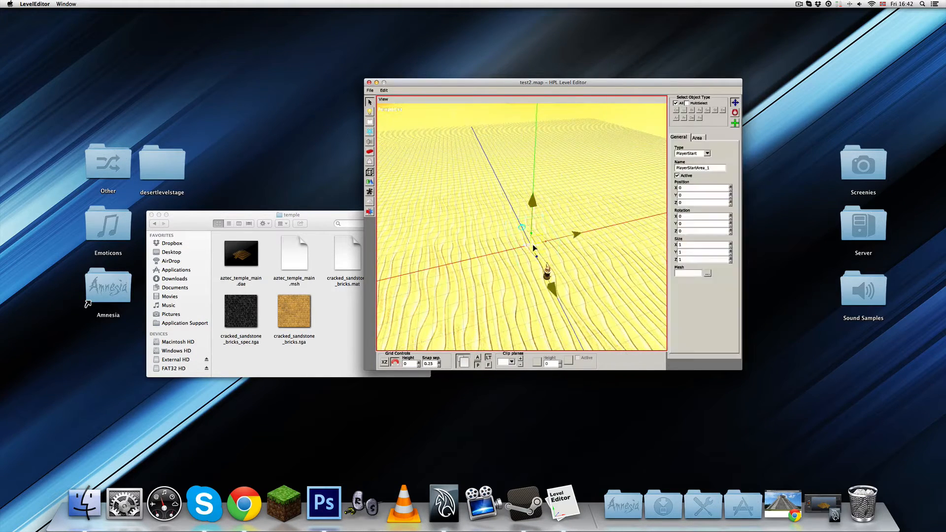
pyautogui.keyDown('shift'); pyautogui.click(550, 272); pyautogui.keyUp('shift')
pyautogui.scroll(-8, 558, 267)
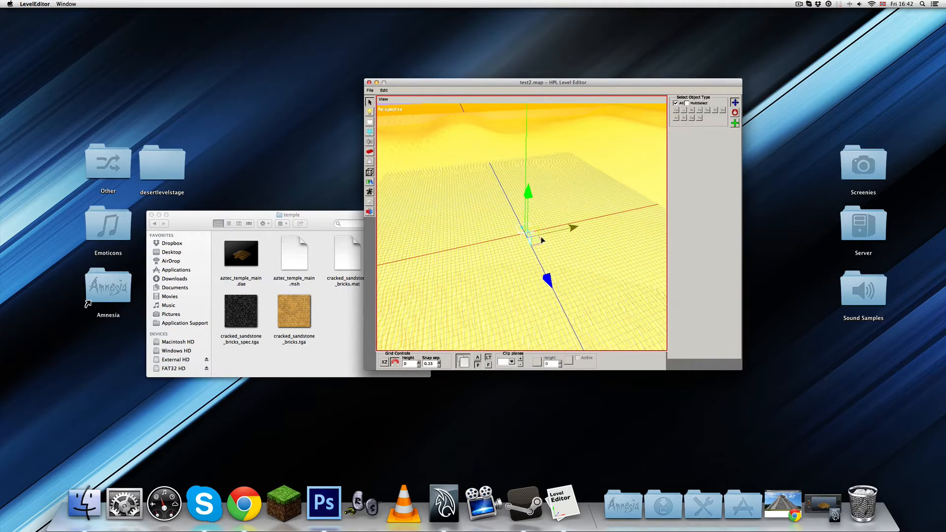
pyautogui.scroll(-10, 545, 242)
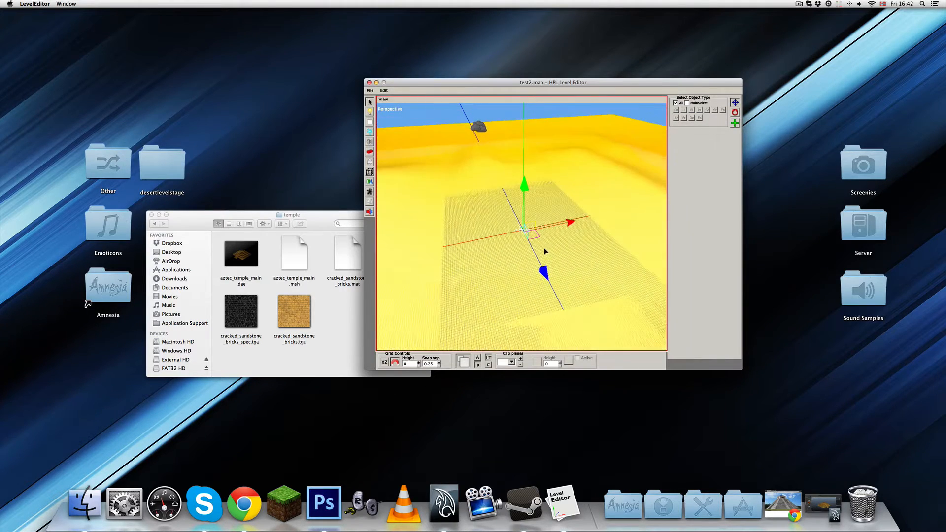
pyautogui.moveTo(583, 222)
pyautogui.keyDown('alt'); pyautogui.mouseDown(button='middle')
pyautogui.moveTo(602, 194)
pyautogui.moveTo(586, 193)
pyautogui.moveTo(579, 234)
pyautogui.mouseUp(button='middle'); pyautogui.keyUp('alt')
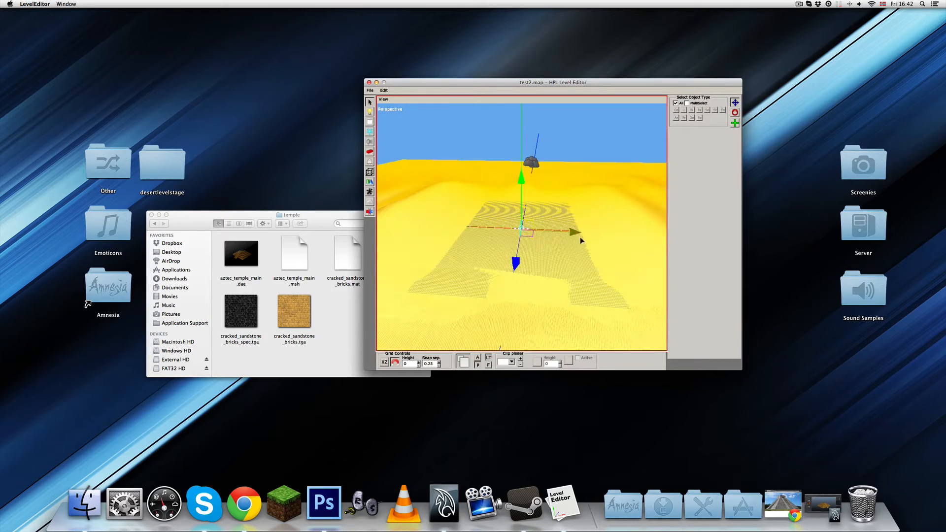
pyautogui.moveTo(576, 232); pyautogui.dragTo(515, 231)
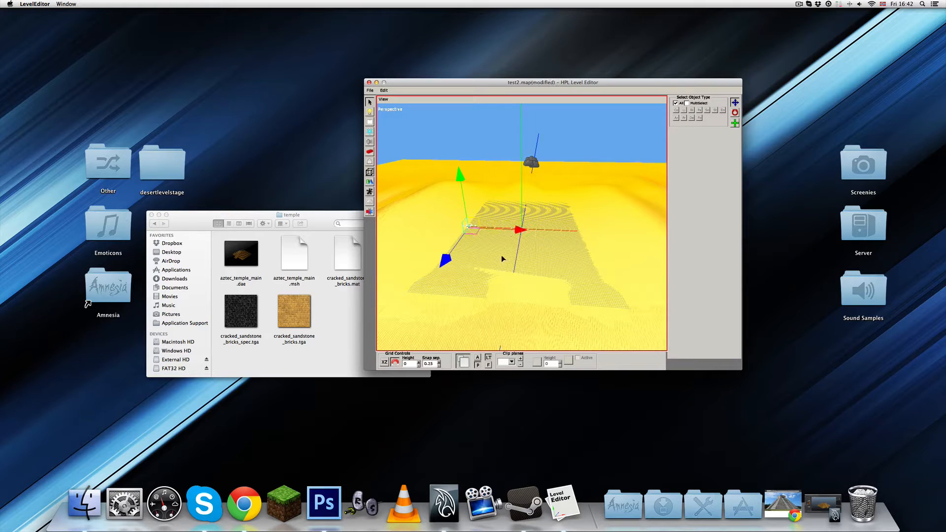
pyautogui.click(501, 256)
# Step: Place the aztec_temple_main static object at the grid's origin
pyautogui.click(370, 153)
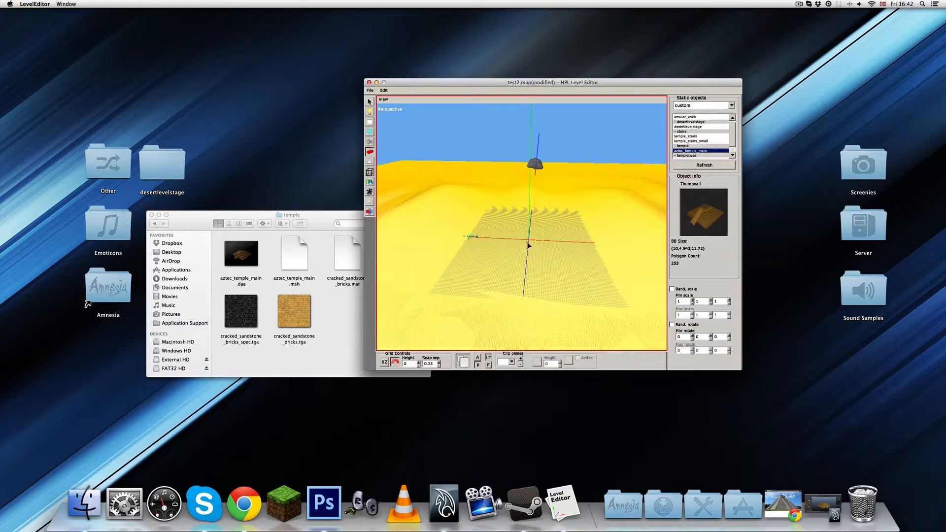
pyautogui.keyDown('alt'); pyautogui.moveTo(529, 245); pyautogui.dragTo(518, 270, button='middle'); pyautogui.keyUp('alt')
pyautogui.click(518, 271)
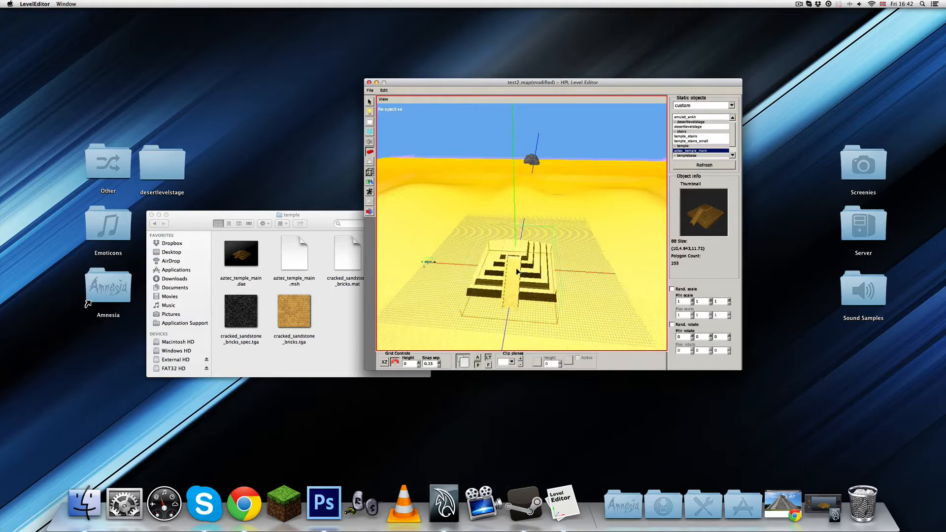
# Step: Select the placed temple and rotate it to -90 degrees about the Y axis
pyautogui.press('1')
pyautogui.click(532, 299)
pyautogui.press('w')
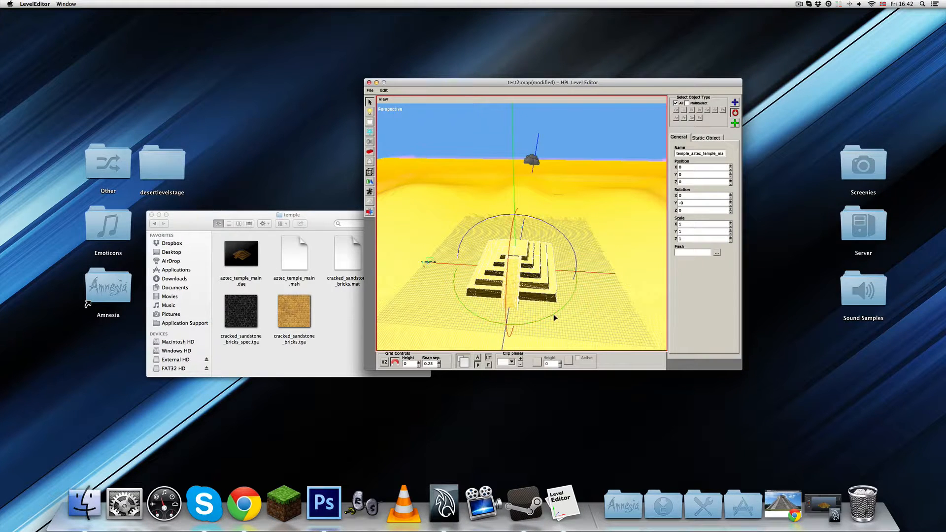
pyautogui.moveTo(546, 318); pyautogui.dragTo(497, 323)
pyautogui.keyDown('alt'); pyautogui.moveTo(497, 322); pyautogui.dragTo(569, 239, button='middle'); pyautogui.keyUp('alt')
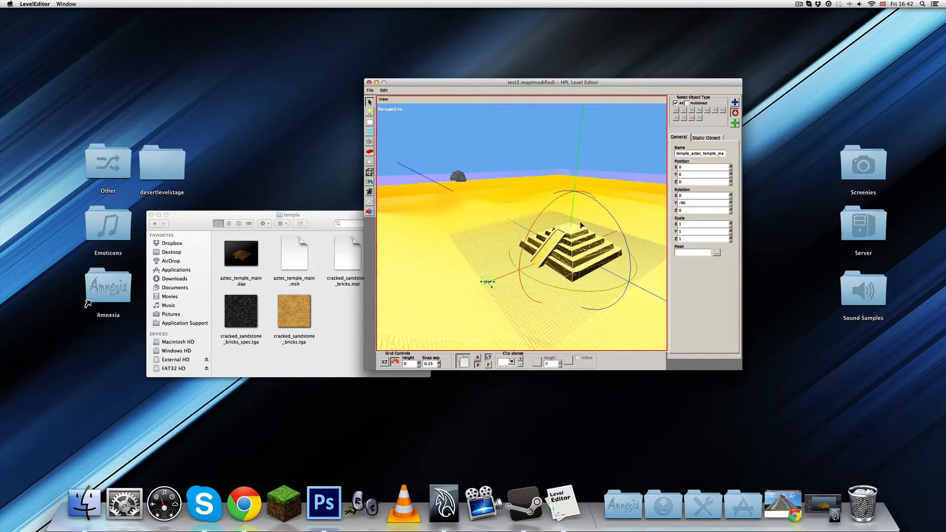
# Step: Scale the temple uniformly to 2 on the X, Y and Z axes
pyautogui.press('e')
pyautogui.moveTo(568, 250); pyautogui.dragTo(542, 262)
pyautogui.keyDown('alt'); pyautogui.moveTo(541, 262); pyautogui.dragTo(516, 247, button='middle'); pyautogui.keyUp('alt')
pyautogui.press('q')
pyautogui.press('e')
pyautogui.moveTo(516, 247); pyautogui.dragTo(511, 247)
pyautogui.keyDown('alt'); pyautogui.moveTo(512, 247); pyautogui.dragTo(546, 241, button='middle'); pyautogui.keyUp('alt')
pyautogui.scroll(-10, 544, 210)
pyautogui.scroll(5, 547, 243)
pyautogui.press('q')
# Step: Move the player start area and its neighbouring item along the X axis, clear of the foot of the temple's ramp
pyautogui.click(623, 312)
pyautogui.keyDown('alt'); pyautogui.moveTo(622, 313); pyautogui.dragTo(507, 265, button='middle'); pyautogui.keyUp('alt')
pyautogui.scroll(-5, 582, 316)
pyautogui.scroll(7, 545, 268)
pyautogui.scroll(2, 508, 267)
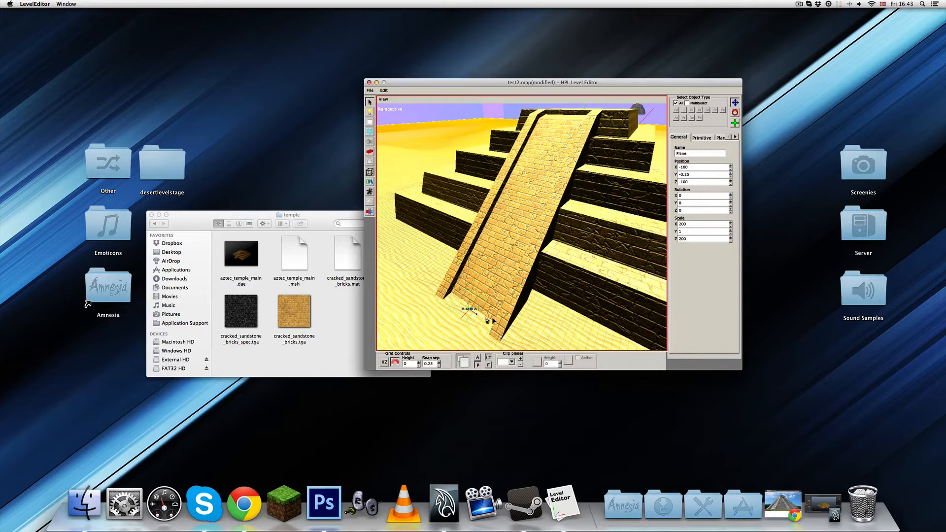
pyautogui.click(471, 312)
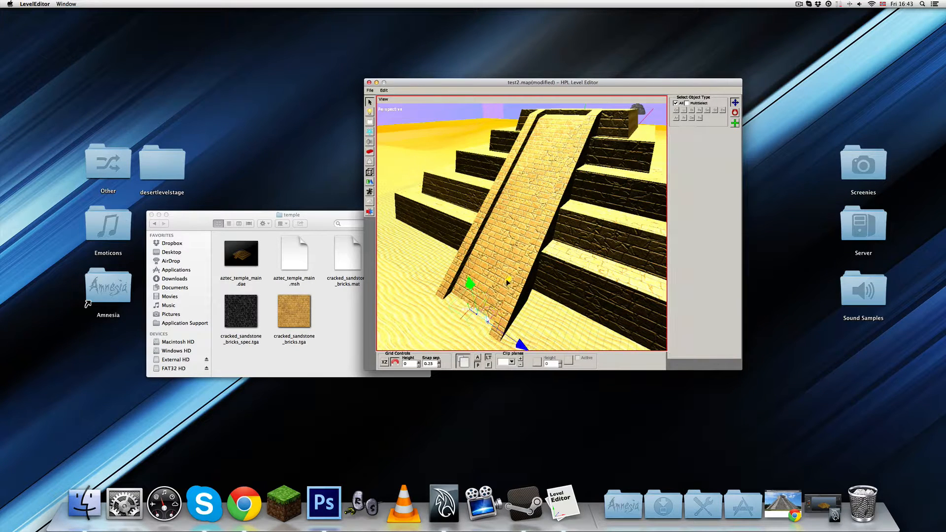
pyautogui.moveTo(506, 282); pyautogui.dragTo(498, 293)
pyautogui.keyDown('alt'); pyautogui.moveTo(427, 229); pyautogui.dragTo(503, 232); pyautogui.keyUp('alt')
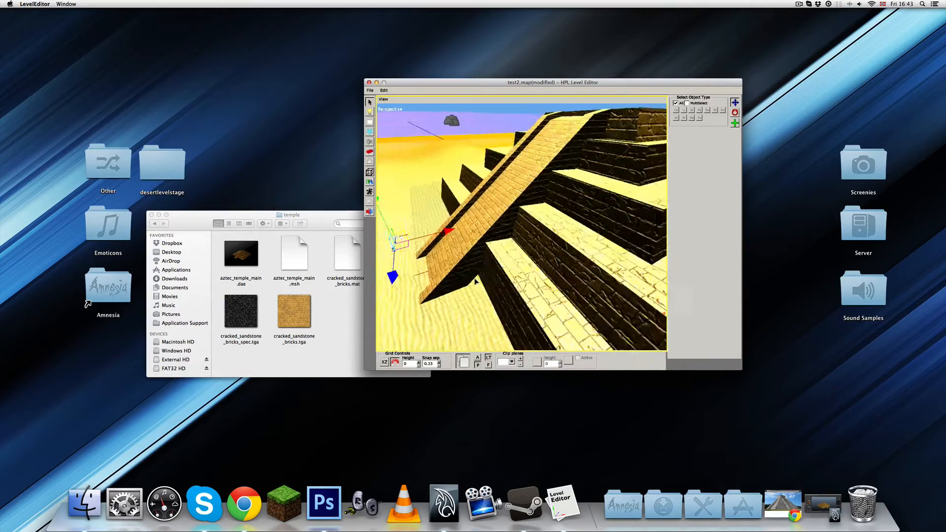
pyautogui.scroll(-5, 503, 231)
pyautogui.keyDown('alt'); pyautogui.moveTo(503, 232); pyautogui.dragTo(544, 220, button='middle'); pyautogui.keyUp('alt')
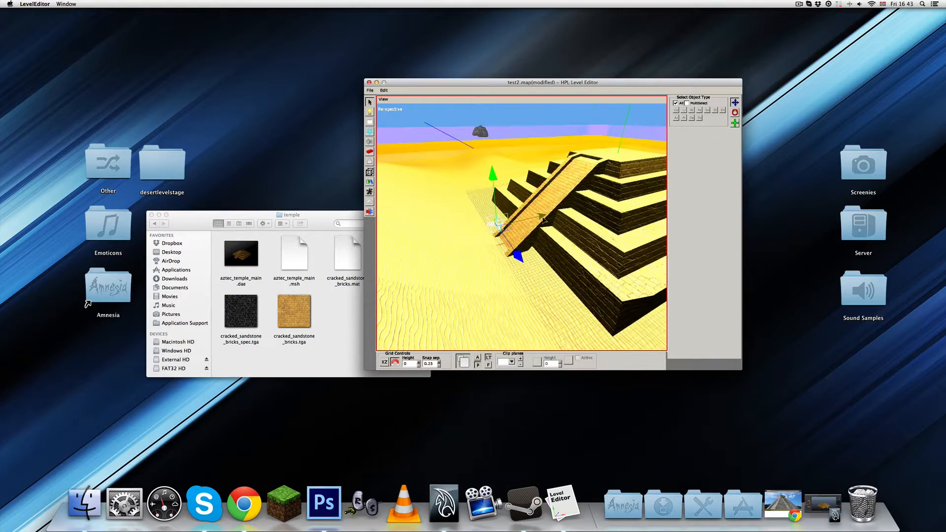
# Step: Examine the enlarged temple's tiers, ramp and lower corners in the desert level from several angles and distances
pyautogui.click(536, 309)
pyautogui.keyDown('alt'); pyautogui.moveTo(531, 264); pyautogui.dragTo(586, 247); pyautogui.keyUp('alt')
pyautogui.scroll(4, 549, 268)
pyautogui.scroll(-5, 584, 256)
pyautogui.keyDown('alt'); pyautogui.moveTo(547, 212); pyautogui.dragTo(552, 241, button='middle'); pyautogui.keyUp('alt')
pyautogui.keyDown('alt'); pyautogui.moveTo(552, 241); pyautogui.dragTo(480, 211); pyautogui.keyUp('alt')
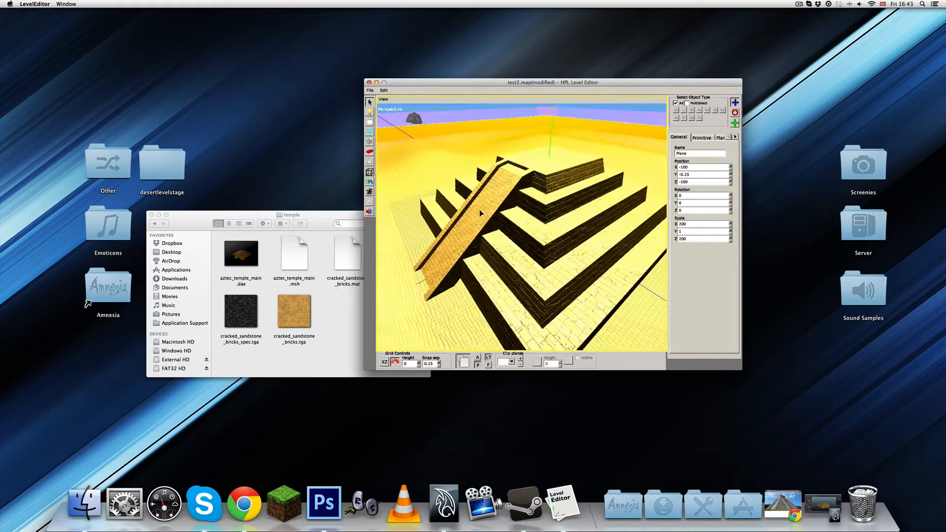
pyautogui.keyDown('alt'); pyautogui.moveTo(575, 233); pyautogui.dragTo(522, 284); pyautogui.keyUp('alt')
pyautogui.scroll(-5, 567, 256)
pyautogui.click(522, 265)
pyautogui.scroll(5, 522, 267)
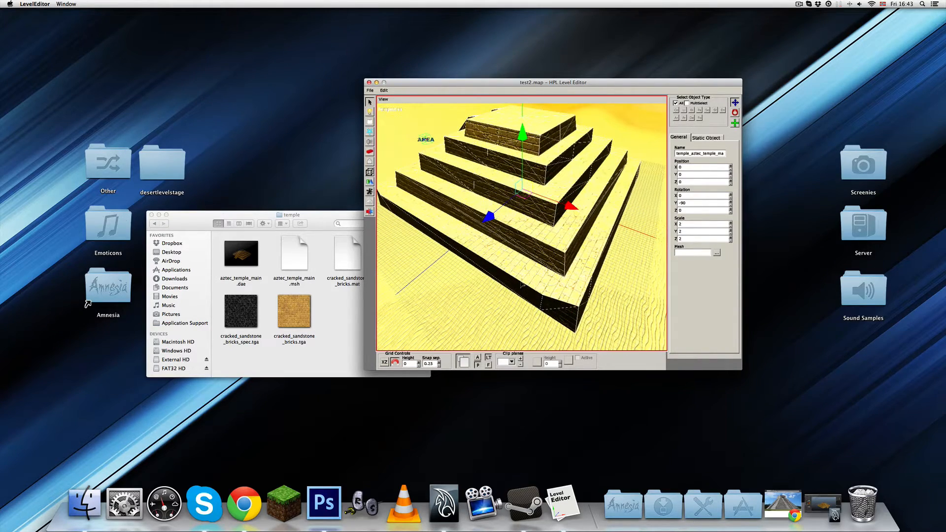
pyautogui.keyDown('alt'); pyautogui.moveTo(421, 229); pyautogui.dragTo(566, 243); pyautogui.keyUp('alt')
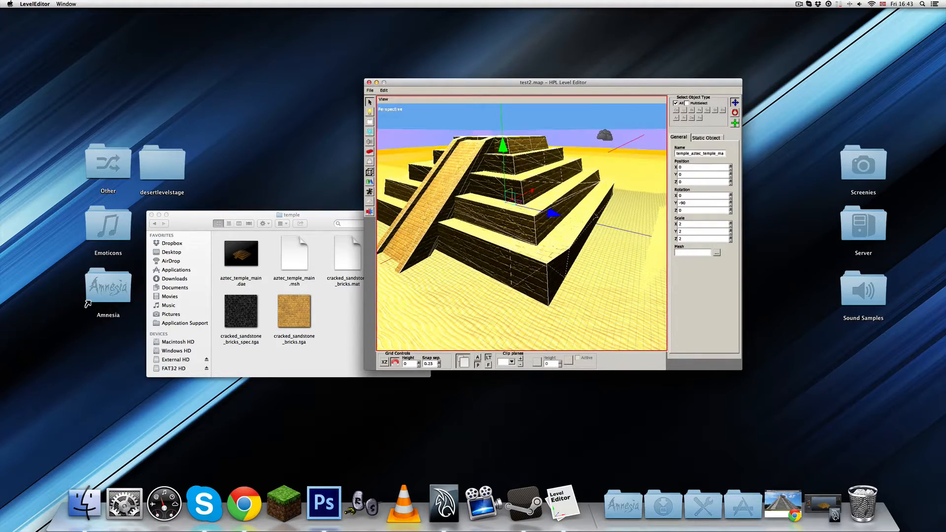
pyautogui.keyDown('alt'); pyautogui.moveTo(595, 216); pyautogui.dragTo(565, 424); pyautogui.keyUp('alt')
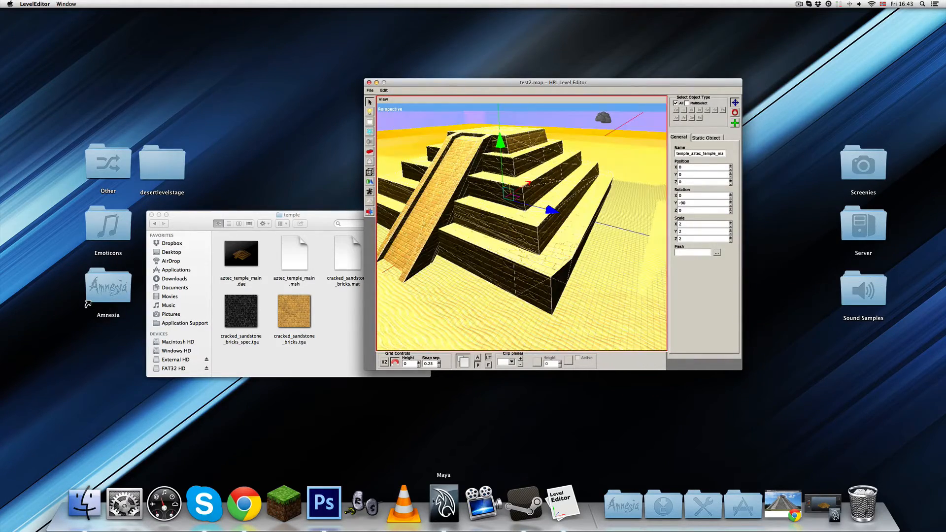
# Step: Switch to Maya and move the middle edge on the side of the temple's lowest tier along its outward axis
pyautogui.click(444, 504)
pyautogui.keyDown('alt'); pyautogui.moveTo(651, 306); pyautogui.dragTo(580, 375); pyautogui.keyUp('alt')
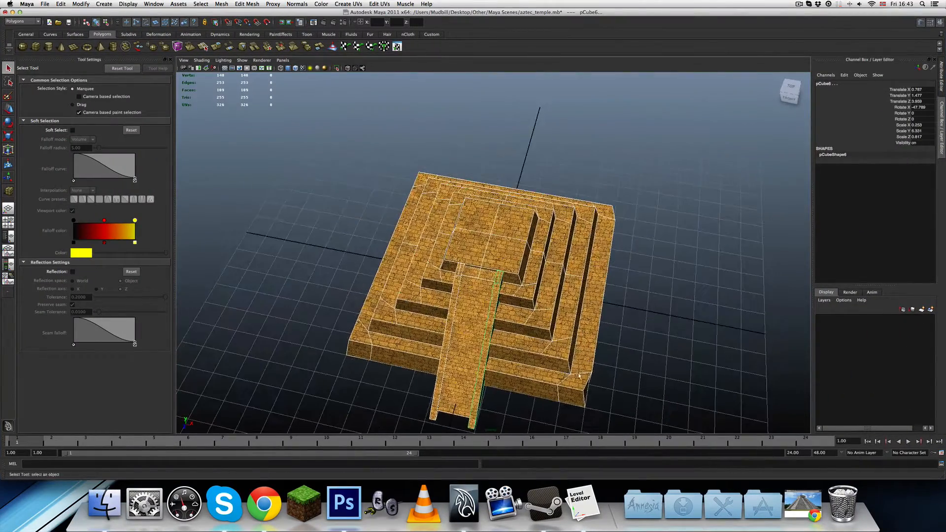
pyautogui.keyDown('alt'); pyautogui.moveTo(580, 376); pyautogui.dragTo(520, 324, button='middle'); pyautogui.keyUp('alt')
pyautogui.scroll(4, 521, 324)
pyautogui.moveTo(518, 318); pyautogui.dragTo(518, 300, button='right')
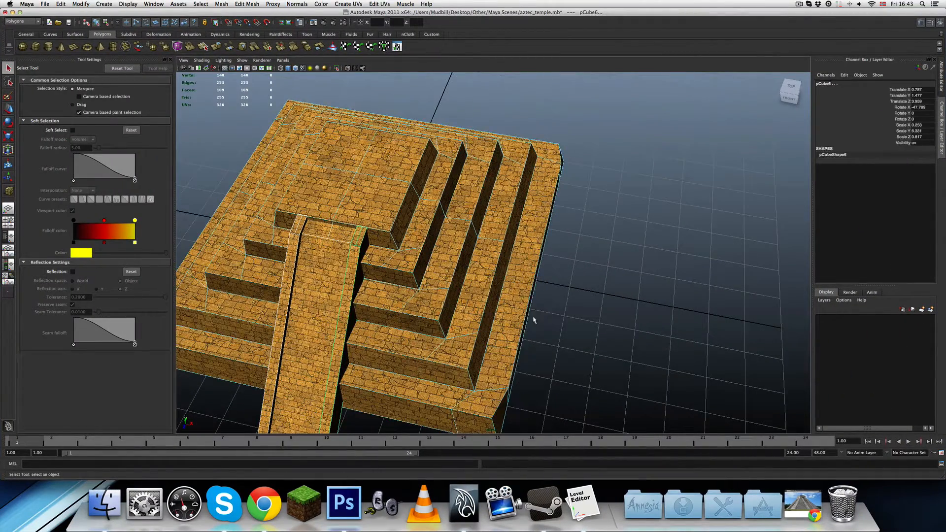
pyautogui.click(527, 317)
pyautogui.keyDown('alt'); pyautogui.moveTo(526, 318); pyautogui.dragTo(556, 333); pyautogui.keyUp('alt')
pyautogui.press('w')
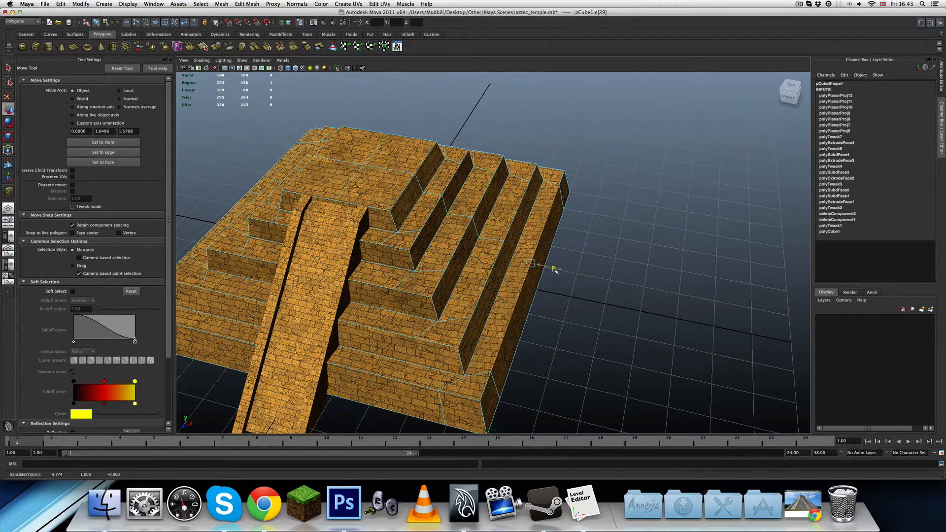
pyautogui.keyDown('alt'); pyautogui.moveTo(543, 326); pyautogui.dragTo(556, 356); pyautogui.keyUp('alt')
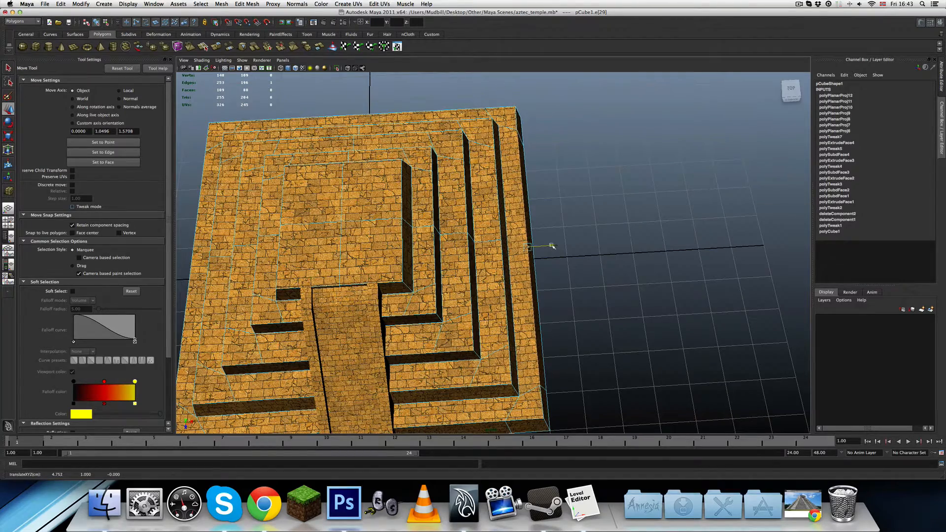
pyautogui.keyDown('alt'); pyautogui.moveTo(552, 246); pyautogui.dragTo(550, 245); pyautogui.keyUp('alt')
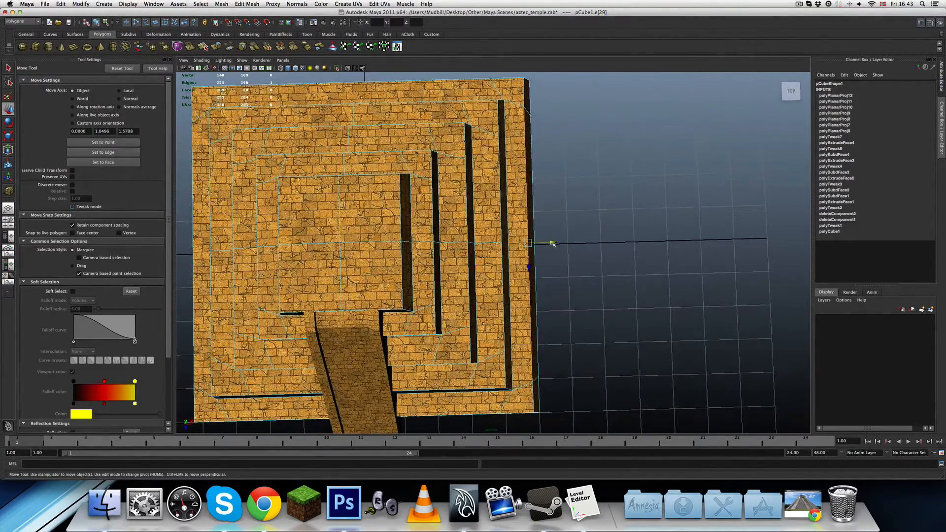
pyautogui.click(565, 361)
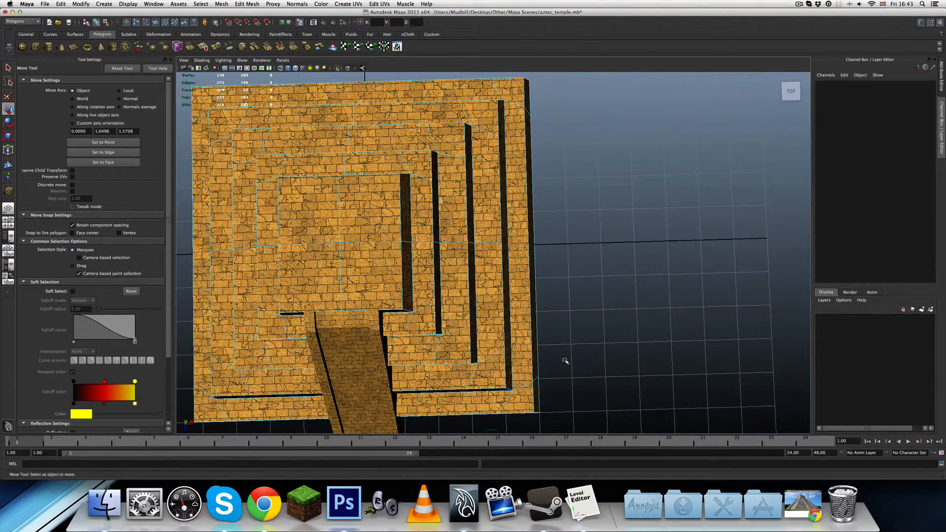
# Step: Leave edge editing on the temple and minimise the Maya window to get back to the Level Editor
pyautogui.keyDown('alt'); pyautogui.moveTo(566, 361); pyautogui.dragTo(528, 326); pyautogui.keyUp('alt')
pyautogui.moveTo(511, 312); pyautogui.dragTo(525, 307, button='right')
pyautogui.keyDown('alt'); pyautogui.moveTo(541, 366); pyautogui.dragTo(574, 366); pyautogui.keyUp('alt')
pyautogui.scroll(-4, 575, 367)
pyautogui.doubleClick(460, 12)
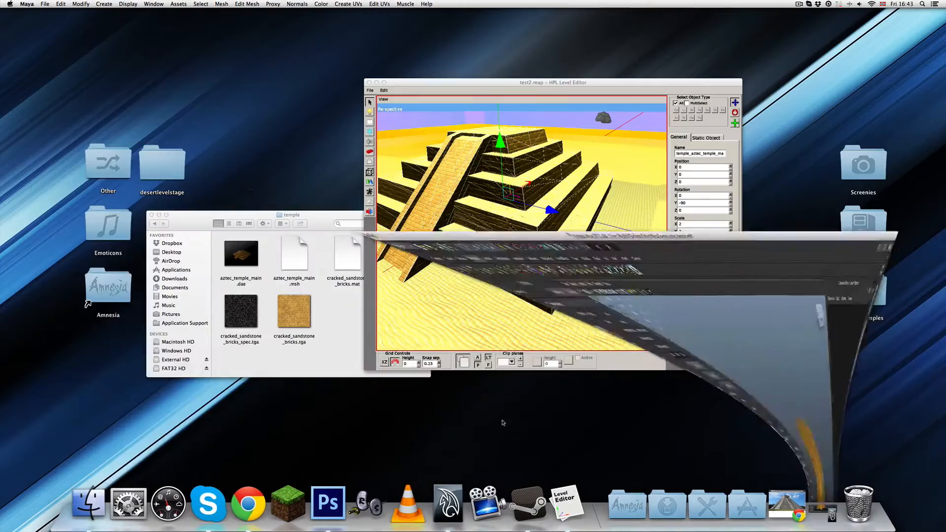
# Step: Look over the whole temple in the desert level, and launch Amnesia: The Dark Descent
pyautogui.scroll(-5, 552, 305)
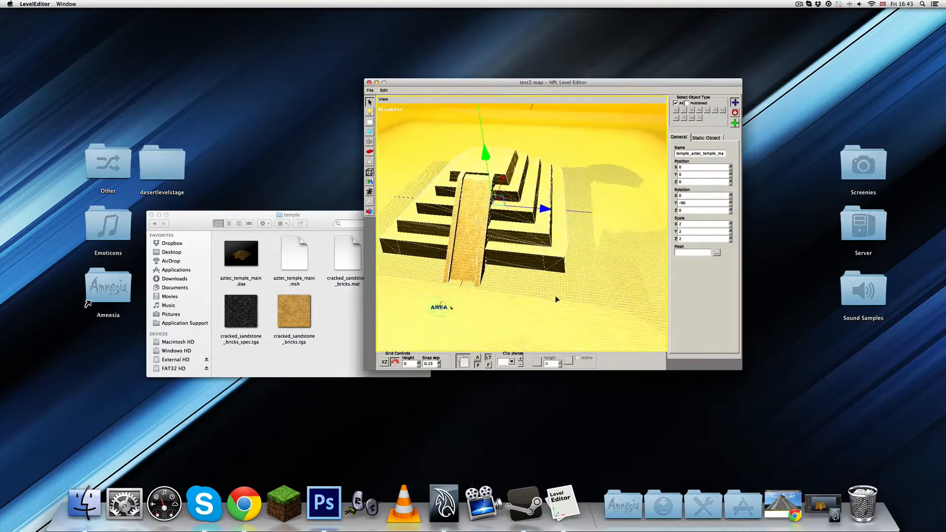
pyautogui.keyDown('alt'); pyautogui.moveTo(467, 276); pyautogui.dragTo(540, 276); pyautogui.keyUp('alt')
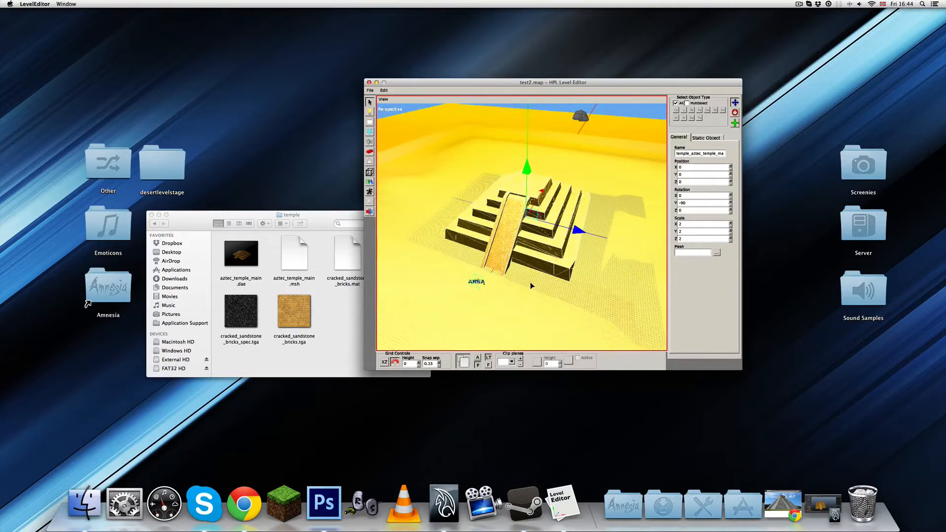
pyautogui.press('F4')
pyautogui.click(563, 399)
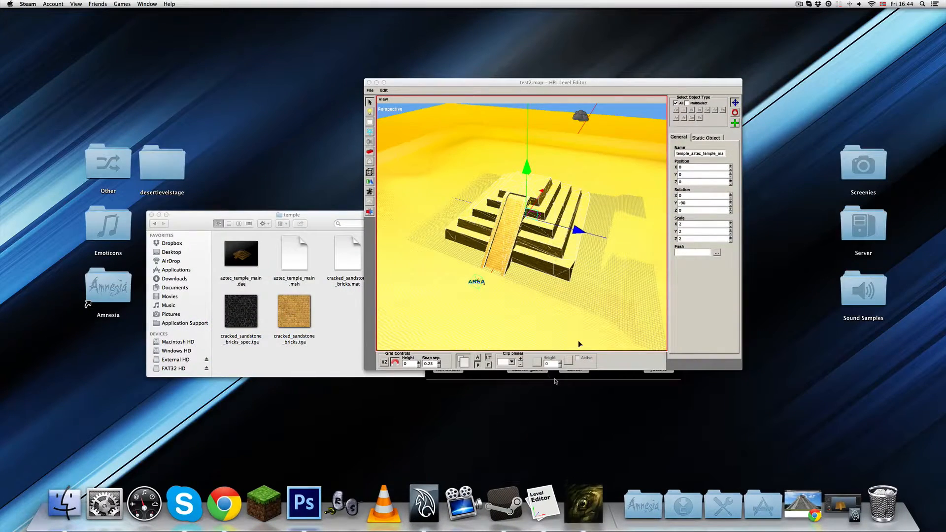
pyautogui.click(527, 370)
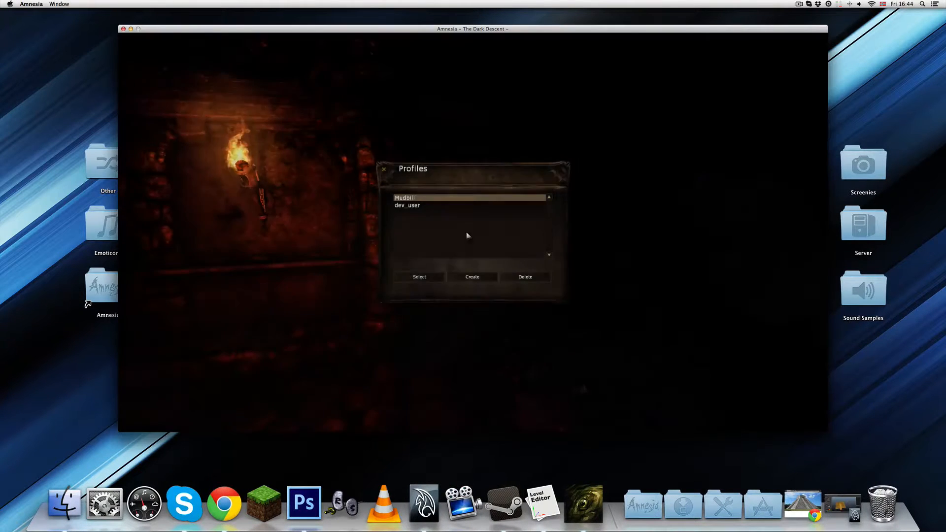
# Step: Load the player's profile and start the Temple custom story
pyautogui.click(419, 278)
pyautogui.click(712, 203)
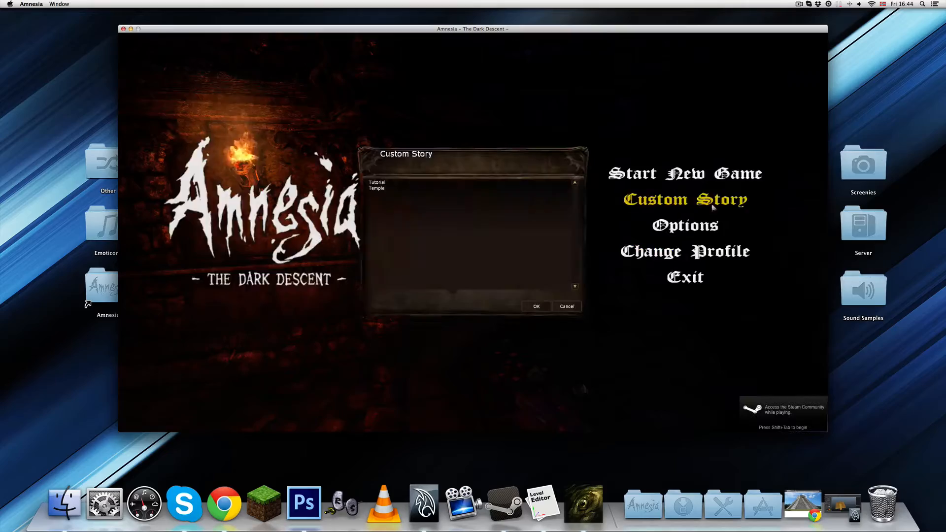
pyautogui.doubleClick(388, 190)
pyautogui.click(564, 225)
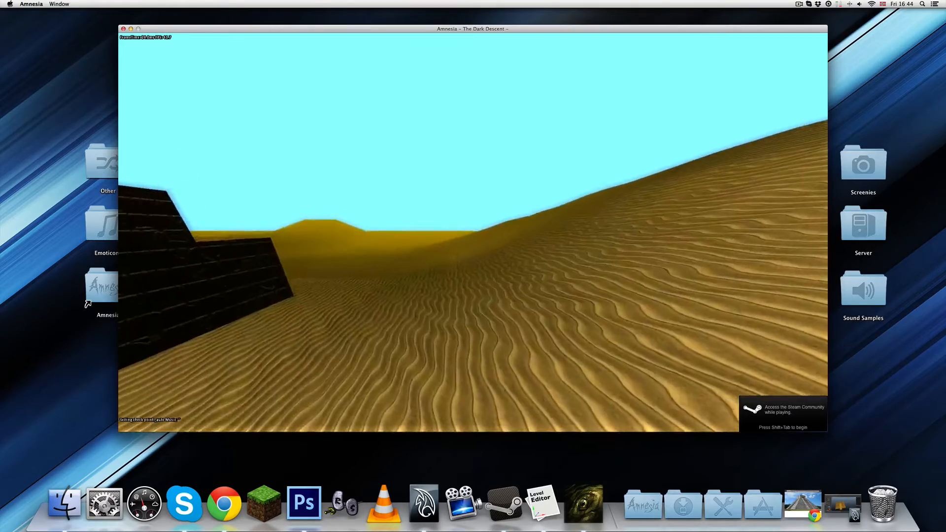
# Step: Pick up the lantern near the player start and approach the temple's ramp with it in hand
pyautogui.press('w')
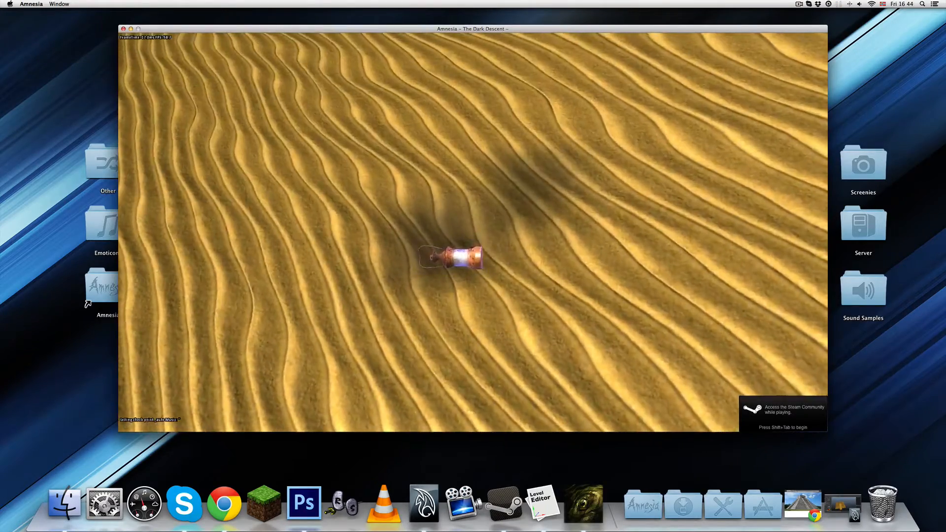
pyautogui.click(473, 232)
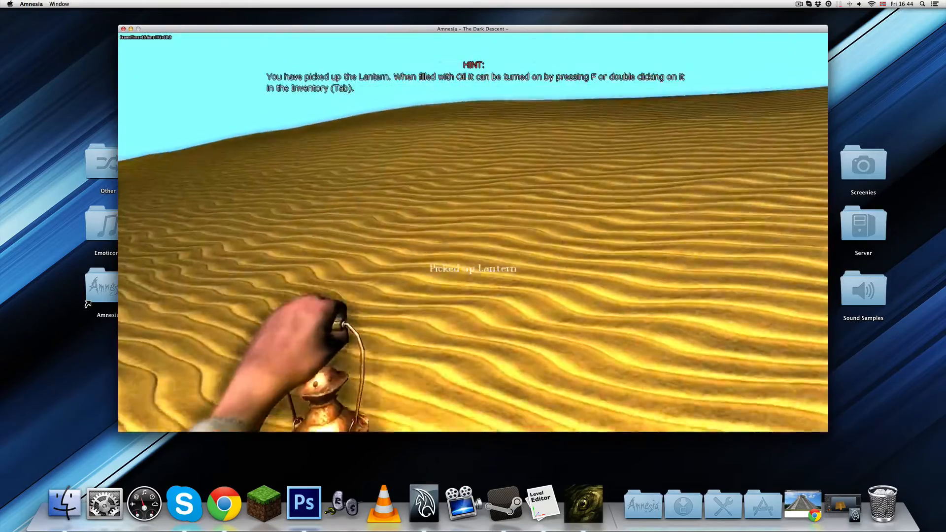
pyautogui.press('w')
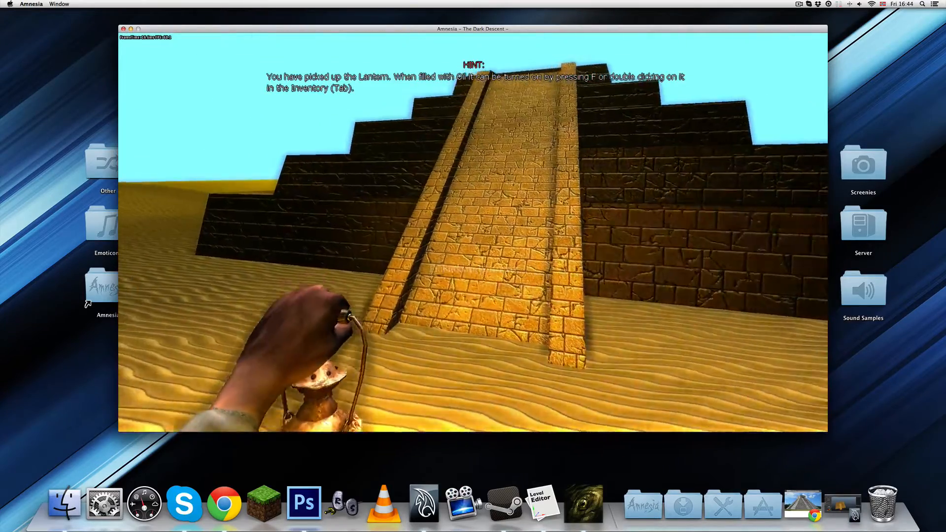
pyautogui.press('f')
# Step: Walk out over the dunes to view the temple from afar and the sun overhead, and pause the game
pyautogui.press('w')
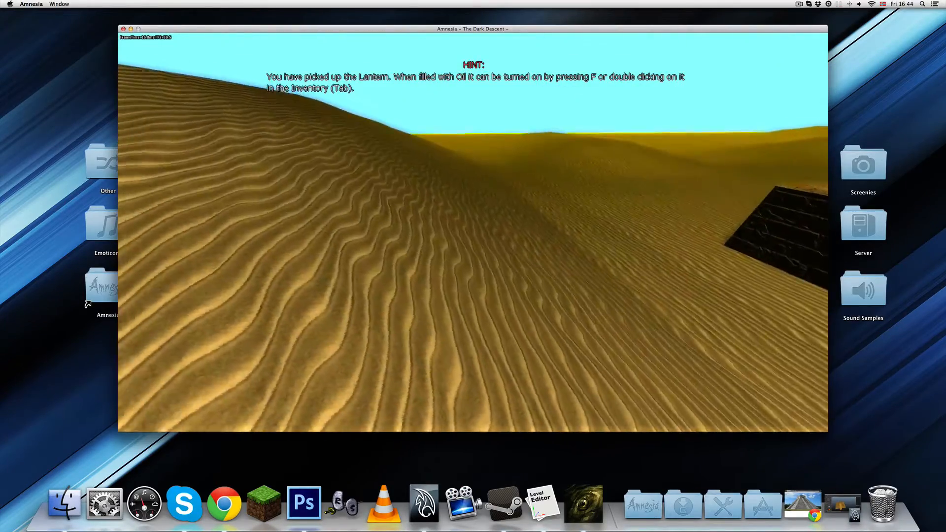
pyautogui.press('w')
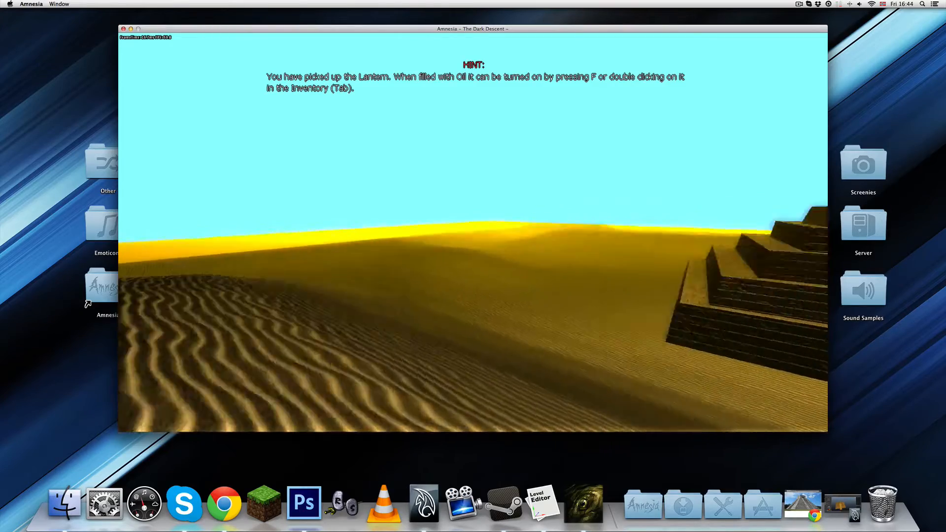
pyautogui.press('w')
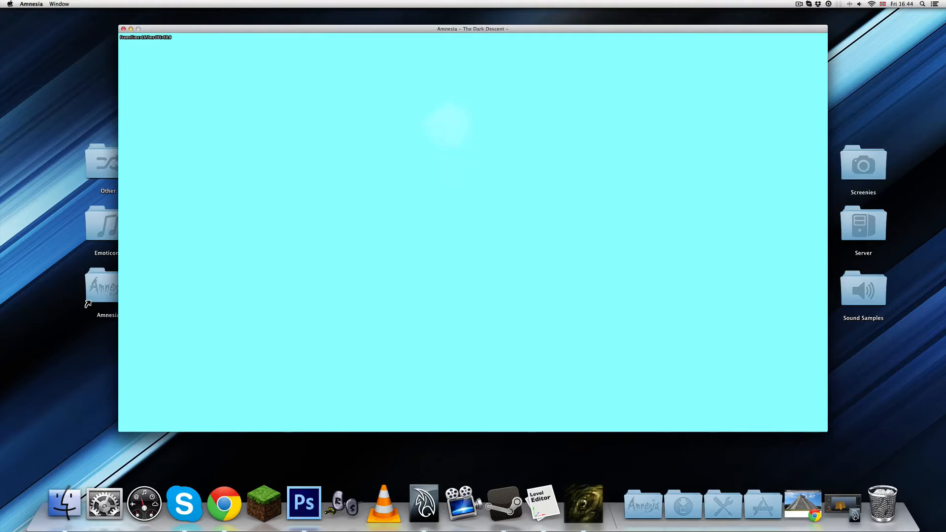
pyautogui.press('Escape')
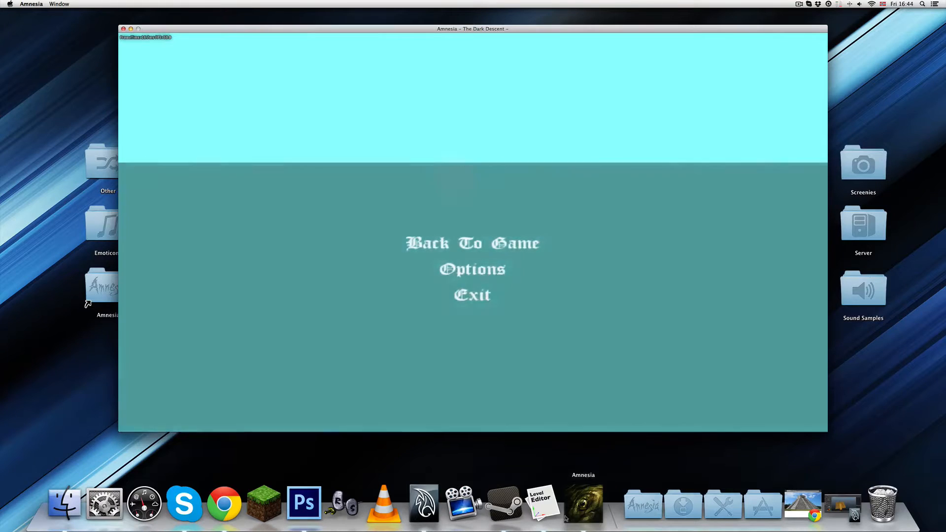
# Step: Switch to the Level Editor, select the sun billboard high above the temple and inspect its material, size and connected light settings
pyautogui.click(545, 501)
pyautogui.keyDown('alt'); pyautogui.moveTo(539, 240); pyautogui.dragTo(476, 125, button='middle'); pyautogui.keyUp('alt')
pyautogui.scroll(-5, 554, 289)
pyautogui.click(525, 118)
pyautogui.moveTo(558, 133)
pyautogui.keyDown('alt'); pyautogui.mouseDown(button='middle')
pyautogui.moveTo(561, 215)
pyautogui.moveTo(522, 169)
pyautogui.moveTo(534, 111)
pyautogui.moveTo(541, 138)
pyautogui.mouseUp(button='middle'); pyautogui.keyUp('alt')
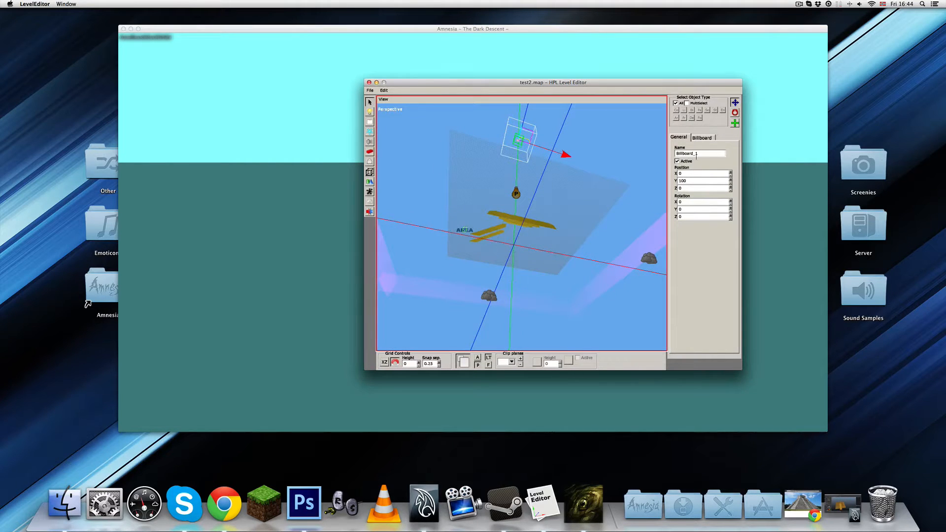
pyautogui.click(702, 138)
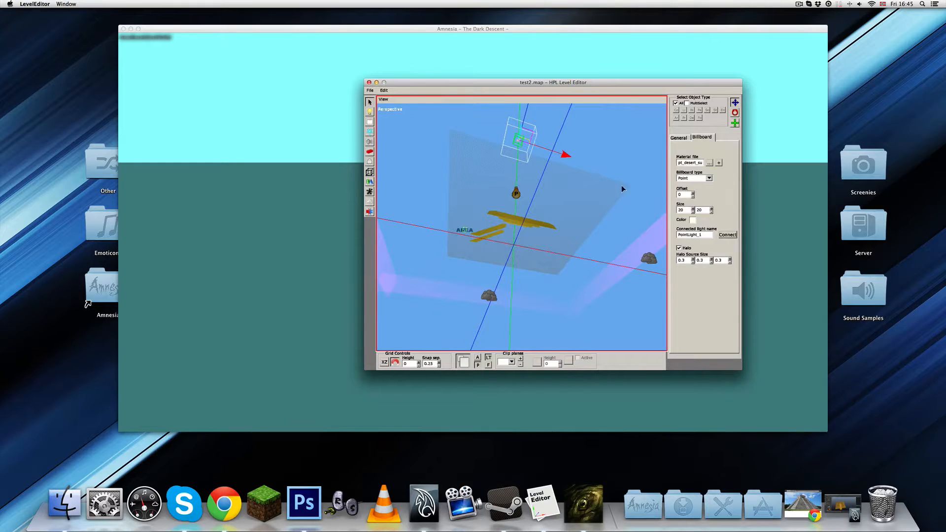
pyautogui.keyDown('alt'); pyautogui.moveTo(622, 189); pyautogui.dragTo(595, 161, button='middle'); pyautogui.keyUp('alt')
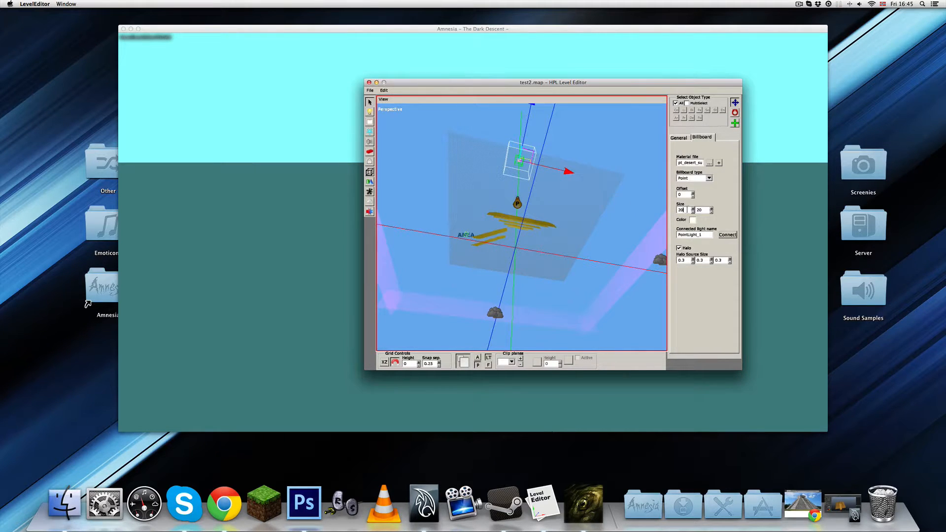
# Step: Compare the sun seen in the game with the billboard's size and halo source settings in the Level Editor
pyautogui.click(573, 72)
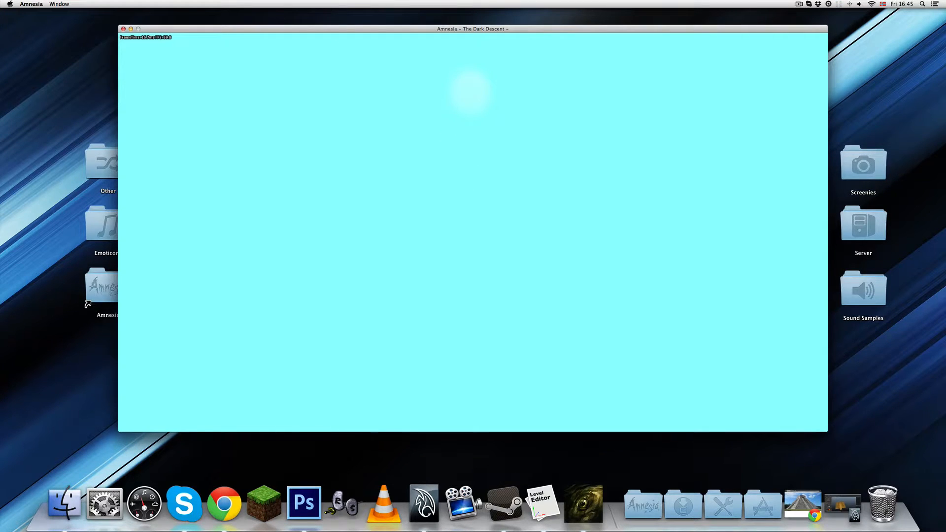
pyautogui.press('Escape')
pyautogui.click(542, 502)
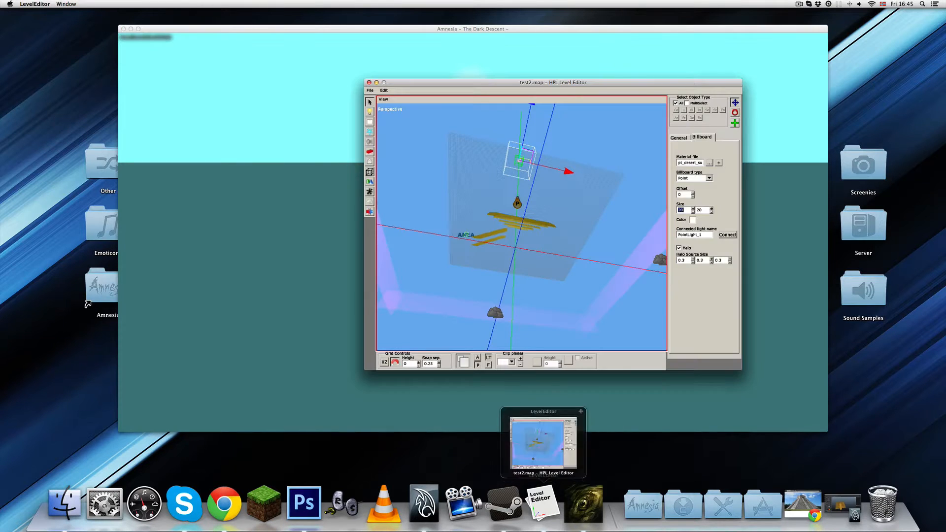
pyautogui.keyDown('alt'); pyautogui.moveTo(540, 266); pyautogui.dragTo(535, 243, button='middle'); pyautogui.keyUp('alt')
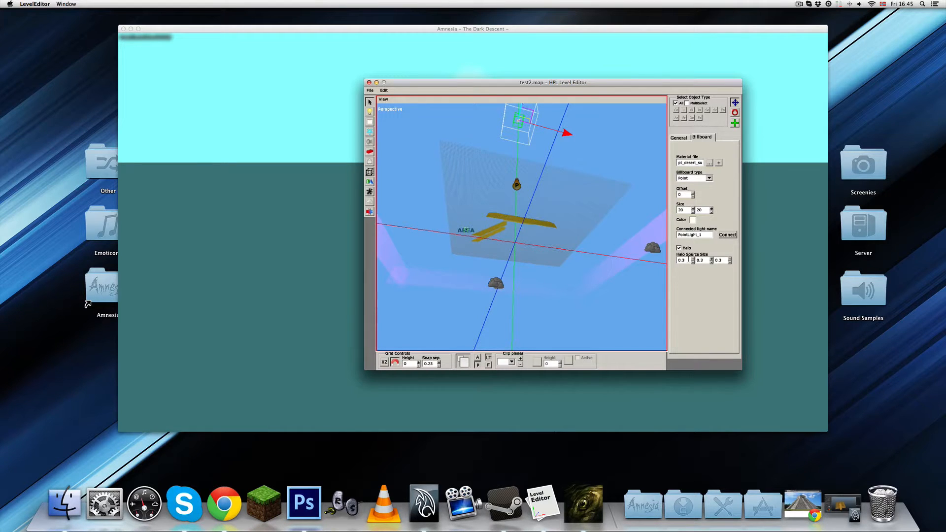
pyautogui.moveTo(542, 273)
pyautogui.keyDown('alt'); pyautogui.mouseDown(button='middle')
pyautogui.moveTo(531, 159)
pyautogui.moveTo(557, 232)
pyautogui.moveTo(627, 203)
pyautogui.moveTo(576, 214)
pyautogui.moveTo(593, 174)
pyautogui.moveTo(554, 267)
pyautogui.moveTo(541, 254)
pyautogui.moveTo(555, 264)
pyautogui.mouseUp(button='middle'); pyautogui.keyUp('alt')
pyautogui.scroll(-4, 541, 254)
pyautogui.click(495, 44)
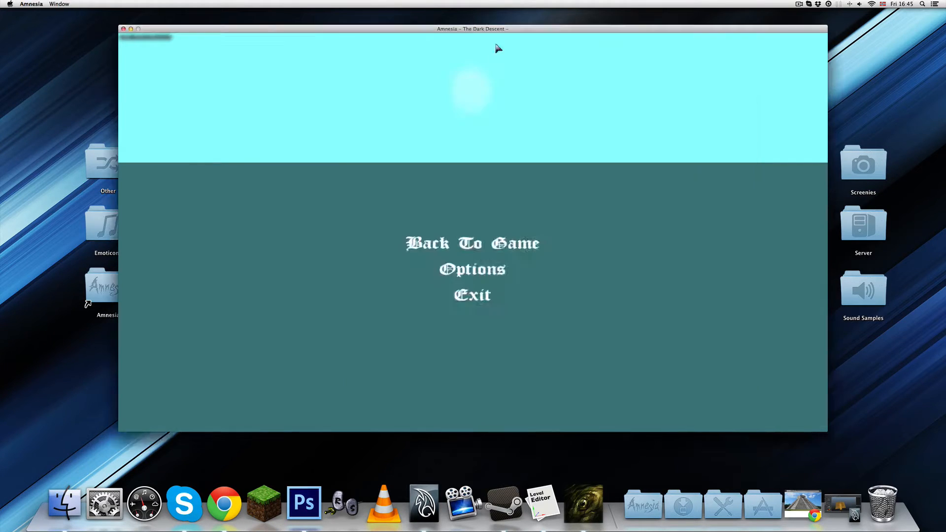
# Step: Resume the game and walk around the temple with the lantern, examining its brick walls, lower corners and ramp up close
pyautogui.press('Escape')
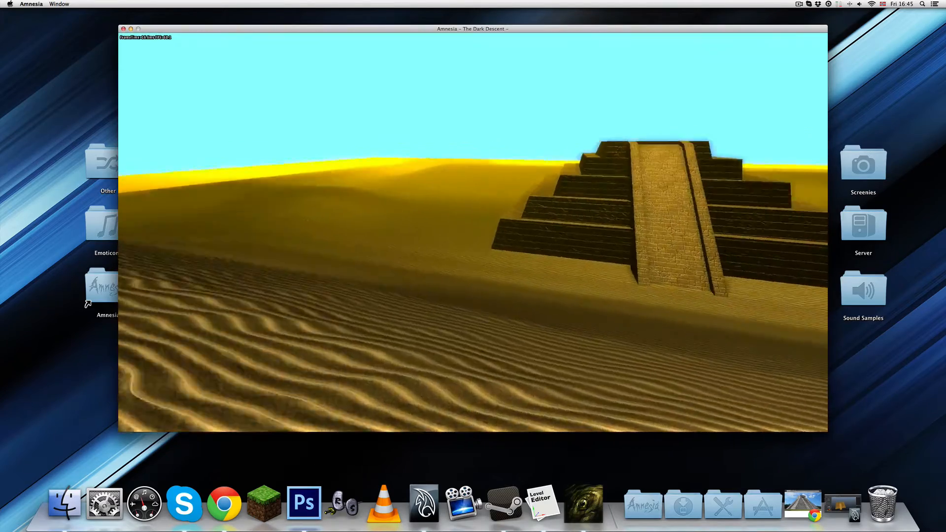
pyautogui.press('w')
pyautogui.press('f')
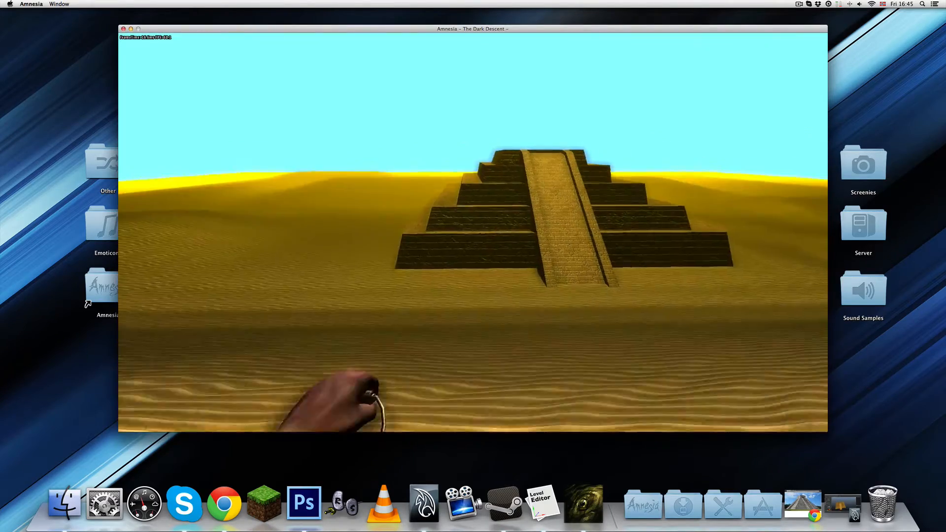
pyautogui.press('w')
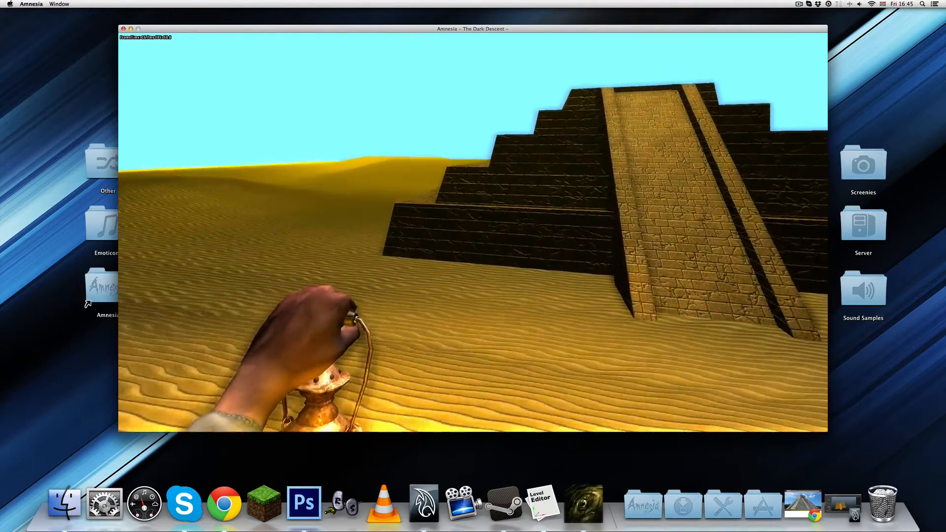
pyautogui.press('w')
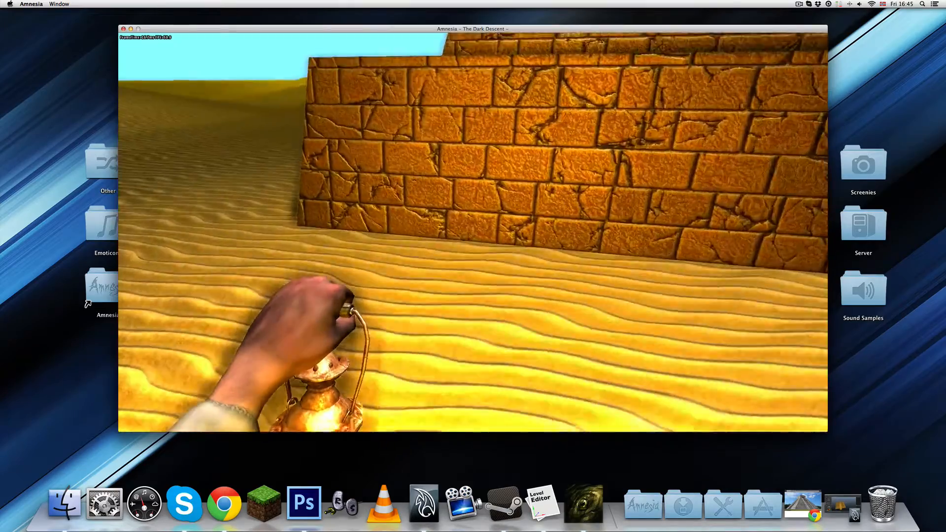
pyautogui.press('a')
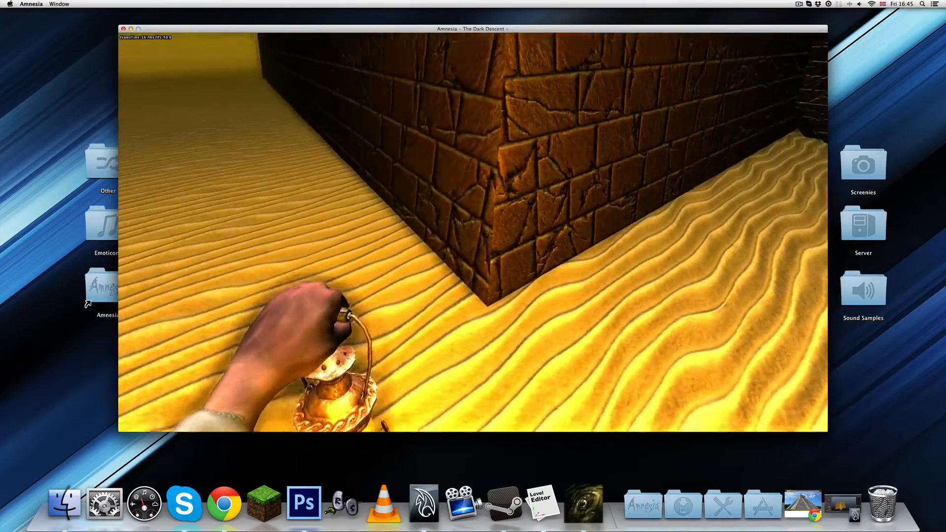
pyautogui.press('d')
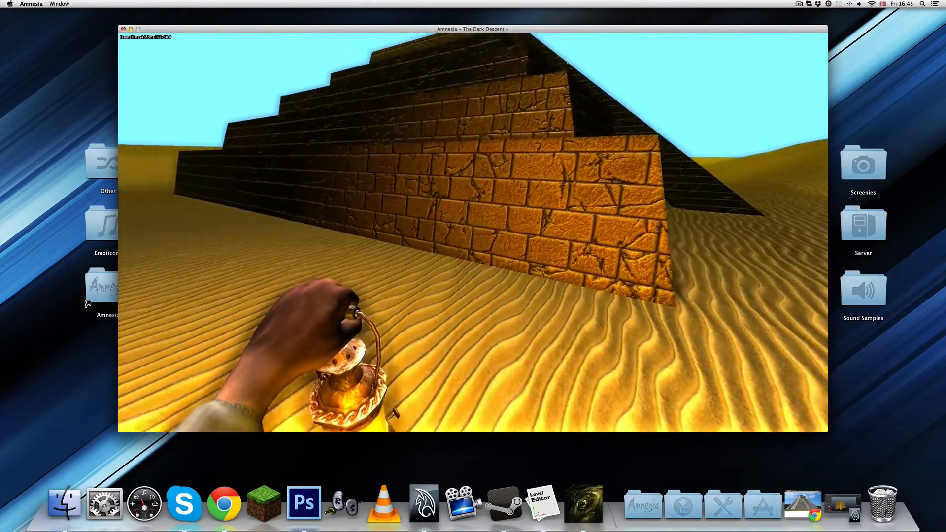
pyautogui.press('w')
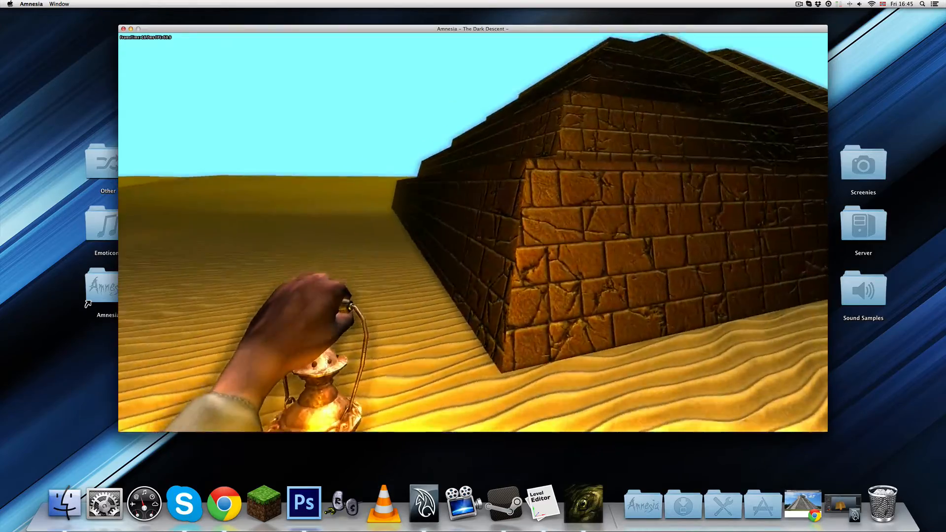
pyautogui.press('w')
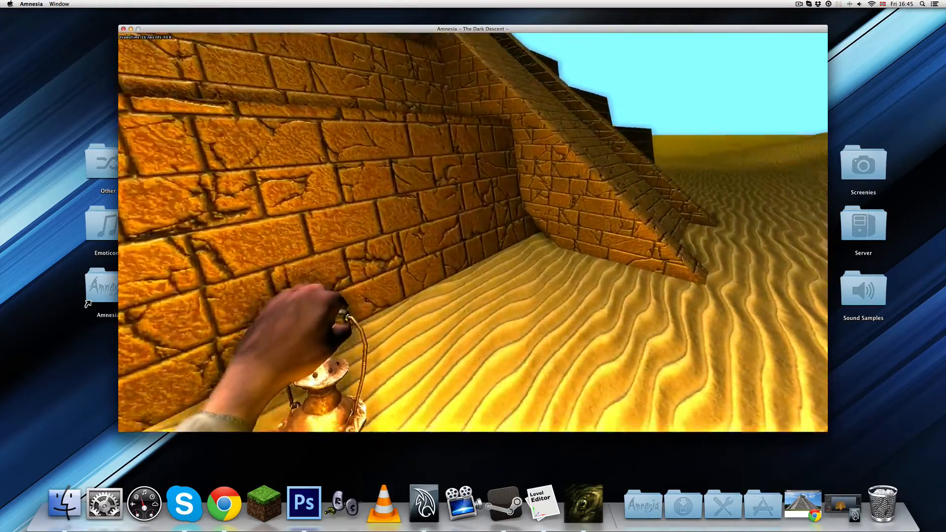
# Step: Climb the temple's terraces with the lantern, examine the brick surfaces and view the desert and ramp from the top platform
pyautogui.press('w')
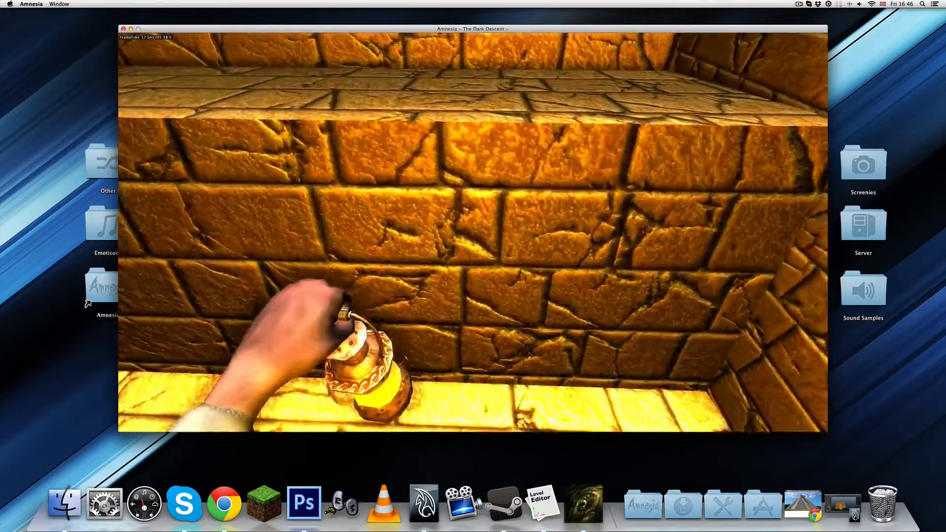
pyautogui.press('w')
pyautogui.press('space')
pyautogui.press('space')
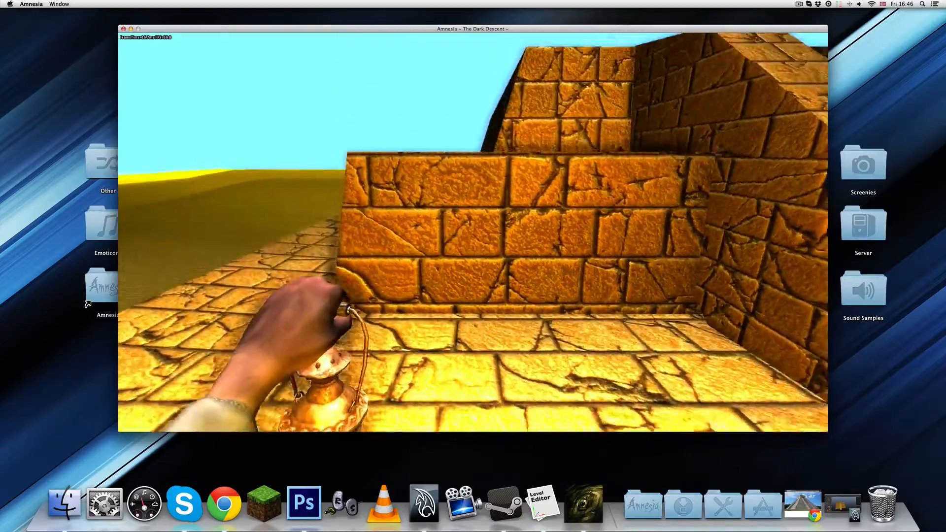
pyautogui.press('w')
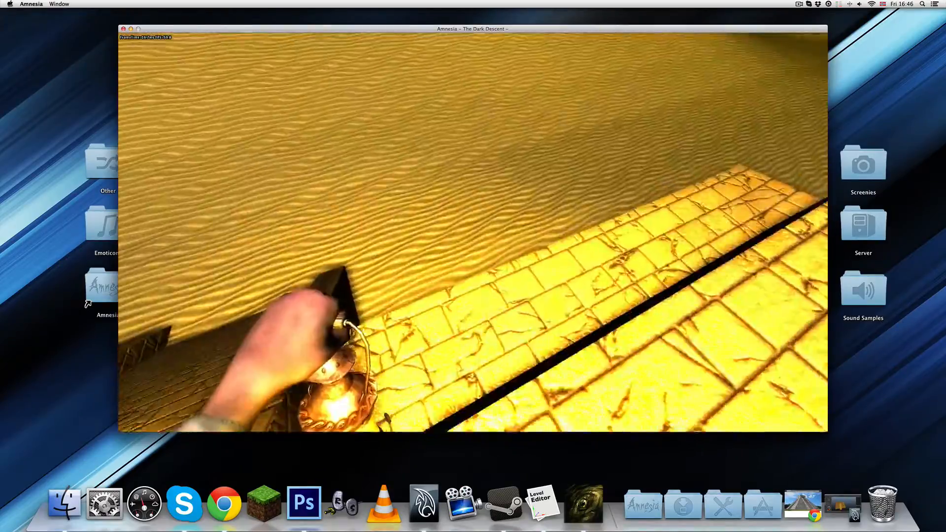
pyautogui.press('w')
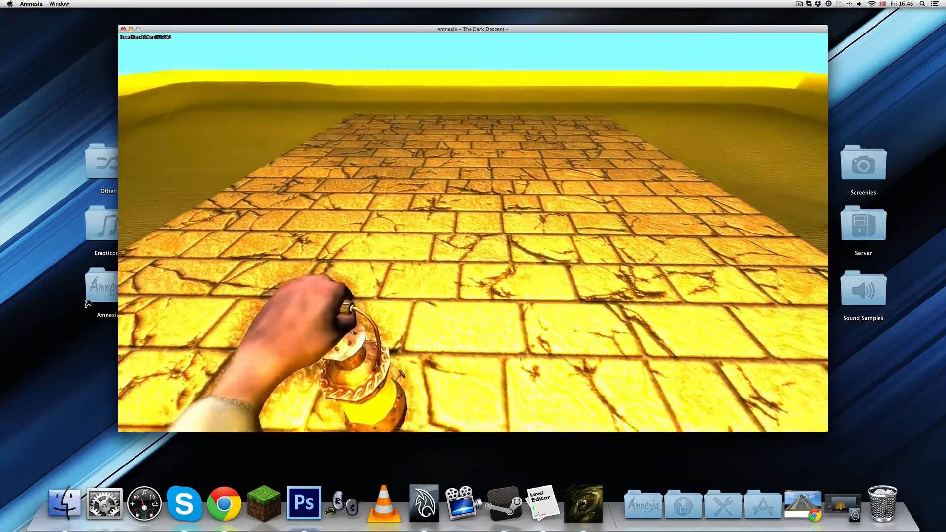
pyautogui.press('w')
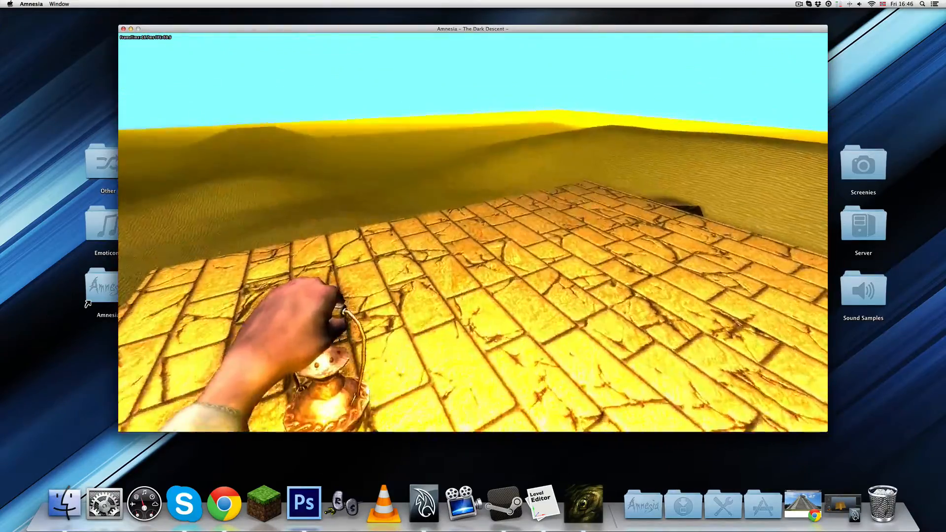
pyautogui.press('w')
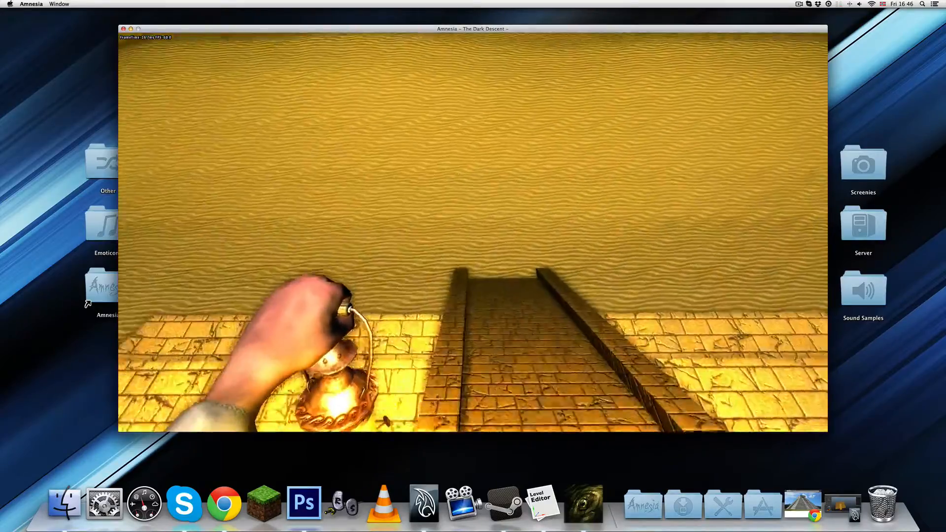
pyautogui.press('w')
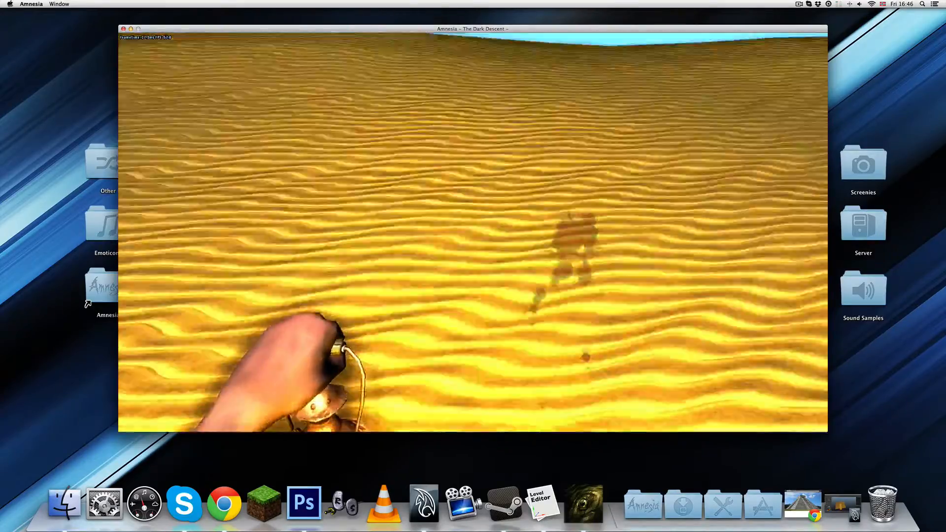
# Step: Walk out over the dunes around the temple and examine the sand texture and the yellow horizon
pyautogui.press('s')
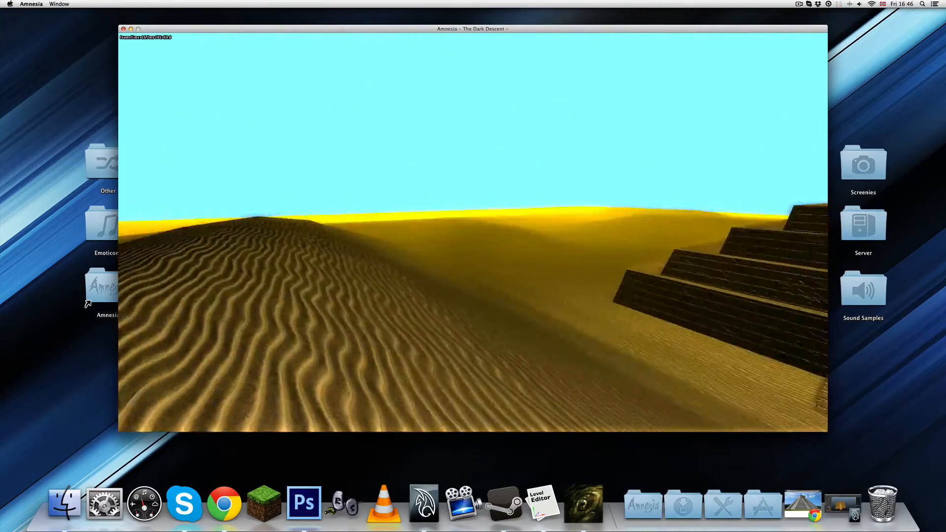
pyautogui.press('w')
pyautogui.press('w')
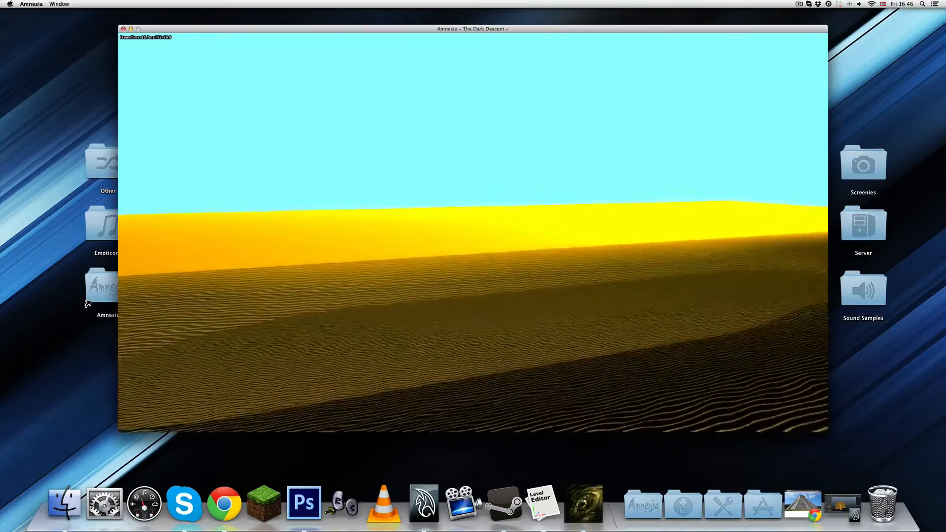
pyautogui.press('w')
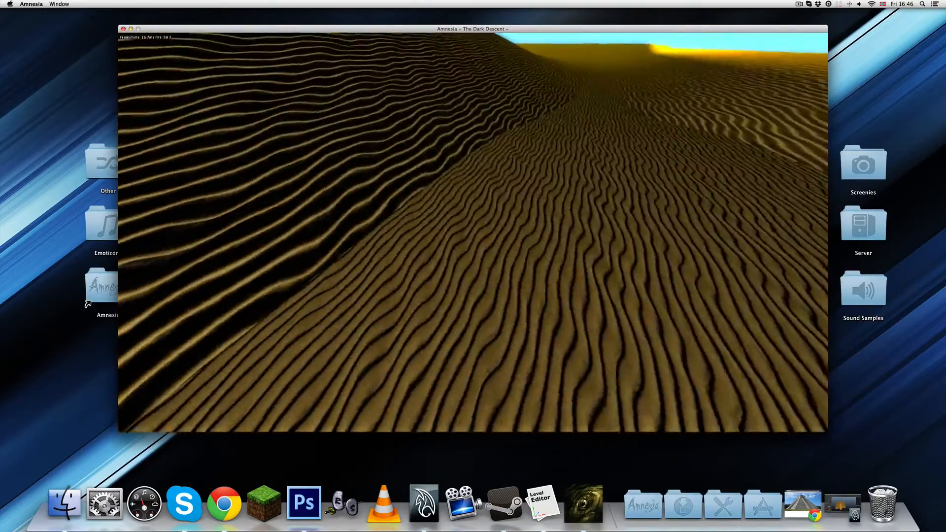
pyautogui.press('Escape')
pyautogui.press('Escape')
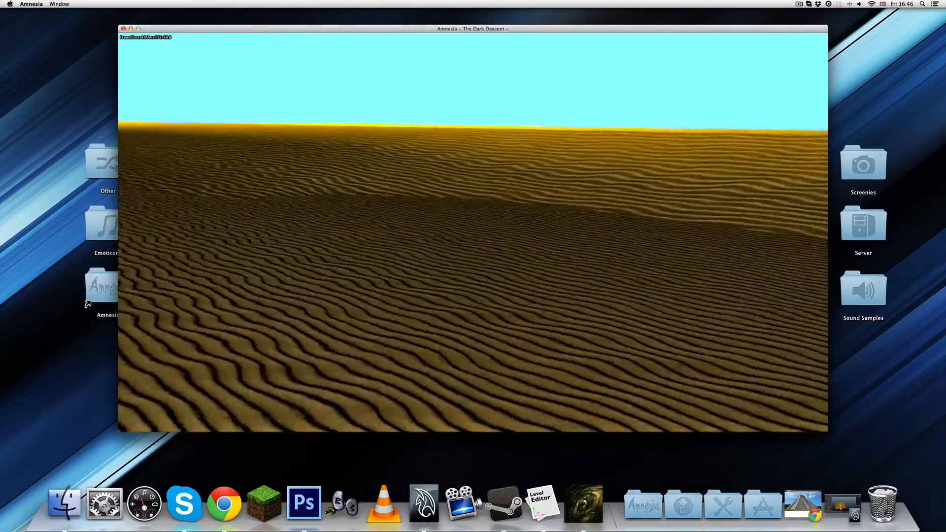
pyautogui.press('w')
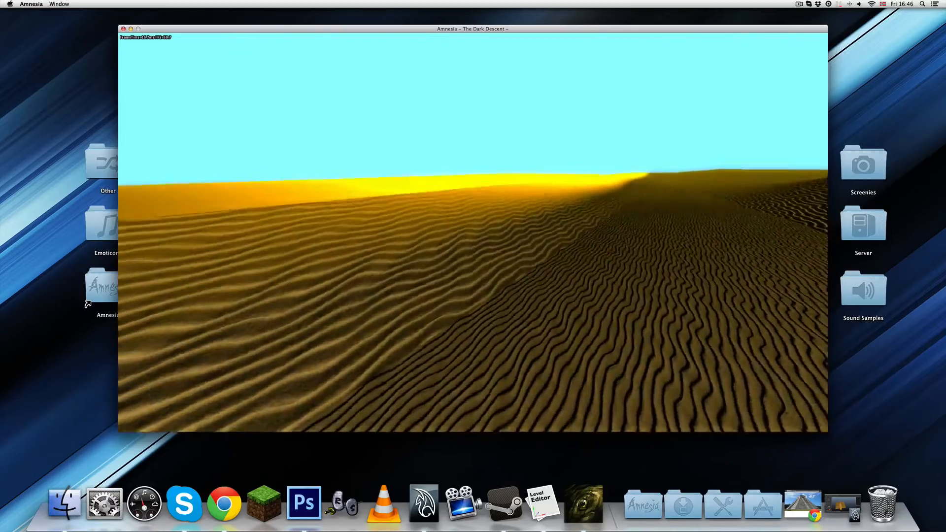
# Step: Pause the game, switch to the Level Editor and select the large sand plane beside the temple
pyautogui.press('Escape')
pyautogui.click(542, 502)
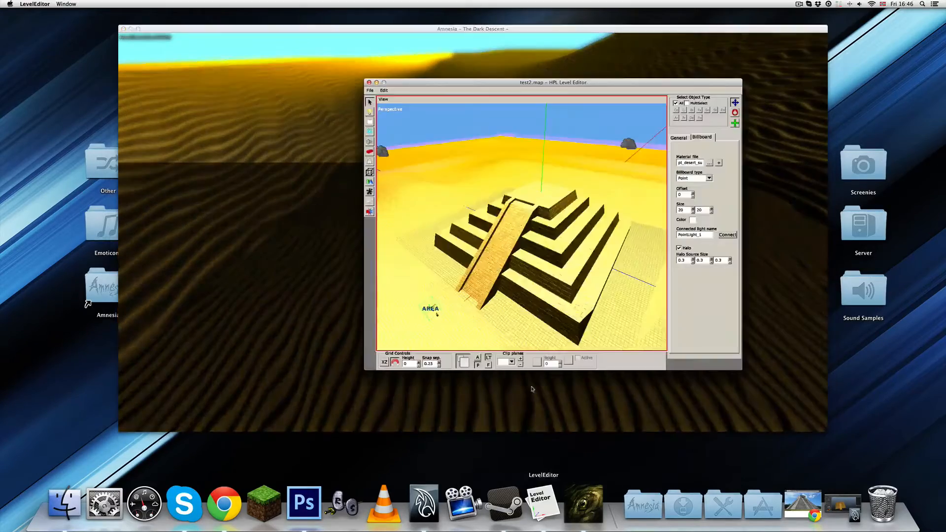
pyautogui.keyDown('alt'); pyautogui.moveTo(484, 211); pyautogui.dragTo(523, 235); pyautogui.keyUp('alt')
pyautogui.click(472, 230)
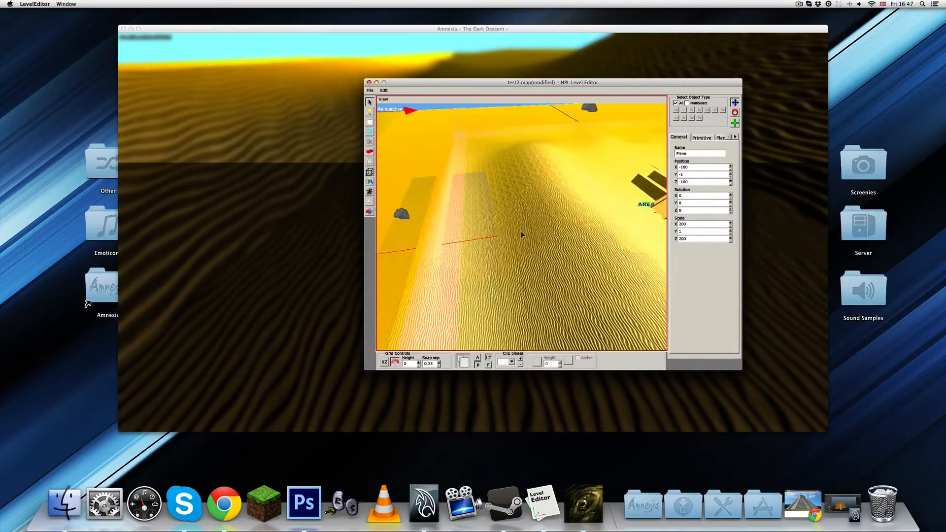
# Step: Return to the game, bring up the debug options and reload the map
pyautogui.click(307, 190)
pyautogui.press('Escape')
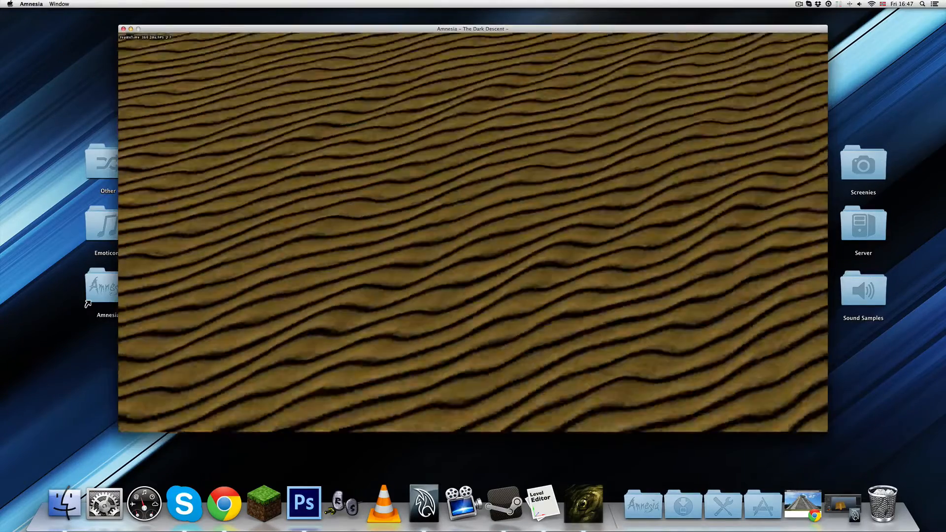
pyautogui.press('F1')
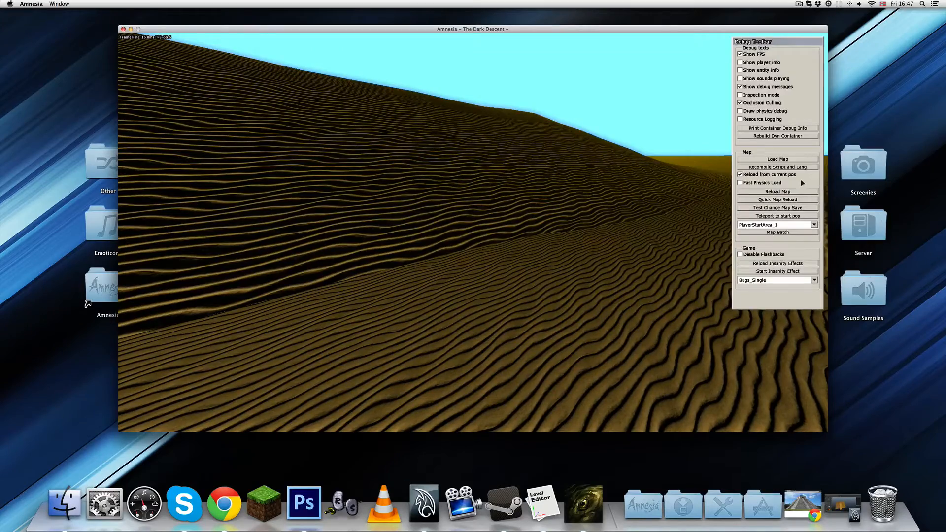
pyautogui.click(789, 192)
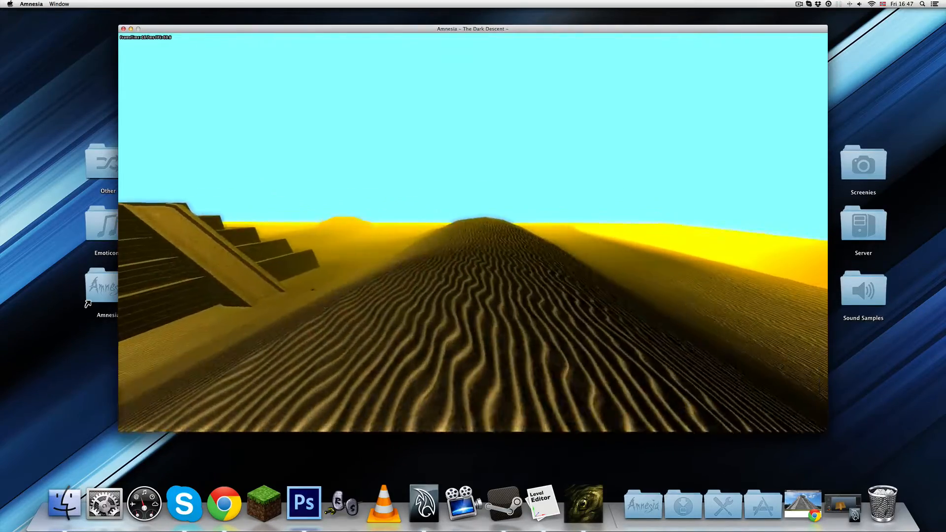
# Step: Walk to the temple, pick up the lantern from the sand, climb the ramp to the top platform and pause the game
pyautogui.press('w')
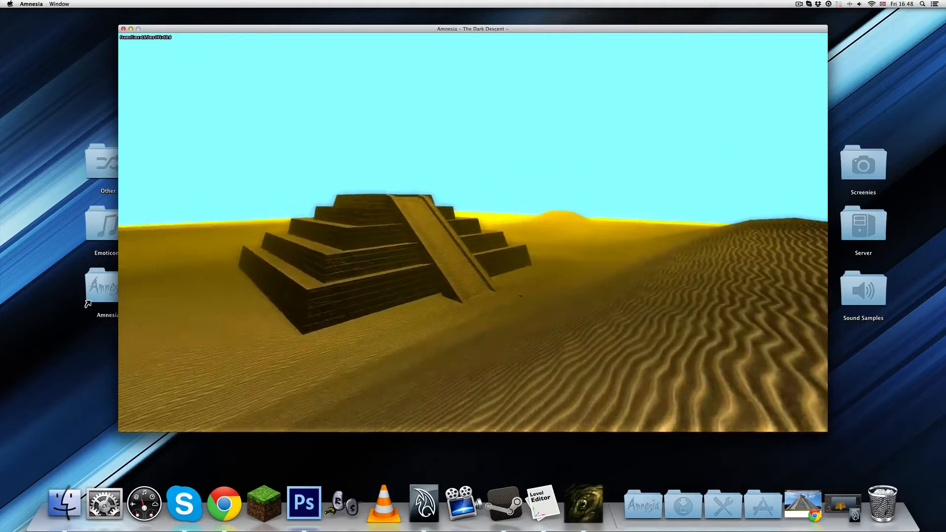
pyautogui.press('w')
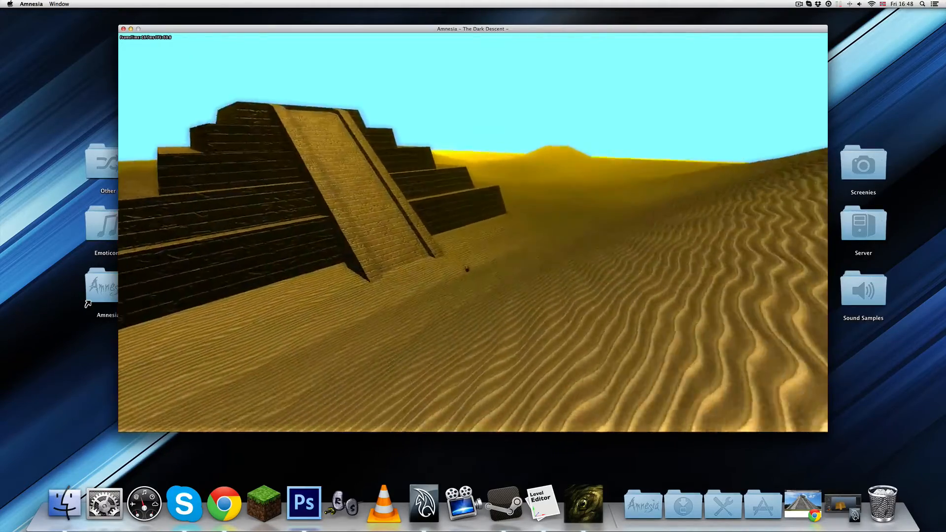
pyautogui.press('w')
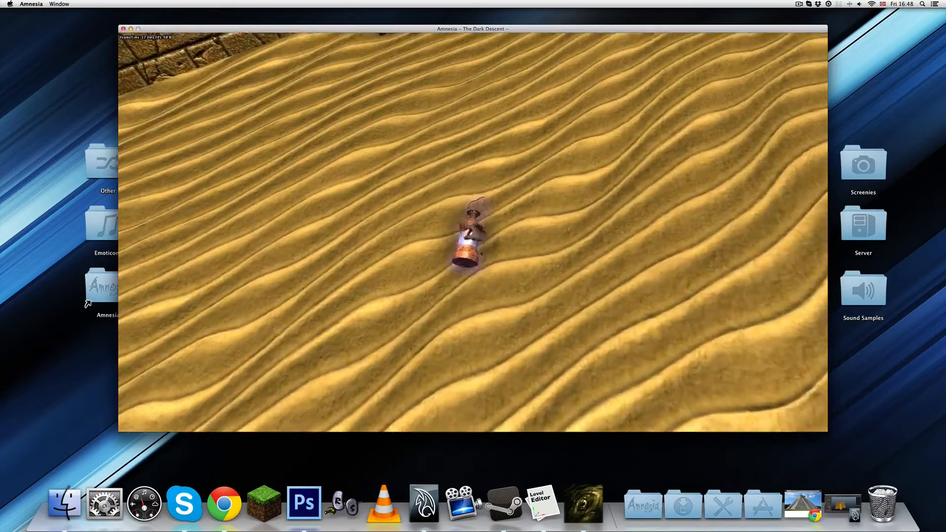
pyautogui.click(473, 232)
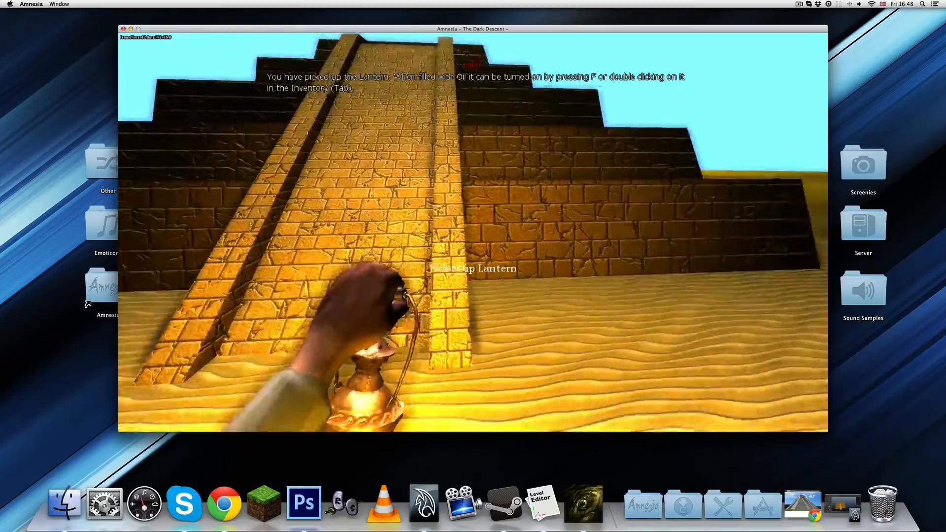
pyautogui.press('w')
pyautogui.press('w')
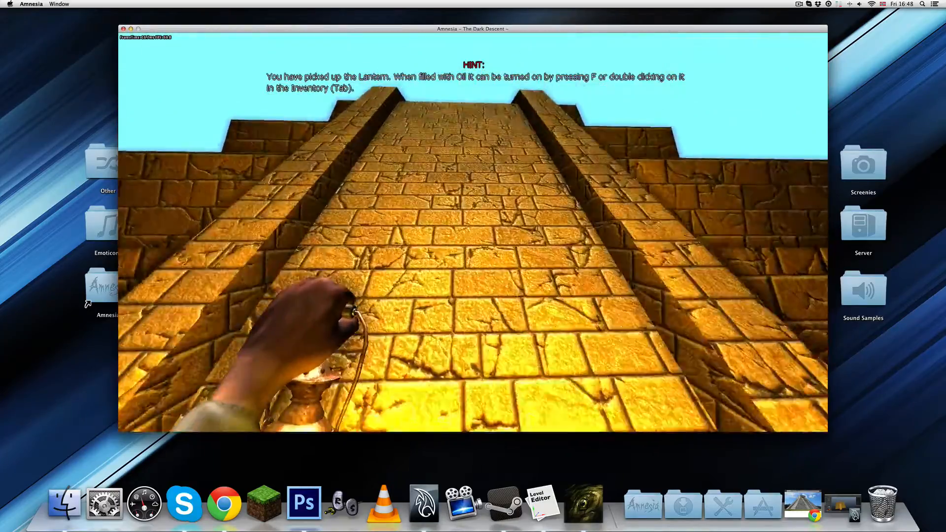
pyautogui.press('w')
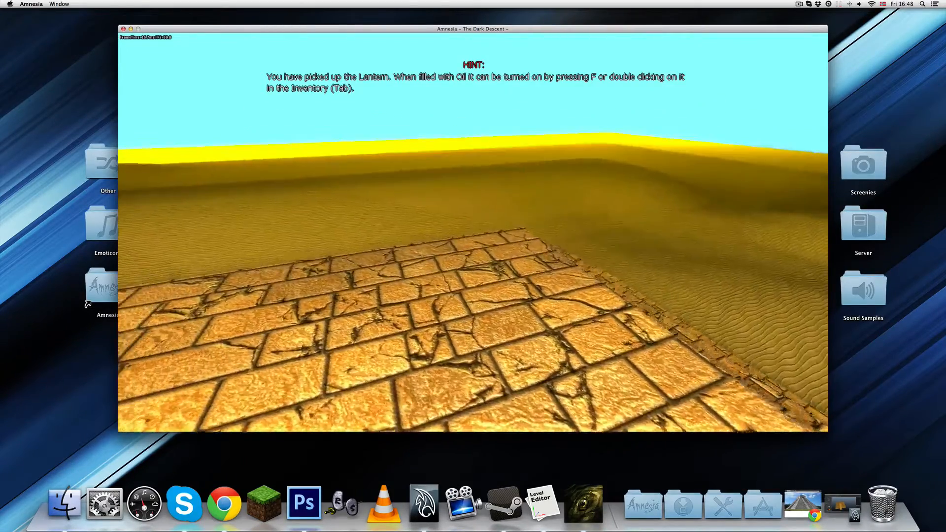
pyautogui.press('Escape')
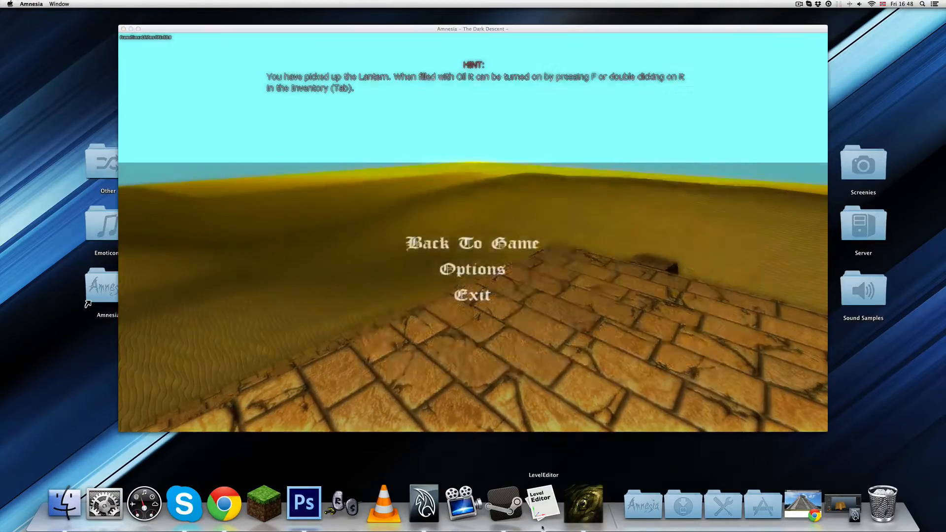
# Step: In the Level Editor, place the custom static object temple_stairs at the temple ramp, at X -9, Y 0, Z 0, rotated 180, 90, 180
pyautogui.click(543, 503)
pyautogui.keyDown('alt'); pyautogui.moveTo(519, 271); pyautogui.dragTo(395, 177); pyautogui.keyUp('alt')
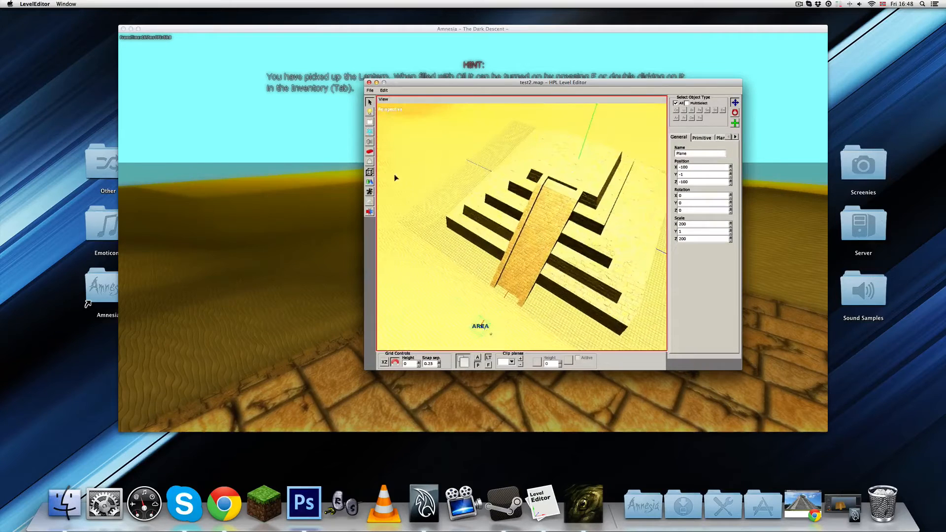
pyautogui.click(369, 153)
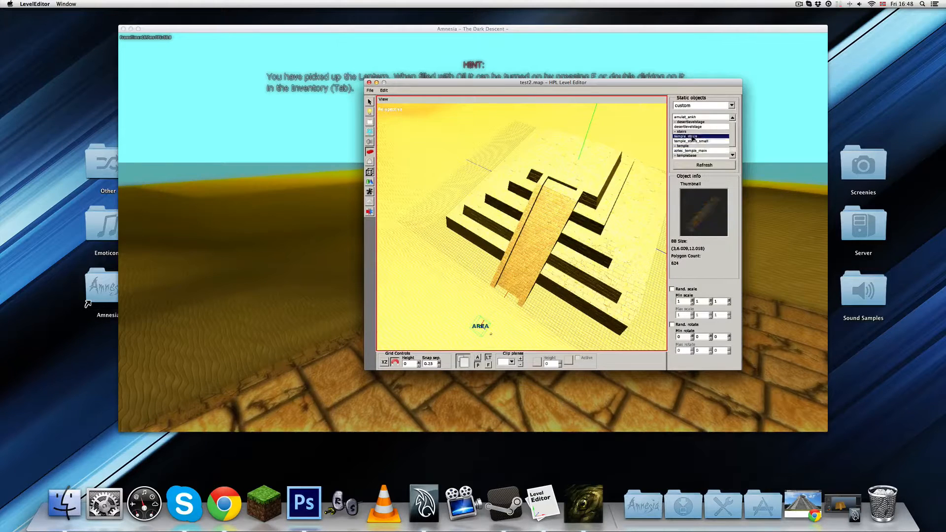
pyautogui.keyDown('alt'); pyautogui.moveTo(573, 256); pyautogui.dragTo(508, 236); pyautogui.keyUp('alt')
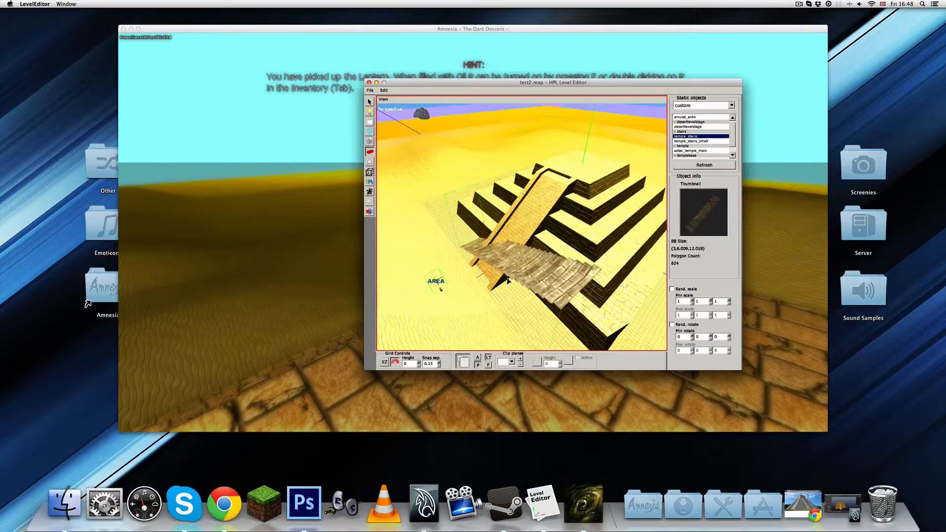
pyautogui.moveTo(508, 281); pyautogui.dragTo(414, 257)
pyautogui.click(487, 264)
pyautogui.press('1')
pyautogui.click(531, 250)
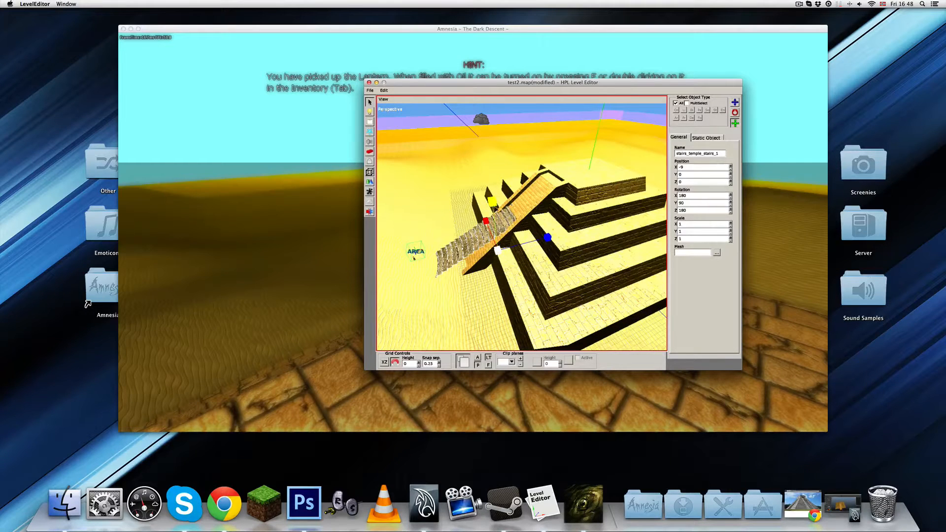
# Step: Scale the stairs to 0.75, 1.25, 0.75 and move them onto the temple ramp at X -8.25, Y -0.5, Z 0
pyautogui.moveTo(492, 202); pyautogui.dragTo(589, 256)
pyautogui.press('q')
pyautogui.moveTo(523, 206); pyautogui.dragTo(470, 330)
pyautogui.scroll(5, 520, 267)
pyautogui.scroll(-5, 503, 278)
pyautogui.scroll(-5, 537, 286)
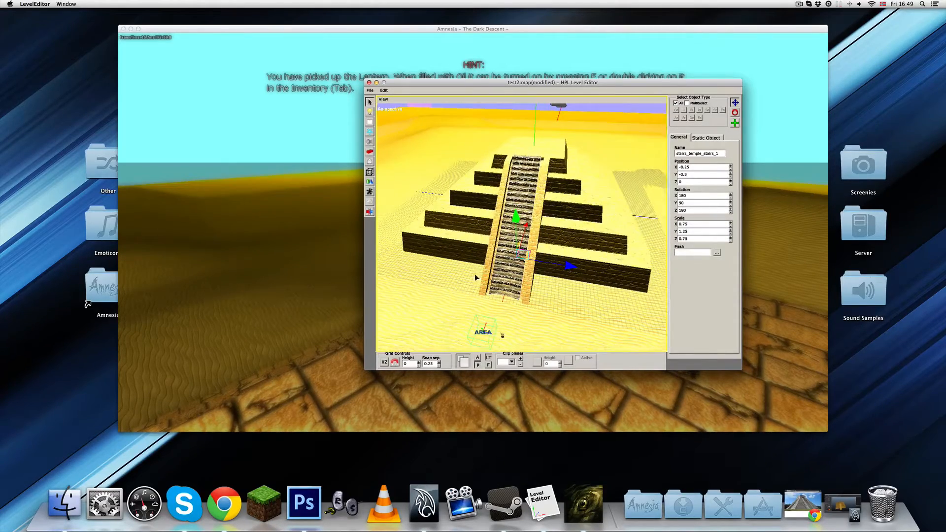
# Step: Widen the stairs to an X scale of 0.95 and reduce their Y scale to 1.2 so they fit between the ramp's side walls
pyautogui.scroll(4, 475, 278)
pyautogui.keyDown('alt'); pyautogui.moveTo(475, 278); pyautogui.dragTo(558, 257); pyautogui.keyUp('alt')
pyautogui.press('r')
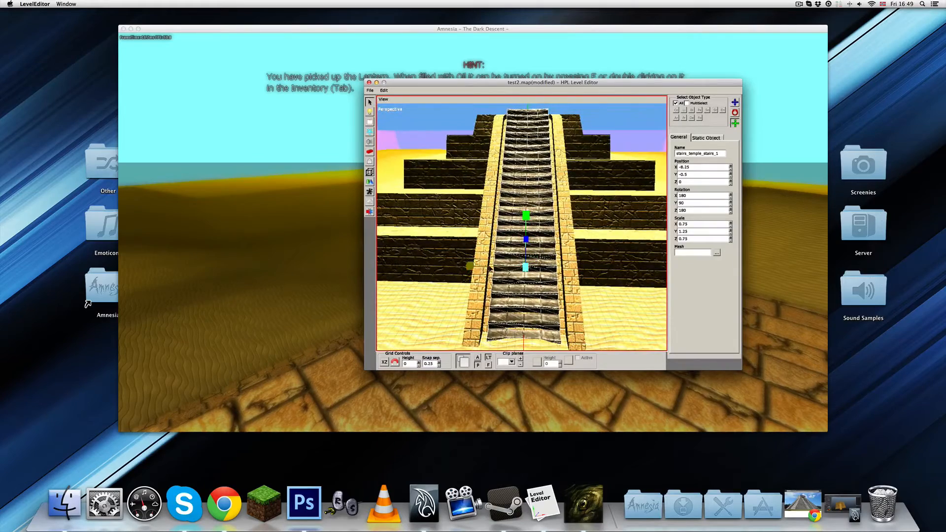
pyautogui.moveTo(472, 268)
pyautogui.mouseDown()
pyautogui.moveTo(460, 267)
pyautogui.moveTo(490, 258)
pyautogui.moveTo(478, 254)
pyautogui.mouseUp()
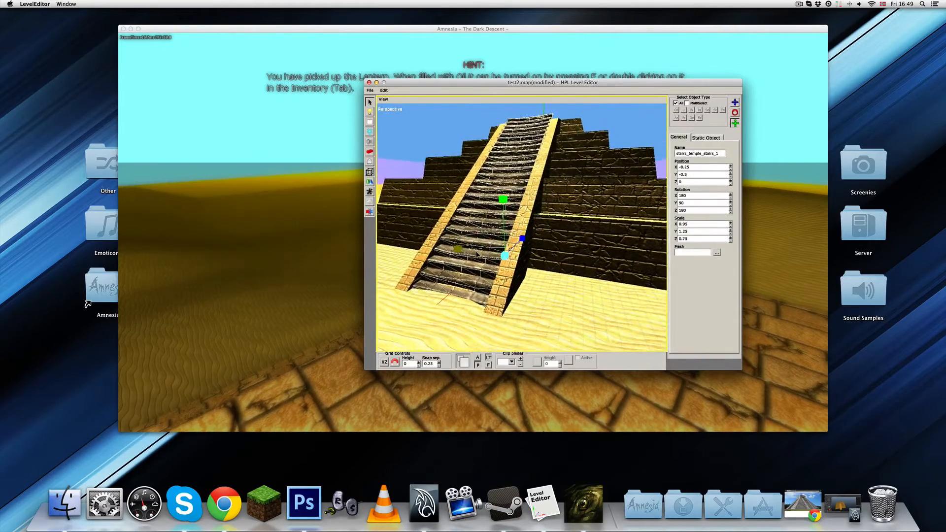
pyautogui.moveTo(503, 199); pyautogui.dragTo(541, 246)
# Step: Nudge the stairs to about X -8.354, Y -0.46 and fine-tune their fit along the ramp
pyautogui.press('q')
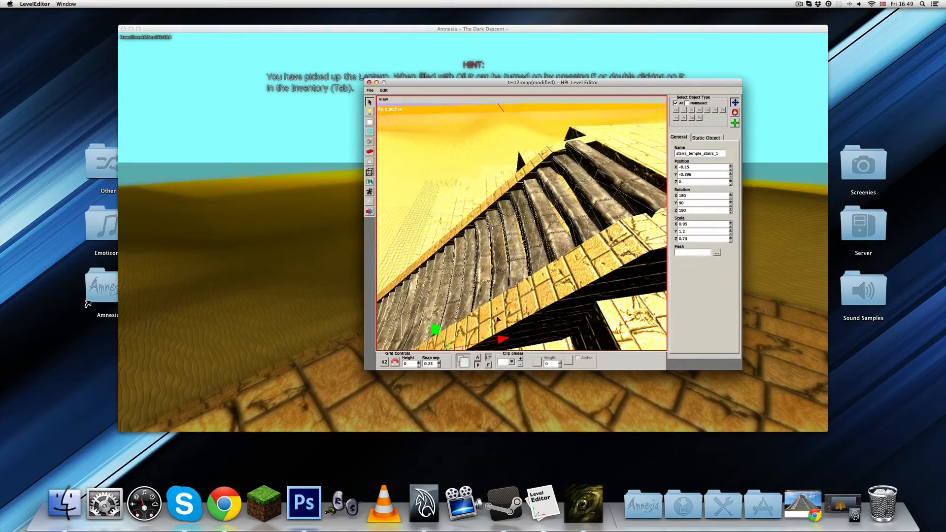
pyautogui.moveTo(503, 343); pyautogui.dragTo(537, 293)
pyautogui.keyDown('alt'); pyautogui.moveTo(527, 299); pyautogui.dragTo(556, 240); pyautogui.keyUp('alt')
pyautogui.press('e')
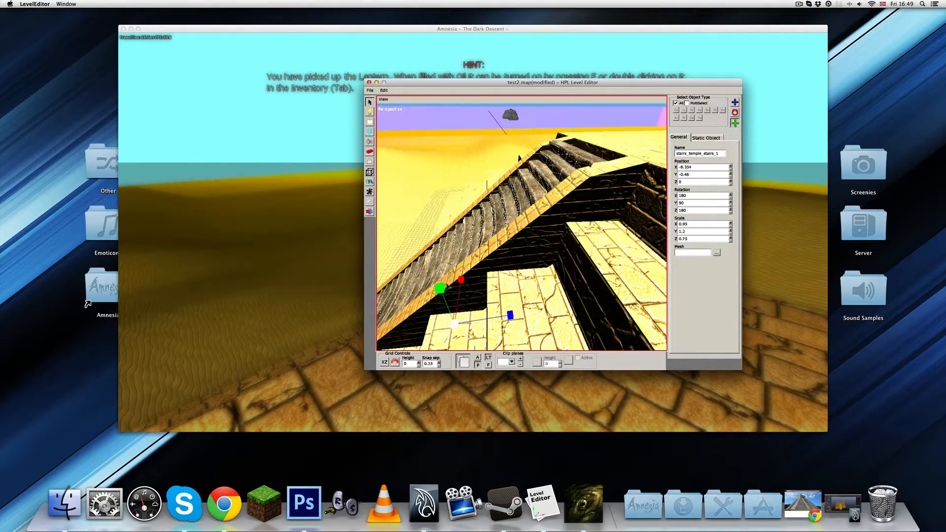
pyautogui.moveTo(448, 287); pyautogui.dragTo(499, 253)
pyautogui.press('q')
# Step: Deselect the stairs and examine how they sit on the temple from the front and from above
pyautogui.scroll(-5, 551, 247)
pyautogui.click(428, 197)
pyautogui.click(449, 216)
pyautogui.scroll(5, 549, 255)
pyautogui.scroll(-5, 521, 212)
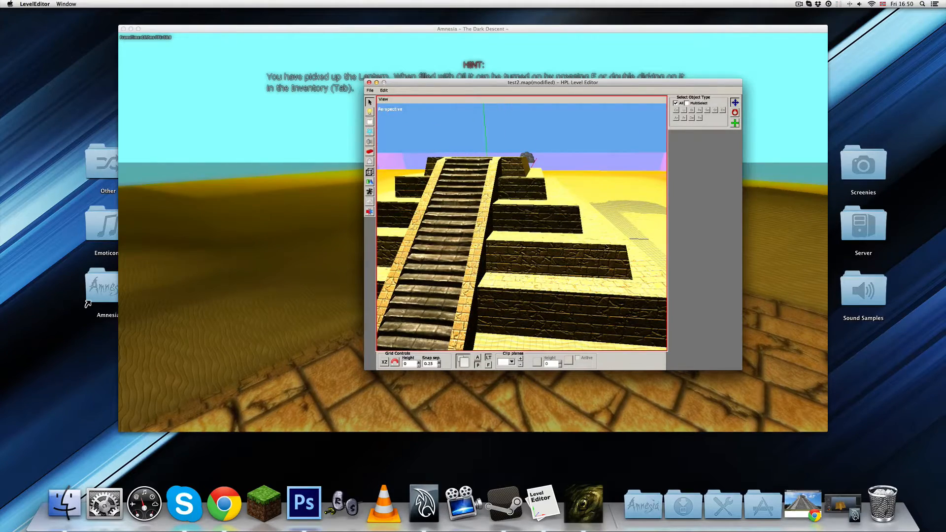
pyautogui.keyDown('alt'); pyautogui.moveTo(606, 247); pyautogui.dragTo(583, 284); pyautogui.keyUp('alt')
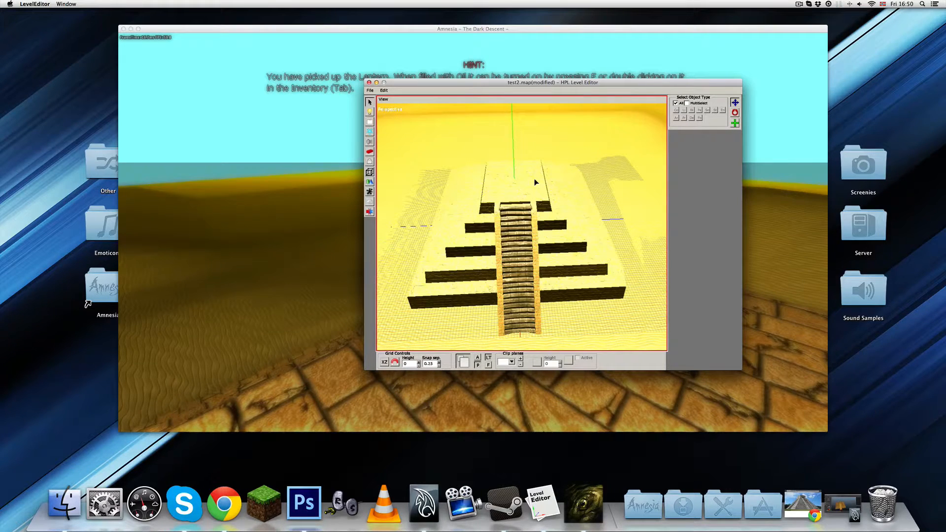
# Step: Examine the temple and its fitted stairs from the side, from above and from a distance in the desert level
pyautogui.keyDown('alt'); pyautogui.moveTo(534, 179); pyautogui.dragTo(541, 209, button='right'); pyautogui.keyUp('alt')
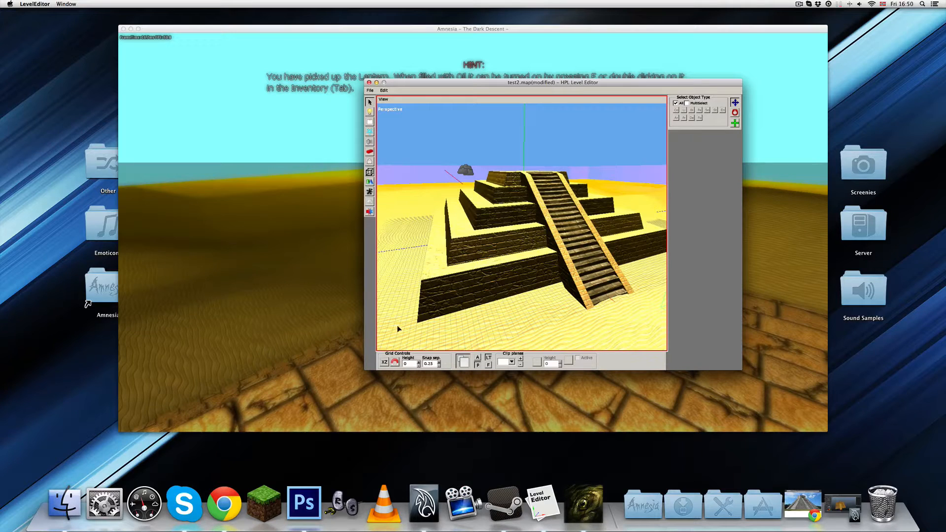
pyautogui.click(448, 325)
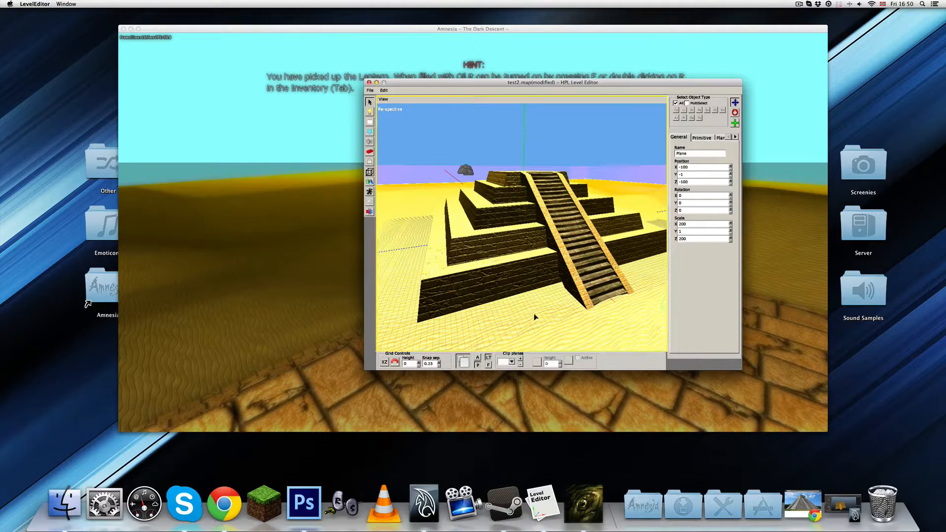
pyautogui.keyDown('alt'); pyautogui.moveTo(534, 313); pyautogui.dragTo(513, 244, button='right'); pyautogui.keyUp('alt')
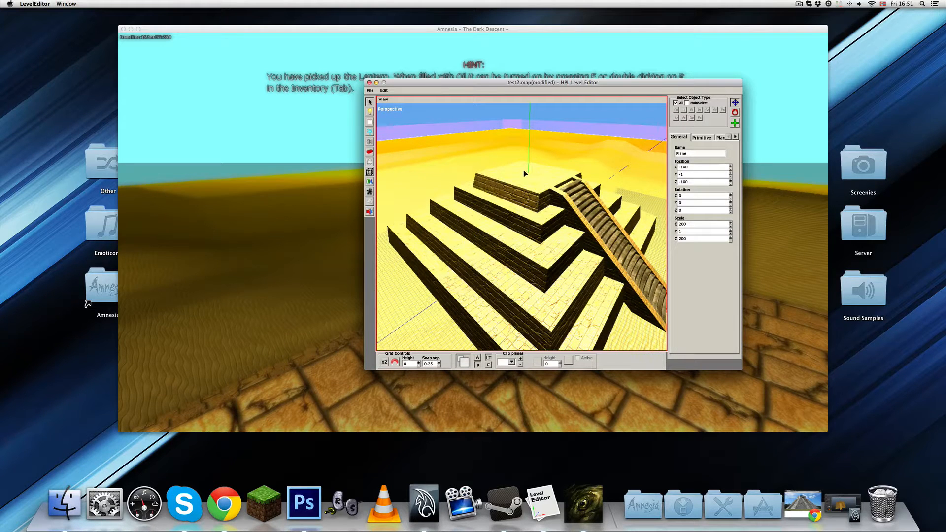
pyautogui.keyDown('alt'); pyautogui.moveTo(522, 231); pyautogui.dragTo(509, 160, button='right'); pyautogui.keyUp('alt')
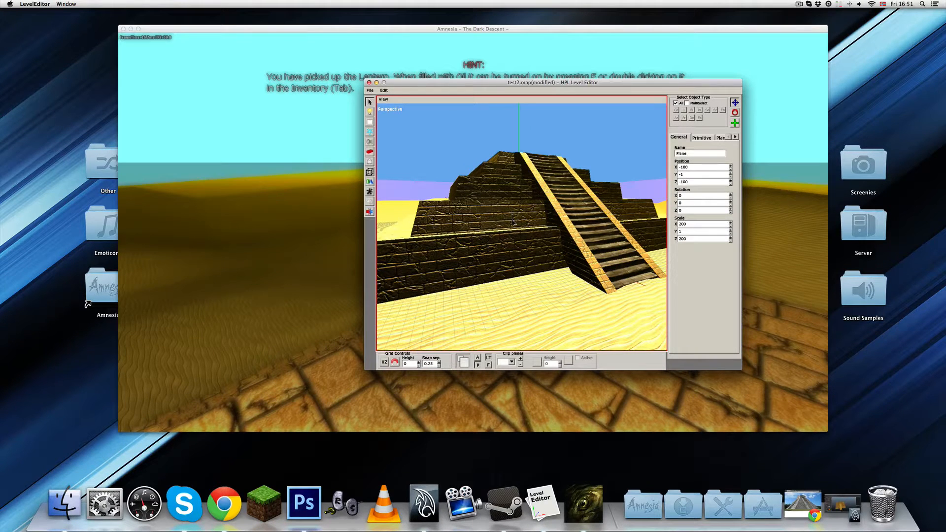
pyautogui.keyDown('alt'); pyautogui.moveTo(512, 222); pyautogui.dragTo(530, 205, button='right'); pyautogui.keyUp('alt')
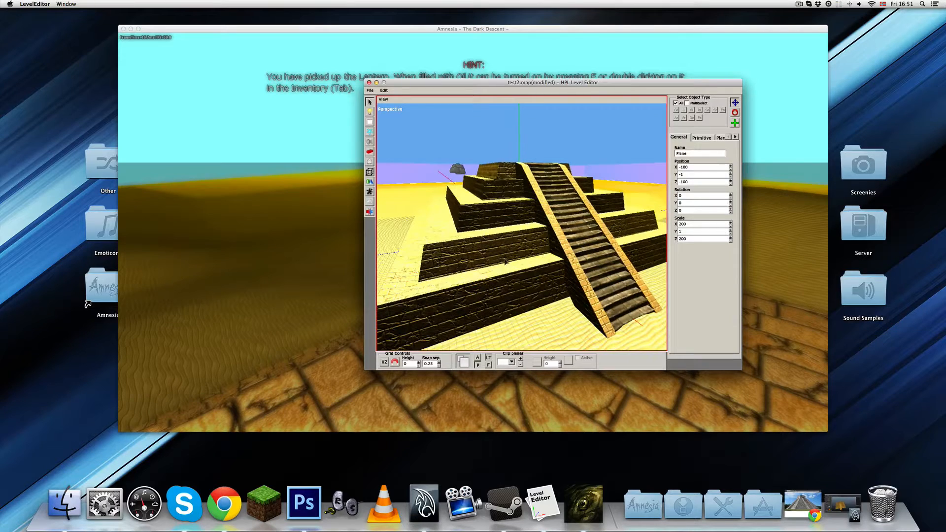
pyautogui.keyDown('alt'); pyautogui.moveTo(505, 262); pyautogui.dragTo(519, 197, button='right'); pyautogui.keyUp('alt')
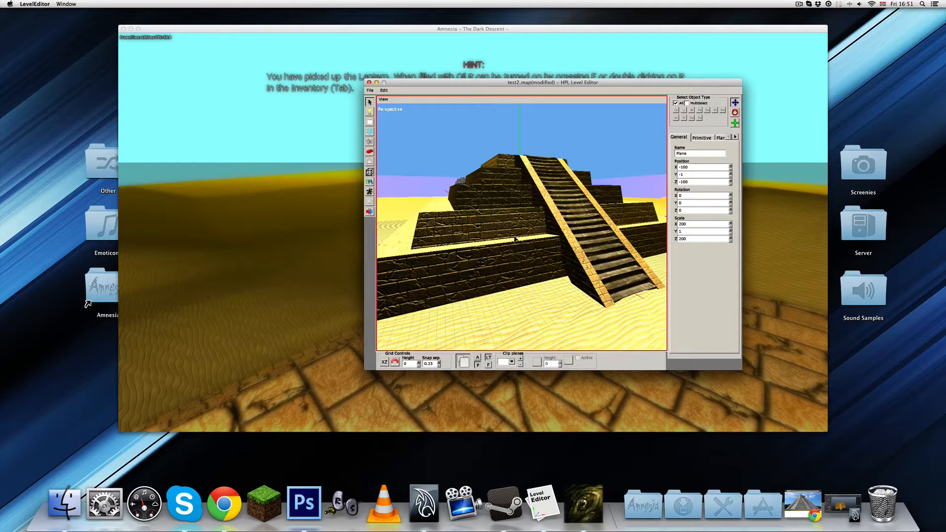
pyautogui.keyDown('alt'); pyautogui.moveTo(515, 239); pyautogui.dragTo(537, 217, button='right'); pyautogui.keyUp('alt')
pyautogui.scroll(-6, 552, 264)
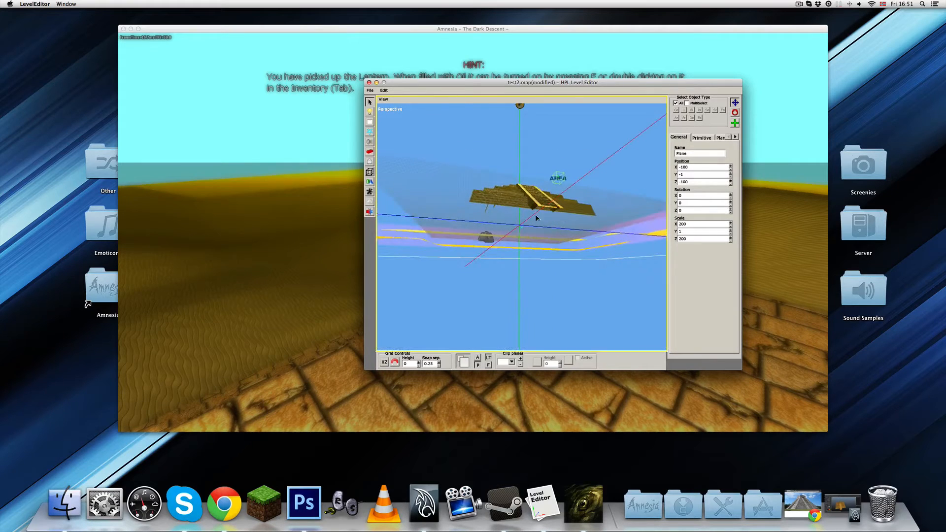
pyautogui.keyDown('alt'); pyautogui.moveTo(516, 254); pyautogui.dragTo(528, 275); pyautogui.keyUp('alt')
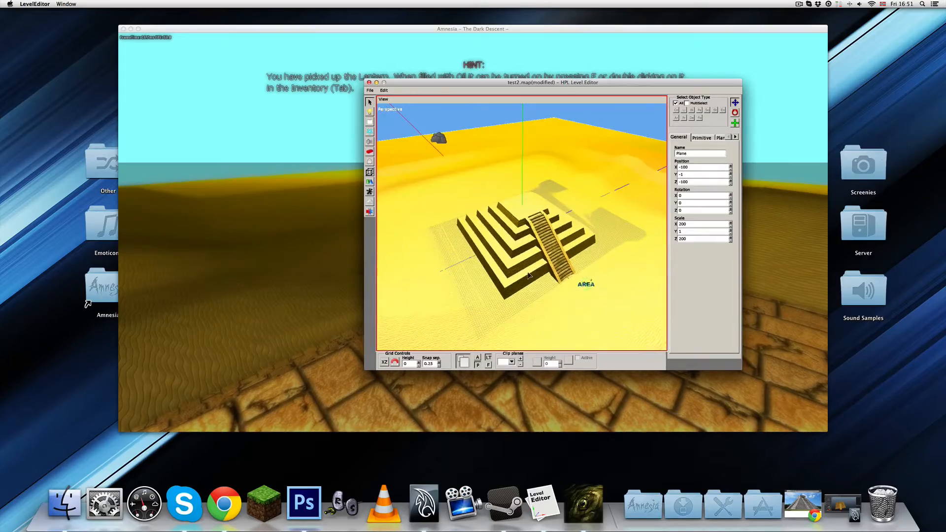
# Step: Save the map, switch to the running Amnesia game and resume play
pyautogui.hotkey('ctrl', 's')
pyautogui.press('super+Tab')
pyautogui.press('Escape')
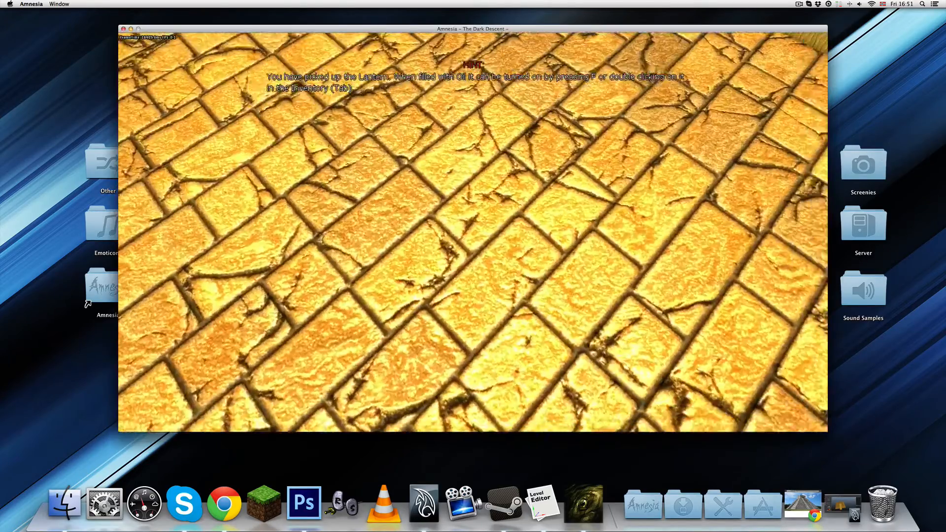
# Step: Walk down the temple ramp to the sand at its foot and reload the map from the current position
pyautogui.press('w')
pyautogui.press('f')
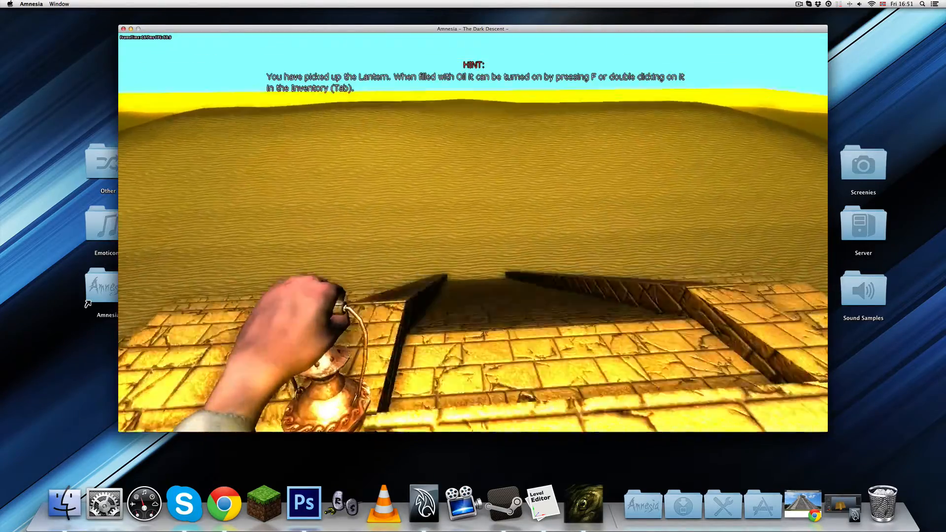
pyautogui.press('f')
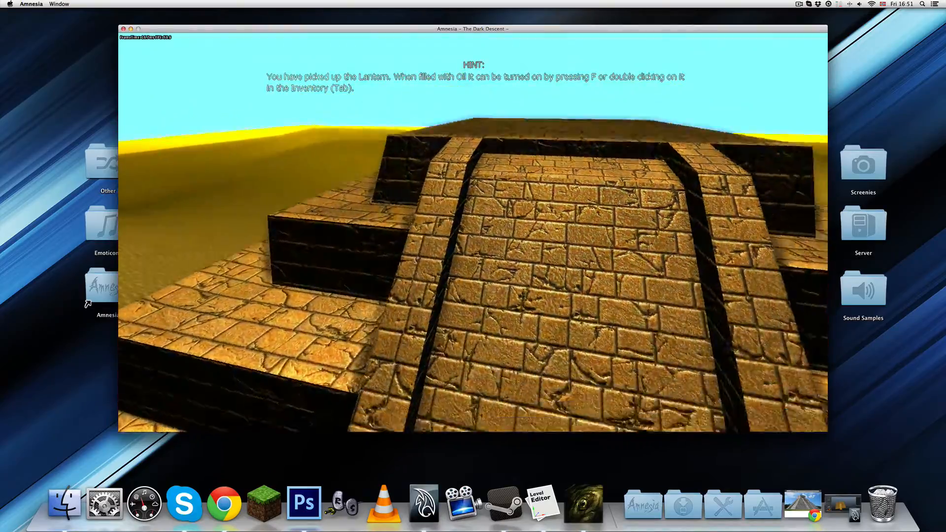
pyautogui.press('w')
pyautogui.press('w')
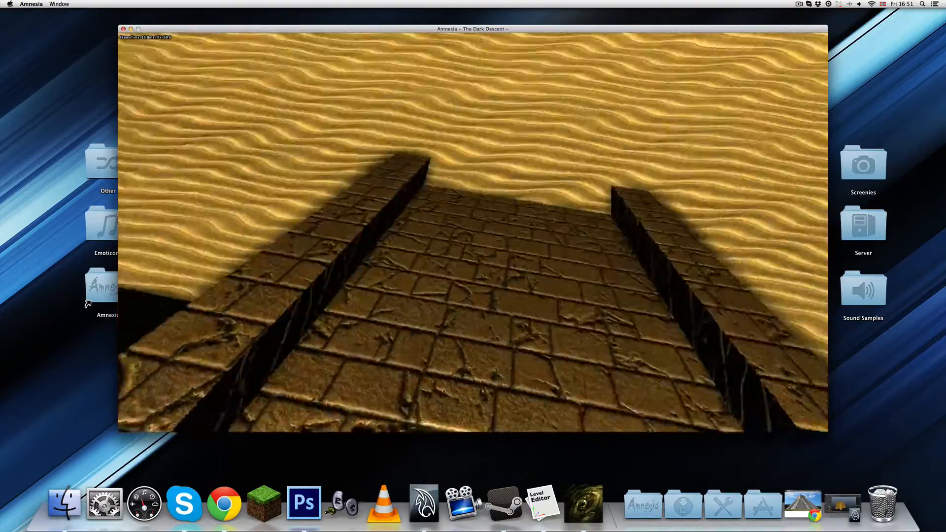
pyautogui.press('w')
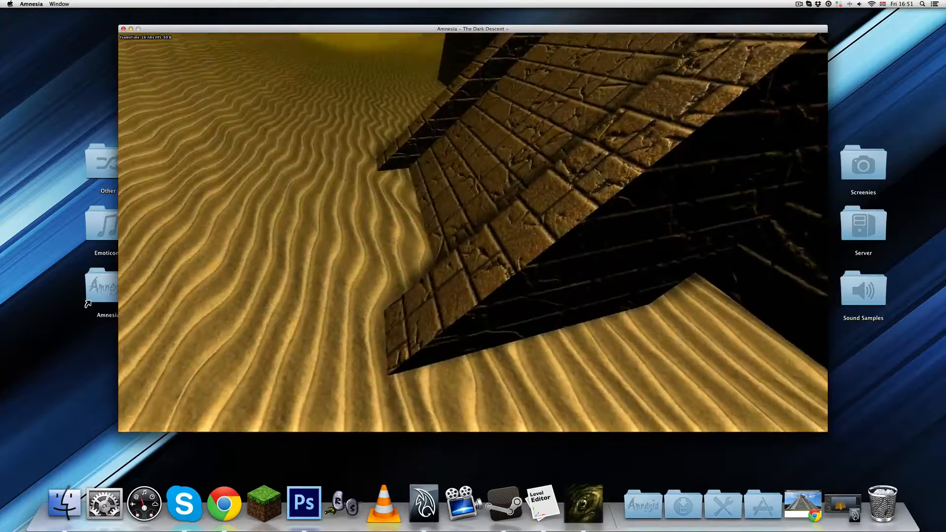
pyautogui.press('F1')
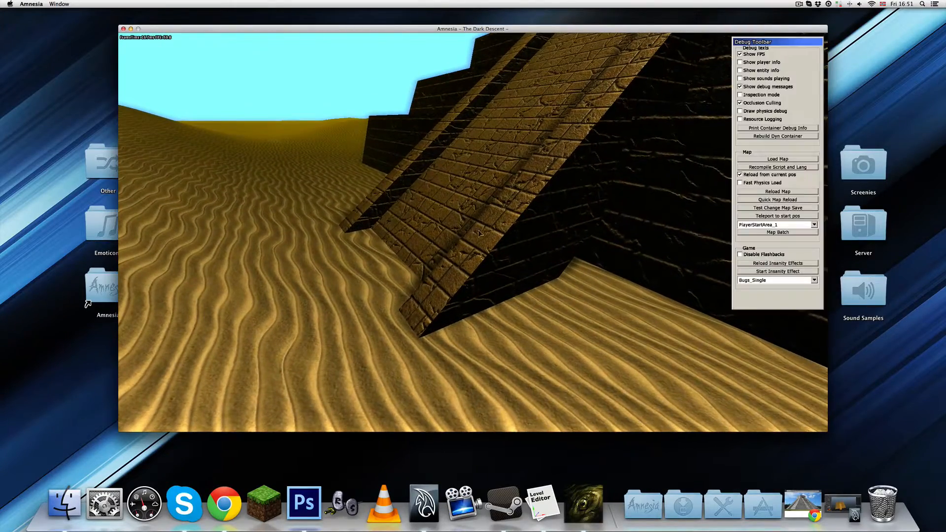
pyautogui.click(779, 191)
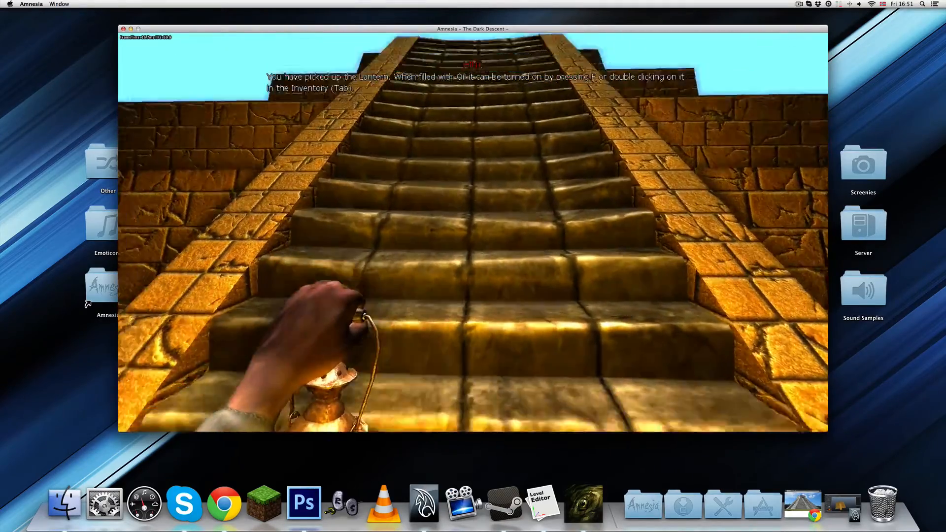
# Step: Climb the stairs to the temple's top platform, look back down the ramp and return to the sand in front
pyautogui.press('w')
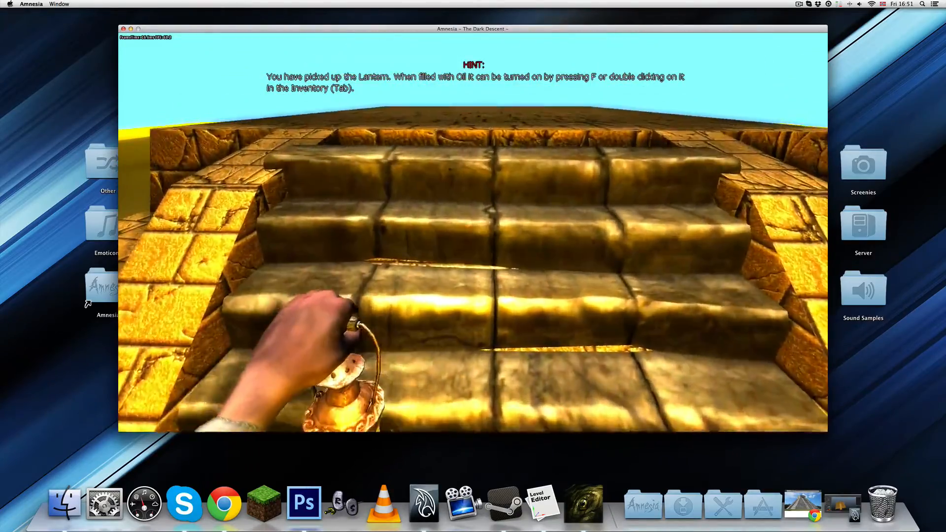
pyautogui.press('w')
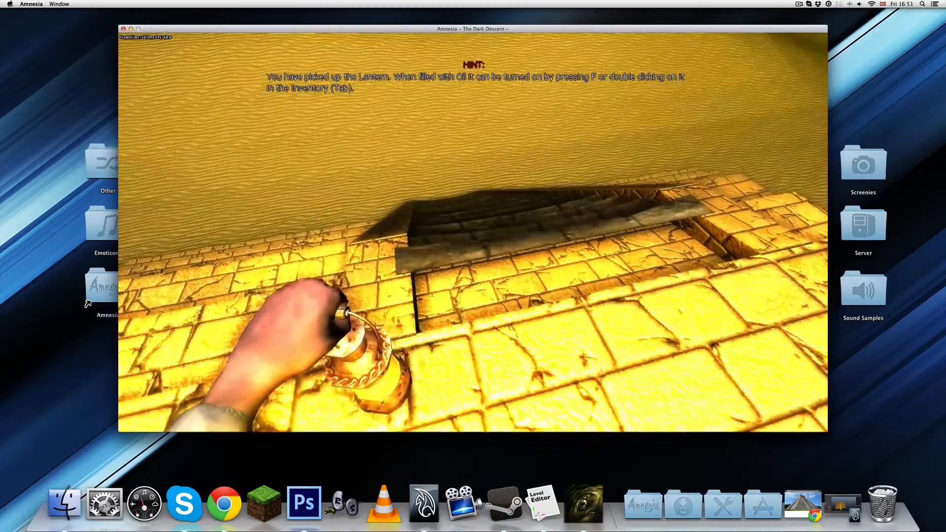
pyautogui.press('w')
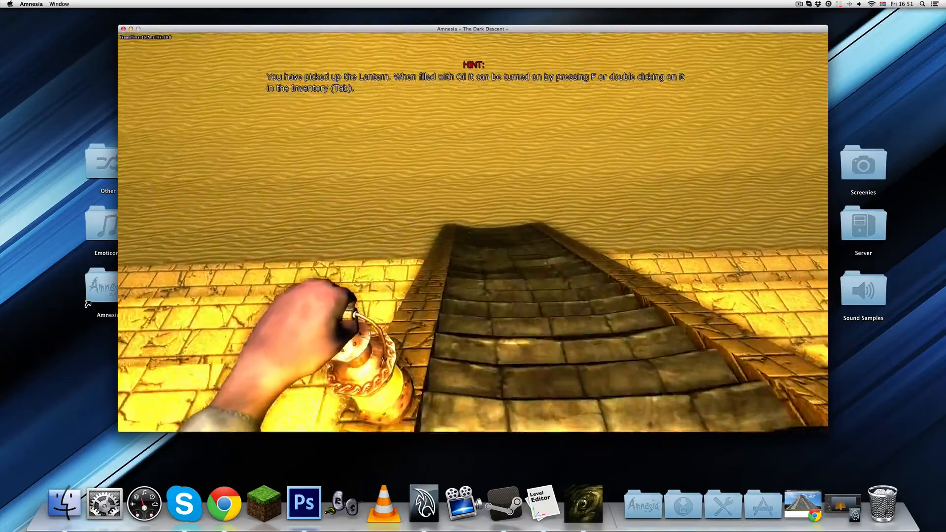
pyautogui.press('w')
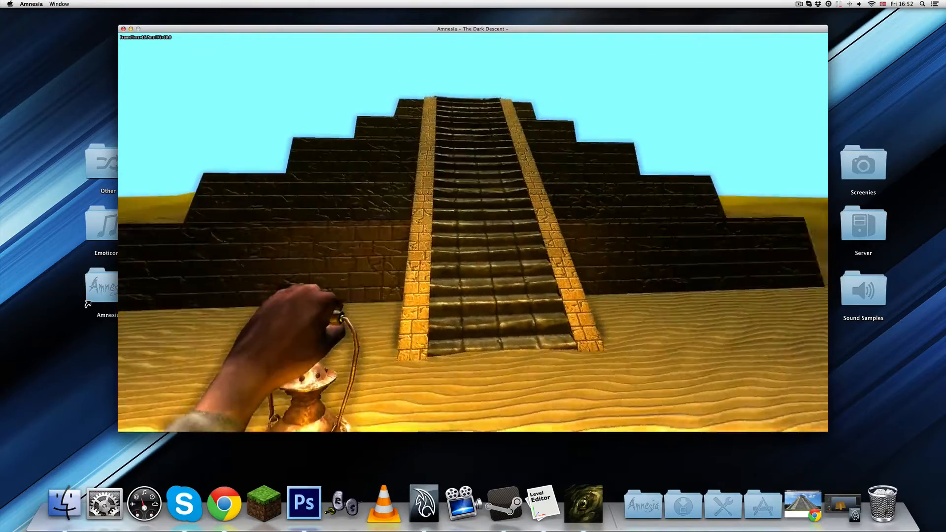
# Step: Climb the stairs again close to the side wall, inspect their upper edge and descend to view the temple from afar
pyautogui.press('w')
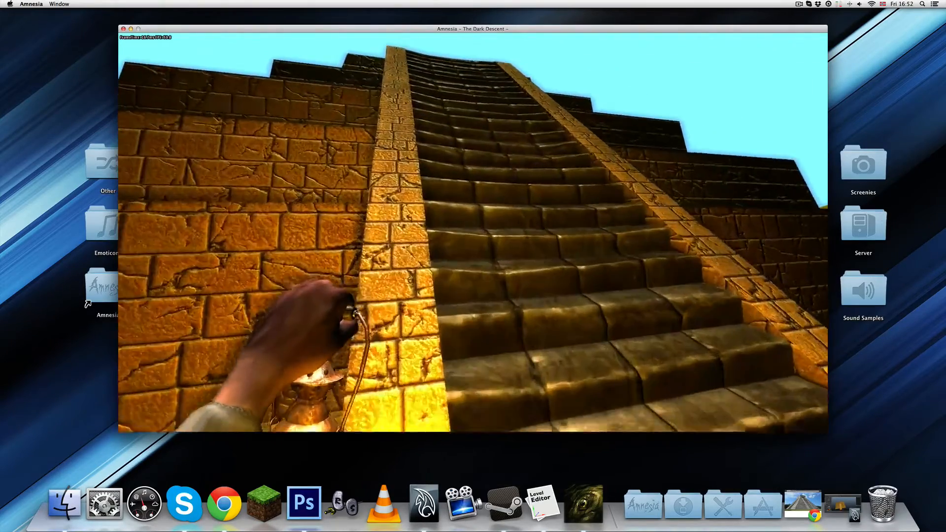
pyautogui.press('w')
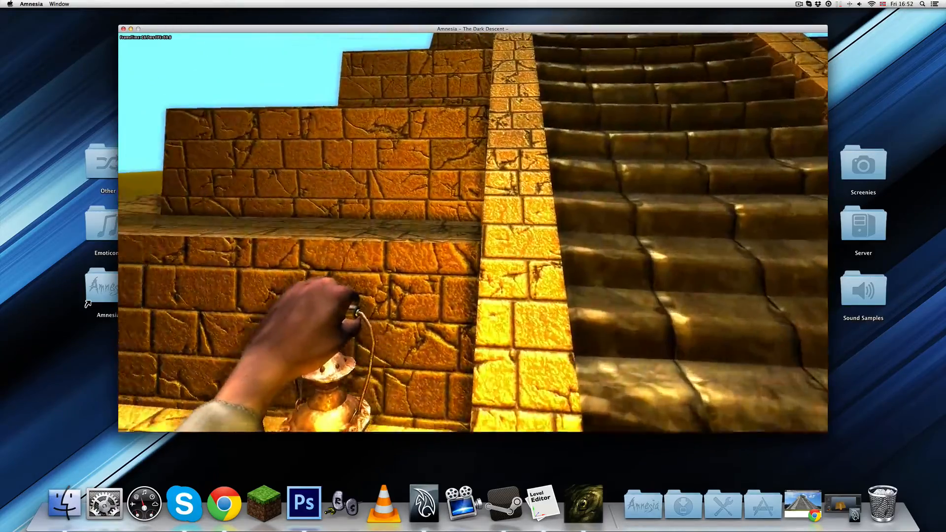
pyautogui.press('w')
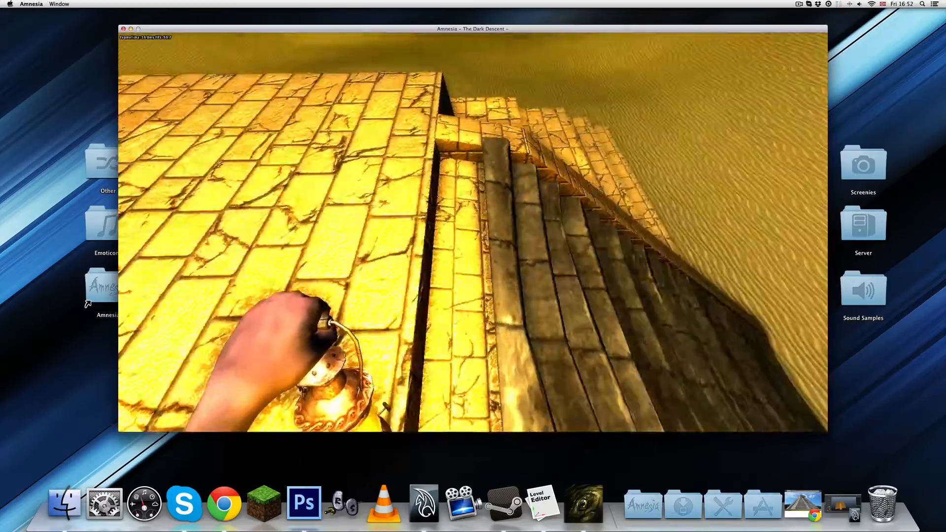
pyautogui.press('s')
pyautogui.press('w')
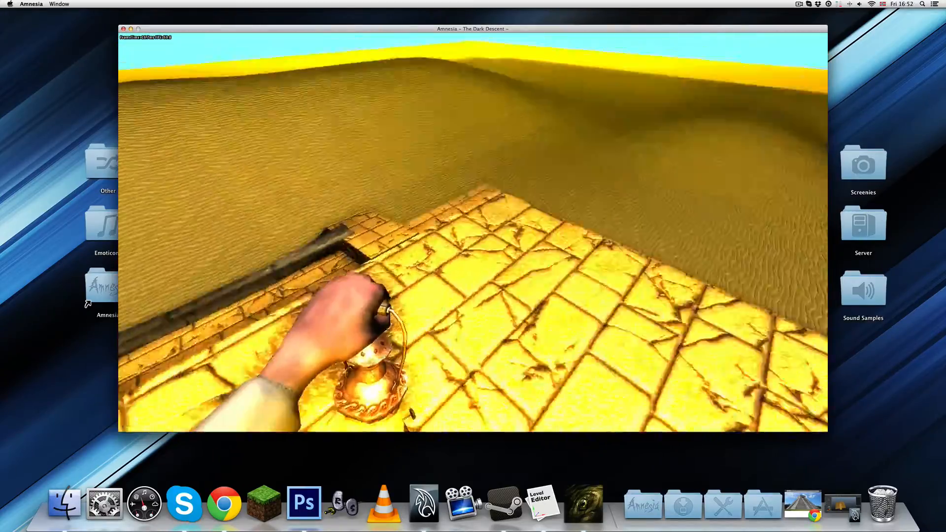
pyautogui.press('w')
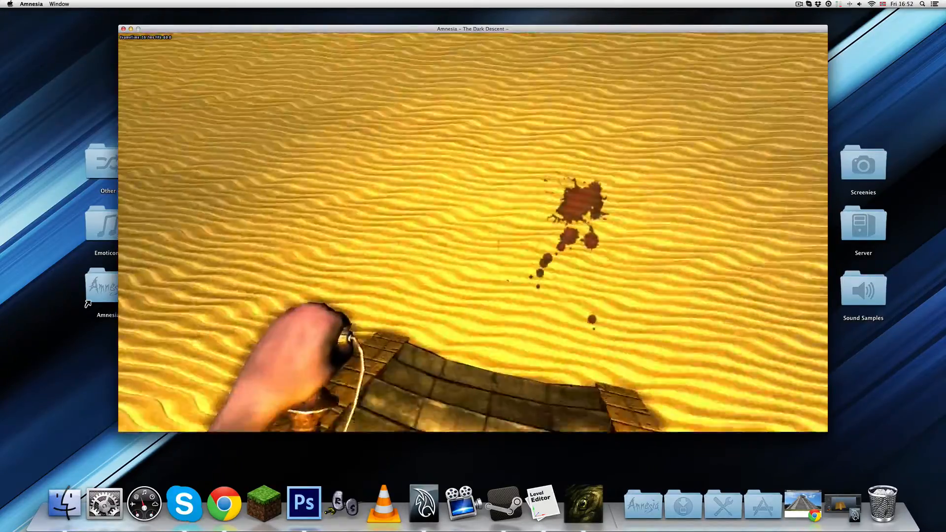
pyautogui.press('w')
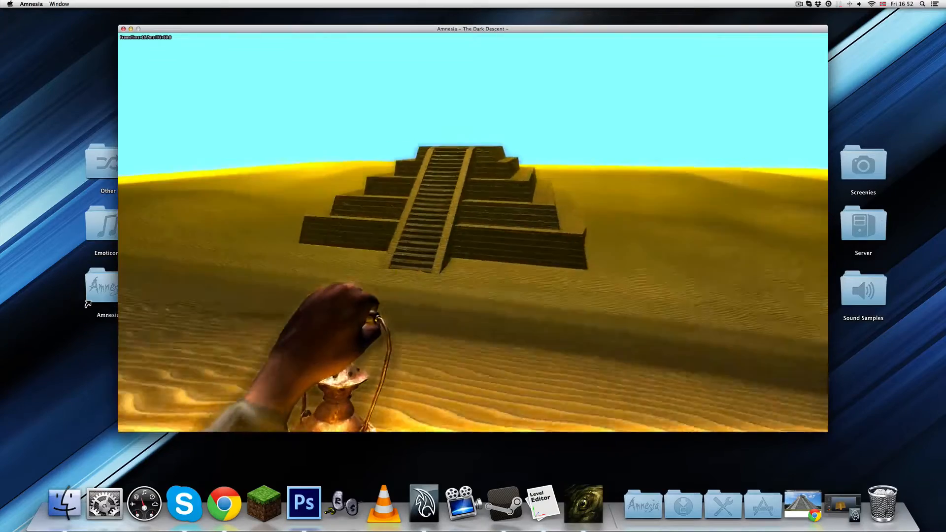
# Step: Back out of quitting the game, minimize its window and return to the HPL Level Editor
pyautogui.press('Escape')
pyautogui.click(470, 296)
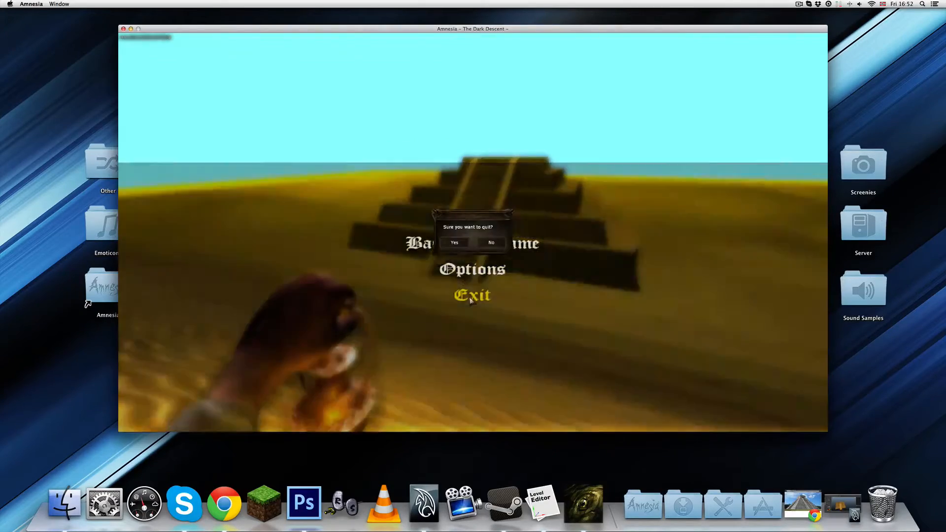
pyautogui.click(489, 246)
pyautogui.click(495, 245)
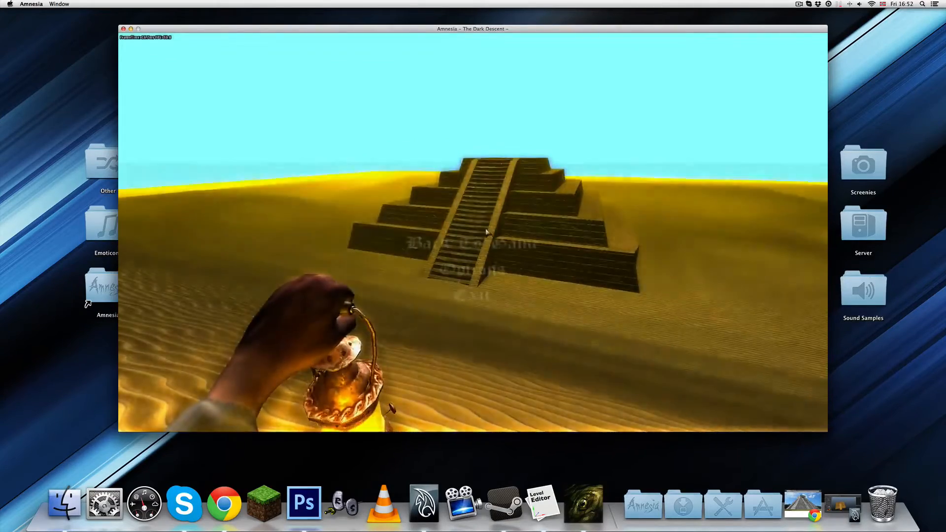
pyautogui.press('Escape')
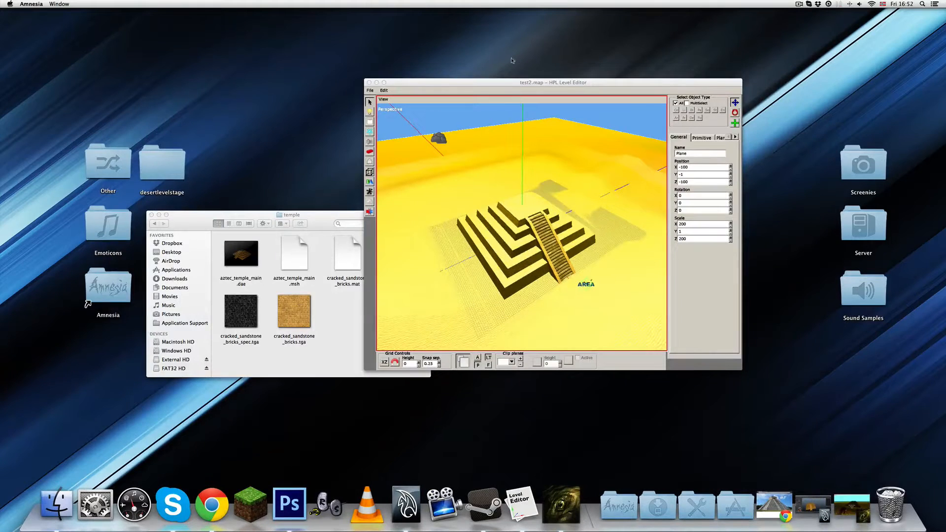
pyautogui.click(520, 94)
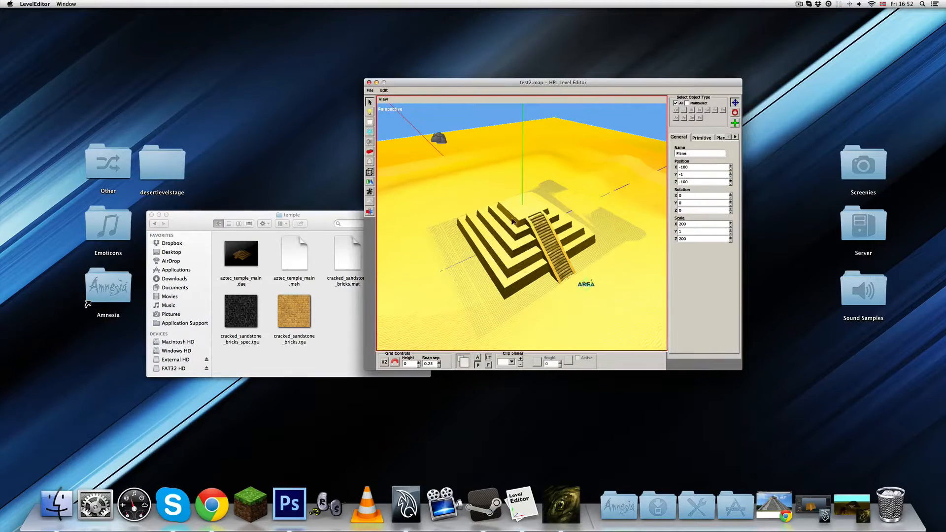
# Step: Open the level settings and switch the skybox off and back on
pyautogui.moveTo(534, 209); pyautogui.dragTo(551, 161, button='middle')
pyautogui.click(390, 99)
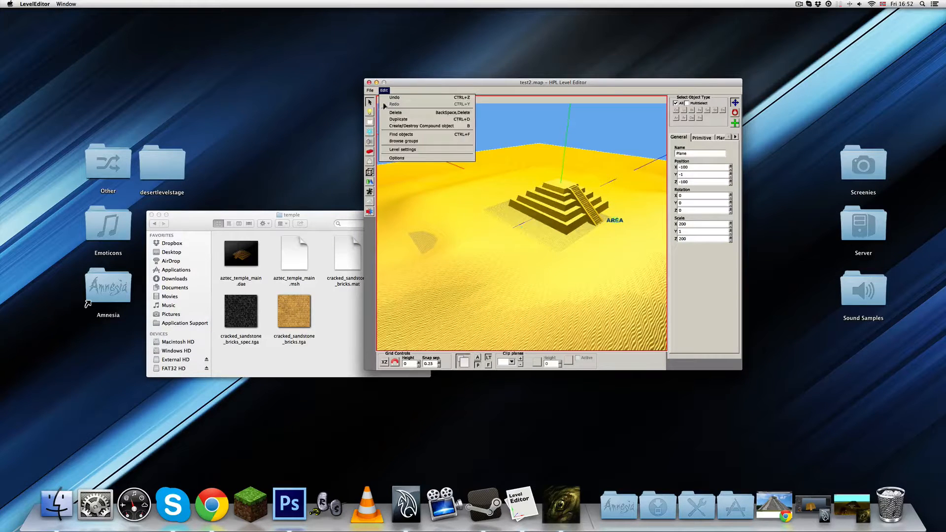
pyautogui.click(397, 151)
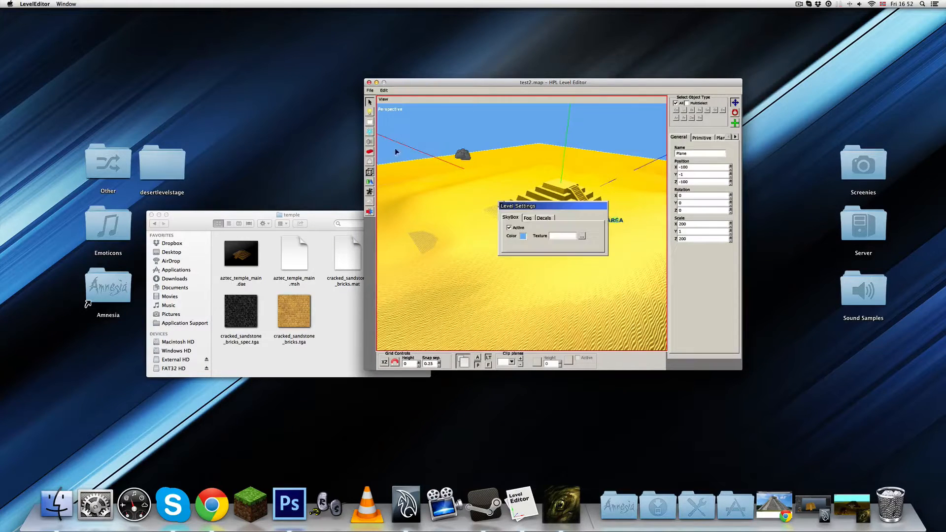
pyautogui.click(516, 229)
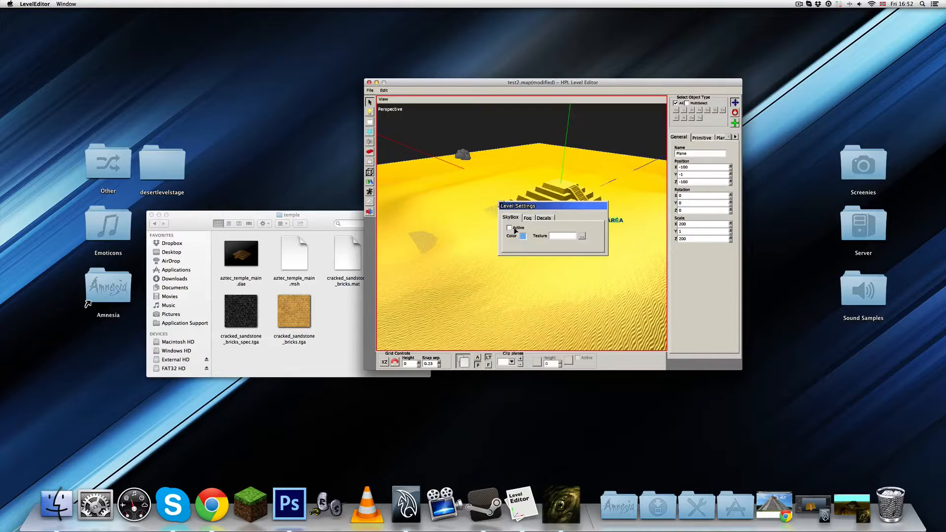
pyautogui.click(515, 229)
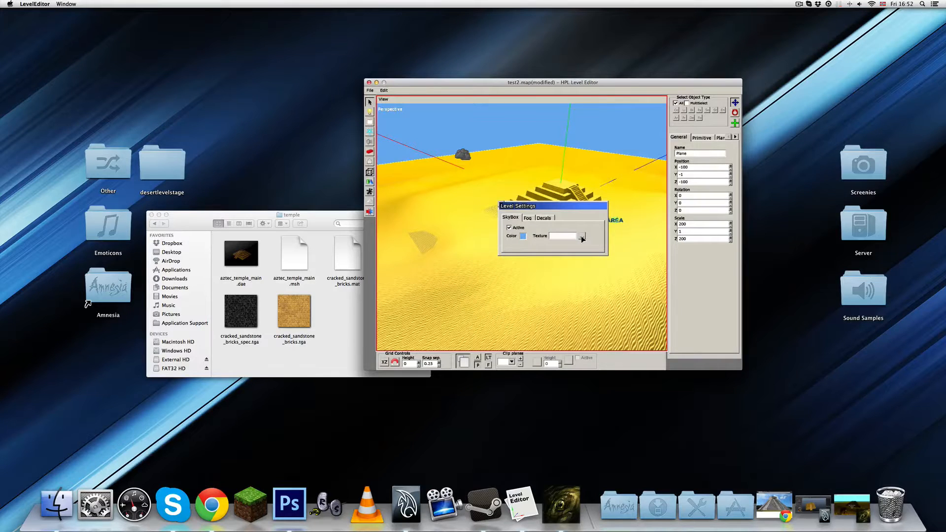
# Step: Deactivate the fog in the level settings and check how the desert and temple look without it
pyautogui.click(528, 218)
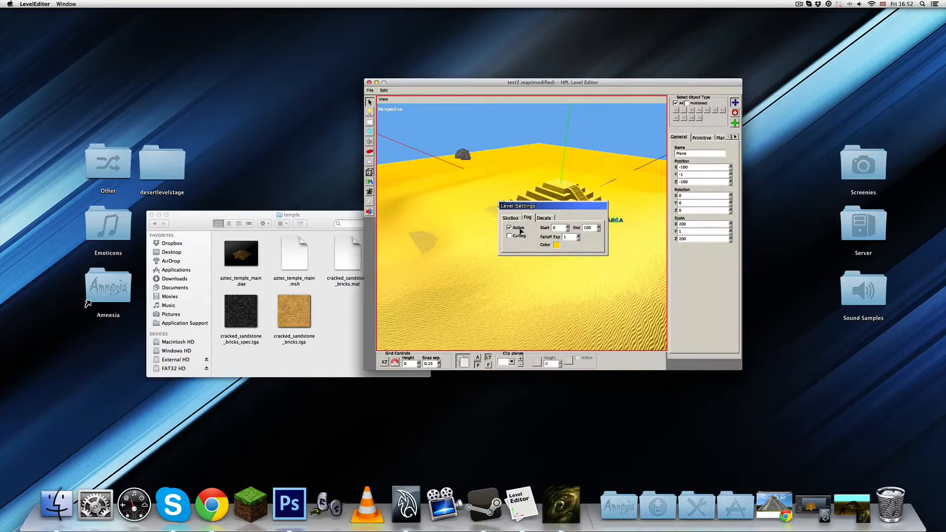
pyautogui.click(510, 227)
pyautogui.keyDown('alt'); pyautogui.moveTo(523, 182); pyautogui.dragTo(542, 173, button='middle'); pyautogui.keyUp('alt')
pyautogui.scroll(5, 542, 173)
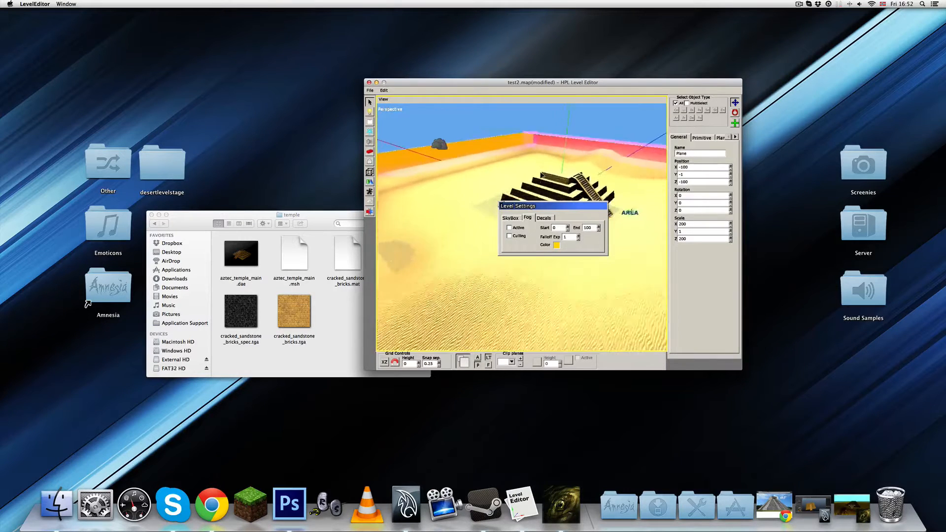
# Step: Close the level settings with the fogless level saved, switch to the Amnesia game, resume play and reload the map
pyautogui.click(503, 206)
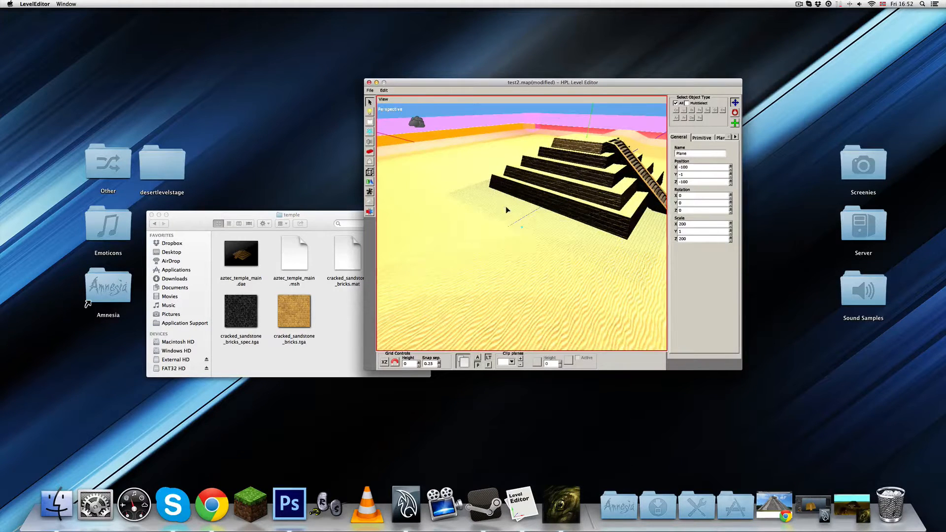
pyautogui.click(562, 505)
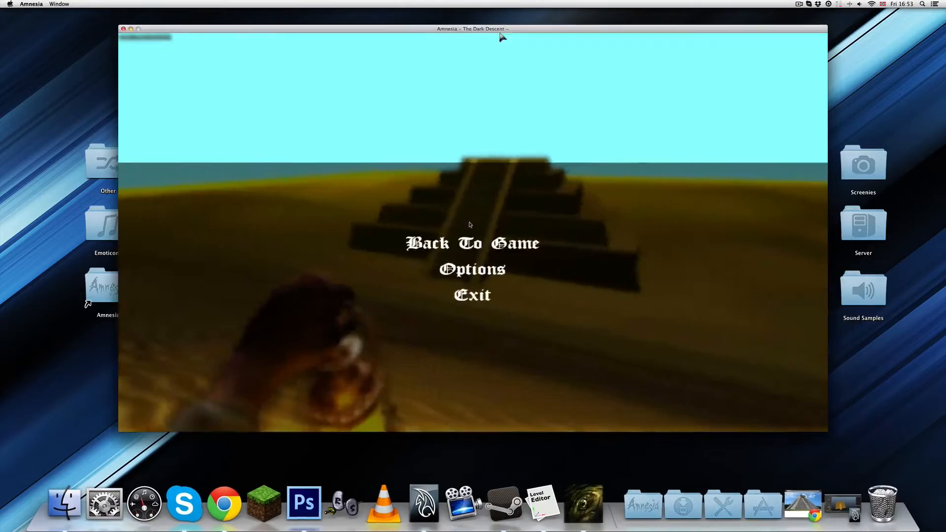
pyautogui.click(473, 243)
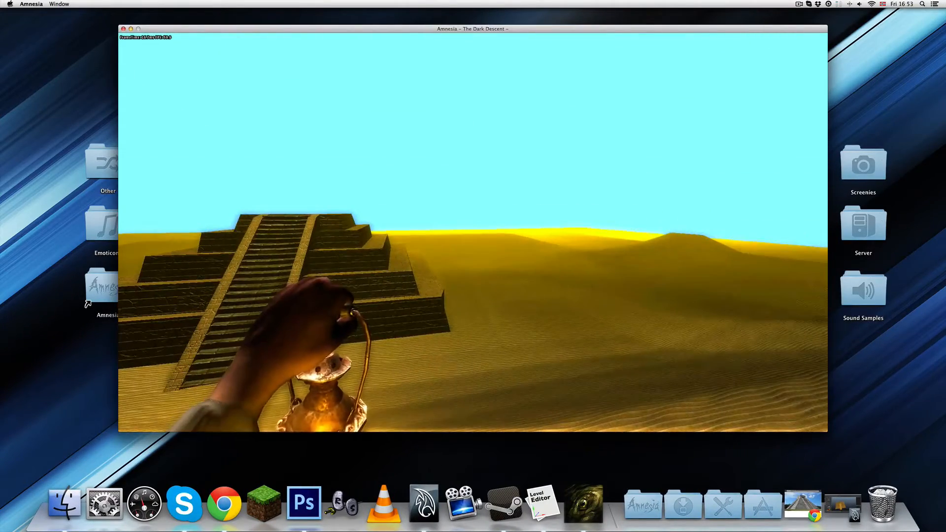
pyautogui.press('F1')
pyautogui.click(767, 191)
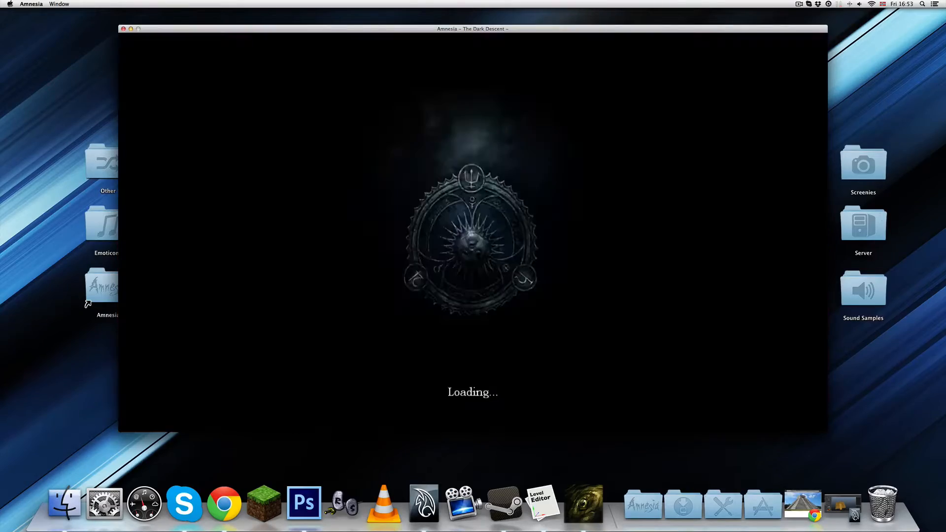
pyautogui.press('F1')
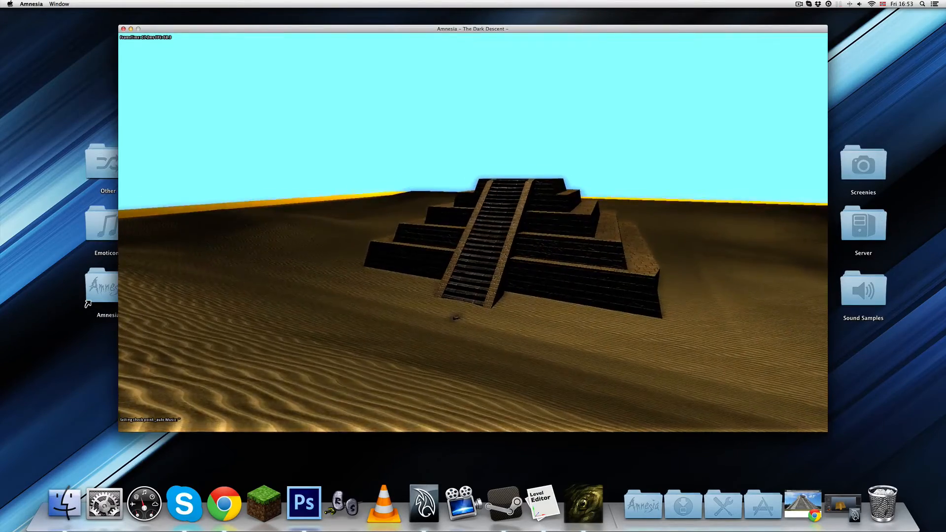
# Step: Walk to the lantern near the temple stairs, pick it up and toggle its light while inspecting the desert without fog
pyautogui.press('w')
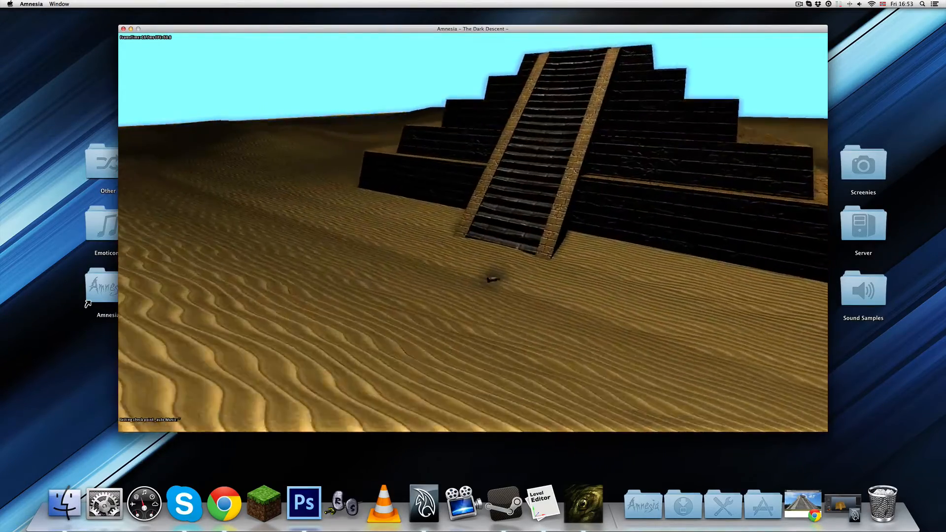
pyautogui.press('w')
pyautogui.press('f')
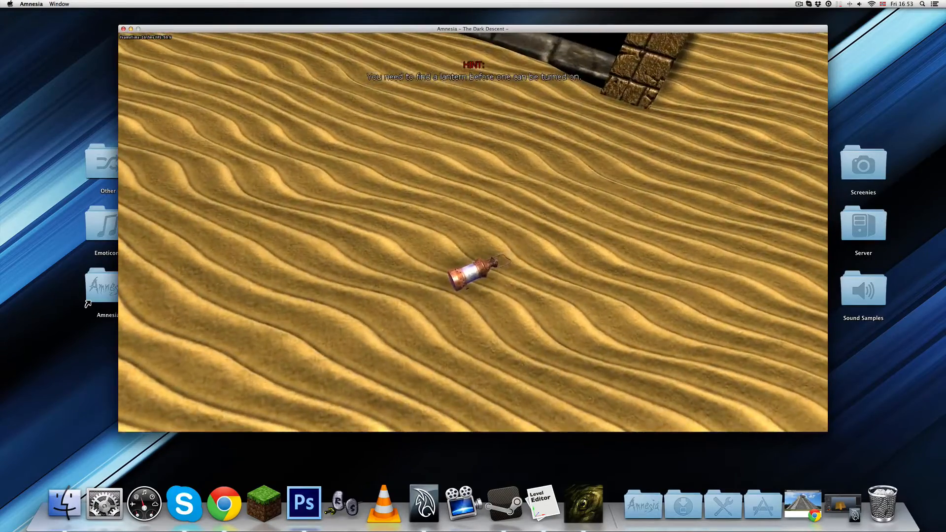
pyautogui.click(473, 233)
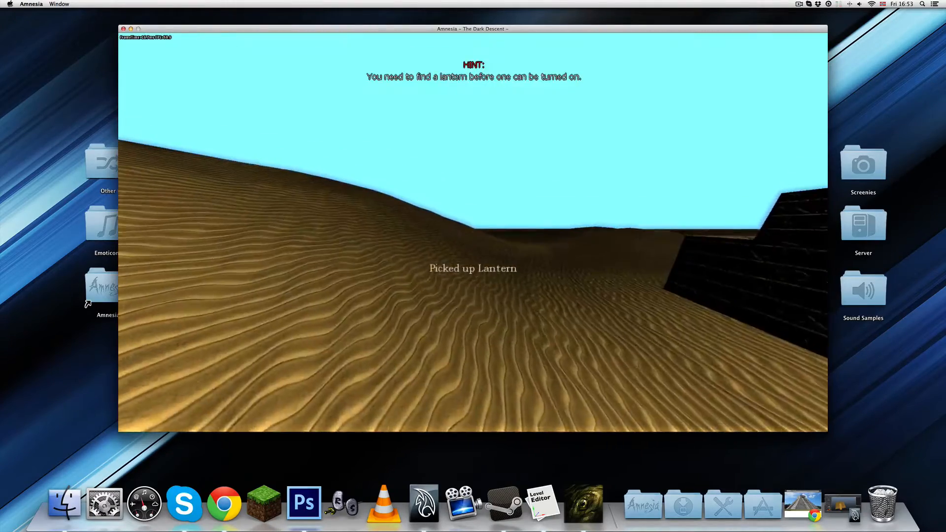
pyautogui.press('f')
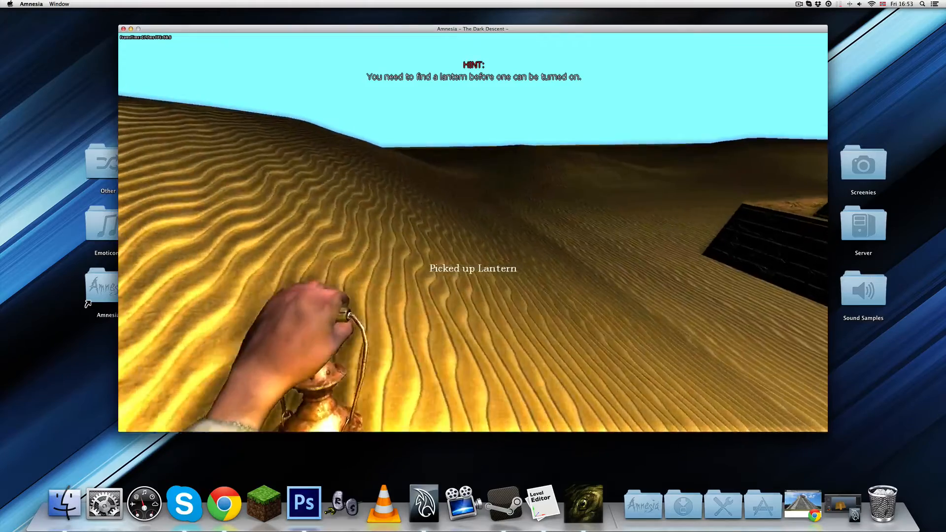
pyautogui.press('f')
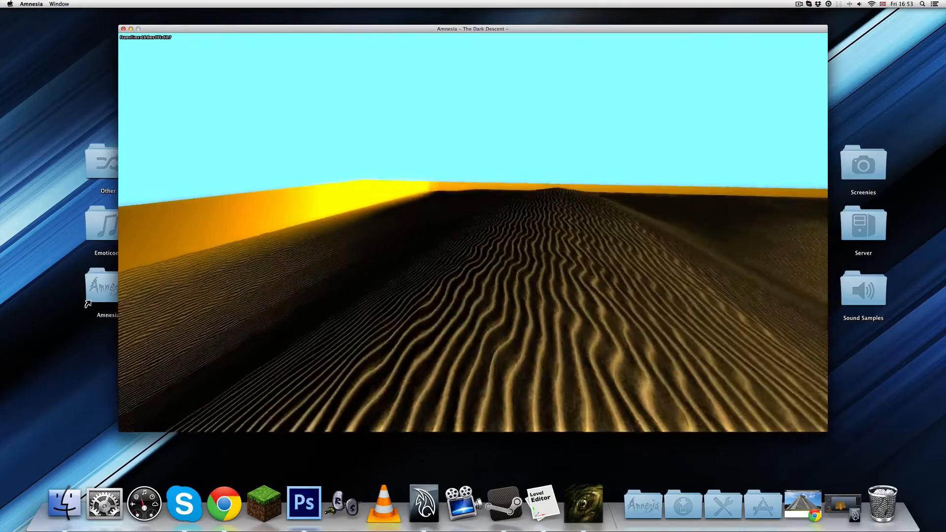
pyautogui.press('f')
pyautogui.press('f')
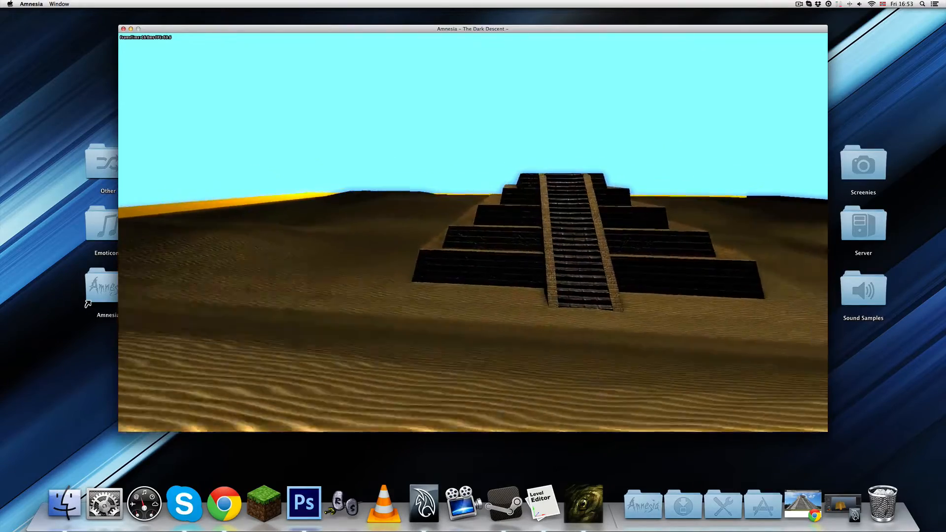
# Step: Pause the game, switch to the HPL Level Editor, reactivate the fog in the level settings and save the map
pyautogui.press('Escape')
pyautogui.click(543, 503)
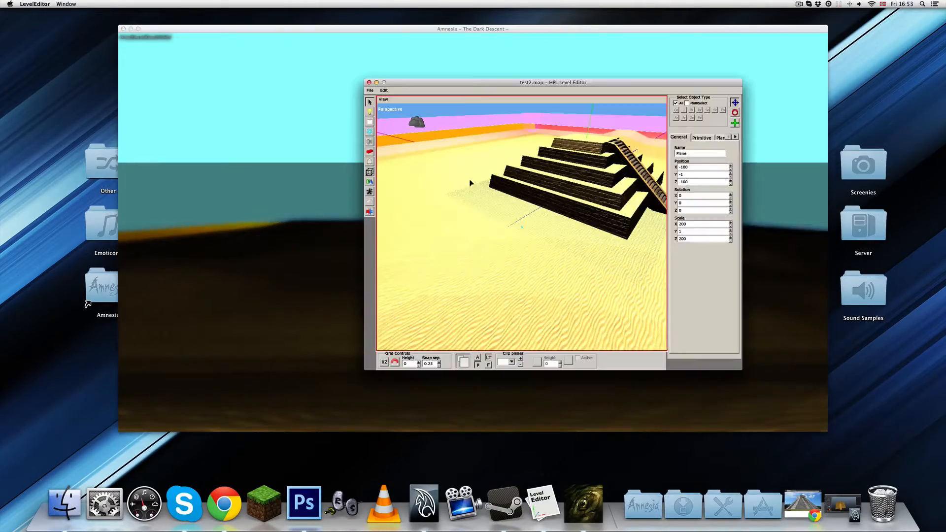
pyautogui.click(384, 91)
pyautogui.click(407, 152)
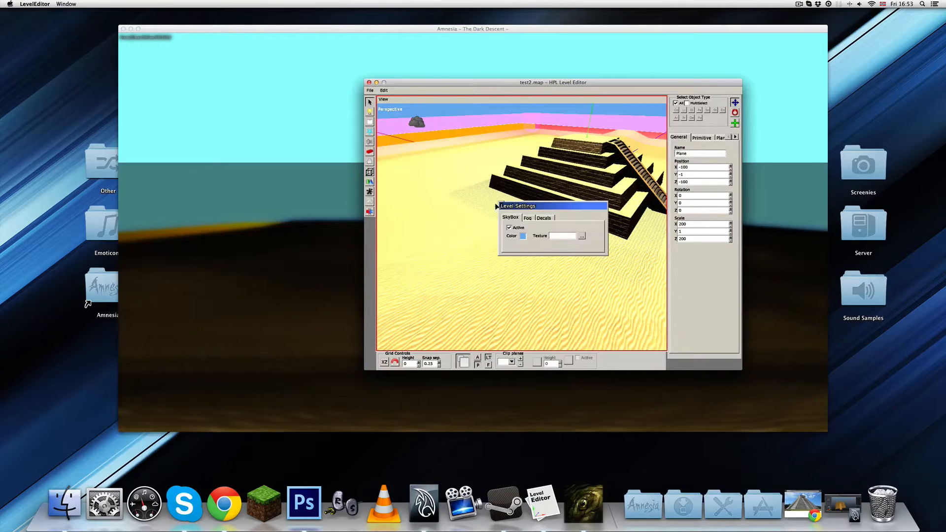
pyautogui.click(509, 228)
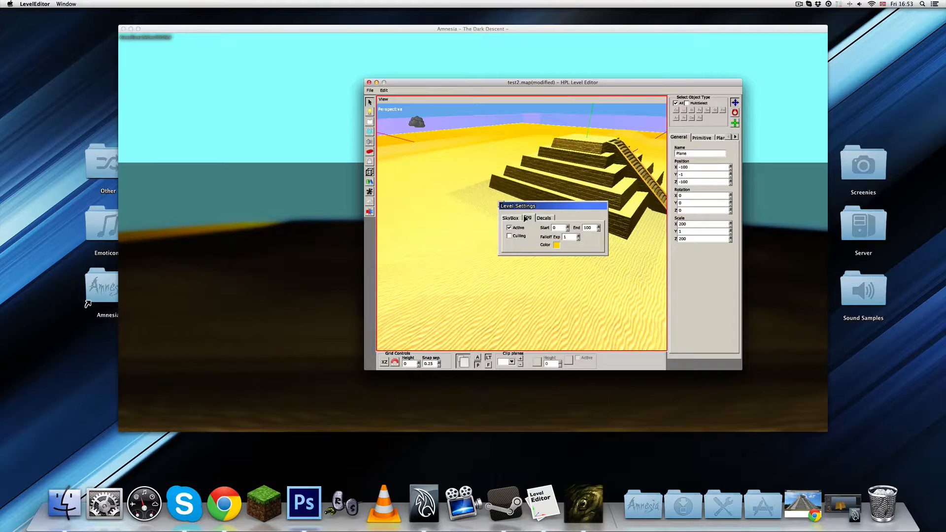
pyautogui.click(501, 203)
pyautogui.click(370, 90)
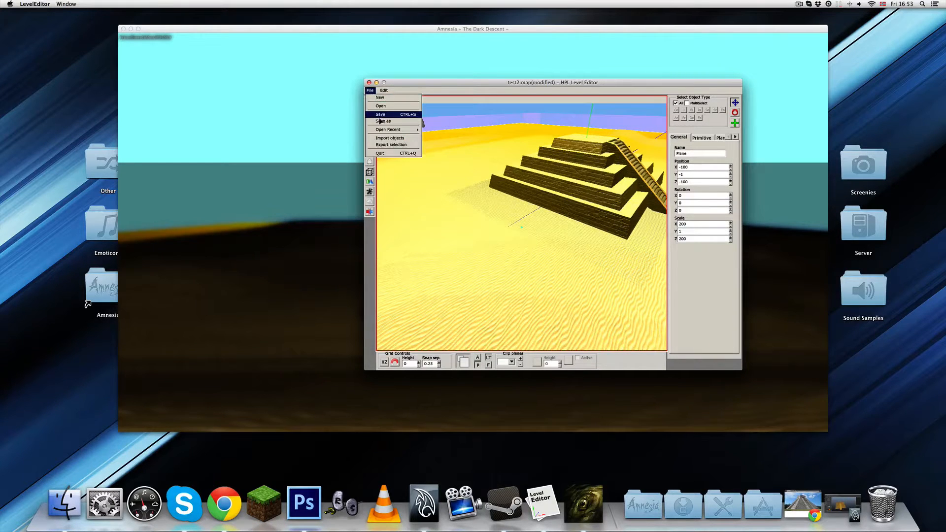
pyautogui.click(379, 116)
# Step: Return to the Amnesia game, resume play and view the temple and surrounding dunes before reloading the map
pyautogui.click(312, 197)
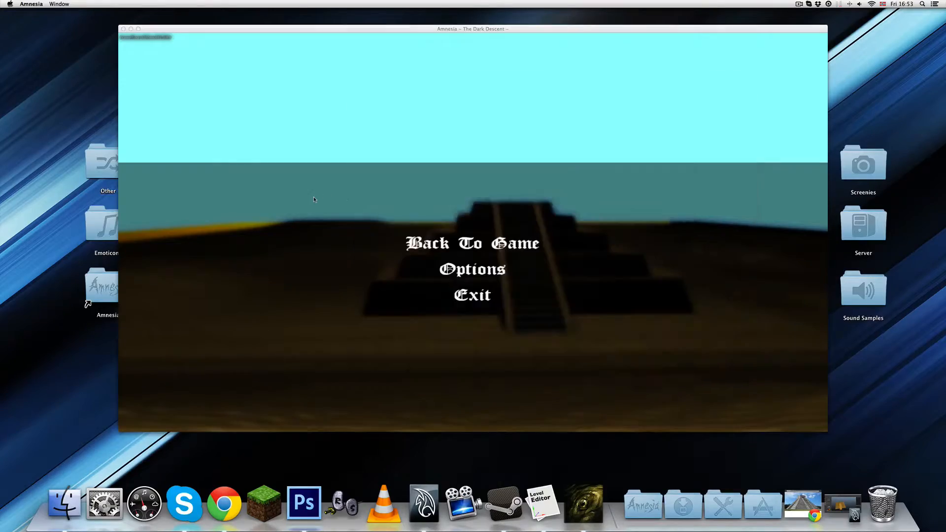
pyautogui.click(476, 248)
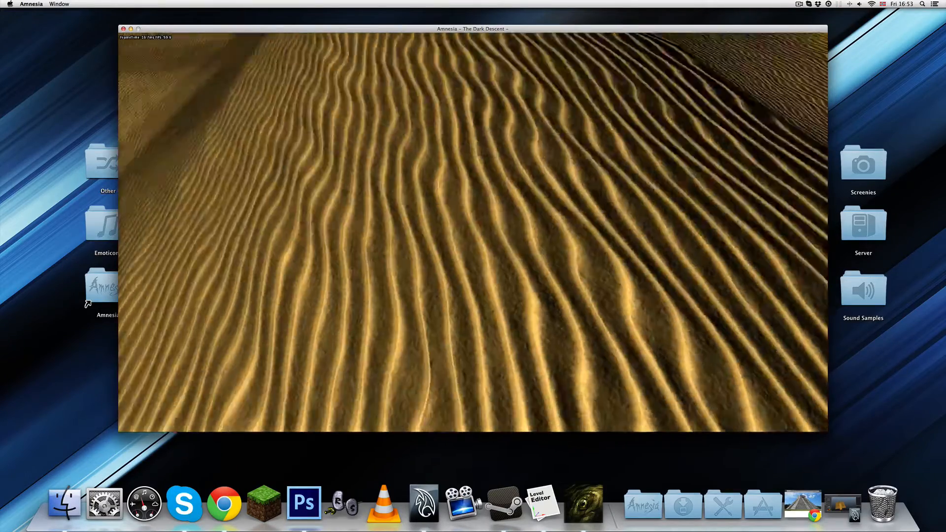
pyautogui.press('w')
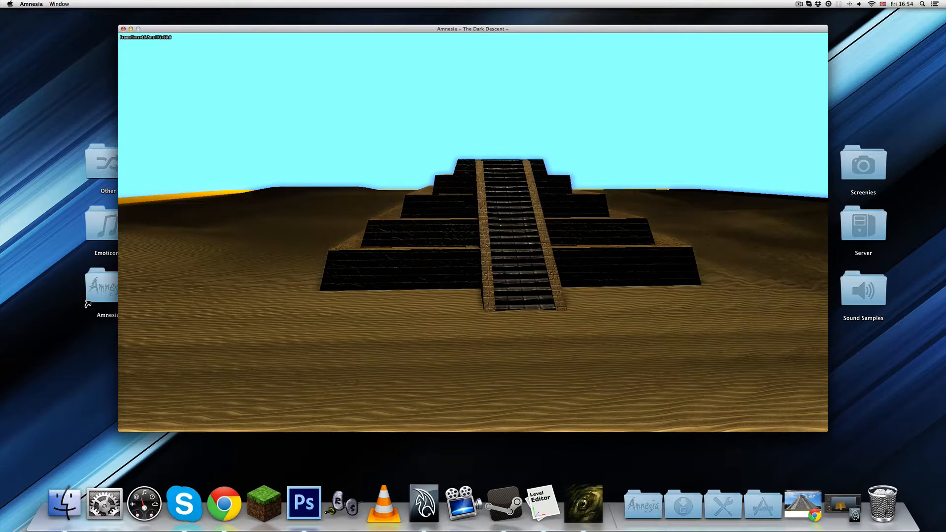
pyautogui.press('Escape')
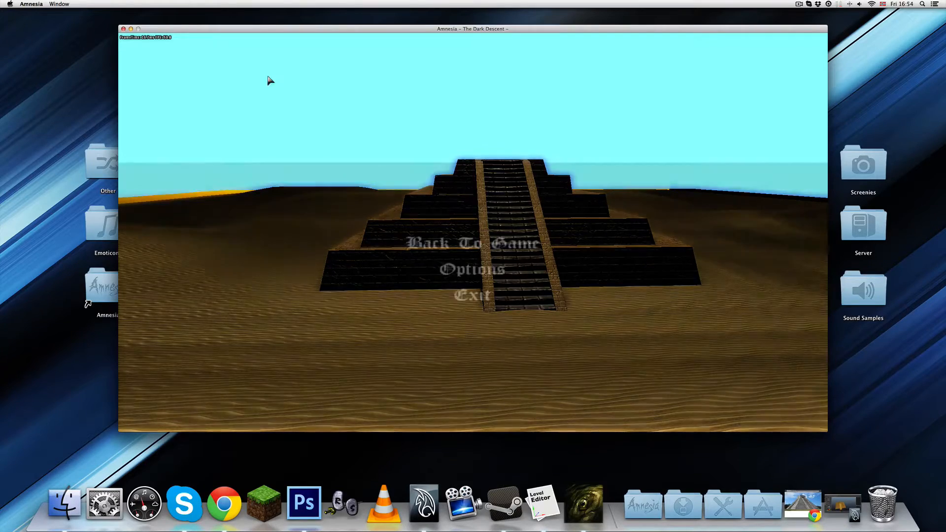
pyautogui.press('Escape')
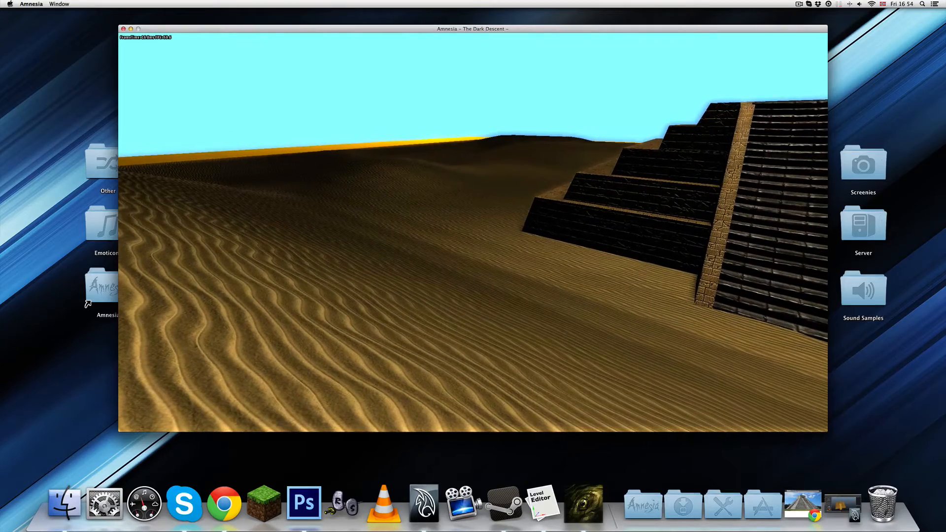
pyautogui.press('Escape')
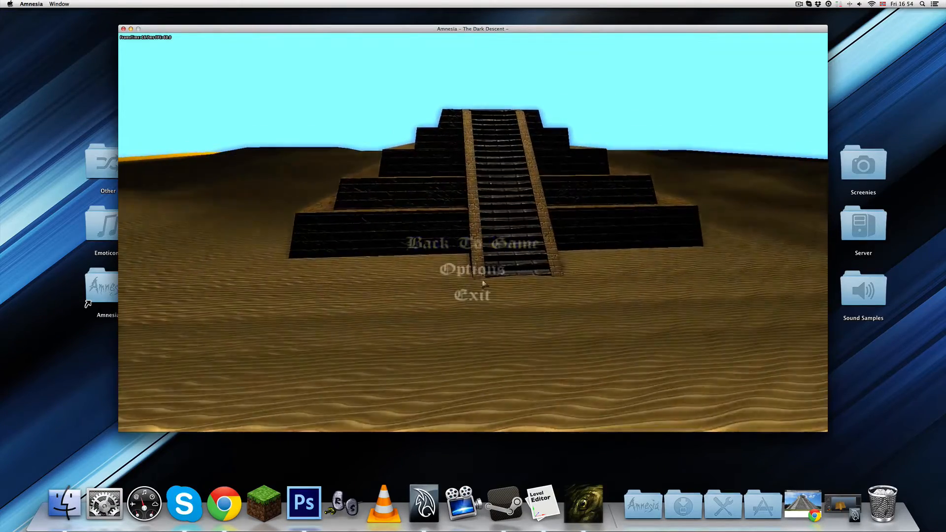
pyautogui.press('Escape')
# Step: Reload the map from the current position, pick up the lantern in front of the stairs and switch it on and off
pyautogui.press('F1')
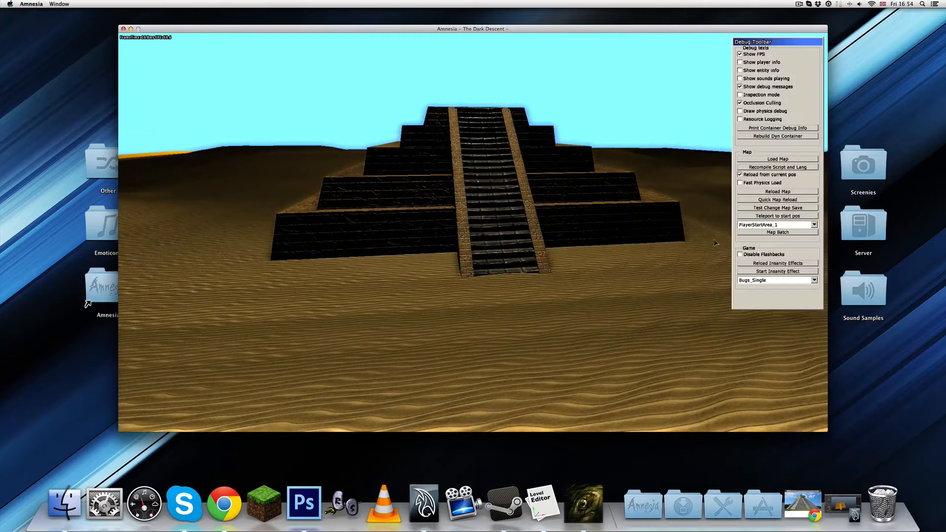
pyautogui.click(783, 193)
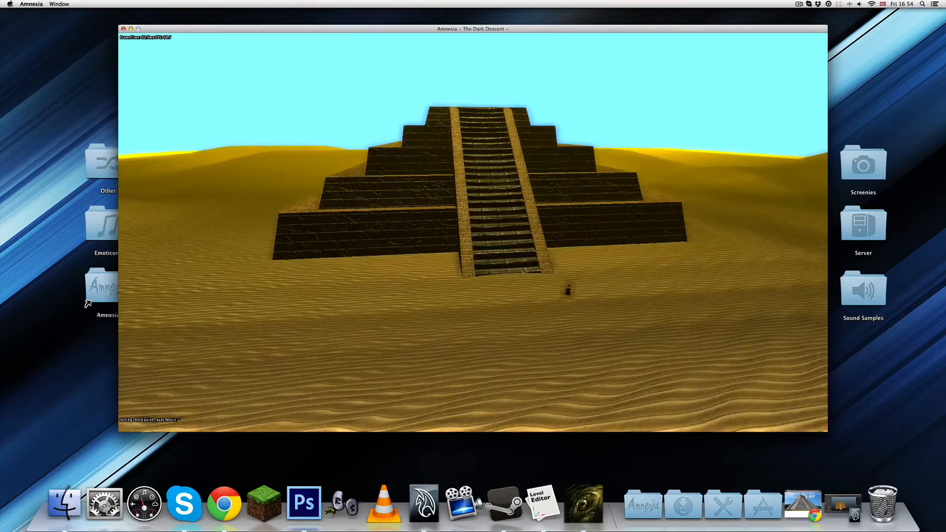
pyautogui.press('w')
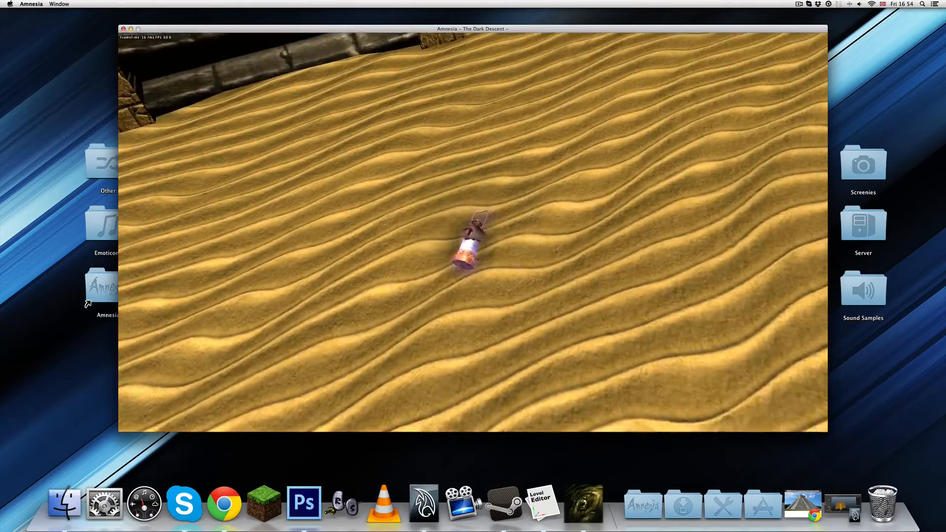
pyautogui.click(473, 233)
pyautogui.press('f')
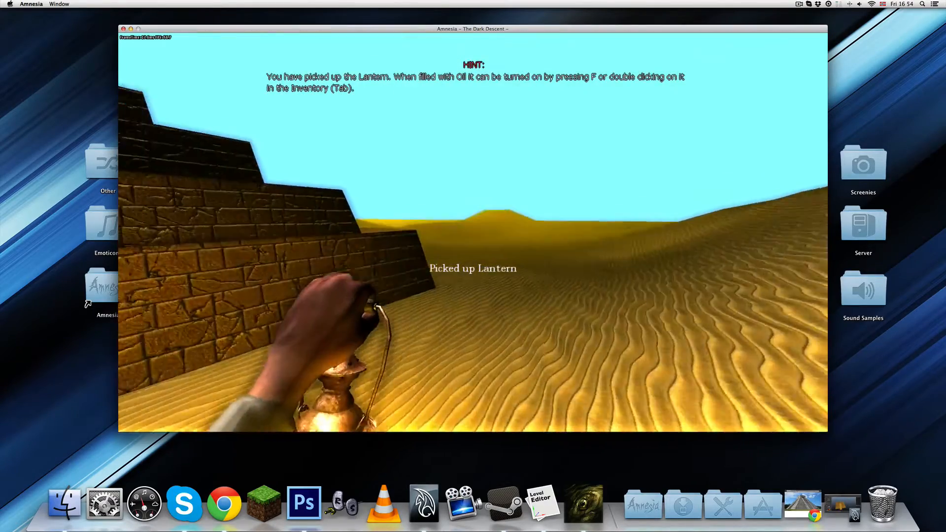
pyautogui.press('f')
# Step: Walk around the front of the temple and examine how the fog blends the dunes and the level's edges
pyautogui.press('d')
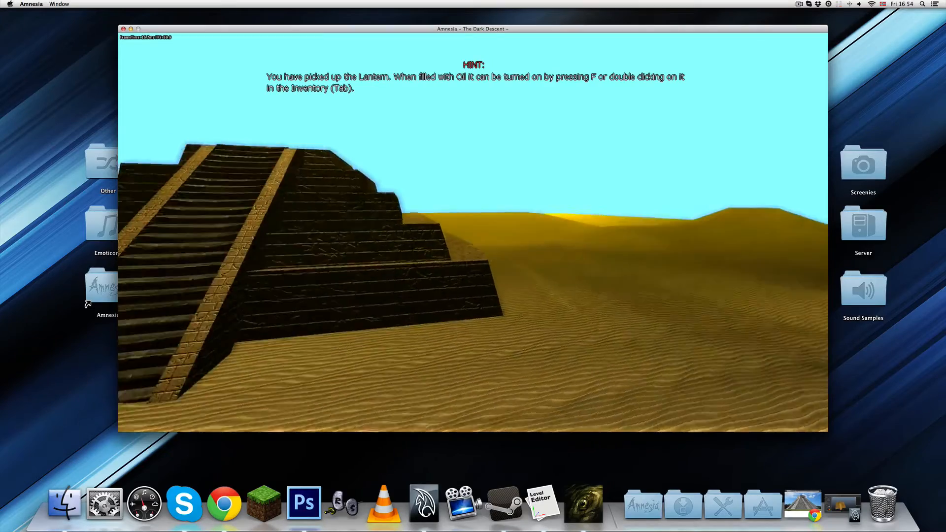
pyautogui.press('s')
pyautogui.press('w')
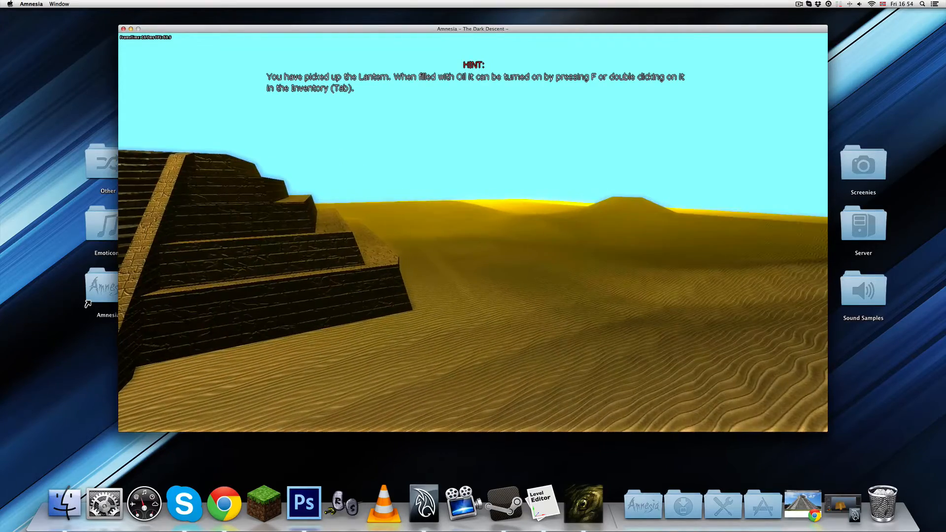
pyautogui.press('w')
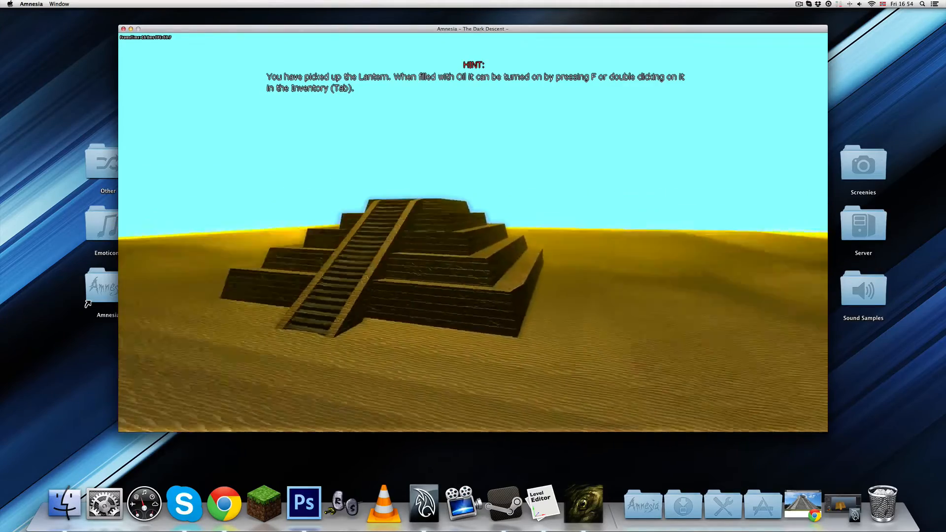
pyautogui.press('w')
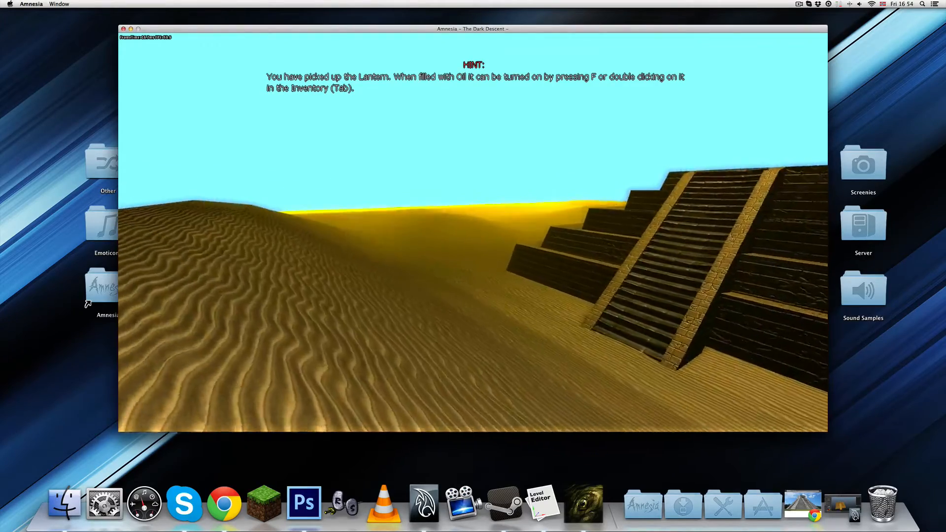
pyautogui.press('w')
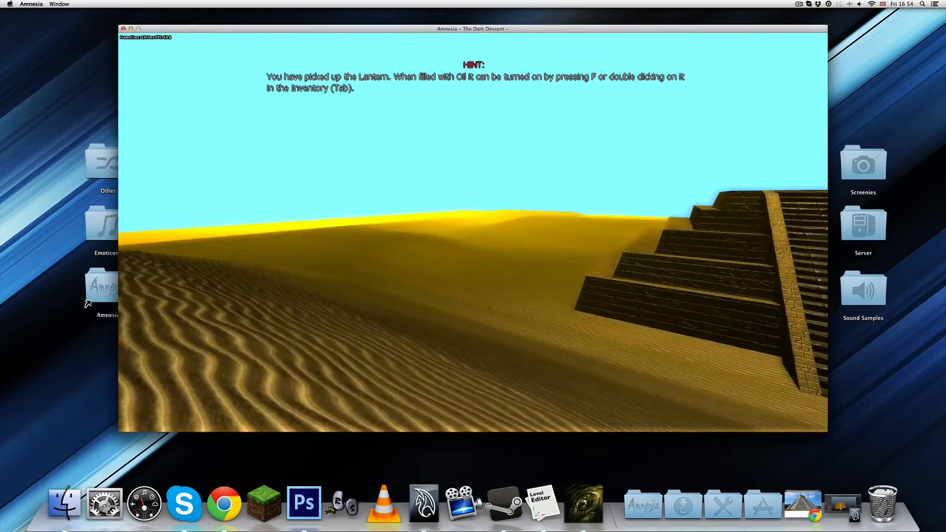
pyautogui.press('a')
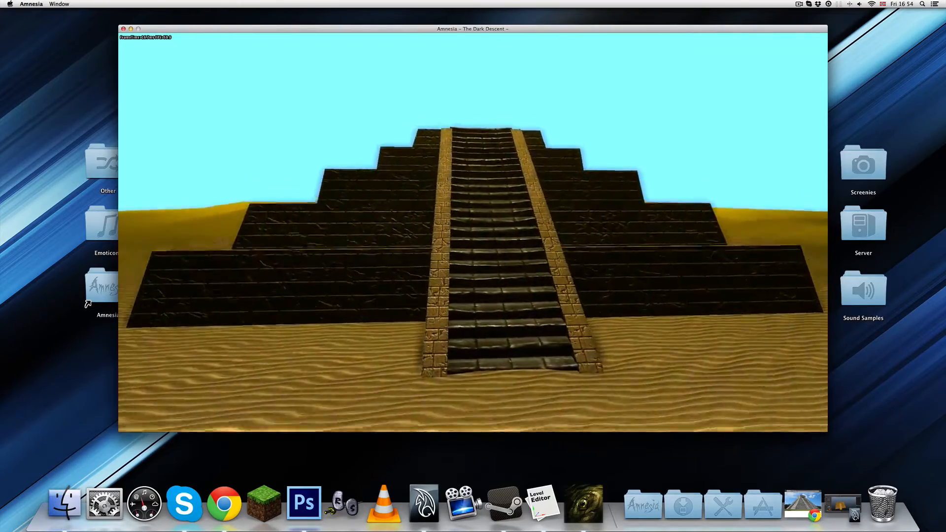
# Step: Climb the temple stairs and inspect the brick platform at the top and the foggy desert around it
pyautogui.press('w')
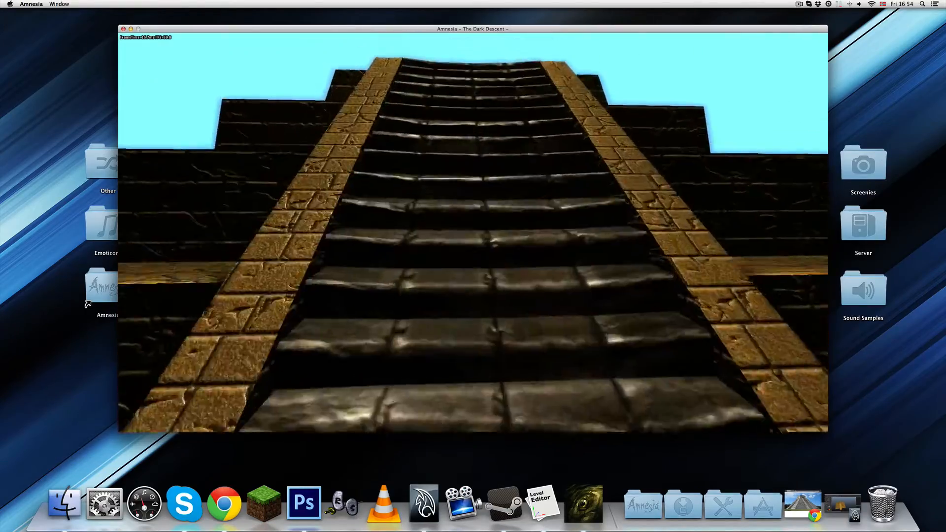
pyautogui.press('w')
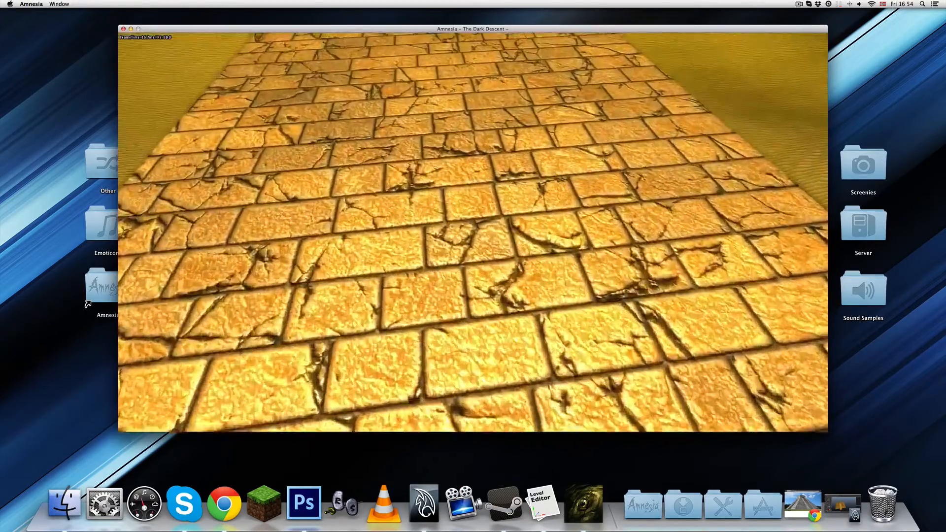
pyautogui.press('w')
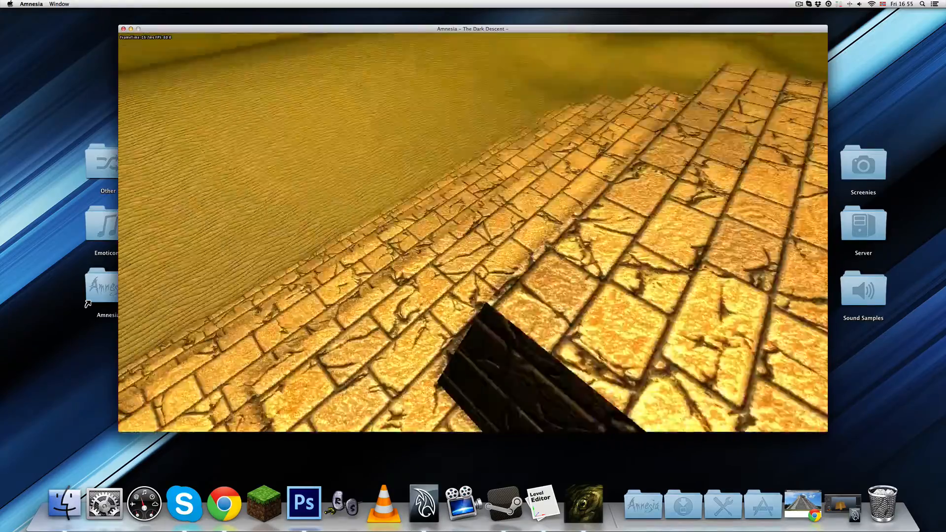
pyautogui.press('w')
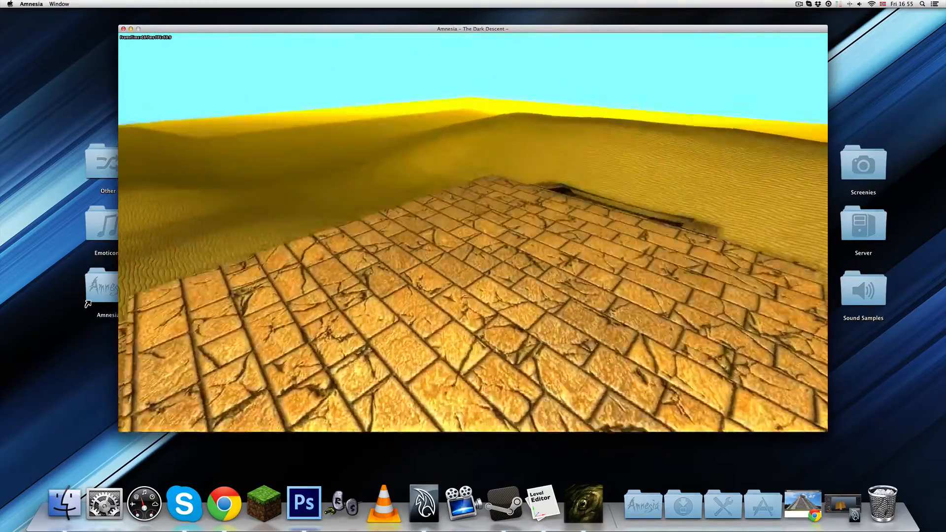
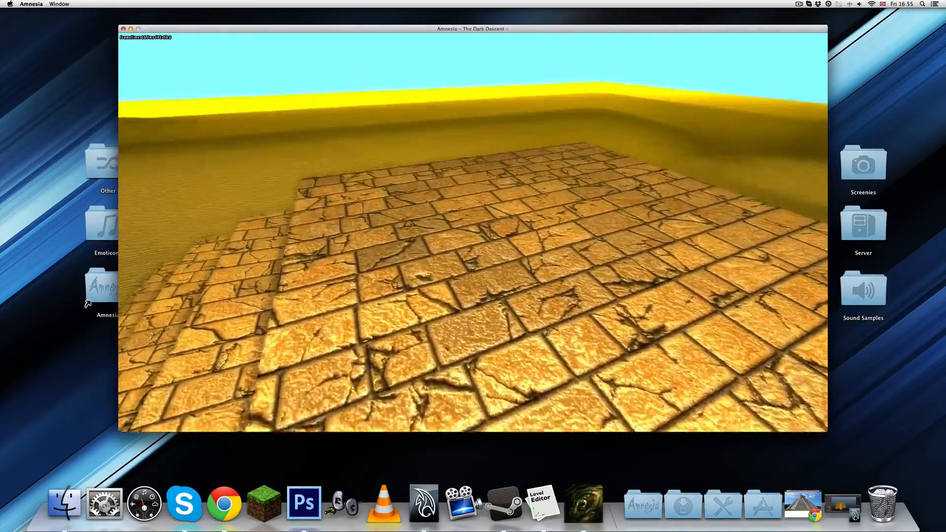
# Step: Look over the brick platform and the stair opening, and head back down the temple stairs
pyautogui.press('Escape')
pyautogui.press('Escape')
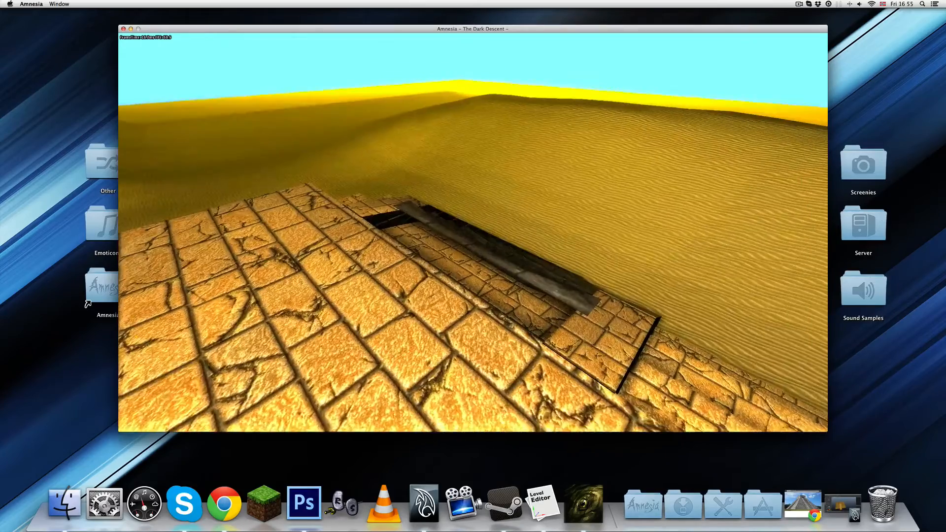
pyautogui.press('w')
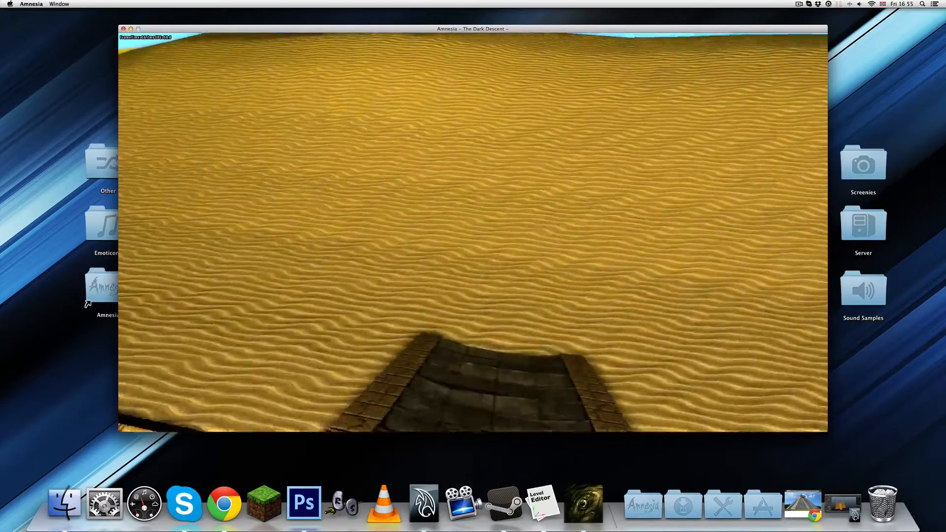
# Step: Pause and minimise the game, quit the Level Editor, and exit Amnesia itself
pyautogui.press('Escape')
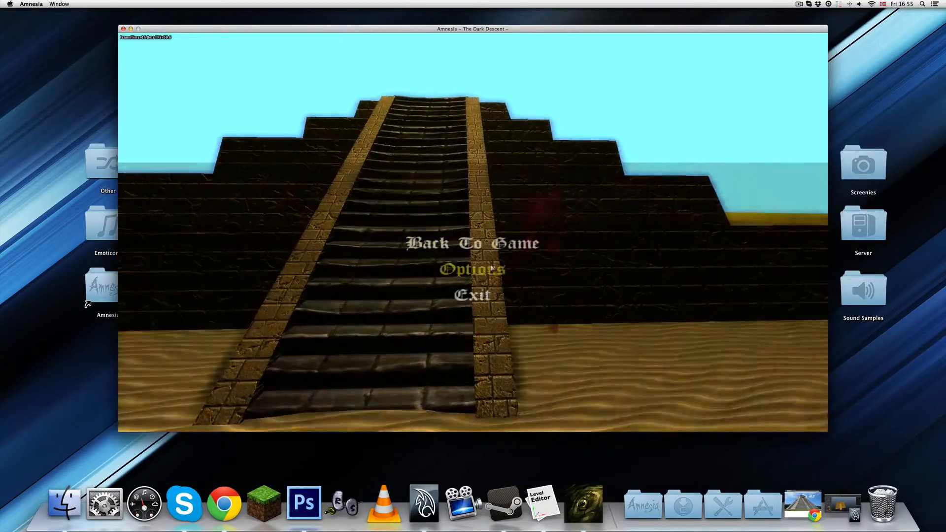
pyautogui.press('super+m')
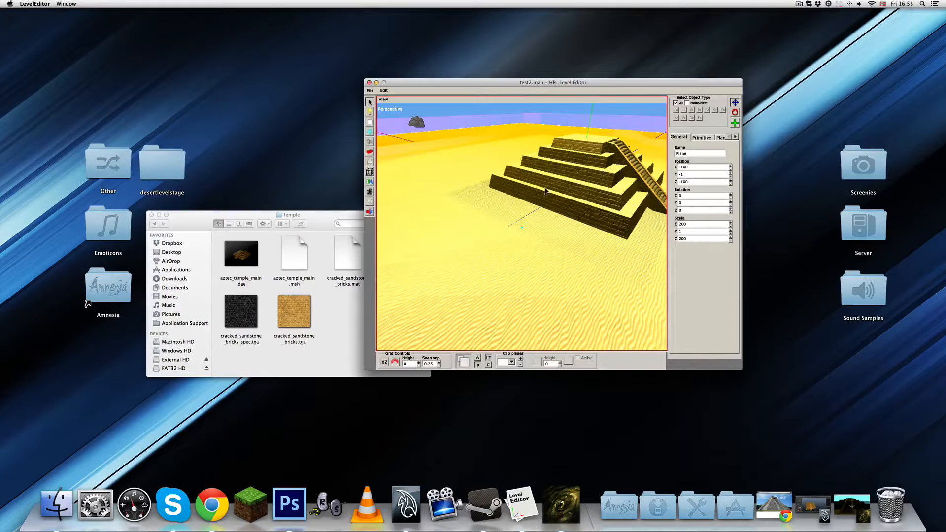
pyautogui.press('super+q')
pyautogui.click(547, 239)
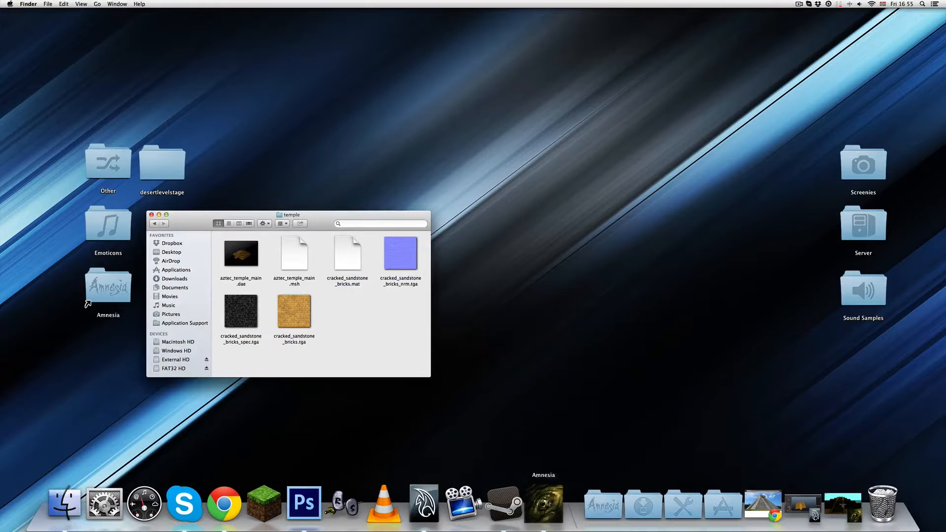
pyautogui.click(544, 504)
pyautogui.click(472, 295)
pyautogui.click(454, 242)
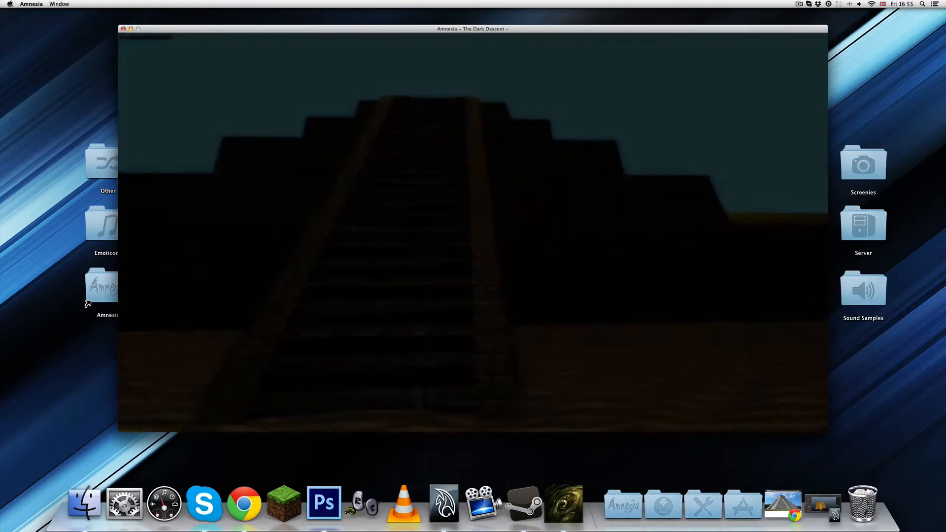
# Step: Preview the aztec_temple_main.dae model in the temple folder and rotate it
pyautogui.moveTo(348, 216); pyautogui.dragTo(419, 203)
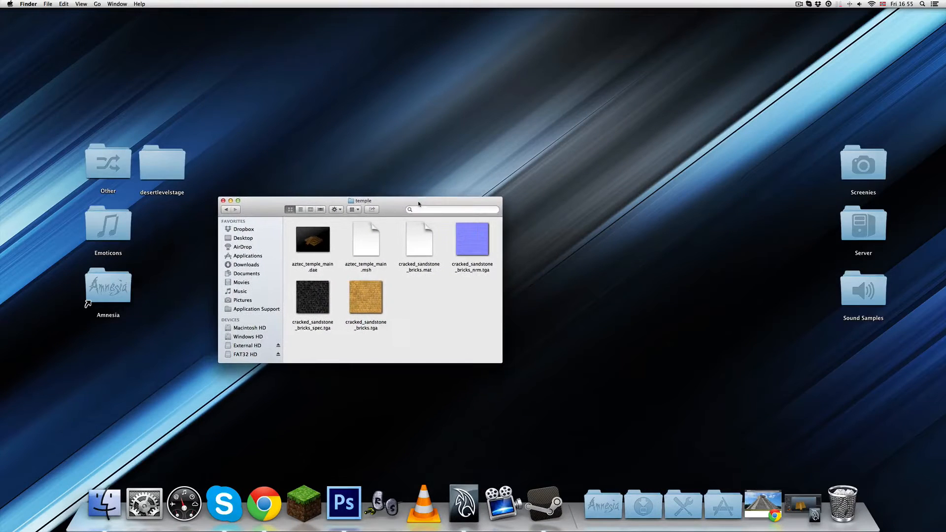
pyautogui.moveTo(353, 205); pyautogui.dragTo(355, 192)
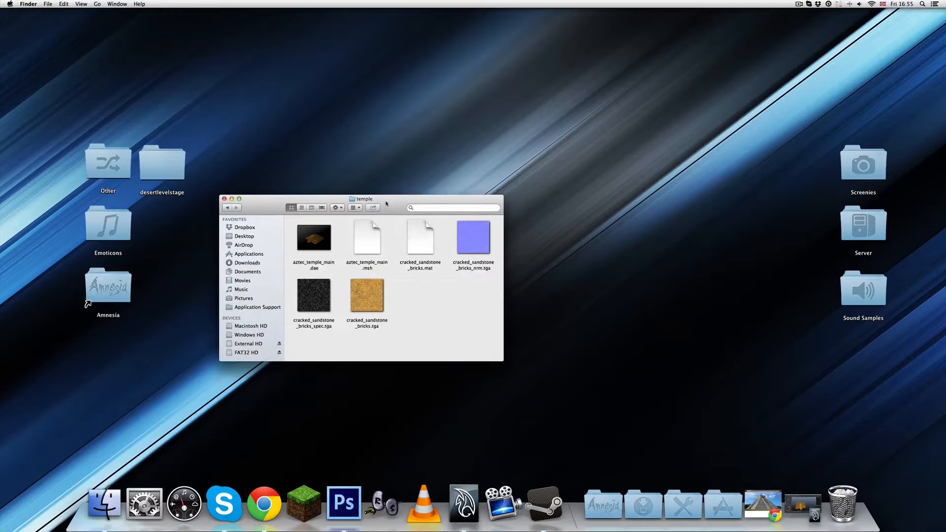
pyautogui.click(332, 233)
pyautogui.press('space')
pyautogui.moveTo(428, 251); pyautogui.dragTo(444, 283)
pyautogui.press('space')
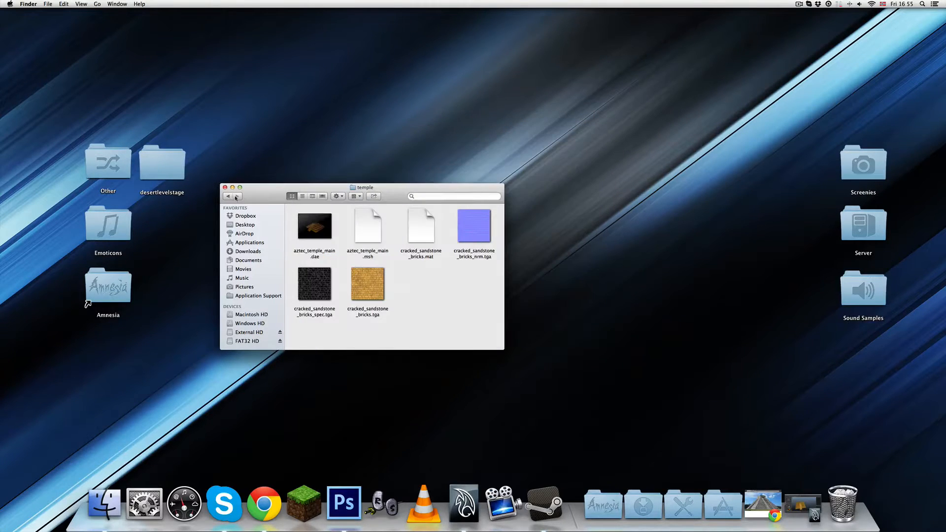
# Step: Look through the model, mesh, texture and material files in the custom stairs folder
pyautogui.click(230, 197)
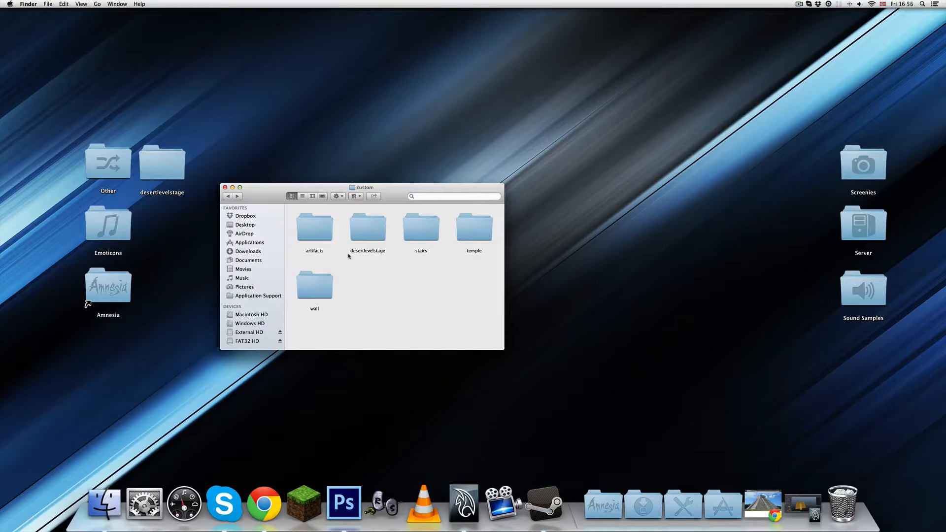
pyautogui.click(476, 242)
pyautogui.doubleClick(419, 244)
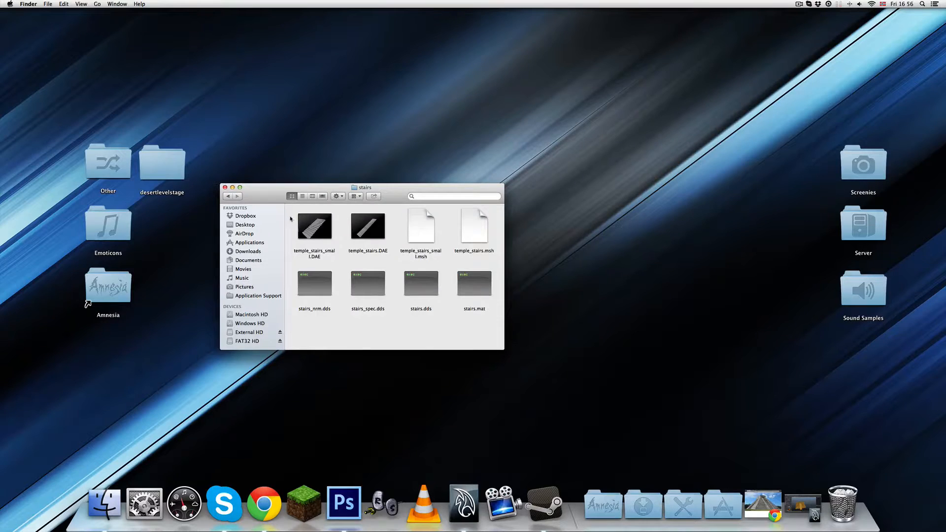
pyautogui.moveTo(290, 218); pyautogui.dragTo(481, 326)
pyautogui.click(482, 326)
pyautogui.click(227, 198)
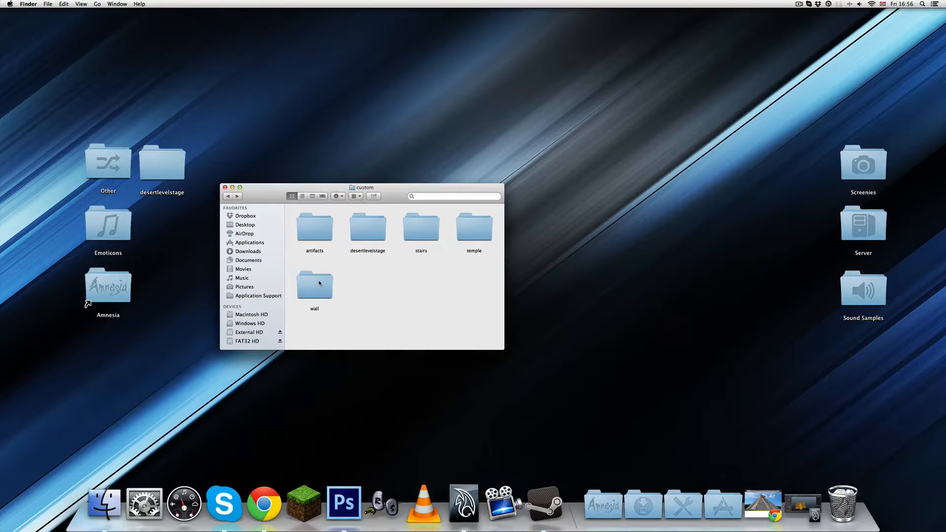
pyautogui.doubleClick(412, 240)
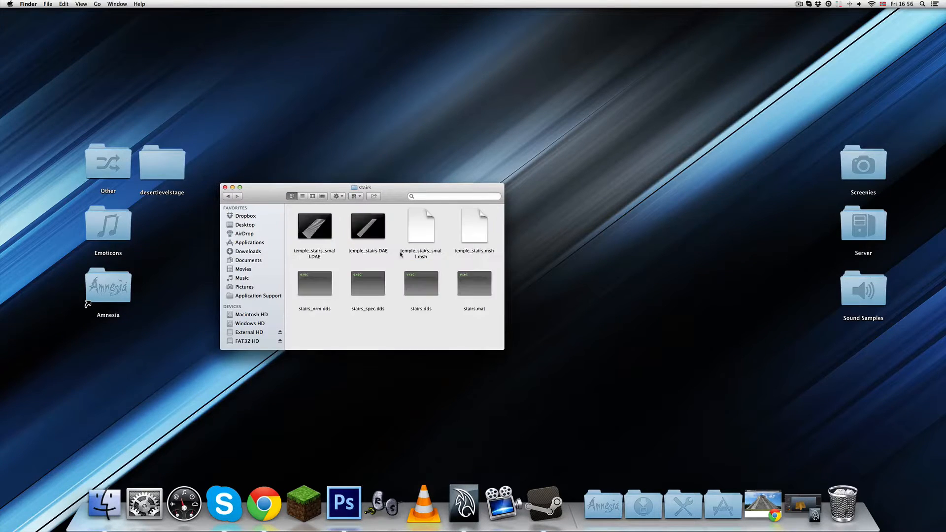
pyautogui.click(227, 196)
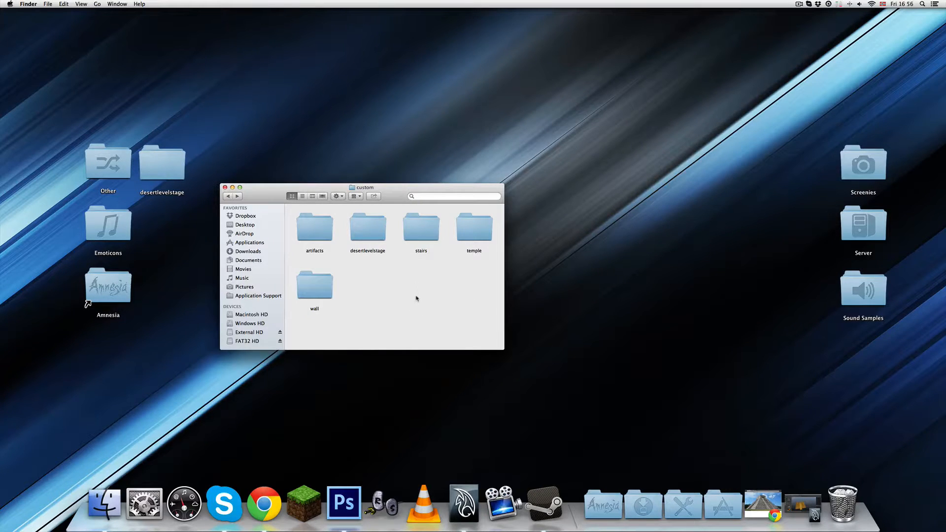
# Step: Look through the files in the custom wall folder and return to the custom folder
pyautogui.doubleClick(320, 294)
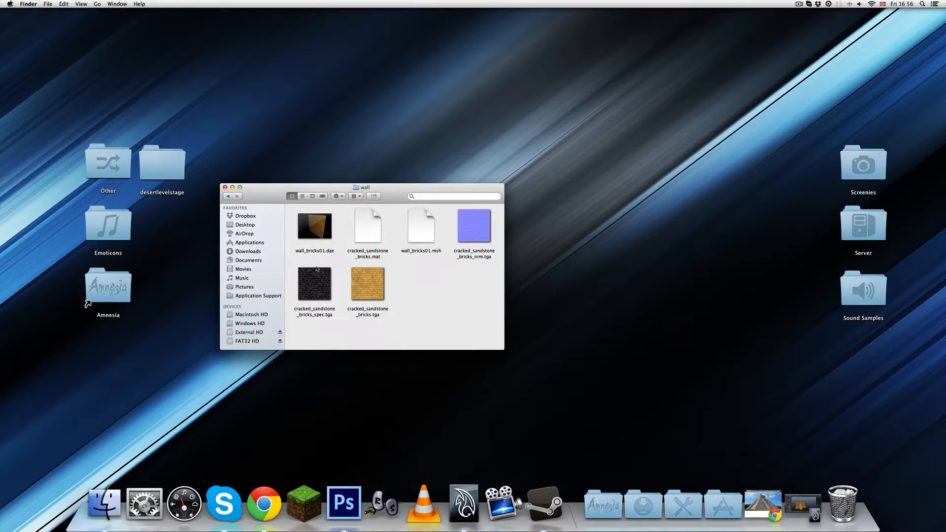
pyautogui.click(226, 197)
pyautogui.click(230, 198)
pyautogui.click(229, 196)
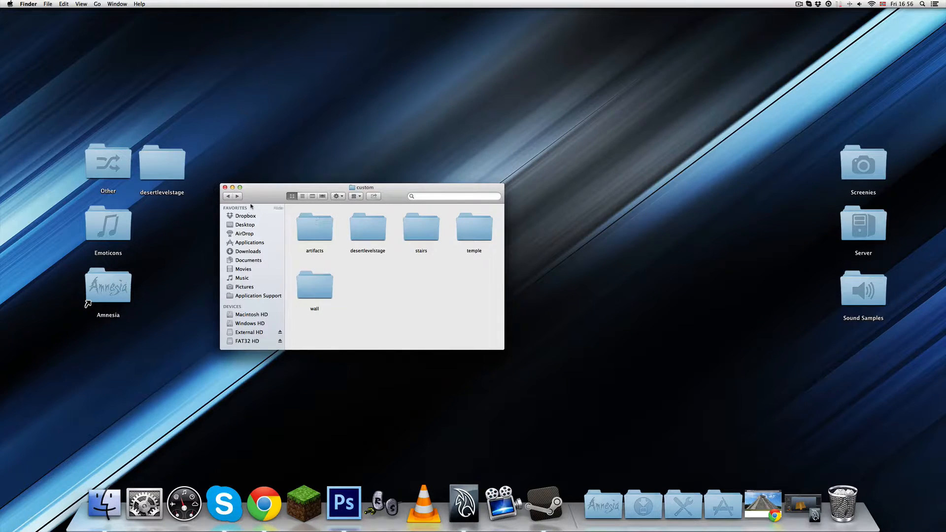
pyautogui.click(237, 196)
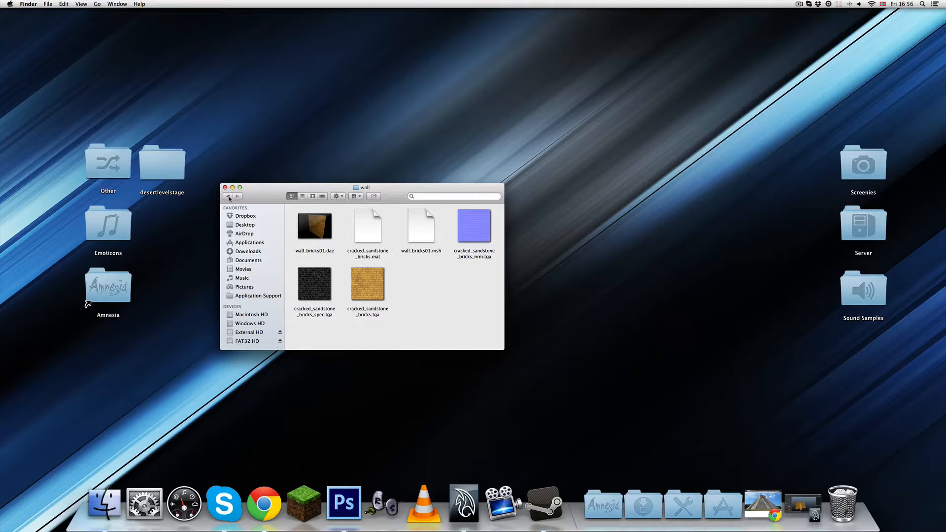
pyautogui.click(229, 197)
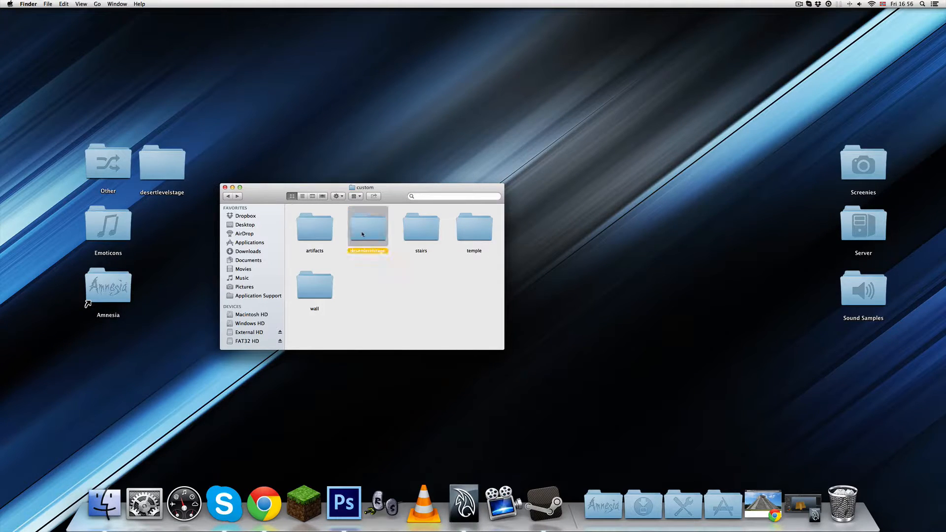
# Step: Open the custom desertlevelstage folder and preview its sand texture and the desertlevelstage.dae model
pyautogui.doubleClick(384, 236)
pyautogui.click(322, 286)
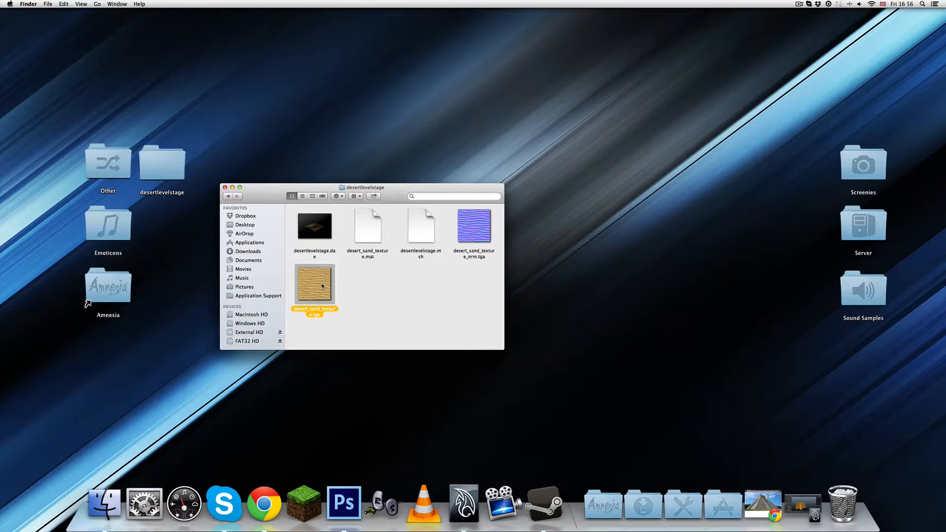
pyautogui.press('space')
pyautogui.press('space')
pyautogui.click(325, 238)
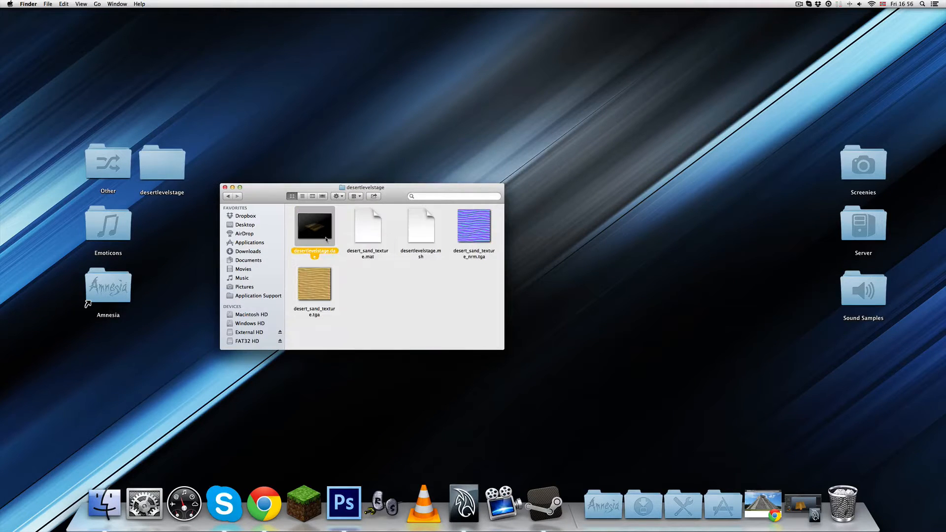
pyautogui.press('space')
pyautogui.press('space')
# Step: Open the desertlevelstage folder on the desktop and preview its pt_sand.tga texture
pyautogui.doubleClick(176, 174)
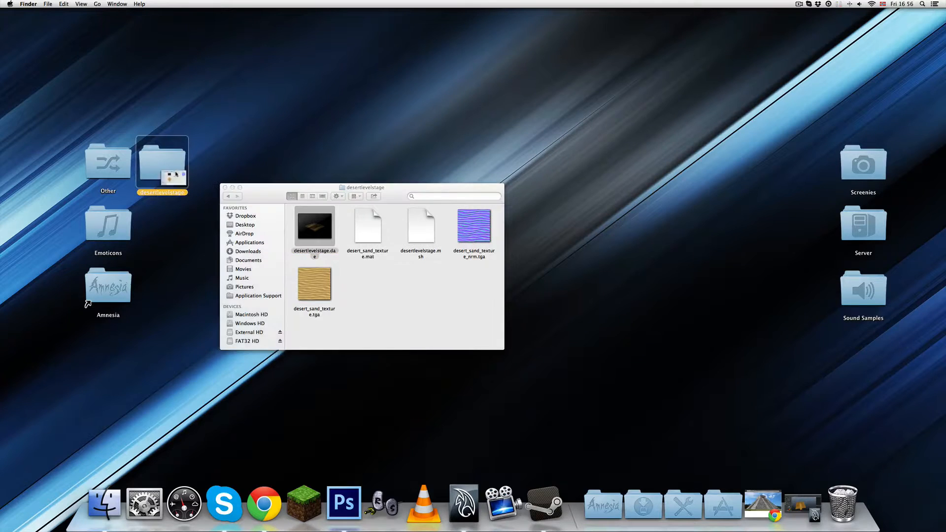
pyautogui.click(242, 358)
pyautogui.press('space')
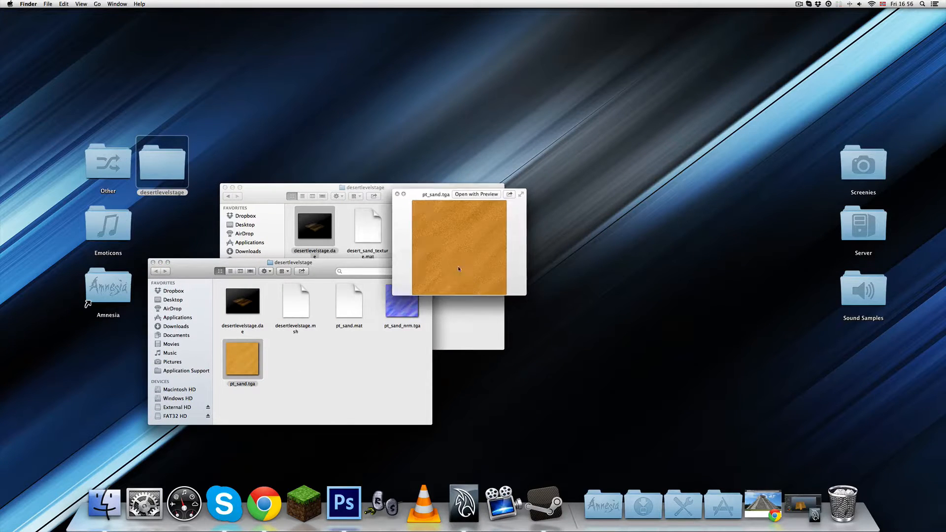
pyautogui.moveTo(458, 269); pyautogui.dragTo(556, 315)
pyautogui.press('space')
pyautogui.press('space')
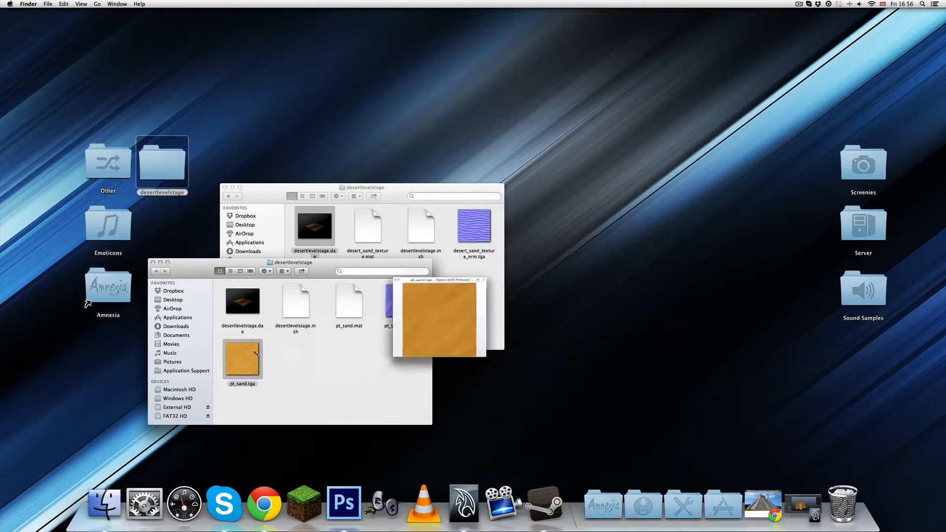
# Step: Preview pt_sand_nrm.tga and desertlevelstage.dae in the desktop folder, and close that folder's window
pyautogui.click(389, 309)
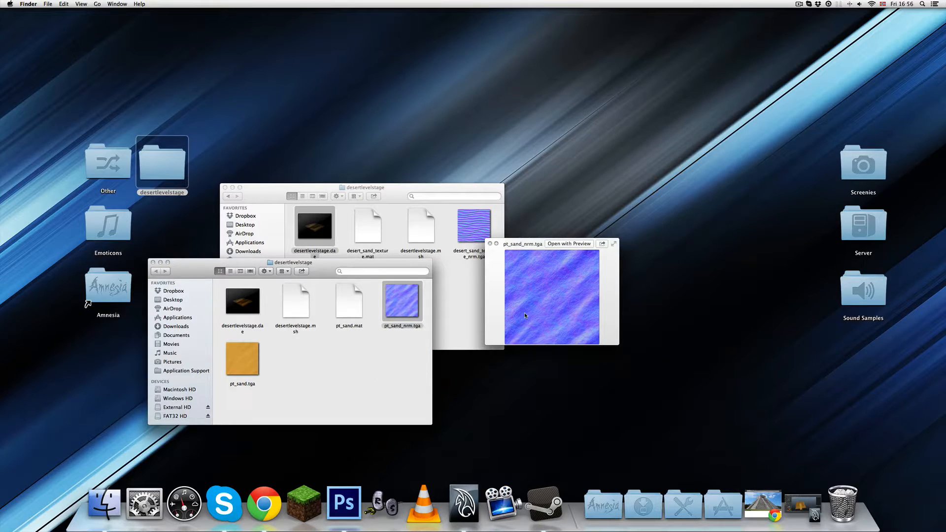
pyautogui.press('space')
pyautogui.click(256, 301)
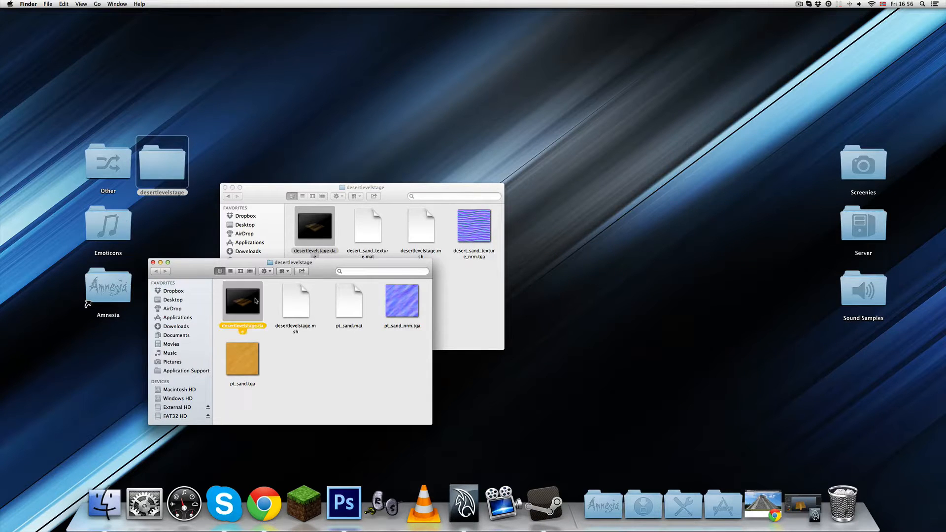
pyautogui.press('space')
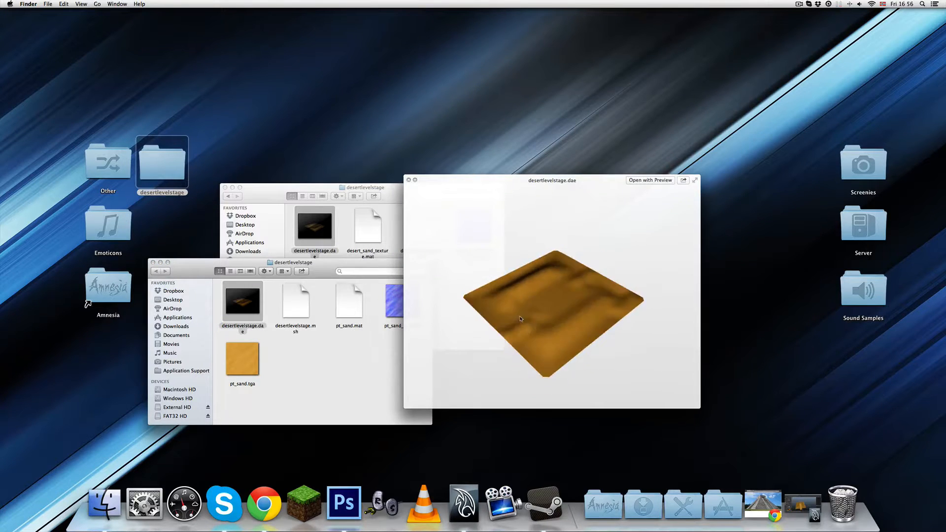
pyautogui.press('space')
pyautogui.click(153, 262)
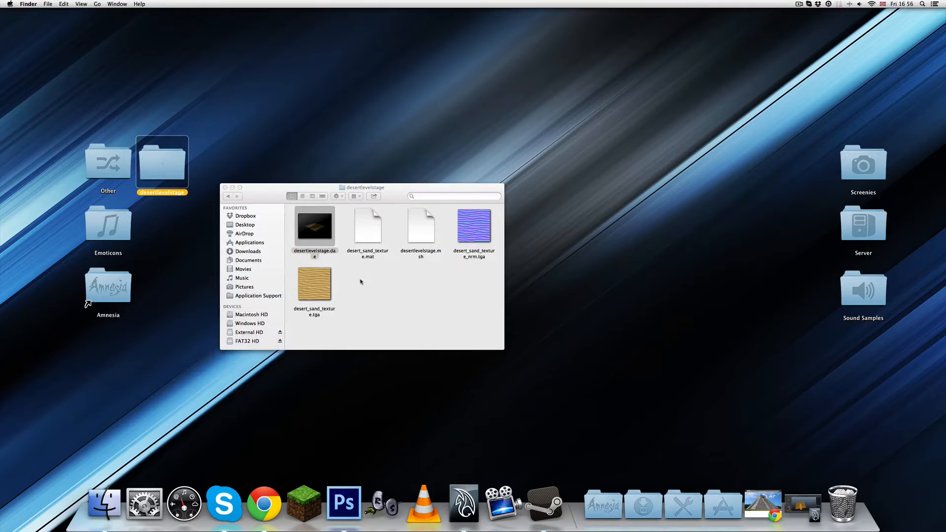
# Step: Return to the custom folder's overview of its model folders
pyautogui.click(360, 283)
pyautogui.click(227, 197)
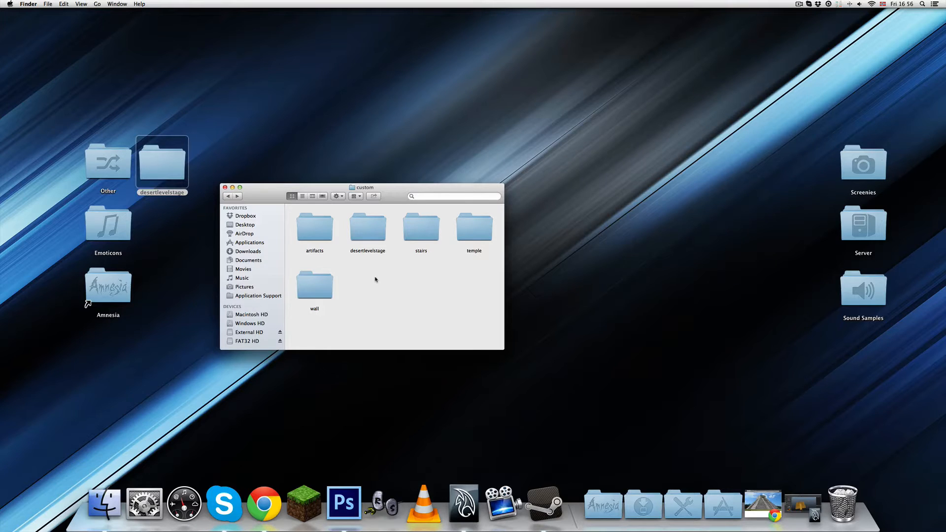
pyautogui.click(298, 136)
pyautogui.click(271, 189)
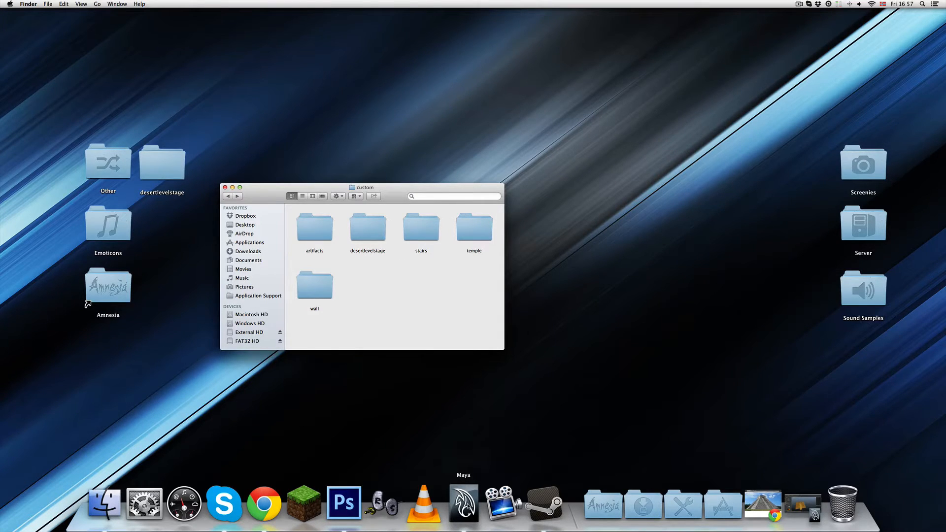
# Step: Switch to Maya and replace the temple scene with a new empty scene
pyautogui.click(464, 503)
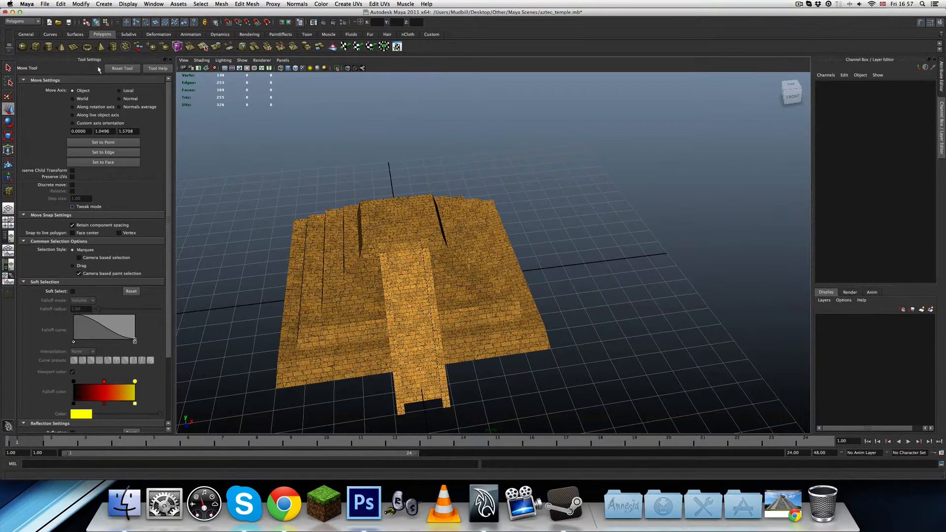
pyautogui.click(45, 4)
pyautogui.click(43, 19)
# Step: Create a polygon cube with width, height and depth 1 at the grid centre, and set its X and Z translation to 0
pyautogui.scroll(5, 494, 293)
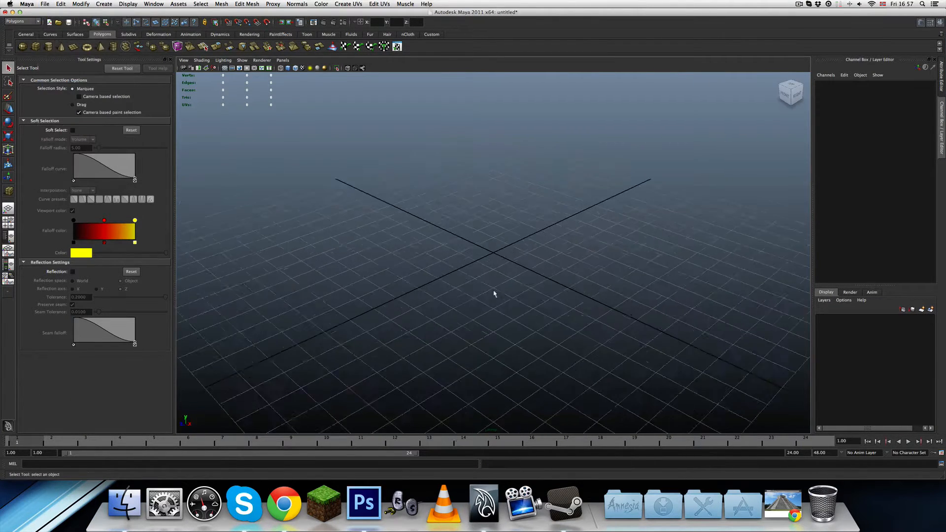
pyautogui.keyDown('alt'); pyautogui.moveTo(477, 290); pyautogui.dragTo(504, 277); pyautogui.keyUp('alt')
pyautogui.keyDown('alt'); pyautogui.moveTo(503, 278); pyautogui.dragTo(495, 304, button='middle'); pyautogui.keyUp('alt')
pyautogui.scroll(4, 495, 304)
pyautogui.keyDown('alt'); pyautogui.moveTo(495, 311); pyautogui.dragTo(467, 290); pyautogui.keyUp('alt')
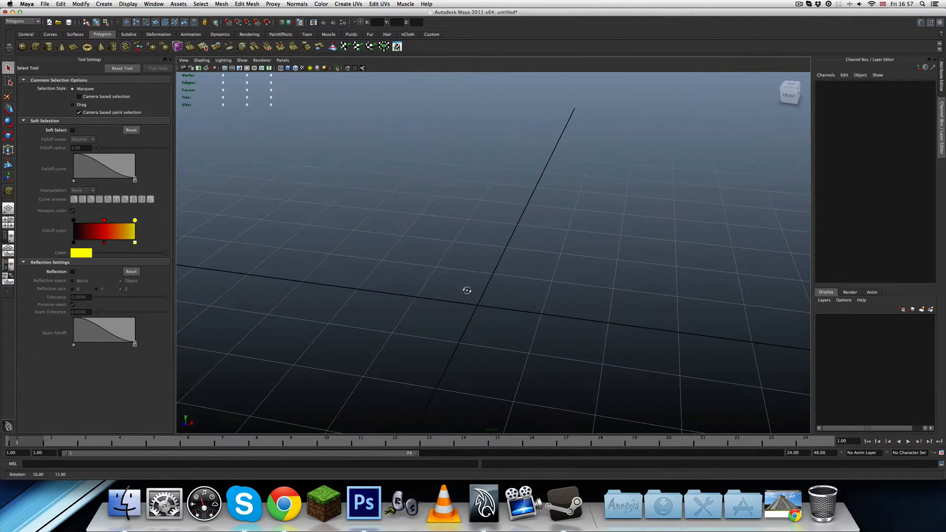
pyautogui.click(36, 45)
pyautogui.click(483, 306)
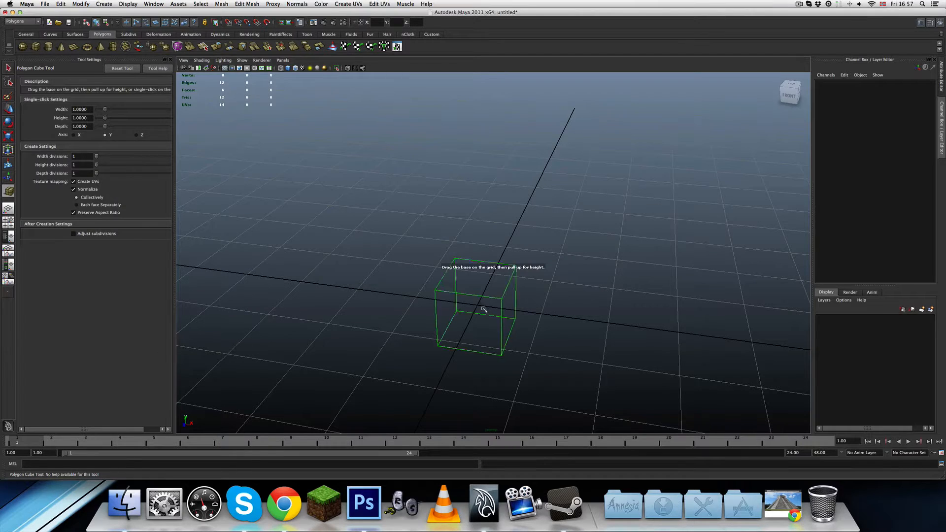
pyautogui.click(921, 89)
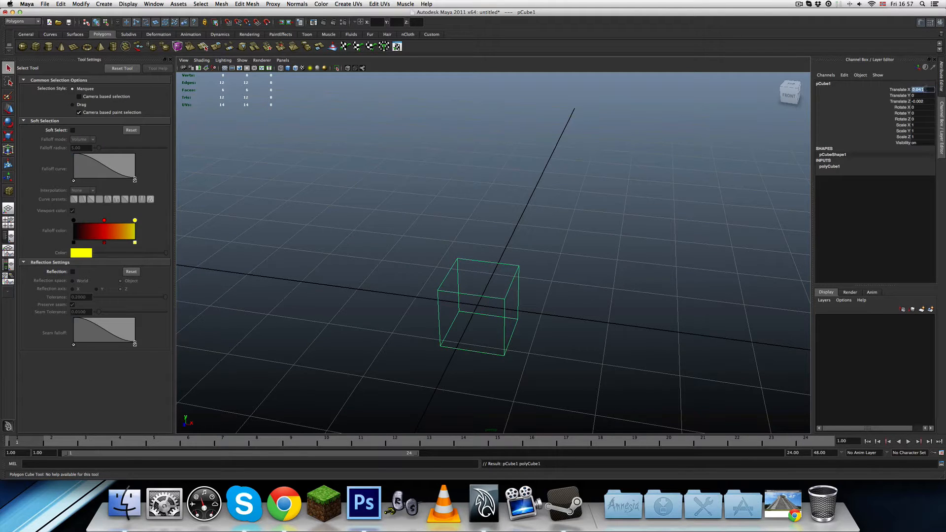
pyautogui.click(495, 326)
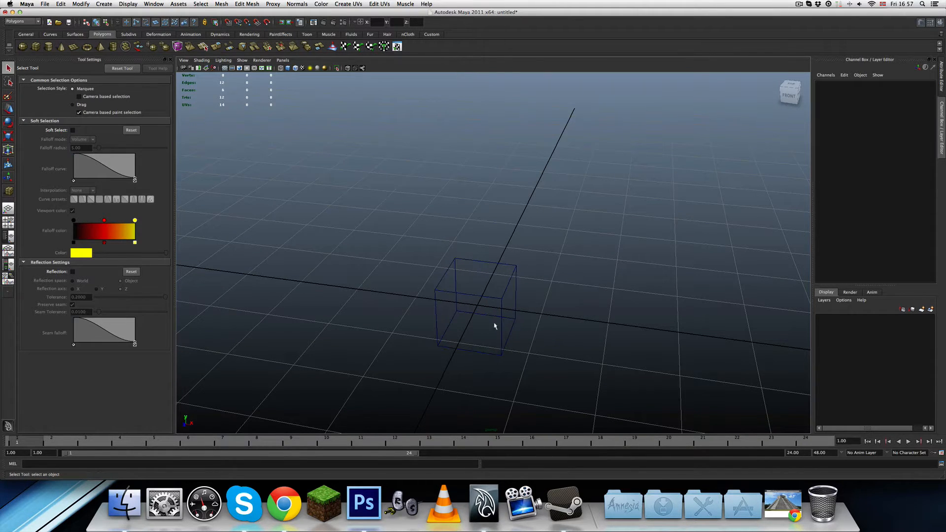
# Step: Select the cube and switch the viewport display from wireframe to shaded
pyautogui.click(503, 301)
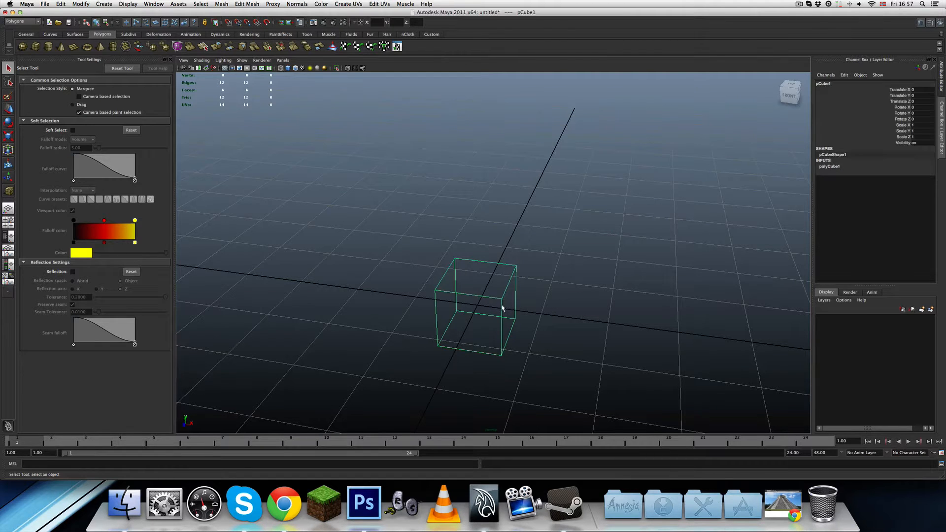
pyautogui.press('5')
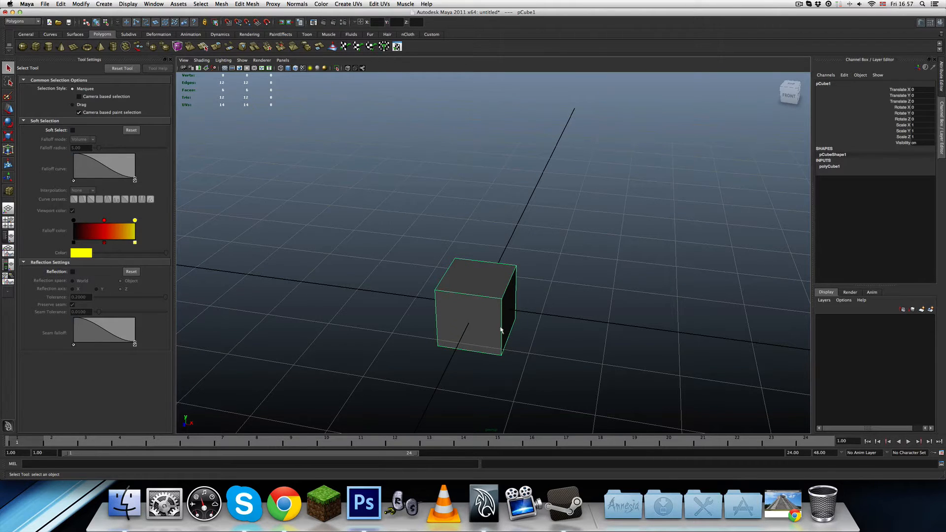
pyautogui.moveTo(501, 329)
pyautogui.keyDown('alt'); pyautogui.mouseDown()
pyautogui.moveTo(514, 342)
pyautogui.moveTo(498, 339)
pyautogui.mouseUp(); pyautogui.keyUp('alt')
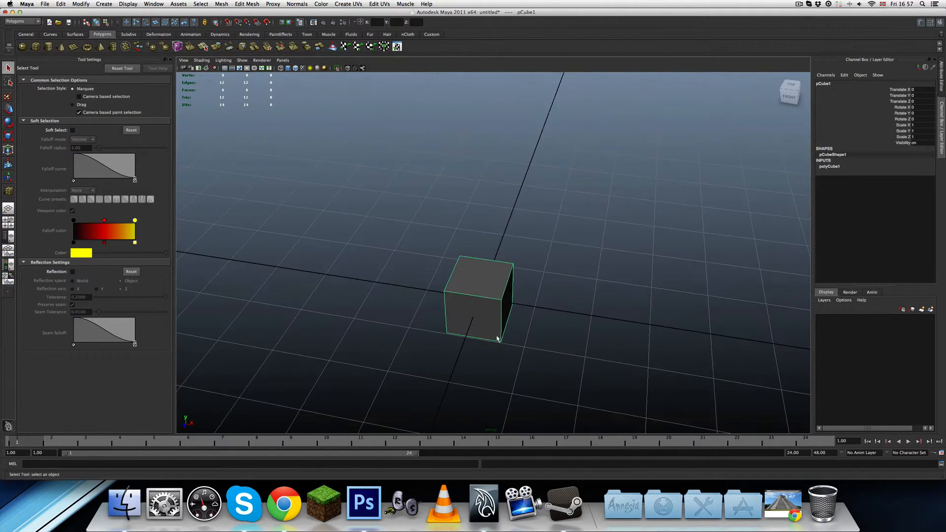
pyautogui.keyDown('alt'); pyautogui.moveTo(498, 339); pyautogui.dragTo(512, 333, button='middle'); pyautogui.keyUp('alt')
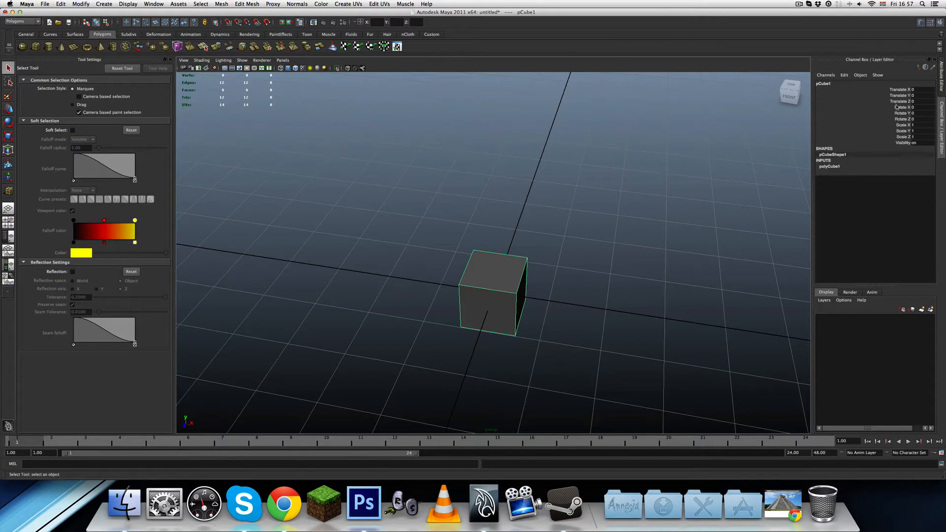
# Step: Scale the cube into an upright slab with Scale X 4, Scale Y 4 and Scale Z 0.5
pyautogui.click(918, 125)
pyautogui.write('4')
pyautogui.click(919, 137)
pyautogui.write('4')
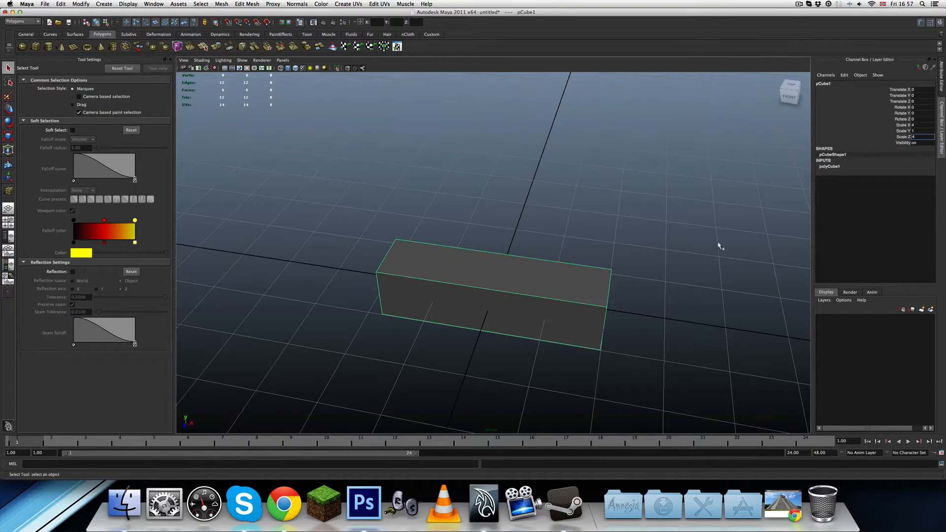
pyautogui.press('Return')
pyautogui.click(917, 131)
pyautogui.write('4')
pyautogui.click(918, 137)
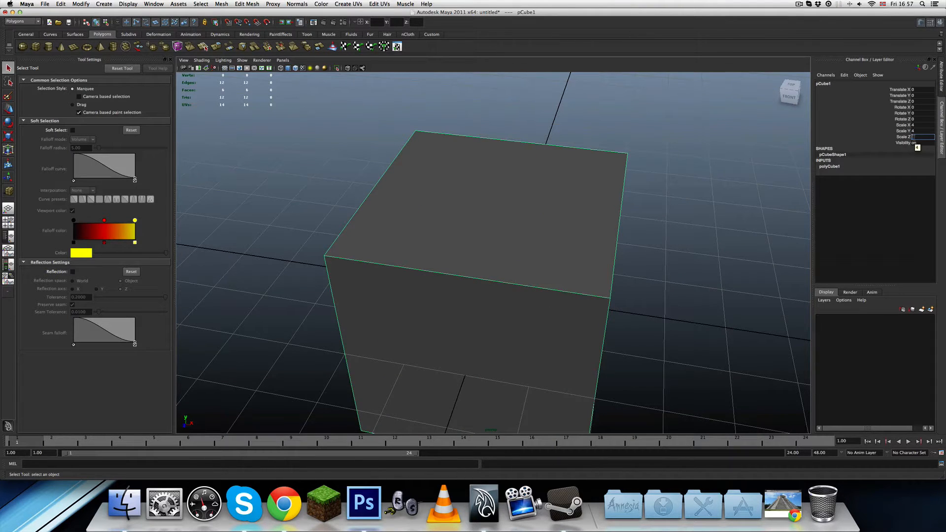
pyautogui.write('0.5')
pyautogui.press('Return')
pyautogui.click(708, 276)
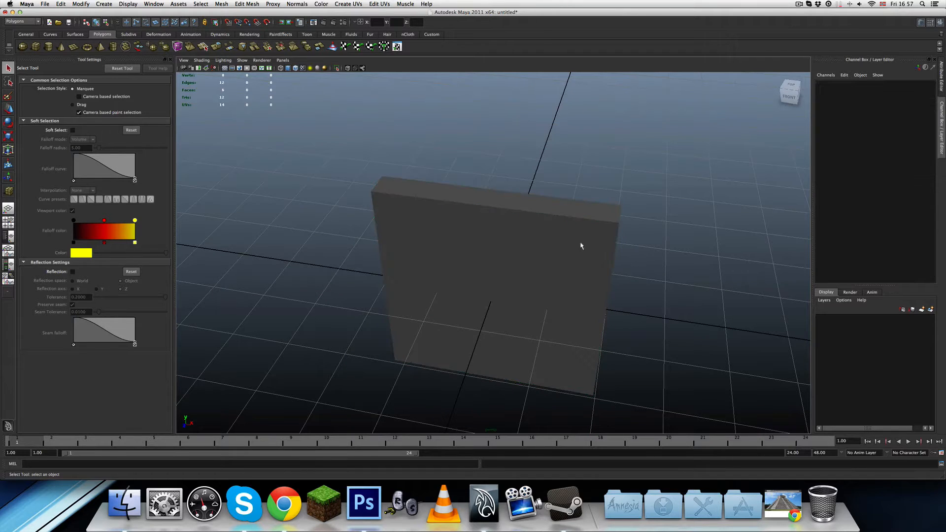
# Step: Raise the slab onto the grid by setting its Translate Y to 2
pyautogui.click(581, 243)
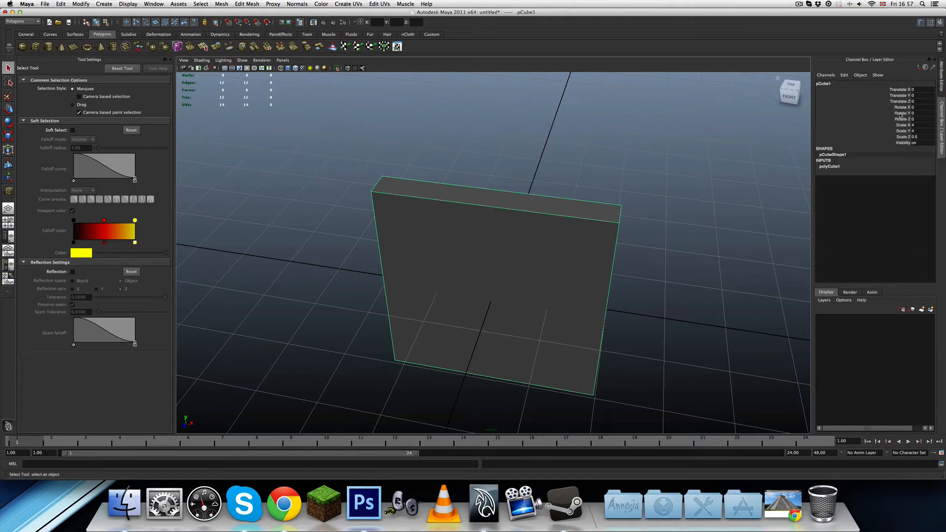
pyautogui.click(923, 95)
pyautogui.write('2')
pyautogui.press('Return')
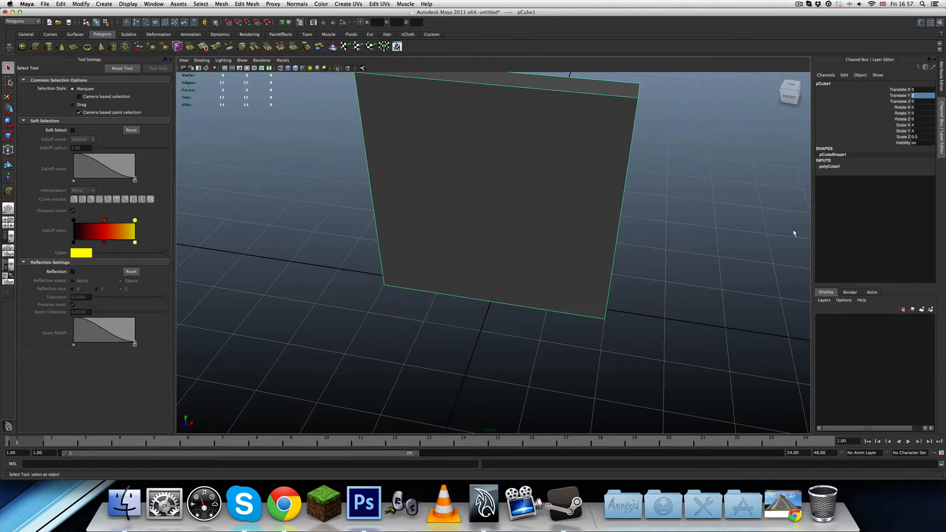
# Step: Shift the slab forward along Z so its back lines up with the grid axis, with Translate Z set to 0.25
pyautogui.click(562, 294)
pyautogui.keyDown('alt'); pyautogui.moveTo(562, 293); pyautogui.dragTo(611, 184); pyautogui.keyUp('alt')
pyautogui.keyDown('alt'); pyautogui.moveTo(627, 145); pyautogui.dragTo(539, 264); pyautogui.keyUp('alt')
pyautogui.click(450, 356)
pyautogui.press('w')
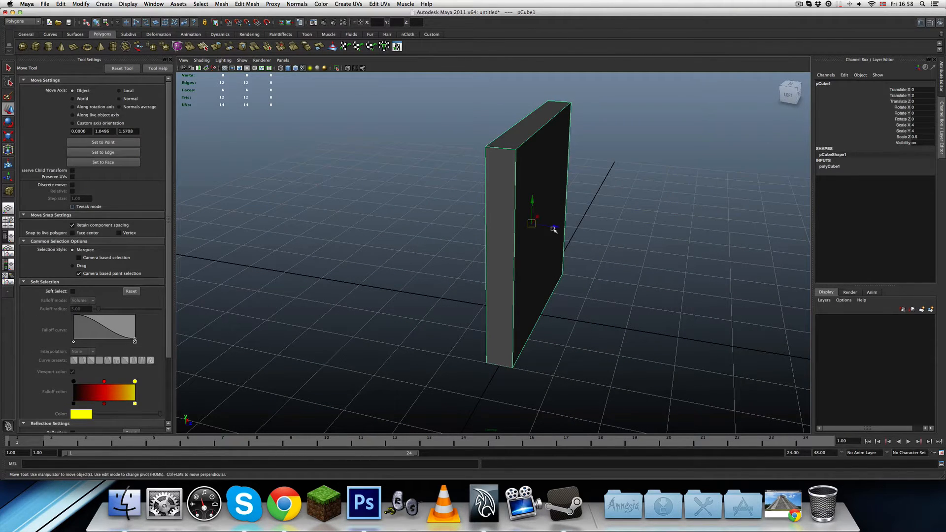
pyautogui.moveTo(556, 229); pyautogui.dragTo(567, 232)
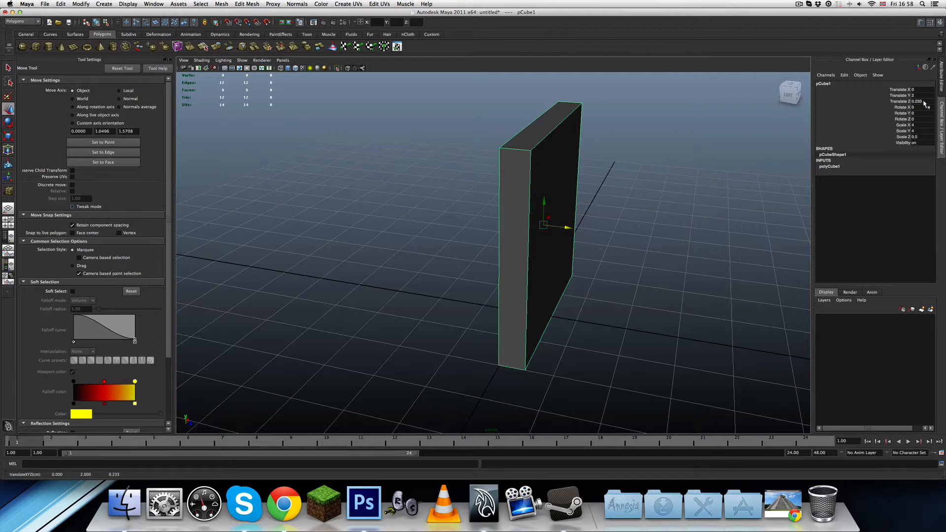
pyautogui.moveTo(570, 232); pyautogui.dragTo(565, 229)
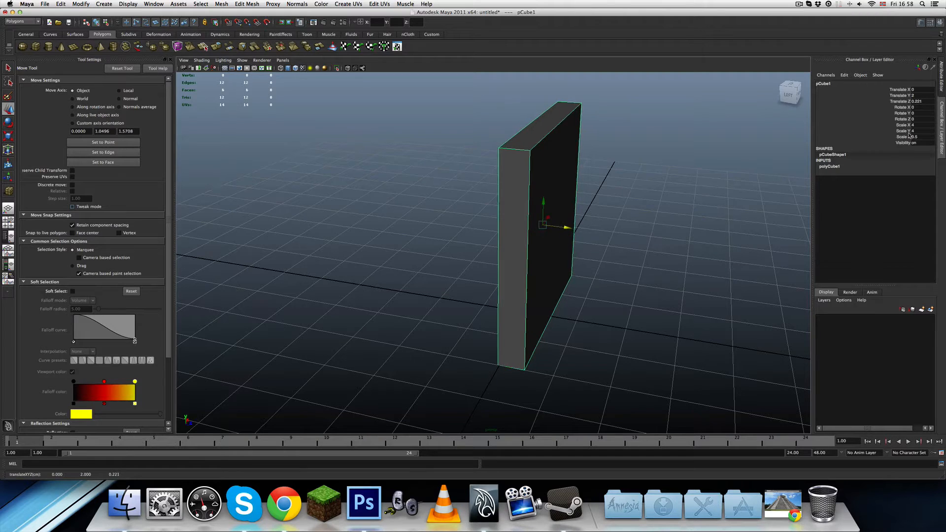
pyautogui.click(931, 104)
pyautogui.write('5')
pyautogui.press('Return')
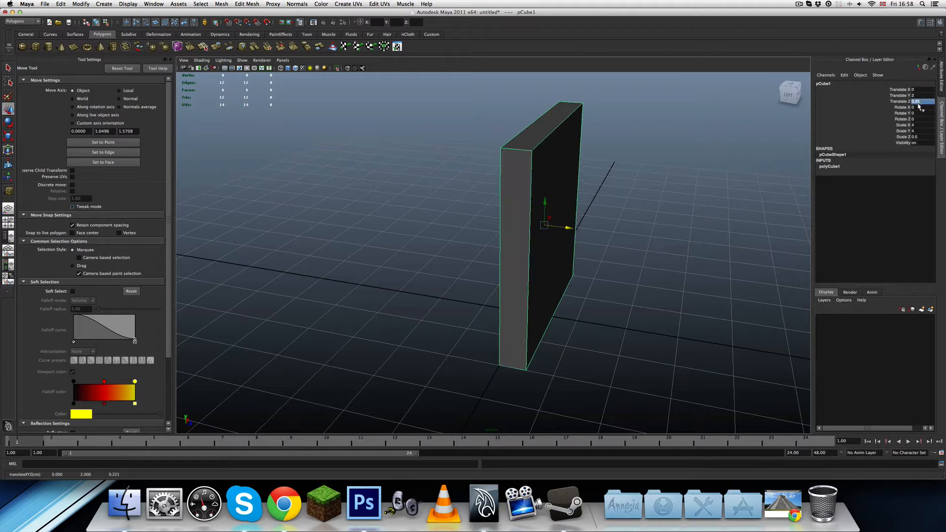
# Step: Examine the slab's alignment with the grid axes from the side and the front
pyautogui.click(581, 348)
pyautogui.scroll(10, 572, 353)
pyautogui.scroll(-6, 574, 343)
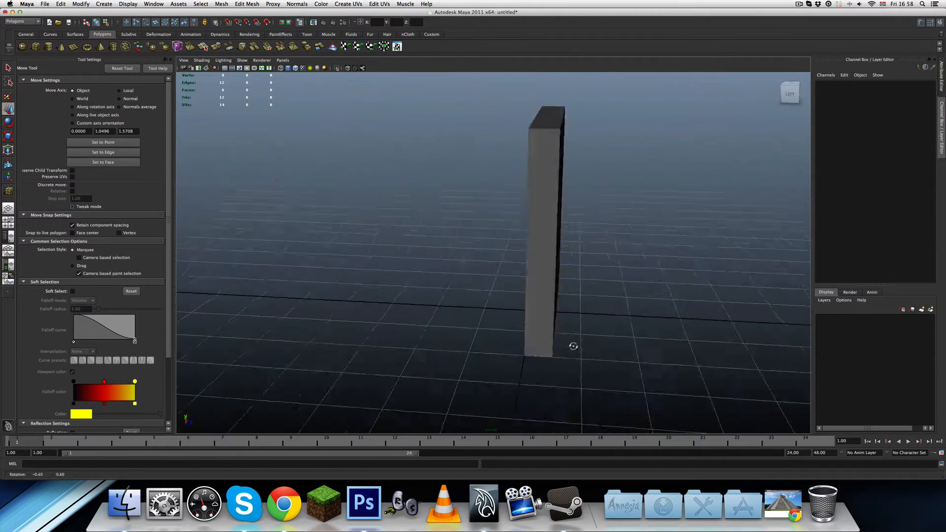
pyautogui.click(543, 352)
pyautogui.moveTo(544, 352)
pyautogui.keyDown('alt'); pyautogui.mouseDown()
pyautogui.moveTo(598, 321)
pyautogui.moveTo(595, 312)
pyautogui.moveTo(535, 355)
pyautogui.mouseUp(); pyautogui.keyUp('alt')
pyautogui.keyDown('alt'); pyautogui.moveTo(569, 304); pyautogui.dragTo(485, 274); pyautogui.keyUp('alt')
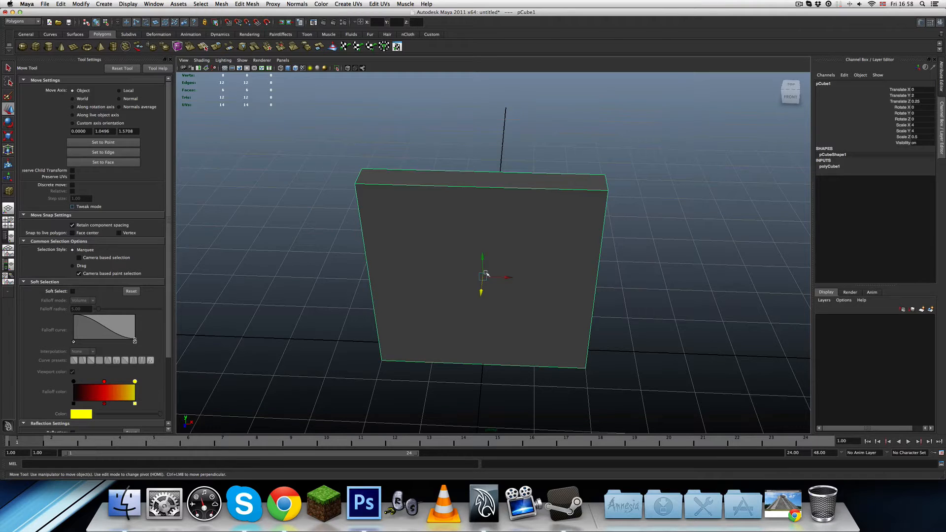
pyautogui.keyDown('alt'); pyautogui.moveTo(460, 296); pyautogui.dragTo(486, 292); pyautogui.keyUp('alt')
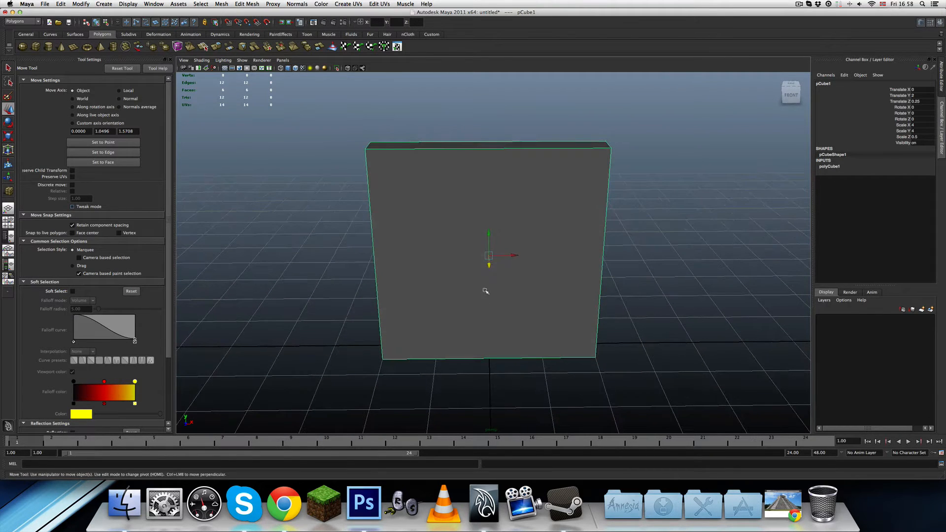
# Step: Delete the slab's back face and its bottom face
pyautogui.keyDown('alt'); pyautogui.moveTo(484, 254); pyautogui.dragTo(615, 280); pyautogui.keyUp('alt')
pyautogui.moveTo(573, 242); pyautogui.dragTo(570, 253, button='right')
pyautogui.click(586, 255)
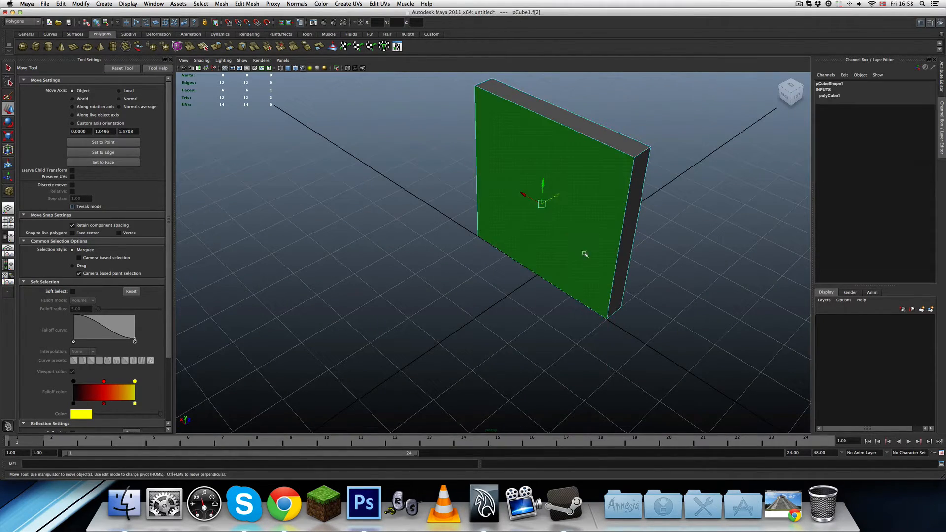
pyautogui.press('Delete')
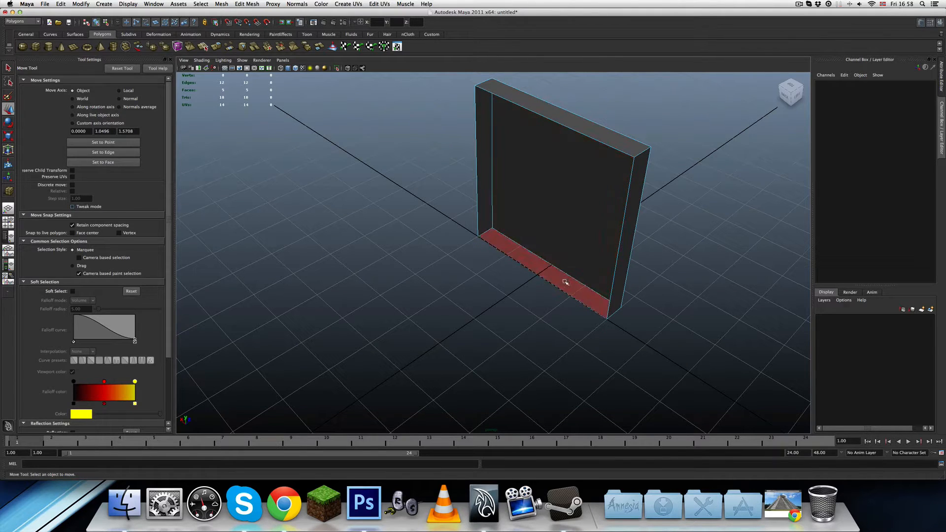
pyautogui.click(566, 281)
pyautogui.press('Delete')
pyautogui.keyDown('alt'); pyautogui.moveTo(576, 267); pyautogui.dragTo(510, 214); pyautogui.keyUp('alt')
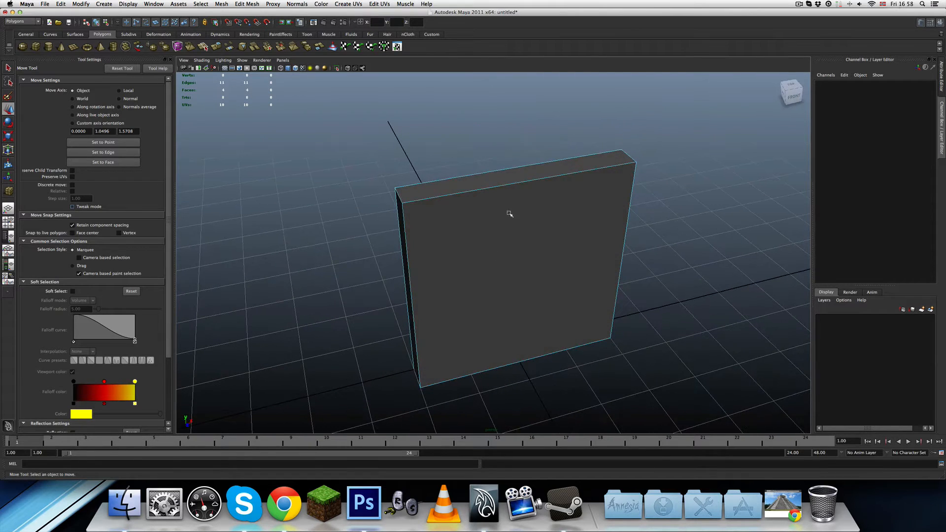
# Step: Subdivide the slab's front face into a 4 by 4 grid by applying Add Divisions twice
pyautogui.click(472, 178)
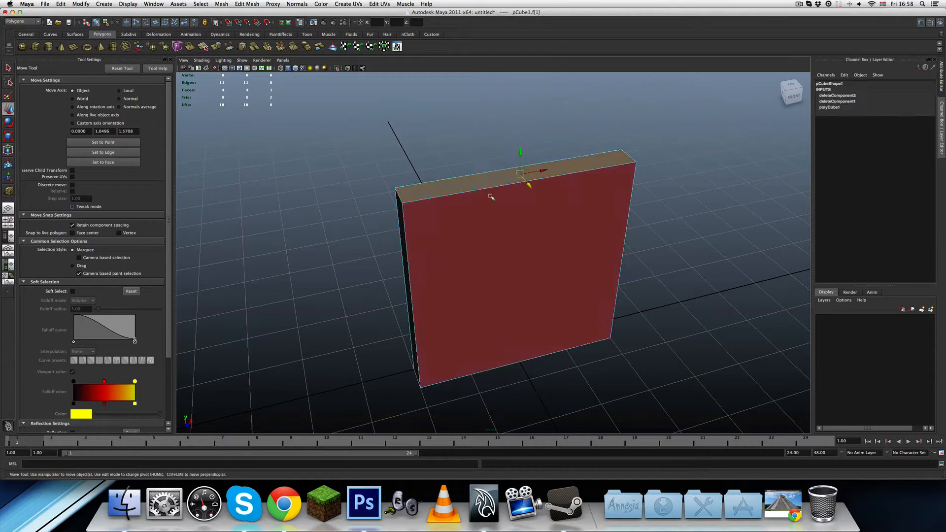
pyautogui.click(616, 295)
pyautogui.keyDown('alt'); pyautogui.moveTo(613, 327); pyautogui.dragTo(463, 179); pyautogui.keyUp('alt')
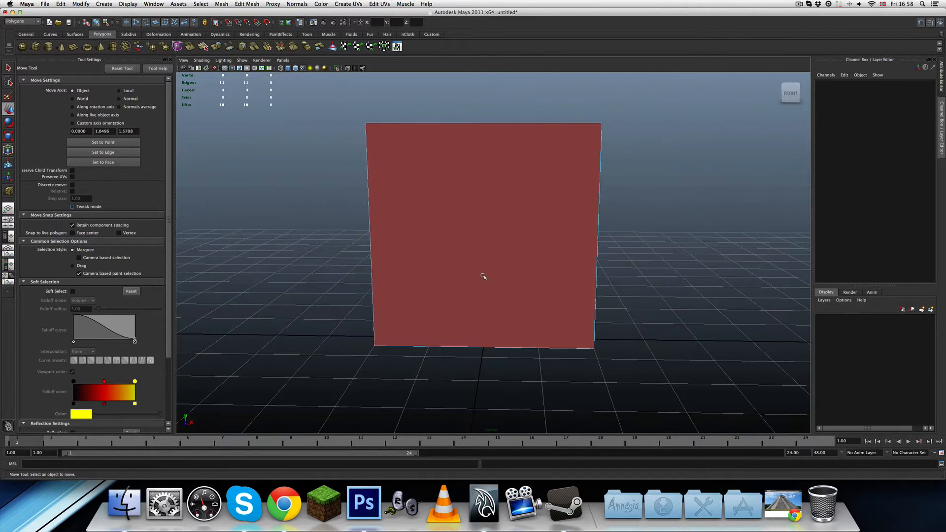
pyautogui.click(488, 239)
pyautogui.keyDown('alt'); pyautogui.moveTo(437, 214); pyautogui.dragTo(439, 221); pyautogui.keyUp('alt')
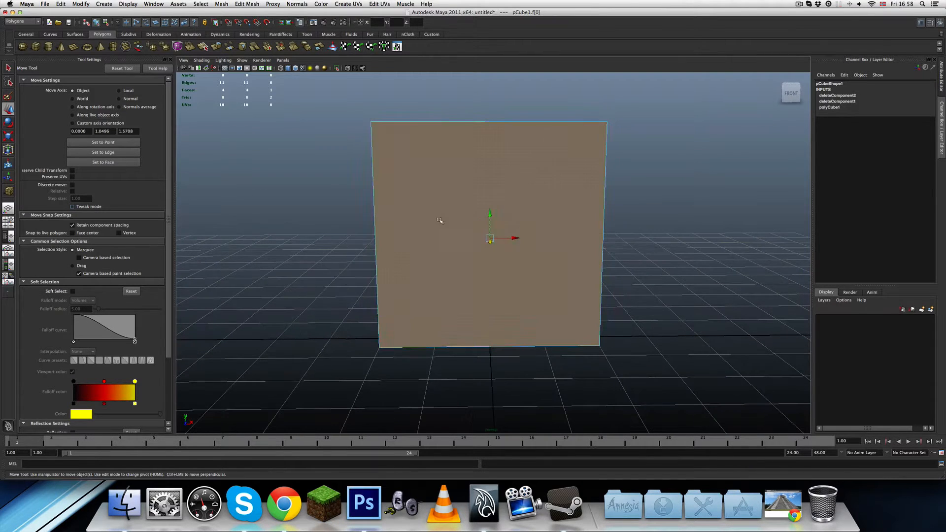
pyautogui.click(238, 4)
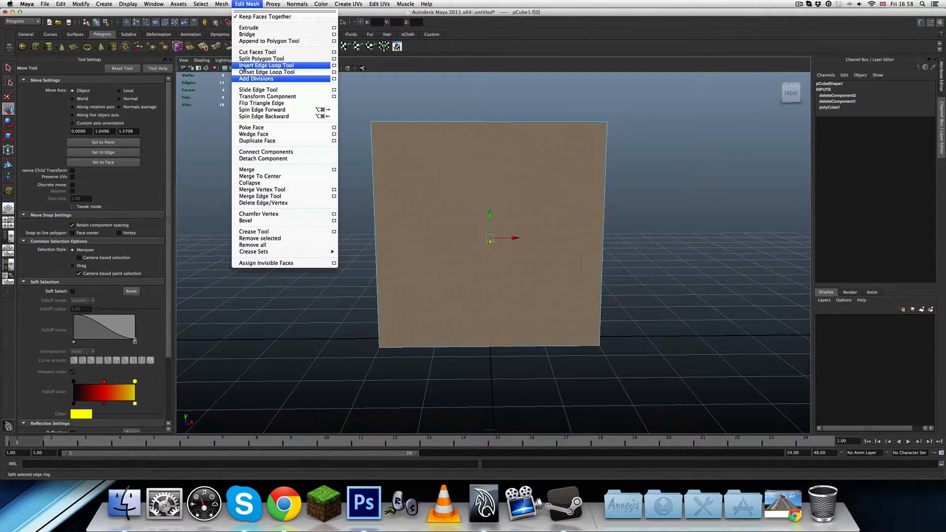
pyautogui.click(251, 82)
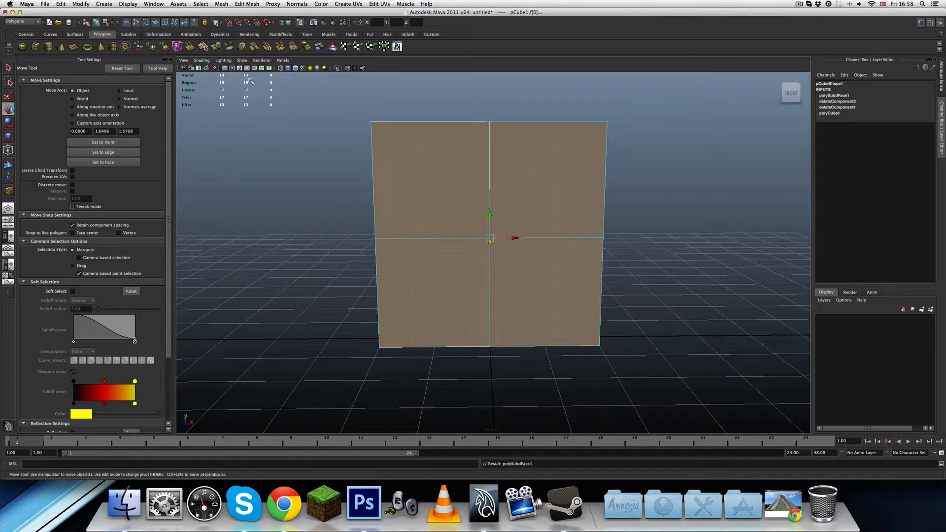
pyautogui.click(246, 3)
pyautogui.click(257, 80)
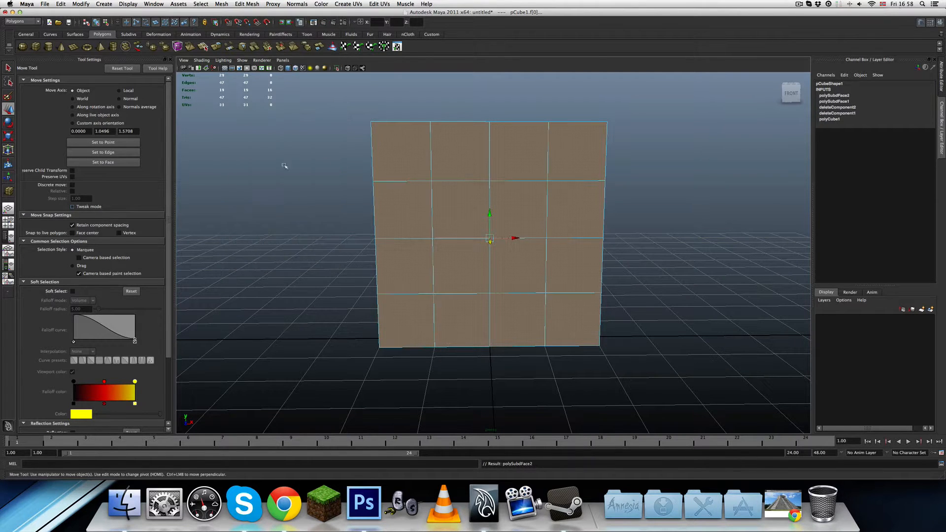
pyautogui.click(266, 242)
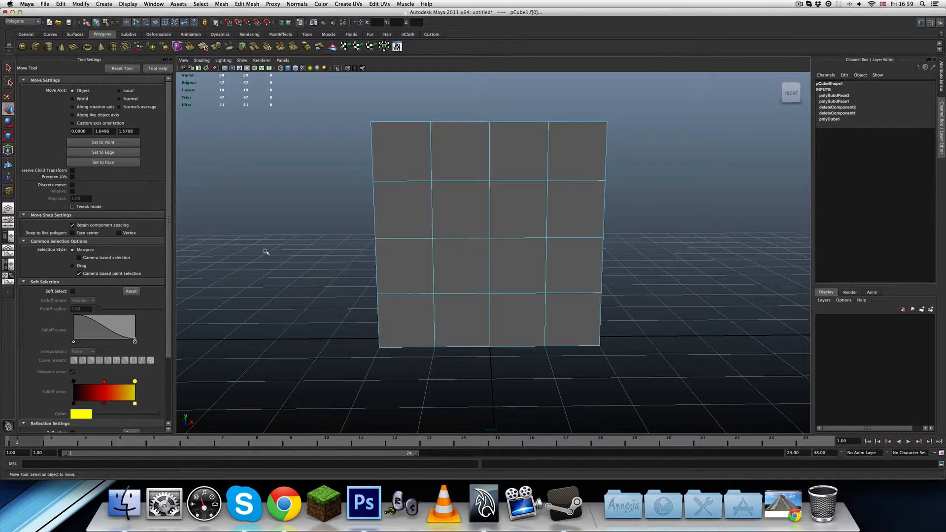
# Step: Select the six front faces in the two middle columns of the lower three rows, and clear the selection
pyautogui.scroll(6, 391, 289)
pyautogui.click(454, 178)
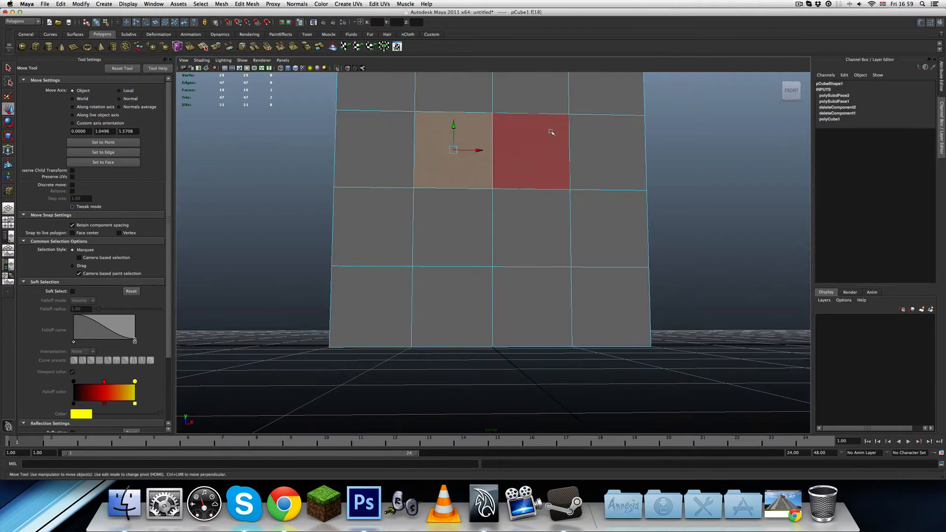
pyautogui.keyDown('shift'); pyautogui.click(549, 135); pyautogui.keyUp('shift')
pyautogui.keyDown('shift'); pyautogui.click(530, 230); pyautogui.keyUp('shift')
pyautogui.keyDown('shift'); pyautogui.click(467, 244); pyautogui.keyUp('shift')
pyautogui.keyDown('shift'); pyautogui.click(454, 304); pyautogui.keyUp('shift')
pyautogui.keyDown('shift'); pyautogui.click(526, 311); pyautogui.keyUp('shift')
pyautogui.moveTo(497, 163)
pyautogui.keyDown('alt'); pyautogui.mouseDown()
pyautogui.moveTo(494, 152)
pyautogui.moveTo(498, 179)
pyautogui.mouseUp(); pyautogui.keyUp('alt')
pyautogui.scroll(-5, 508, 217)
pyautogui.keyDown('alt'); pyautogui.moveTo(524, 266); pyautogui.dragTo(523, 264); pyautogui.keyUp('alt')
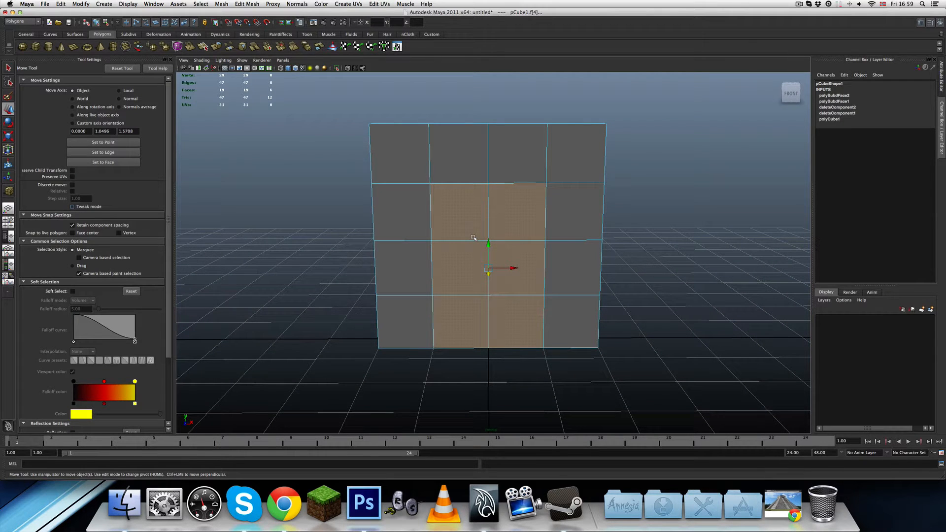
pyautogui.keyDown('alt'); pyautogui.moveTo(484, 233); pyautogui.dragTo(543, 246); pyautogui.keyUp('alt')
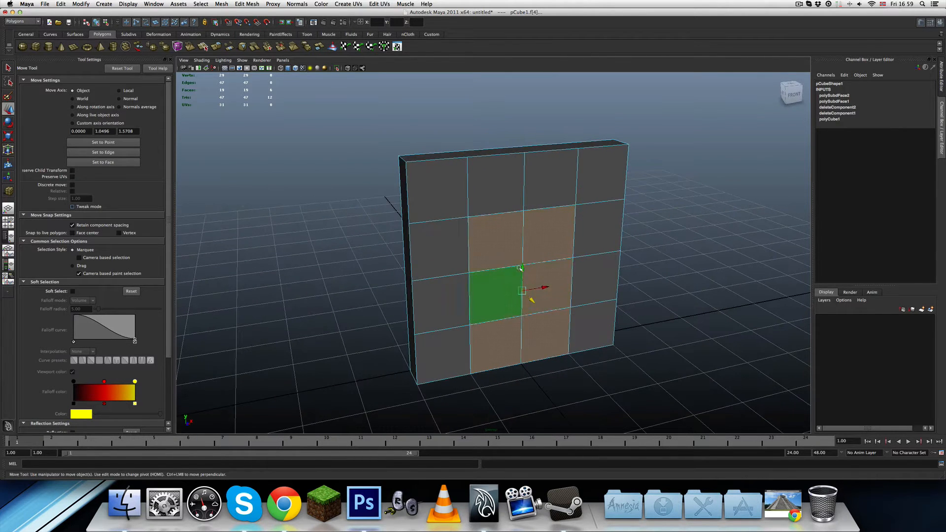
pyautogui.click(341, 251)
pyautogui.keyDown('alt'); pyautogui.moveTo(624, 366); pyautogui.dragTo(609, 353); pyautogui.keyUp('alt')
pyautogui.keyDown('alt'); pyautogui.moveTo(608, 353); pyautogui.dragTo(585, 341, button='right'); pyautogui.keyUp('alt')
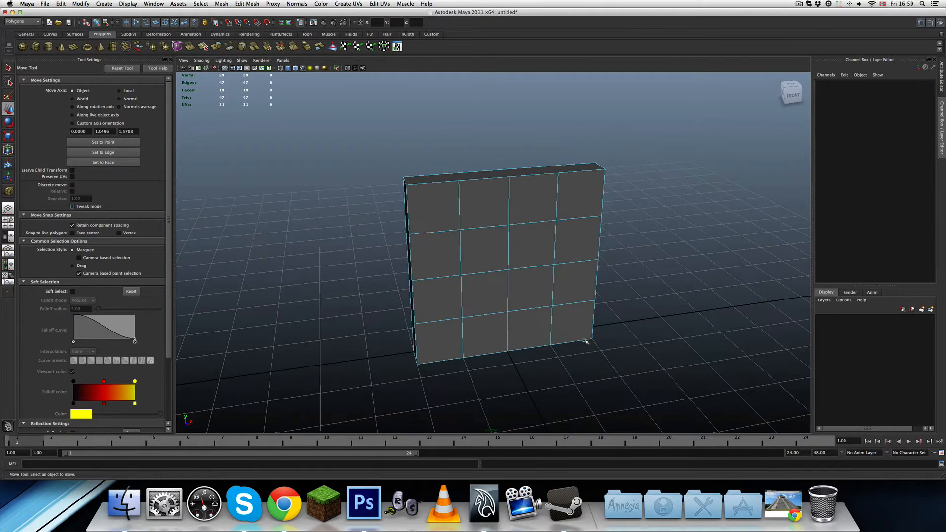
# Step: Turn on Reflection across the X axis for the Move tool and test it by moving the front face's left inner vertical edge line
pyautogui.keyDown('alt'); pyautogui.moveTo(585, 341); pyautogui.dragTo(526, 321); pyautogui.keyUp('alt')
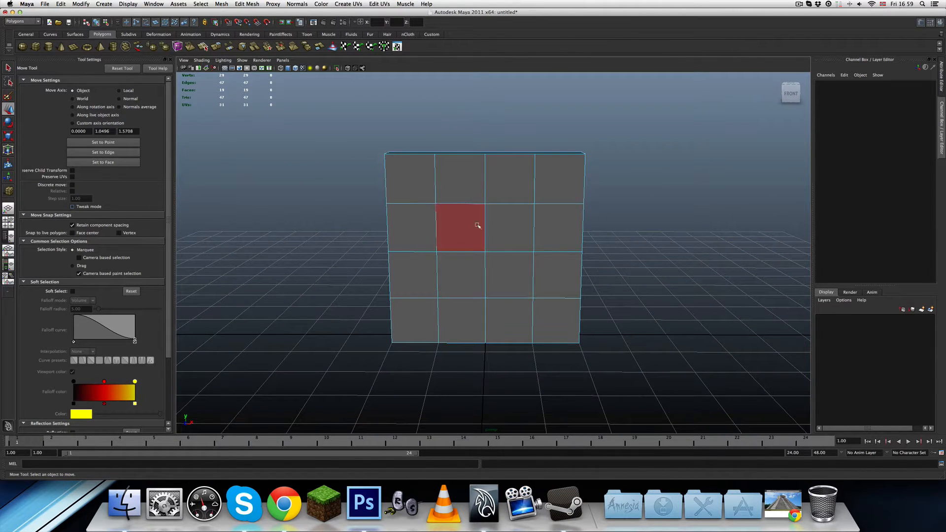
pyautogui.keyDown('alt'); pyautogui.moveTo(480, 231); pyautogui.dragTo(508, 242); pyautogui.keyUp('alt')
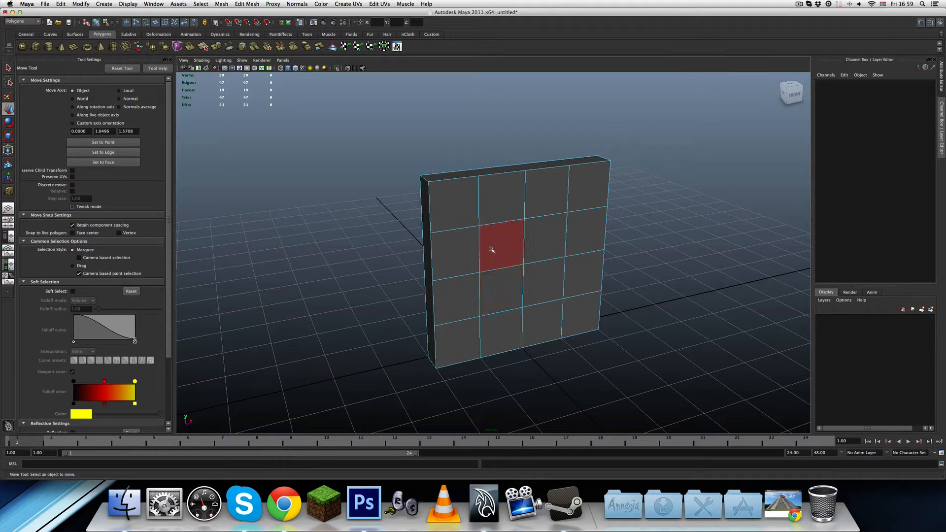
pyautogui.moveTo(492, 250); pyautogui.dragTo(486, 239, button='right')
pyautogui.click(481, 245)
pyautogui.keyDown('alt'); pyautogui.moveTo(526, 254); pyautogui.dragTo(271, 273); pyautogui.keyUp('alt')
pyautogui.scroll(-3, 75, 335)
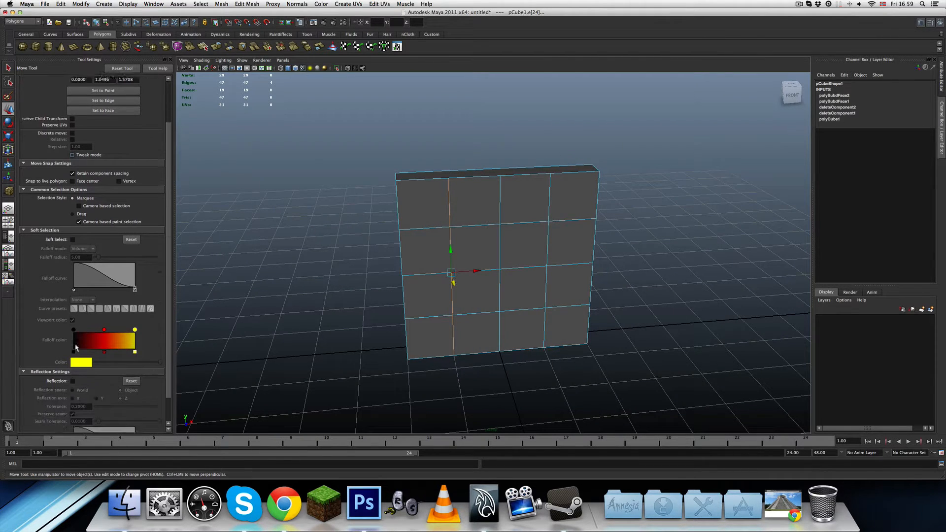
pyautogui.click(74, 384)
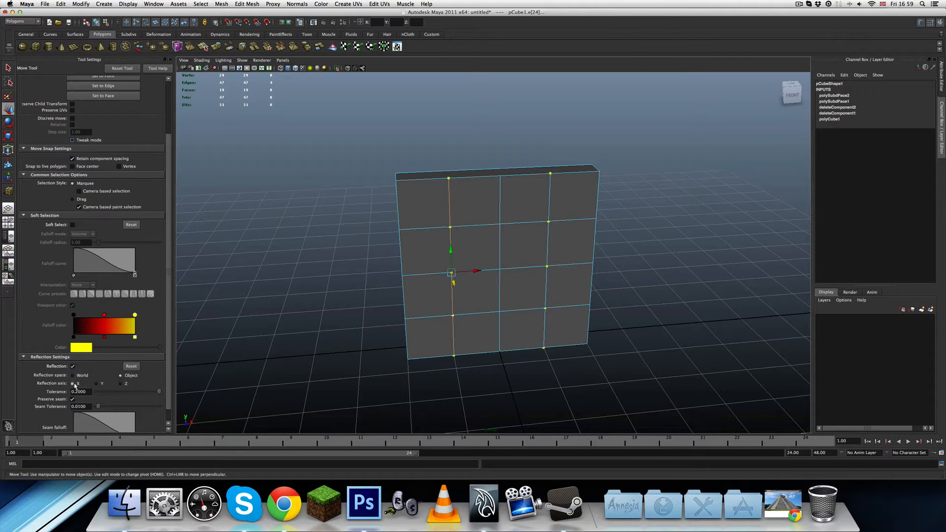
pyautogui.moveTo(476, 271); pyautogui.dragTo(449, 296)
pyautogui.hotkey('ctrl', 'z')
# Step: Try scaling up the square edge outline around the front face's four central faces, by a factor of about 1.38
pyautogui.doubleClick(470, 314)
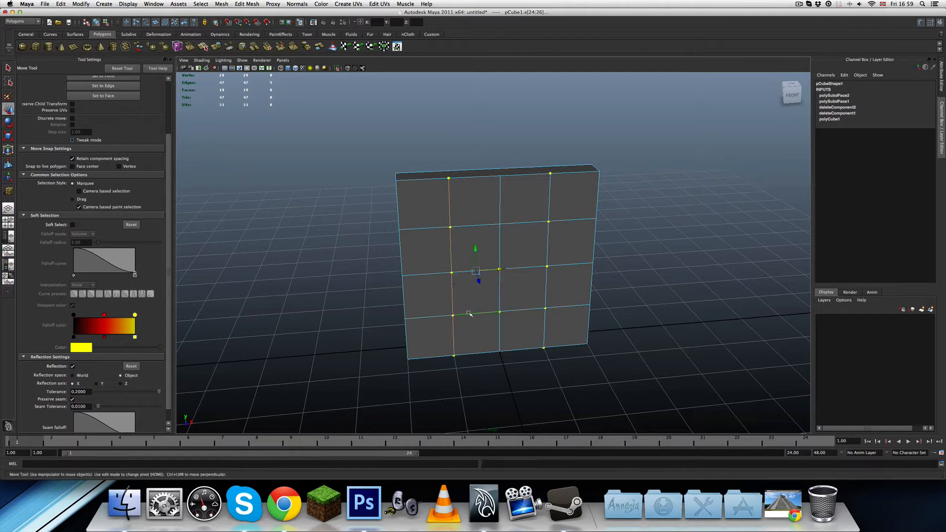
pyautogui.keyDown('shift'); pyautogui.doubleClick(548, 237); pyautogui.keyUp('shift')
pyautogui.keyDown('ctrl'); pyautogui.click(566, 307); pyautogui.keyUp('ctrl')
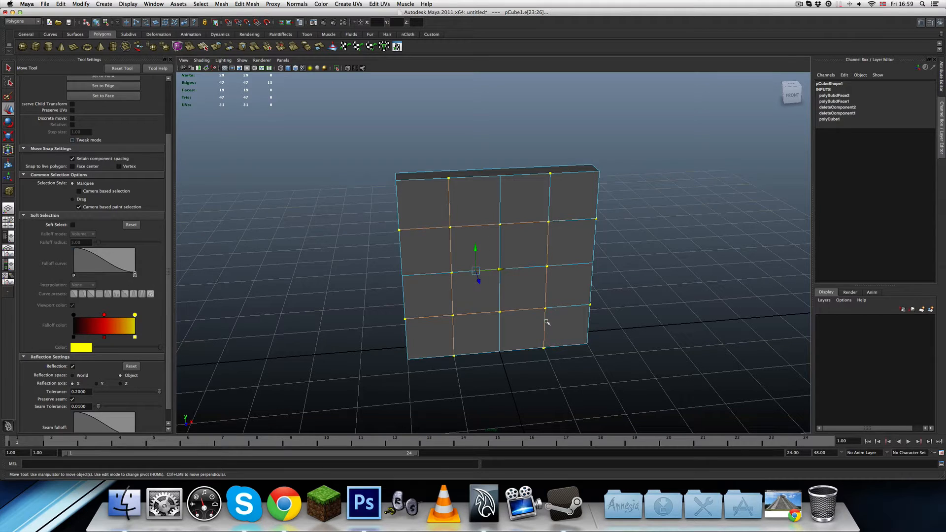
pyautogui.keyDown('ctrl'); pyautogui.click(452, 327); pyautogui.keyUp('ctrl')
pyautogui.keyDown('ctrl'); pyautogui.click(449, 237); pyautogui.keyUp('ctrl')
pyautogui.click(500, 270)
pyautogui.press('r')
pyautogui.moveTo(500, 270); pyautogui.dragTo(526, 261)
pyautogui.keyDown('alt'); pyautogui.moveTo(527, 261); pyautogui.dragTo(510, 285); pyautogui.keyUp('alt')
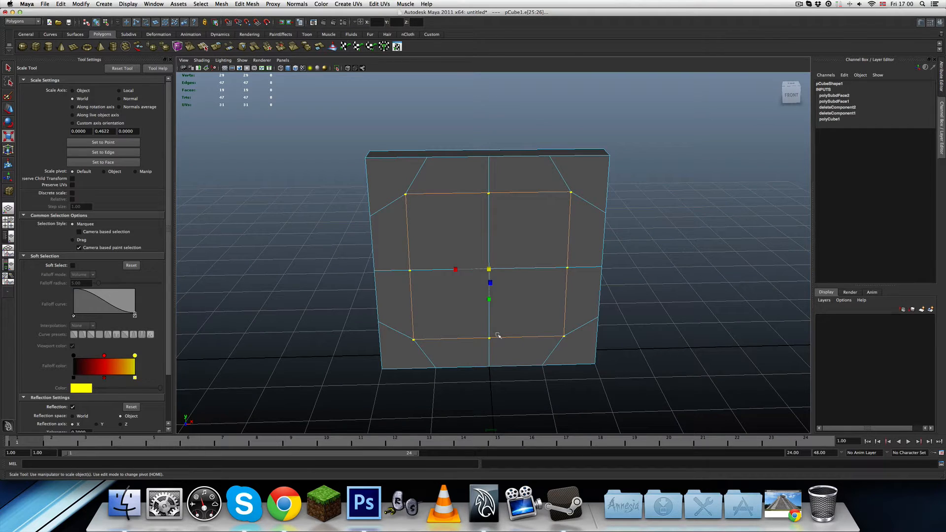
pyautogui.hotkey('ctrl', 'z')
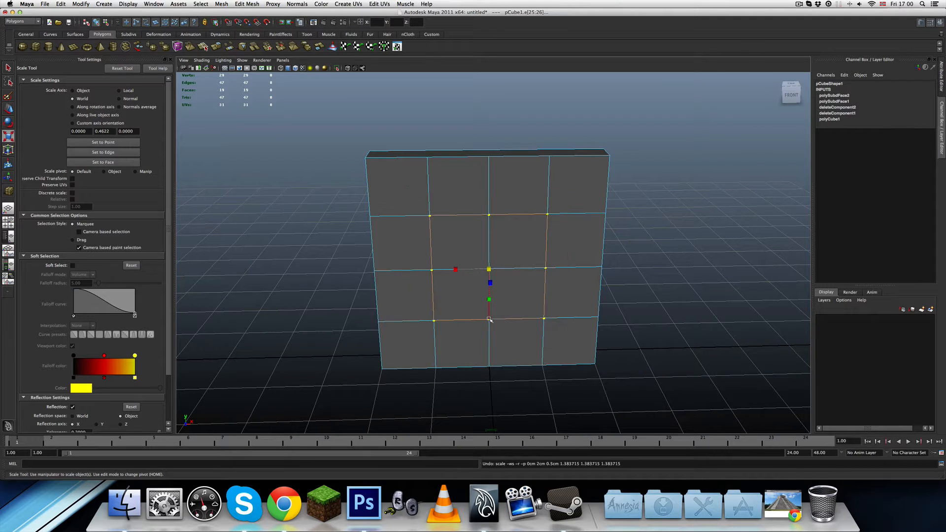
pyautogui.click(670, 321)
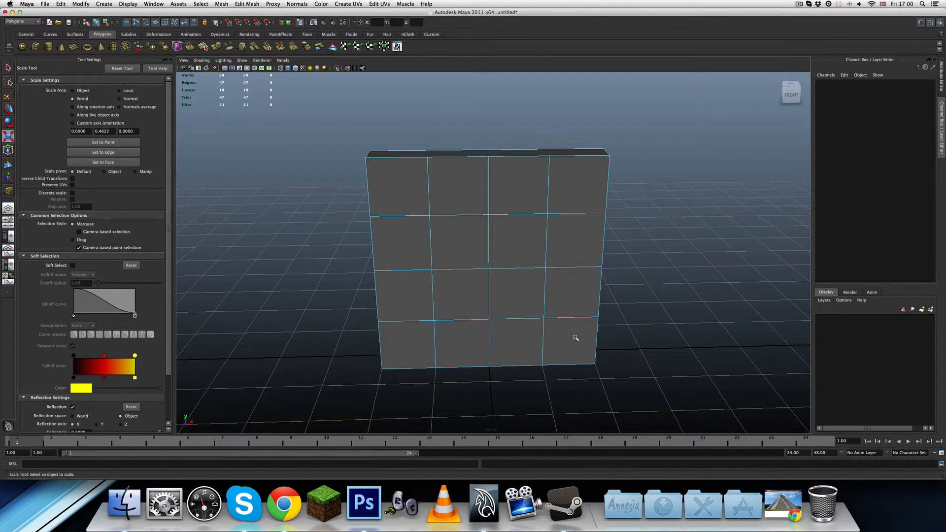
# Step: Try a Bevel on the whole slab while its top face is still in place
pyautogui.keyDown('alt'); pyautogui.moveTo(498, 335); pyautogui.dragTo(471, 272); pyautogui.keyUp('alt')
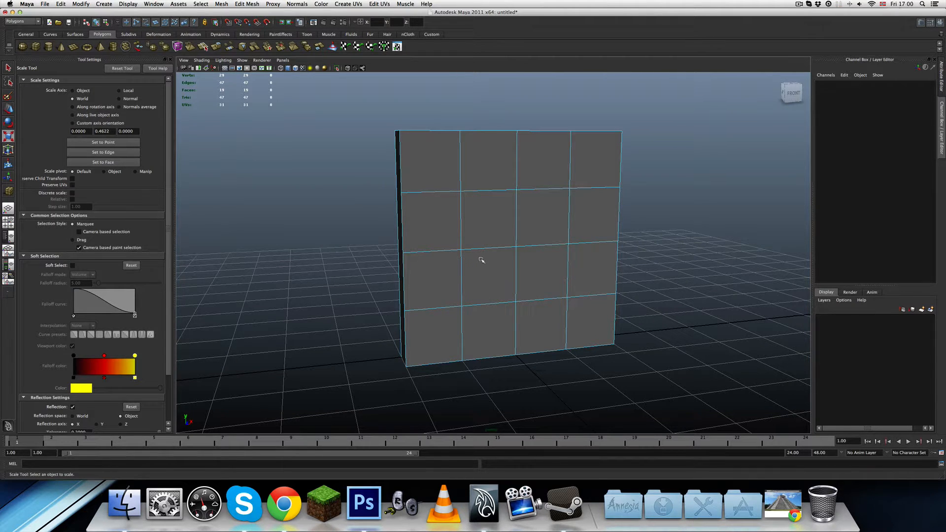
pyautogui.moveTo(484, 260)
pyautogui.keyDown('alt'); pyautogui.mouseDown()
pyautogui.moveTo(485, 268)
pyautogui.moveTo(474, 252)
pyautogui.mouseUp(); pyautogui.keyUp('alt')
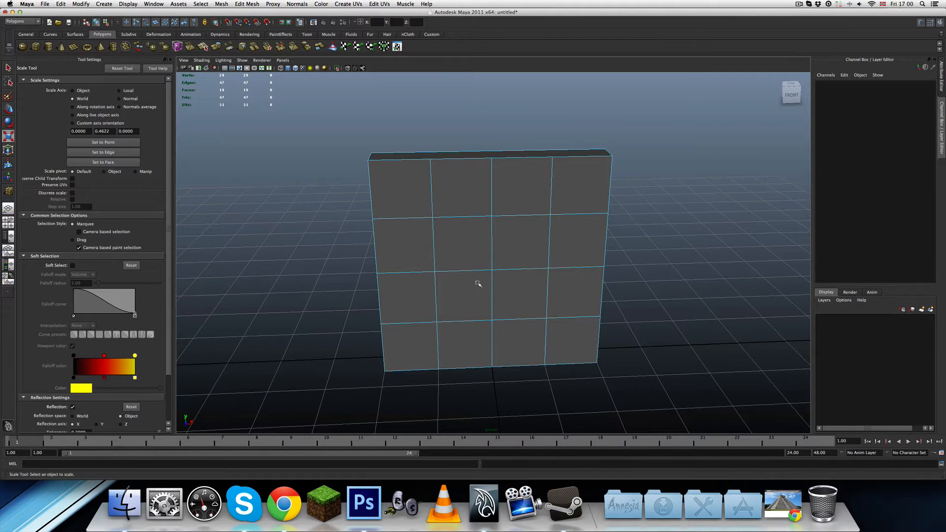
pyautogui.keyDown('alt'); pyautogui.moveTo(442, 243); pyautogui.dragTo(450, 241); pyautogui.keyUp('alt')
pyautogui.moveTo(514, 240); pyautogui.dragTo(542, 232, button='right')
pyautogui.click(492, 248)
pyautogui.click(297, 3)
pyautogui.moveTo(246, 4)
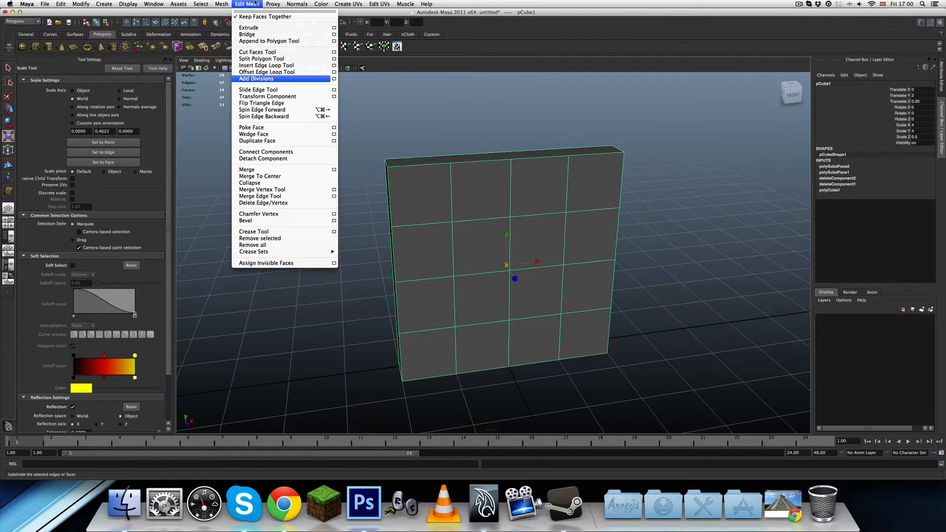
pyautogui.click(245, 220)
pyautogui.click(367, 279)
# Step: Examine the bevelled slab's outer edges and added edge lines from the front and at an angle
pyautogui.keyDown('alt'); pyautogui.moveTo(367, 280); pyautogui.dragTo(503, 237); pyautogui.keyUp('alt')
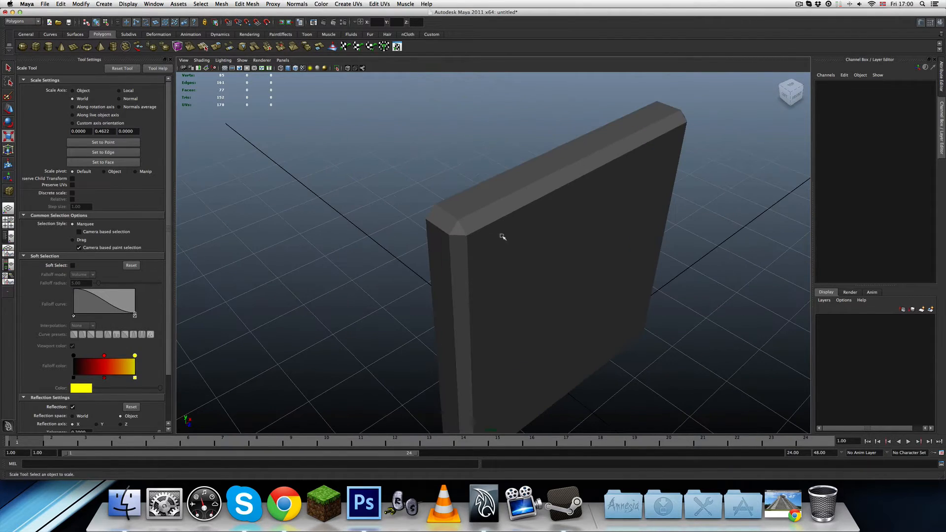
pyautogui.click(450, 236)
pyautogui.keyDown('alt'); pyautogui.moveTo(384, 308); pyautogui.dragTo(345, 288); pyautogui.keyUp('alt')
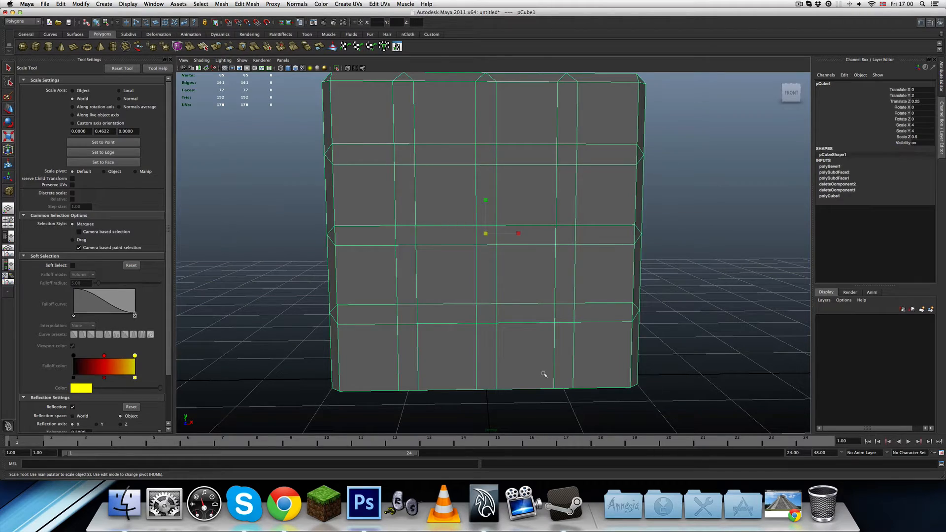
pyautogui.click(651, 256)
pyautogui.keyDown('alt'); pyautogui.moveTo(338, 281); pyautogui.dragTo(437, 281); pyautogui.keyUp('alt')
pyautogui.click(615, 277)
pyautogui.keyDown('alt'); pyautogui.moveTo(616, 277); pyautogui.dragTo(503, 279); pyautogui.keyUp('alt')
pyautogui.click(621, 250)
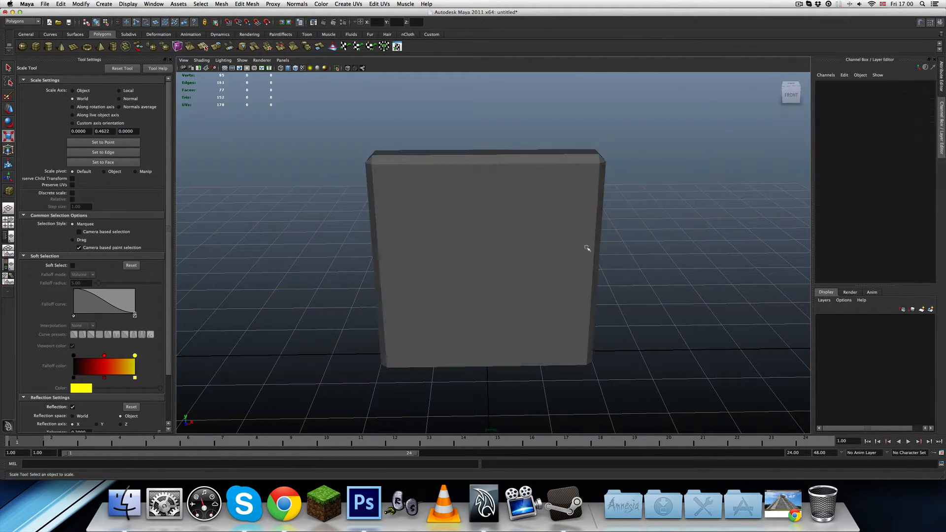
pyautogui.keyDown('alt'); pyautogui.moveTo(585, 250); pyautogui.dragTo(502, 212); pyautogui.keyUp('alt')
pyautogui.scroll(-4, 505, 218)
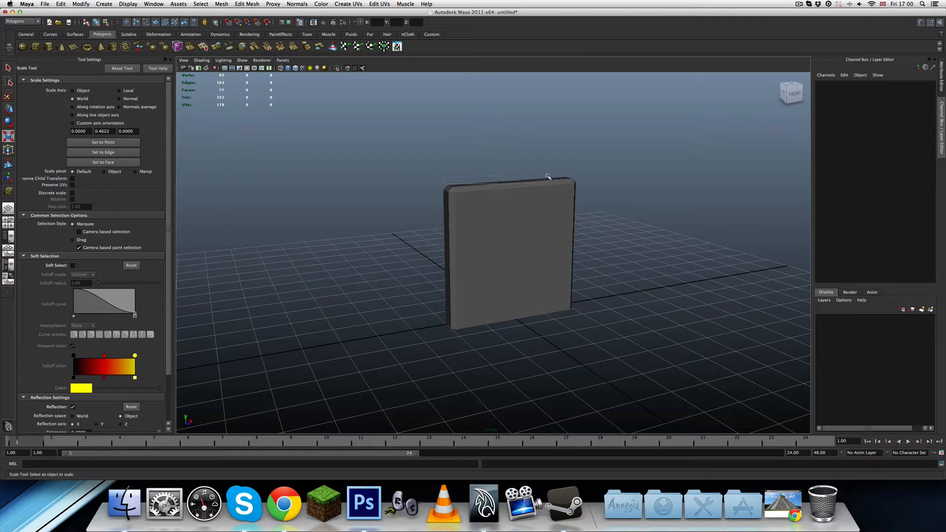
pyautogui.moveTo(578, 179); pyautogui.dragTo(574, 179)
pyautogui.click(348, 191)
# Step: Inspect the bevelled upper left corner of the slab at close range
pyautogui.keyDown('alt'); pyautogui.moveTo(451, 273); pyautogui.dragTo(419, 206); pyautogui.keyUp('alt')
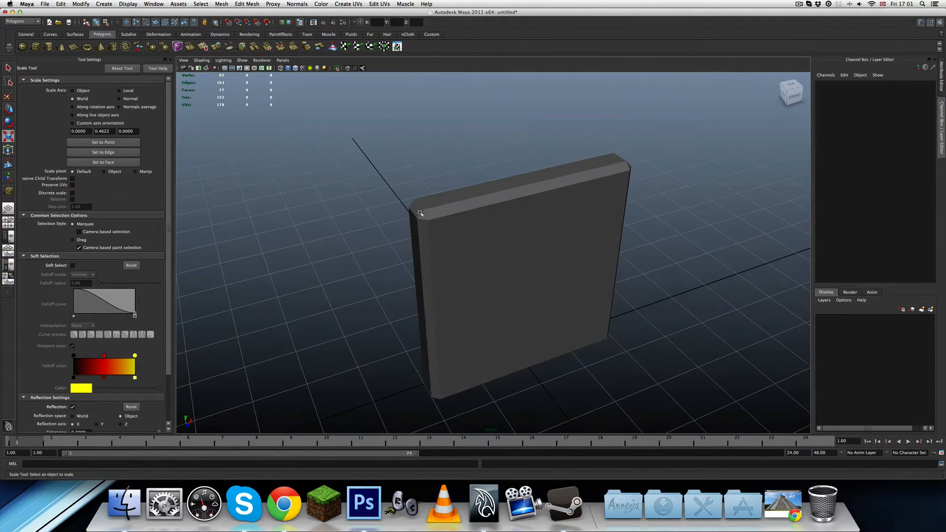
pyautogui.click(420, 213)
pyautogui.scroll(6, 429, 210)
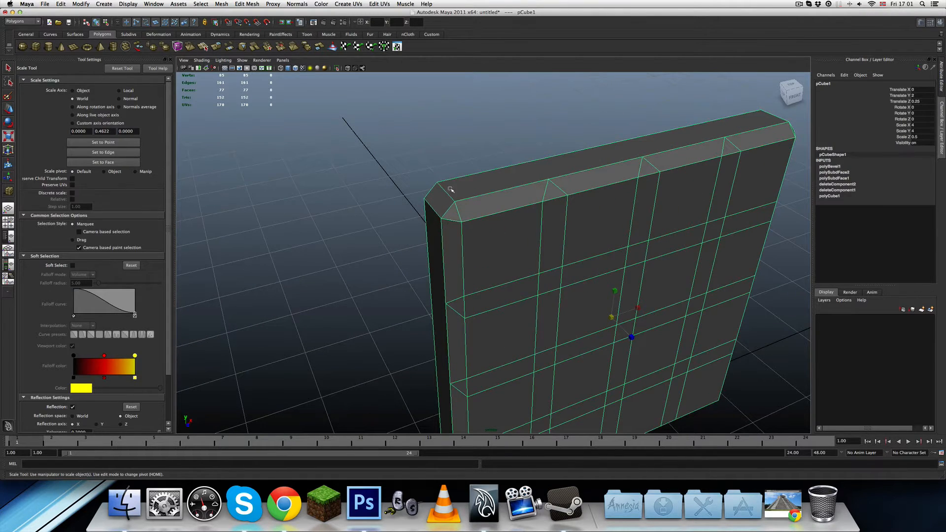
pyautogui.keyDown('alt'); pyautogui.moveTo(439, 212); pyautogui.dragTo(461, 211); pyautogui.keyUp('alt')
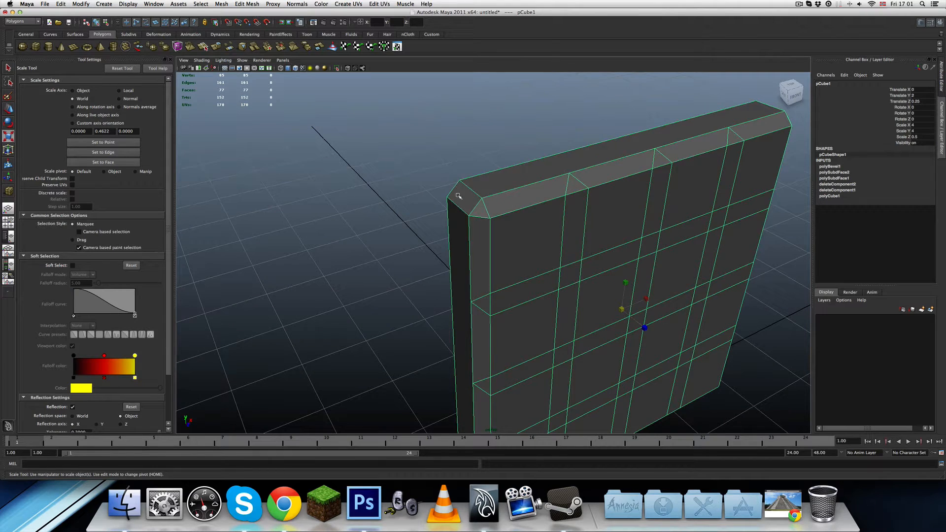
pyautogui.scroll(10, 490, 197)
pyautogui.scroll(4, 494, 212)
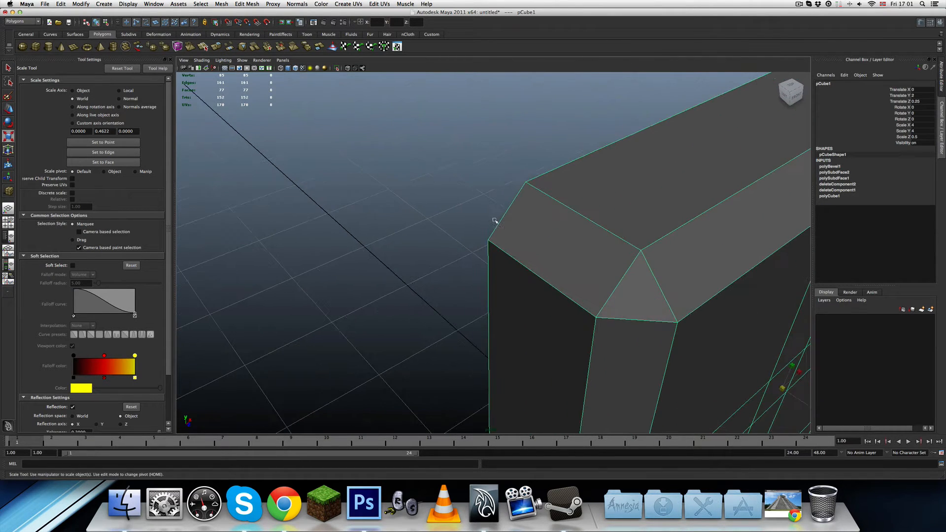
pyautogui.keyDown('alt'); pyautogui.moveTo(509, 223); pyautogui.dragTo(512, 229); pyautogui.keyUp('alt')
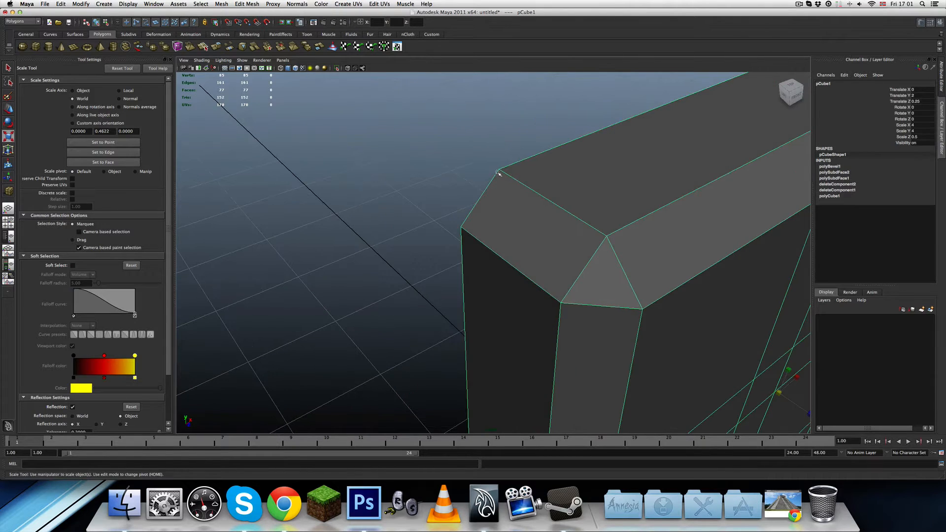
pyautogui.scroll(-15, 525, 235)
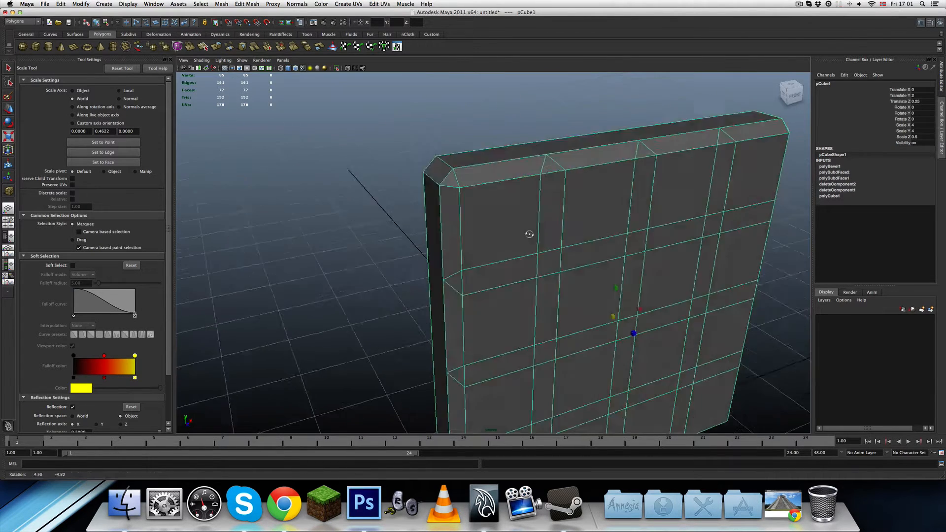
# Step: Undo the Bevel on the whole slab, keeping the 4 by 4 grid
pyautogui.press('super+z')
pyautogui.press('super+z')
pyautogui.press('super+z')
pyautogui.press('super+z')
pyautogui.press('super+z')
pyautogui.press('super+z')
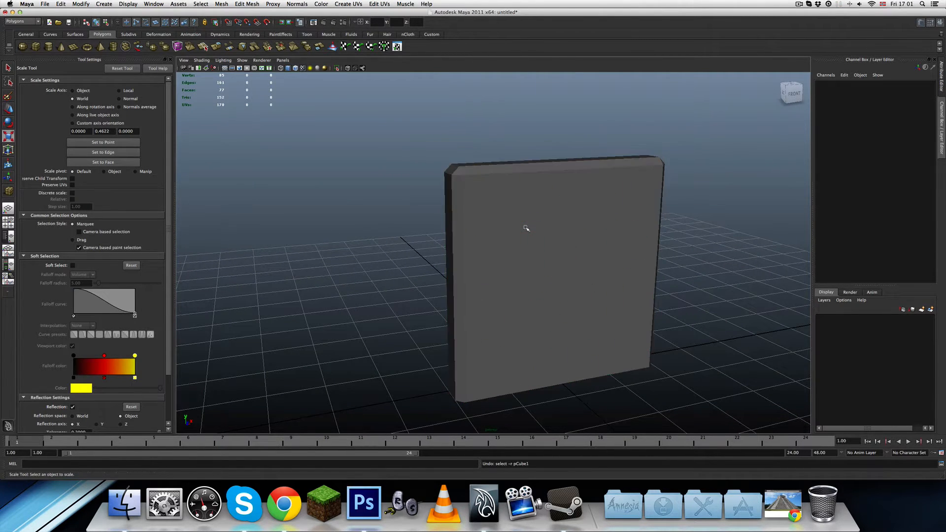
pyautogui.press('super+z')
pyautogui.press('super+z')
pyautogui.press('super+z')
pyautogui.press('super+z')
pyautogui.press('super+z')
pyautogui.press('super+z')
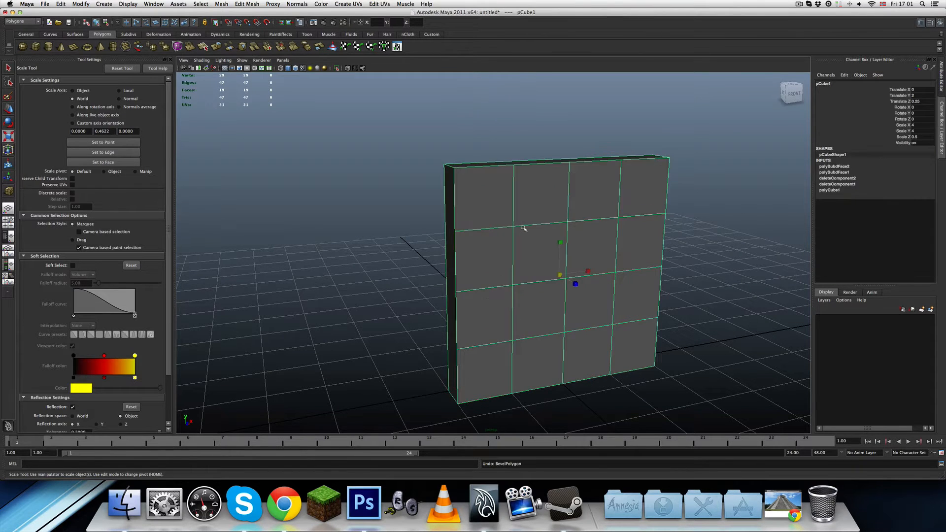
# Step: Delete the slab's top face
pyautogui.click(509, 256)
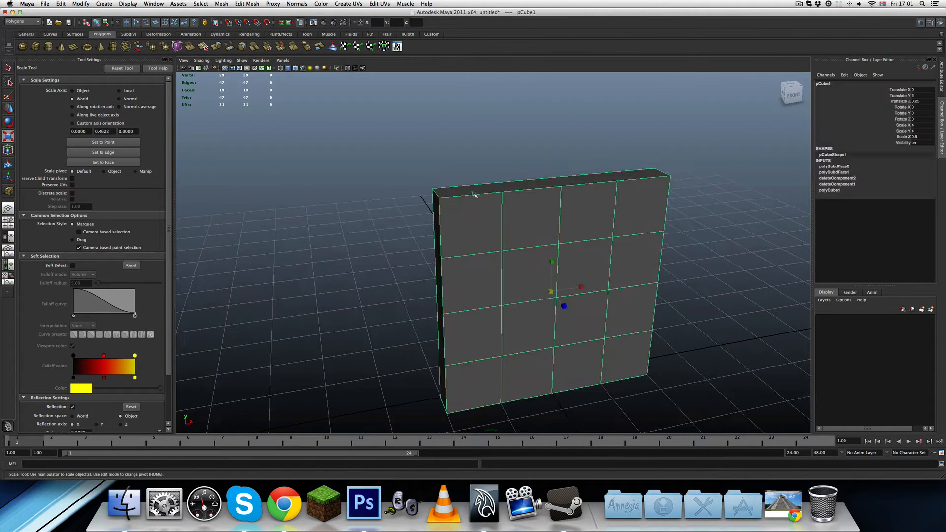
pyautogui.keyDown('alt'); pyautogui.moveTo(477, 201); pyautogui.dragTo(484, 217); pyautogui.keyUp('alt')
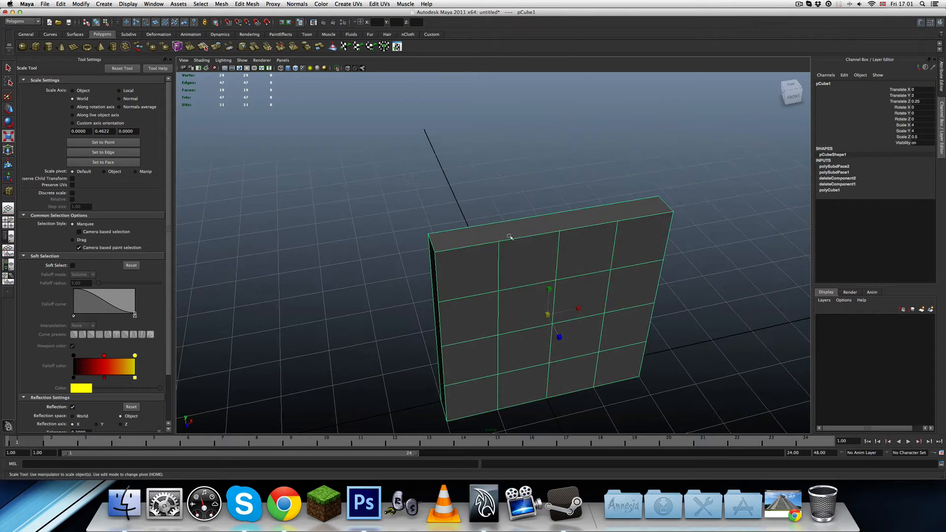
pyautogui.moveTo(501, 225); pyautogui.dragTo(504, 235, button='right')
pyautogui.click(504, 235)
pyautogui.press('Delete')
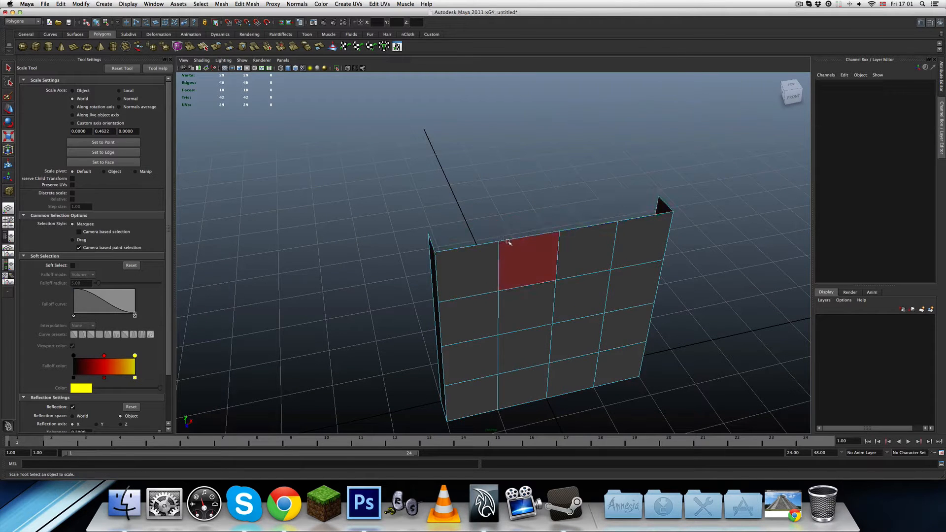
# Step: Bevel the whole open-topped slab and select it to show its new edge layout
pyautogui.scroll(-3, 515, 245)
pyautogui.moveTo(540, 266); pyautogui.dragTo(560, 258, button='right')
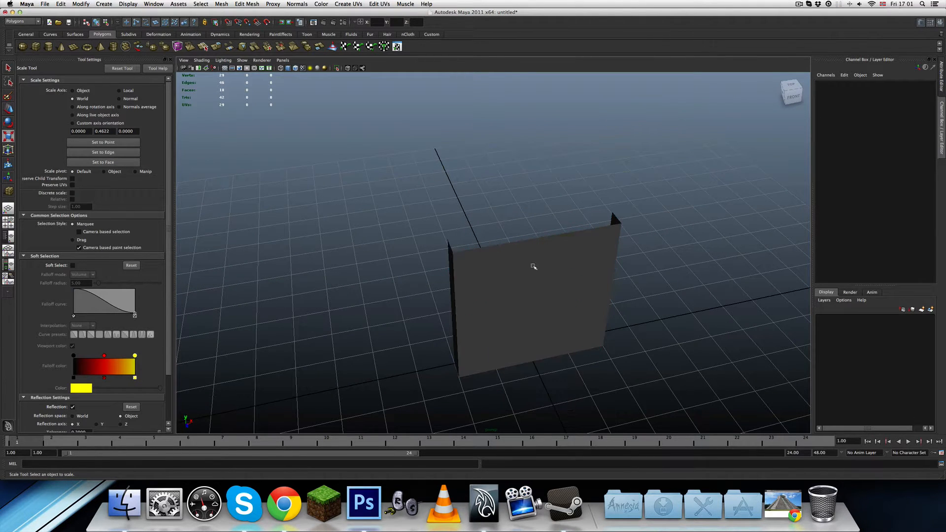
pyautogui.click(560, 321)
pyautogui.click(178, 4)
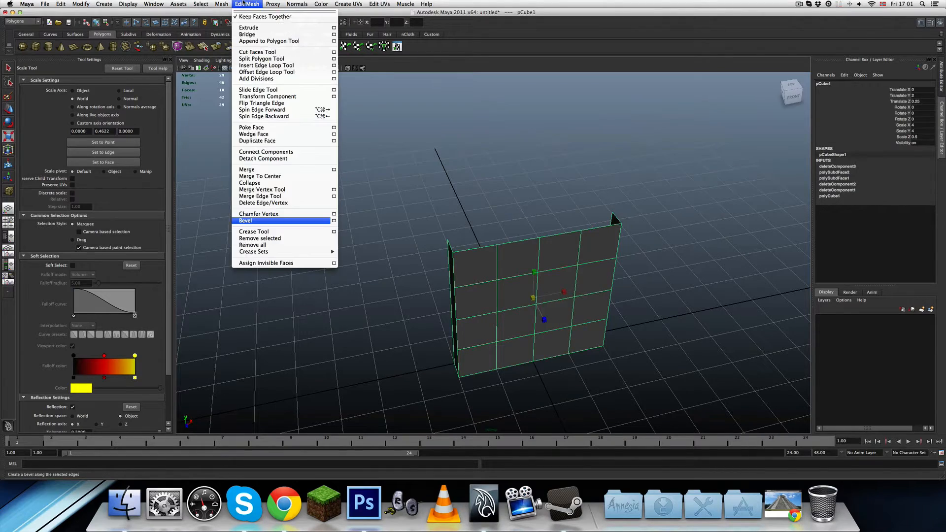
pyautogui.click(246, 215)
pyautogui.click(376, 323)
pyautogui.keyDown('alt'); pyautogui.moveTo(376, 323); pyautogui.dragTo(505, 304); pyautogui.keyUp('alt')
pyautogui.click(448, 298)
# Step: Delete the front faces in the five middle columns of the lower six rows to cut out the doorway
pyautogui.press('w')
pyautogui.scroll(4, 506, 298)
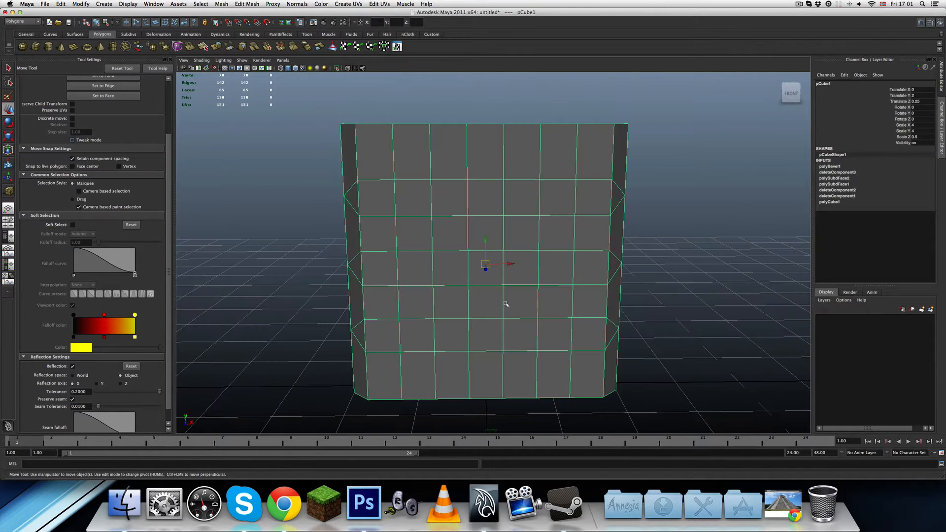
pyautogui.moveTo(481, 384); pyautogui.dragTo(480, 356, button='right')
pyautogui.keyDown('alt'); pyautogui.moveTo(480, 357); pyautogui.dragTo(479, 319); pyautogui.keyUp('alt')
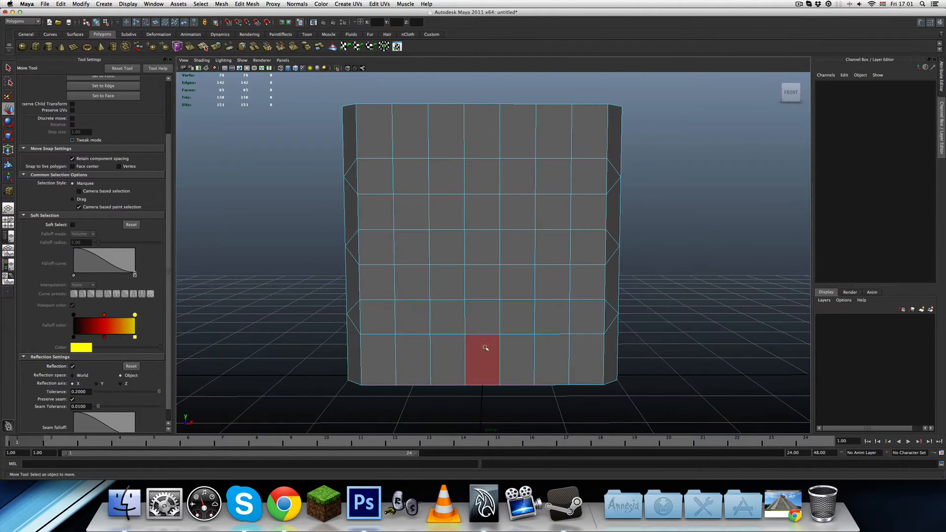
pyautogui.click(485, 367)
pyautogui.moveTo(412, 182); pyautogui.dragTo(525, 334)
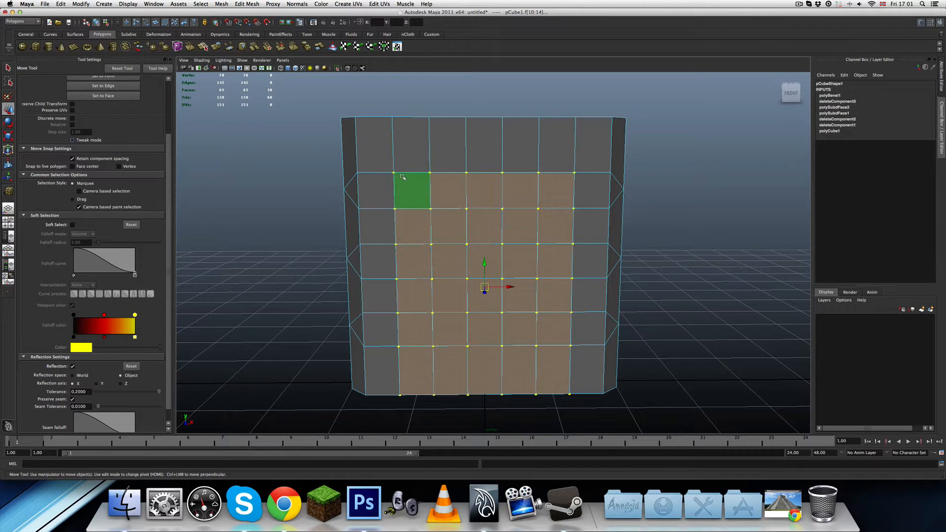
pyautogui.press('Delete')
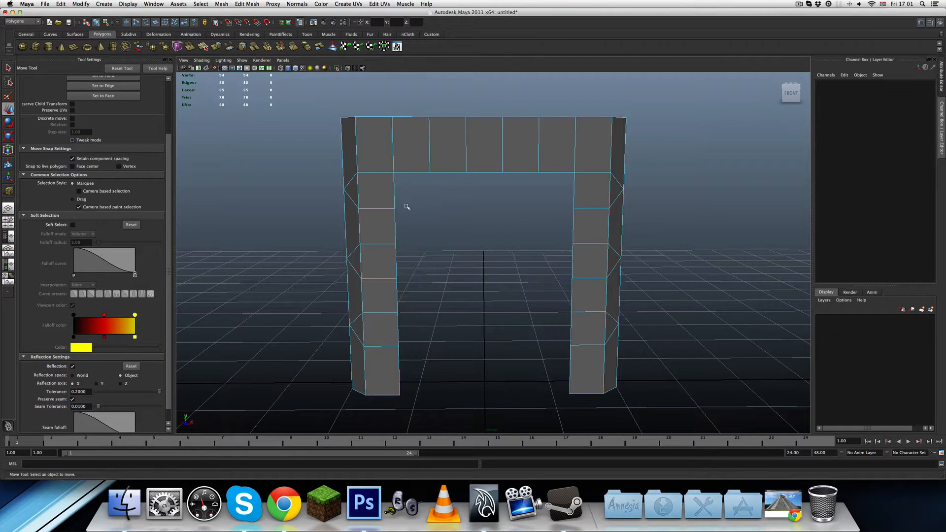
# Step: Select the inner vertical edges of both door posts with reflection on and move them slightly outward to widen the doorway
pyautogui.rightClick(381, 191)
pyautogui.doubleClick(395, 188)
pyautogui.click(410, 209)
pyautogui.click(395, 196)
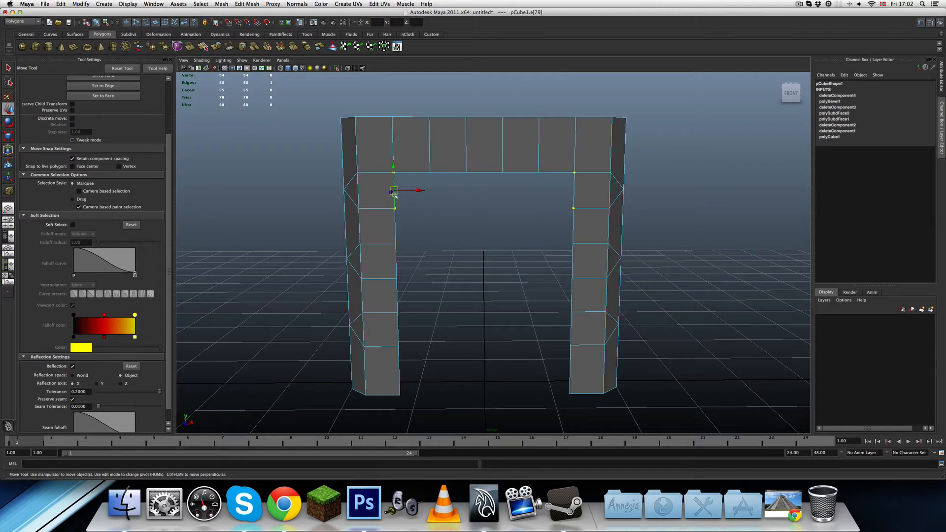
pyautogui.keyDown('shift'); pyautogui.click(397, 226); pyautogui.keyUp('shift')
pyautogui.keyDown('shift'); pyautogui.click(396, 265); pyautogui.keyUp('shift')
pyautogui.keyDown('shift'); pyautogui.click(398, 296); pyautogui.keyUp('shift')
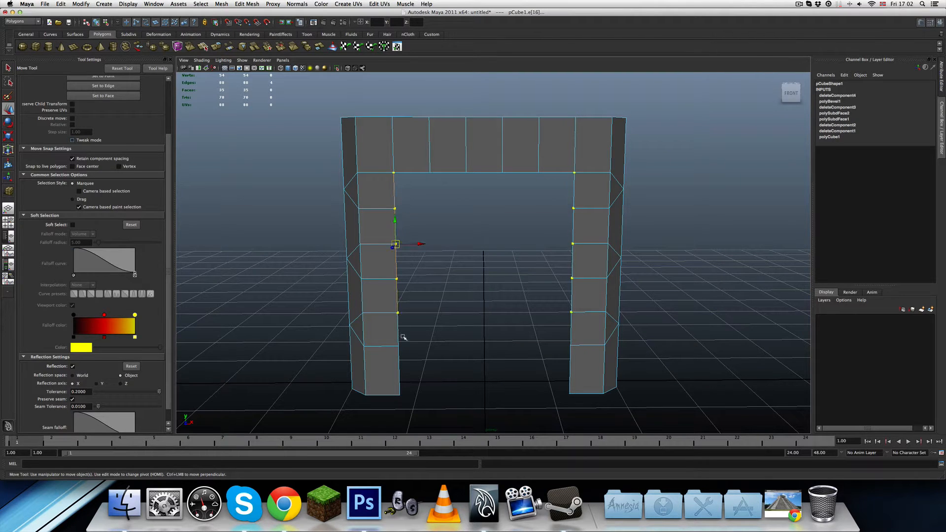
pyautogui.keyDown('shift'); pyautogui.click(398, 337); pyautogui.keyUp('shift')
pyautogui.keyDown('shift'); pyautogui.click(400, 361); pyautogui.keyUp('shift')
pyautogui.moveTo(420, 286); pyautogui.dragTo(457, 215)
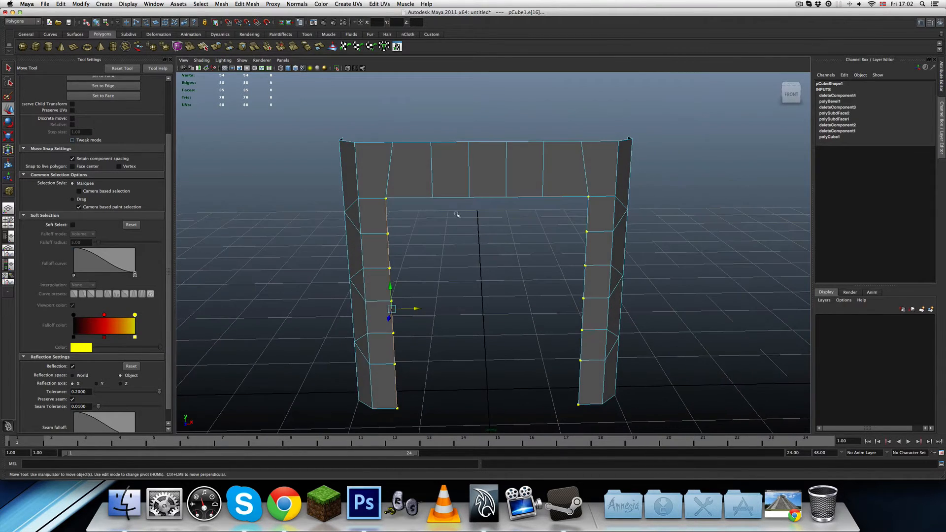
# Step: Try lowering the horizontal edges along the top of the doorway opening, and undo the move
pyautogui.doubleClick(454, 197)
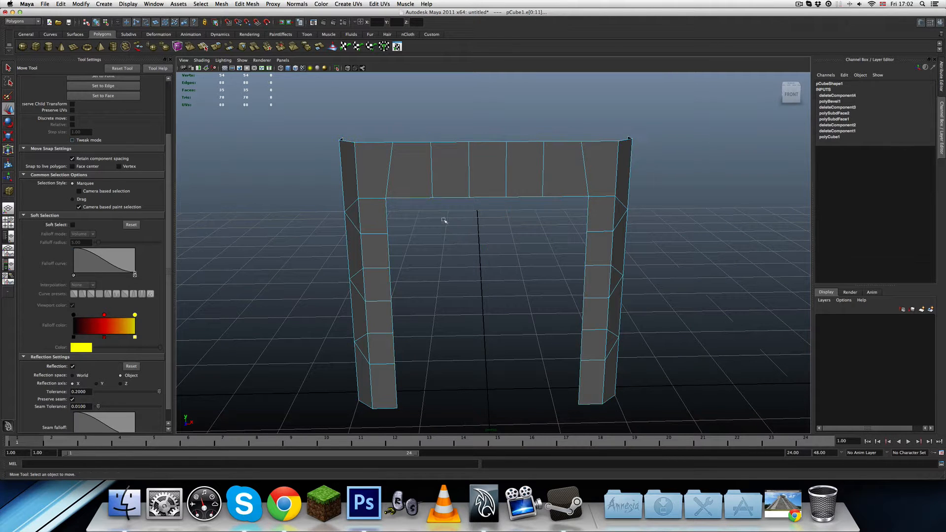
pyautogui.click(443, 218)
pyautogui.click(422, 199)
pyautogui.keyDown('shift'); pyautogui.click(491, 198); pyautogui.keyUp('shift')
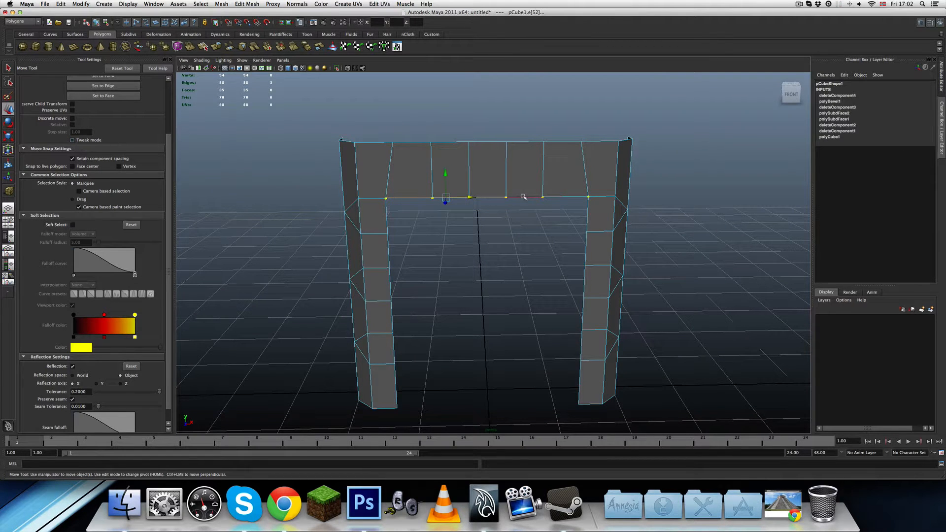
pyautogui.click(445, 172)
pyautogui.moveTo(445, 172); pyautogui.dragTo(439, 200)
pyautogui.moveTo(495, 244)
pyautogui.keyDown('alt'); pyautogui.mouseDown()
pyautogui.moveTo(430, 236)
pyautogui.moveTo(491, 246)
pyautogui.mouseUp(); pyautogui.keyUp('alt')
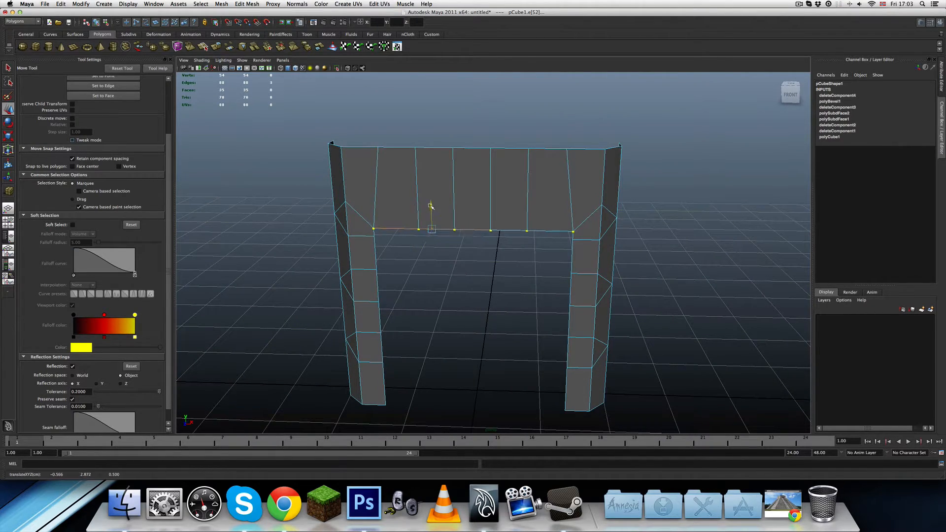
pyautogui.moveTo(431, 206)
pyautogui.mouseDown()
pyautogui.moveTo(433, 251)
pyautogui.moveTo(436, 210)
pyautogui.mouseUp()
pyautogui.moveTo(487, 264)
pyautogui.keyDown('alt'); pyautogui.mouseDown()
pyautogui.moveTo(495, 220)
pyautogui.moveTo(484, 270)
pyautogui.mouseUp(); pyautogui.keyUp('alt')
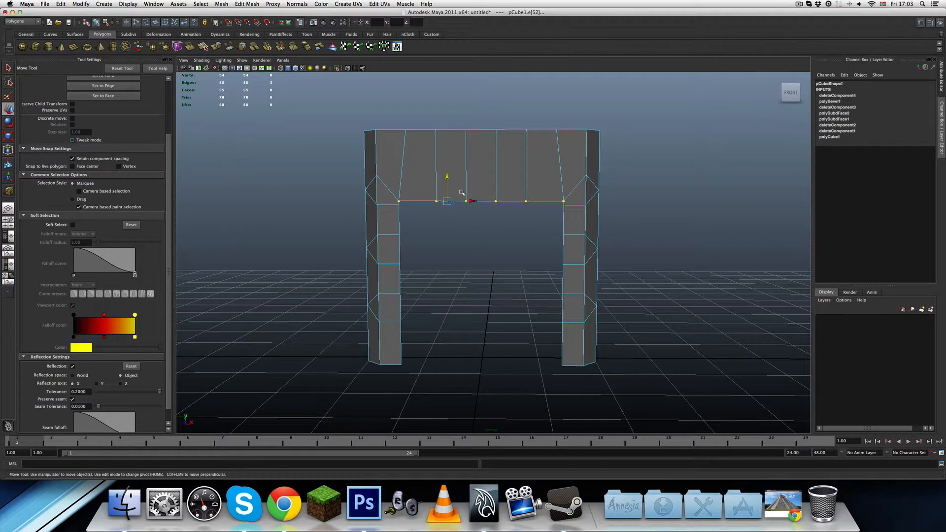
pyautogui.press('z')
pyautogui.press('z')
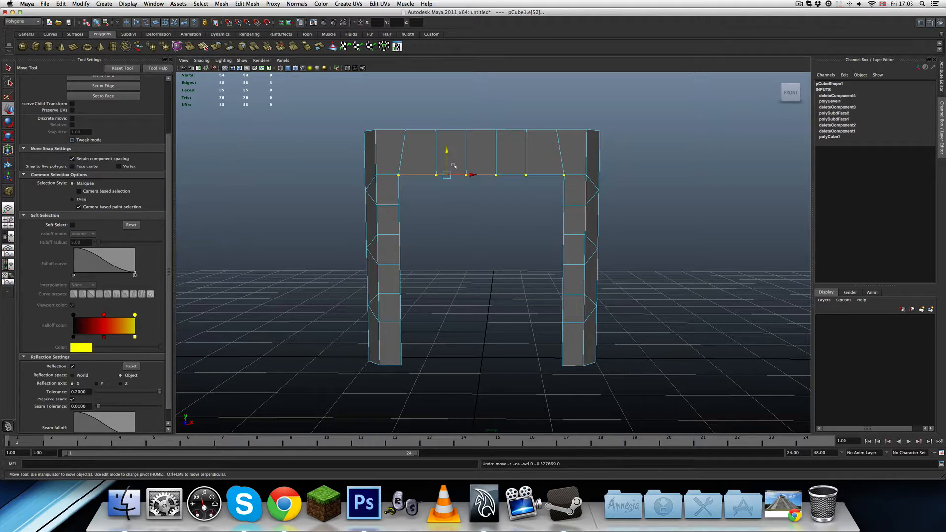
# Step: Select all the border edges around the doorway opening, covering both inner sides and the top
pyautogui.click(468, 210)
pyautogui.keyDown('alt'); pyautogui.moveTo(469, 211); pyautogui.dragTo(475, 273); pyautogui.keyUp('alt')
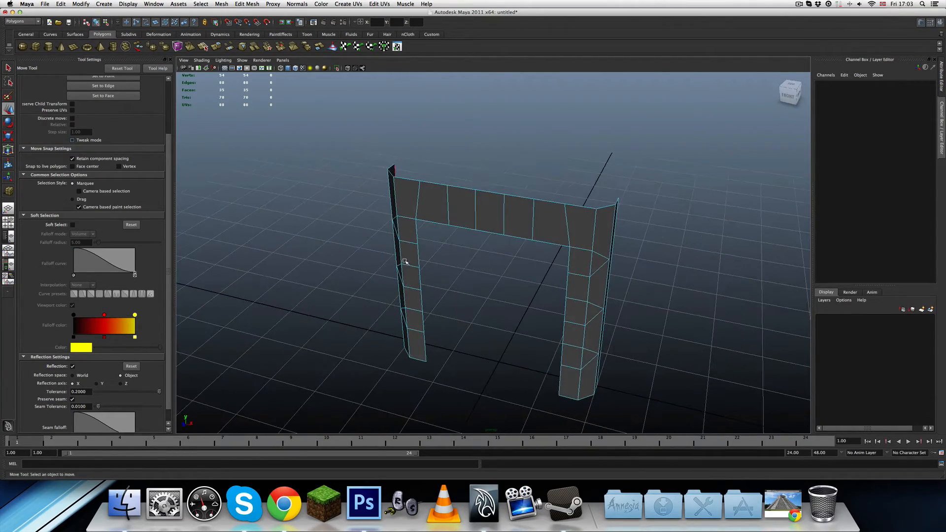
pyautogui.keyDown('alt'); pyautogui.moveTo(411, 262); pyautogui.dragTo(455, 307); pyautogui.keyUp('alt')
pyautogui.rightClick(400, 313)
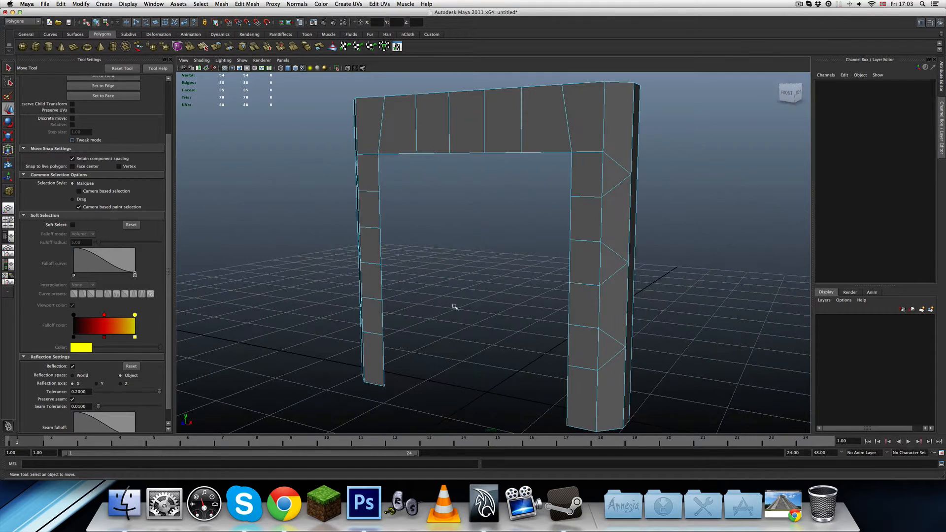
pyautogui.click(383, 355)
pyautogui.press('q')
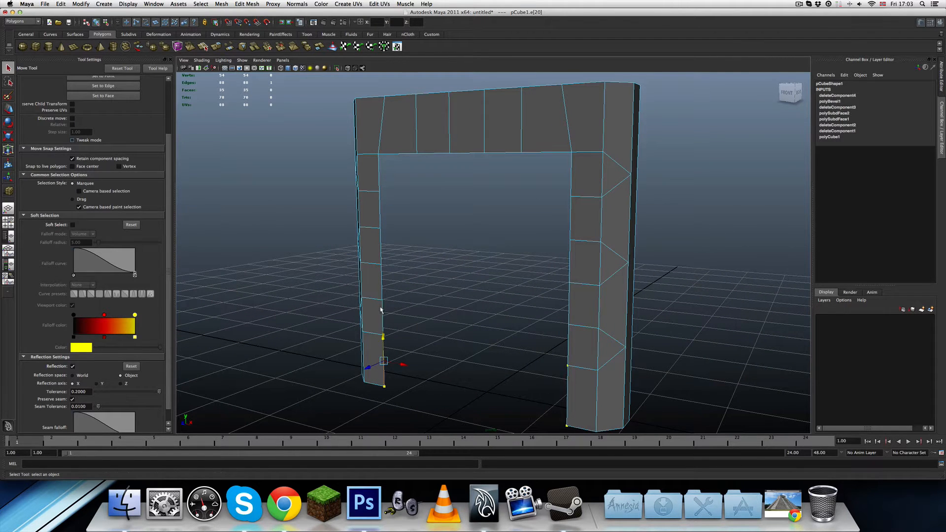
pyautogui.keyDown('shift'); pyautogui.click(382, 213); pyautogui.keyUp('shift')
pyautogui.keyDown('shift'); pyautogui.click(379, 180); pyautogui.keyUp('shift')
pyautogui.keyDown('alt'); pyautogui.moveTo(379, 180); pyautogui.dragTo(524, 286); pyautogui.keyUp('alt')
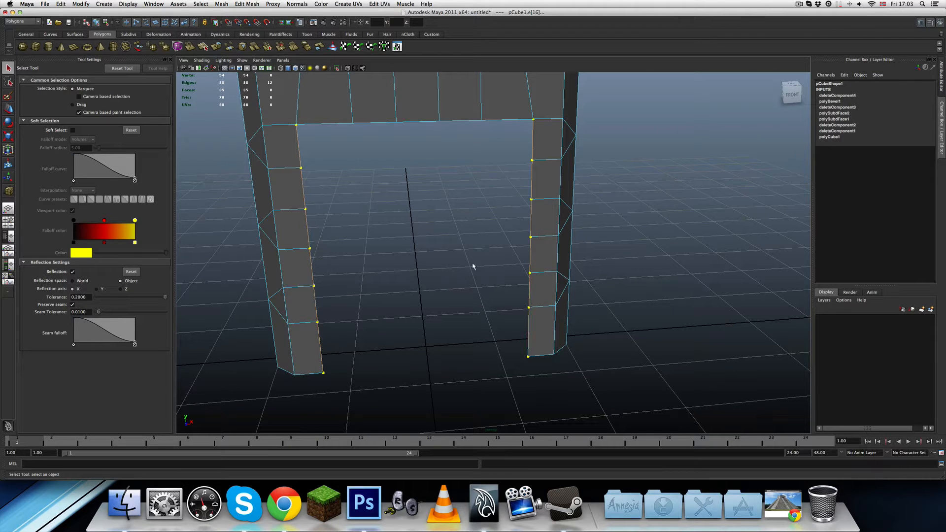
pyautogui.keyDown('alt'); pyautogui.moveTo(472, 266); pyautogui.dragTo(501, 97); pyautogui.keyUp('alt')
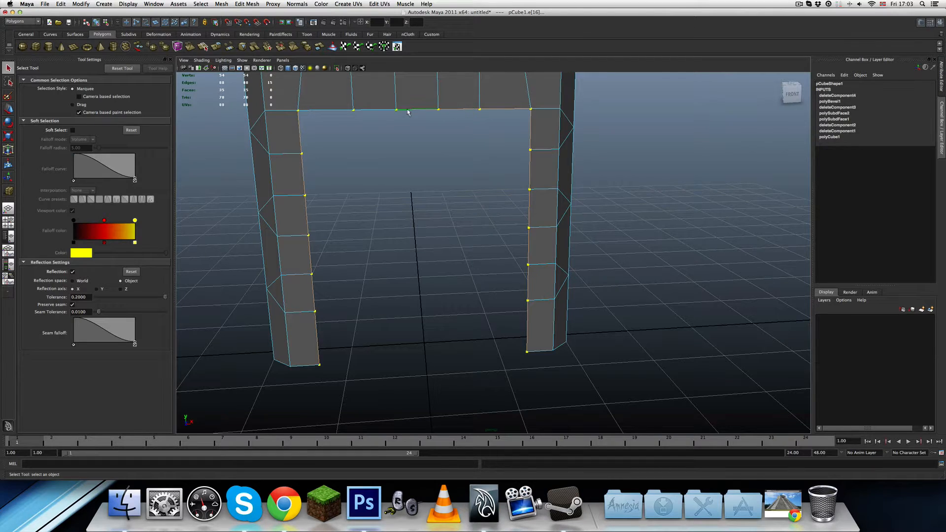
pyautogui.keyDown('shift'); pyautogui.click(330, 114); pyautogui.keyUp('shift')
# Step: Extrude the selected doorway edges about 0.51 units backward to give the opening depth
pyautogui.keyDown('alt'); pyautogui.moveTo(485, 197); pyautogui.dragTo(412, 207); pyautogui.keyUp('alt')
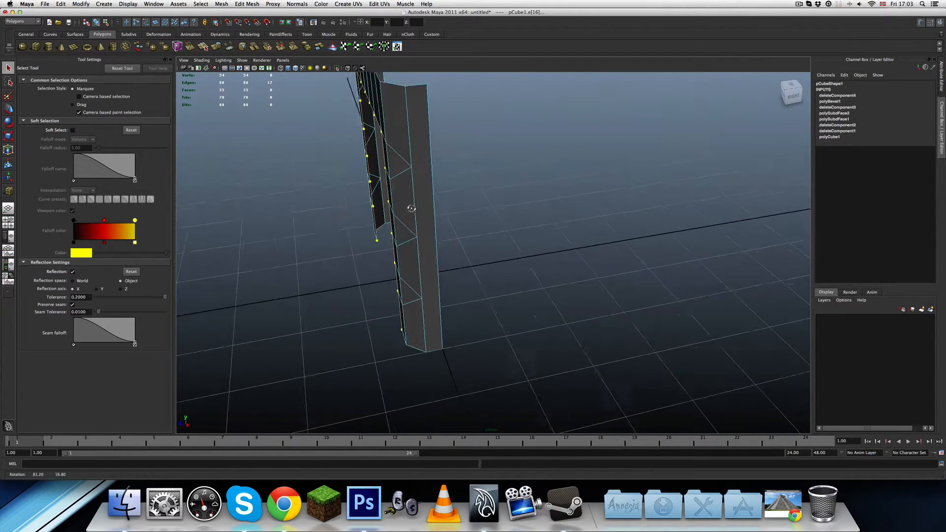
pyautogui.keyDown('alt'); pyautogui.moveTo(412, 207); pyautogui.dragTo(503, 289, button='middle'); pyautogui.keyUp('alt')
pyautogui.scroll(3, 503, 289)
pyautogui.keyDown('alt'); pyautogui.moveTo(501, 288); pyautogui.dragTo(471, 295); pyautogui.keyUp('alt')
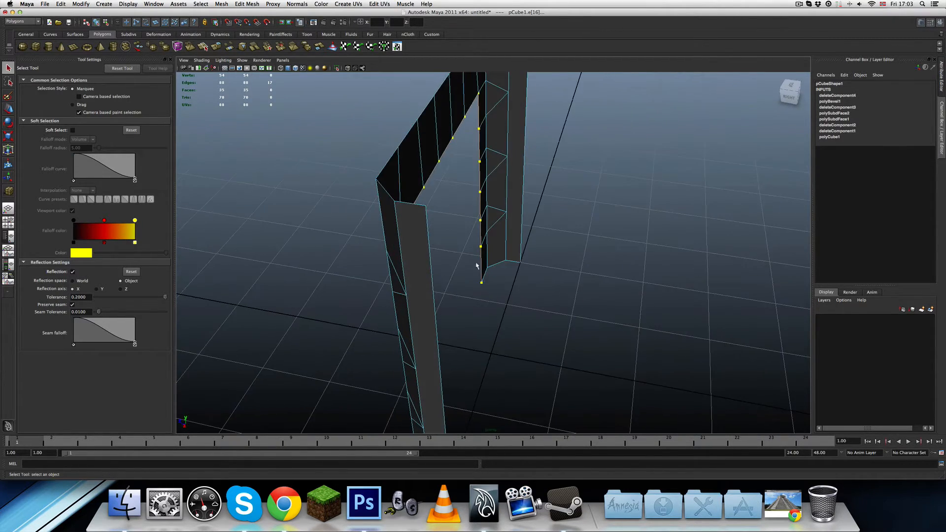
pyautogui.keyDown('alt'); pyautogui.moveTo(503, 249); pyautogui.dragTo(472, 259); pyautogui.keyUp('alt')
pyautogui.scroll(3, 471, 259)
pyautogui.scroll(-5, 471, 259)
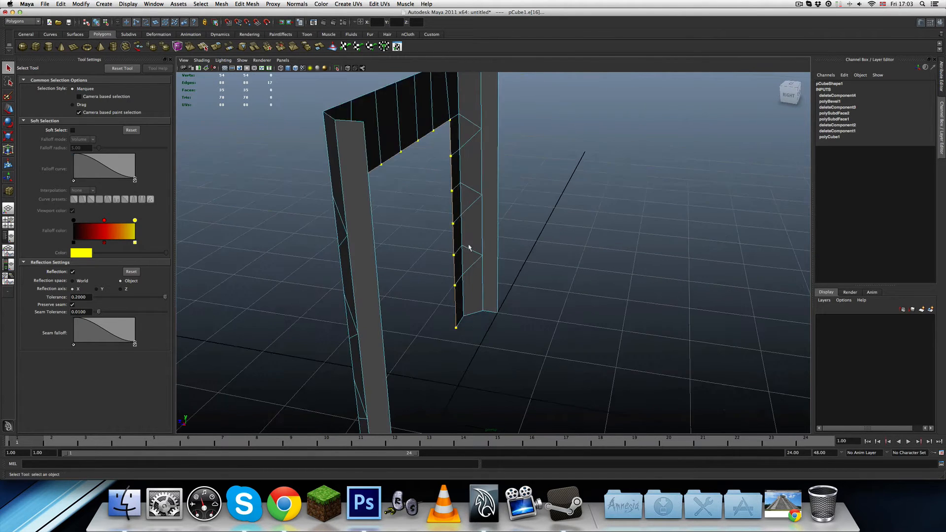
pyautogui.click(215, 48)
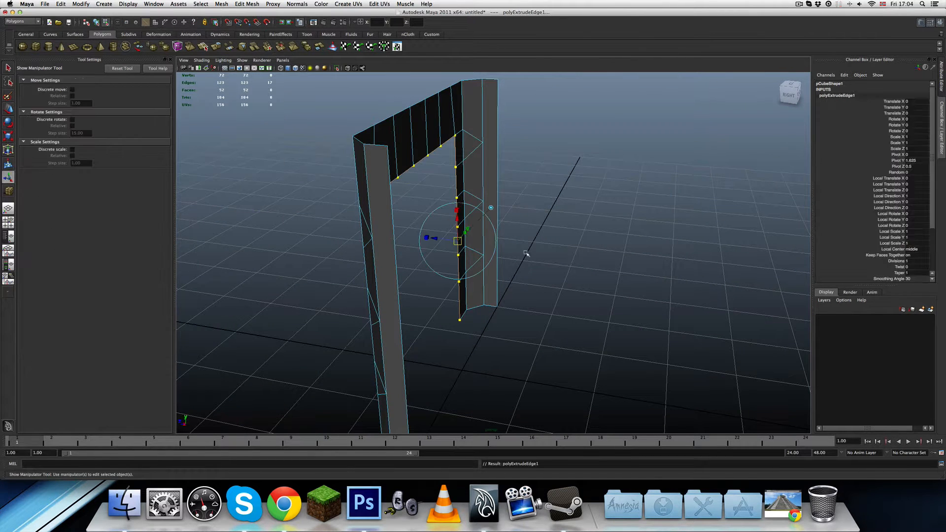
pyautogui.moveTo(437, 240); pyautogui.dragTo(461, 248)
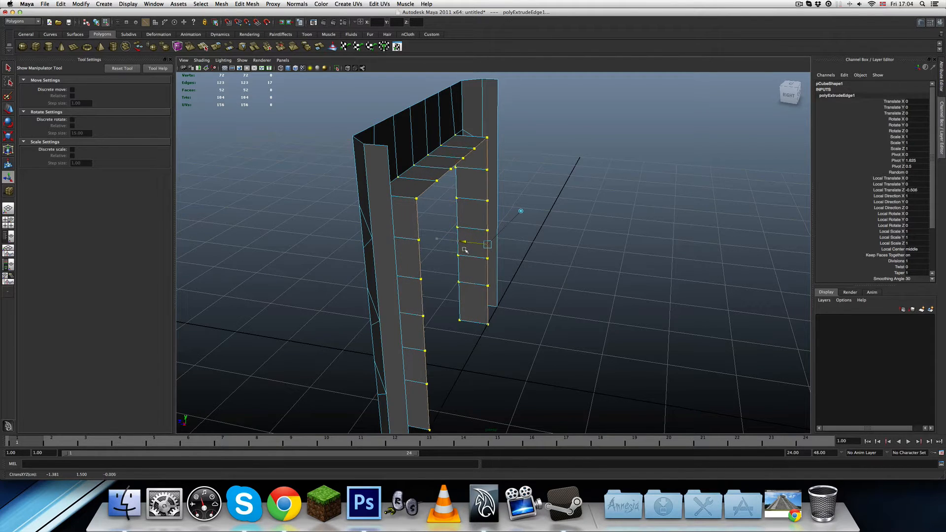
# Step: Set the edge extrusion's Local Translate Z to 0
pyautogui.keyDown('alt'); pyautogui.moveTo(464, 250); pyautogui.dragTo(393, 236); pyautogui.keyUp('alt')
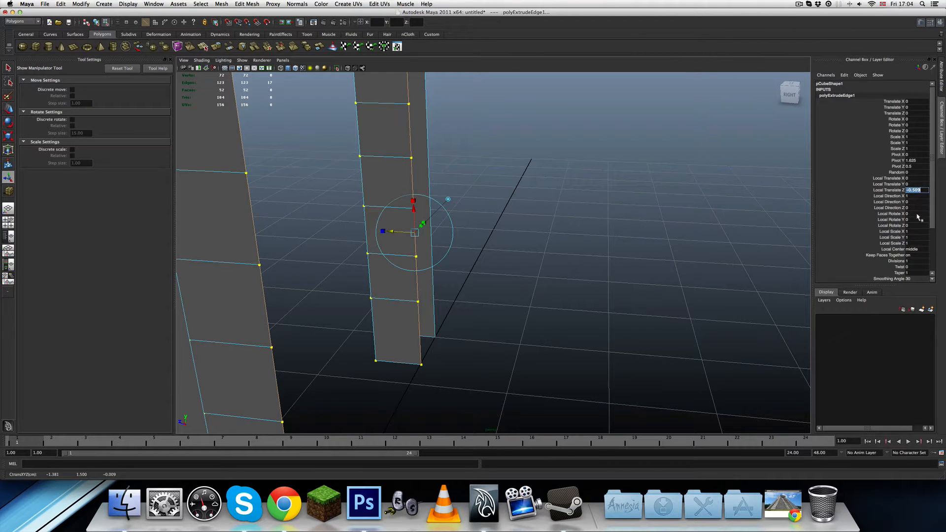
pyautogui.write('0')
pyautogui.press('Return')
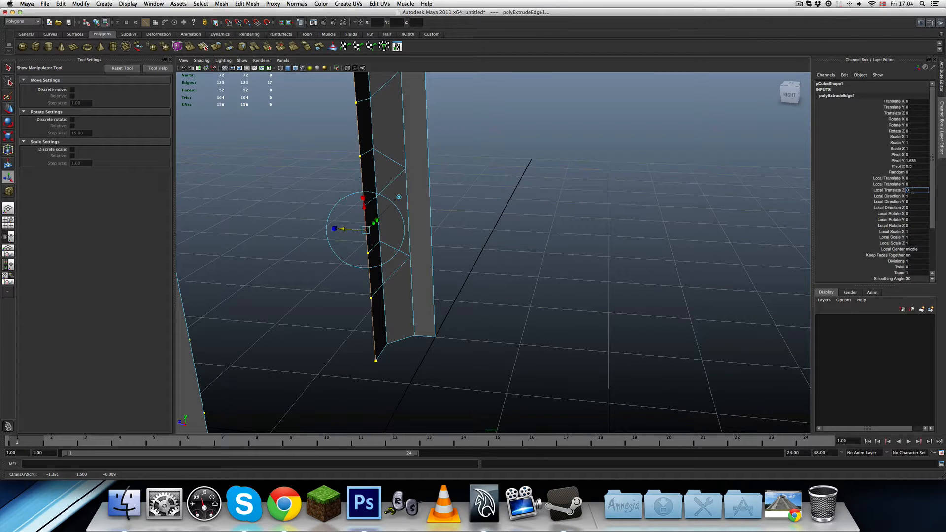
# Step: Set the Local Translate Z of the extruded inner border edges to -0.5 and return to the Select Tool
pyautogui.press('Return')
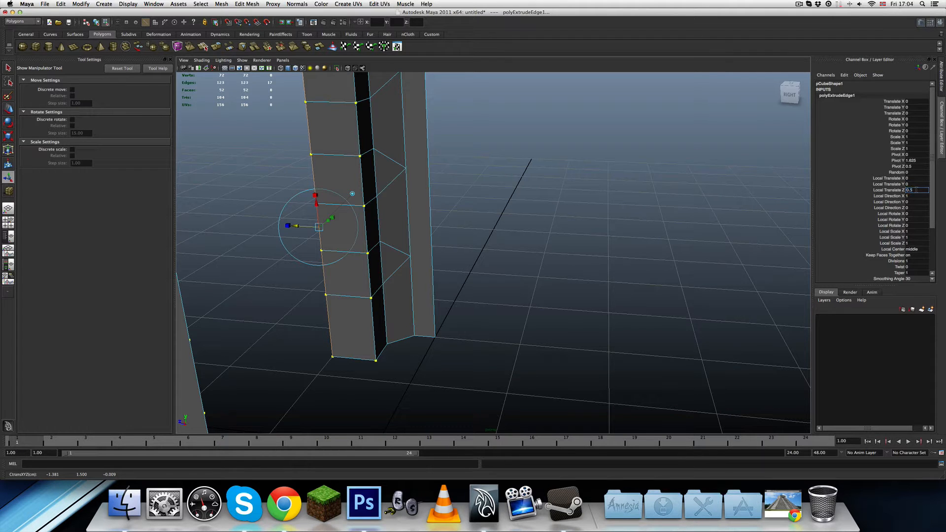
pyautogui.write('-0.5')
pyautogui.press('Return')
pyautogui.keyDown('alt'); pyautogui.moveTo(731, 201); pyautogui.dragTo(705, 236); pyautogui.keyUp('alt')
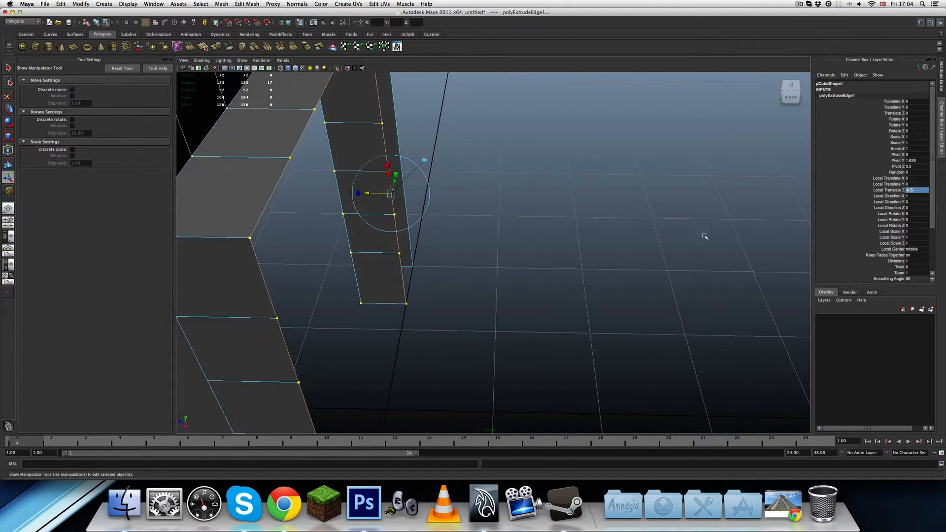
pyautogui.scroll(-5, 466, 241)
pyautogui.keyDown('alt'); pyautogui.moveTo(497, 278); pyautogui.dragTo(460, 246); pyautogui.keyUp('alt')
pyautogui.press('q')
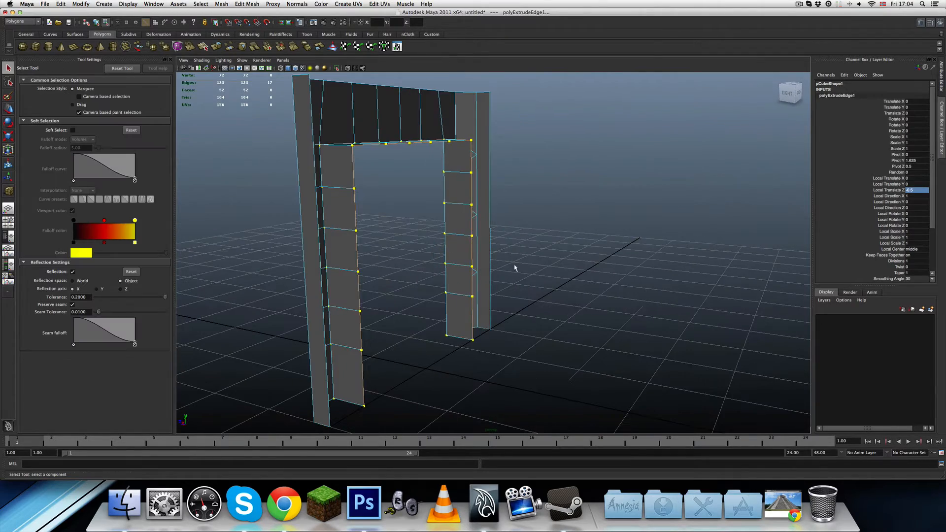
# Step: Leave edge editing for object mode and examine the extruded door frame from several sides and the front
pyautogui.click(514, 268)
pyautogui.keyDown('alt'); pyautogui.moveTo(425, 306); pyautogui.dragTo(531, 272); pyautogui.keyUp('alt')
pyautogui.scroll(-5, 522, 302)
pyautogui.moveTo(555, 272); pyautogui.dragTo(584, 265, button='right')
pyautogui.click(501, 310)
pyautogui.keyDown('alt'); pyautogui.moveTo(501, 310); pyautogui.dragTo(567, 281); pyautogui.keyUp('alt')
pyautogui.click(566, 281)
pyautogui.keyDown('alt'); pyautogui.moveTo(568, 272); pyautogui.dragTo(534, 281, button='middle'); pyautogui.keyUp('alt')
pyautogui.scroll(5, 534, 281)
pyautogui.keyDown('alt'); pyautogui.moveTo(464, 233); pyautogui.dragTo(486, 294, button='middle'); pyautogui.keyUp('alt')
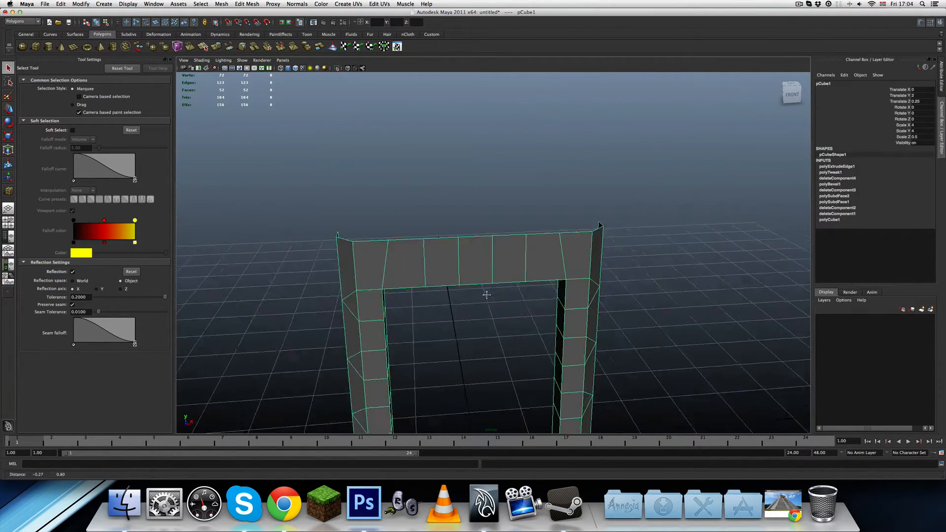
pyautogui.scroll(4, 473, 290)
pyautogui.moveTo(465, 285)
pyautogui.keyDown('alt'); pyautogui.mouseDown()
pyautogui.moveTo(457, 275)
pyautogui.moveTo(456, 289)
pyautogui.mouseUp(); pyautogui.keyUp('alt')
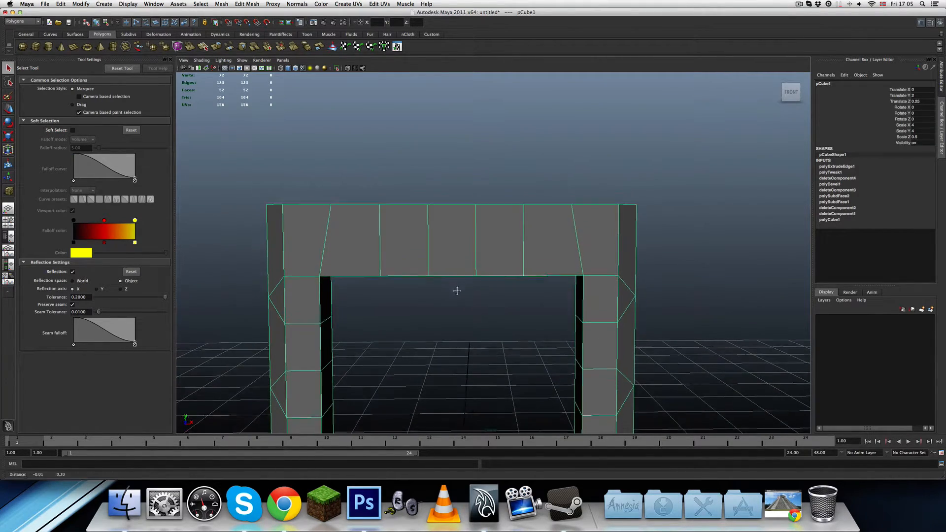
# Step: Delete the two middle vertical edges on the lintel's front face
pyautogui.rightClick(448, 252)
pyautogui.click(447, 238)
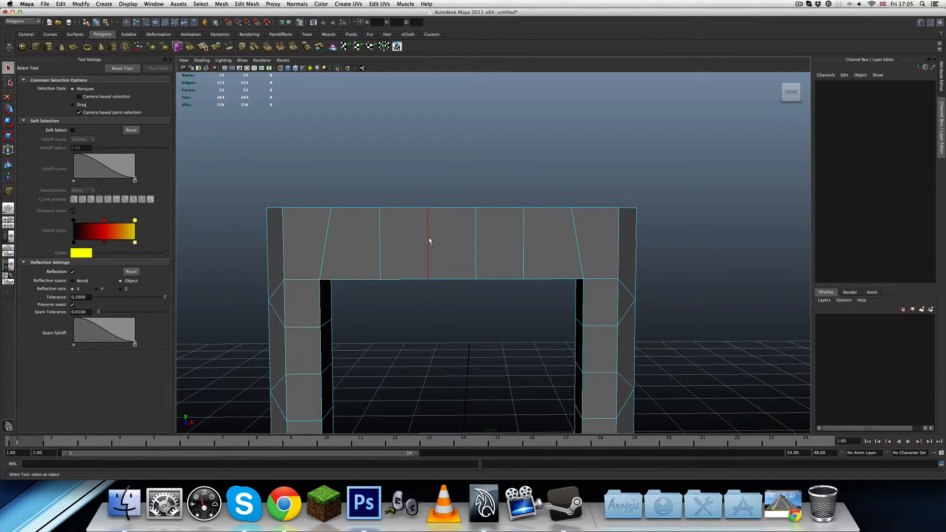
pyautogui.click(429, 239)
pyautogui.keyDown('shift'); pyautogui.click(476, 244); pyautogui.keyUp('shift')
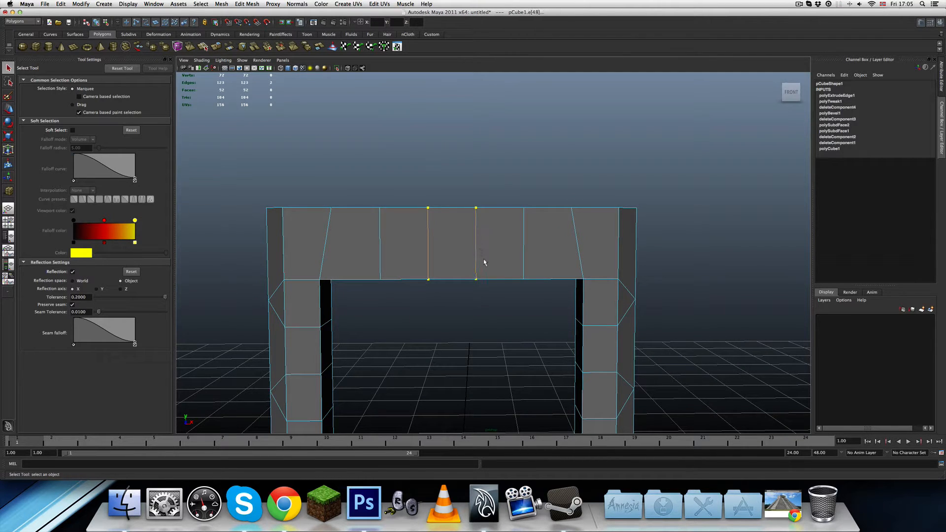
pyautogui.press('Delete')
# Step: Switch to vertex selection and delete the leftover vertices at the ends of the removed middle lintel edges
pyautogui.scroll(3, 465, 261)
pyautogui.rightClick(439, 235)
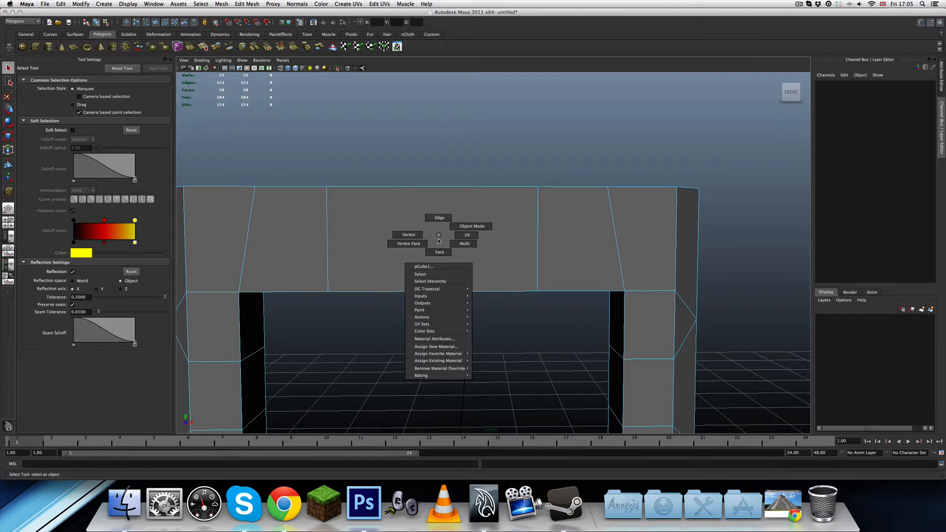
pyautogui.click(413, 234)
pyautogui.moveTo(493, 380); pyautogui.dragTo(497, 382)
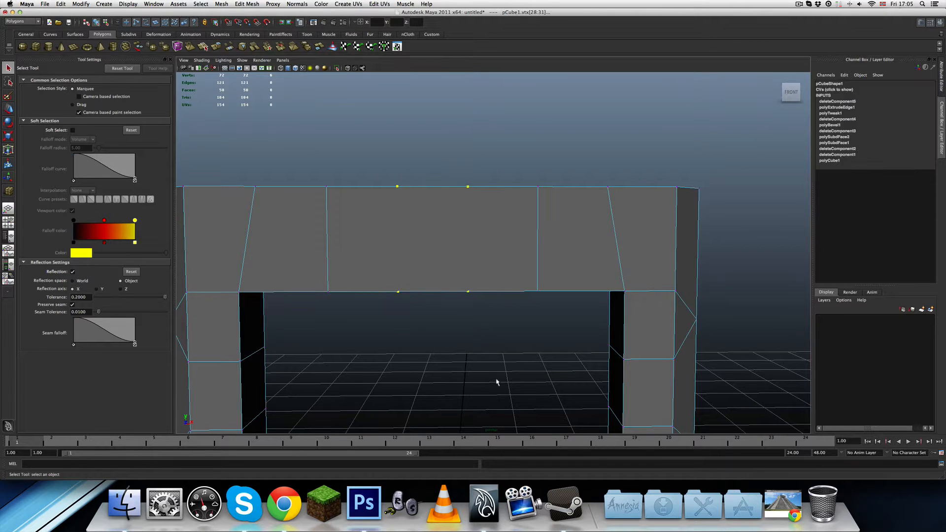
pyautogui.press('Delete')
# Step: Delete the two remaining straight vertical edges on the lintel's front, keeping the slanted corner edges
pyautogui.keyDown('alt'); pyautogui.moveTo(457, 320); pyautogui.dragTo(447, 289); pyautogui.keyUp('alt')
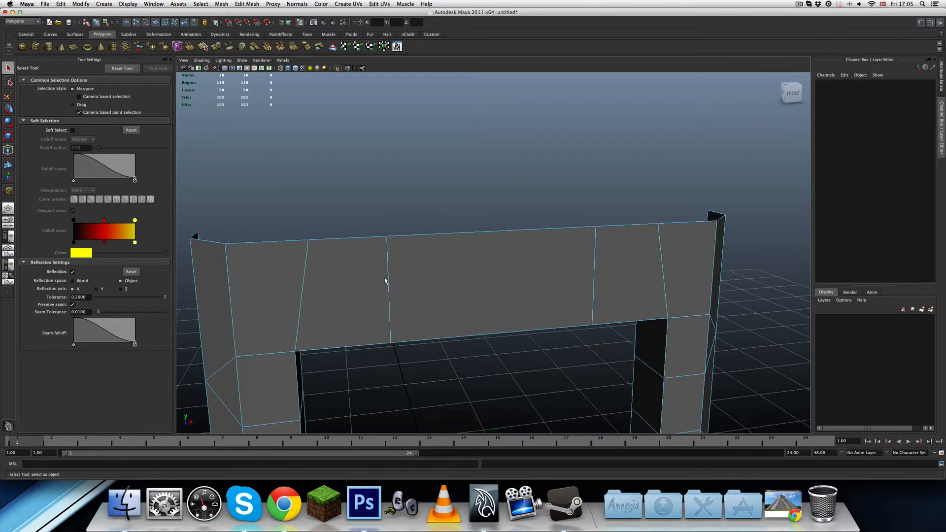
pyautogui.moveTo(395, 281); pyautogui.dragTo(392, 254, button='right')
pyautogui.click(389, 276)
pyautogui.keyDown('shift'); pyautogui.click(594, 267); pyautogui.keyUp('shift')
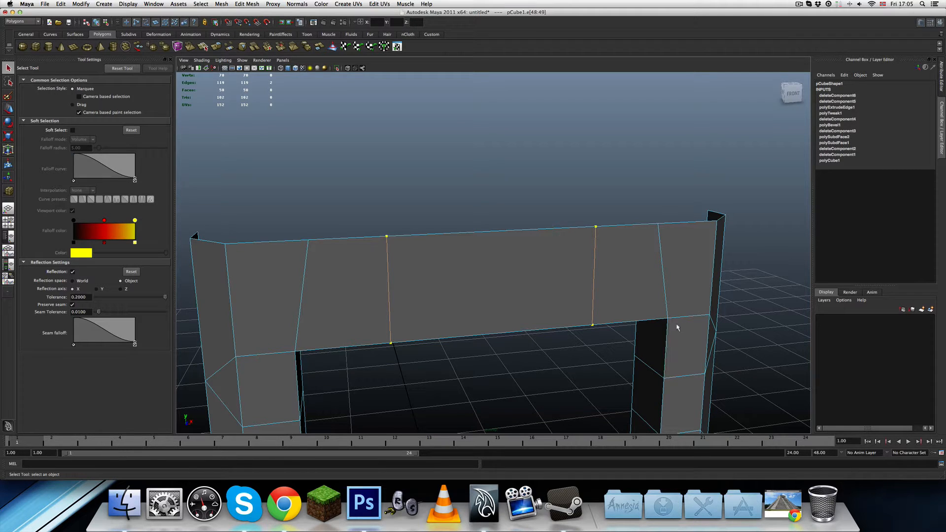
pyautogui.press('Delete')
# Step: Select the loose vertices along the lintel's front in vertex mode and delete them
pyautogui.moveTo(399, 300); pyautogui.dragTo(358, 233, button='right')
pyautogui.moveTo(517, 390); pyautogui.dragTo(614, 366)
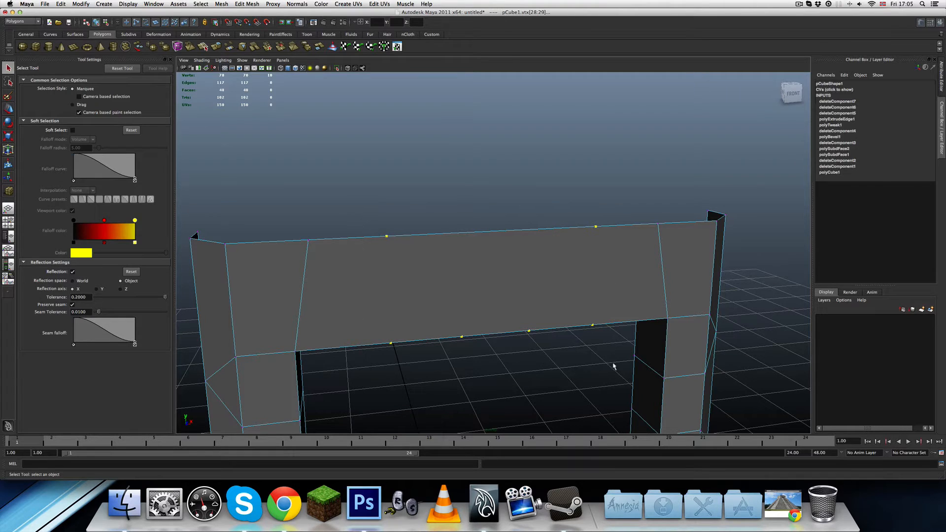
pyautogui.keyDown('alt'); pyautogui.moveTo(538, 369); pyautogui.dragTo(499, 330); pyautogui.keyUp('alt')
pyautogui.press('Delete')
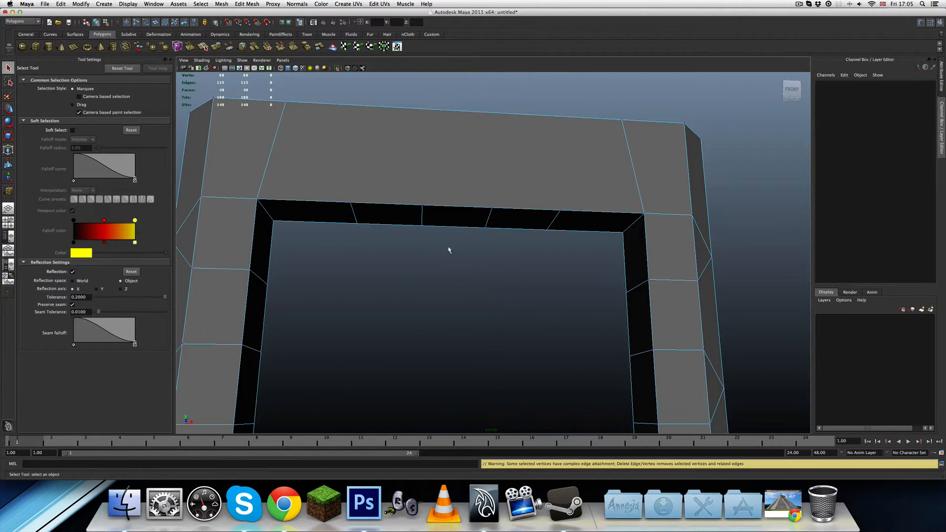
# Step: Delete the four short edges crossing the underside of the lintel
pyautogui.rightClick(430, 217)
pyautogui.moveTo(430, 208); pyautogui.dragTo(430, 198, button='right')
pyautogui.click(353, 215)
pyautogui.keyDown('shift'); pyautogui.click(422, 216); pyautogui.keyUp('shift')
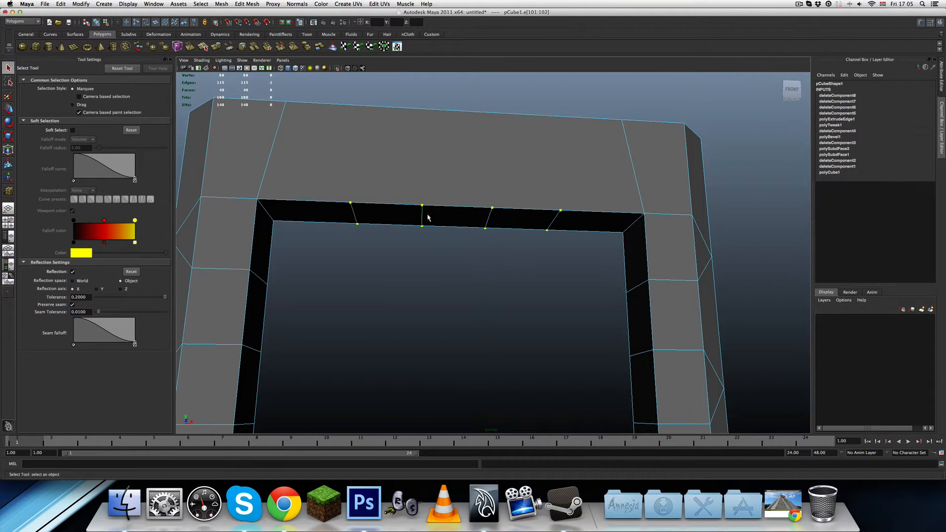
pyautogui.keyDown('shift'); pyautogui.click(488, 219); pyautogui.keyUp('shift')
pyautogui.keyDown('alt'); pyautogui.moveTo(519, 260); pyautogui.dragTo(376, 313); pyautogui.keyUp('alt')
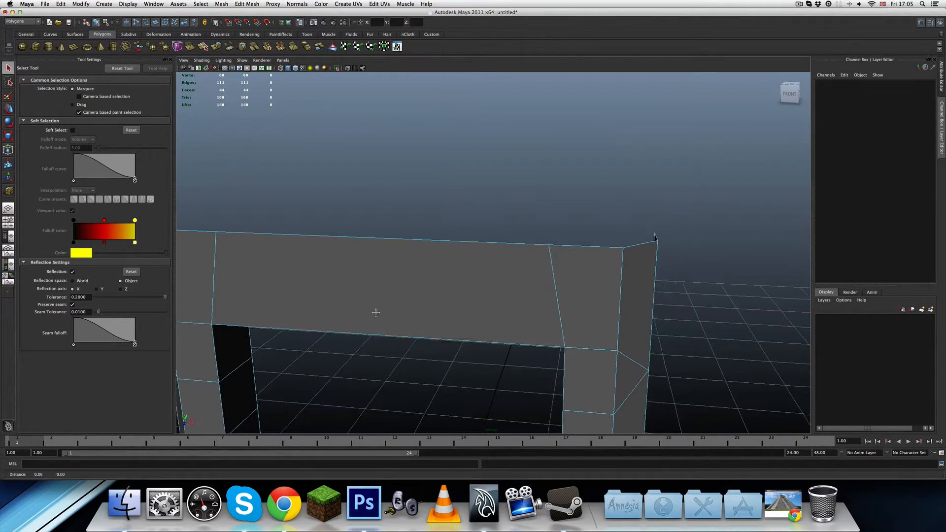
# Step: Delete the five horizontal edges on the front face of each of the two pillars
pyautogui.keyDown('alt'); pyautogui.moveTo(376, 313); pyautogui.dragTo(599, 160, button='middle'); pyautogui.keyUp('alt')
pyautogui.keyDown('alt'); pyautogui.moveTo(599, 160); pyautogui.dragTo(543, 173); pyautogui.keyUp('alt')
pyautogui.keyDown('alt'); pyautogui.moveTo(498, 253); pyautogui.dragTo(461, 283); pyautogui.keyUp('alt')
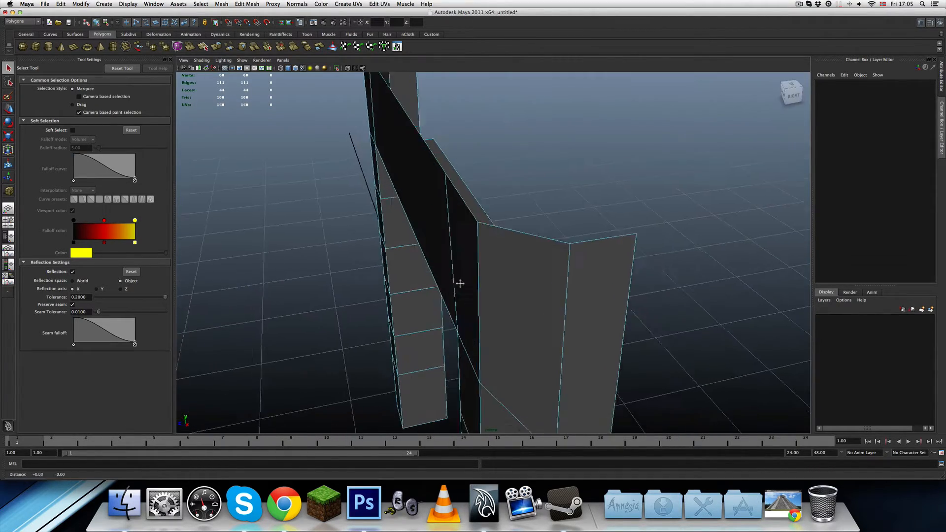
pyautogui.keyDown('alt'); pyautogui.moveTo(460, 283); pyautogui.dragTo(522, 207, button='middle'); pyautogui.keyUp('alt')
pyautogui.keyDown('alt'); pyautogui.moveTo(522, 207); pyautogui.dragTo(585, 212); pyautogui.keyUp('alt')
pyautogui.scroll(-5, 568, 225)
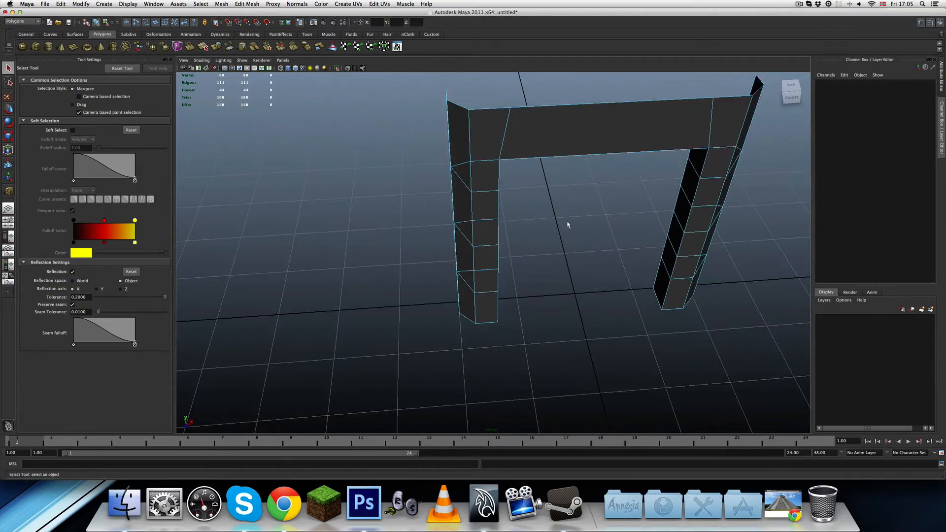
pyautogui.keyDown('alt'); pyautogui.moveTo(516, 210); pyautogui.dragTo(484, 201); pyautogui.keyUp('alt')
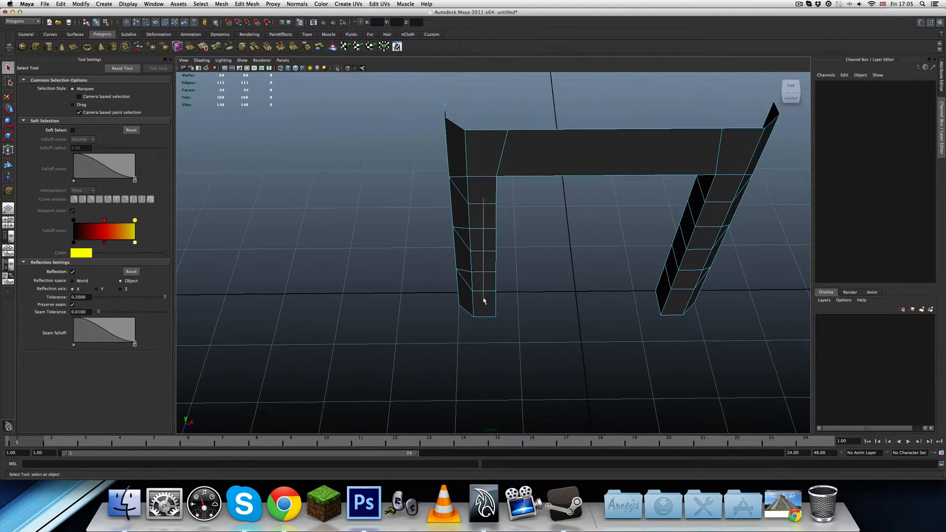
pyautogui.moveTo(483, 301); pyautogui.dragTo(485, 301)
pyautogui.keyDown('alt'); pyautogui.moveTo(519, 268); pyautogui.dragTo(495, 198); pyautogui.keyUp('alt')
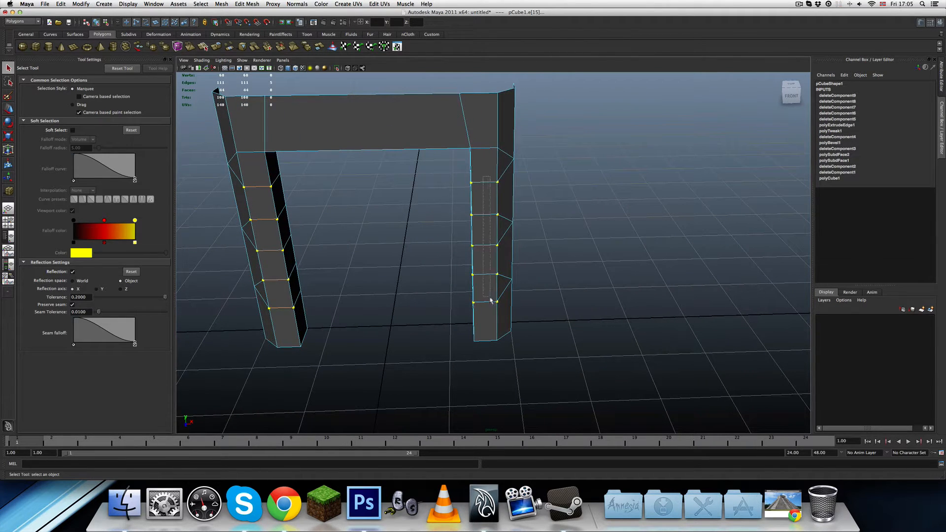
pyautogui.keyDown('alt'); pyautogui.moveTo(486, 313); pyautogui.dragTo(395, 253); pyautogui.keyUp('alt')
pyautogui.press('Delete')
# Step: Delete the diagonal edges on the angled outer face of the right pillar
pyautogui.keyDown('alt'); pyautogui.moveTo(395, 253); pyautogui.dragTo(426, 291, button='middle'); pyautogui.keyUp('alt')
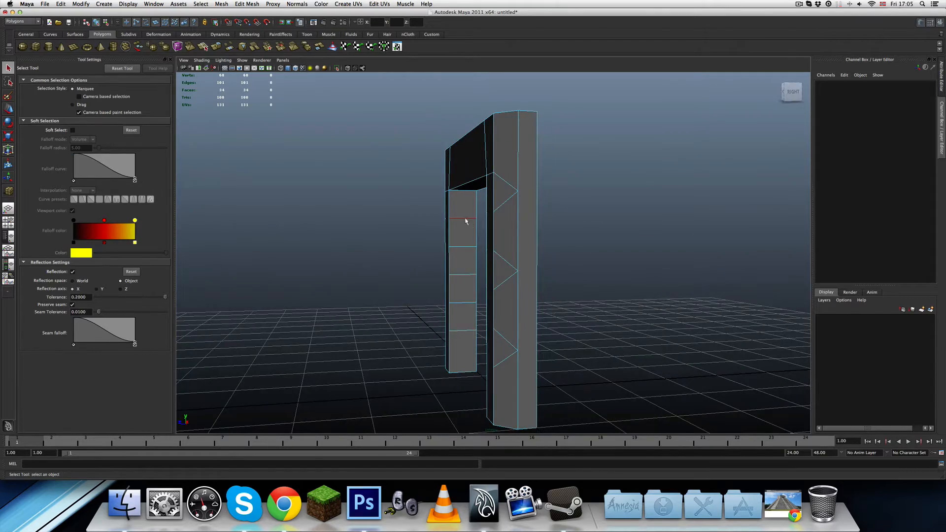
pyautogui.keyDown('alt'); pyautogui.moveTo(466, 221); pyautogui.dragTo(430, 247); pyautogui.keyUp('alt')
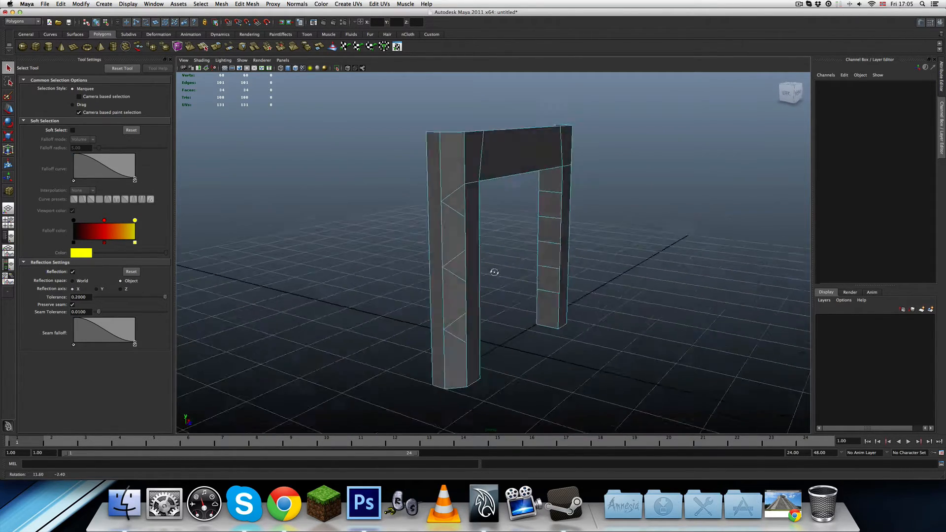
pyautogui.keyDown('alt'); pyautogui.moveTo(462, 266); pyautogui.dragTo(606, 251); pyautogui.keyUp('alt')
pyautogui.scroll(4, 482, 273)
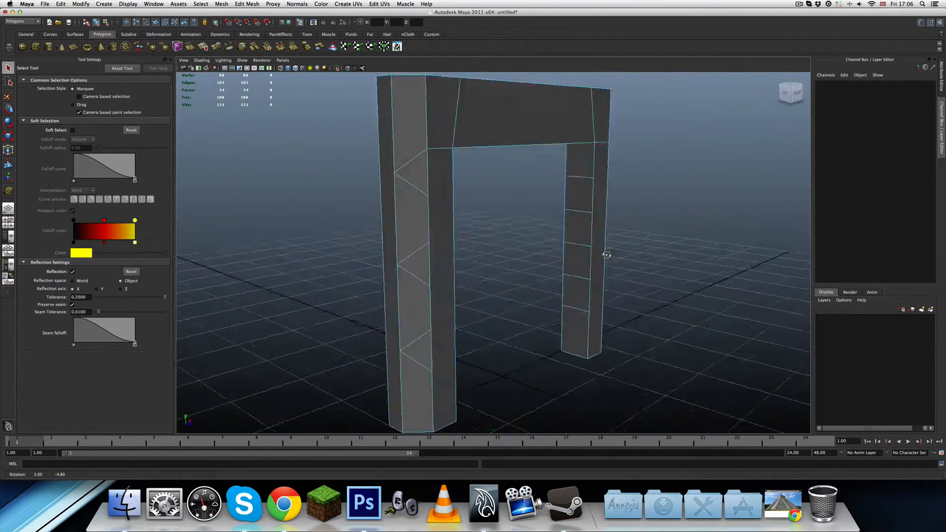
pyautogui.keyDown('alt'); pyautogui.moveTo(606, 252); pyautogui.dragTo(535, 252, button='middle'); pyautogui.keyUp('alt')
pyautogui.keyDown('alt'); pyautogui.moveTo(535, 251); pyautogui.dragTo(461, 251); pyautogui.keyUp('alt')
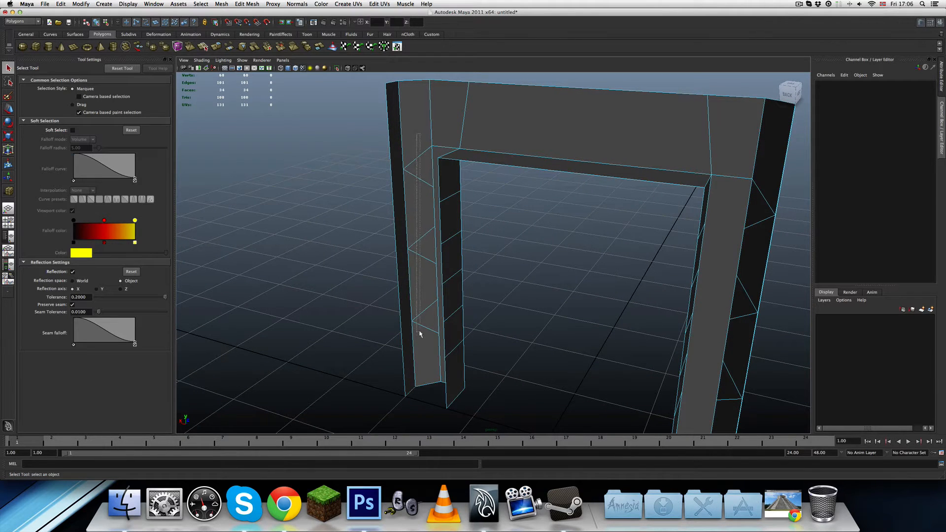
pyautogui.moveTo(420, 334); pyautogui.dragTo(422, 340)
pyautogui.click(422, 309)
# Step: Delete the horizontal edges across the inner face of the right pillar
pyautogui.keyDown('alt'); pyautogui.moveTo(400, 302); pyautogui.dragTo(493, 245); pyautogui.keyUp('alt')
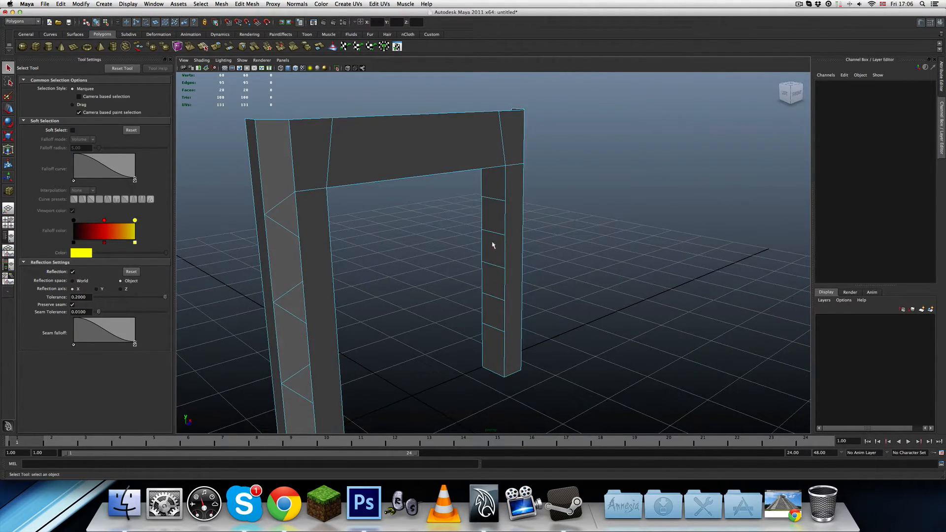
pyautogui.doubleClick(488, 333)
pyautogui.keyDown('alt'); pyautogui.moveTo(488, 333); pyautogui.dragTo(519, 309); pyautogui.keyUp('alt')
pyautogui.press('Delete')
# Step: Delete the diagonal edges on the angled outer face of the left pillar
pyautogui.keyDown('alt'); pyautogui.moveTo(521, 302); pyautogui.dragTo(446, 307, button='middle'); pyautogui.keyUp('alt')
pyautogui.keyDown('alt'); pyautogui.moveTo(445, 307); pyautogui.dragTo(569, 227); pyautogui.keyUp('alt')
pyautogui.moveTo(570, 352); pyautogui.dragTo(440, 264)
pyautogui.press('Delete')
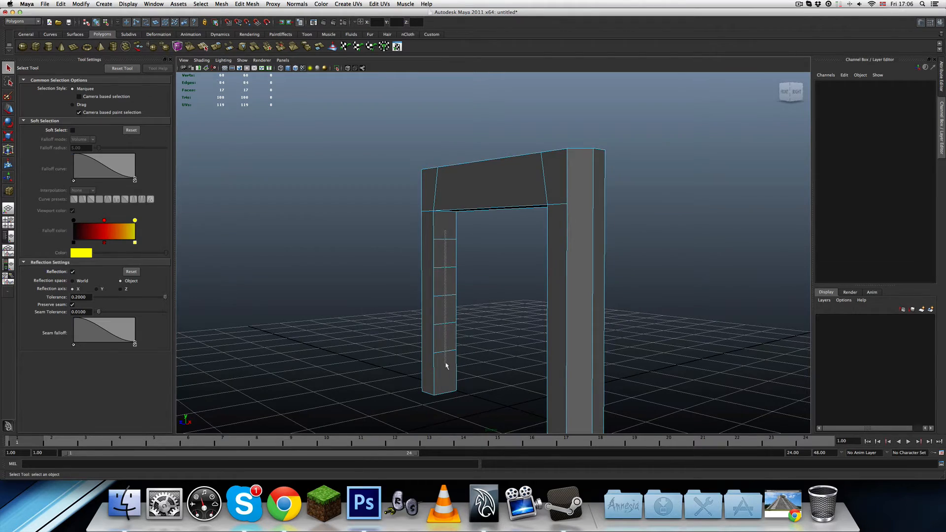
# Step: Delete the five horizontal edges across the inner face of the left pillar
pyautogui.moveTo(446, 366); pyautogui.dragTo(446, 366)
pyautogui.keyDown('alt'); pyautogui.moveTo(447, 367); pyautogui.dragTo(531, 322); pyautogui.keyUp('alt')
pyautogui.press('Delete')
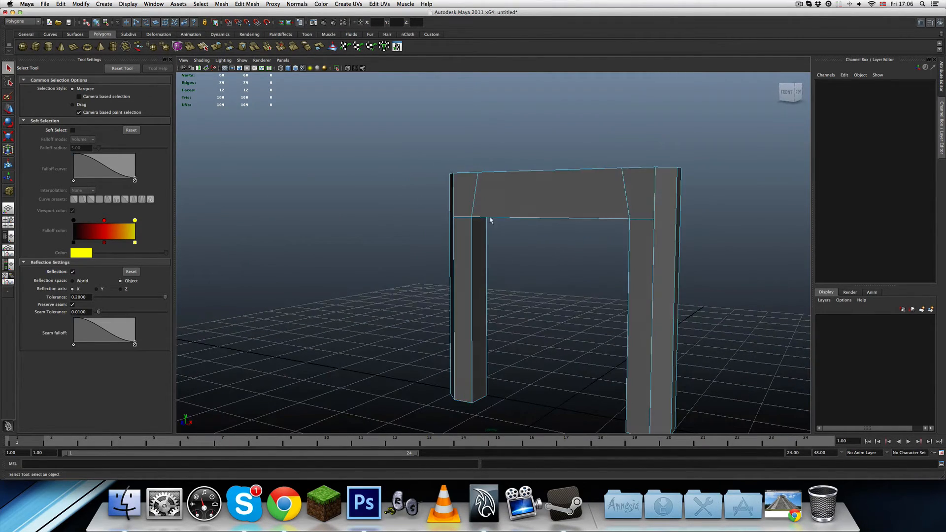
# Step: Try to clean up the stray vertices by deleting all of the frame's vertices at once, and undo it
pyautogui.rightClick(473, 229)
pyautogui.moveTo(463, 228); pyautogui.dragTo(442, 228, button='right')
pyautogui.scroll(-5, 498, 253)
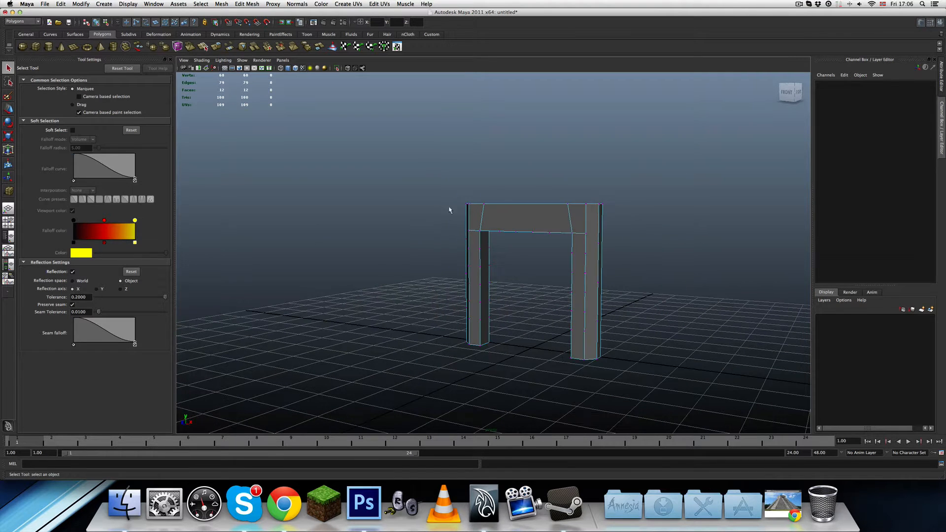
pyautogui.moveTo(609, 391); pyautogui.dragTo(629, 401)
pyautogui.press('Delete')
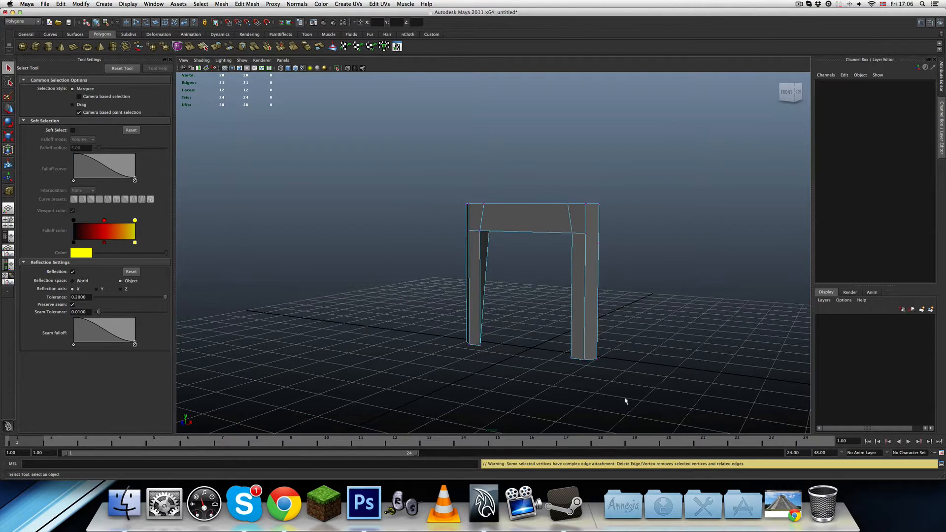
pyautogui.scroll(5, 460, 282)
pyautogui.press('super+z')
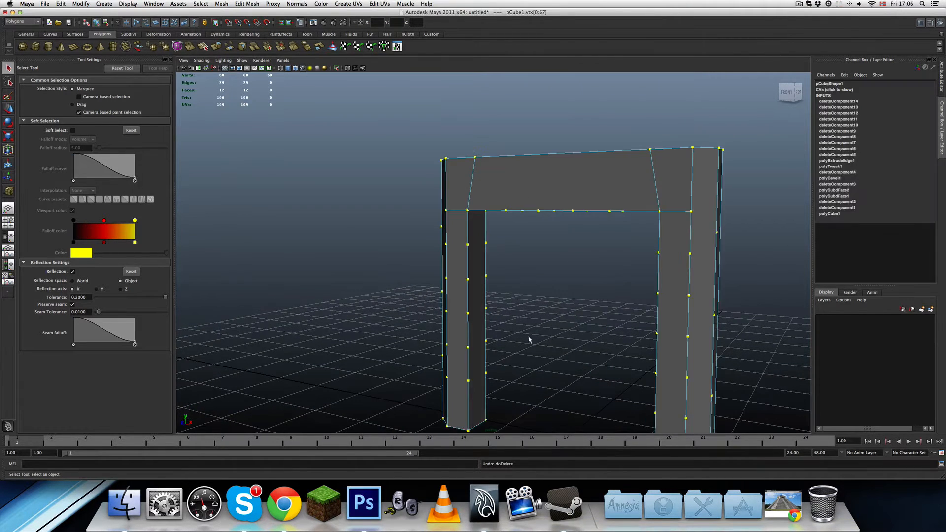
# Step: Delete the leftover vertices along the lintel's lower edges, between the two pillars
pyautogui.keyDown('alt'); pyautogui.moveTo(536, 346); pyautogui.dragTo(426, 338); pyautogui.keyUp('alt')
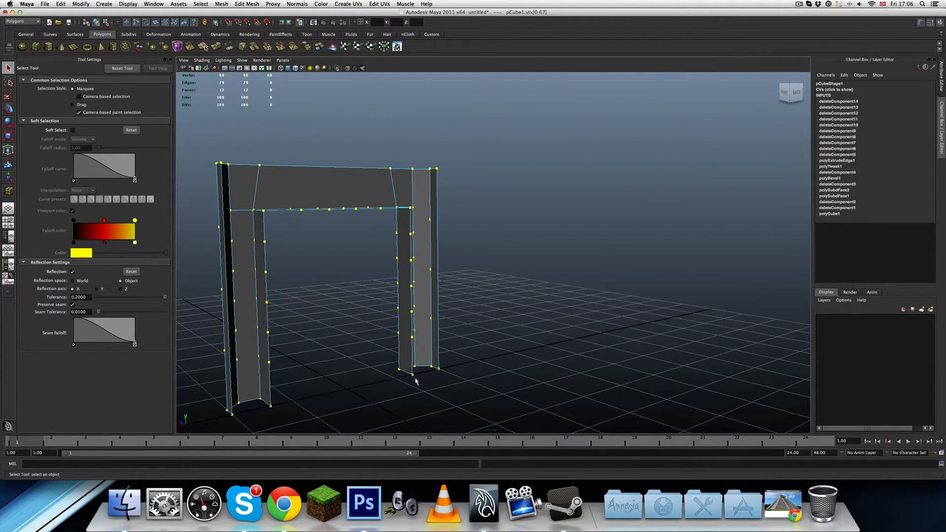
pyautogui.keyDown('alt'); pyautogui.moveTo(386, 381); pyautogui.dragTo(481, 320); pyautogui.keyUp('alt')
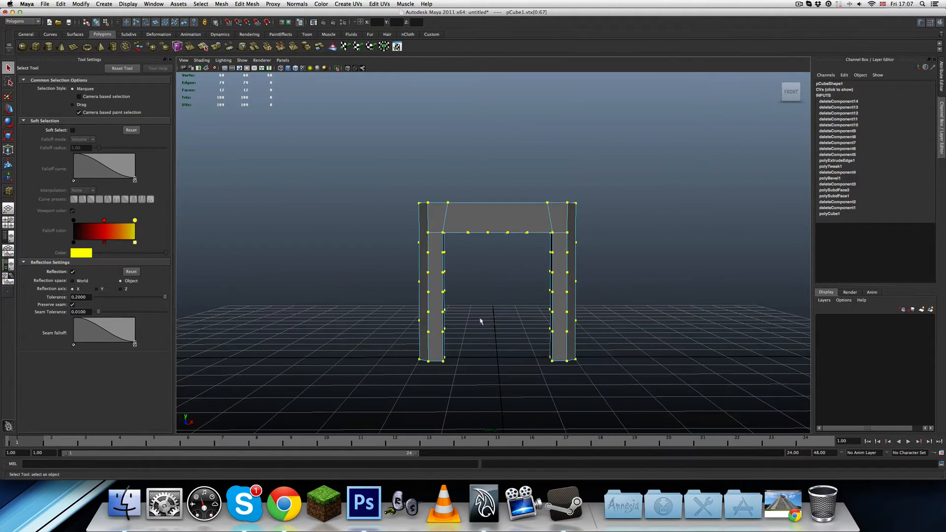
pyautogui.moveTo(511, 247); pyautogui.dragTo(504, 278)
pyautogui.press('Delete')
# Step: Delete the leftover vertices along the height of both pillars, keeping the corner vertices
pyautogui.scroll(5, 529, 260)
pyautogui.keyDown('alt'); pyautogui.moveTo(373, 259); pyautogui.dragTo(388, 270); pyautogui.keyUp('alt')
pyautogui.keyDown('alt'); pyautogui.moveTo(438, 277); pyautogui.dragTo(515, 391); pyautogui.keyUp('alt')
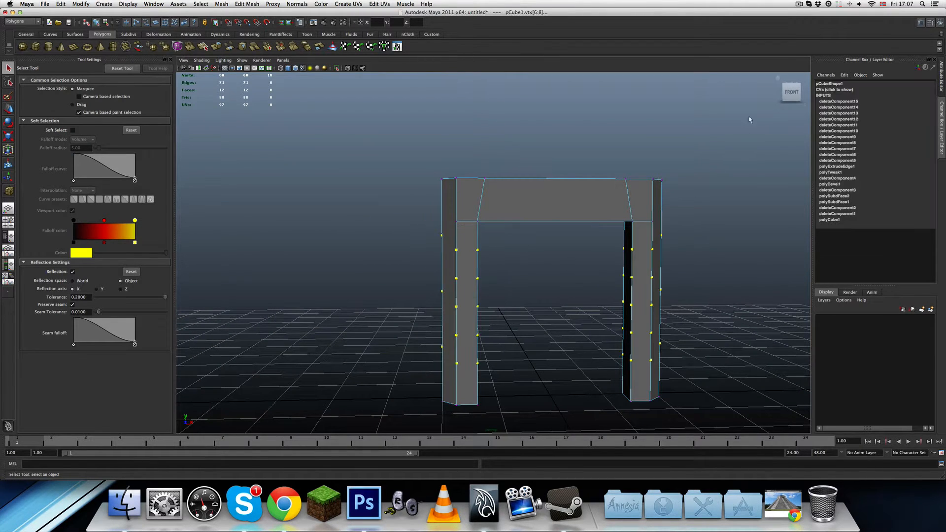
pyautogui.click(793, 93)
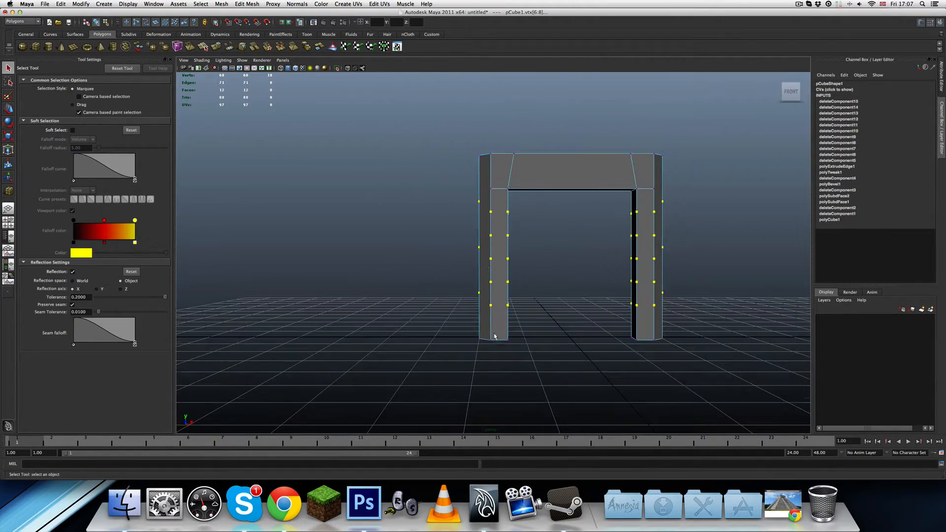
pyautogui.keyDown('alt'); pyautogui.moveTo(491, 296); pyautogui.dragTo(580, 278); pyautogui.keyUp('alt')
pyautogui.click(487, 319)
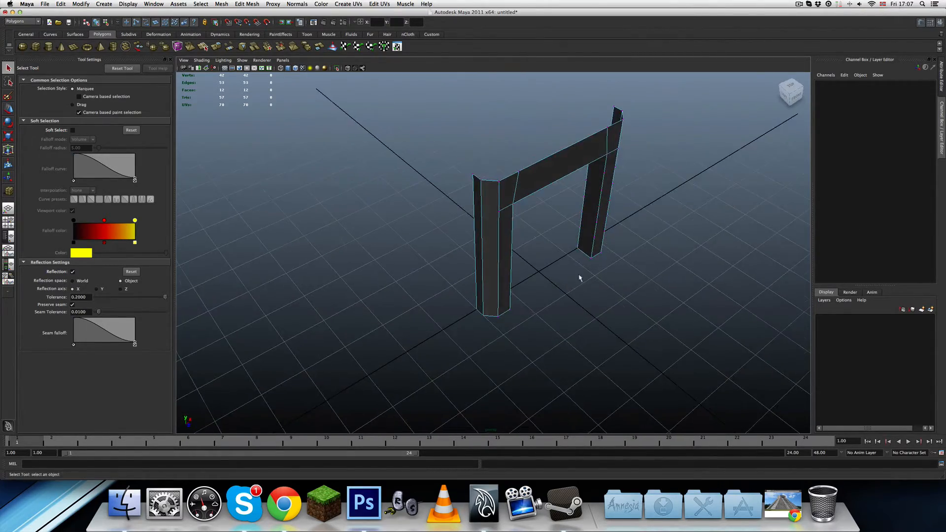
pyautogui.keyDown('alt'); pyautogui.moveTo(685, 323); pyautogui.dragTo(612, 217); pyautogui.keyUp('alt')
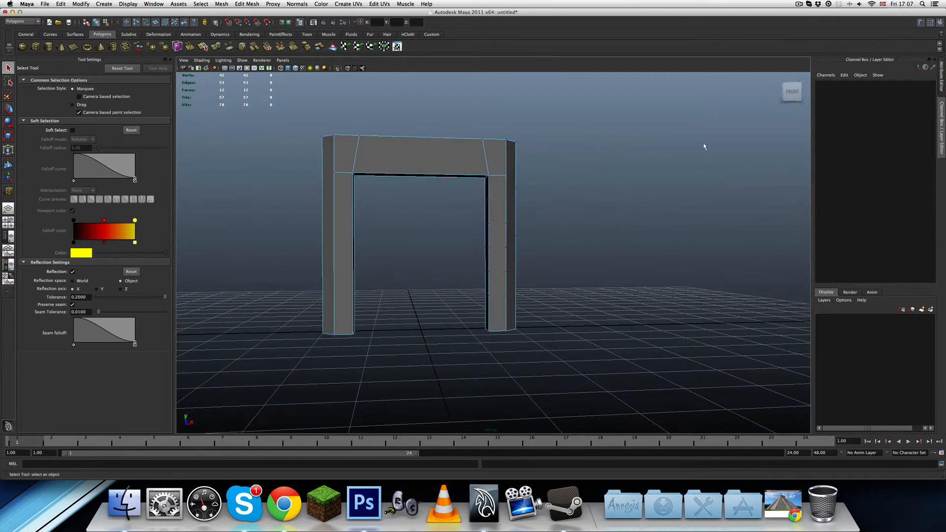
# Step: Delete the remaining stray vertices along the right pillar's edges, including the one on its outer back edge
pyautogui.click(792, 92)
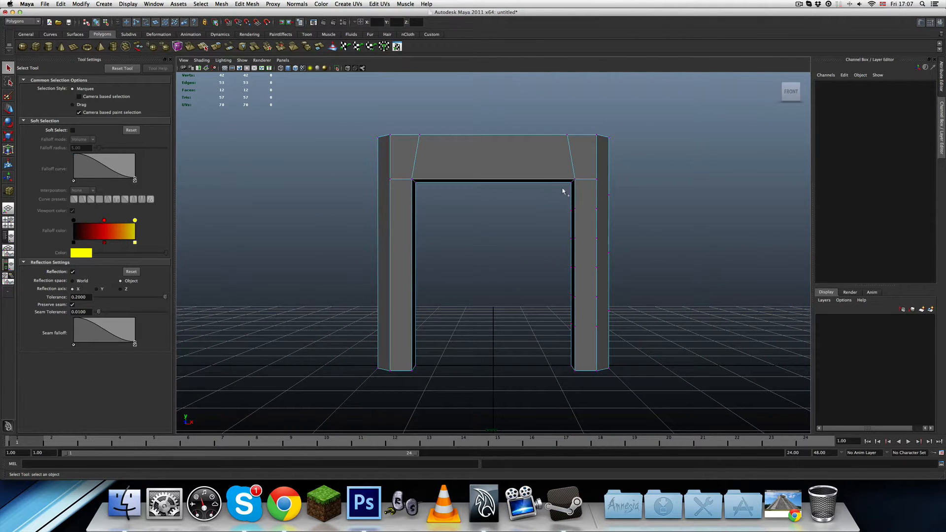
pyautogui.moveTo(563, 191); pyautogui.dragTo(687, 341)
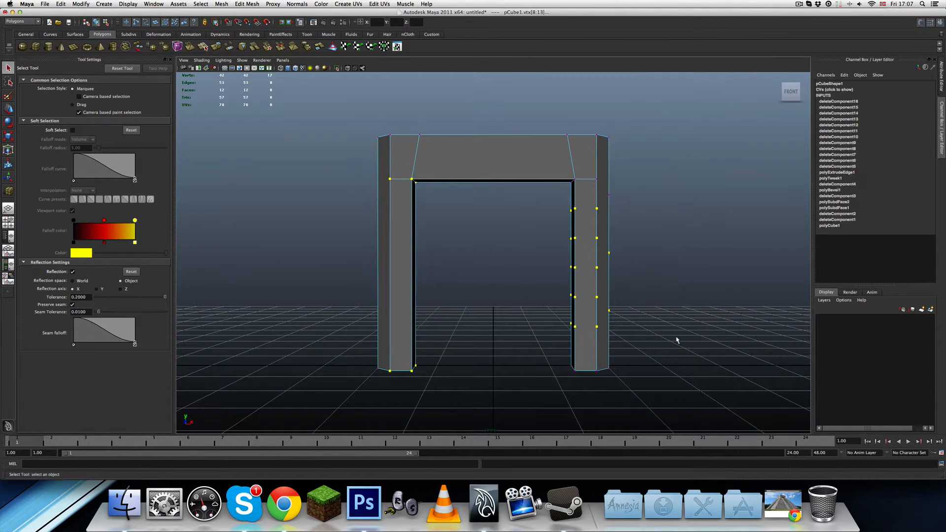
pyautogui.press('Delete')
pyautogui.moveTo(597, 193); pyautogui.dragTo(619, 209)
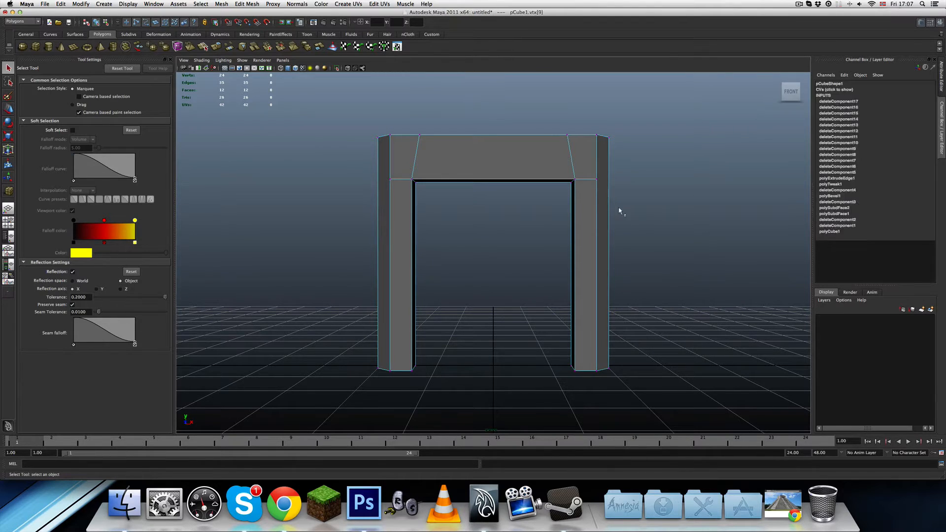
pyautogui.press('Delete')
# Step: Select all of the frame's vertices to check for leftover ones, and return to object mode with nothing selected
pyautogui.keyDown('alt'); pyautogui.moveTo(622, 330); pyautogui.dragTo(572, 257); pyautogui.keyUp('alt')
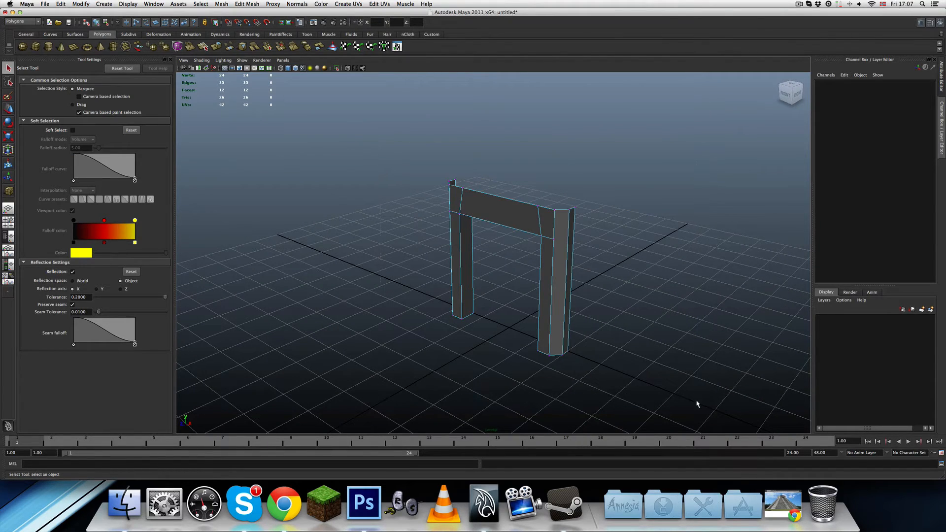
pyautogui.moveTo(698, 404); pyautogui.dragTo(698, 405)
pyautogui.scroll(5, 604, 355)
pyautogui.keyDown('alt'); pyautogui.moveTo(600, 350); pyautogui.dragTo(630, 339); pyautogui.keyUp('alt')
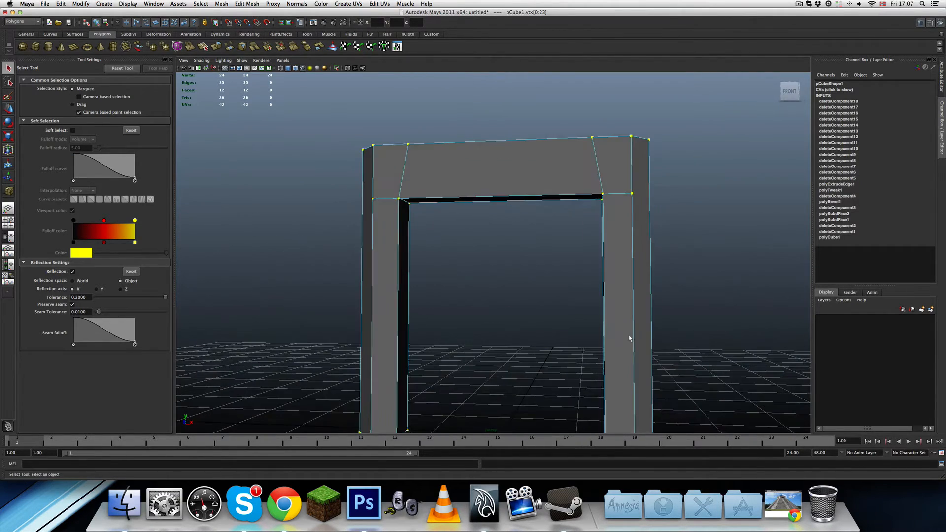
pyautogui.scroll(-4, 505, 339)
pyautogui.keyDown('alt'); pyautogui.moveTo(505, 339); pyautogui.dragTo(517, 265); pyautogui.keyUp('alt')
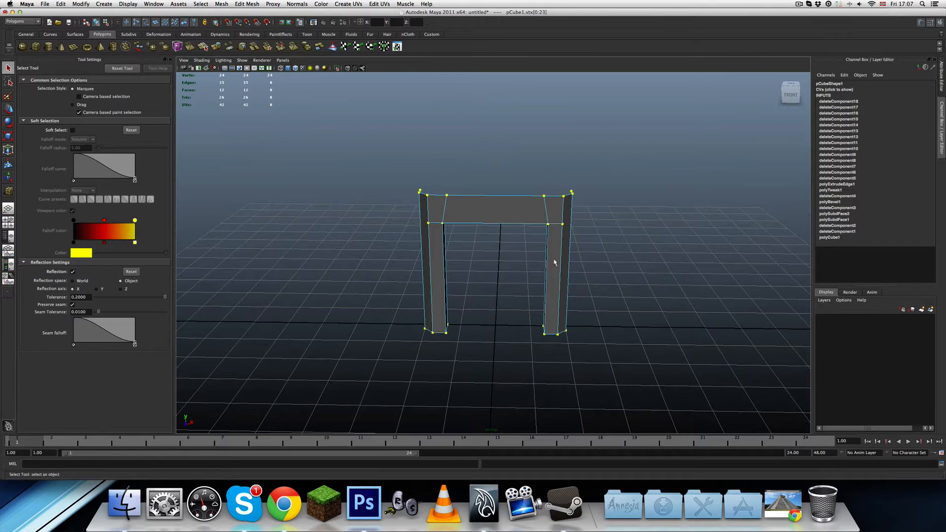
pyautogui.moveTo(566, 258); pyautogui.dragTo(578, 254, button='right')
pyautogui.click(629, 280)
# Step: Inspect the cleaned-up door frame from several angles, checking the front, the pillar sides and the inner faces
pyautogui.moveTo(482, 362)
pyautogui.keyDown('alt'); pyautogui.mouseDown()
pyautogui.moveTo(478, 374)
pyautogui.moveTo(467, 354)
pyautogui.mouseUp(); pyautogui.keyUp('alt')
pyautogui.scroll(5, 476, 360)
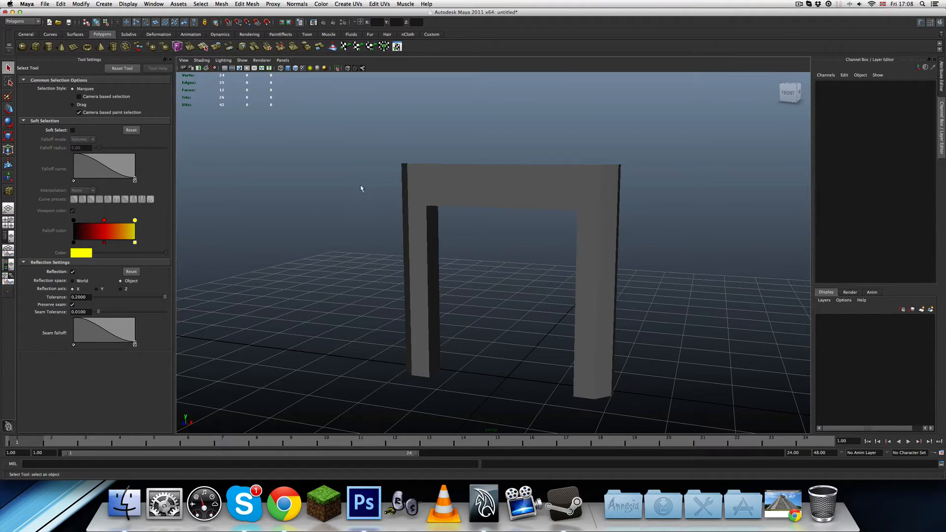
pyautogui.keyDown('alt'); pyautogui.moveTo(361, 188); pyautogui.dragTo(421, 213); pyautogui.keyUp('alt')
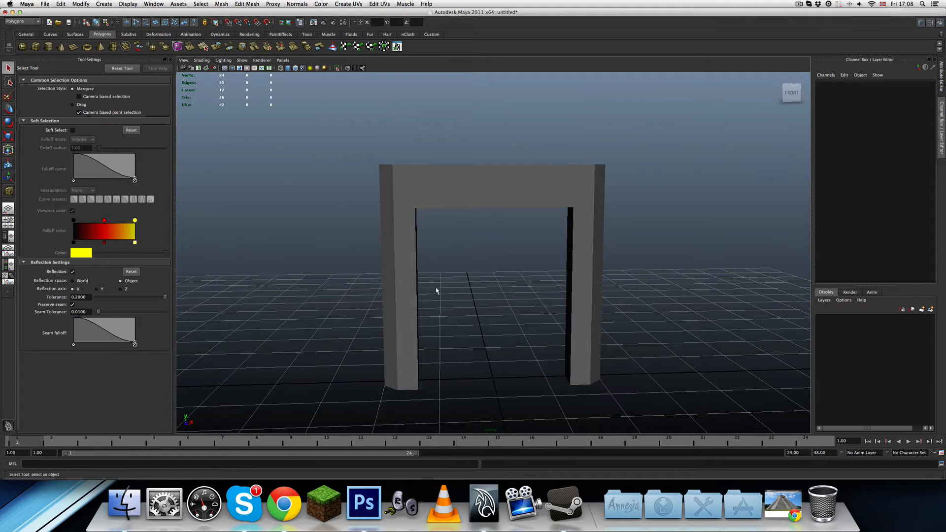
pyautogui.keyDown('alt'); pyautogui.moveTo(436, 291); pyautogui.dragTo(492, 294); pyautogui.keyUp('alt')
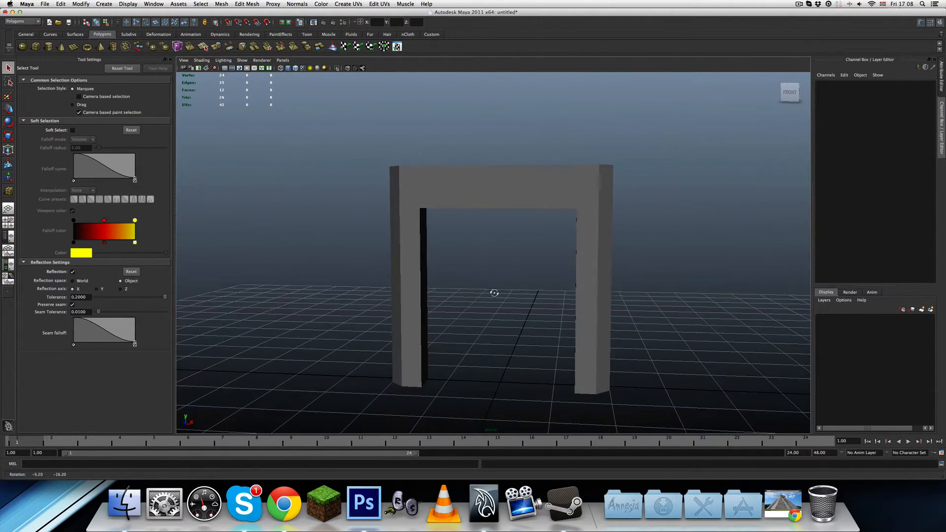
pyautogui.click(420, 197)
pyautogui.click(452, 242)
pyautogui.keyDown('alt'); pyautogui.moveTo(462, 247); pyautogui.dragTo(430, 294); pyautogui.keyUp('alt')
pyautogui.scroll(-3, 469, 255)
# Step: Minimize Maya and open the textures folder of the temple custom story inside custom_stories in Finder
pyautogui.click(13, 13)
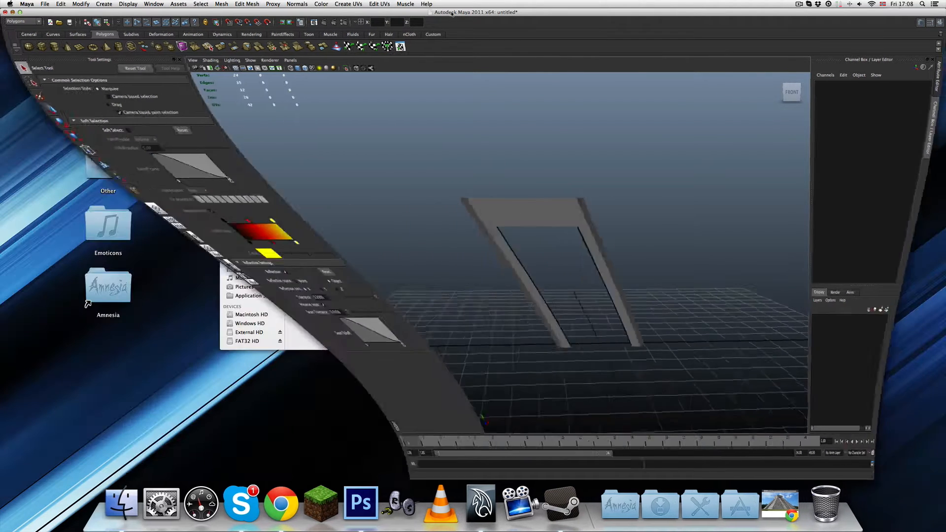
pyautogui.click(379, 289)
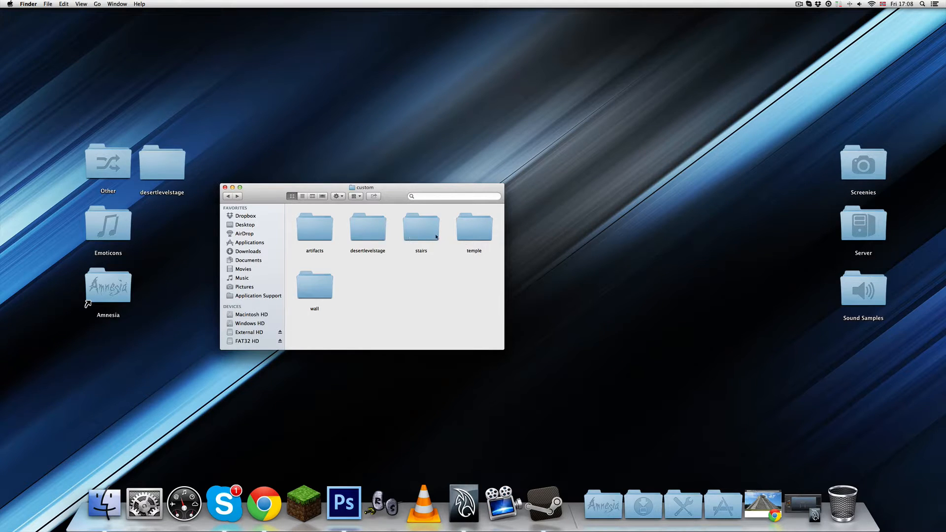
pyautogui.click(227, 196)
pyautogui.click(227, 198)
pyautogui.scroll(10, 347, 264)
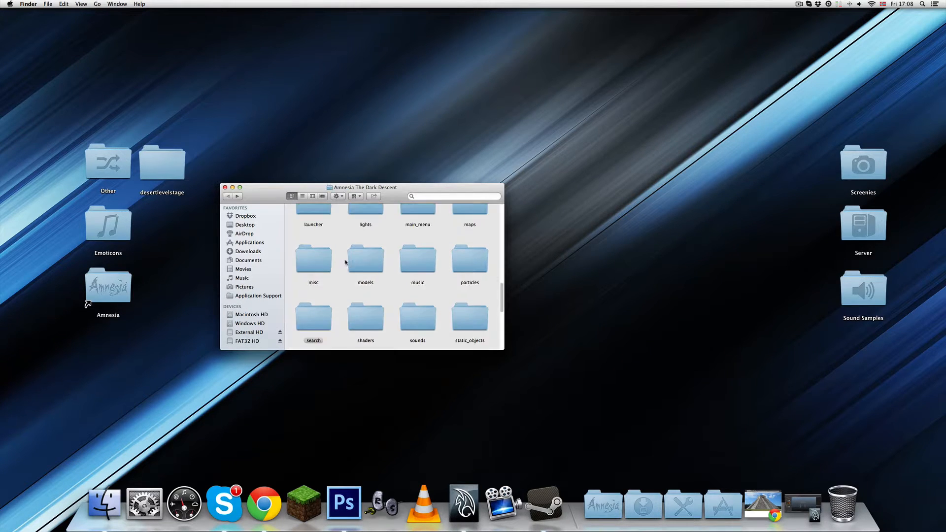
pyautogui.scroll(-3, 345, 265)
pyautogui.click(327, 326)
pyautogui.doubleClick(327, 326)
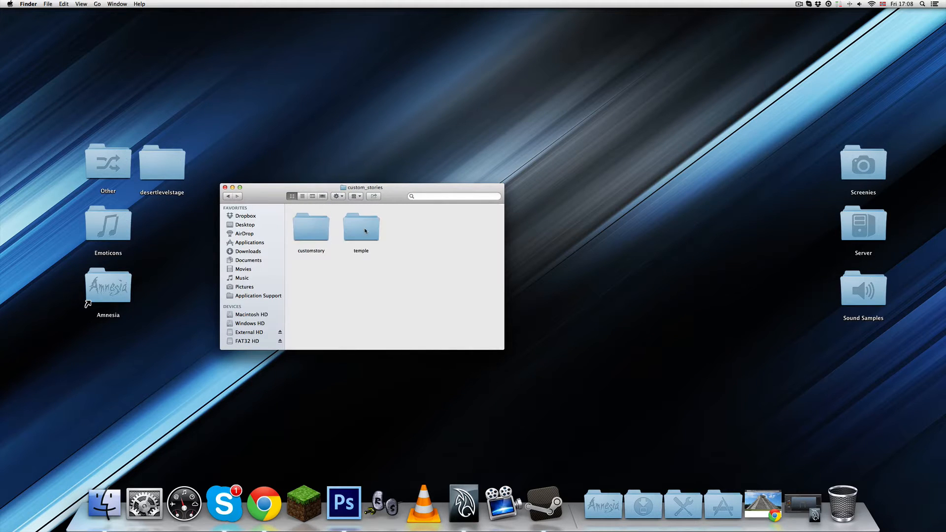
pyautogui.doubleClick(363, 224)
pyautogui.doubleClick(471, 226)
# Step: Look through the temple's texture files and preview sandstone_tiles.tga as a candidate for the frame
pyautogui.scroll(-5, 449, 247)
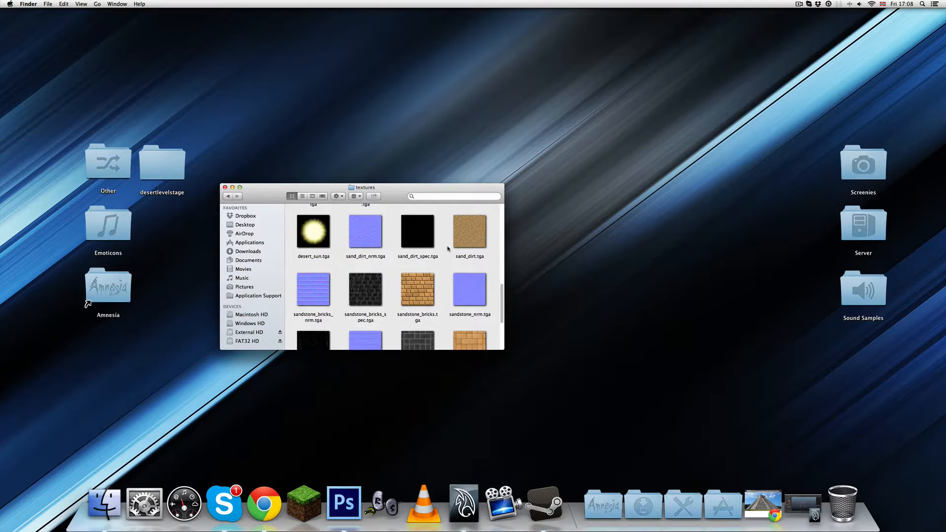
pyautogui.scroll(4, 448, 248)
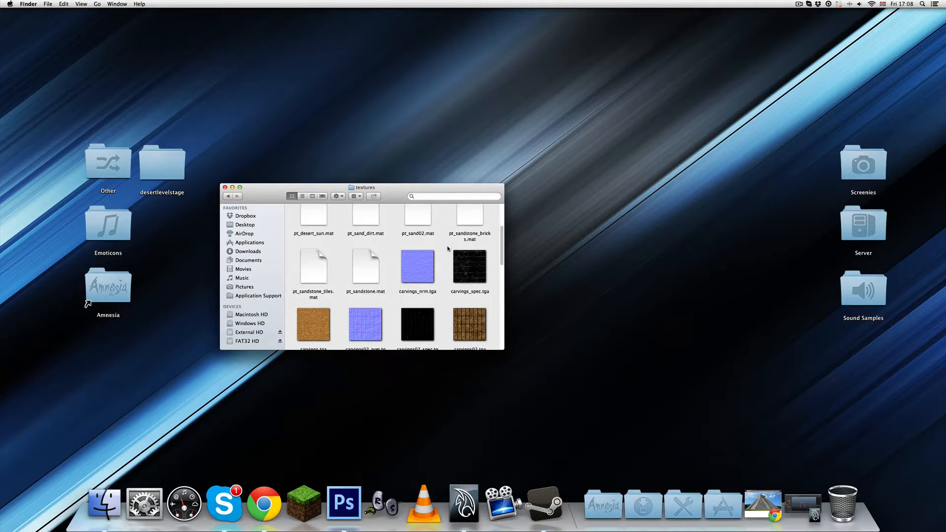
pyautogui.scroll(-6, 448, 248)
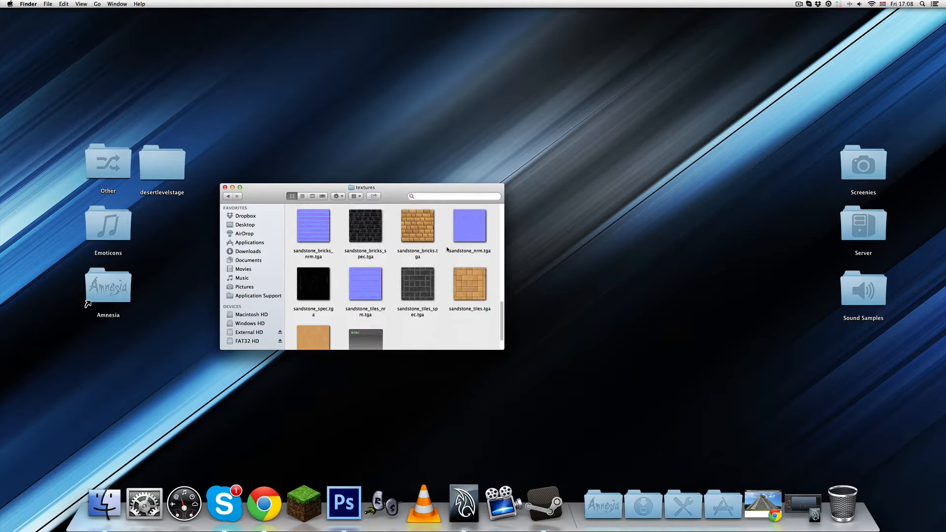
pyautogui.click(464, 274)
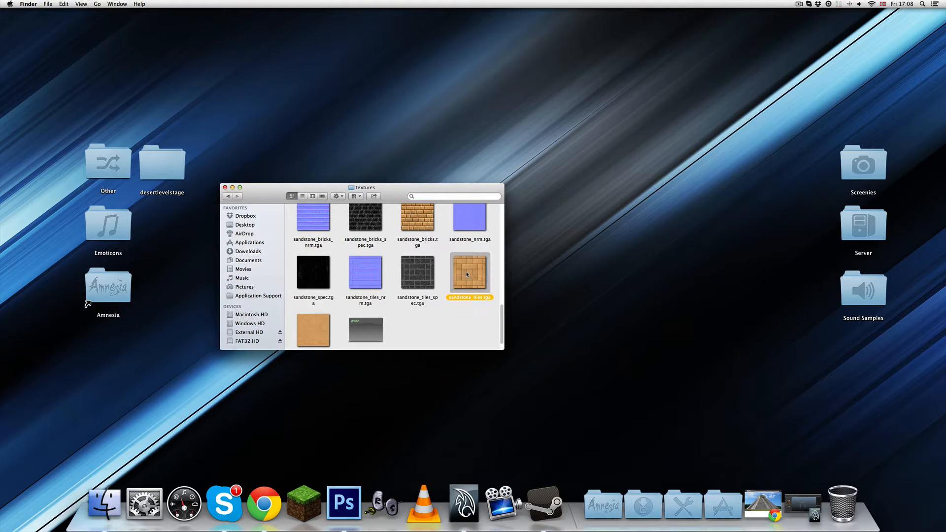
pyautogui.press('space')
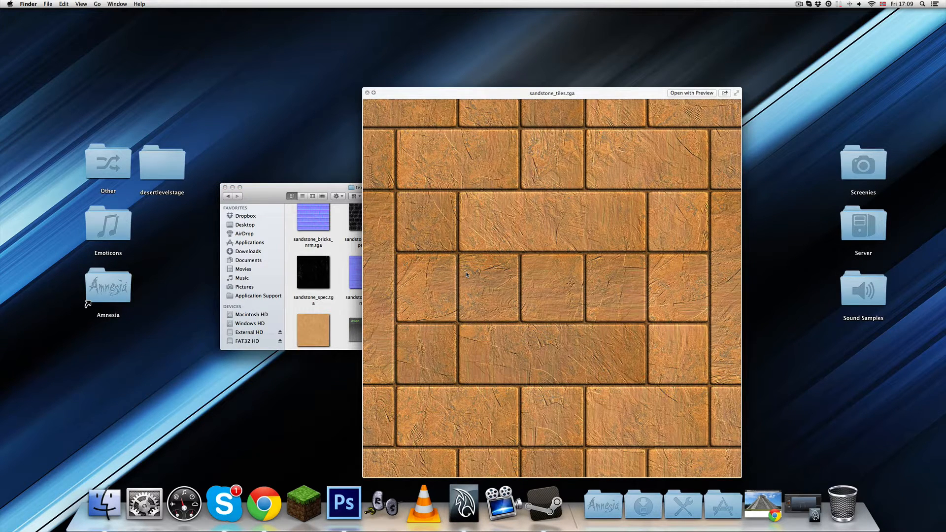
pyautogui.press('space')
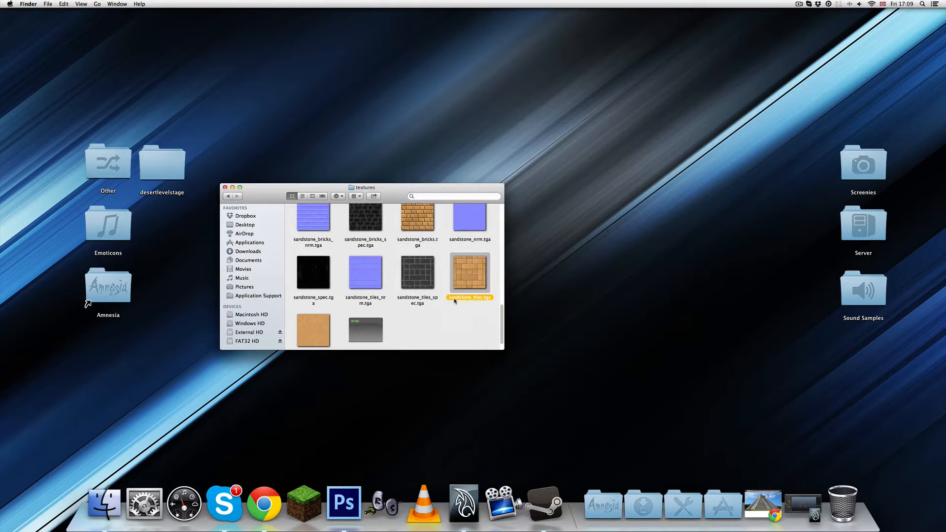
pyautogui.scroll(2, 453, 291)
pyautogui.scroll(1, 452, 290)
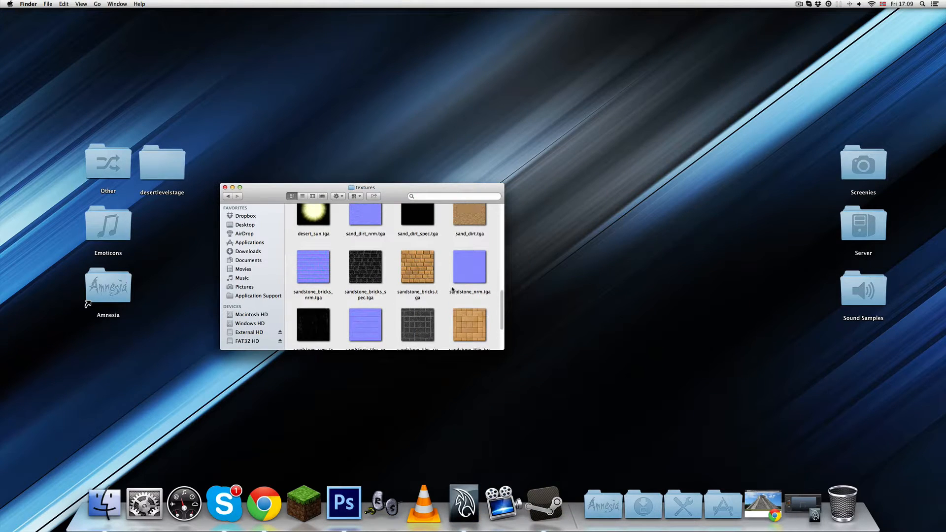
pyautogui.click(470, 318)
pyautogui.press('space')
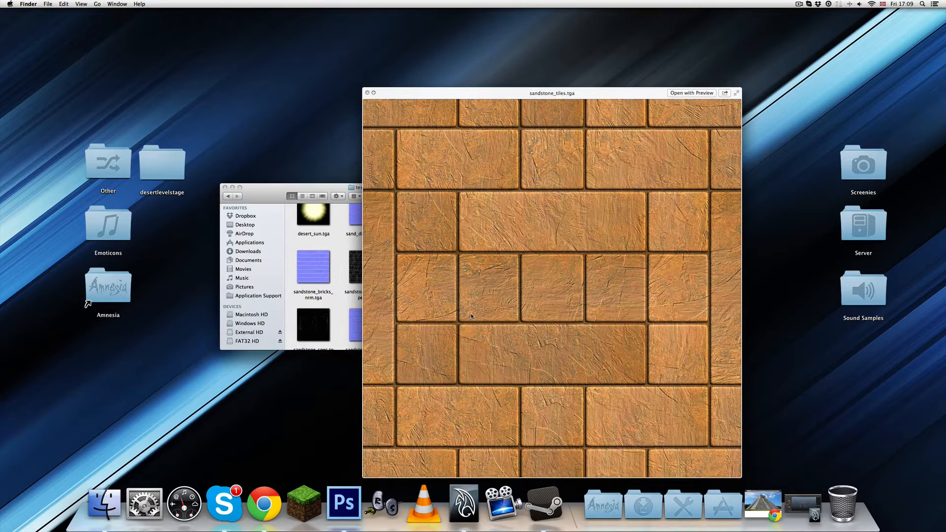
pyautogui.press('space')
pyautogui.press('space')
pyautogui.press('space')
# Step: Look through the other textures in the folder, including carvings.tga
pyautogui.scroll(1, 447, 302)
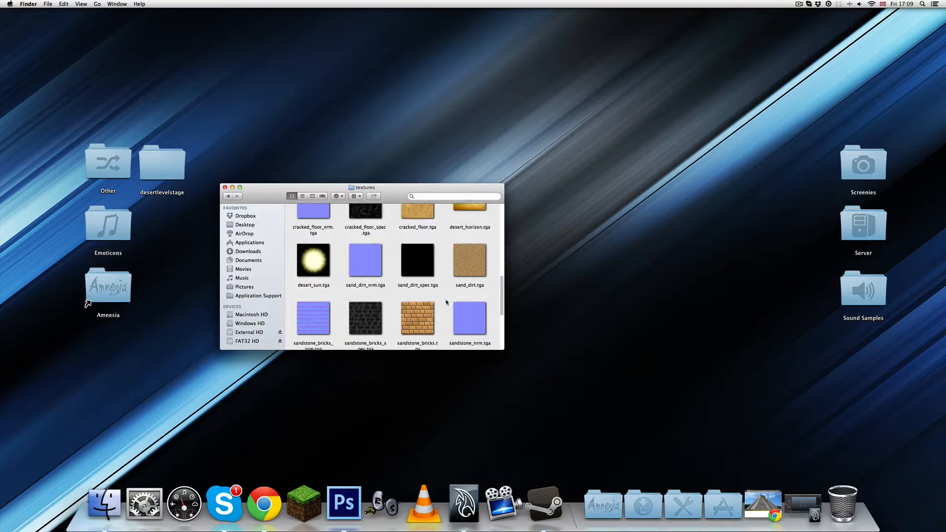
pyautogui.scroll(5, 447, 302)
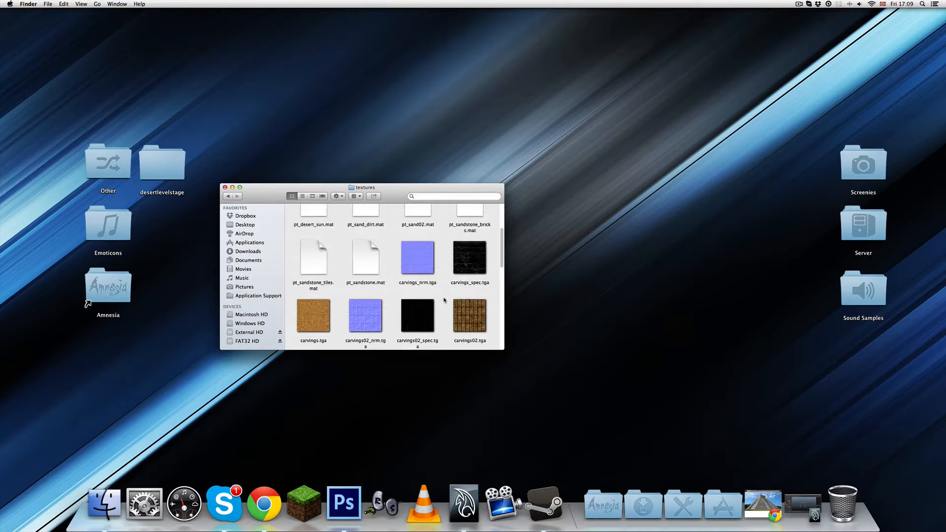
pyautogui.click(314, 316)
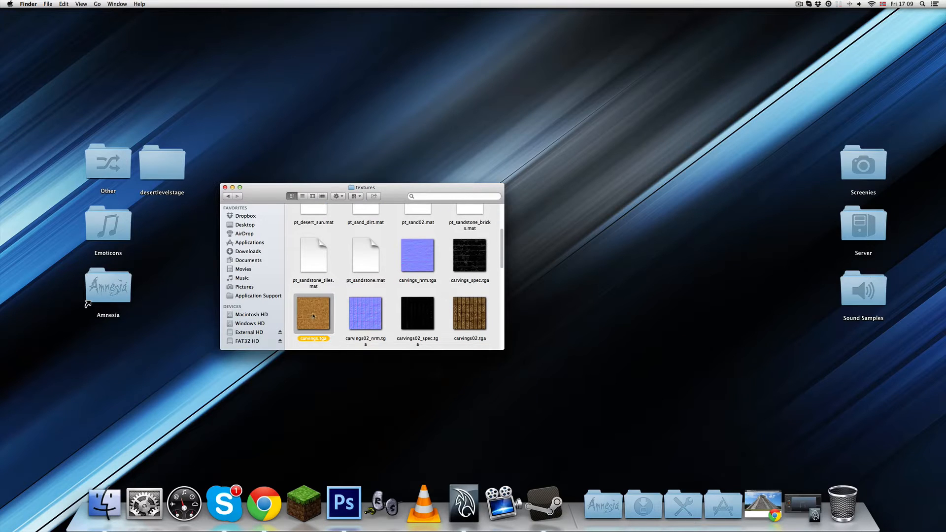
pyautogui.click(334, 285)
# Step: Go up to the Amnesia The Dark Descent folder and open the wall folder under static_objects, custom
pyautogui.press('super+Up')
pyautogui.press('super+Up')
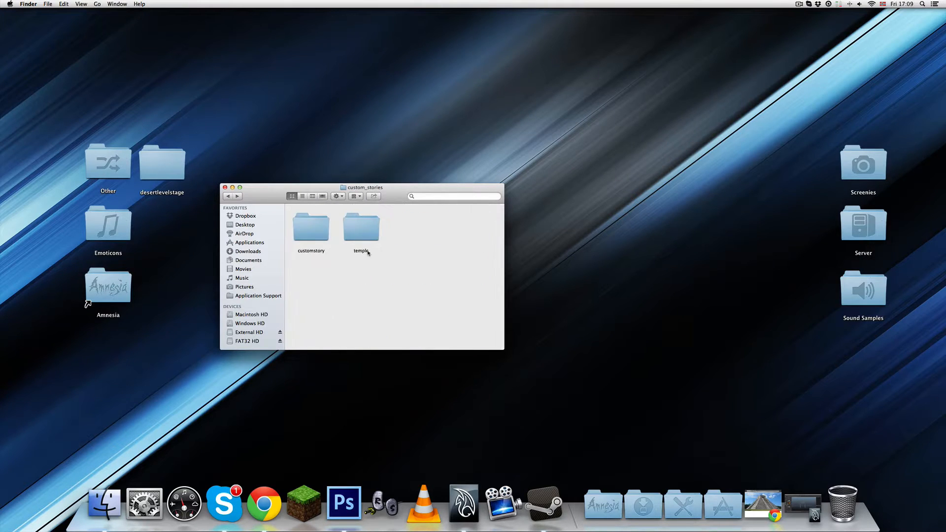
pyautogui.press('super+Up')
pyautogui.scroll(-5, 424, 274)
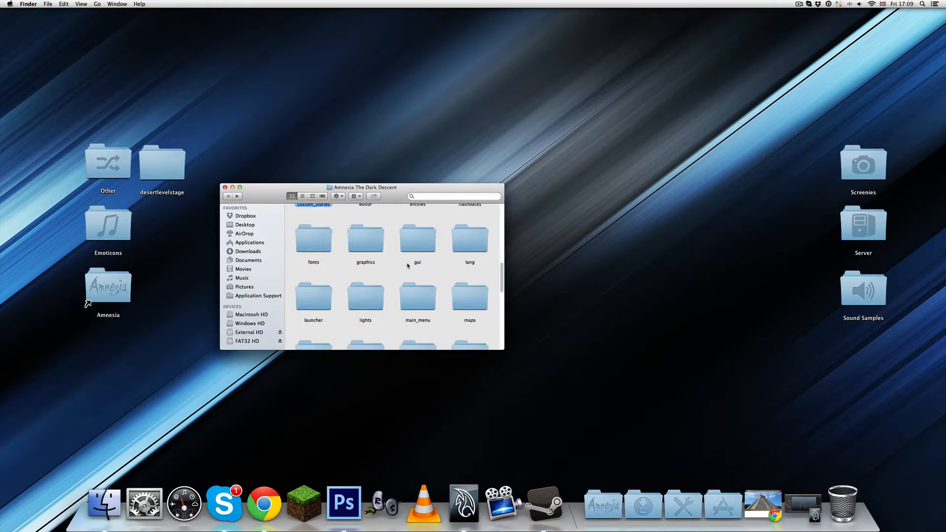
pyautogui.scroll(-3, 424, 275)
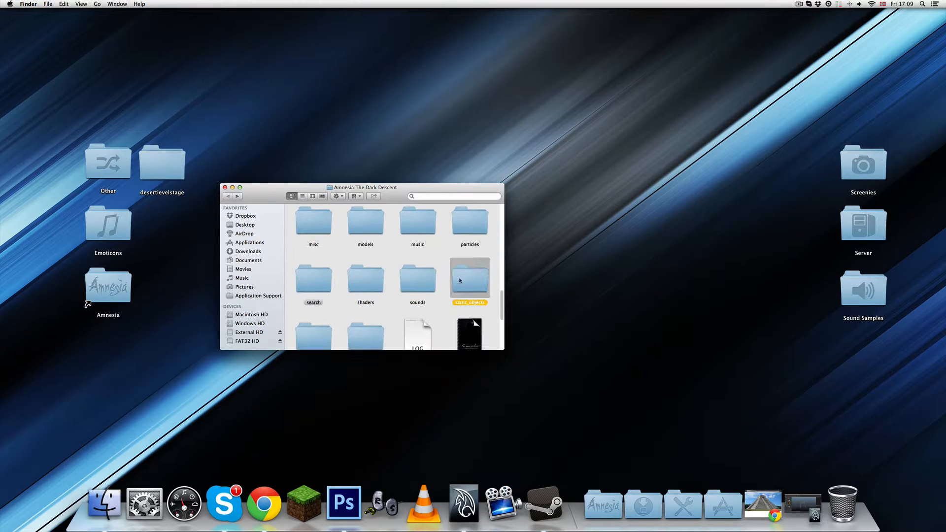
pyautogui.doubleClick(468, 278)
pyautogui.press('super+Down')
pyautogui.doubleClick(315, 283)
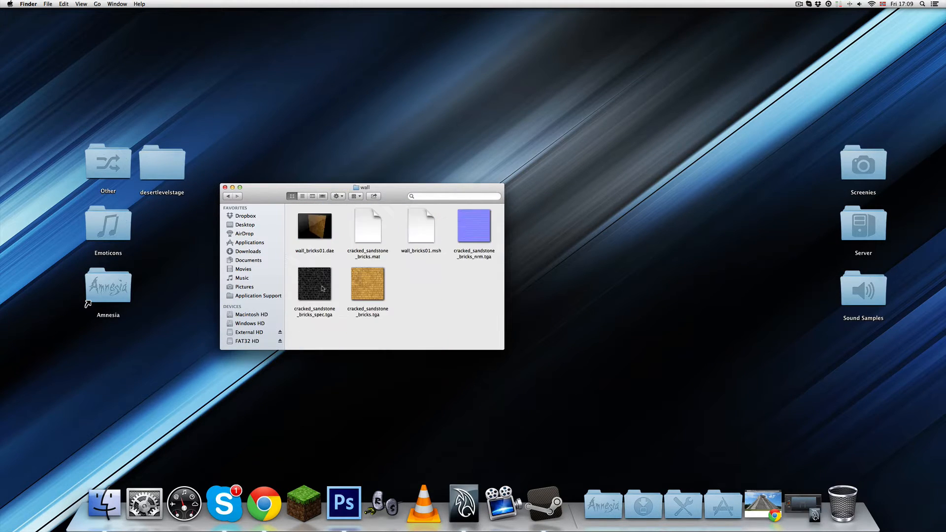
# Step: Move the wall folder out of the custom folder onto the desktop
pyautogui.click(228, 196)
pyautogui.moveTo(318, 282); pyautogui.dragTo(751, 207)
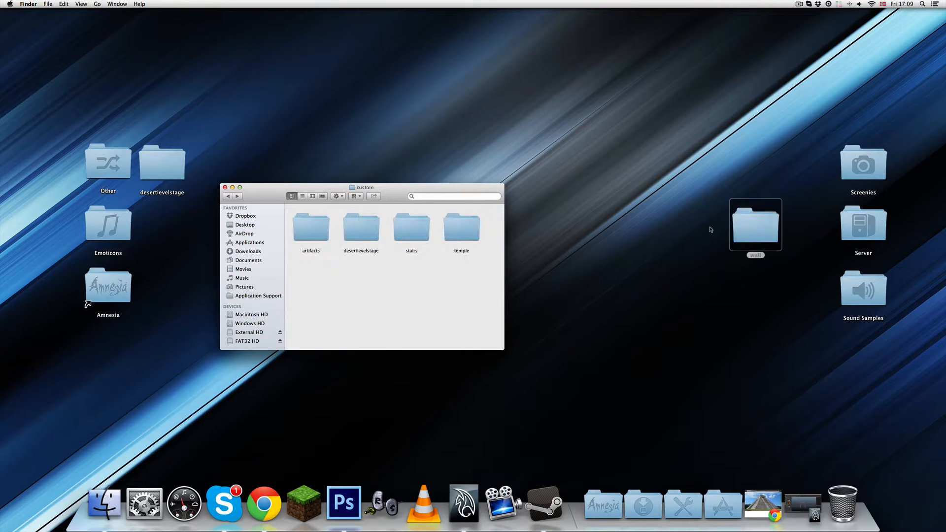
pyautogui.click(665, 261)
pyautogui.click(496, 288)
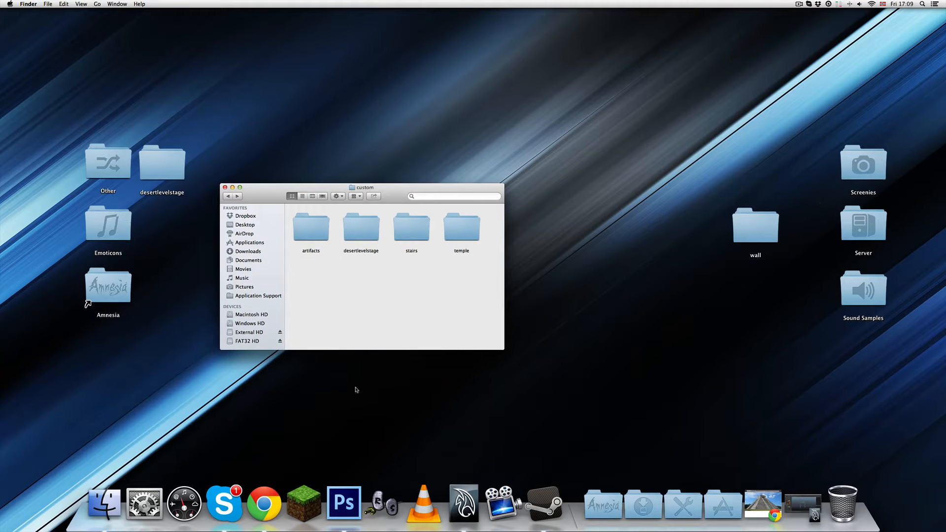
# Step: Switch back to Maya, select the door frame and show the attributes of its lambert1 material
pyautogui.click(463, 503)
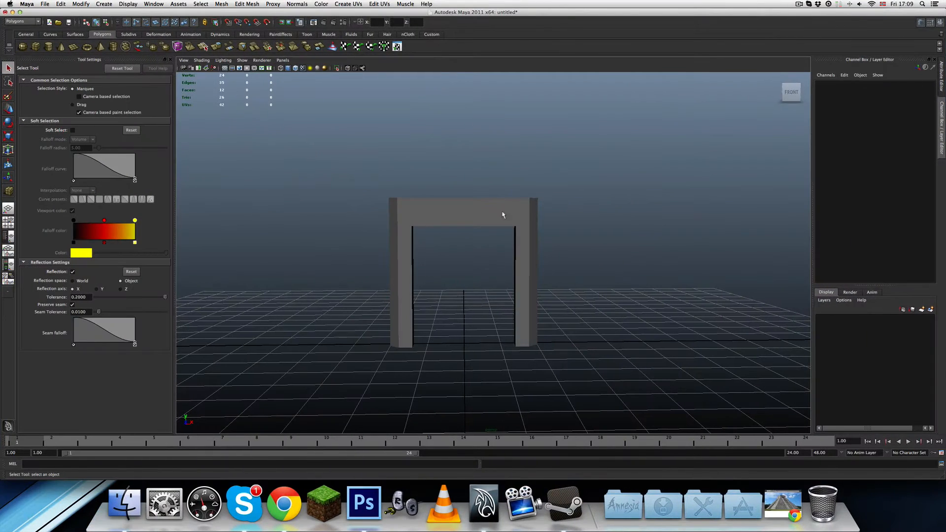
pyautogui.click(503, 215)
pyautogui.click(943, 73)
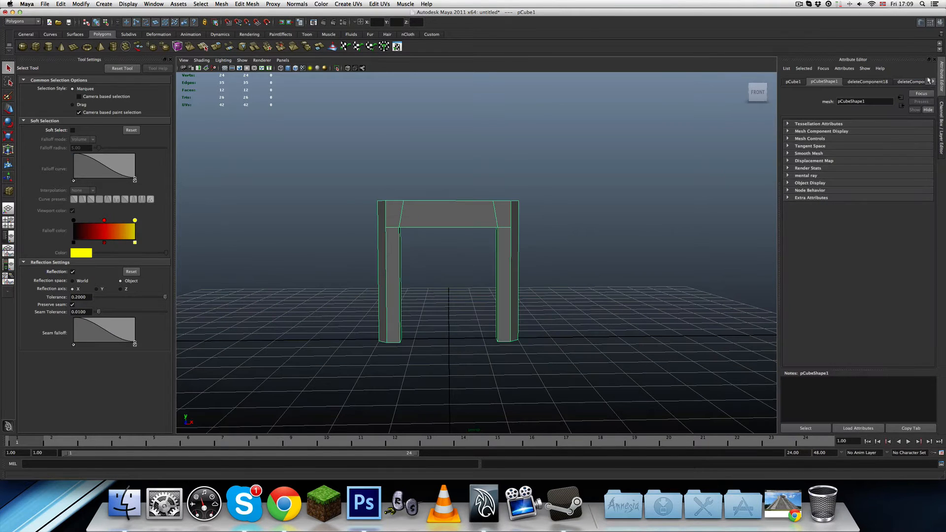
pyautogui.click(933, 82)
pyautogui.click(934, 82)
pyautogui.click(934, 82)
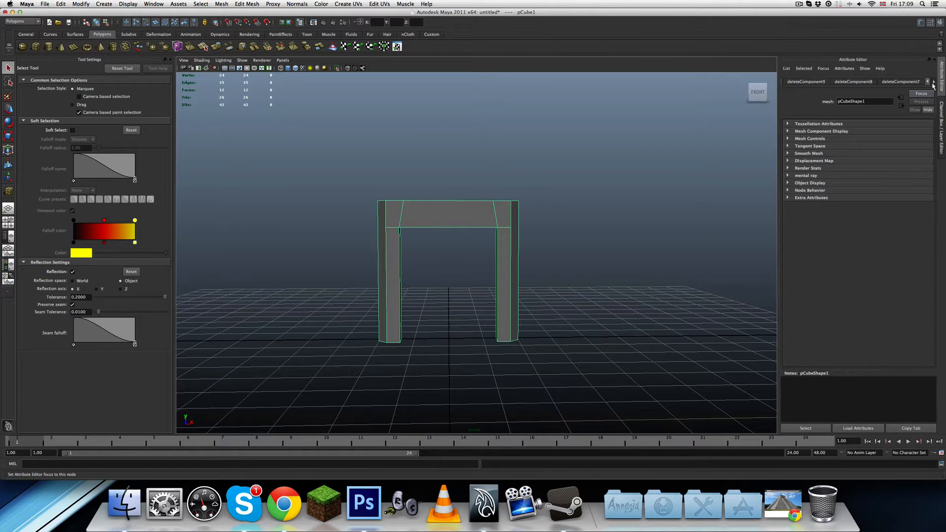
pyautogui.click(933, 82)
pyautogui.click(934, 82)
pyautogui.click(933, 83)
pyautogui.click(933, 83)
pyautogui.click(933, 82)
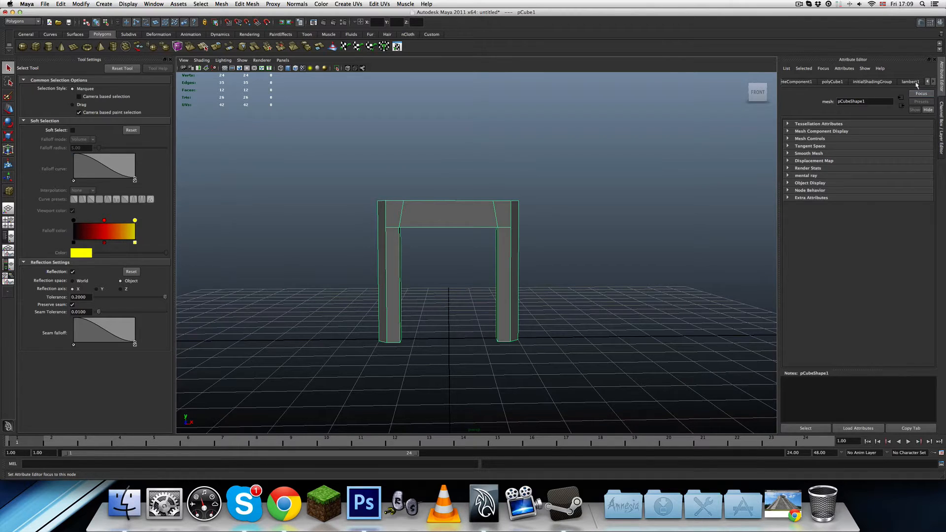
pyautogui.click(912, 82)
# Step: Connect a File texture to lambert1's color and load cracked_sandstone_bricks.tga from the wall folder on the desktop
pyautogui.click(927, 169)
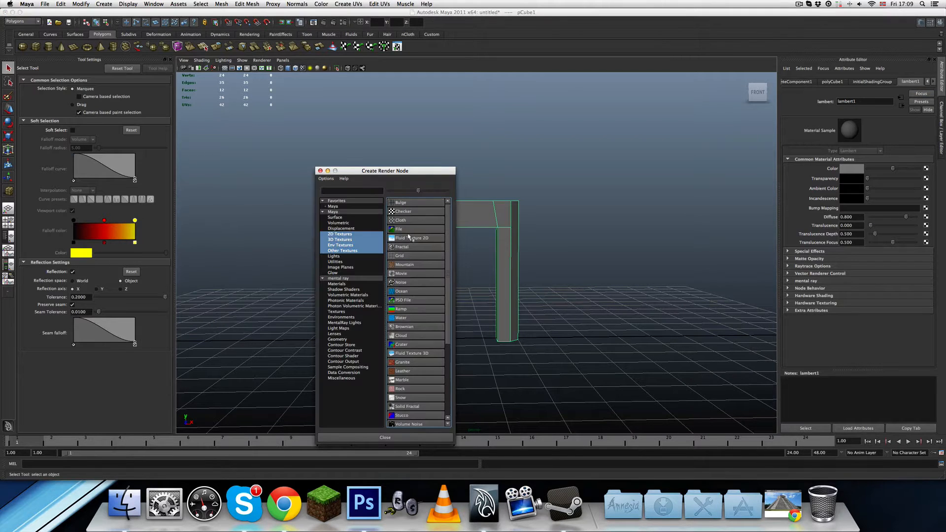
pyautogui.click(409, 231)
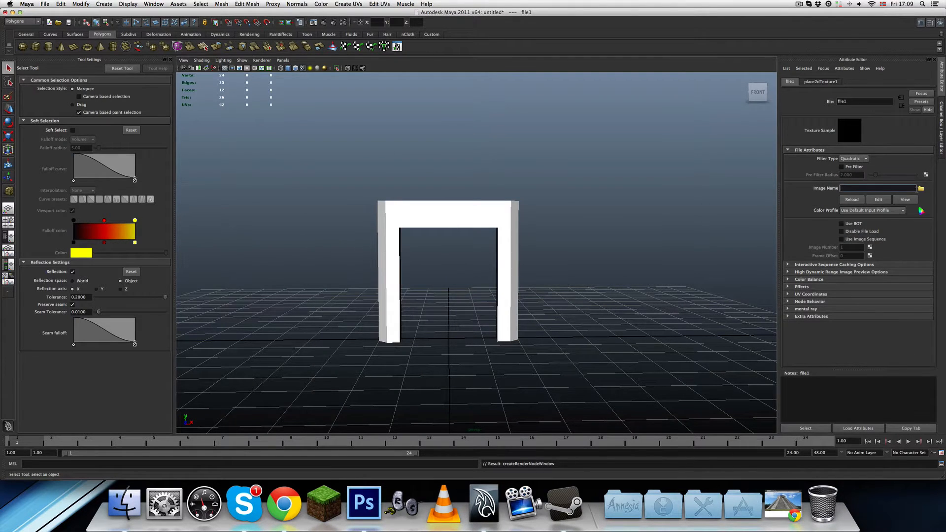
pyautogui.click(921, 188)
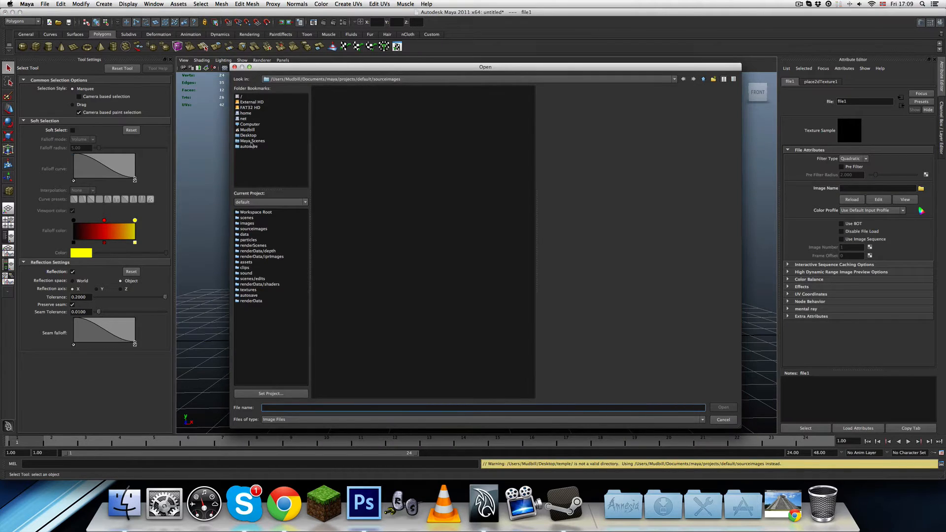
pyautogui.click(248, 135)
pyautogui.doubleClick(323, 125)
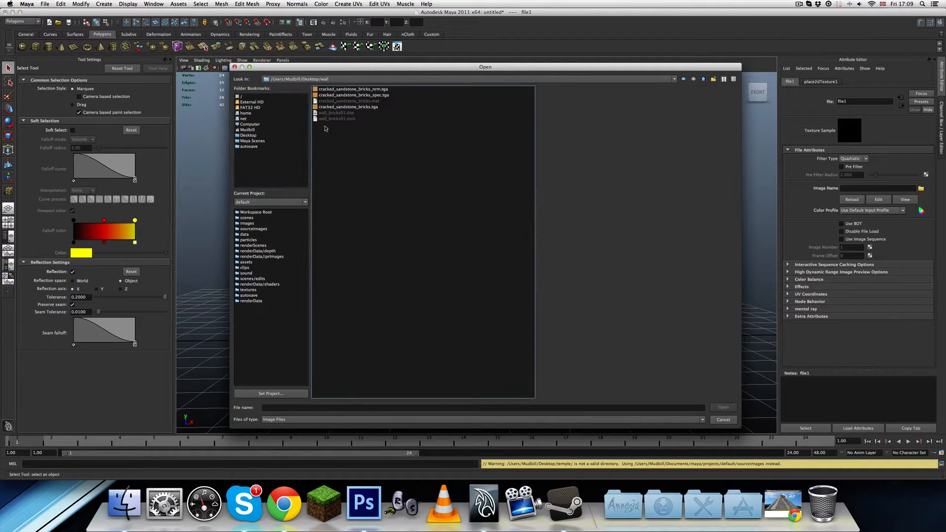
pyautogui.click(336, 107)
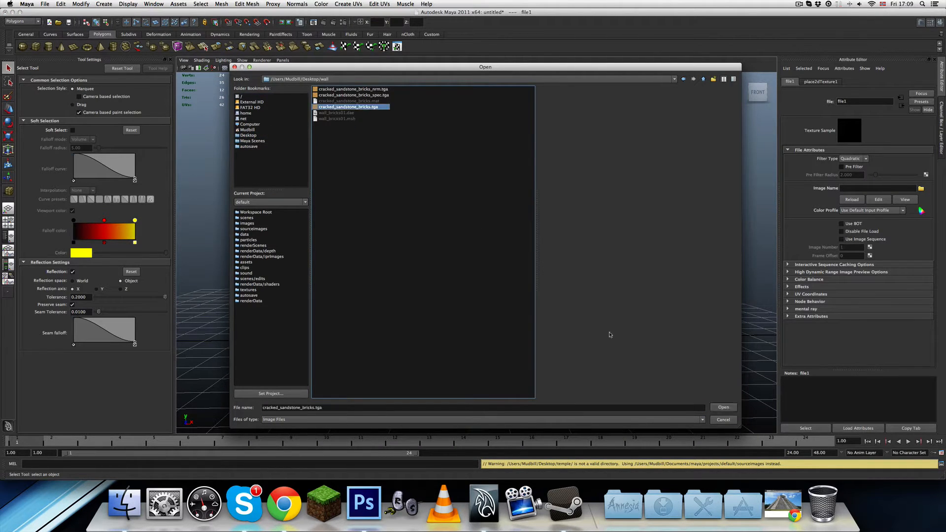
pyautogui.click(723, 407)
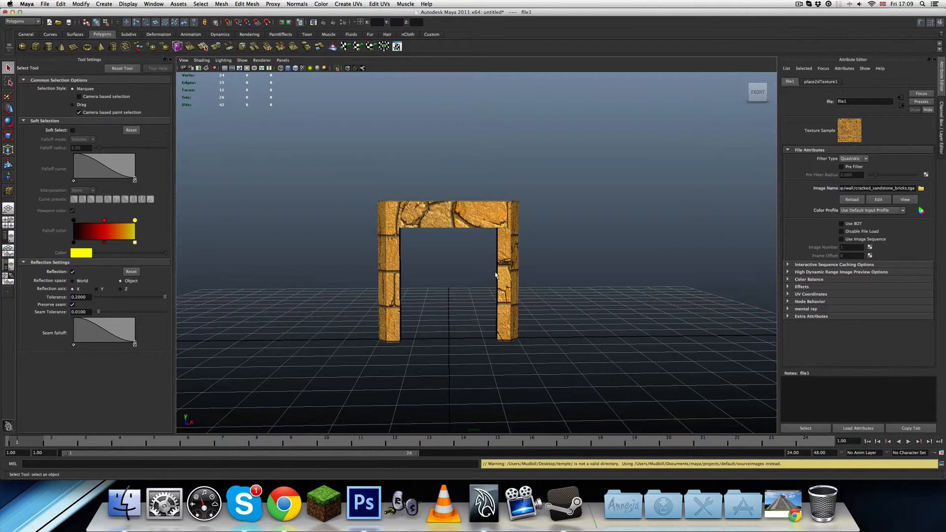
# Step: Select the whole door frame and apply planar UV mapping to it from the front
pyautogui.scroll(3, 495, 275)
pyautogui.click(454, 218)
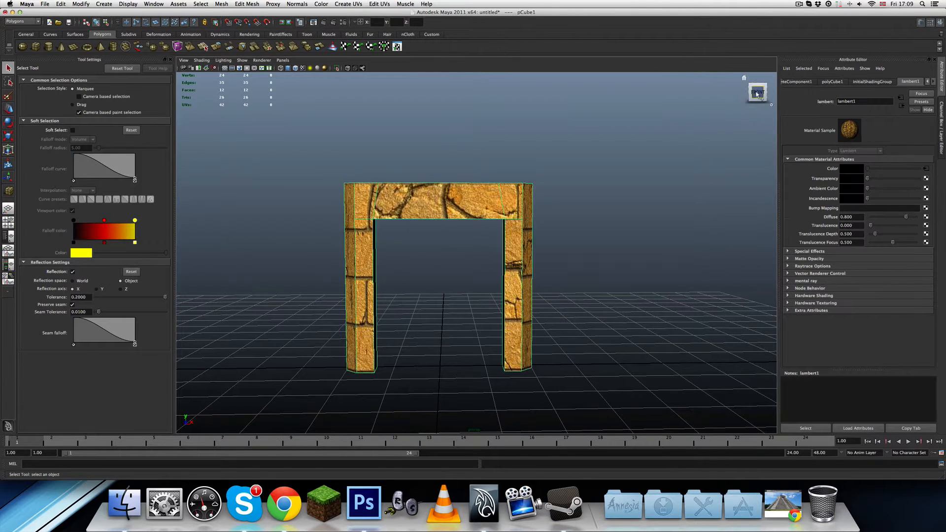
pyautogui.click(757, 94)
pyautogui.click(379, 4)
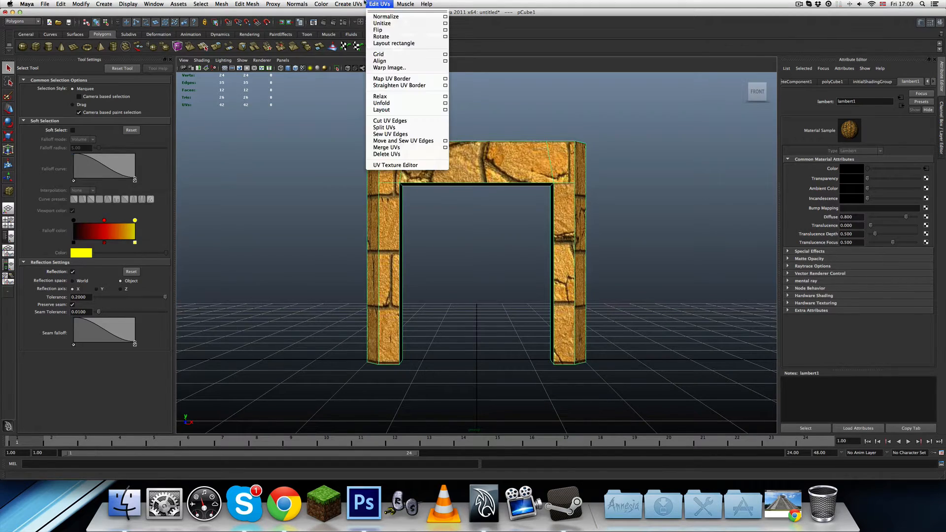
pyautogui.click(345, 17)
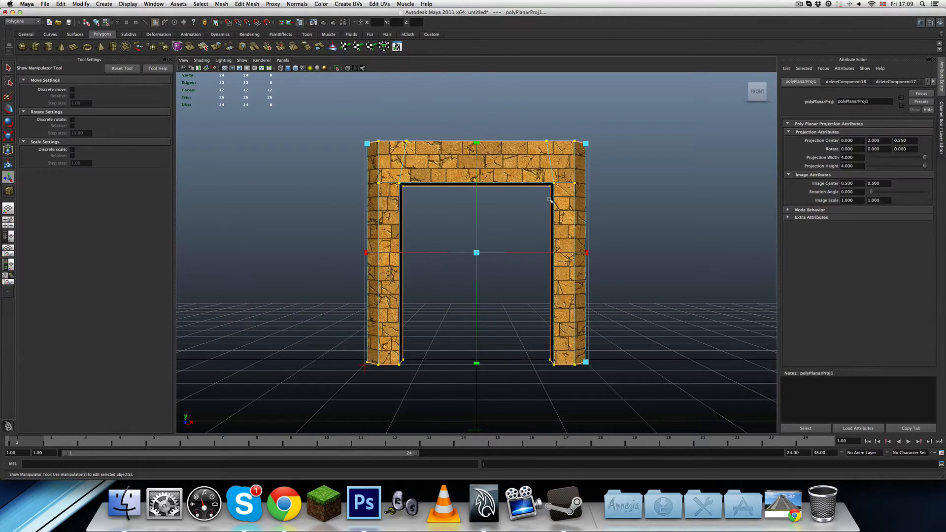
pyautogui.click(644, 194)
# Step: Delete the outer side faces of both door frame posts
pyautogui.keyDown('alt'); pyautogui.moveTo(644, 195); pyautogui.dragTo(473, 296); pyautogui.keyUp('alt')
pyautogui.click(498, 255)
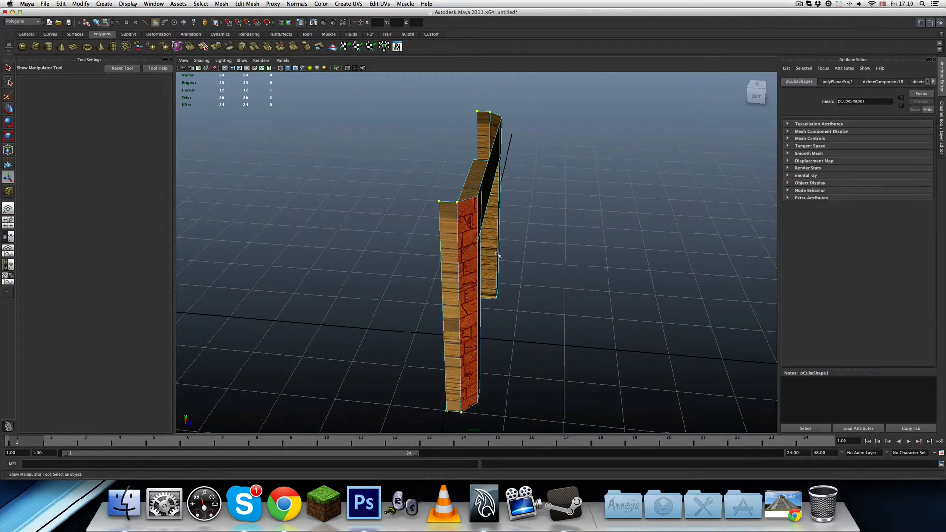
pyautogui.keyDown('alt'); pyautogui.moveTo(497, 255); pyautogui.dragTo(591, 264); pyautogui.keyUp('alt')
pyautogui.keyDown('shift'); pyautogui.click(435, 311); pyautogui.keyUp('shift')
pyautogui.keyDown('alt'); pyautogui.moveTo(508, 269); pyautogui.dragTo(512, 292); pyautogui.keyUp('alt')
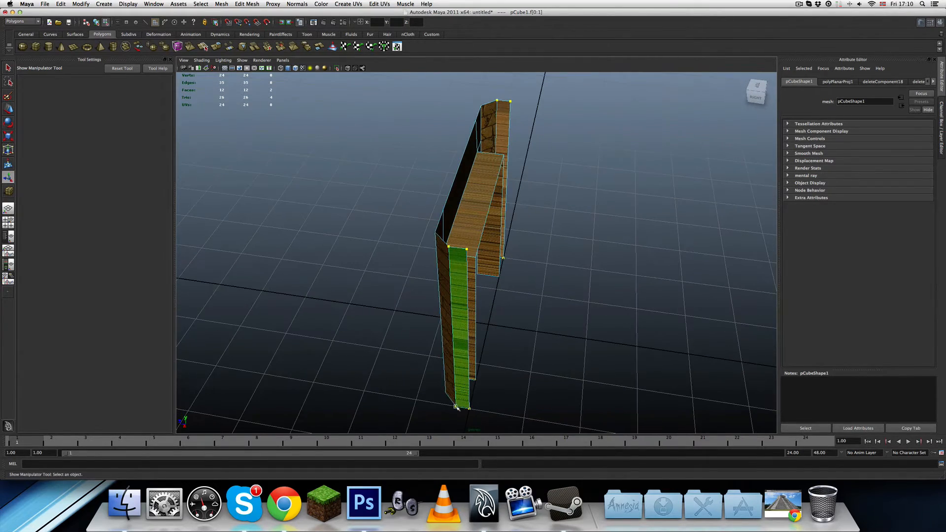
pyautogui.keyDown('alt'); pyautogui.moveTo(457, 422); pyautogui.dragTo(480, 353); pyautogui.keyUp('alt')
pyautogui.scroll(-5, 499, 358)
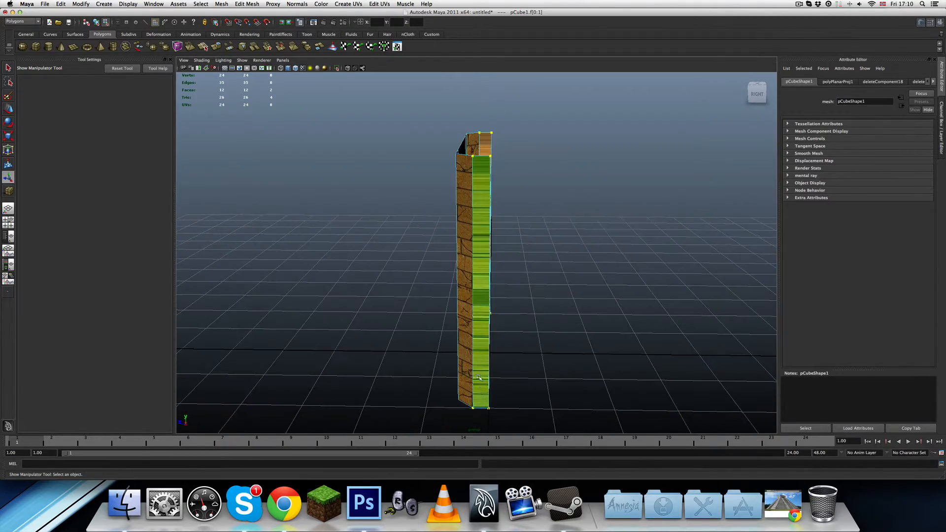
pyautogui.keyDown('alt'); pyautogui.moveTo(478, 390); pyautogui.dragTo(414, 302); pyautogui.keyUp('alt')
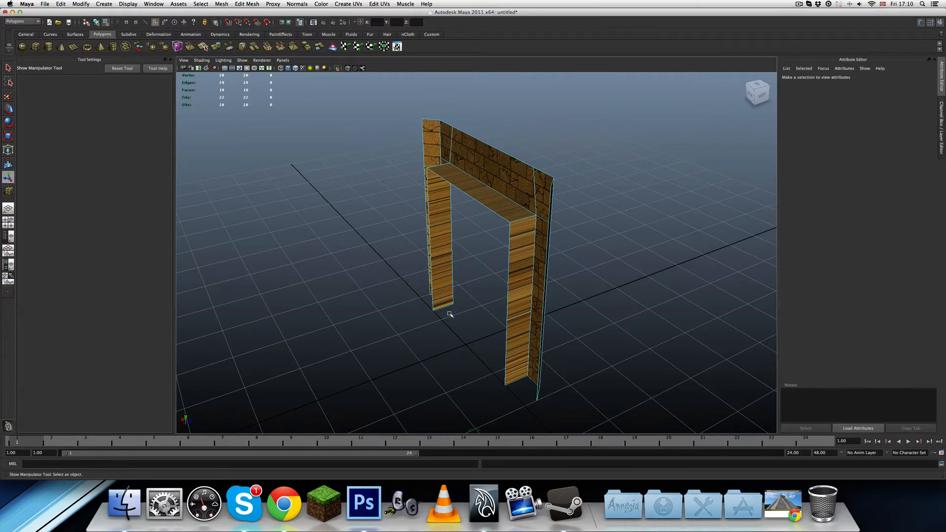
# Step: Select only the inner side faces of both posts and apply planar UV mapping to them from the left view
pyautogui.moveTo(450, 314)
pyautogui.keyDown('alt'); pyautogui.mouseDown()
pyautogui.moveTo(439, 311)
pyautogui.moveTo(505, 286)
pyautogui.moveTo(473, 268)
pyautogui.moveTo(458, 236)
pyautogui.moveTo(446, 297)
pyautogui.mouseUp(); pyautogui.keyUp('alt')
pyautogui.click(447, 297)
pyautogui.keyDown('alt'); pyautogui.moveTo(425, 345); pyautogui.dragTo(537, 316); pyautogui.keyUp('alt')
pyautogui.keyDown('shift'); pyautogui.click(526, 282); pyautogui.keyUp('shift')
pyautogui.keyDown('shift'); pyautogui.click(504, 232); pyautogui.keyUp('shift')
pyautogui.keyDown('alt'); pyautogui.moveTo(472, 279); pyautogui.dragTo(503, 312); pyautogui.keyUp('alt')
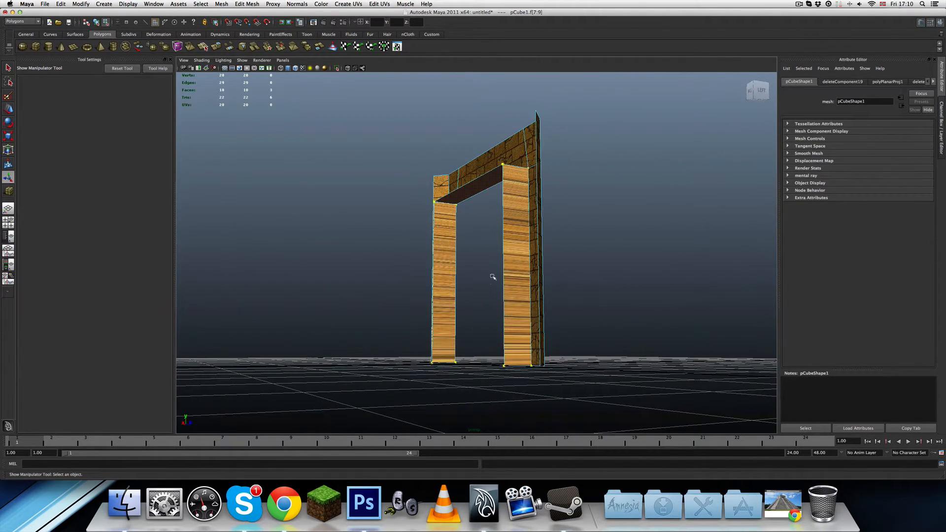
pyautogui.click(510, 295)
pyautogui.keyDown('shift'); pyautogui.click(443, 286); pyautogui.keyUp('shift')
pyautogui.keyDown('alt'); pyautogui.moveTo(542, 215); pyautogui.dragTo(526, 244); pyautogui.keyUp('alt')
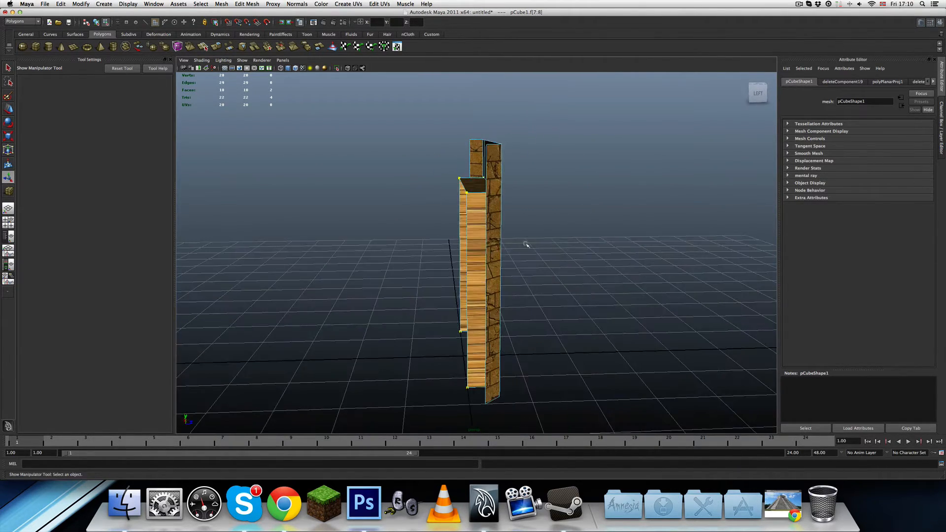
pyautogui.click(759, 95)
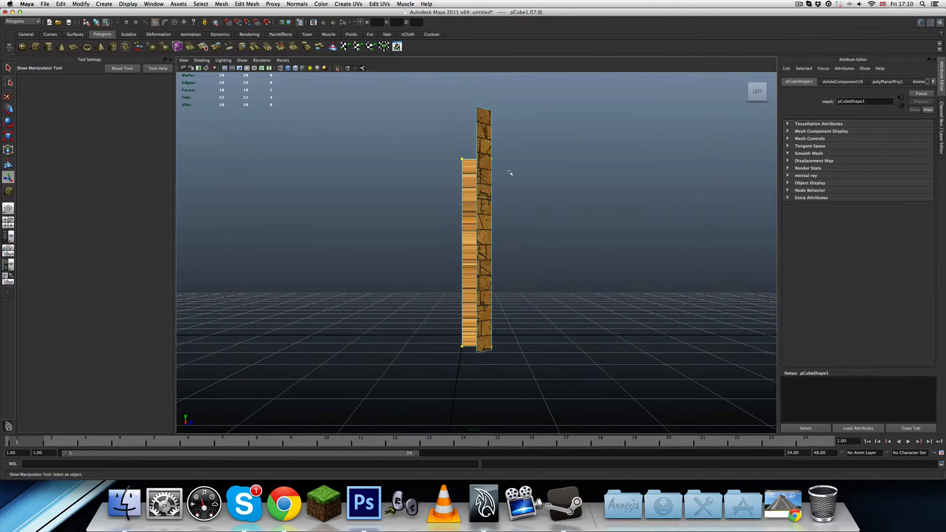
pyautogui.click(380, 4)
pyautogui.click(387, 19)
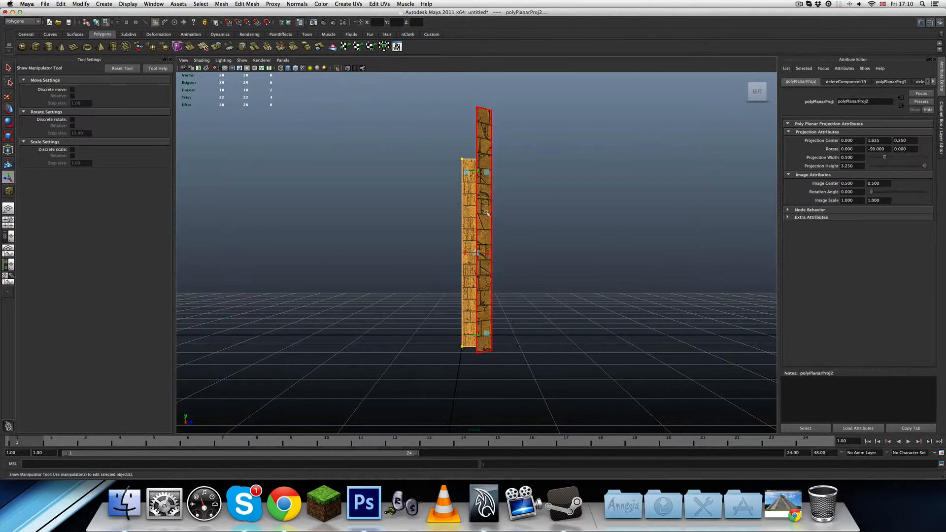
# Step: Set the projection width and height of the inner post faces to 4
pyautogui.moveTo(488, 255); pyautogui.dragTo(551, 262)
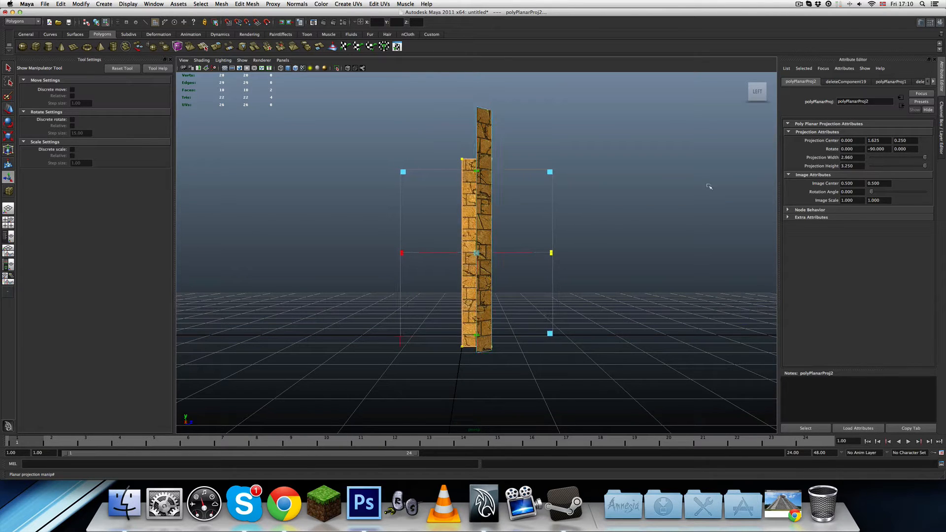
pyautogui.moveTo(862, 166); pyautogui.dragTo(827, 163)
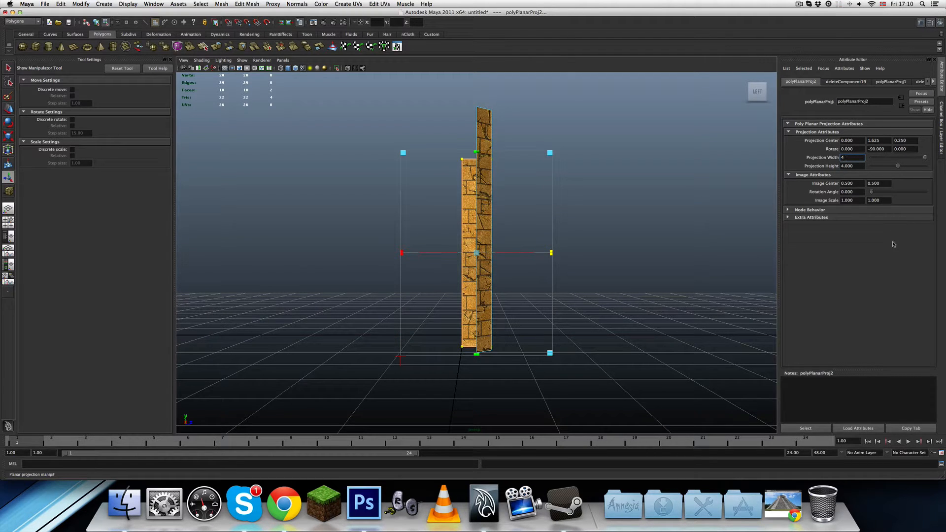
pyautogui.write('4')
pyautogui.press('Tab')
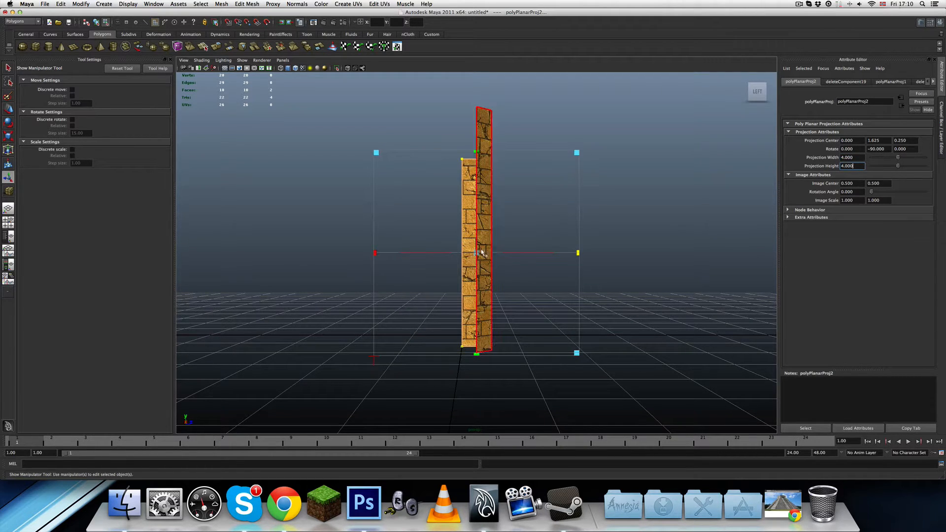
# Step: Move the projection center of the inner post faces to Y 2 and Z 0
pyautogui.moveTo(485, 249)
pyautogui.keyDown('alt'); pyautogui.mouseDown()
pyautogui.moveTo(532, 274)
pyautogui.moveTo(545, 257)
pyautogui.moveTo(476, 252)
pyautogui.moveTo(476, 235)
pyautogui.mouseUp(); pyautogui.keyUp('alt')
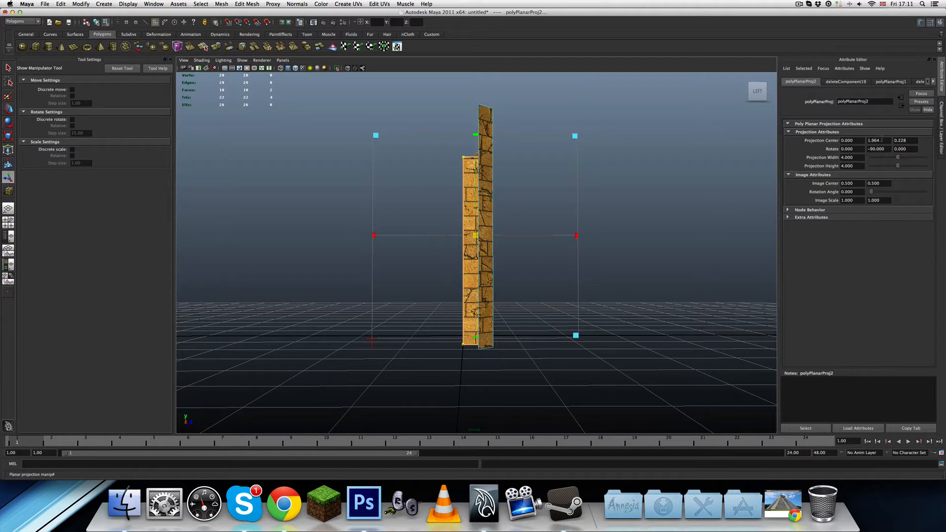
pyautogui.doubleClick(882, 140)
pyautogui.write('2')
pyautogui.press('Tab')
pyautogui.write('0')
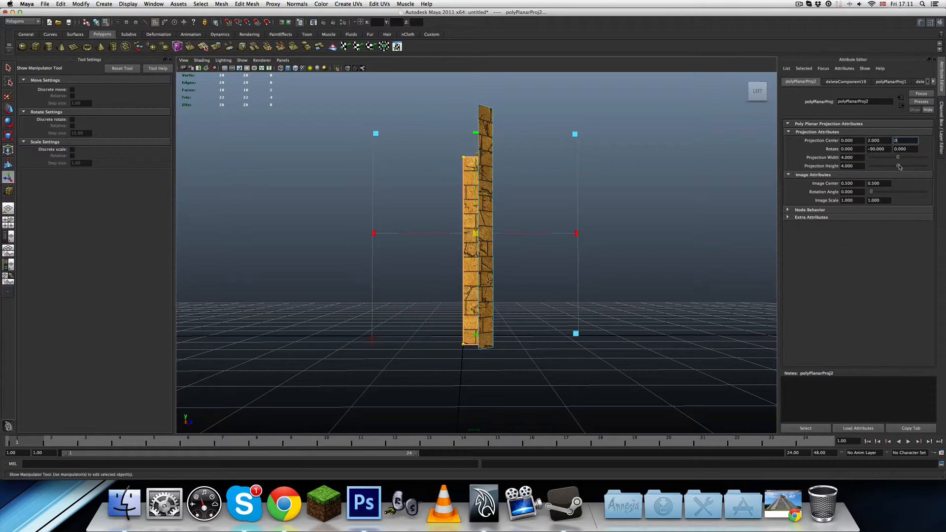
pyautogui.click(879, 140)
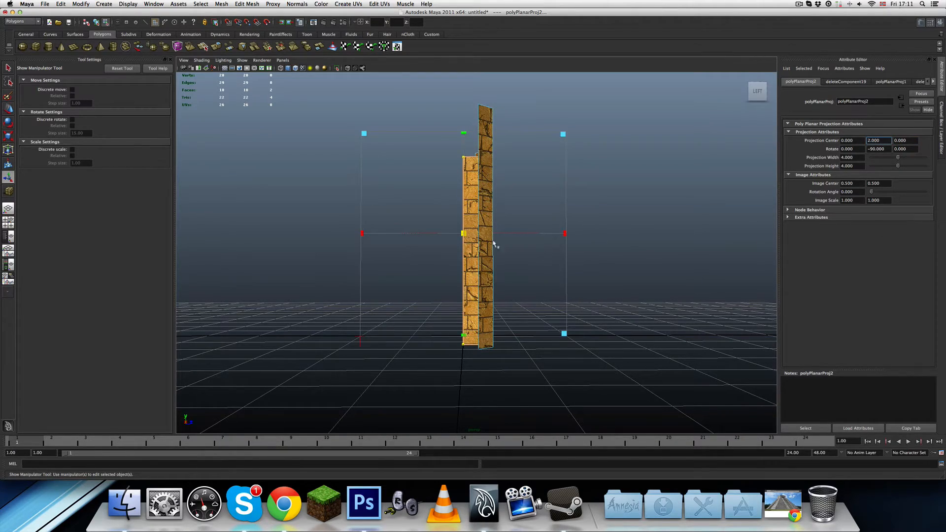
# Step: Examine how the brick texture lines up around both posts and their inner corners
pyautogui.keyDown('alt'); pyautogui.moveTo(493, 244); pyautogui.dragTo(379, 243); pyautogui.keyUp('alt')
pyautogui.scroll(5, 424, 252)
pyautogui.keyDown('alt'); pyautogui.moveTo(419, 227); pyautogui.dragTo(466, 251, button='middle'); pyautogui.keyUp('alt')
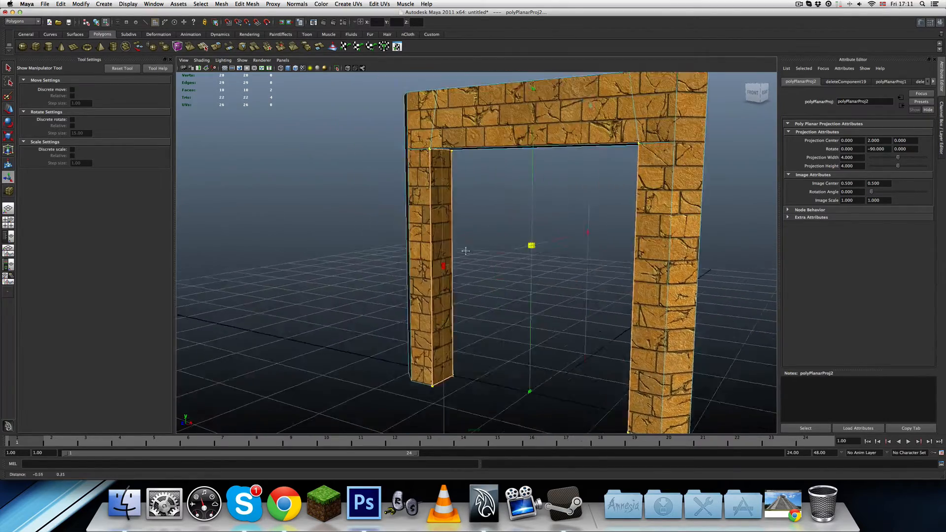
pyautogui.keyDown('alt'); pyautogui.moveTo(466, 251); pyautogui.dragTo(634, 238); pyautogui.keyUp('alt')
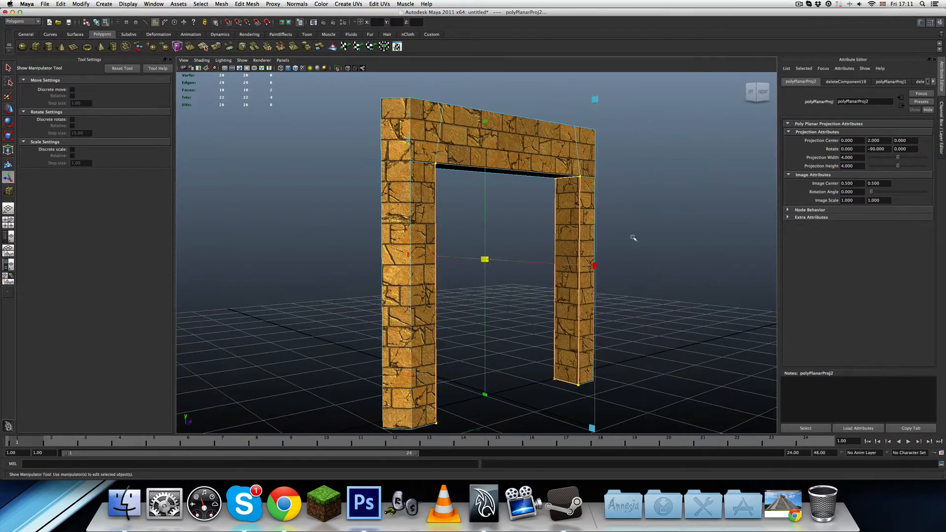
pyautogui.keyDown('alt'); pyautogui.moveTo(611, 301); pyautogui.dragTo(675, 296); pyautogui.keyUp('alt')
pyautogui.click(675, 295)
pyautogui.moveTo(591, 244)
pyautogui.keyDown('alt'); pyautogui.mouseDown()
pyautogui.moveTo(602, 232)
pyautogui.moveTo(608, 245)
pyautogui.mouseUp(); pyautogui.keyUp('alt')
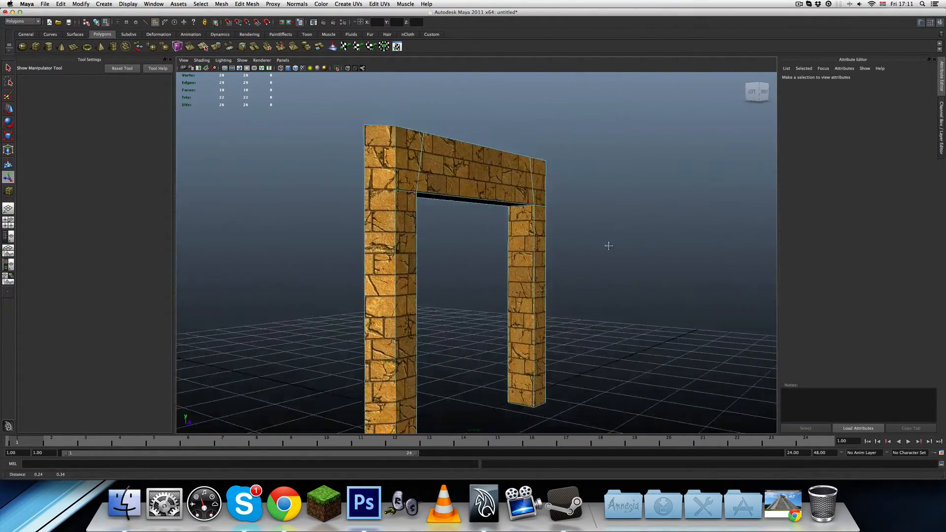
pyautogui.scroll(5, 591, 264)
pyautogui.moveTo(565, 247); pyautogui.dragTo(598, 242, button='right')
pyautogui.keyDown('alt'); pyautogui.moveTo(598, 243); pyautogui.dragTo(521, 241); pyautogui.keyUp('alt')
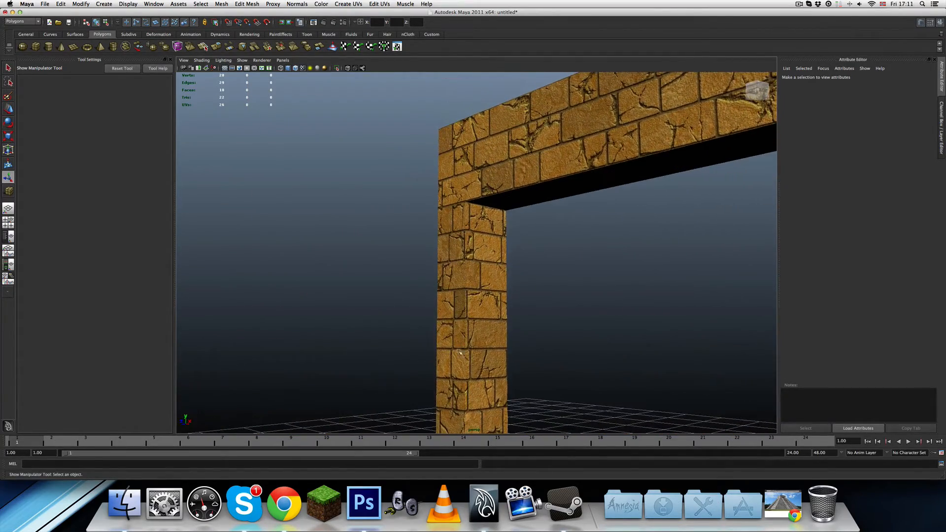
pyautogui.keyDown('alt'); pyautogui.moveTo(470, 280); pyautogui.dragTo(489, 276); pyautogui.keyUp('alt')
pyautogui.click(490, 275)
# Step: Select the underside face of the door frame's crossbeam and apply planar UV mapping to it from the bottom view
pyautogui.moveTo(497, 266); pyautogui.dragTo(497, 284, button='right')
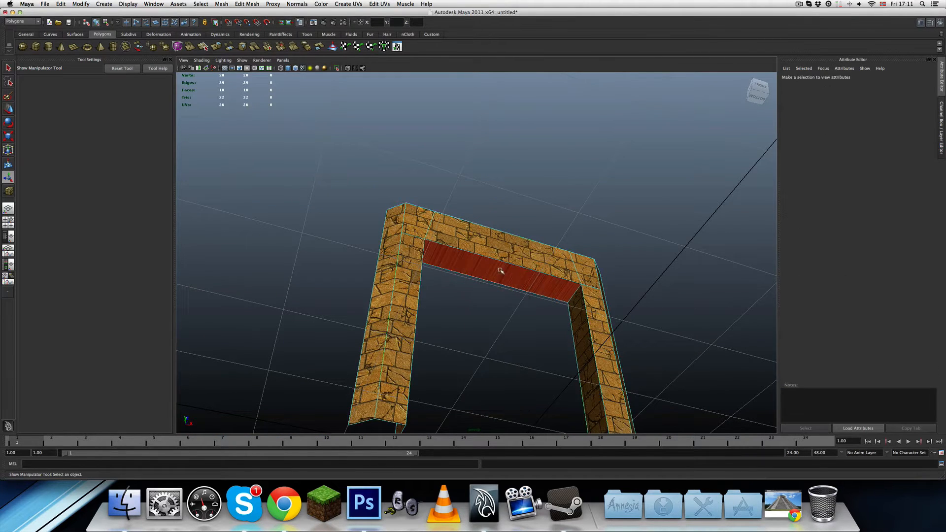
pyautogui.click(501, 272)
pyautogui.keyDown('alt'); pyautogui.moveTo(541, 347); pyautogui.dragTo(560, 273); pyautogui.keyUp('alt')
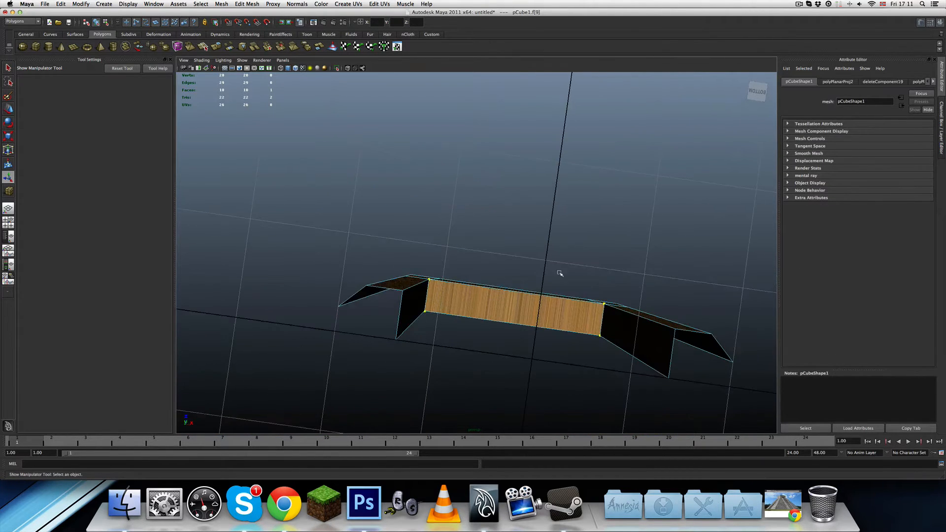
pyautogui.click(756, 93)
pyautogui.click(773, 82)
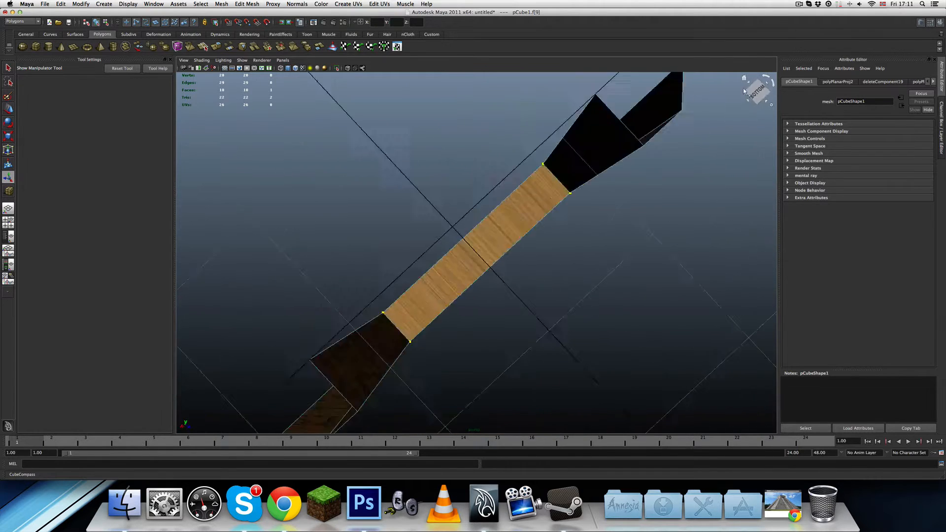
pyautogui.click(348, 4)
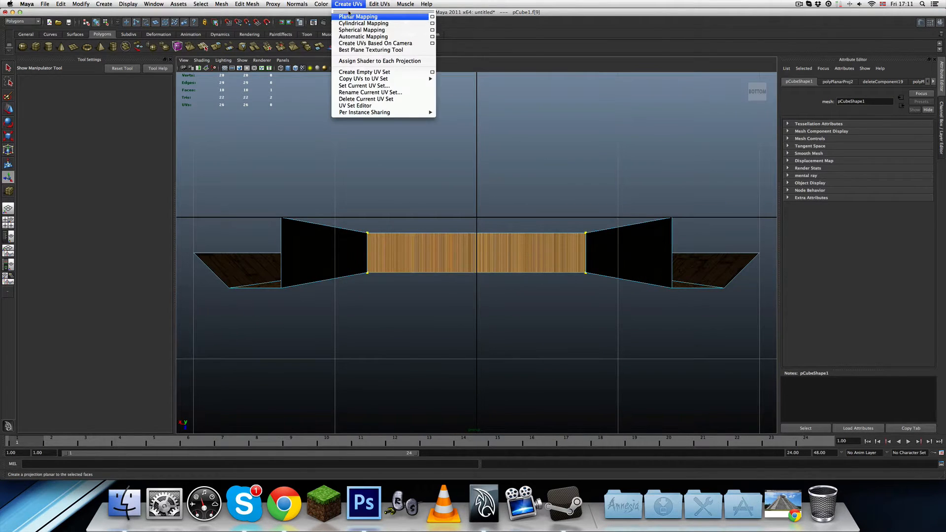
pyautogui.click(356, 16)
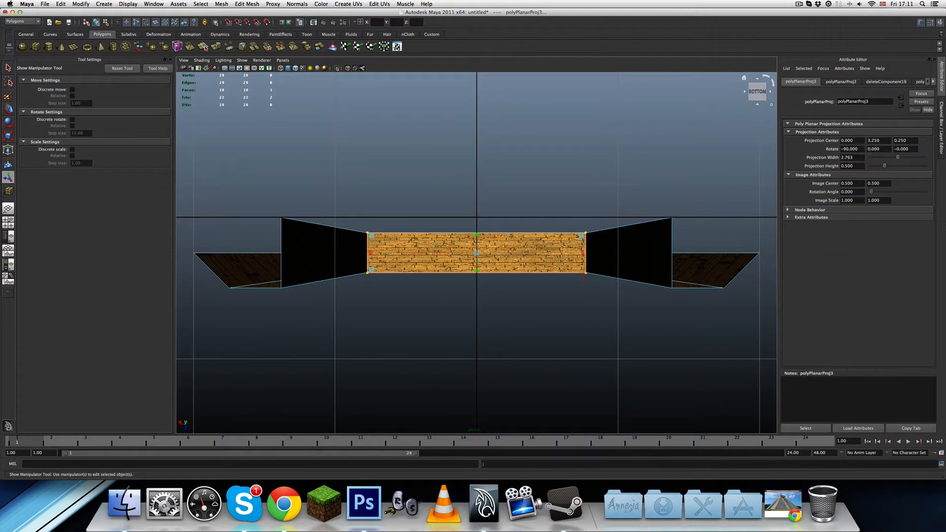
# Step: Stretch the underside's projection height to about 2.7 and set its projection center to Y 4 and Z 0
pyautogui.moveTo(482, 274); pyautogui.dragTo(484, 360)
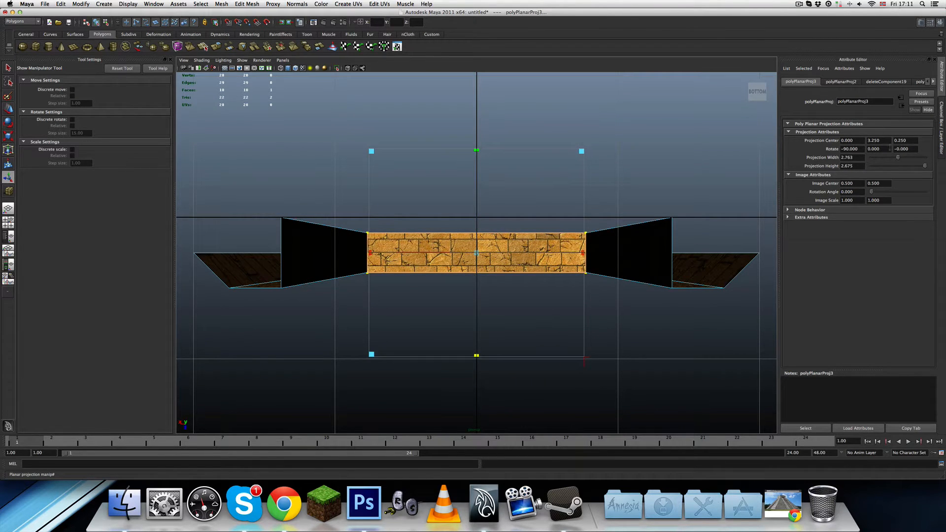
pyautogui.doubleClick(886, 140)
pyautogui.write('4')
pyautogui.press('Tab')
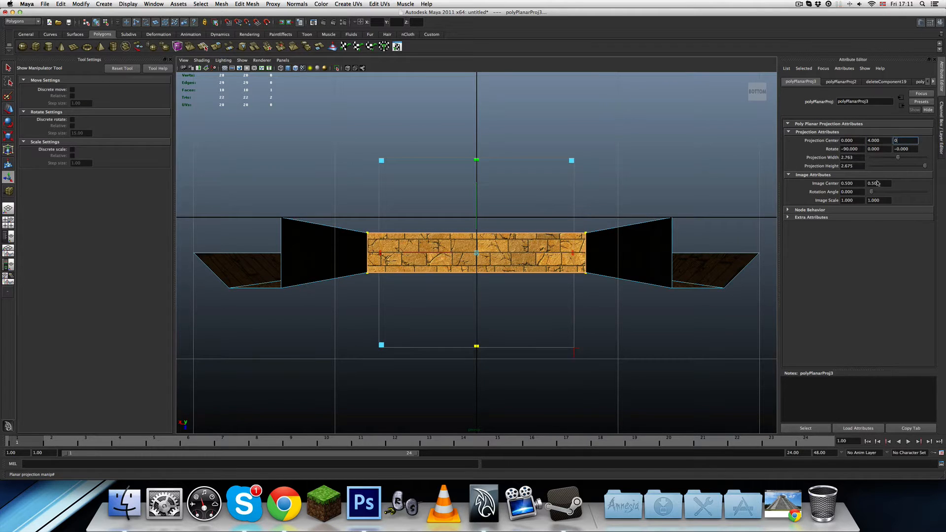
pyautogui.write('0')
pyautogui.press('Tab')
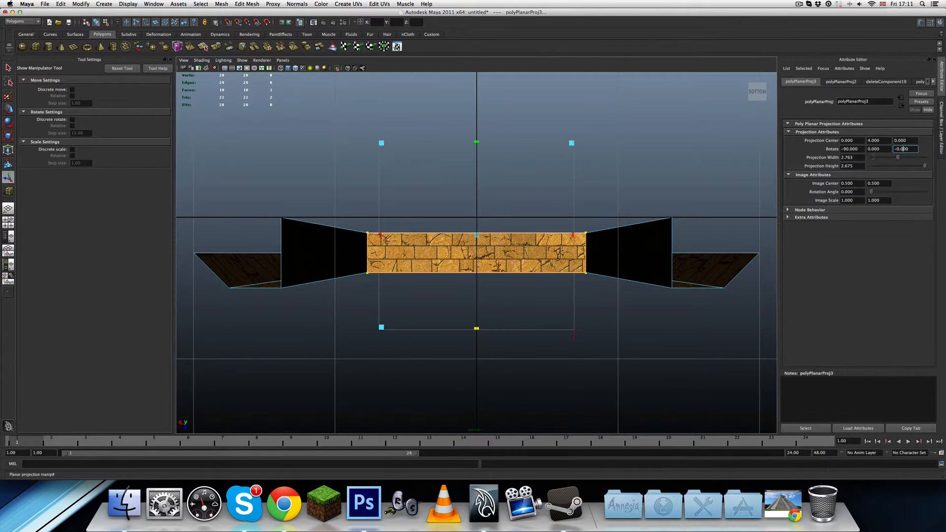
# Step: Reapply planar UV mapping to the crossbeam's underside from a bottom view turned 90 degrees, with the projection center at Y 4 and Z 0
pyautogui.keyDown('alt'); pyautogui.moveTo(511, 253); pyautogui.dragTo(428, 239); pyautogui.keyUp('alt')
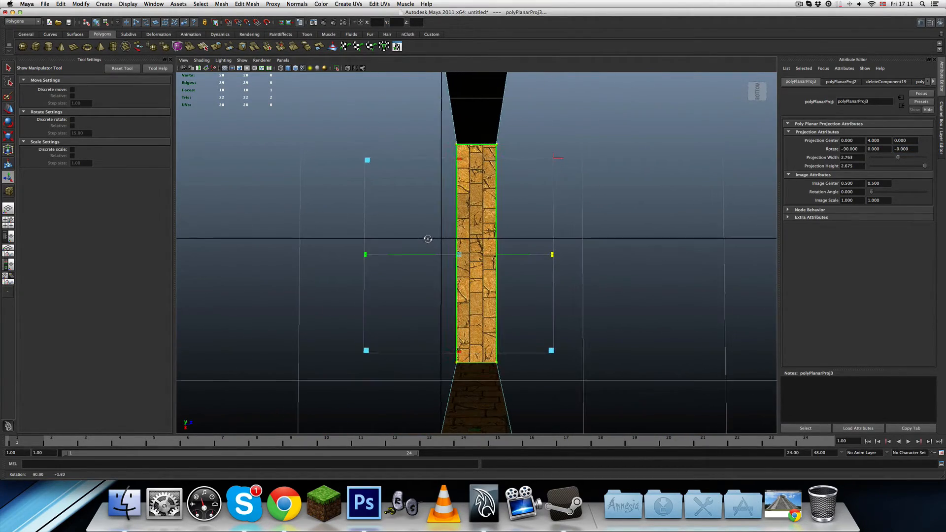
pyautogui.click(758, 91)
pyautogui.click(354, 4)
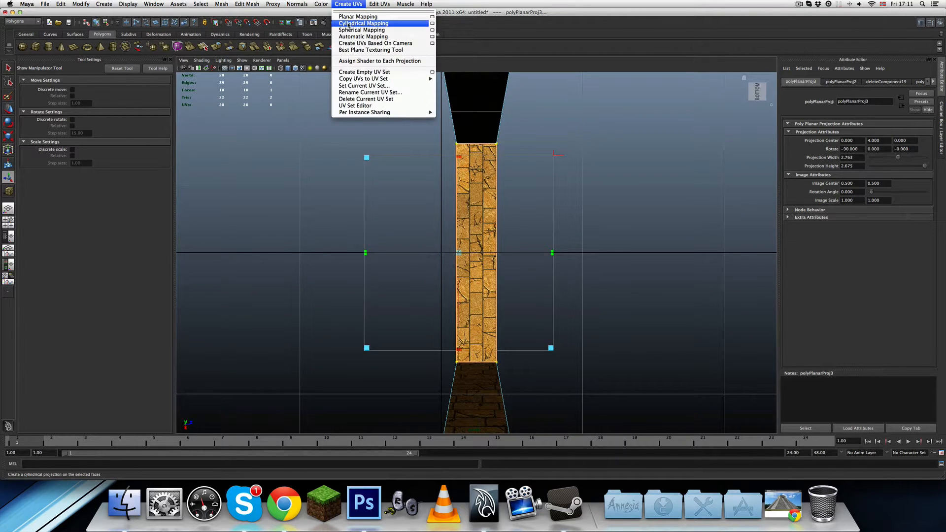
pyautogui.click(350, 23)
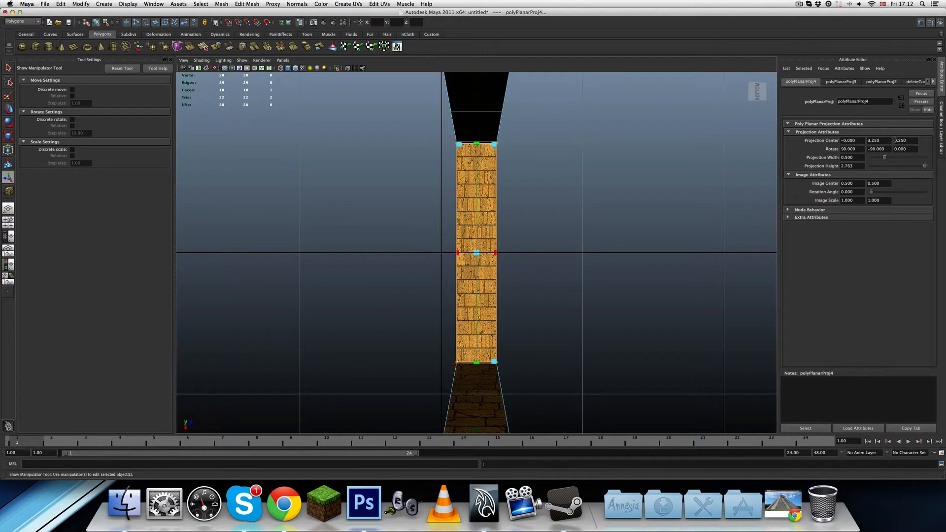
pyautogui.doubleClick(874, 141)
pyautogui.write('4')
pyautogui.press('Tab')
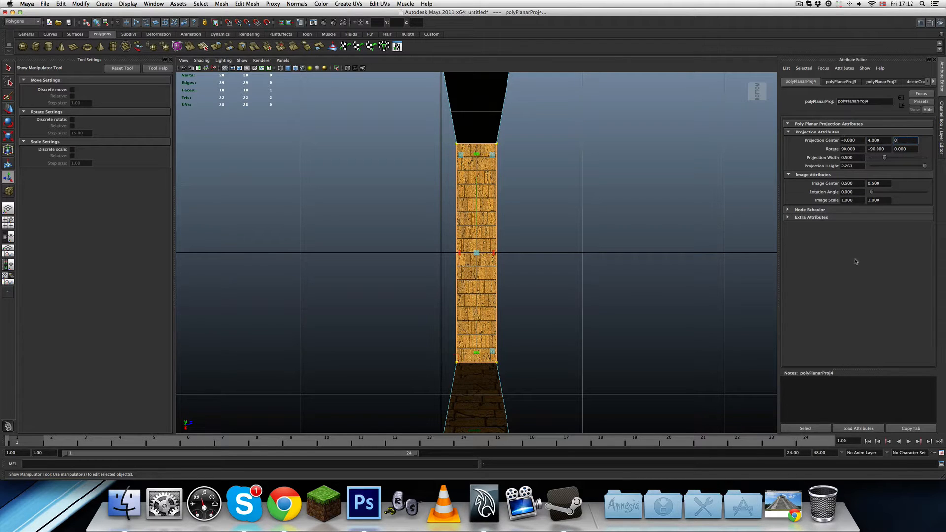
pyautogui.write('0')
pyautogui.press('Return')
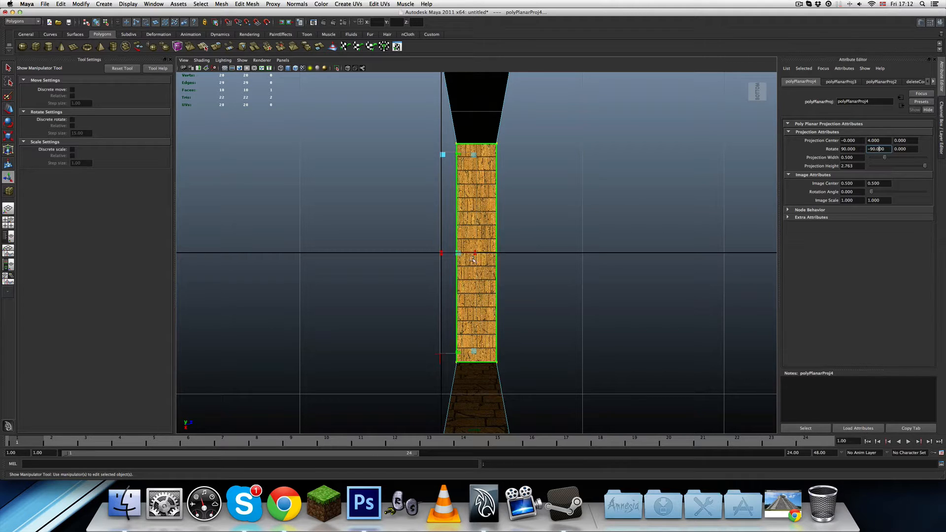
# Step: Widen the underside's planar projection and set both its width and height to 4
pyautogui.moveTo(476, 254); pyautogui.dragTo(517, 253)
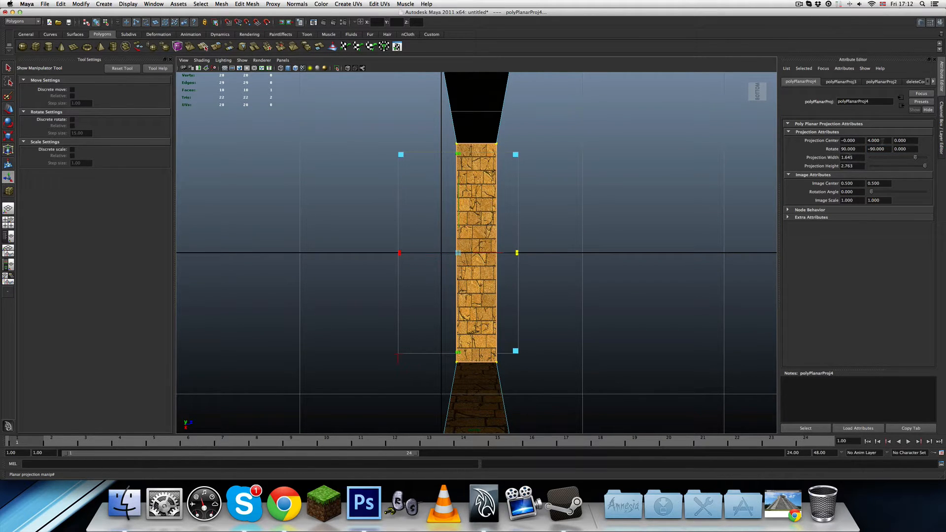
pyautogui.moveTo(859, 157); pyautogui.dragTo(805, 158)
pyautogui.write('4')
pyautogui.press('Tab')
pyautogui.write('4')
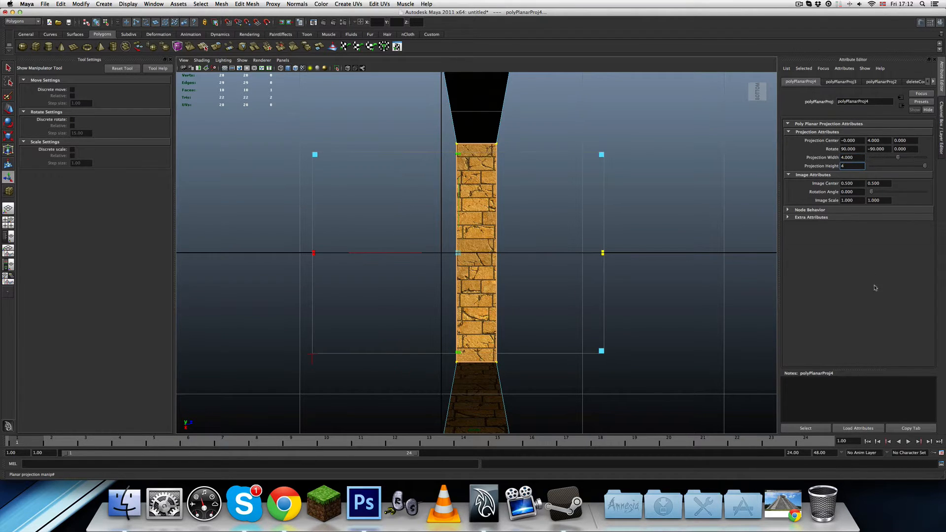
pyautogui.click(862, 158)
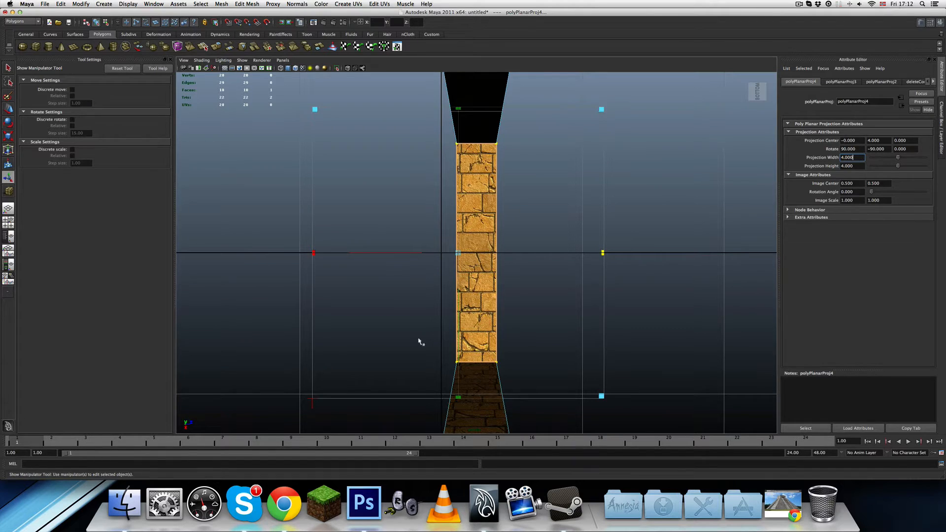
# Step: Set the underside's projection center Y to 2 and check the brick direction against the front face
pyautogui.click(885, 141)
pyautogui.write('2')
pyautogui.click(903, 141)
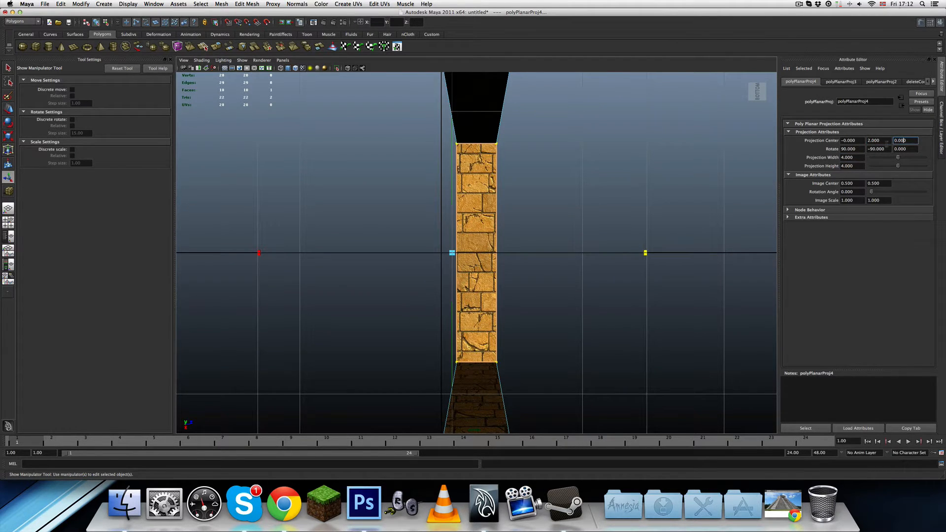
pyautogui.keyDown('alt'); pyautogui.moveTo(359, 351); pyautogui.dragTo(500, 245); pyautogui.keyUp('alt')
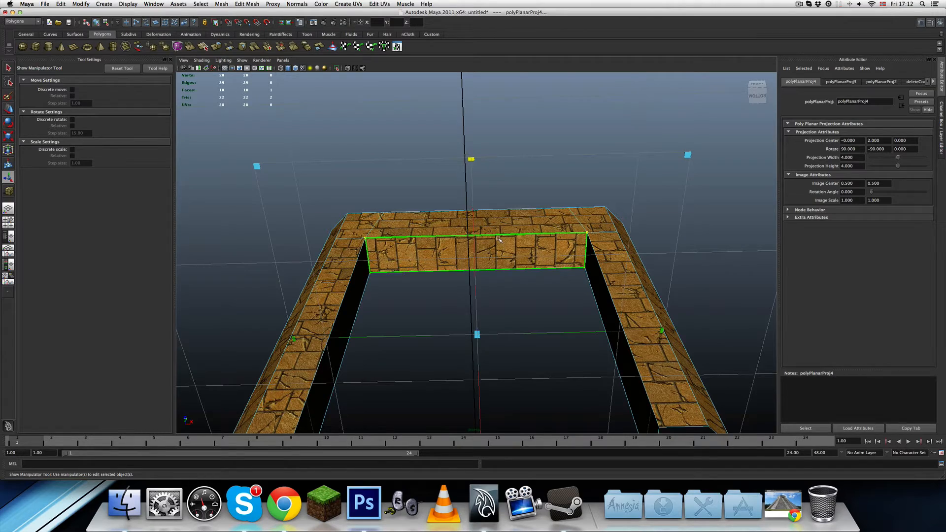
pyautogui.keyDown('alt'); pyautogui.moveTo(489, 262); pyautogui.dragTo(709, 149); pyautogui.keyUp('alt')
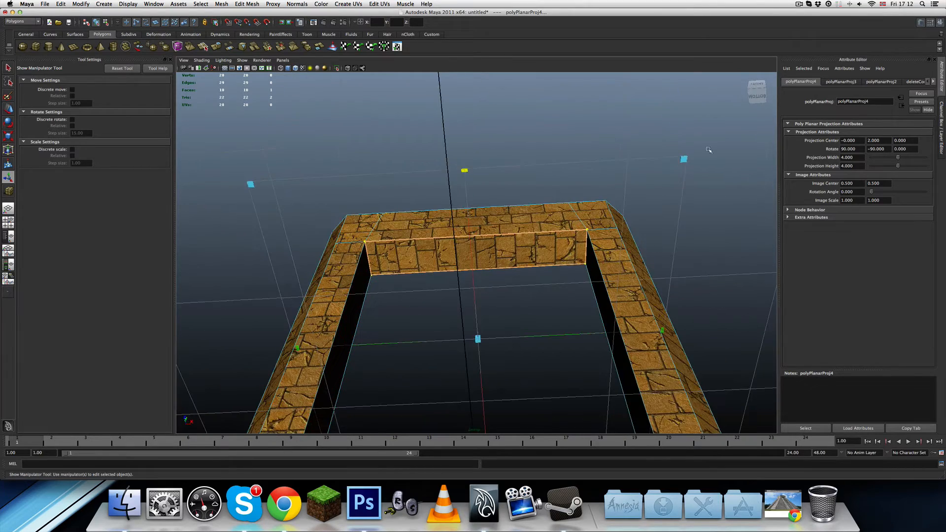
# Step: Reapply planar UV mapping to the crossbeam's underside from the upright bottom view, with projection width and height of 4
pyautogui.click(757, 93)
pyautogui.click(291, 4)
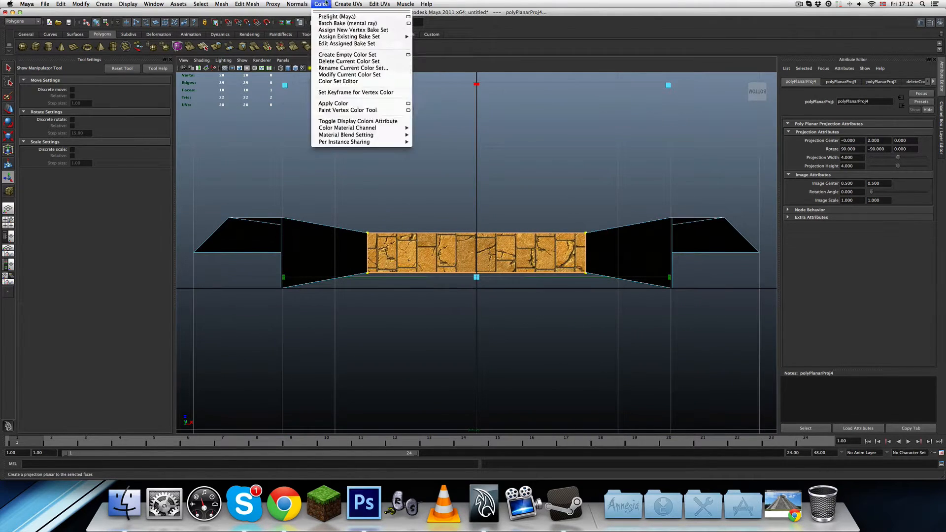
pyautogui.click(347, 15)
pyautogui.keyDown('alt'); pyautogui.moveTo(545, 172); pyautogui.dragTo(550, 273); pyautogui.keyUp('alt')
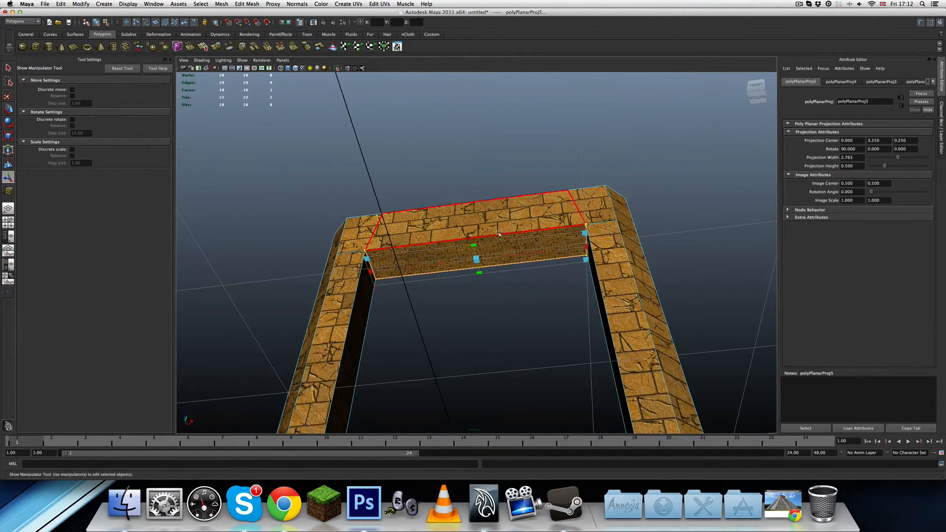
pyautogui.click(864, 157)
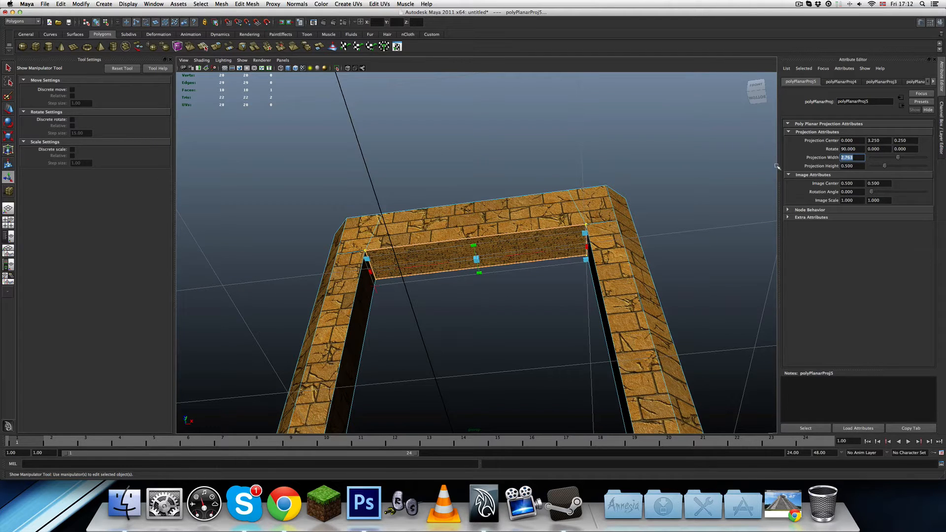
pyautogui.press('Tab')
pyautogui.write('4')
pyautogui.press('Tab')
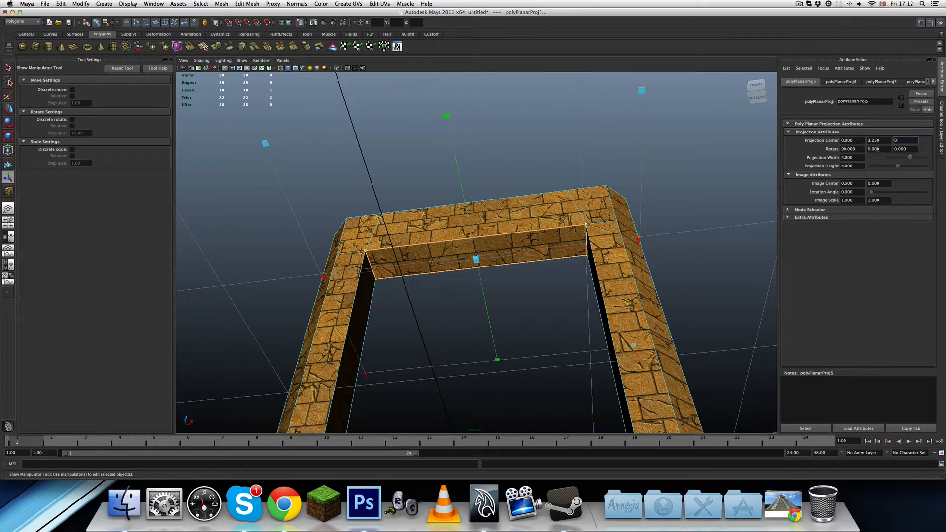
# Step: Set the underside's projection center Z to 0 and check how its bricks meet the front face
pyautogui.write('0')
pyautogui.press('Tab')
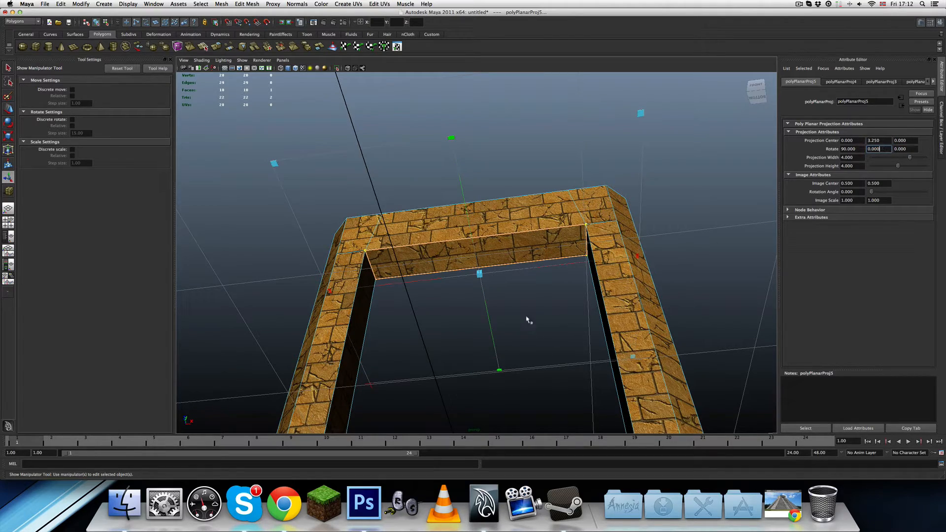
pyautogui.keyDown('alt'); pyautogui.moveTo(526, 319); pyautogui.dragTo(532, 295); pyautogui.keyUp('alt')
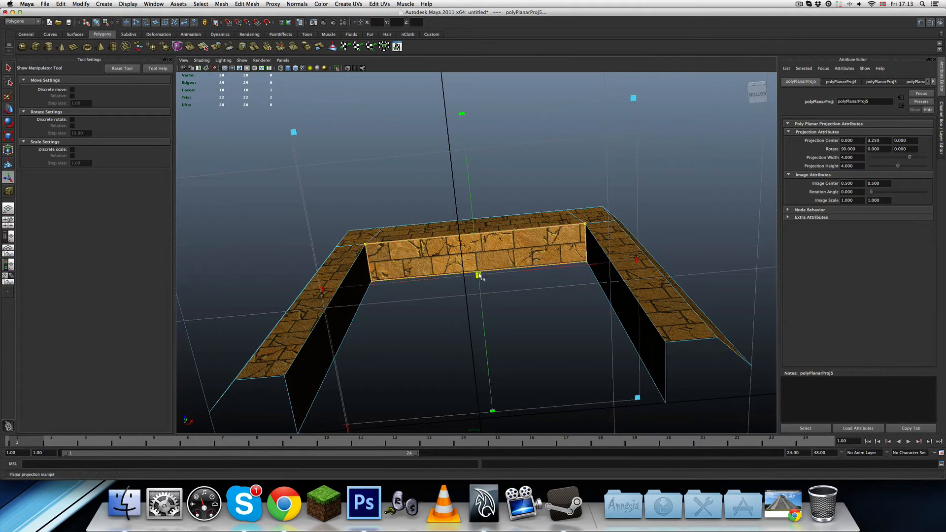
# Step: Try shifting the underside's projection center to about X -0.055 and Z -0.517, and undo the shift
pyautogui.moveTo(477, 277); pyautogui.dragTo(520, 197)
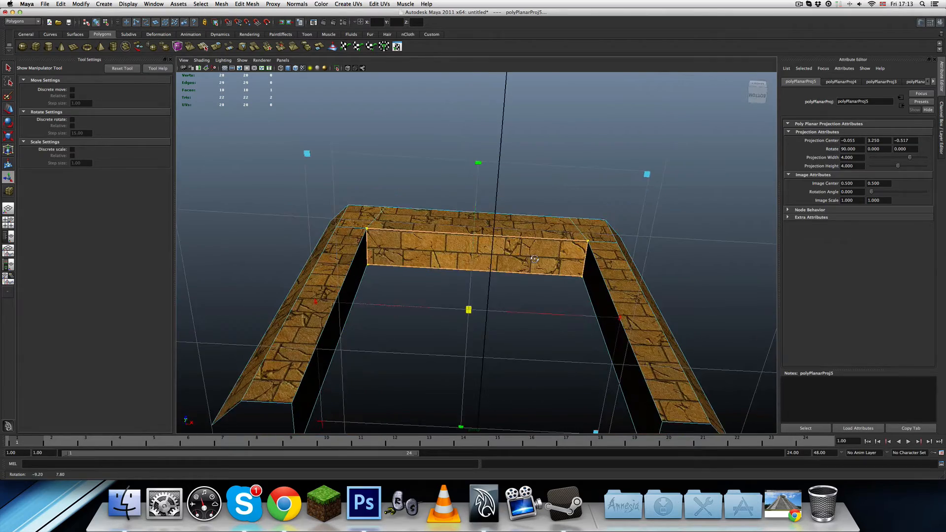
pyautogui.press('super+z')
# Step: Return the door frame from face editing to object mode with nothing selected
pyautogui.keyDown('alt'); pyautogui.moveTo(520, 253); pyautogui.dragTo(498, 242); pyautogui.keyUp('alt')
pyautogui.click(516, 290)
pyautogui.moveTo(498, 241); pyautogui.dragTo(528, 232, button='right')
pyautogui.keyDown('alt'); pyautogui.moveTo(513, 287); pyautogui.dragTo(488, 299); pyautogui.keyUp('alt')
pyautogui.scroll(-8, 507, 291)
# Step: Save the scene as wall_temple in Maya Binary format in the Maya Scenes folder
pyautogui.press('super+s')
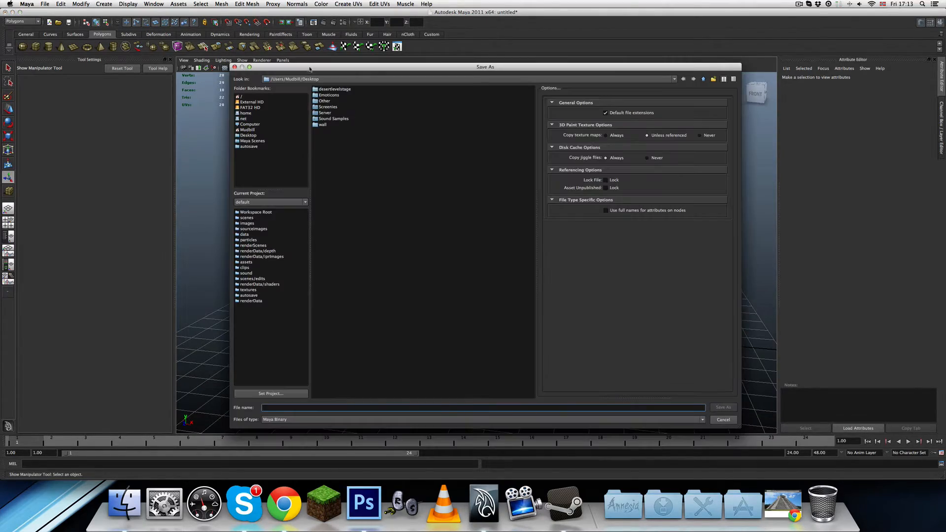
pyautogui.click(253, 141)
pyautogui.click(395, 407)
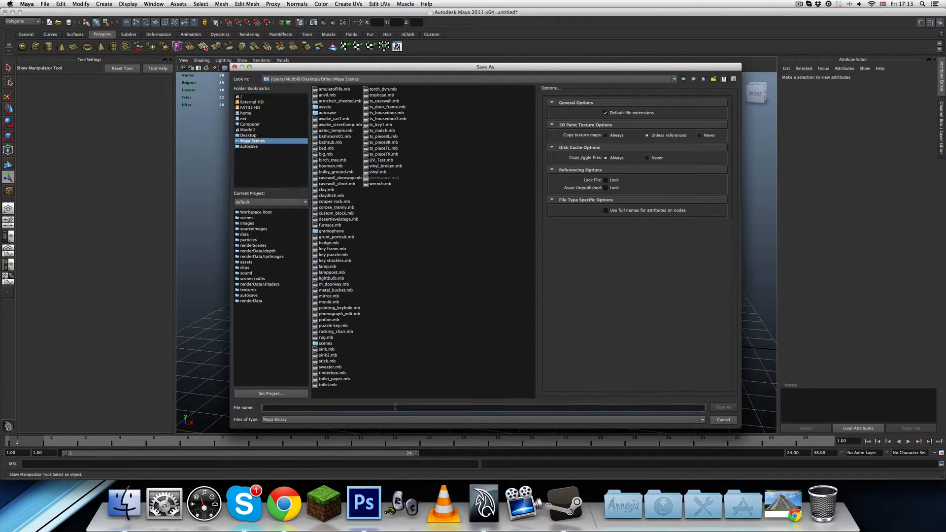
pyautogui.write('wall')
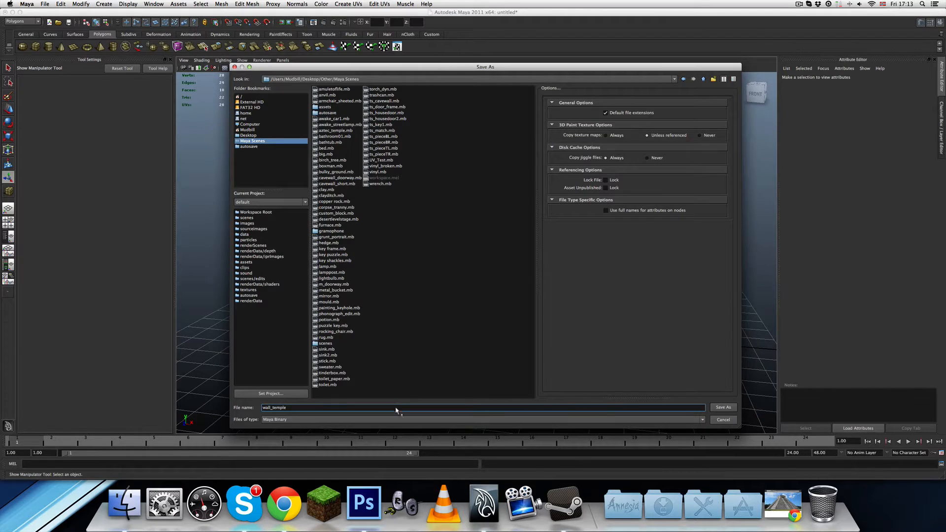
pyautogui.write('_temple')
pyautogui.press('Return')
# Step: Export the whole scene with the OpenCOLLADA exporter as pt_wall_doorway01 into the wall folder on the Desktop
pyautogui.click(60, 3)
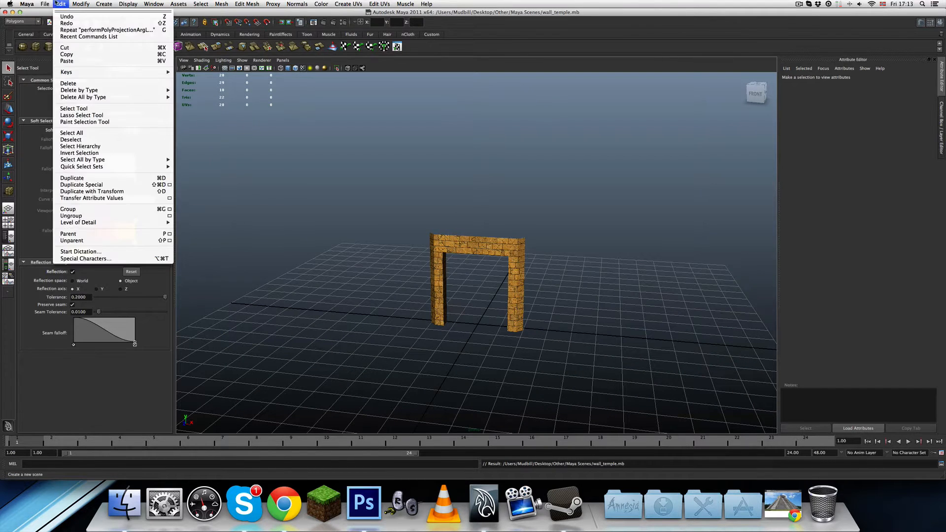
pyautogui.click(54, 84)
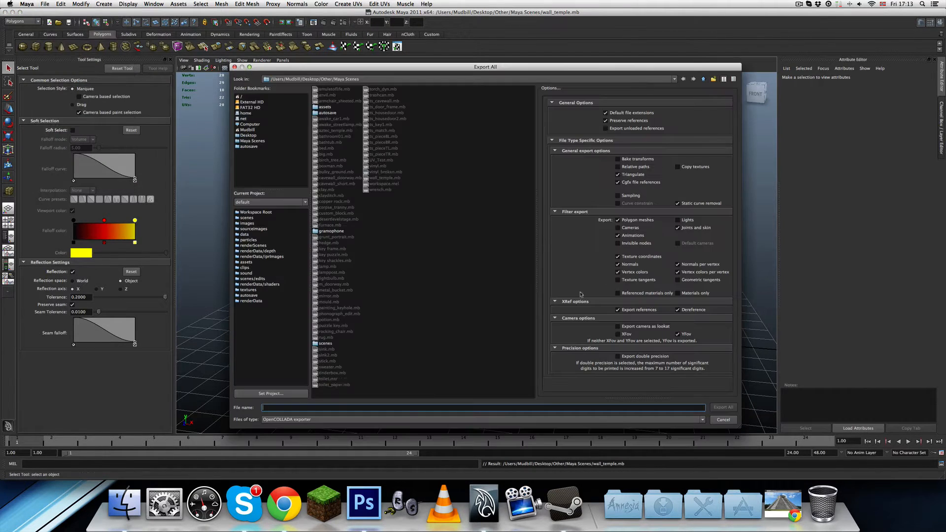
pyautogui.click(252, 137)
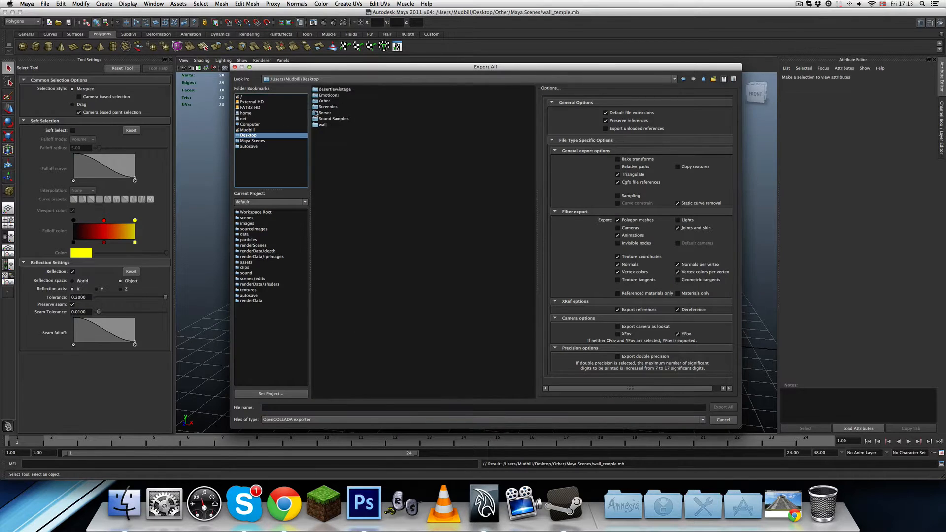
pyautogui.doubleClick(323, 125)
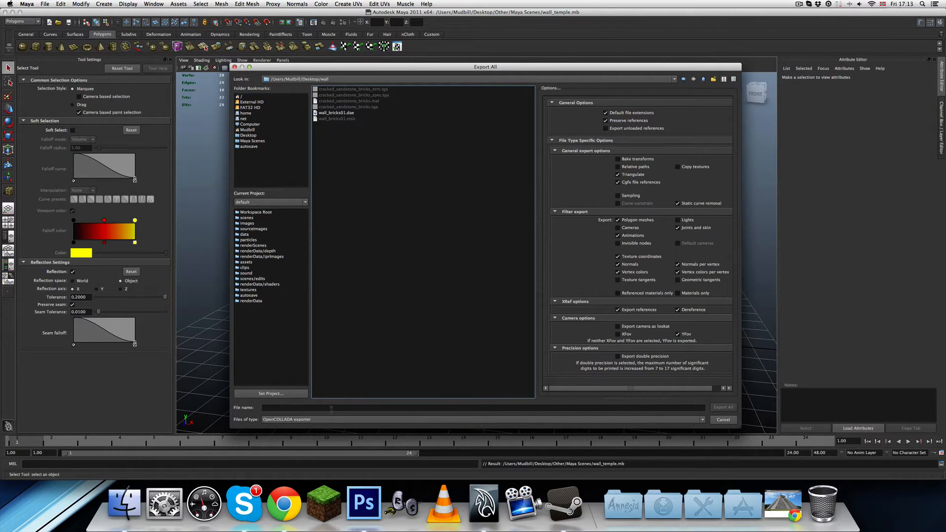
pyautogui.click(331, 408)
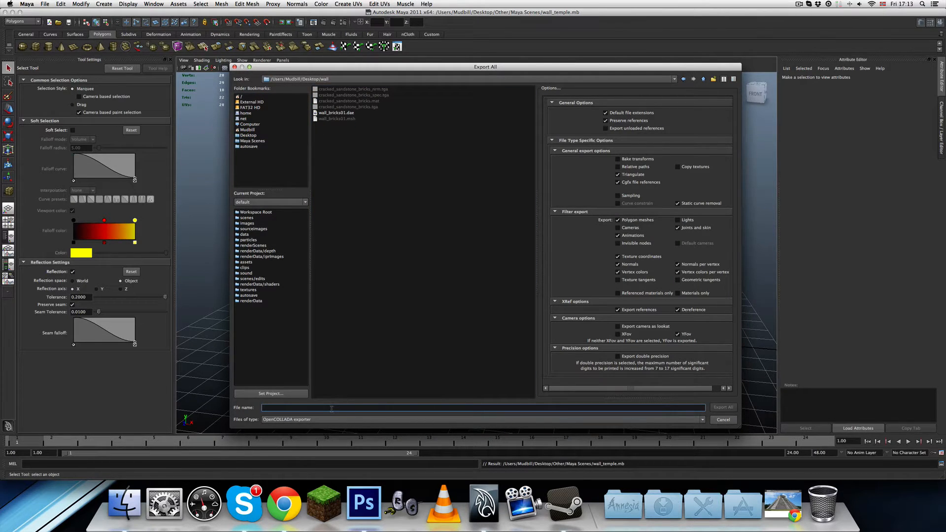
pyautogui.write('wall')
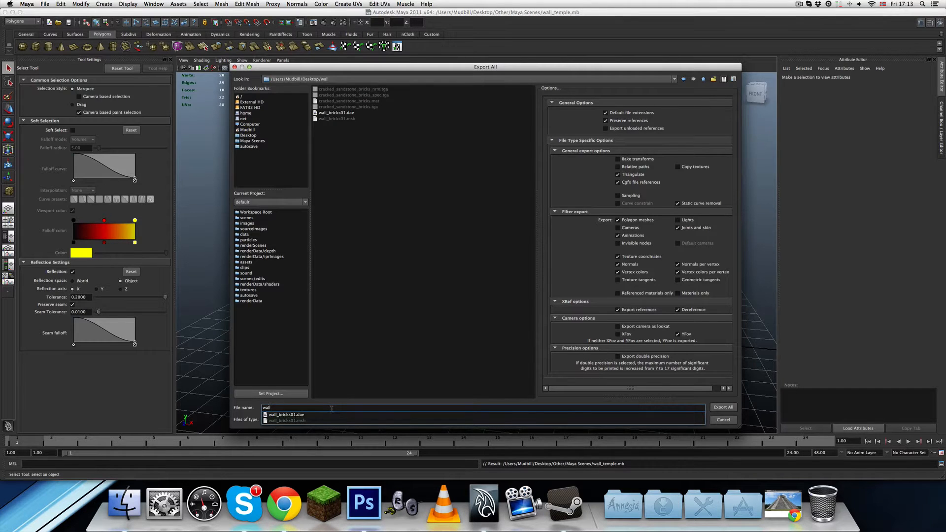
pyautogui.write('_doorway01')
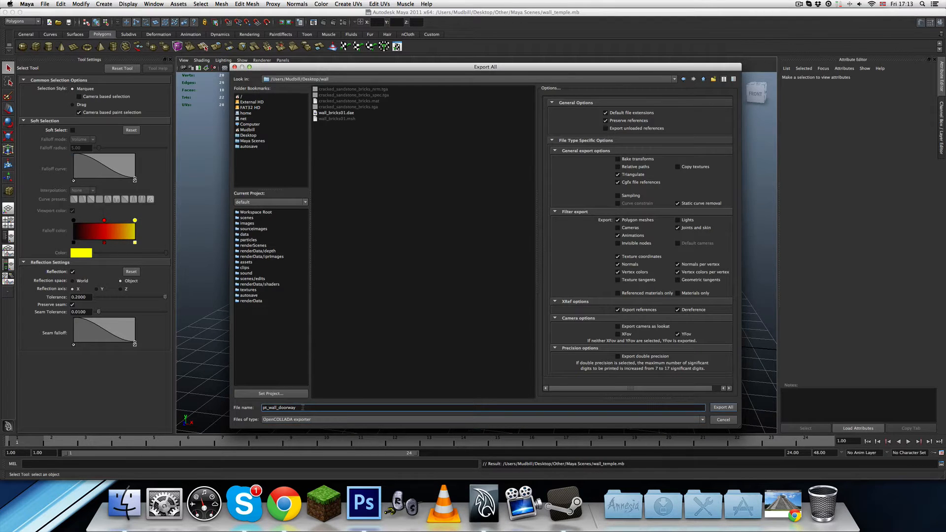
pyautogui.click(724, 408)
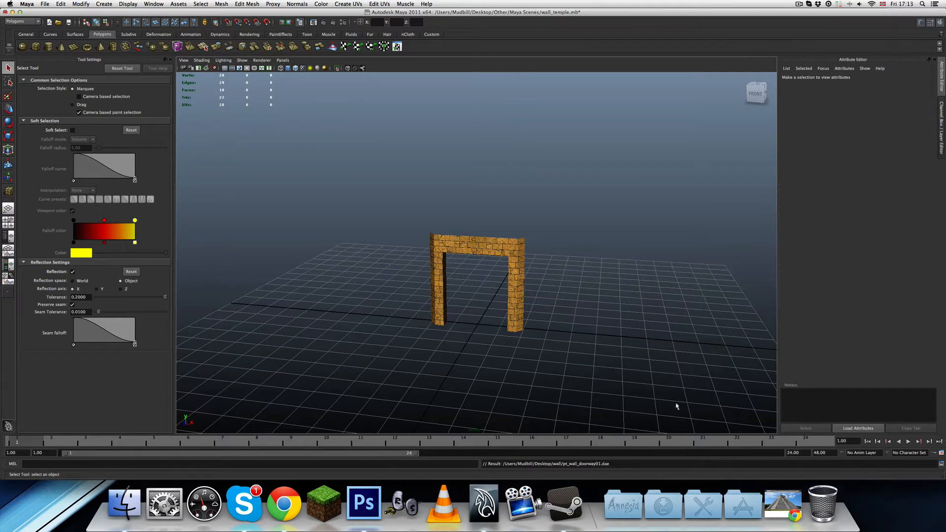
# Step: Switch to Finder and move the wall folder from the desktop into the custom folder
pyautogui.doubleClick(494, 13)
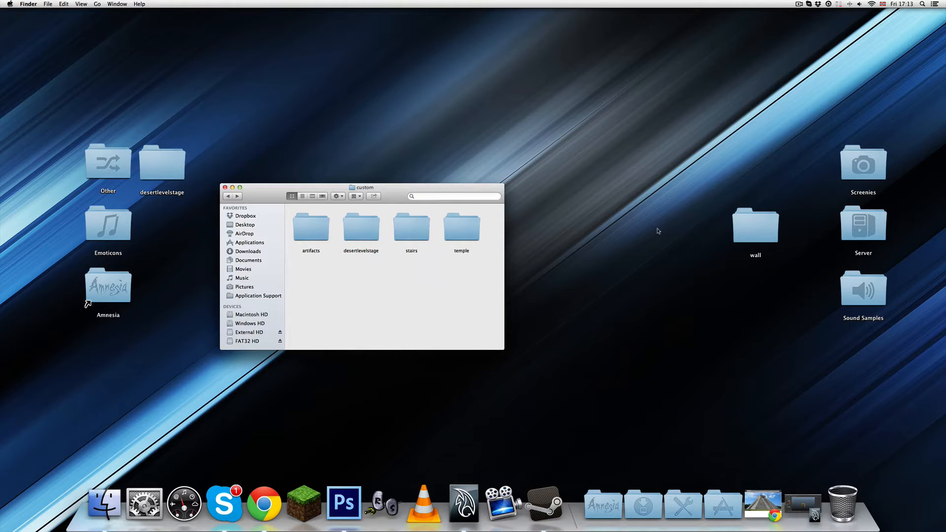
pyautogui.moveTo(747, 229); pyautogui.dragTo(433, 291)
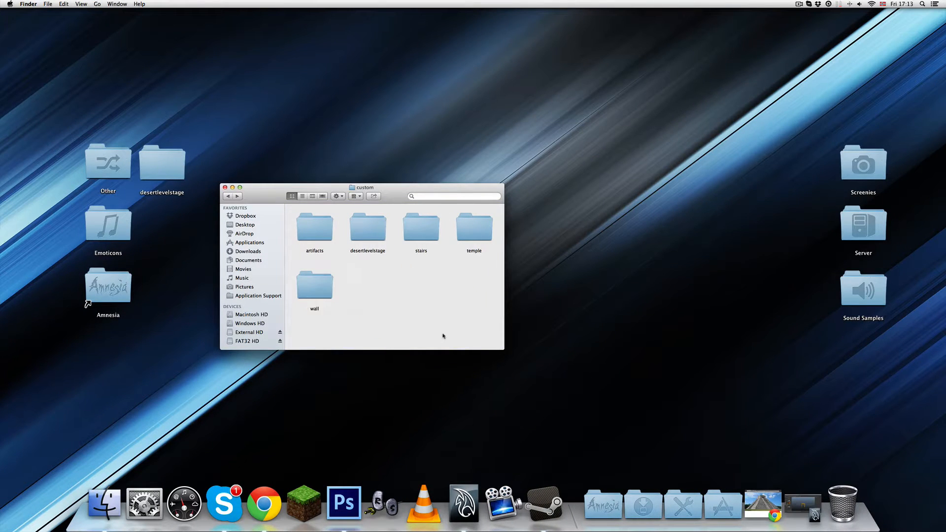
# Step: Switch to ModelViewer and load pt_wall_doorway01.dae from the wall folder inside custom
pyautogui.click(596, 502)
pyautogui.click(607, 331)
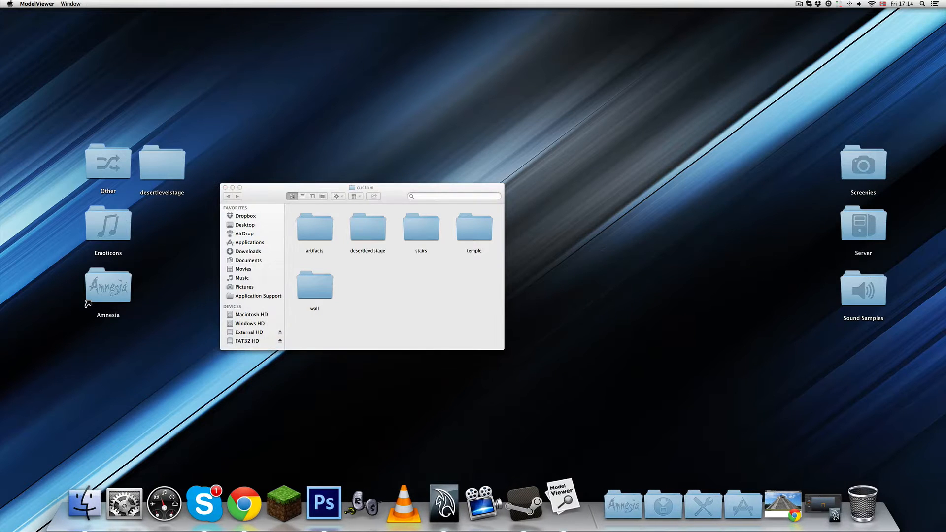
pyautogui.click(582, 84)
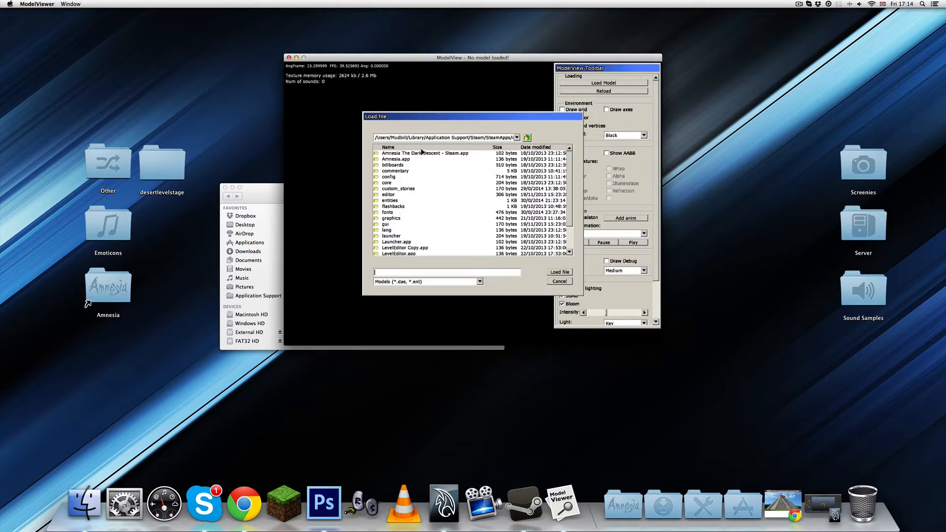
pyautogui.scroll(-5, 414, 239)
pyautogui.doubleClick(394, 237)
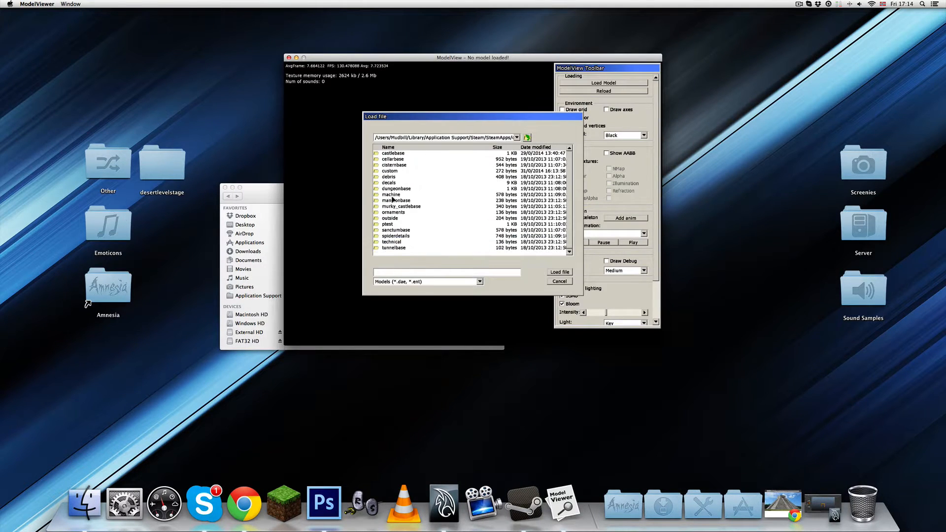
pyautogui.doubleClick(390, 171)
pyautogui.doubleClick(386, 177)
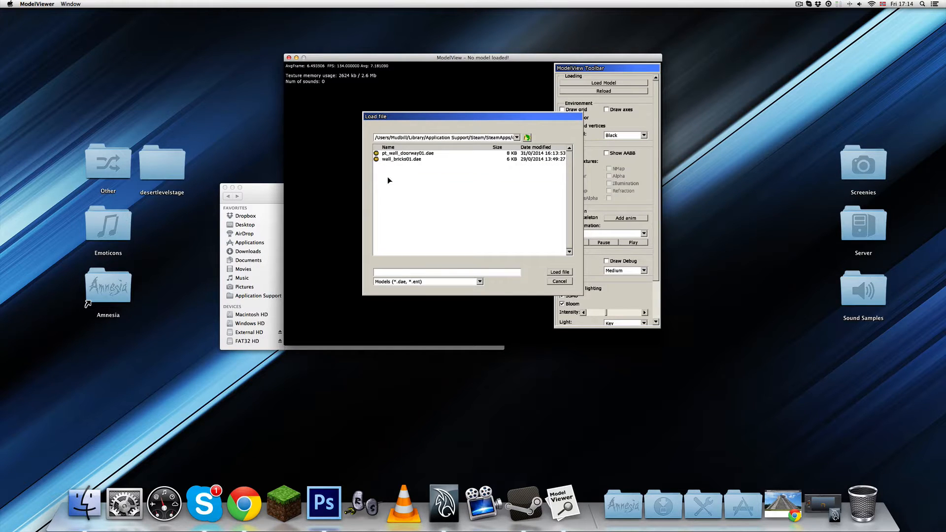
pyautogui.doubleClick(394, 154)
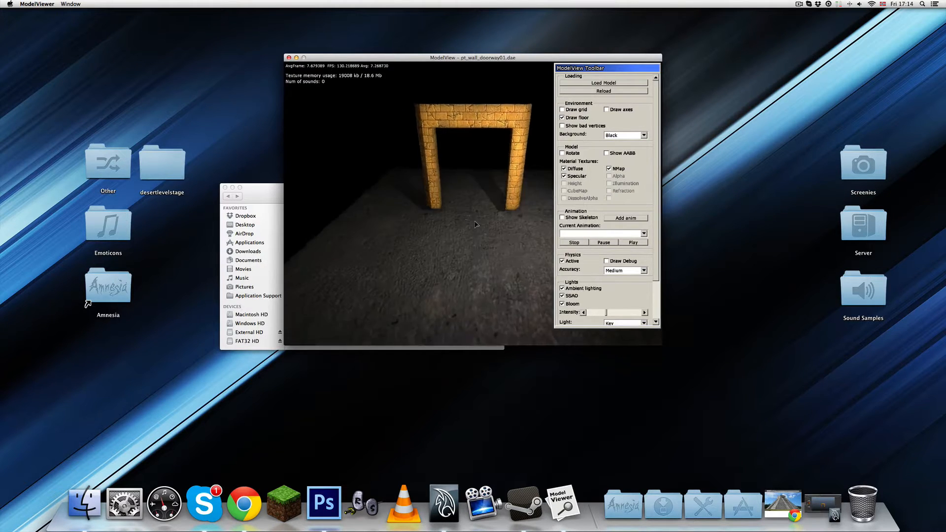
# Step: Inspect the textured doorway model from near and far, and quit ModelViewer
pyautogui.scroll(-10, 459, 180)
pyautogui.moveTo(458, 185)
pyautogui.mouseDown()
pyautogui.moveTo(458, 204)
pyautogui.moveTo(456, 191)
pyautogui.mouseUp()
pyautogui.scroll(8, 458, 205)
pyautogui.scroll(-10, 456, 190)
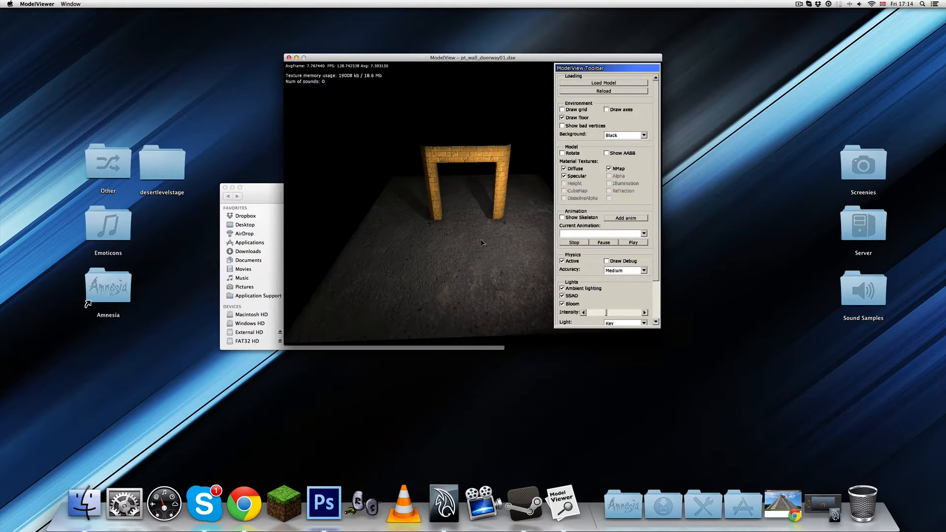
pyautogui.scroll(-5, 482, 243)
pyautogui.press('super+q')
# Step: Switch to LevelEditor, enlarge the perspective view and list the static objects of the custom set down to the wall models
pyautogui.click(604, 505)
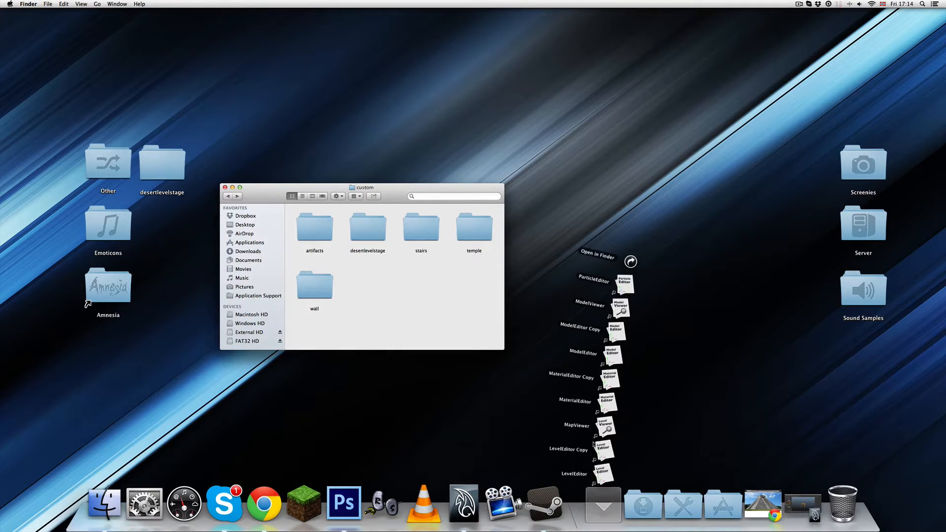
pyautogui.click(607, 474)
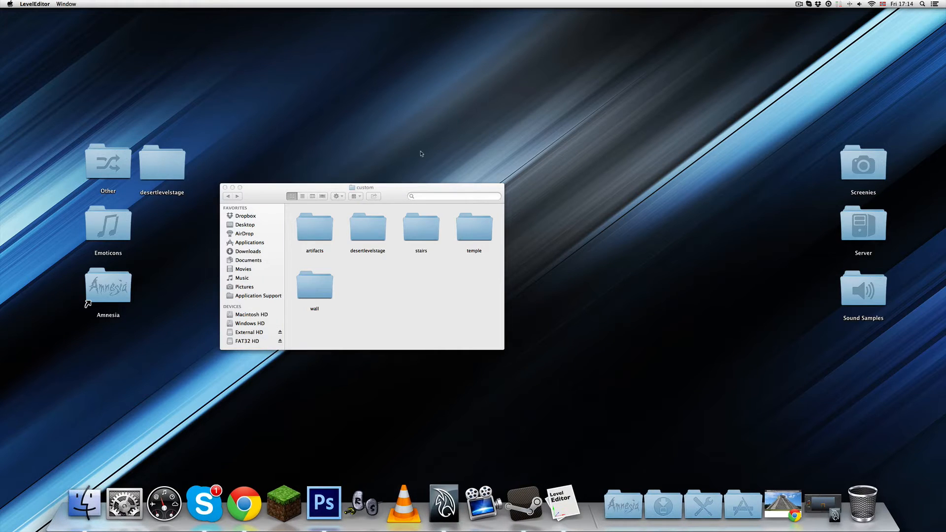
pyautogui.click(289, 127)
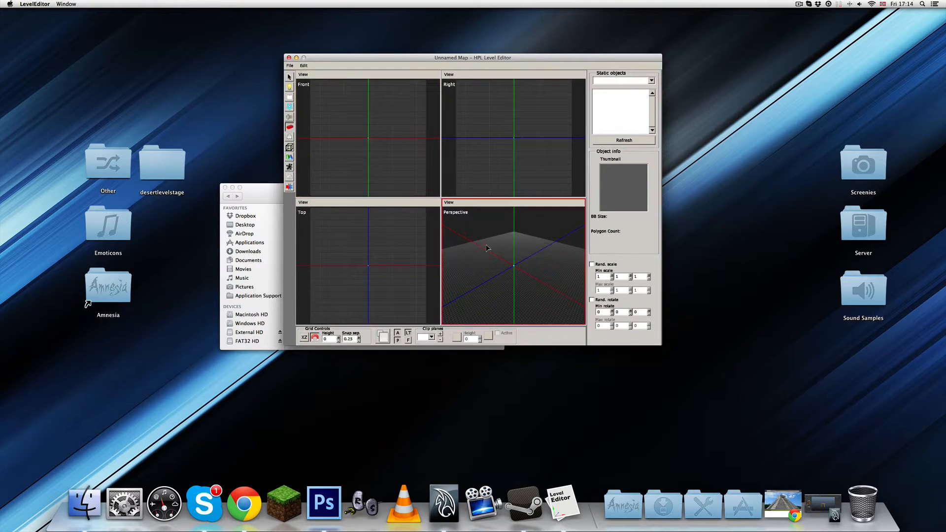
pyautogui.press('space')
pyautogui.click(651, 81)
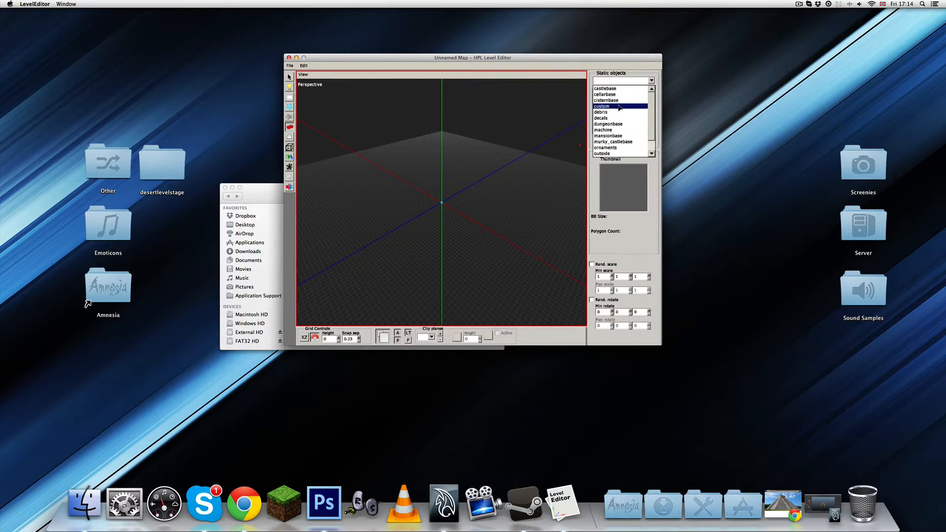
pyautogui.click(609, 102)
pyautogui.scroll(-3, 607, 116)
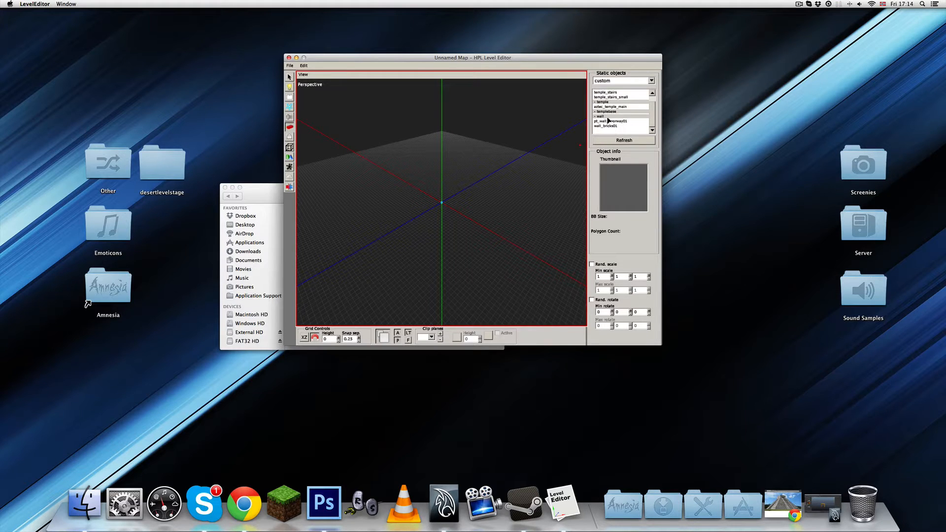
# Step: Place three wall_bricks01 panels edge to edge in a straight row along the red axis
pyautogui.click(605, 126)
pyautogui.scroll(2, 412, 238)
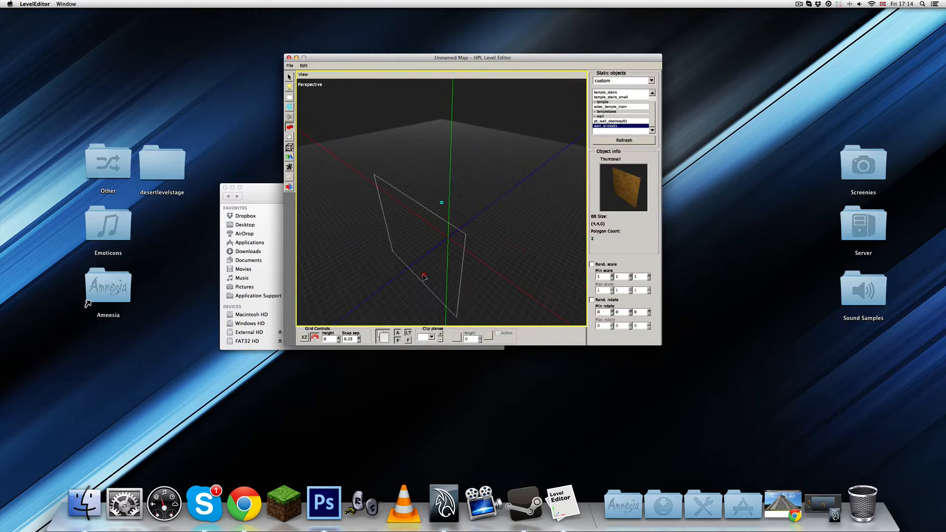
pyautogui.click(424, 224)
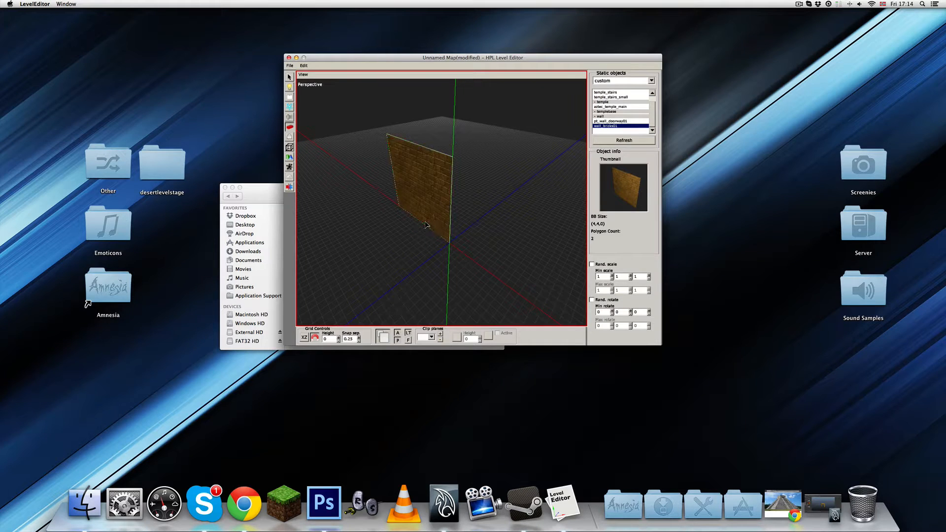
pyautogui.click(494, 269)
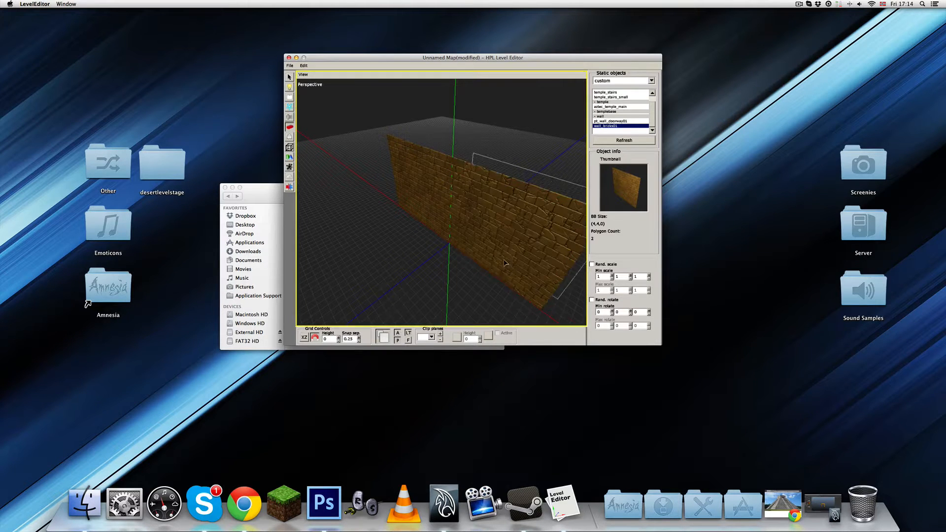
pyautogui.moveTo(506, 263); pyautogui.dragTo(497, 135, button='middle')
# Step: Delete the middle brick panel to leave a gap in the wall
pyautogui.click(519, 278)
pyautogui.press('1')
pyautogui.press('Delete')
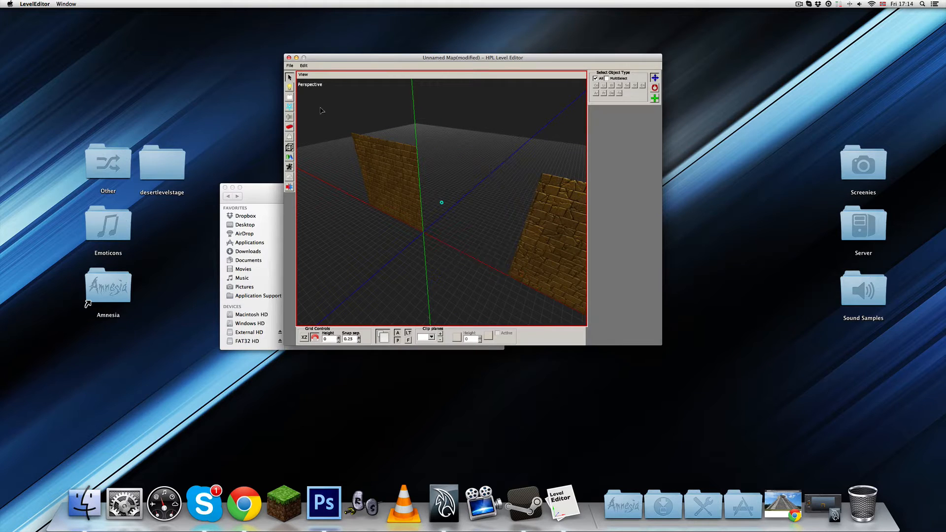
# Step: Place the pt_wall_doorway01 static object in the gap between the two brick panels
pyautogui.press('6')
pyautogui.click(612, 121)
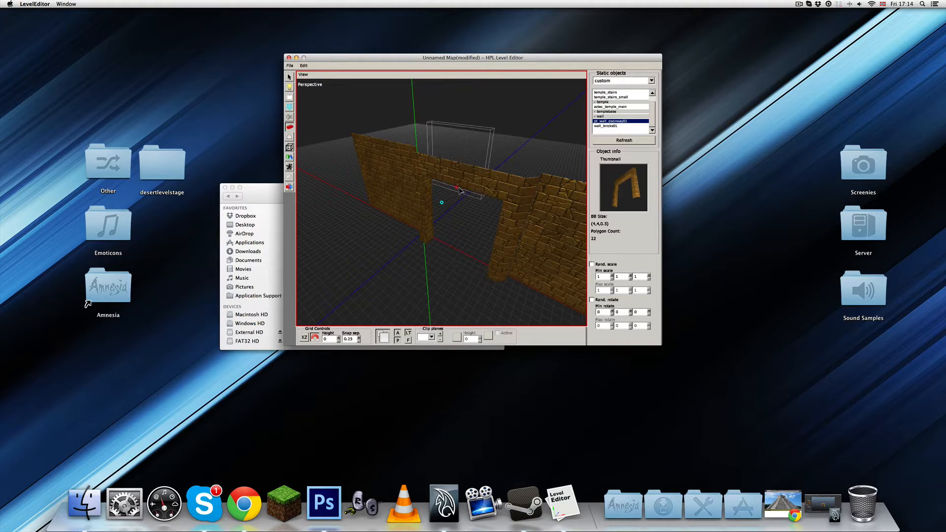
pyautogui.moveTo(461, 191)
pyautogui.keyDown('alt'); pyautogui.mouseDown(button='middle')
pyautogui.moveTo(414, 184)
pyautogui.moveTo(456, 187)
pyautogui.moveTo(453, 206)
pyautogui.mouseUp(button='middle'); pyautogui.keyUp('alt')
# Step: Examine how the doorway fits between the brick panels from the front, side and back
pyautogui.press('1')
pyautogui.click(456, 237)
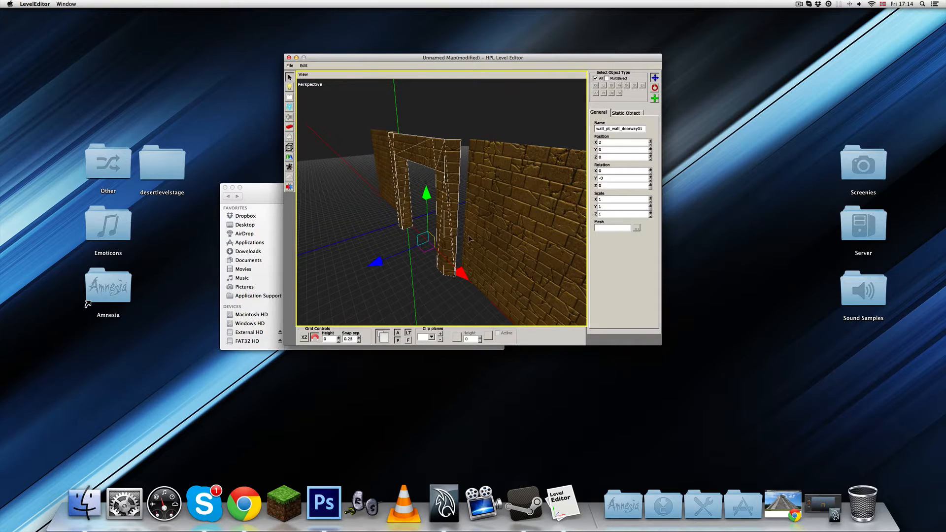
pyautogui.moveTo(469, 239)
pyautogui.keyDown('alt'); pyautogui.mouseDown(button='middle')
pyautogui.moveTo(365, 261)
pyautogui.moveTo(440, 246)
pyautogui.moveTo(409, 257)
pyautogui.moveTo(401, 246)
pyautogui.moveTo(420, 202)
pyautogui.moveTo(434, 197)
pyautogui.moveTo(417, 192)
pyautogui.moveTo(428, 186)
pyautogui.moveTo(451, 183)
pyautogui.moveTo(488, 200)
pyautogui.moveTo(456, 201)
pyautogui.mouseUp(button='middle'); pyautogui.keyUp('alt')
pyautogui.click(418, 232)
pyautogui.scroll(5, 419, 202)
pyautogui.scroll(5, 434, 197)
pyautogui.scroll(-5, 417, 193)
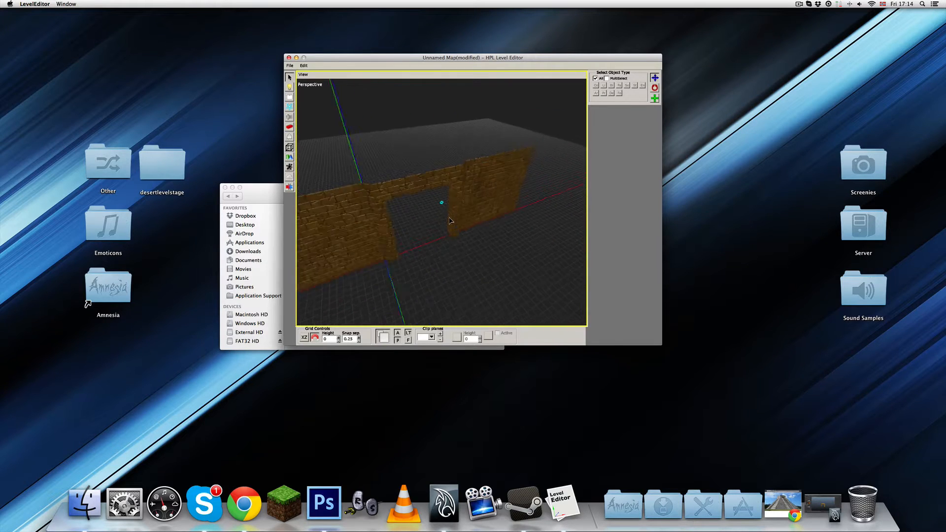
pyautogui.moveTo(442, 222)
pyautogui.keyDown('alt'); pyautogui.mouseDown(button='middle')
pyautogui.moveTo(454, 223)
pyautogui.moveTo(471, 209)
pyautogui.moveTo(470, 191)
pyautogui.moveTo(481, 190)
pyautogui.moveTo(441, 202)
pyautogui.moveTo(462, 220)
pyautogui.moveTo(451, 233)
pyautogui.mouseUp(button='middle'); pyautogui.keyUp('alt')
pyautogui.click(462, 220)
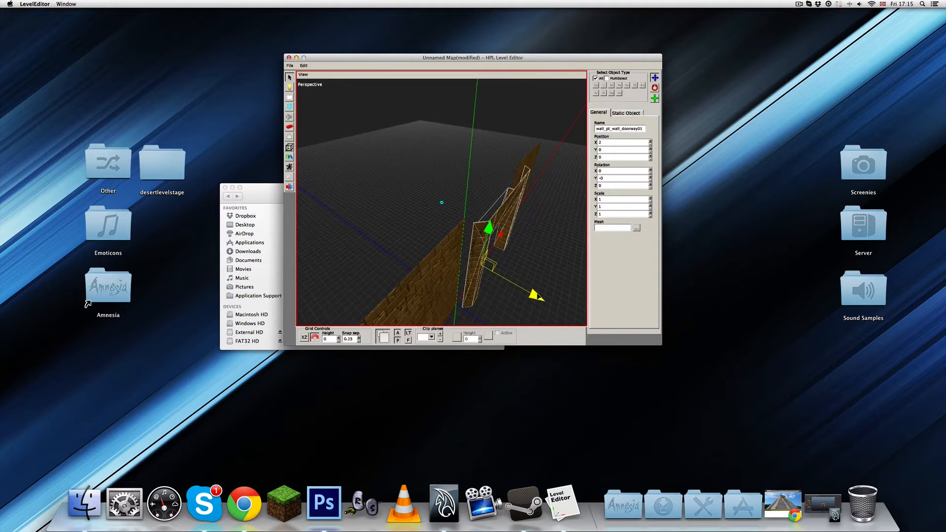
pyautogui.keyDown('alt'); pyautogui.moveTo(537, 296); pyautogui.dragTo(477, 257, button='middle'); pyautogui.keyUp('alt')
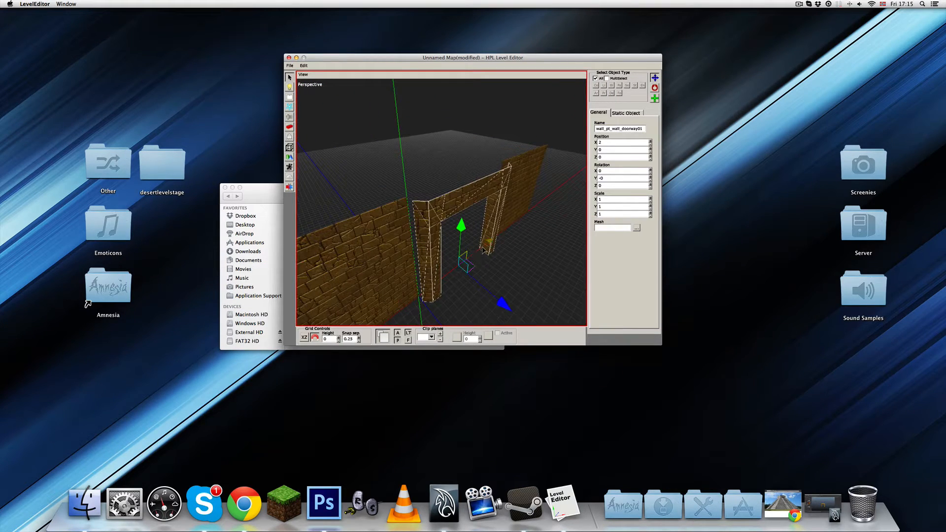
pyautogui.keyDown('alt'); pyautogui.moveTo(494, 237); pyautogui.dragTo(455, 246, button='middle'); pyautogui.keyUp('alt')
# Step: Try to shift the two flanking brick panels together along the Z axis
pyautogui.moveTo(492, 270); pyautogui.dragTo(498, 272)
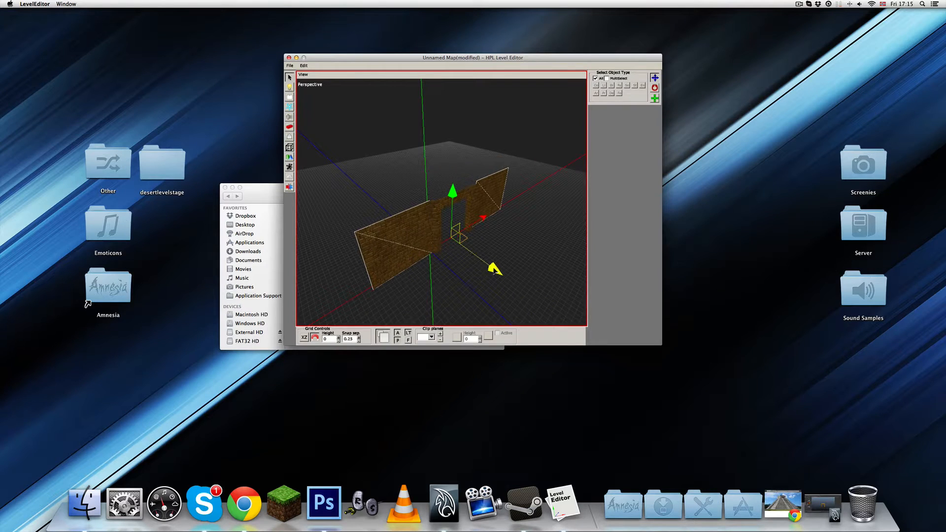
pyautogui.keyDown('alt'); pyautogui.moveTo(498, 272); pyautogui.dragTo(426, 217, button='middle'); pyautogui.keyUp('alt')
pyautogui.click(486, 257)
# Step: Duplicate the doorway and rotate the copy 180 degrees to form the back side of the opening
pyautogui.click(402, 202)
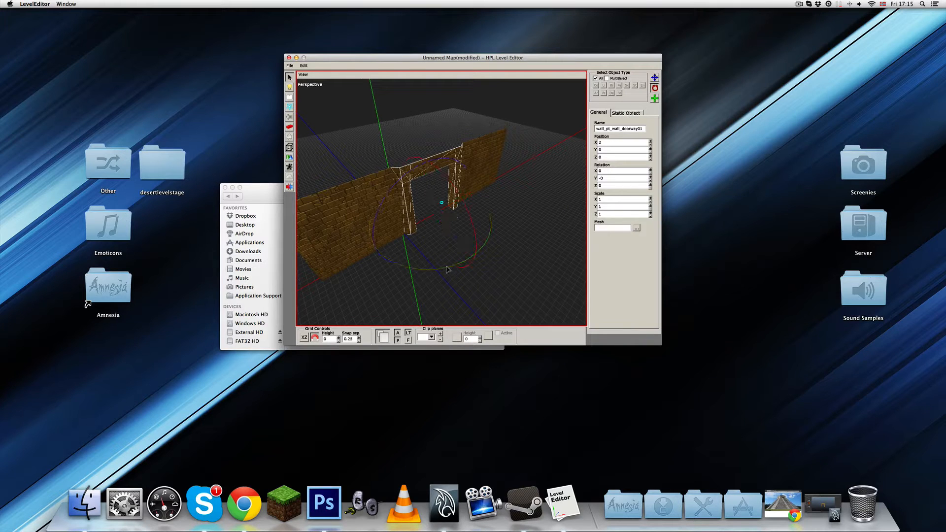
pyautogui.keyDown('alt'); pyautogui.moveTo(331, 264); pyautogui.dragTo(477, 249, button='middle'); pyautogui.keyUp('alt')
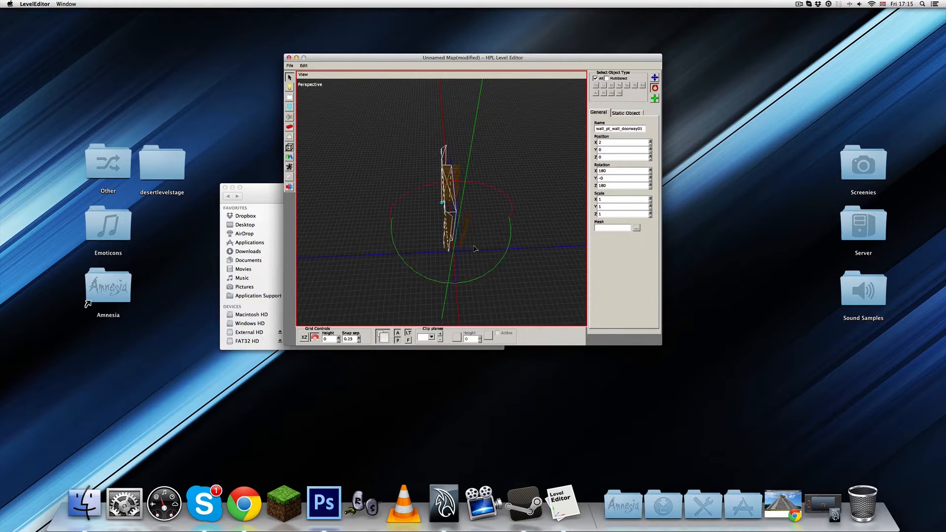
pyautogui.press('q')
pyautogui.click(526, 188)
# Step: Duplicate the brick panel at X 6 and rotate the copy 180 degrees so it faces the back
pyautogui.keyDown('alt'); pyautogui.moveTo(526, 188); pyautogui.dragTo(408, 171, button='middle'); pyautogui.keyUp('alt')
pyautogui.click(408, 172)
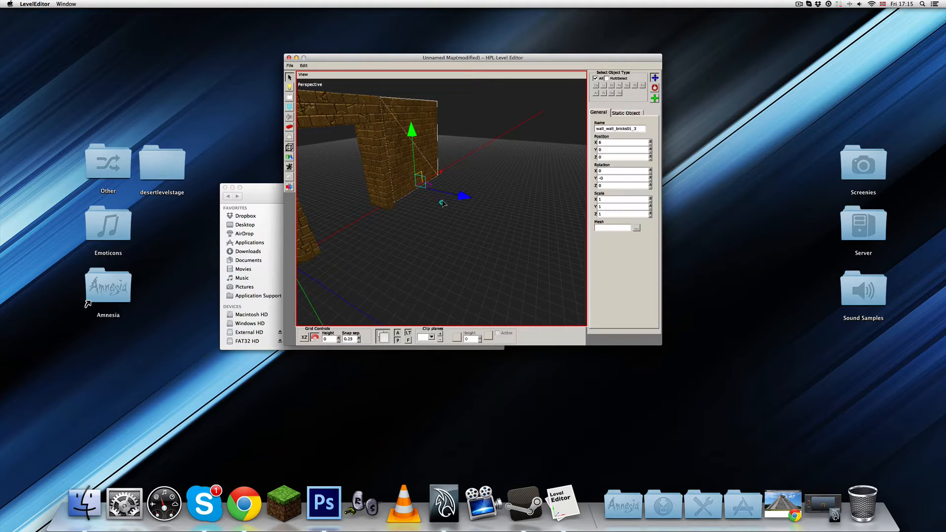
pyautogui.keyDown('alt'); pyautogui.moveTo(402, 216); pyautogui.dragTo(414, 216, button='middle'); pyautogui.keyUp('alt')
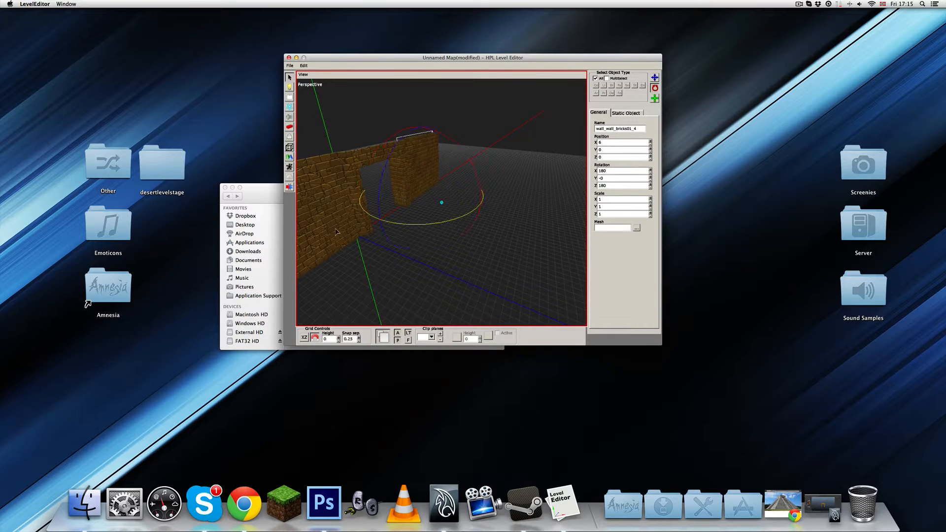
# Step: Duplicate the rotated brick panel and move the copy along the wall to X -2, on the doorway's other side
pyautogui.keyDown('alt'); pyautogui.moveTo(336, 232); pyautogui.dragTo(340, 155, button='middle'); pyautogui.keyUp('alt')
pyautogui.click(506, 186)
pyautogui.click(340, 155)
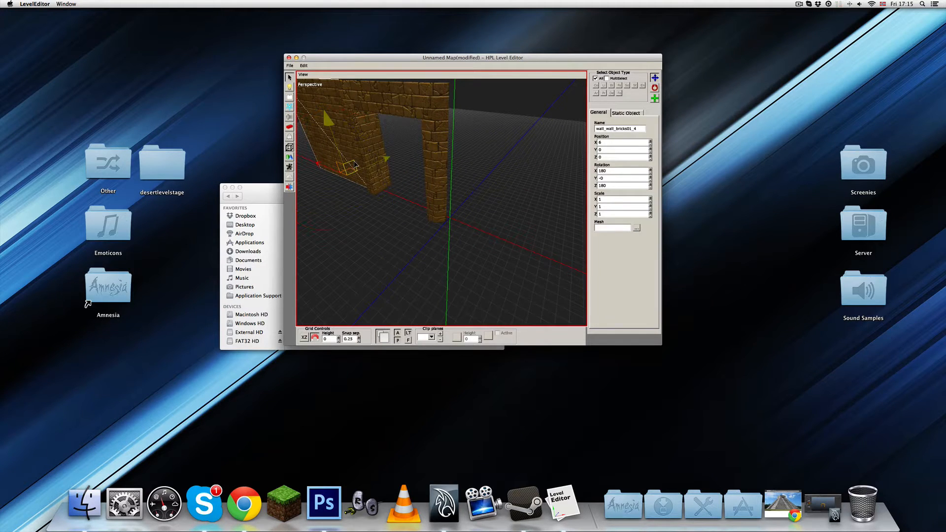
pyautogui.moveTo(319, 169); pyautogui.dragTo(458, 224)
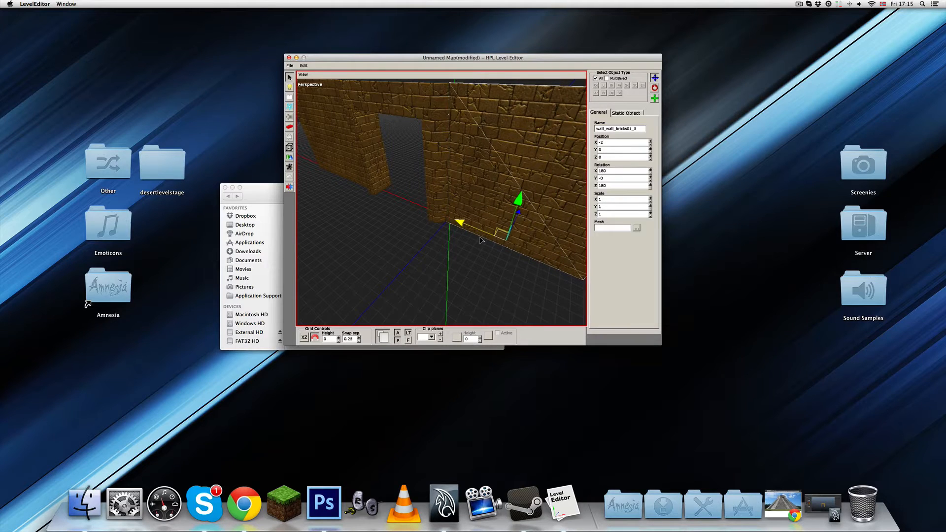
pyautogui.click(450, 236)
# Step: Review the finished two-sided wall and doorway from different distances
pyautogui.keyDown('alt'); pyautogui.moveTo(451, 236); pyautogui.dragTo(462, 215, button='middle'); pyautogui.keyUp('alt')
pyautogui.scroll(-3, 466, 187)
pyautogui.scroll(3, 485, 187)
pyautogui.scroll(-8, 485, 187)
pyautogui.scroll(4, 484, 207)
pyautogui.scroll(4, 442, 202)
pyautogui.scroll(-8, 500, 205)
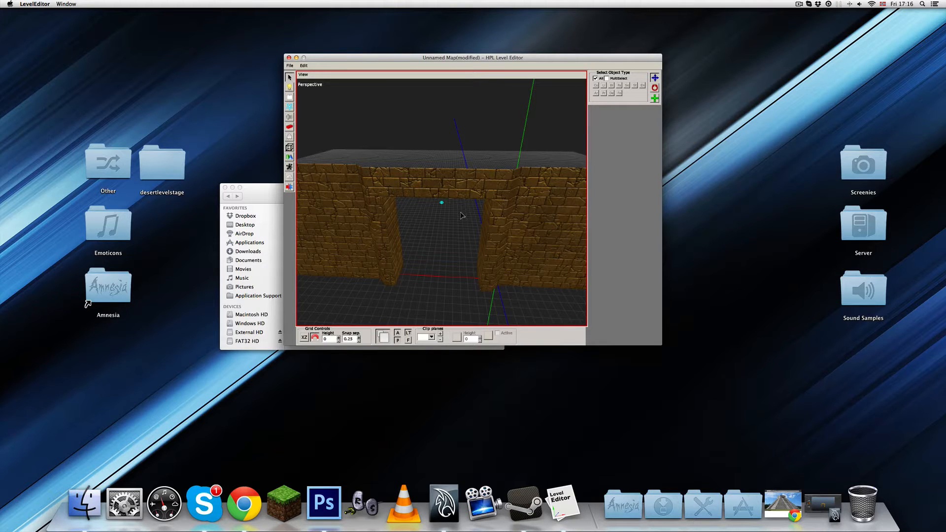
# Step: Quit LevelEditor without saving the test map
pyautogui.press('super+q')
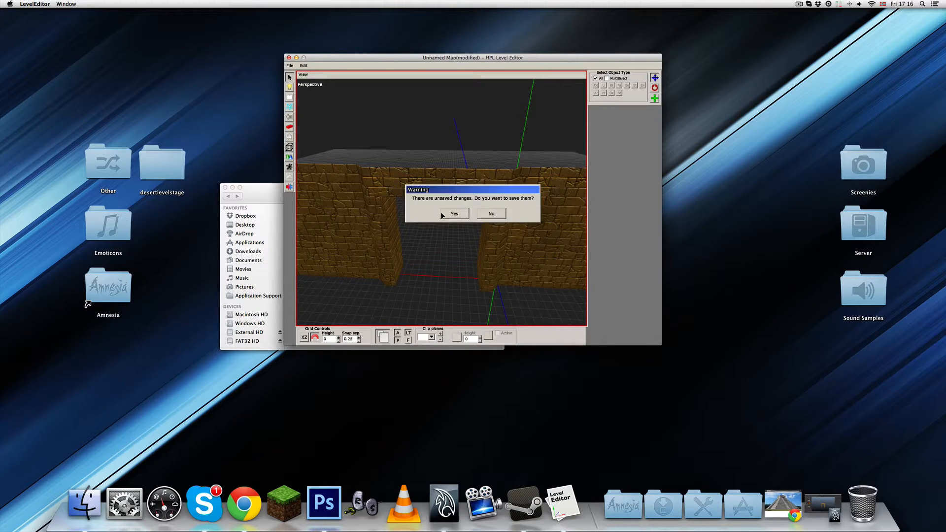
pyautogui.click(487, 215)
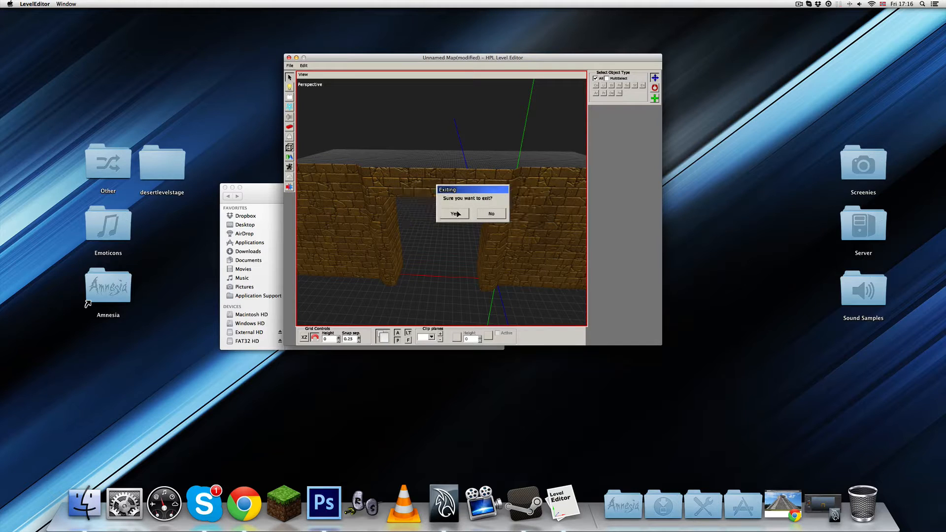
pyautogui.click(456, 214)
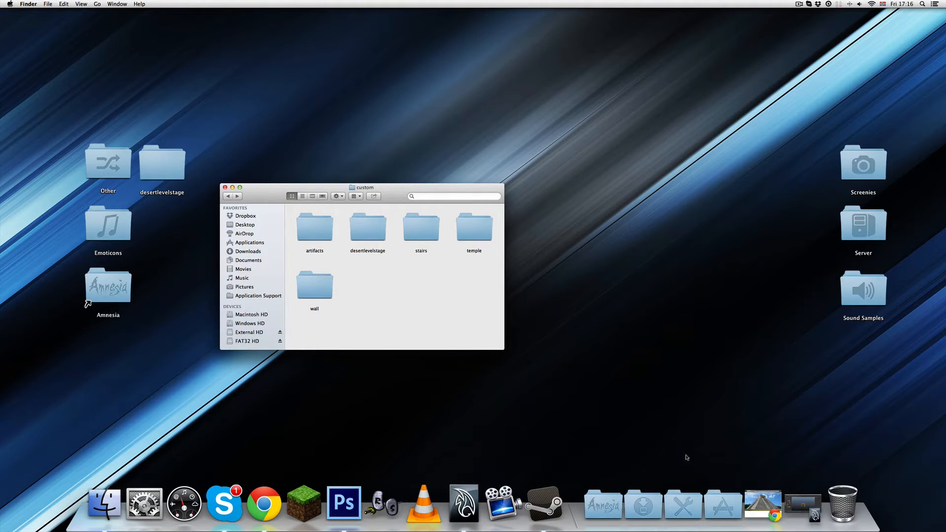
# Step: Switch back to Maya and examine the door frame's brick texture and shape from the front
pyautogui.click(814, 508)
pyautogui.scroll(8, 512, 256)
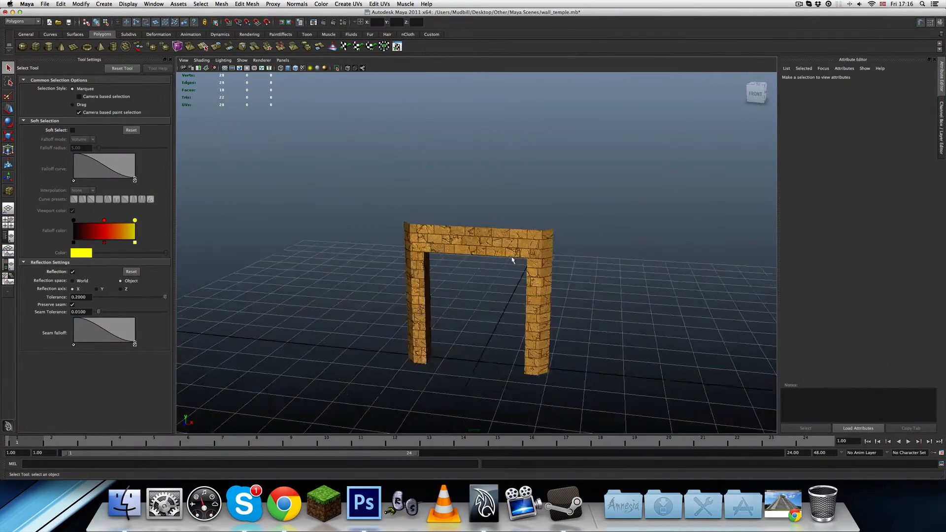
pyautogui.keyDown('alt'); pyautogui.moveTo(503, 277); pyautogui.dragTo(403, 262); pyautogui.keyUp('alt')
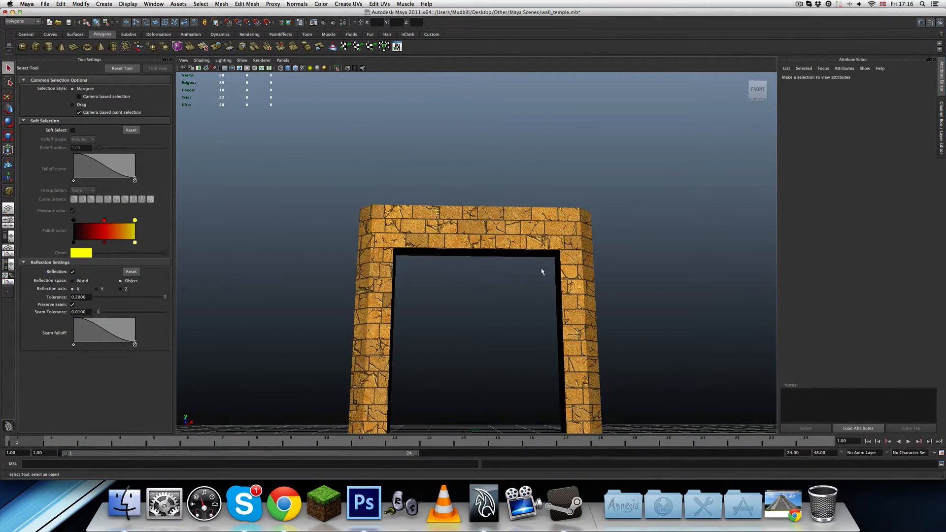
pyautogui.scroll(-3, 541, 271)
pyautogui.keyDown('alt'); pyautogui.moveTo(530, 329); pyautogui.dragTo(528, 340); pyautogui.keyUp('alt')
pyautogui.keyDown('alt'); pyautogui.moveTo(528, 340); pyautogui.dragTo(511, 268, button='middle'); pyautogui.keyUp('alt')
pyautogui.scroll(5, 501, 275)
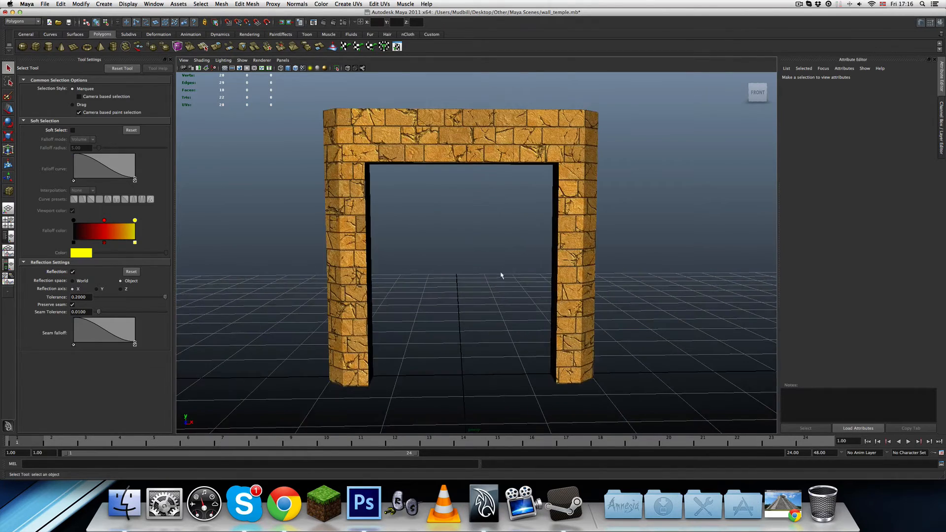
pyautogui.moveTo(502, 275)
pyautogui.keyDown('alt'); pyautogui.mouseDown()
pyautogui.moveTo(488, 302)
pyautogui.moveTo(485, 271)
pyautogui.mouseUp(); pyautogui.keyUp('alt')
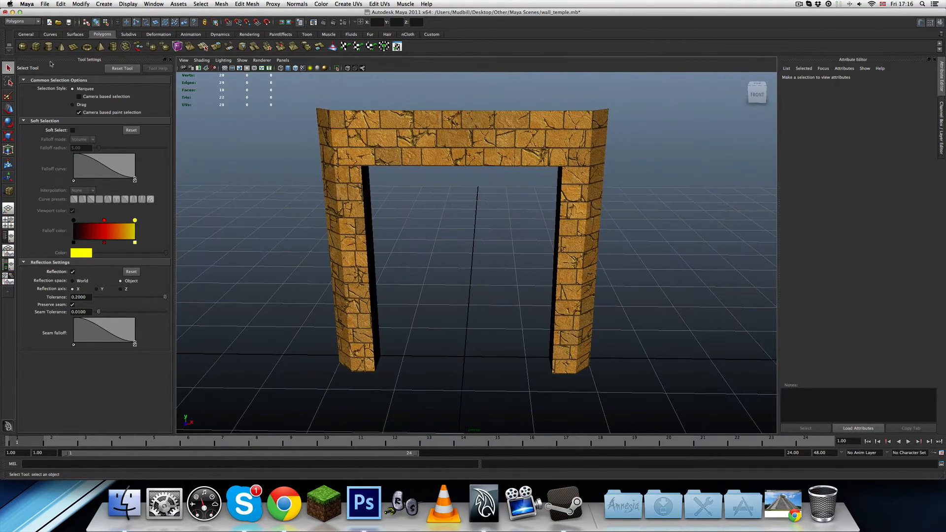
# Step: Create a polygon cube on the ground in the doorway and set its Translate X, Y and Z to 0
pyautogui.click(36, 46)
pyautogui.click(468, 362)
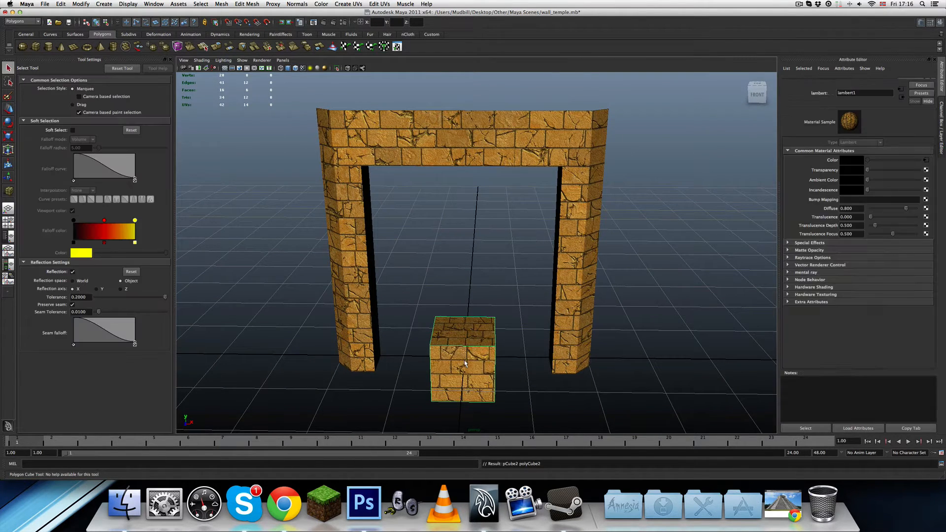
pyautogui.keyDown('alt'); pyautogui.moveTo(483, 353); pyautogui.dragTo(494, 346); pyautogui.keyUp('alt')
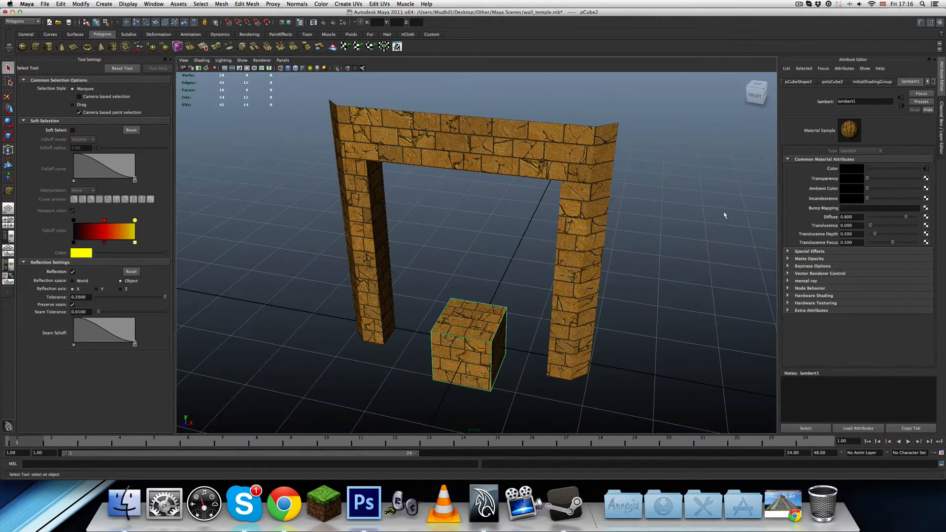
pyautogui.keyDown('alt'); pyautogui.moveTo(560, 261); pyautogui.dragTo(478, 339); pyautogui.keyUp('alt')
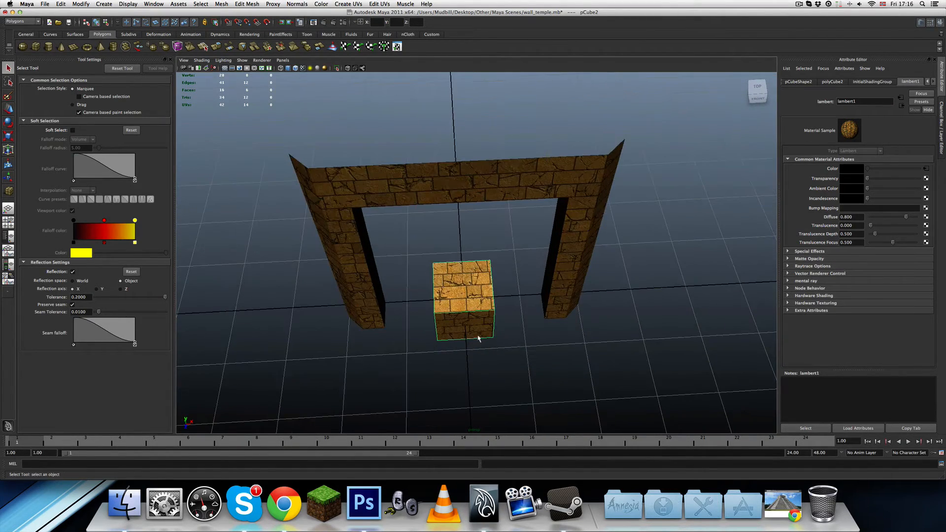
pyautogui.click(943, 113)
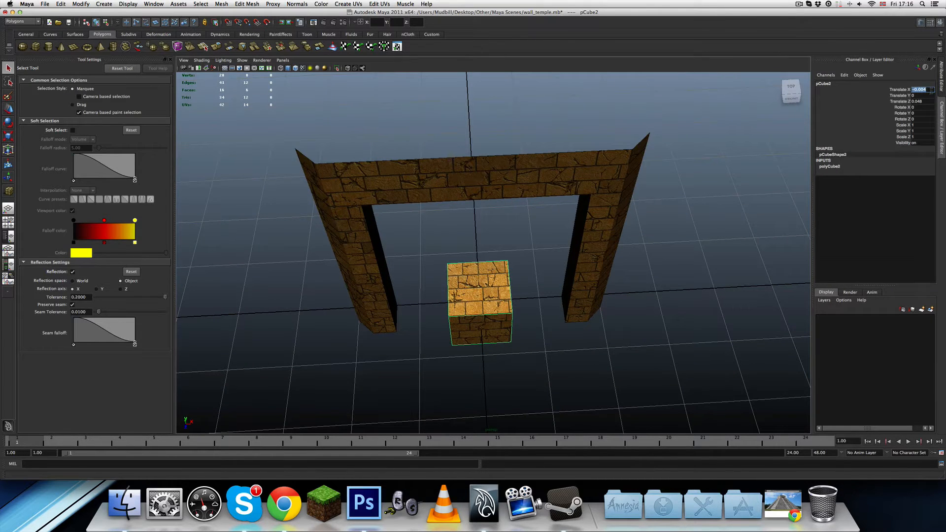
pyautogui.click(924, 107)
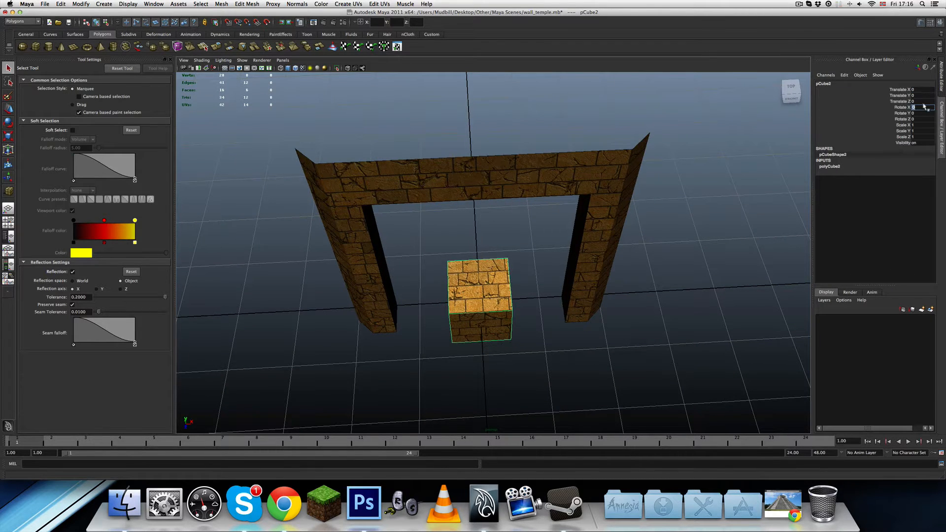
# Step: Set the cube's Translate Y to 2 and stretch it vertically until its top meets the underside of the door frame's lintel
pyautogui.scroll(5, 482, 311)
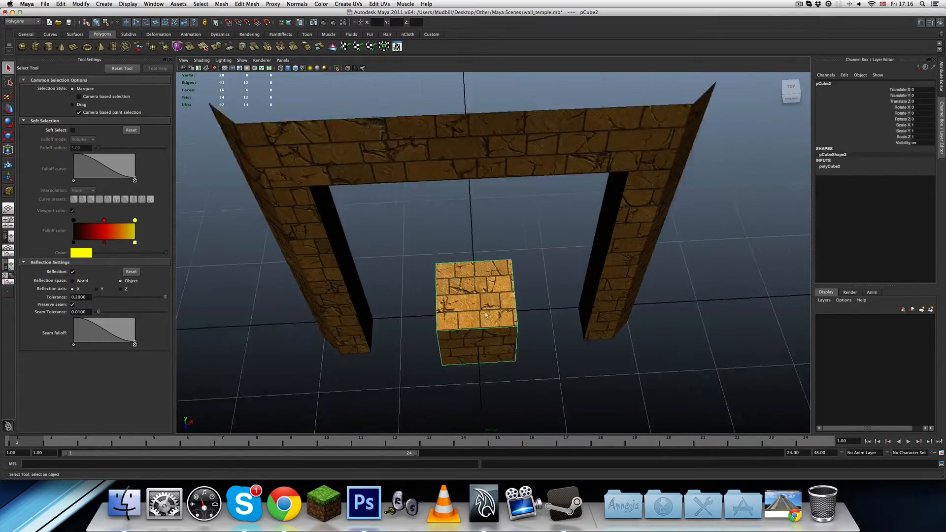
pyautogui.keyDown('alt'); pyautogui.moveTo(511, 338); pyautogui.dragTo(477, 302); pyautogui.keyUp('alt')
pyautogui.press('r')
pyautogui.keyDown('alt'); pyautogui.moveTo(538, 346); pyautogui.dragTo(572, 346); pyautogui.keyUp('alt')
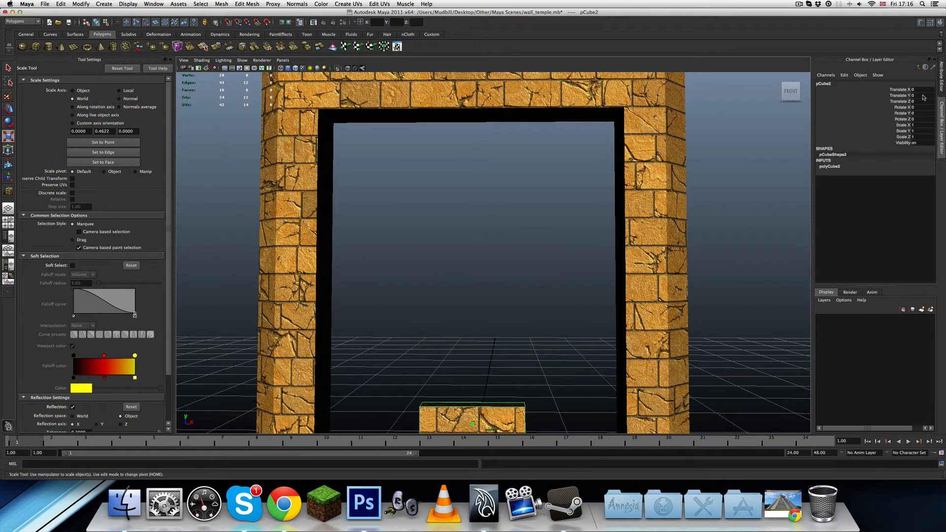
pyautogui.press('Return')
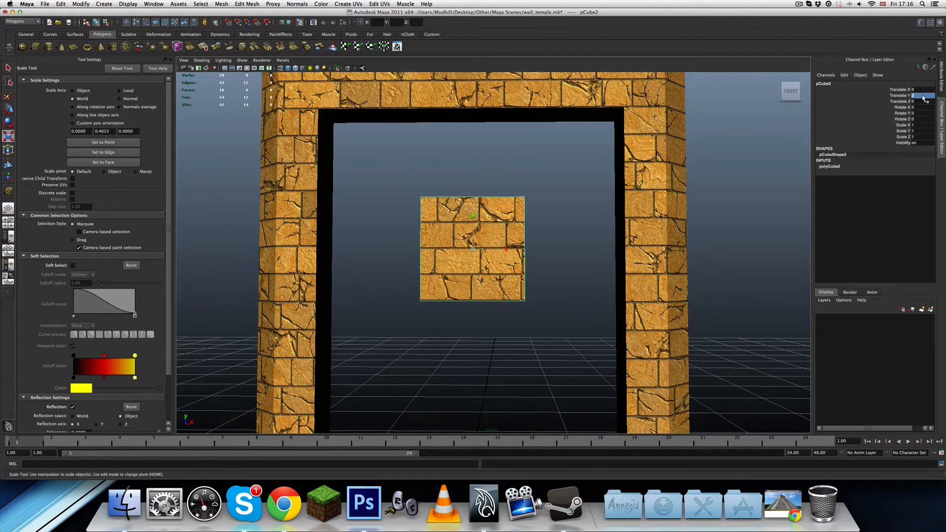
pyautogui.scroll(-4, 620, 216)
pyautogui.moveTo(520, 282)
pyautogui.keyDown('alt'); pyautogui.mouseDown()
pyautogui.moveTo(514, 289)
pyautogui.moveTo(521, 282)
pyautogui.mouseUp(); pyautogui.keyUp('alt')
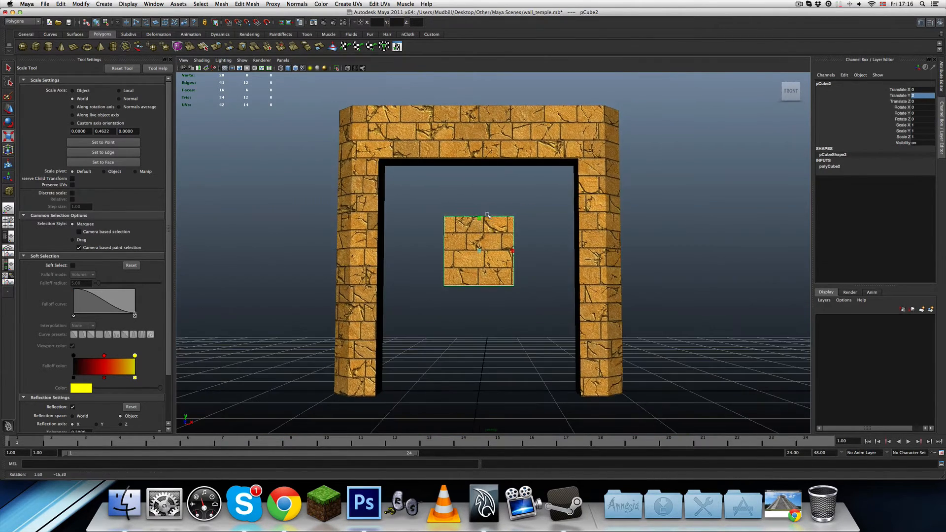
pyautogui.moveTo(480, 218); pyautogui.dragTo(485, 165)
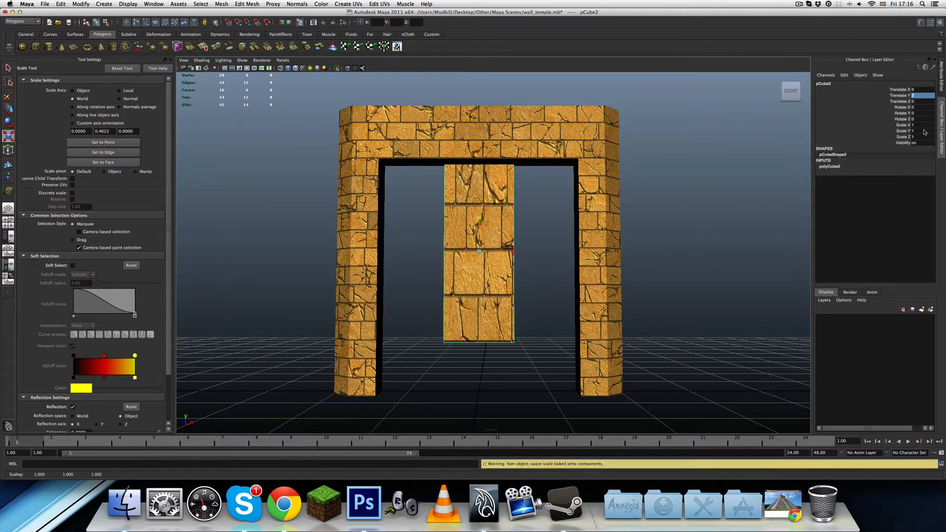
# Step: Set the block's Translate Y to 1.5, widen it to span the doorway and scale its height to match the opening
pyautogui.write('1.5')
pyautogui.press('Return')
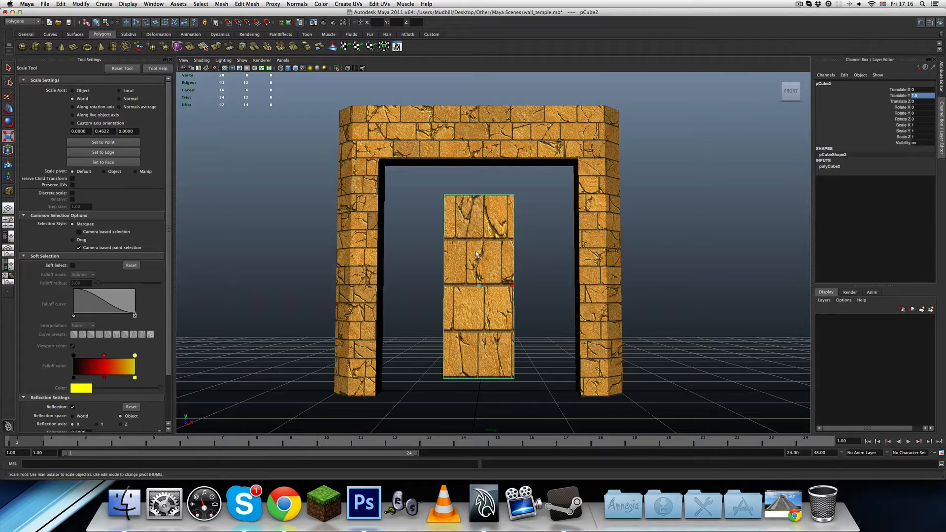
pyautogui.moveTo(477, 254); pyautogui.dragTo(573, 287)
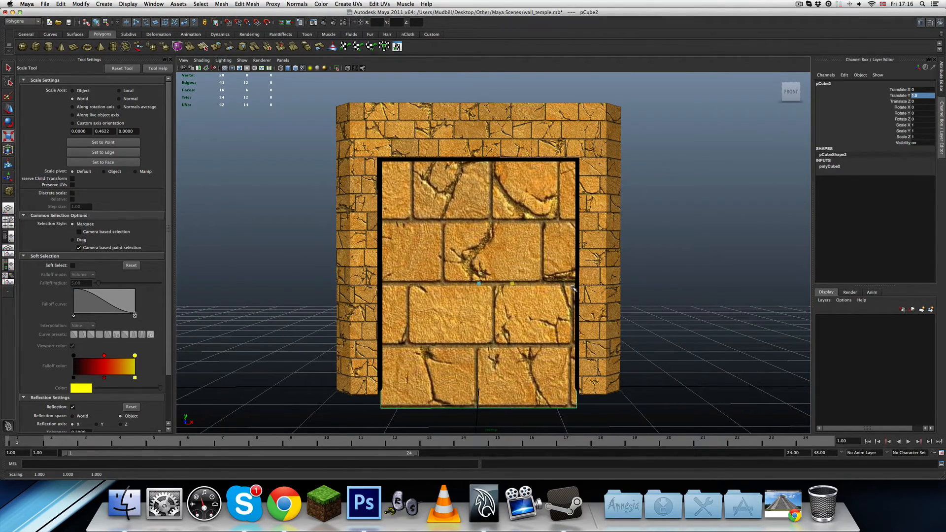
pyautogui.moveTo(485, 266)
pyautogui.keyDown('alt'); pyautogui.mouseDown()
pyautogui.moveTo(485, 295)
pyautogui.moveTo(484, 259)
pyautogui.mouseUp(); pyautogui.keyUp('alt')
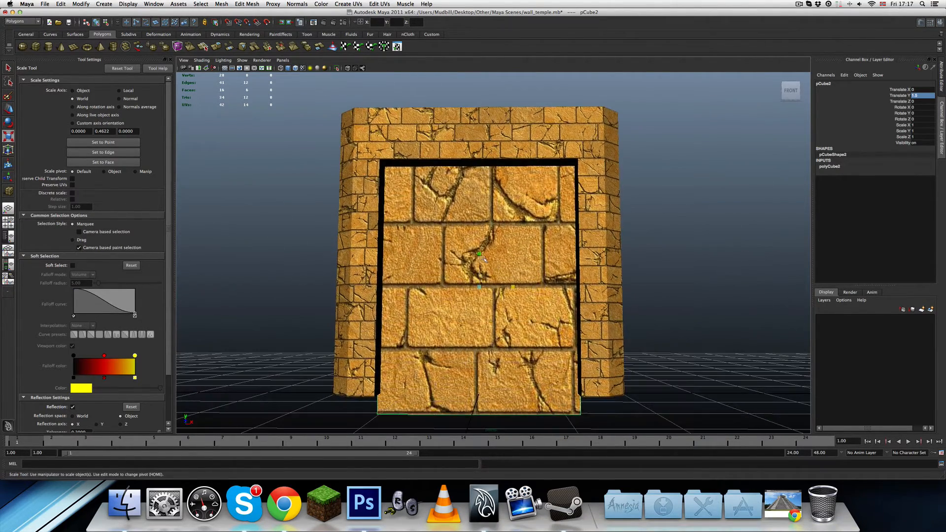
pyautogui.press('Return')
# Step: Raise the block slightly within the doorway and set its Translate Y to 1.75
pyautogui.press('w')
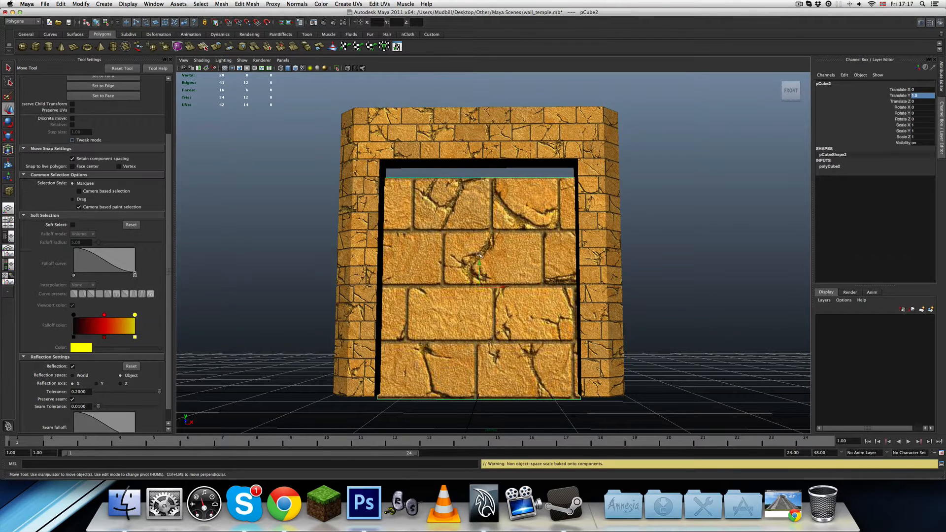
pyautogui.moveTo(479, 262); pyautogui.dragTo(479, 254)
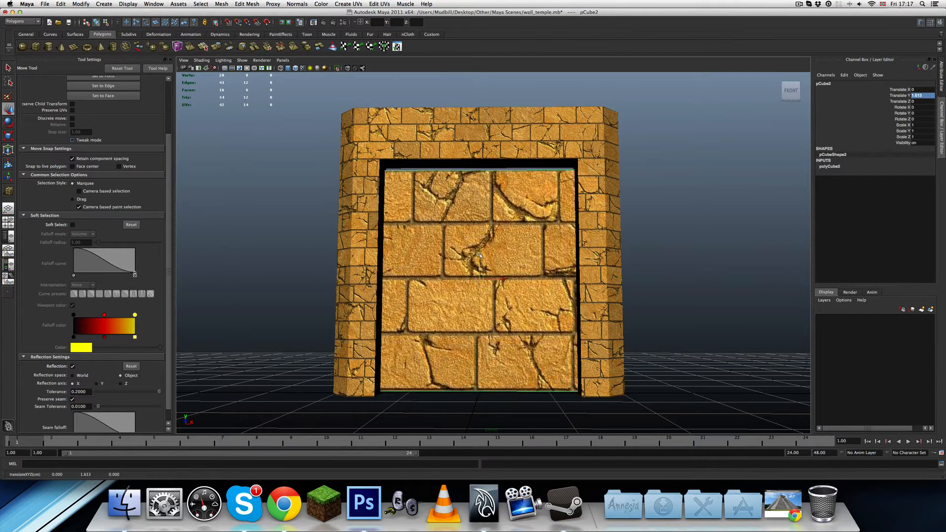
pyautogui.press('e')
pyautogui.press('r')
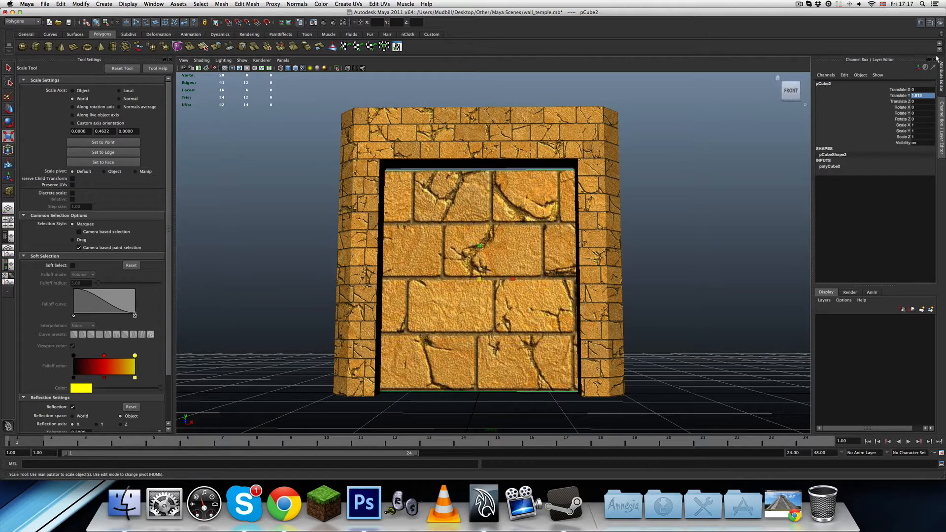
pyautogui.click(928, 96)
pyautogui.moveTo(925, 96); pyautogui.dragTo(918, 95)
pyautogui.write('75')
pyautogui.press('Return')
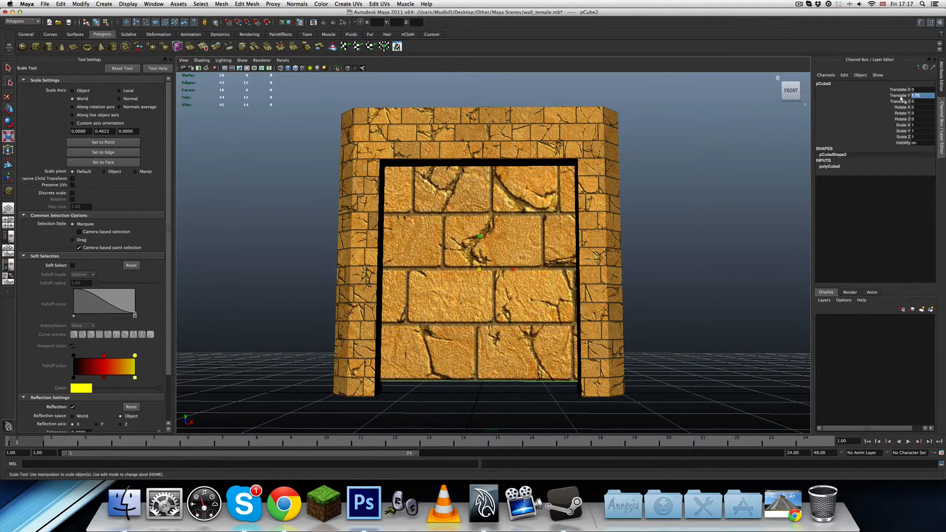
# Step: Set the block's Translate Y to 1.625 to centre it vertically in the doorway
pyautogui.keyDown('alt'); pyautogui.moveTo(754, 217); pyautogui.dragTo(755, 190); pyautogui.keyUp('alt')
pyautogui.click(925, 96)
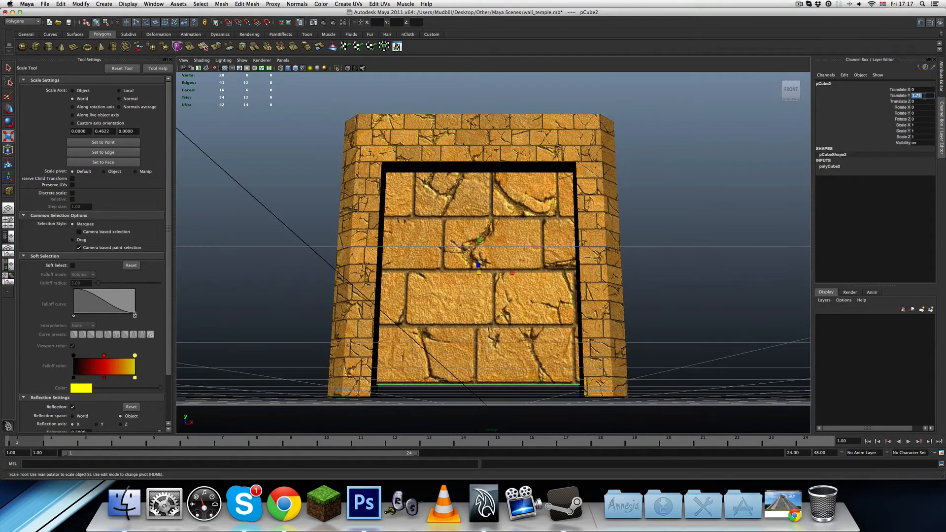
pyautogui.moveTo(925, 96); pyautogui.dragTo(918, 96)
pyautogui.press('Return')
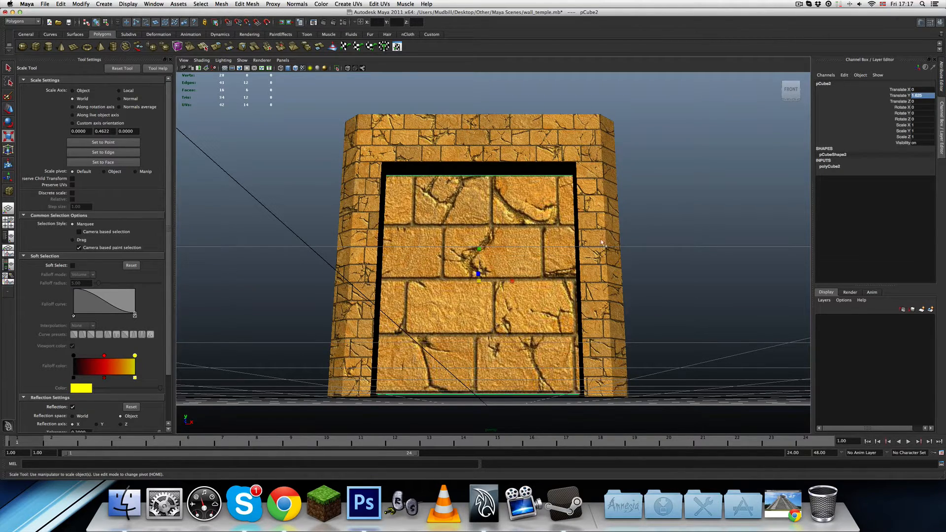
# Step: Try to shorten the block's height within the doorway and undo the scaling
pyautogui.keyDown('alt'); pyautogui.moveTo(599, 291); pyautogui.dragTo(525, 232); pyautogui.keyUp('alt')
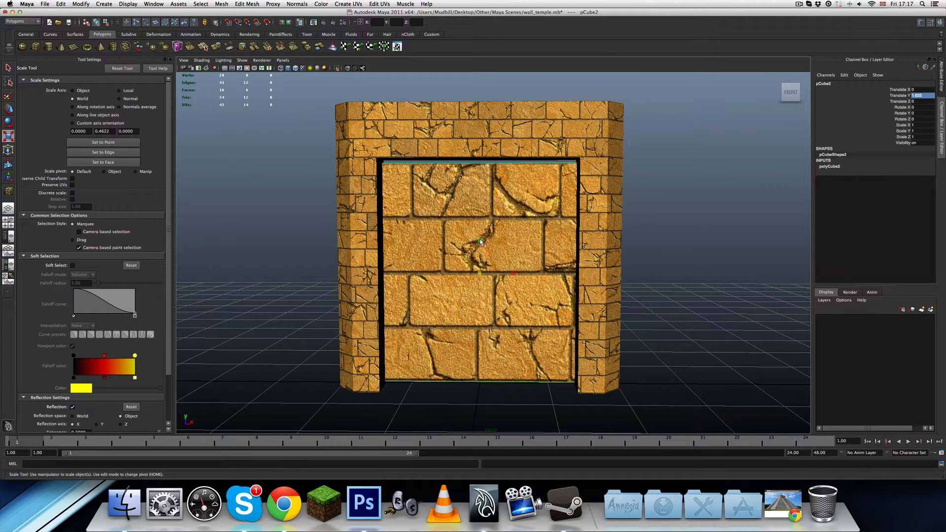
pyautogui.moveTo(480, 241); pyautogui.dragTo(483, 250)
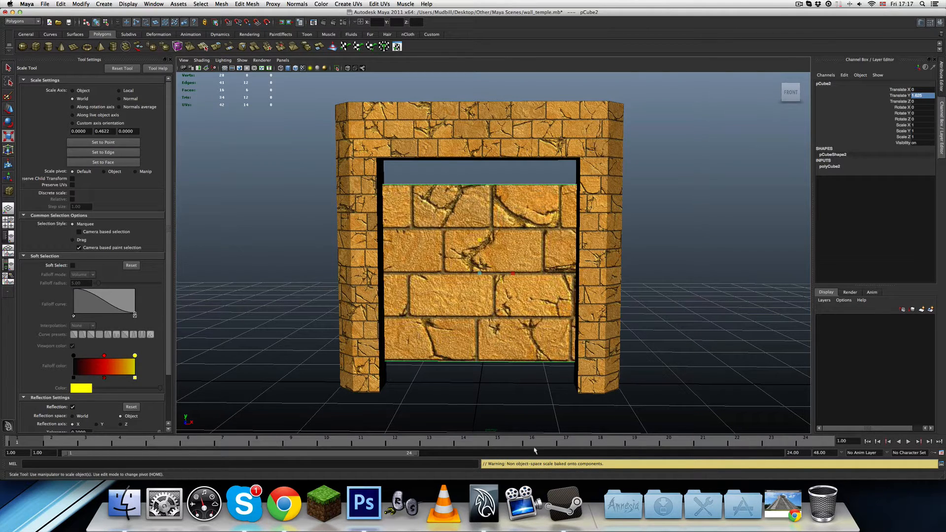
pyautogui.press('super+z')
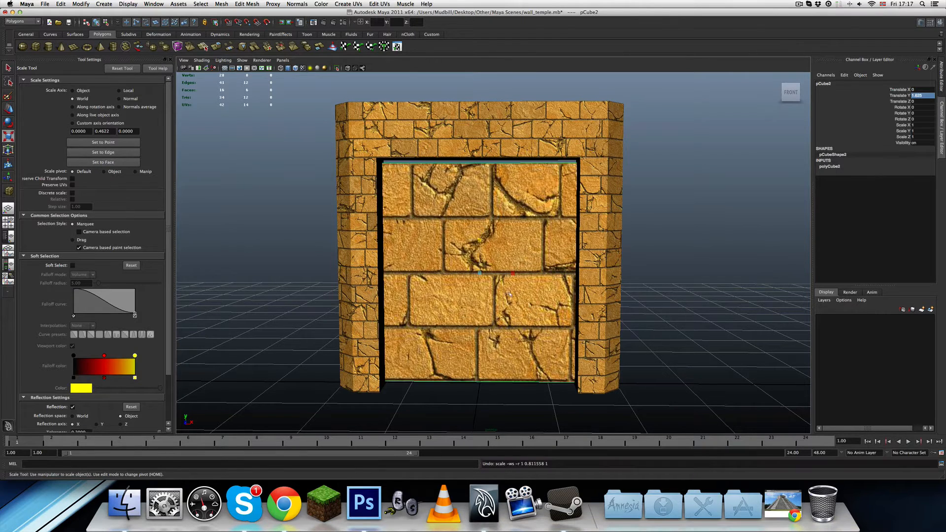
pyautogui.keyDown('alt'); pyautogui.moveTo(502, 268); pyautogui.dragTo(481, 242); pyautogui.keyUp('alt')
pyautogui.press('super+z')
# Step: Move the block along Z to about 0.167 so it sits within the door frame's depth
pyautogui.keyDown('alt'); pyautogui.moveTo(653, 216); pyautogui.dragTo(623, 235); pyautogui.keyUp('alt')
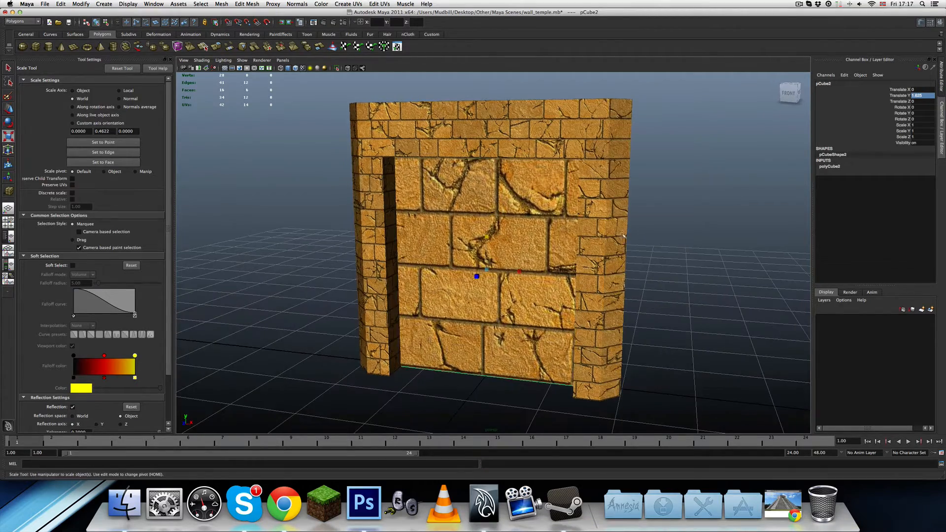
pyautogui.keyDown('alt'); pyautogui.moveTo(539, 328); pyautogui.dragTo(497, 311); pyautogui.keyUp('alt')
pyautogui.press('w')
pyautogui.moveTo(480, 277); pyautogui.dragTo(503, 307)
pyautogui.scroll(-3, 492, 296)
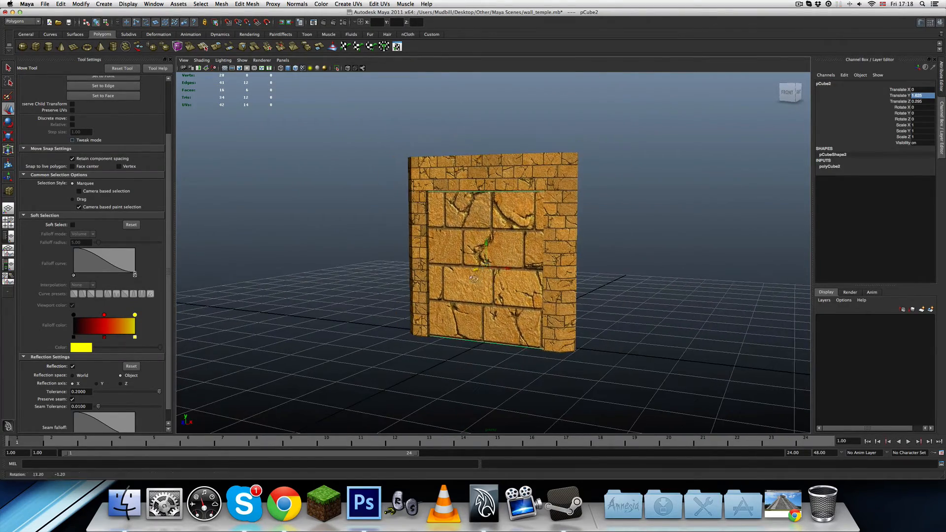
pyautogui.moveTo(474, 273); pyautogui.dragTo(477, 272)
pyautogui.keyDown('alt'); pyautogui.moveTo(518, 277); pyautogui.dragTo(479, 270); pyautogui.keyUp('alt')
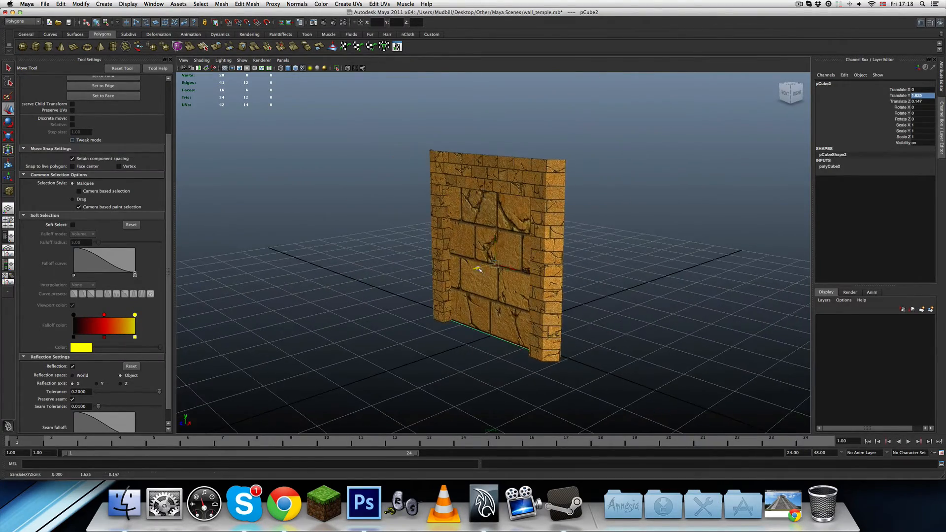
# Step: Slide the block up out of the doorway to Translate Y of about 4.44 and back down to demonstrate the door's opening motion
pyautogui.keyDown('alt'); pyautogui.moveTo(500, 321); pyautogui.dragTo(548, 315); pyautogui.keyUp('alt')
pyautogui.keyDown('alt'); pyautogui.moveTo(544, 306); pyautogui.dragTo(546, 340, button='middle'); pyautogui.keyUp('alt')
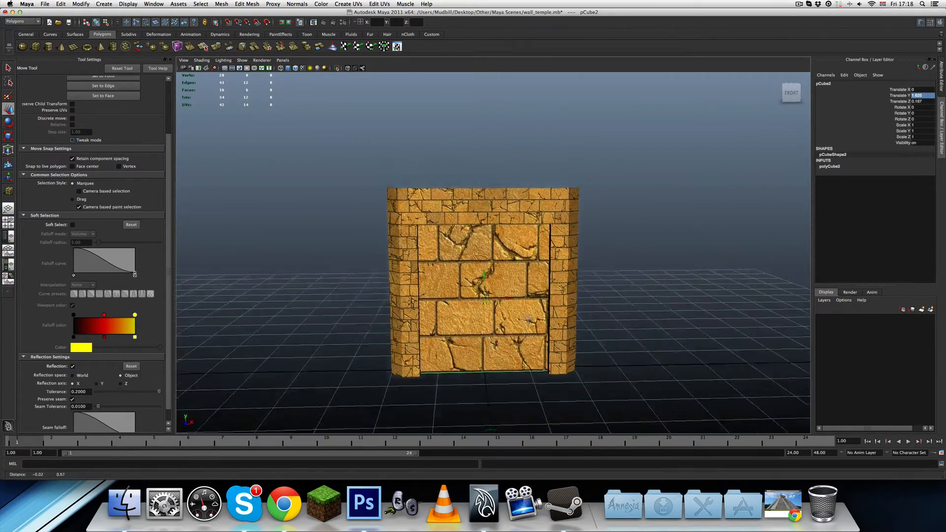
pyautogui.scroll(5, 532, 335)
pyautogui.keyDown('alt'); pyautogui.moveTo(530, 335); pyautogui.dragTo(499, 276); pyautogui.keyUp('alt')
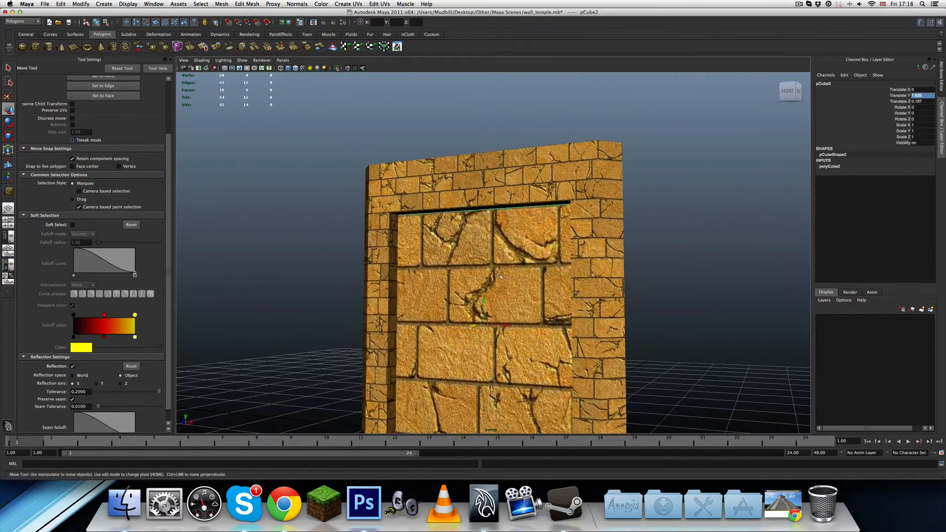
pyautogui.moveTo(495, 372)
pyautogui.keyDown('alt'); pyautogui.mouseDown()
pyautogui.moveTo(487, 391)
pyautogui.moveTo(471, 386)
pyautogui.moveTo(497, 387)
pyautogui.moveTo(492, 374)
pyautogui.mouseUp(); pyautogui.keyUp('alt')
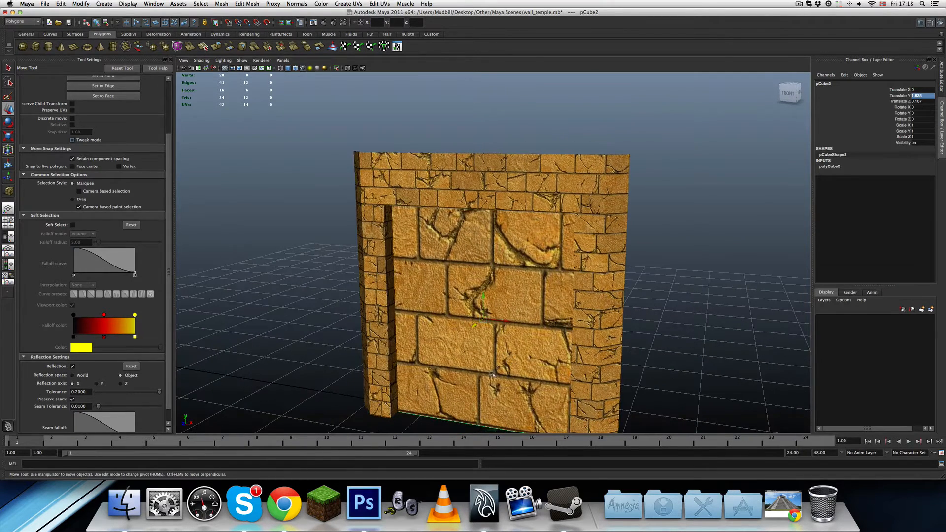
pyautogui.moveTo(481, 296); pyautogui.dragTo(490, 92)
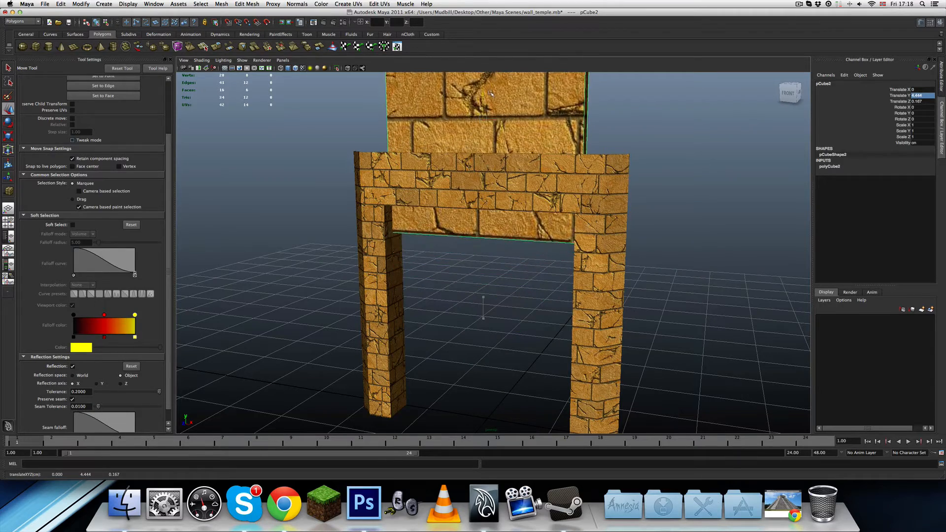
pyautogui.keyDown('alt'); pyautogui.moveTo(525, 313); pyautogui.dragTo(480, 244); pyautogui.keyUp('alt')
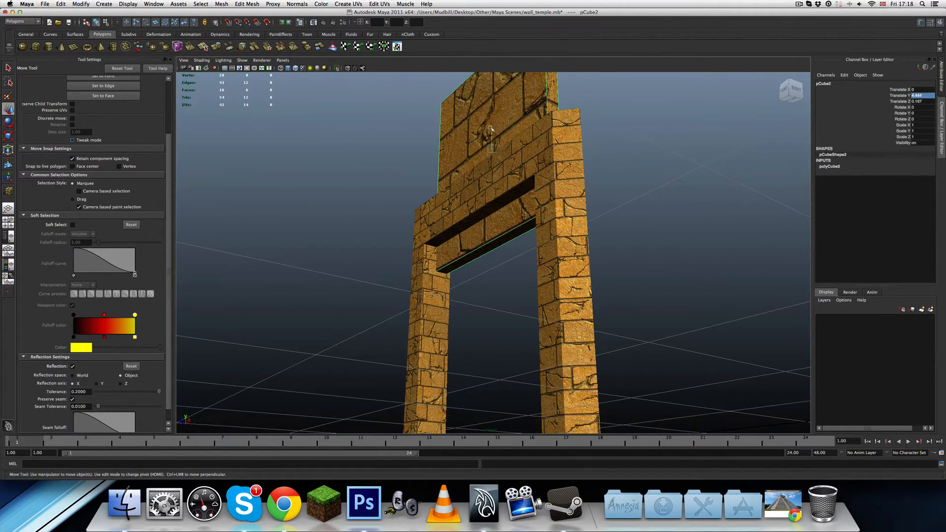
pyautogui.moveTo(491, 131); pyautogui.dragTo(478, 275)
pyautogui.keyDown('alt'); pyautogui.moveTo(478, 275); pyautogui.dragTo(508, 301); pyautogui.keyUp('alt')
pyautogui.click(689, 298)
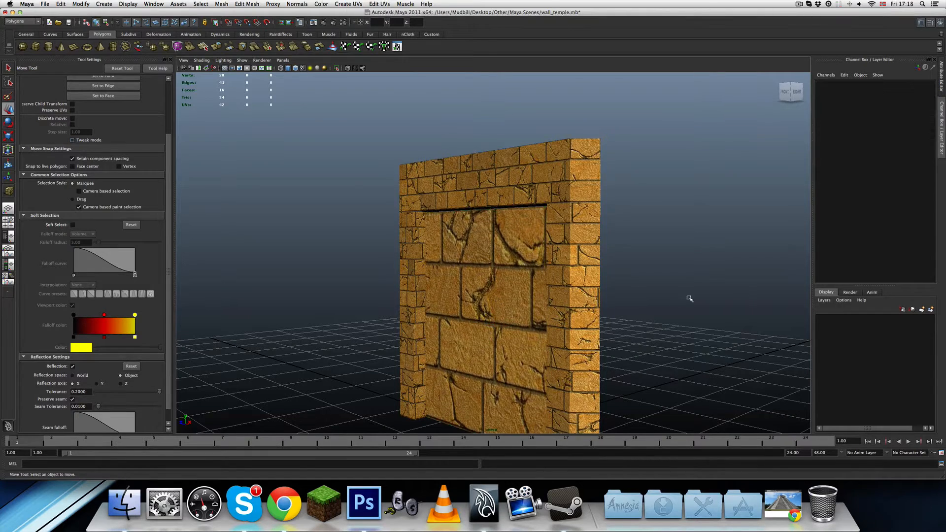
# Step: Undo the recent vertical moves of the block in the doorway
pyautogui.keyDown('alt'); pyautogui.moveTo(548, 267); pyautogui.dragTo(600, 287); pyautogui.keyUp('alt')
pyautogui.scroll(-5, 606, 301)
pyautogui.press('super+z')
pyautogui.press('super+z')
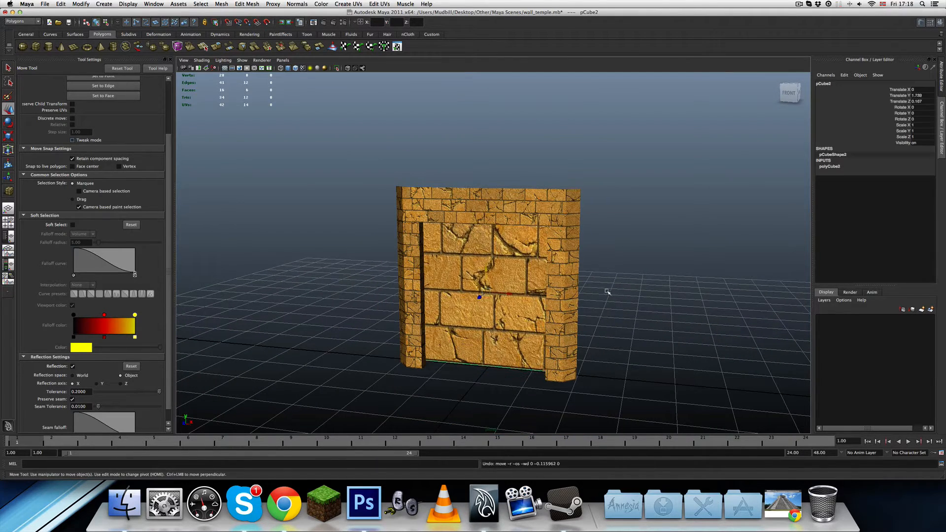
pyautogui.press('super+z')
pyautogui.click(618, 332)
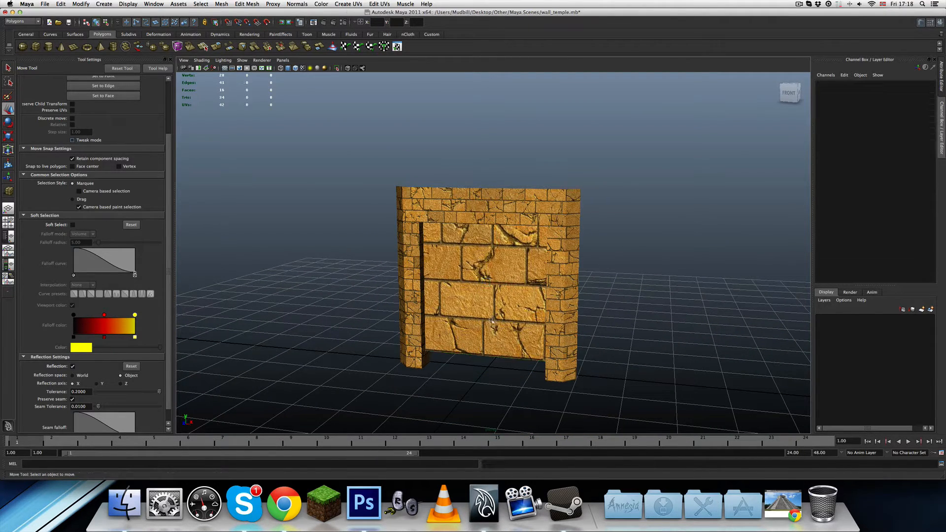
pyautogui.press('super+z')
# Step: Lower the block to Translate Y of about 1.609 so it fills the doorway
pyautogui.scroll(5, 567, 318)
pyautogui.moveTo(533, 302)
pyautogui.keyDown('alt'); pyautogui.mouseDown()
pyautogui.moveTo(553, 309)
pyautogui.moveTo(519, 306)
pyautogui.mouseUp(); pyautogui.keyUp('alt')
pyautogui.scroll(-3, 552, 309)
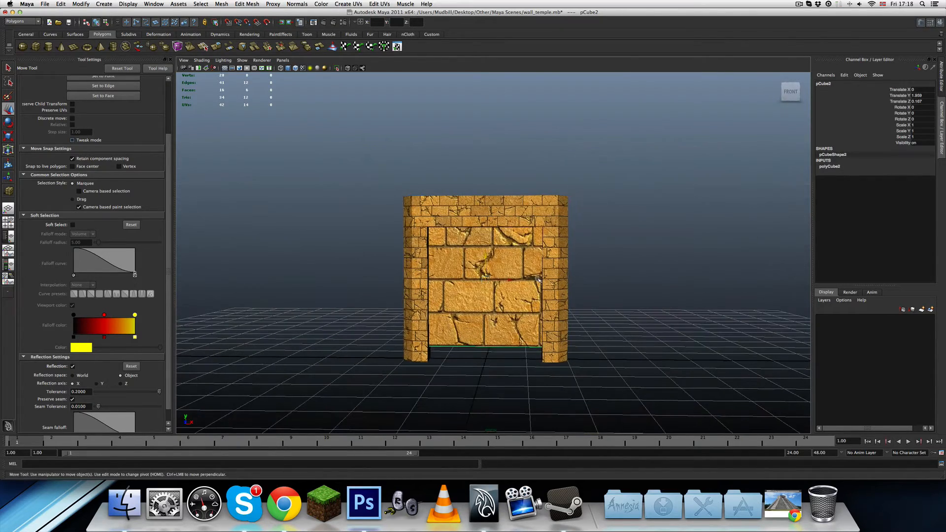
pyautogui.moveTo(483, 262); pyautogui.dragTo(481, 291)
pyautogui.scroll(2, 500, 292)
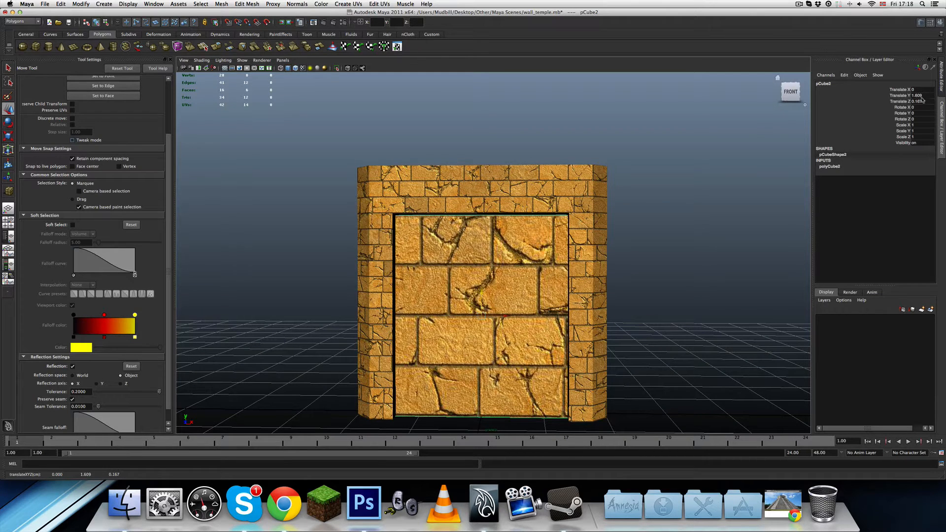
# Step: Undo the door block's latest vertical moves, including the placement that filled the doorway
pyautogui.hotkey('ctrl', 'z')
pyautogui.hotkey('ctrl', 'z')
pyautogui.hotkey('ctrl', 'z')
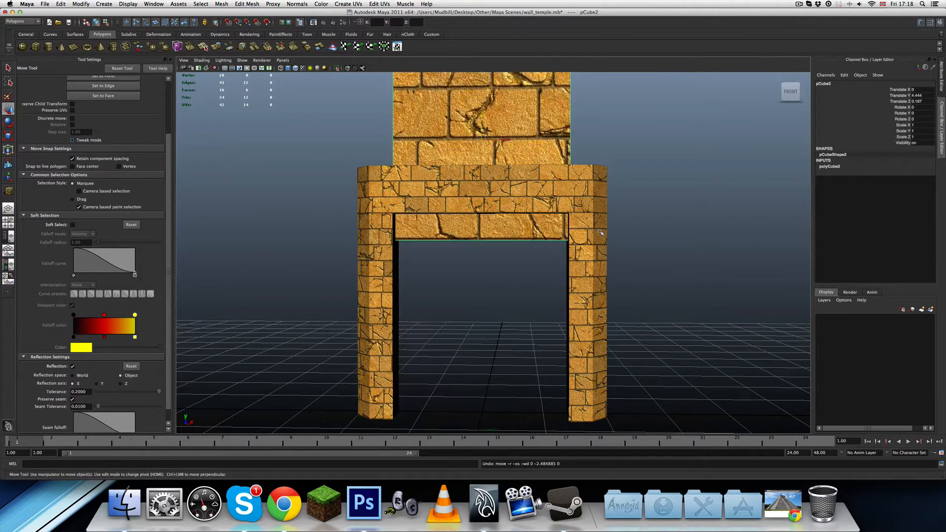
pyautogui.hotkey('ctrl', 'z')
pyautogui.hotkey('ctrl', 'z')
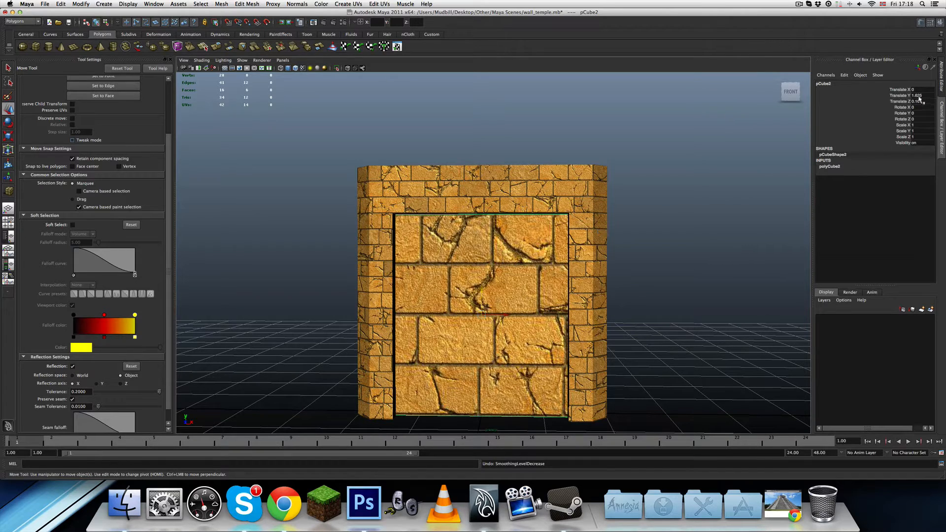
# Step: Set the door block's Translate Z to 0 to centre it in the frame's depth
pyautogui.keyDown('alt'); pyautogui.moveTo(456, 377); pyautogui.dragTo(362, 430); pyautogui.keyUp('alt')
pyautogui.keyDown('alt'); pyautogui.moveTo(587, 269); pyautogui.dragTo(559, 259); pyautogui.keyUp('alt')
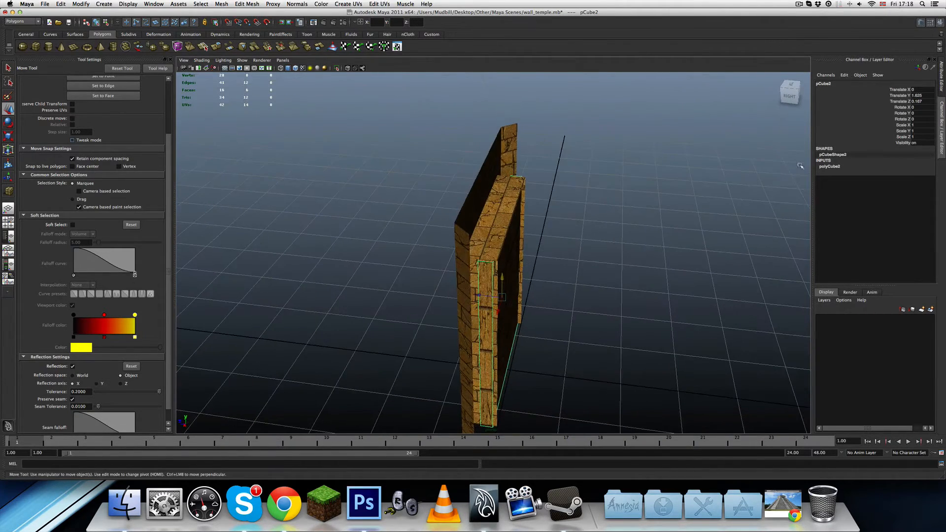
pyautogui.doubleClick(920, 101)
pyautogui.write('0')
pyautogui.press('Return')
pyautogui.keyDown('alt'); pyautogui.moveTo(479, 302); pyautogui.dragTo(563, 284); pyautogui.keyUp('alt')
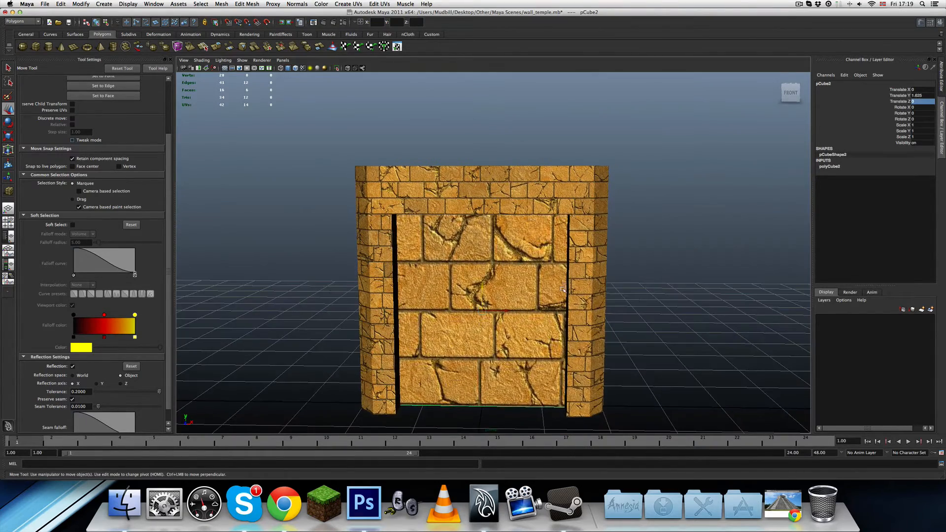
# Step: Try to scale the door block along X to close the gaps beside the frame
pyautogui.scroll(2, 564, 285)
pyautogui.scroll(-1, 563, 284)
pyautogui.press('e')
pyautogui.press('r')
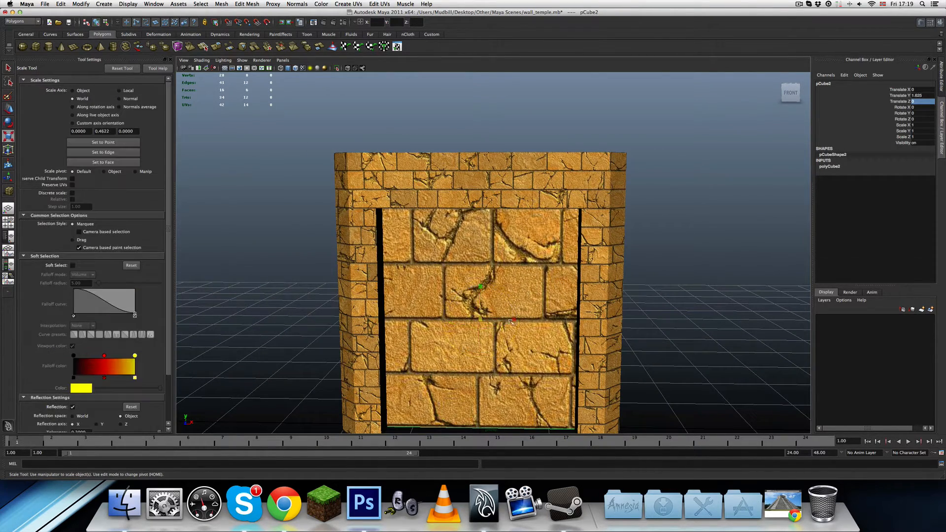
pyautogui.moveTo(514, 321); pyautogui.dragTo(526, 306)
pyautogui.press('super+z')
pyautogui.scroll(-3, 526, 306)
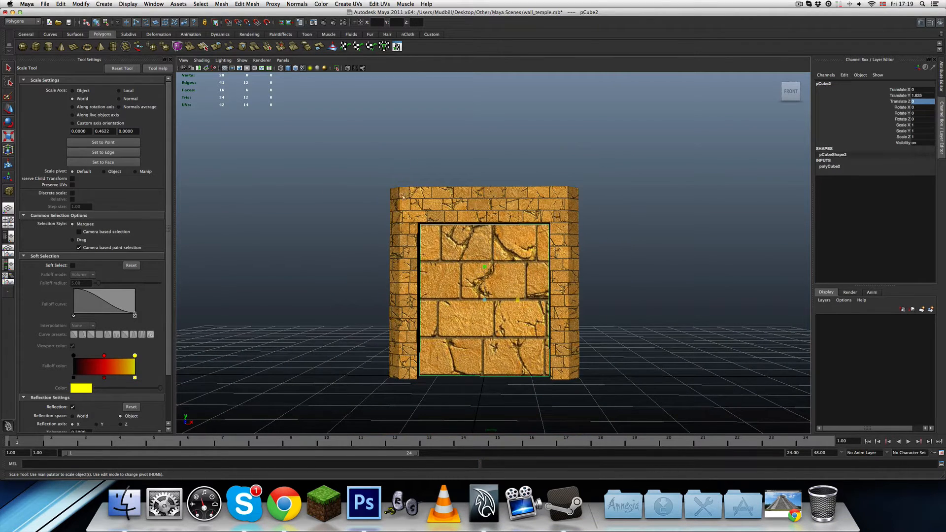
# Step: Start a new scene without saving the changes to wall_temple.mb
pyautogui.click(58, 4)
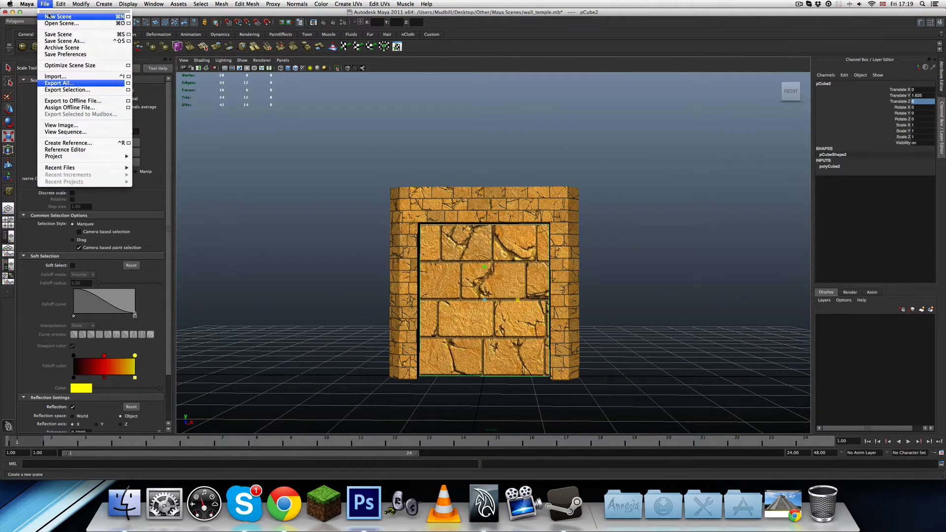
pyautogui.click(55, 16)
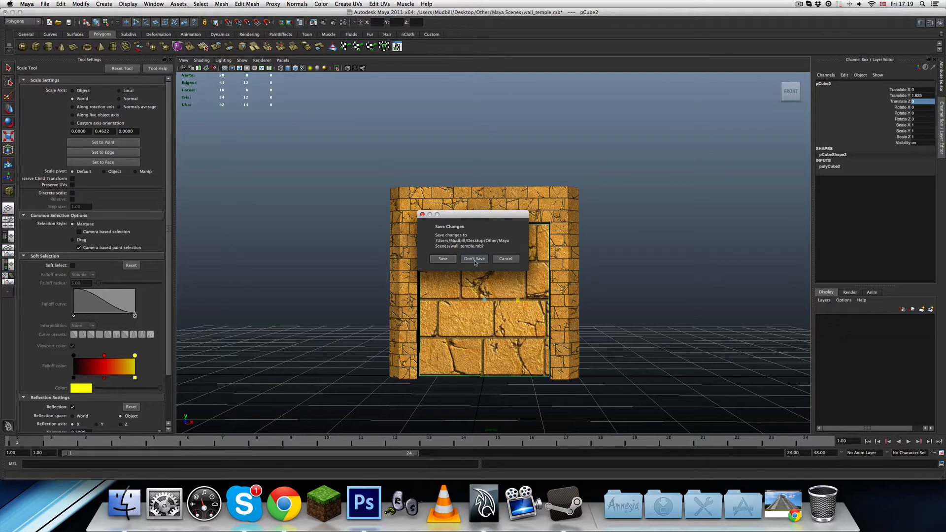
pyautogui.click(474, 259)
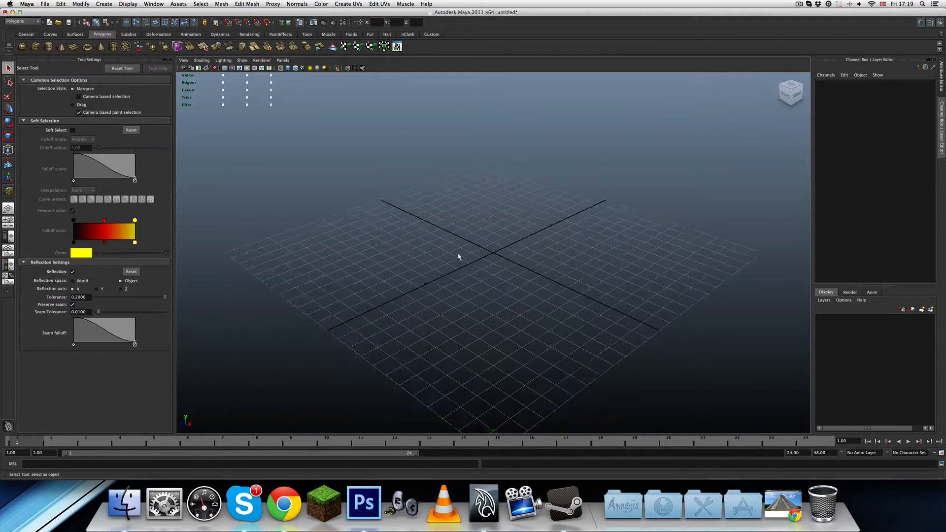
# Step: Create a 1-unit polygon cube, set its Translate X and Translate Z to 0, and display it shaded
pyautogui.click(36, 46)
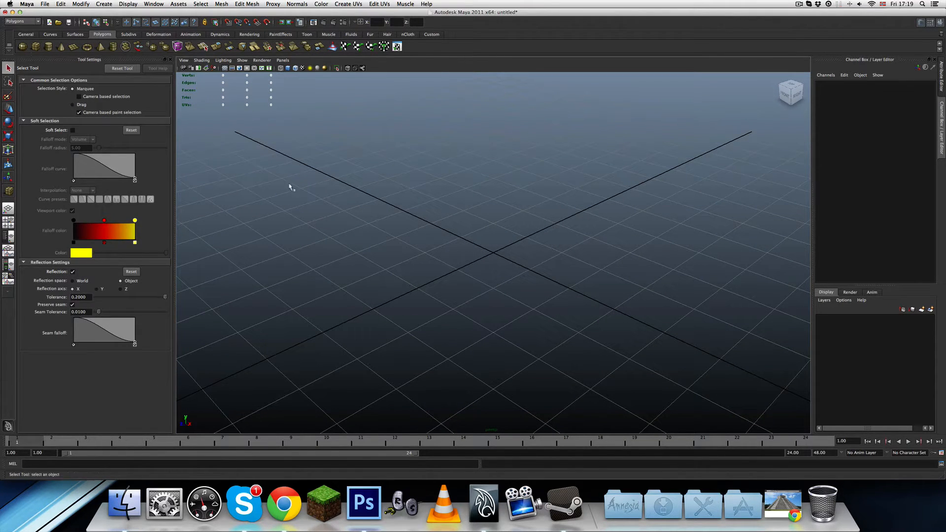
pyautogui.scroll(4, 513, 266)
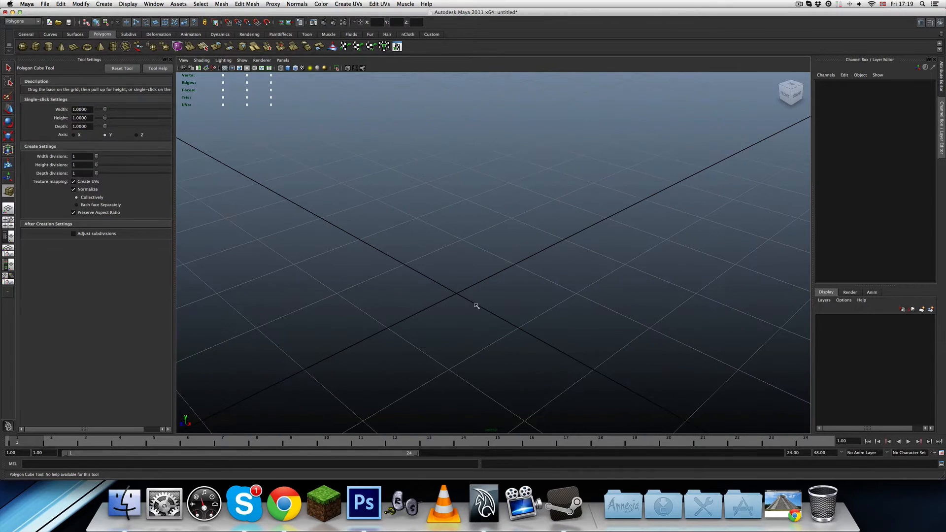
pyautogui.click(458, 298)
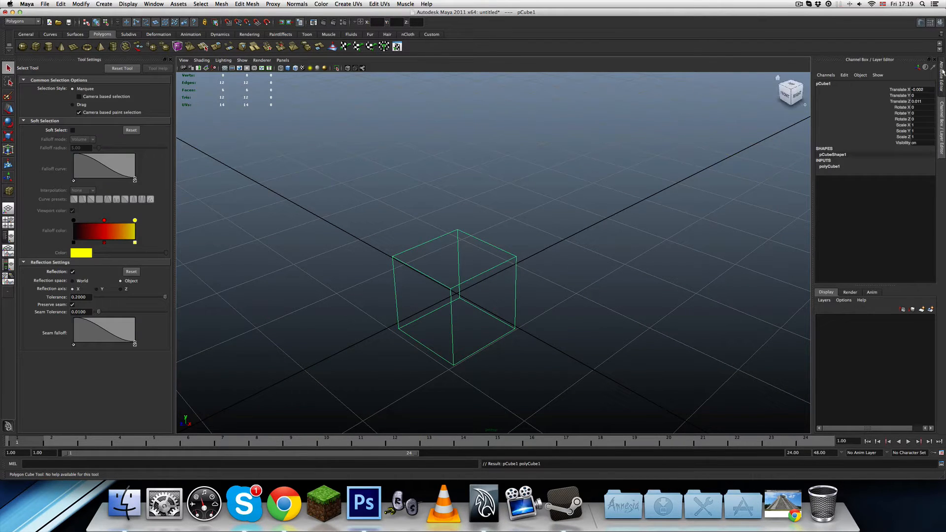
pyautogui.click(920, 89)
pyautogui.click(531, 274)
pyautogui.click(455, 293)
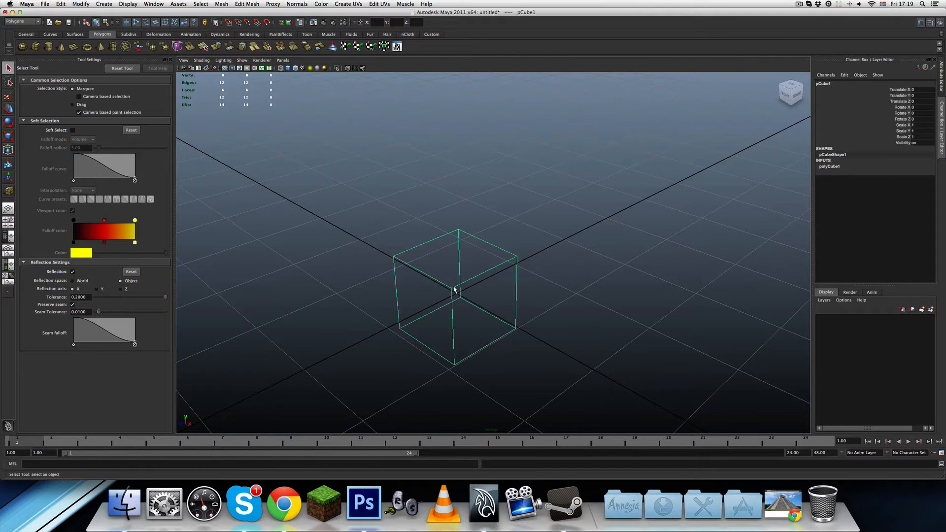
pyautogui.press('5')
pyautogui.keyDown('alt'); pyautogui.moveTo(413, 283); pyautogui.dragTo(573, 293); pyautogui.keyUp('alt')
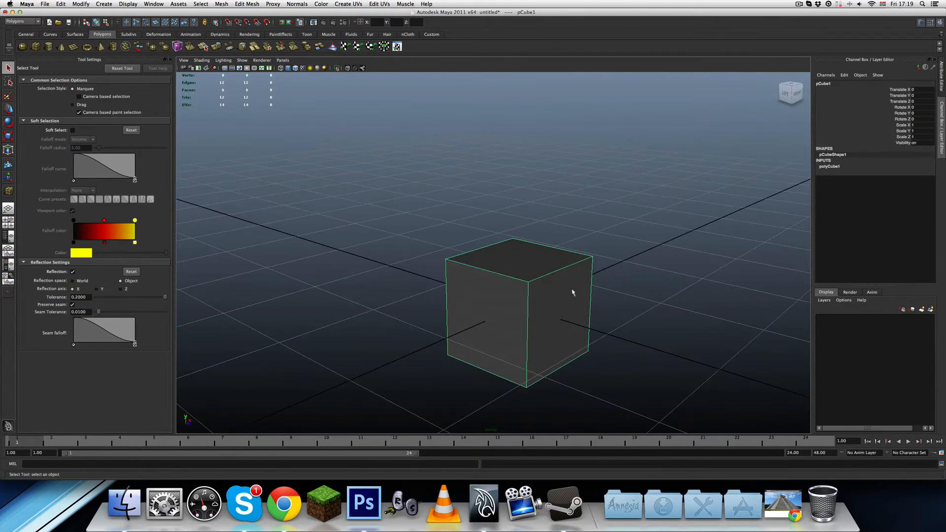
# Step: Raise the cube by setting its Translate Y to 1.625
pyautogui.doubleClick(914, 96)
pyautogui.write('1.625')
pyautogui.press('Return')
pyautogui.keyDown('alt'); pyautogui.moveTo(710, 145); pyautogui.dragTo(651, 147); pyautogui.keyUp('alt')
pyautogui.keyDown('alt'); pyautogui.moveTo(650, 148); pyautogui.dragTo(587, 197, button='right'); pyautogui.keyUp('alt')
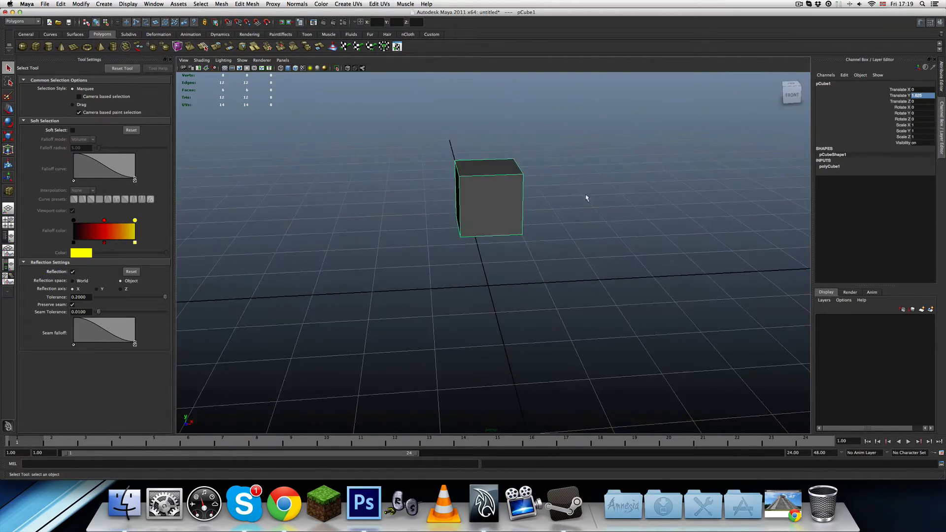
pyautogui.keyDown('alt'); pyautogui.moveTo(587, 196); pyautogui.dragTo(537, 234); pyautogui.keyUp('alt')
pyautogui.keyDown('alt'); pyautogui.moveTo(537, 235); pyautogui.dragTo(545, 238, button='right'); pyautogui.keyUp('alt')
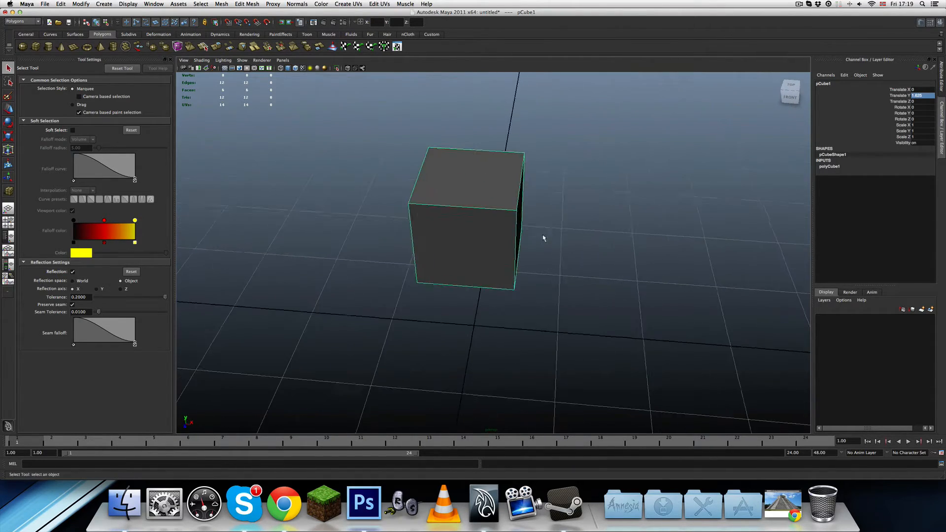
pyautogui.keyDown('alt'); pyautogui.moveTo(545, 239); pyautogui.dragTo(511, 221); pyautogui.keyUp('alt')
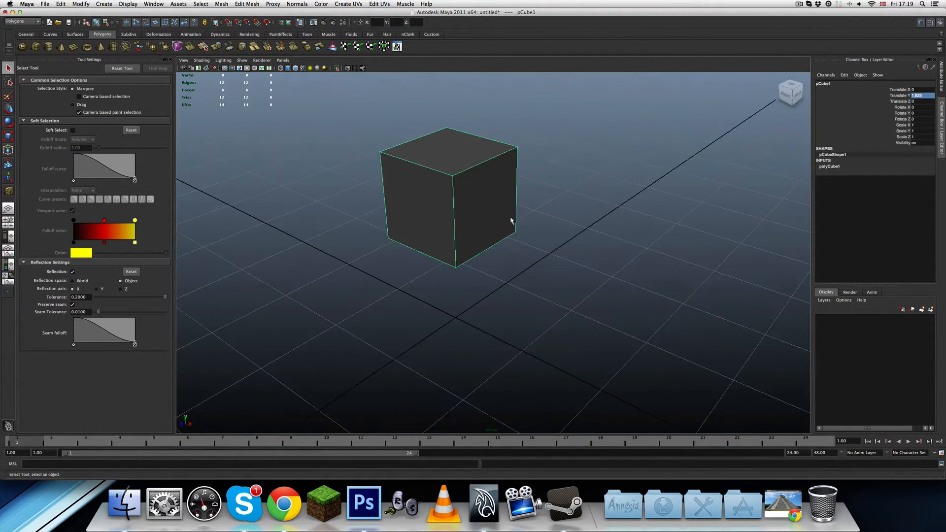
# Step: Set both Scale Y and Scale Z of the cube to 0.25
pyautogui.doubleClick(920, 131)
pyautogui.write('0.25')
pyautogui.press('Return')
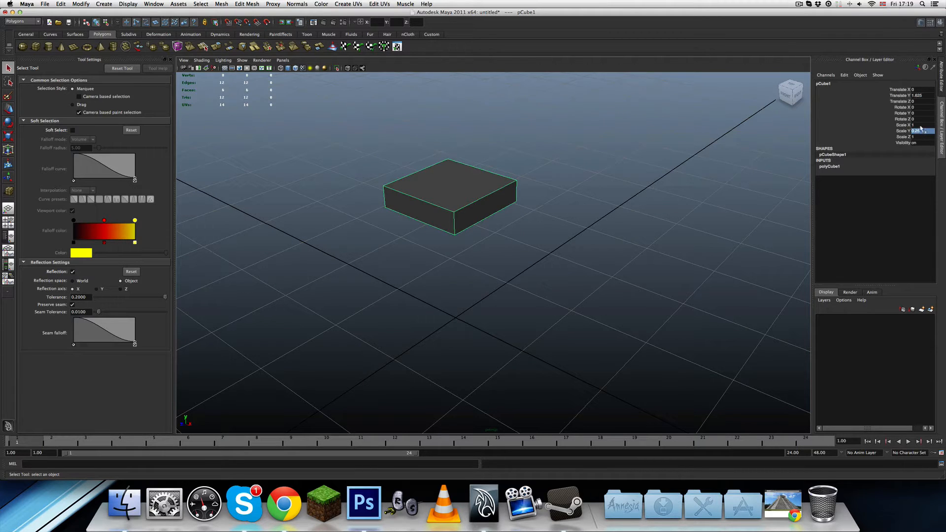
pyautogui.doubleClick(919, 137)
pyautogui.write('.25')
pyautogui.press('Return')
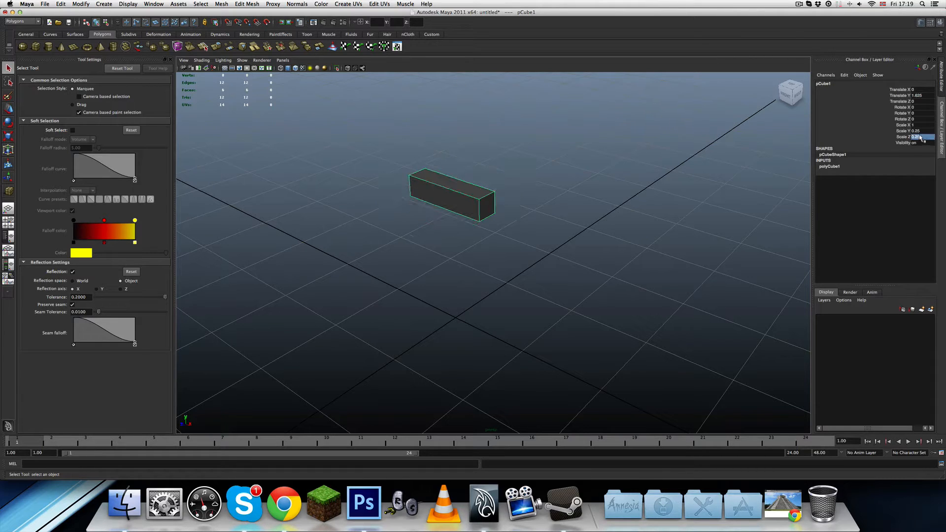
# Step: Turn the bar into an upright slab by setting its Scale Y and Scale X to 3
pyautogui.doubleClick(919, 131)
pyautogui.write('3')
pyautogui.press('Return')
pyautogui.doubleClick(920, 125)
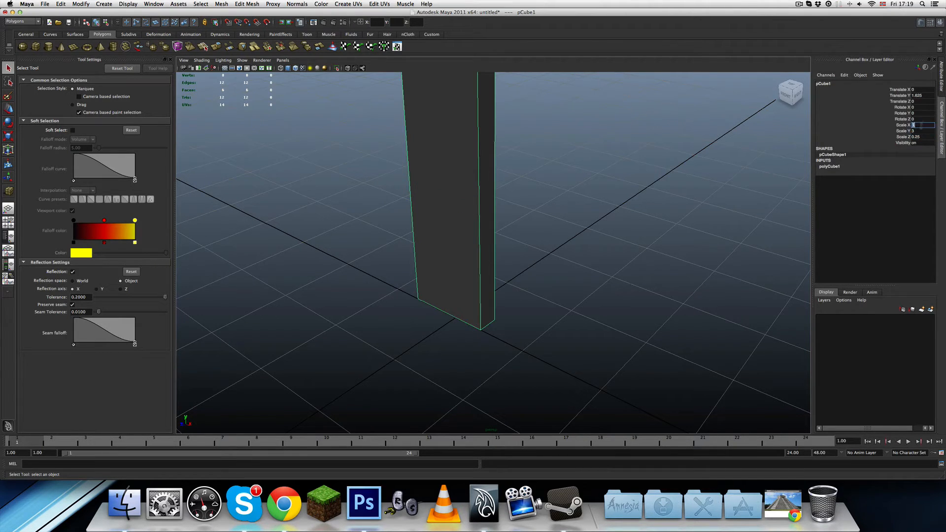
pyautogui.write('3')
pyautogui.press('Return')
pyautogui.keyDown('alt'); pyautogui.moveTo(634, 265); pyautogui.dragTo(557, 234); pyautogui.keyUp('alt')
pyautogui.scroll(-3, 628, 292)
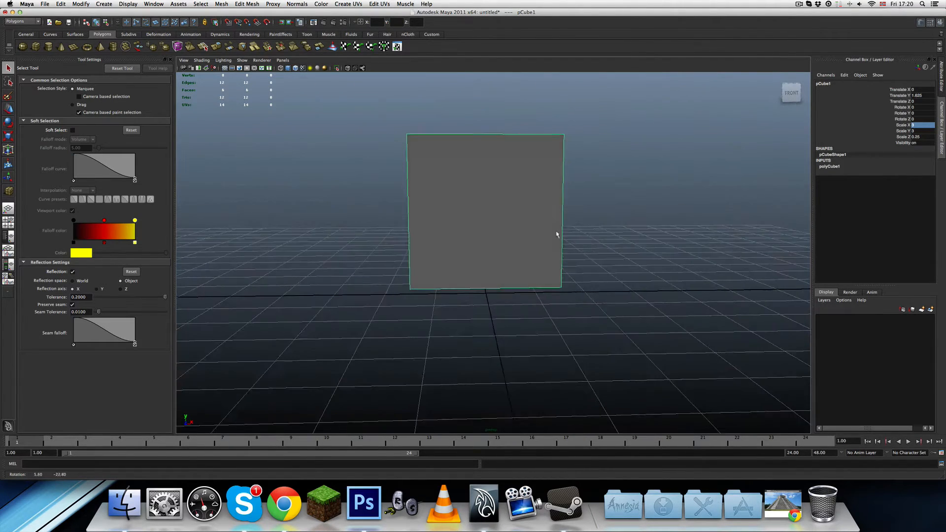
pyautogui.keyDown('alt'); pyautogui.moveTo(544, 232); pyautogui.dragTo(552, 250, button='middle'); pyautogui.keyUp('alt')
pyautogui.scroll(3, 540, 279)
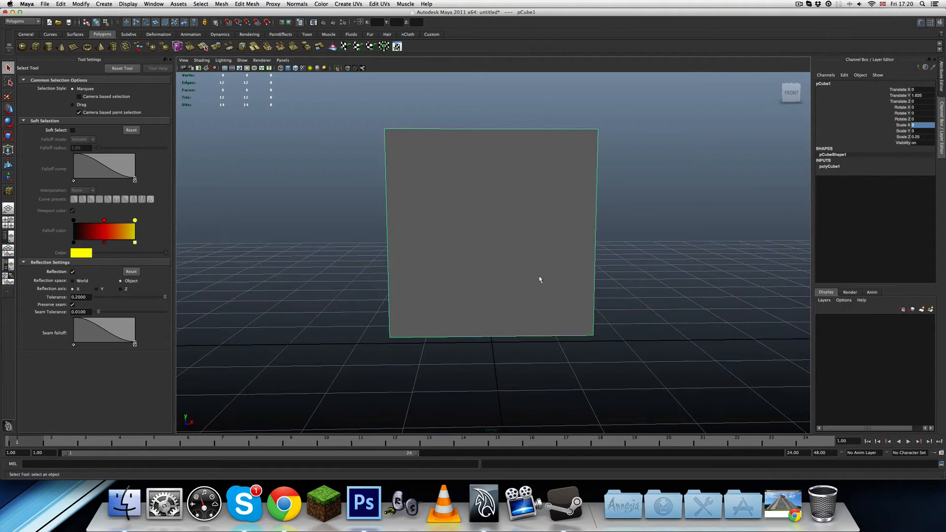
# Step: Increase the slab's height by setting its Scale Y to 3.25
pyautogui.click(923, 131)
pyautogui.write('3.25')
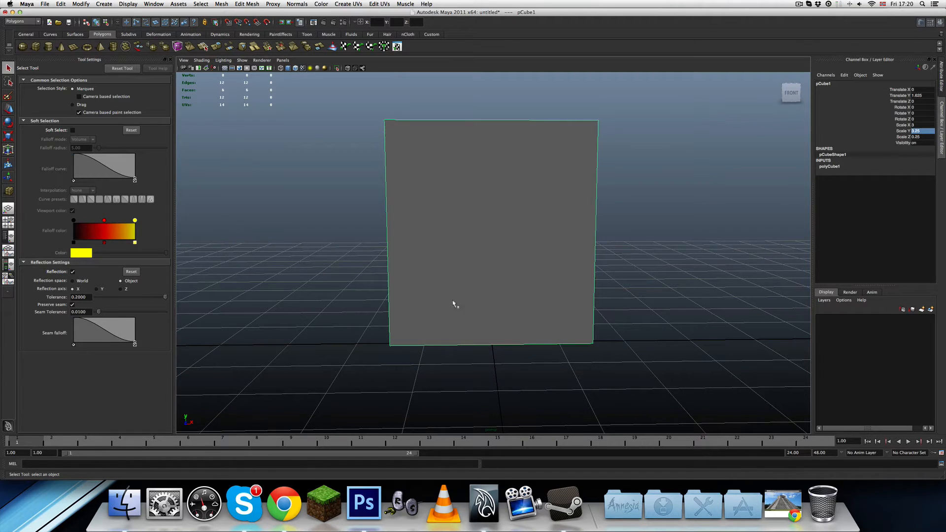
pyautogui.keyDown('alt'); pyautogui.moveTo(454, 306); pyautogui.dragTo(488, 321); pyautogui.keyUp('alt')
pyautogui.scroll(-5, 486, 321)
pyautogui.moveTo(493, 276)
pyautogui.keyDown('alt'); pyautogui.mouseDown()
pyautogui.moveTo(497, 301)
pyautogui.moveTo(501, 292)
pyautogui.mouseUp(); pyautogui.keyUp('alt')
pyautogui.scroll(2, 497, 301)
pyautogui.scroll(2, 497, 301)
# Step: Check the slab's Scale Z and Scale X values and its overall proportions
pyautogui.click(924, 138)
pyautogui.click(927, 138)
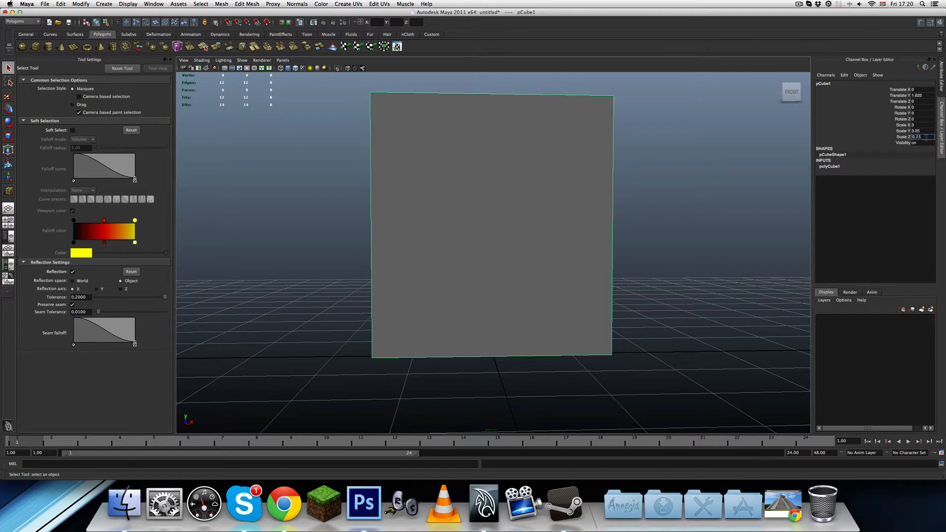
pyautogui.click(918, 125)
pyautogui.keyDown('alt'); pyautogui.moveTo(720, 232); pyautogui.dragTo(639, 262); pyautogui.keyUp('alt')
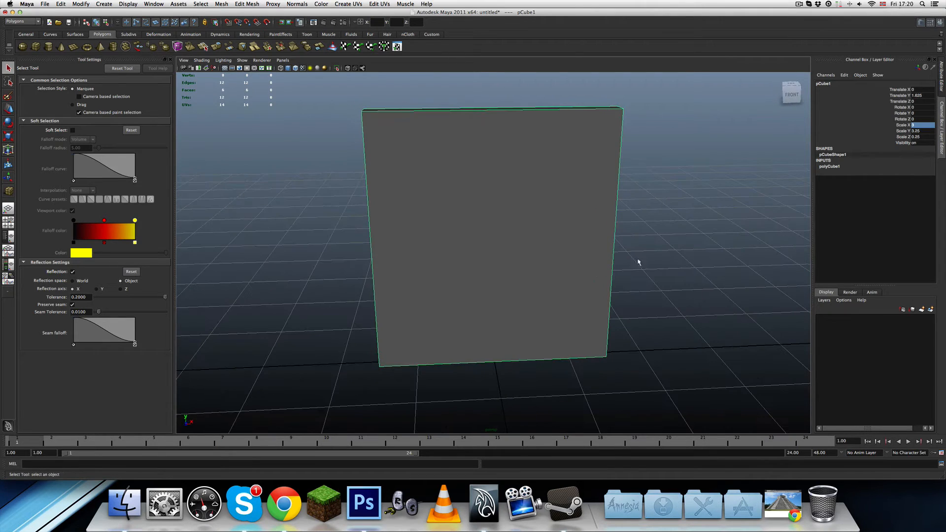
pyautogui.scroll(-3, 540, 238)
pyautogui.keyDown('alt'); pyautogui.moveTo(539, 257); pyautogui.dragTo(509, 274); pyautogui.keyUp('alt')
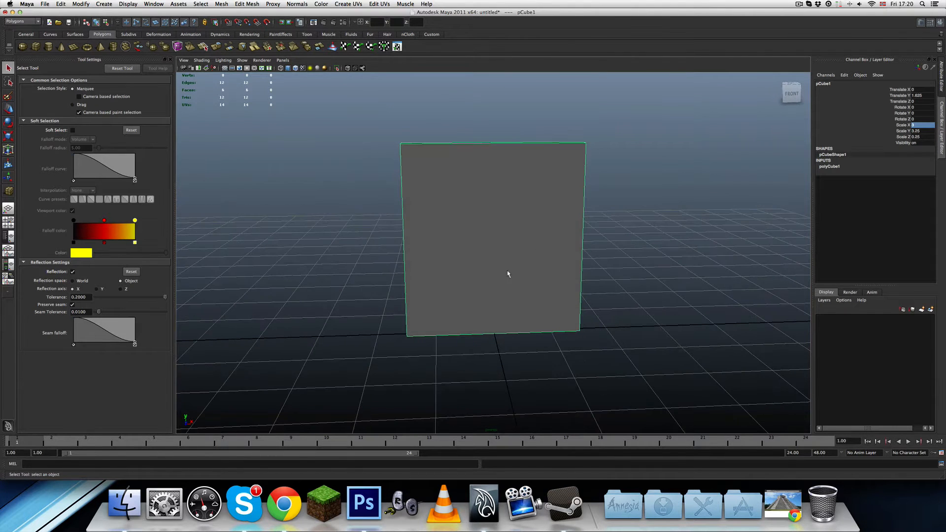
# Step: Minimize the Maya window, briefly view Skype and close its window
pyautogui.doubleClick(482, 12)
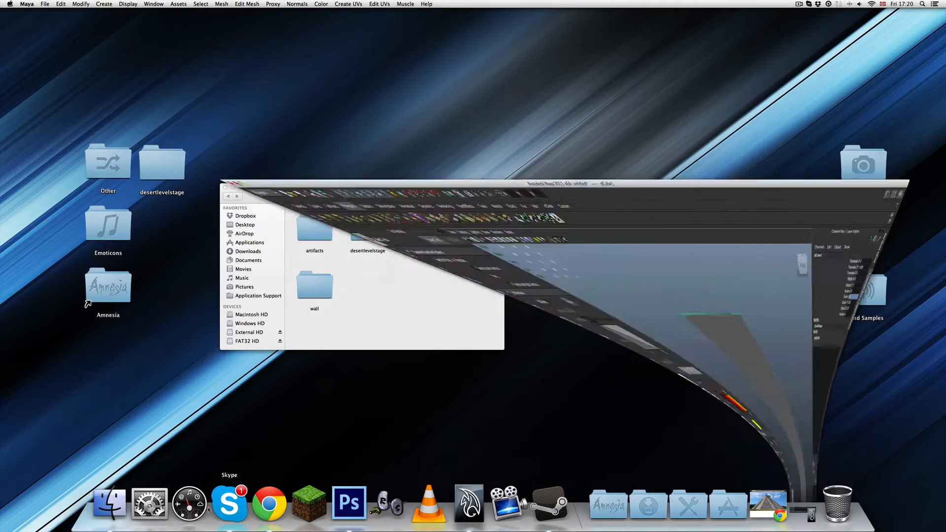
pyautogui.click(224, 503)
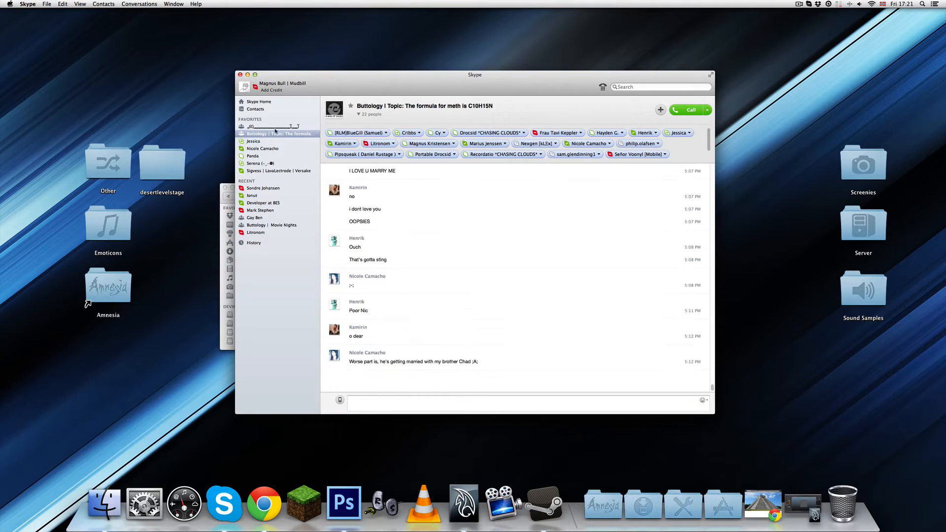
pyautogui.click(240, 74)
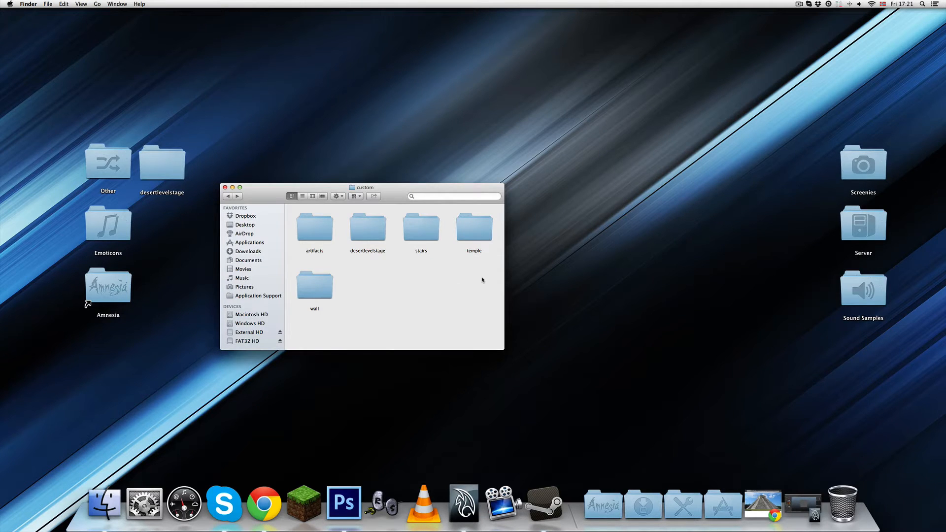
# Step: Look through the wall and static_objects folders and return to the custom folder
pyautogui.doubleClick(314, 284)
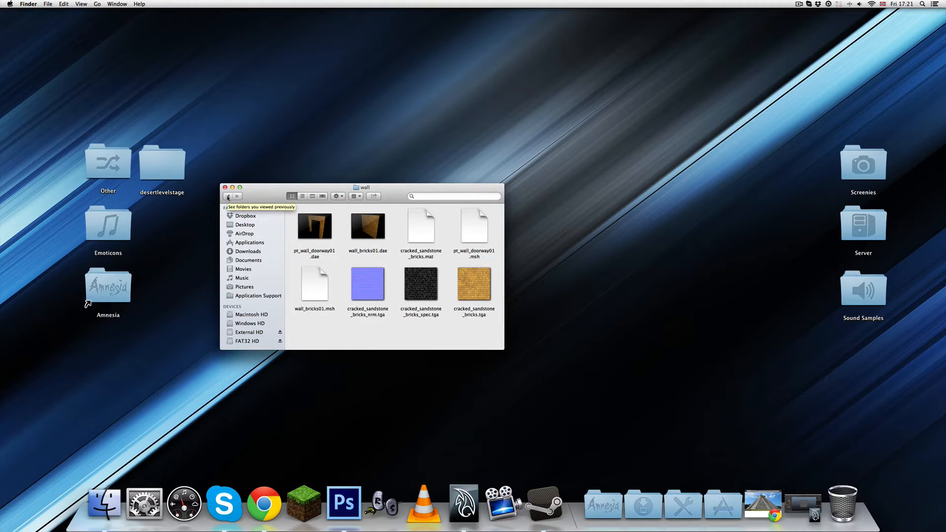
pyautogui.click(228, 197)
pyautogui.click(227, 196)
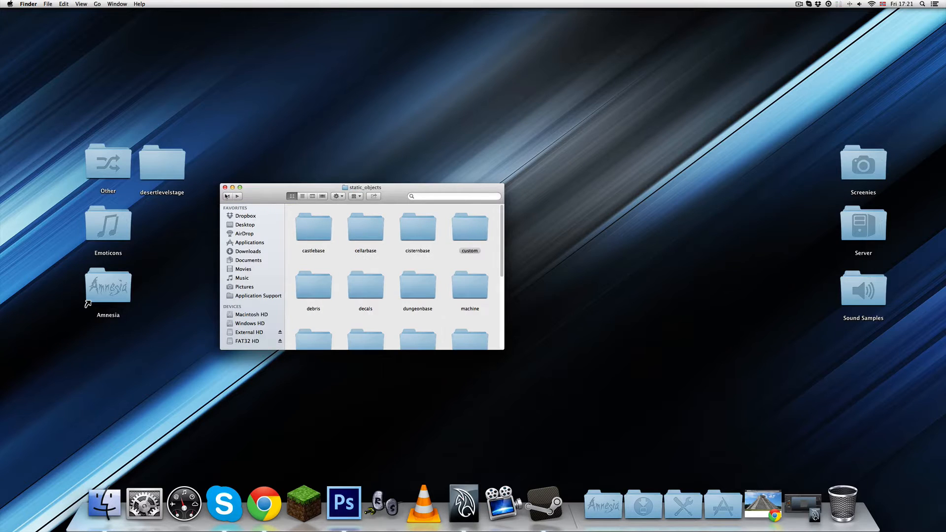
pyautogui.click(237, 196)
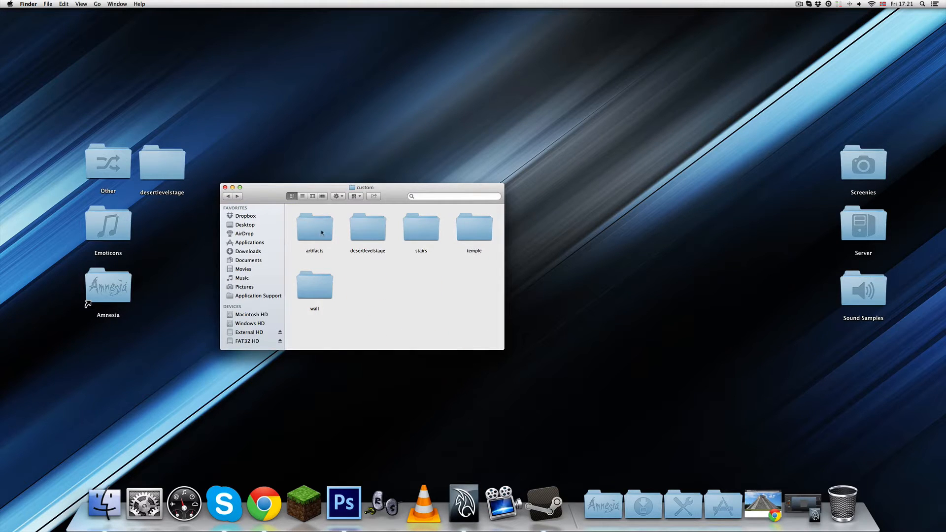
# Step: Preview the amulet_ankh.dae model in the artifacts folder and rotate it for inspection
pyautogui.doubleClick(322, 233)
pyautogui.click(324, 237)
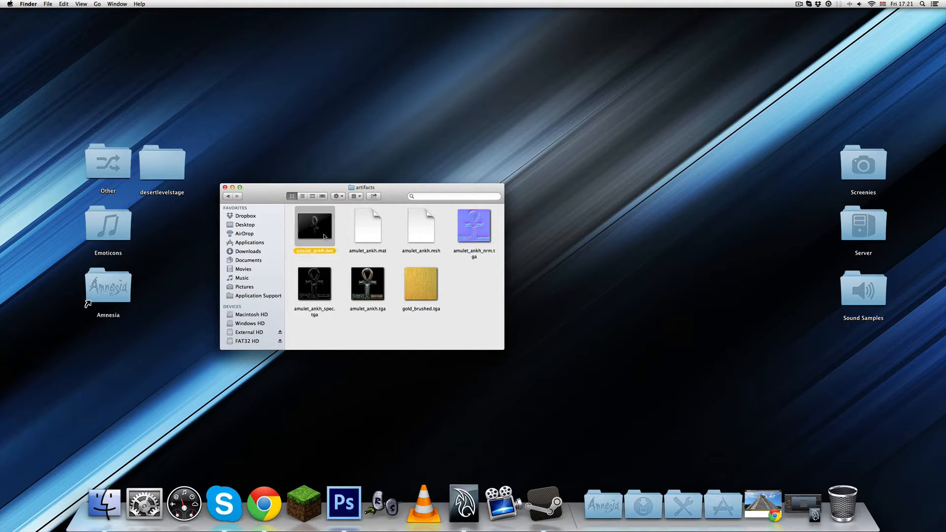
pyautogui.press('space')
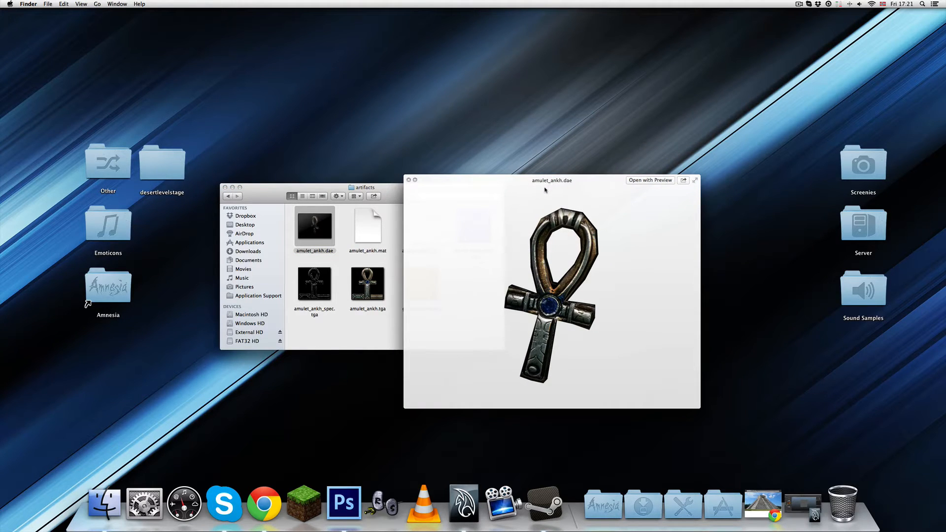
pyautogui.moveTo(538, 348)
pyautogui.mouseDown()
pyautogui.moveTo(557, 353)
pyautogui.moveTo(587, 324)
pyautogui.moveTo(552, 345)
pyautogui.moveTo(543, 401)
pyautogui.moveTo(546, 304)
pyautogui.moveTo(555, 345)
pyautogui.mouseUp()
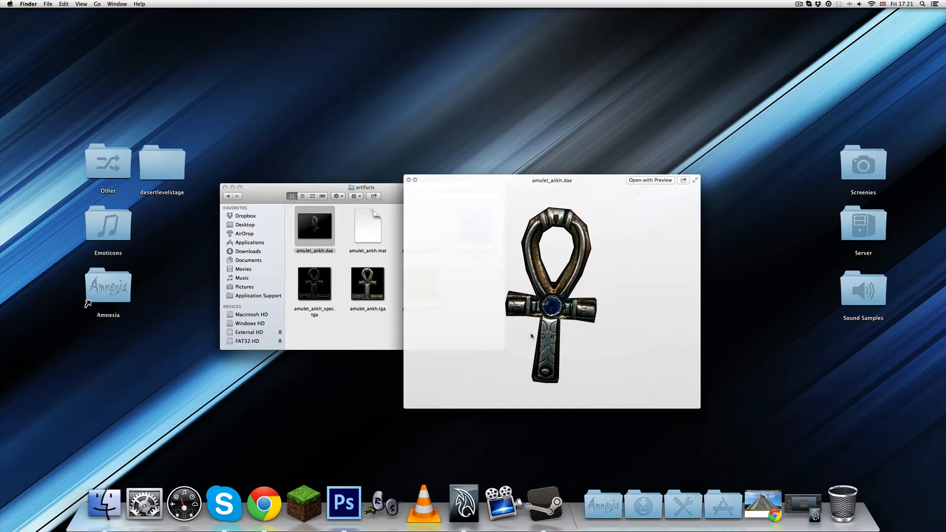
# Step: Close the amulet preview and open the textures folder of the temple story inside the Amnesia custom_stories folder
pyautogui.press('space')
pyautogui.click(406, 323)
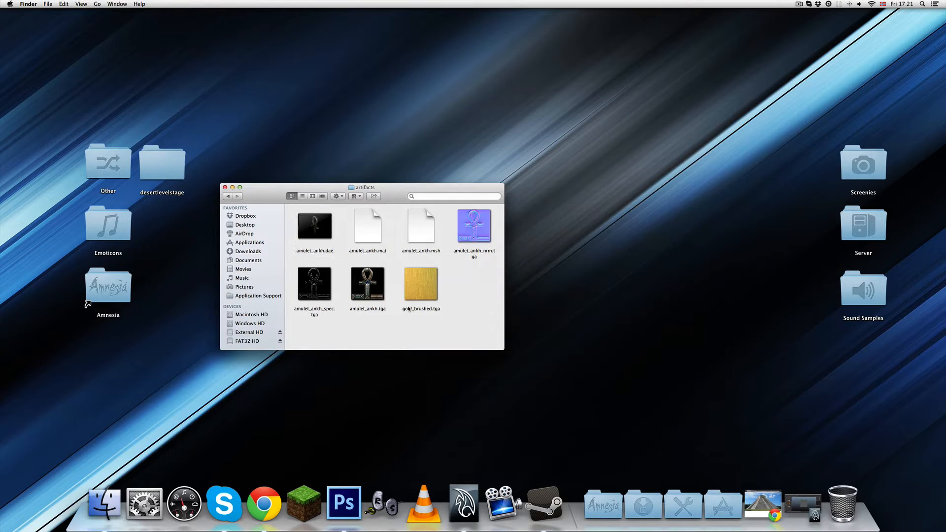
pyautogui.click(227, 196)
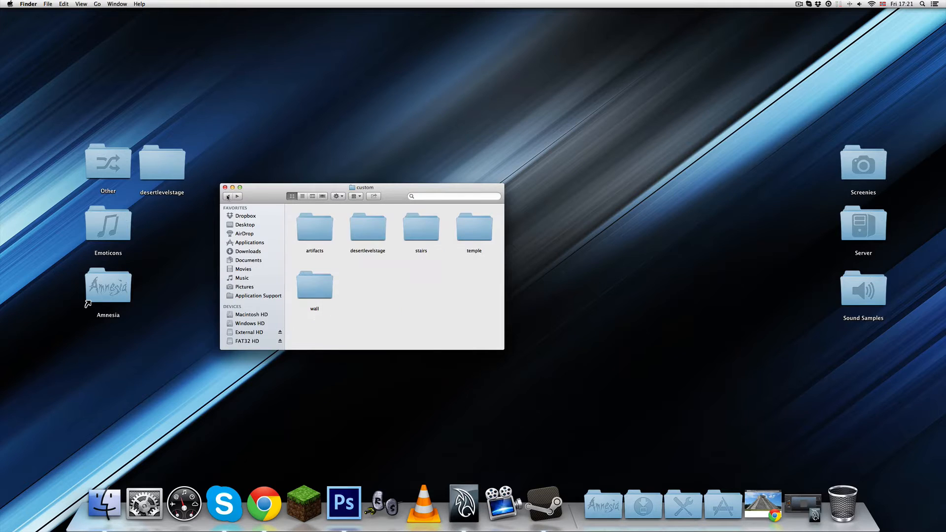
pyautogui.click(227, 196)
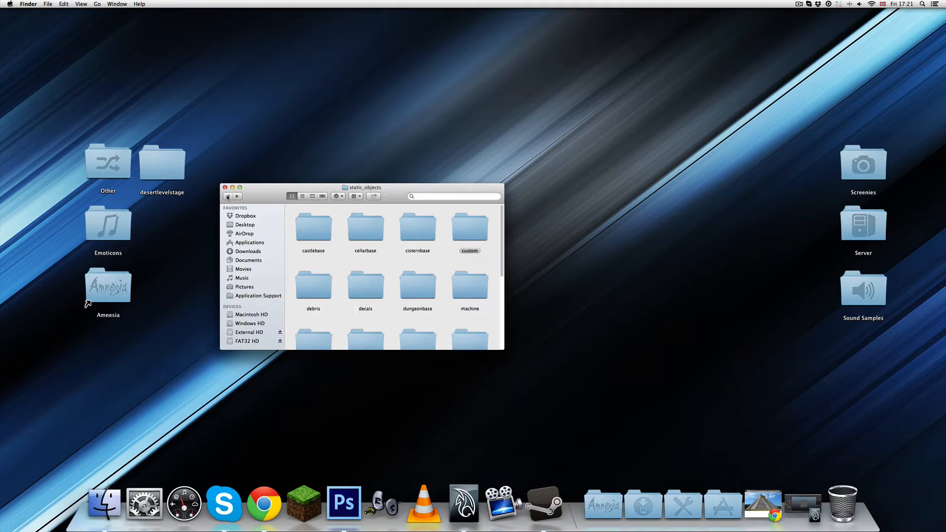
pyautogui.click(228, 196)
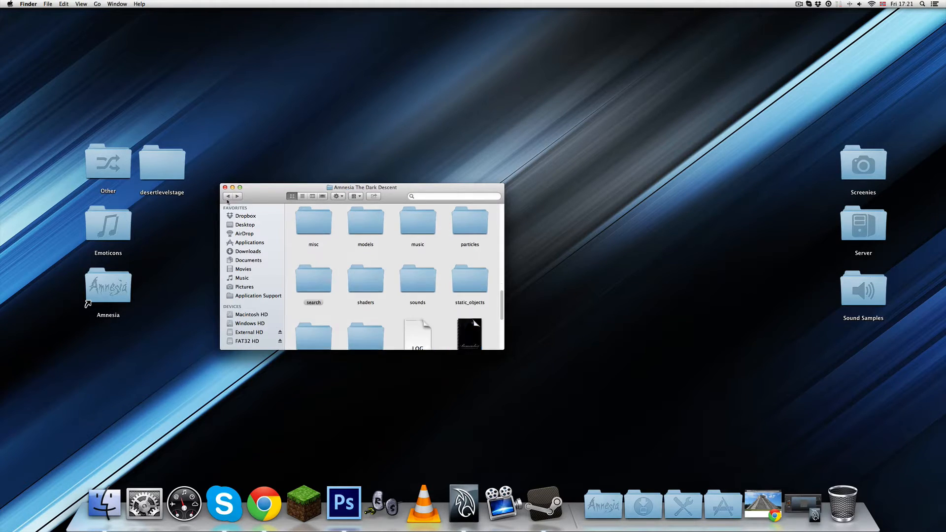
pyautogui.scroll(5, 318, 269)
pyautogui.doubleClick(312, 215)
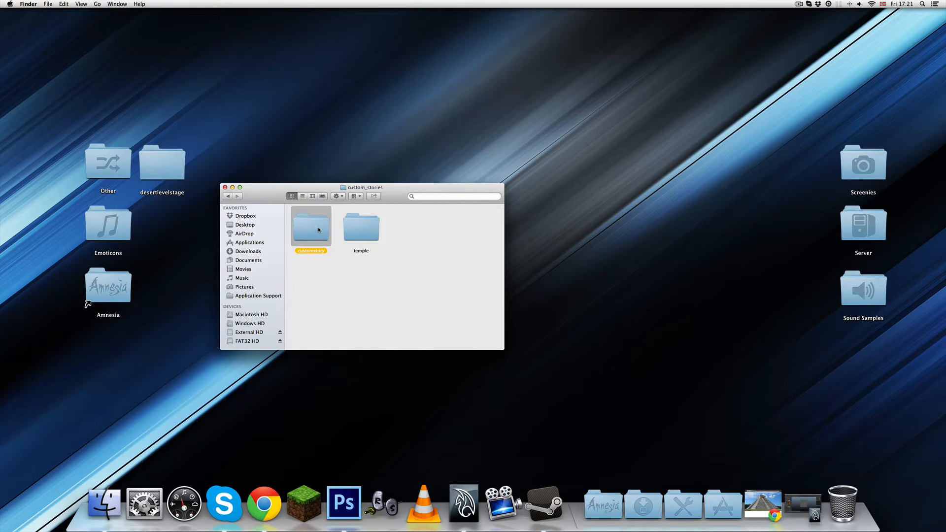
pyautogui.doubleClick(362, 232)
pyautogui.doubleClick(474, 227)
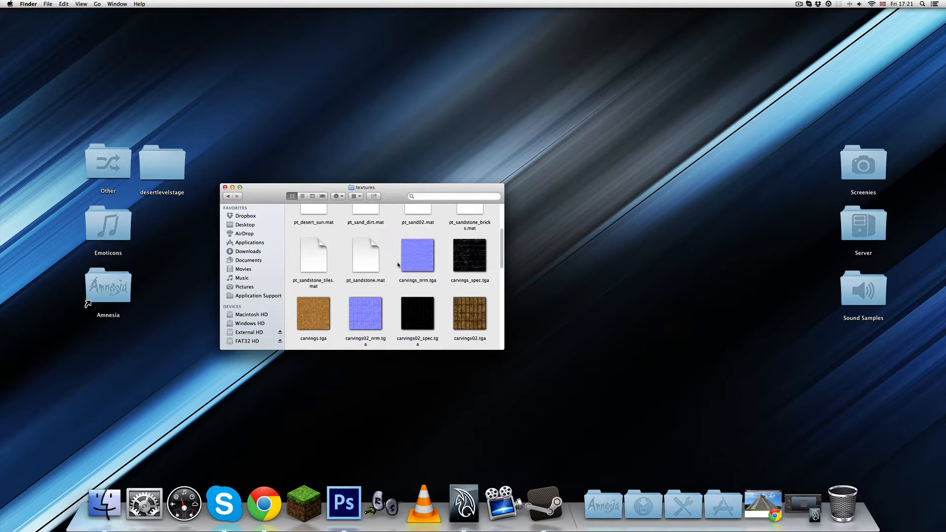
# Step: Find sandstone_tiles.tga in the textures folder and preview it
pyautogui.scroll(-5, 400, 268)
pyautogui.scroll(-6, 401, 269)
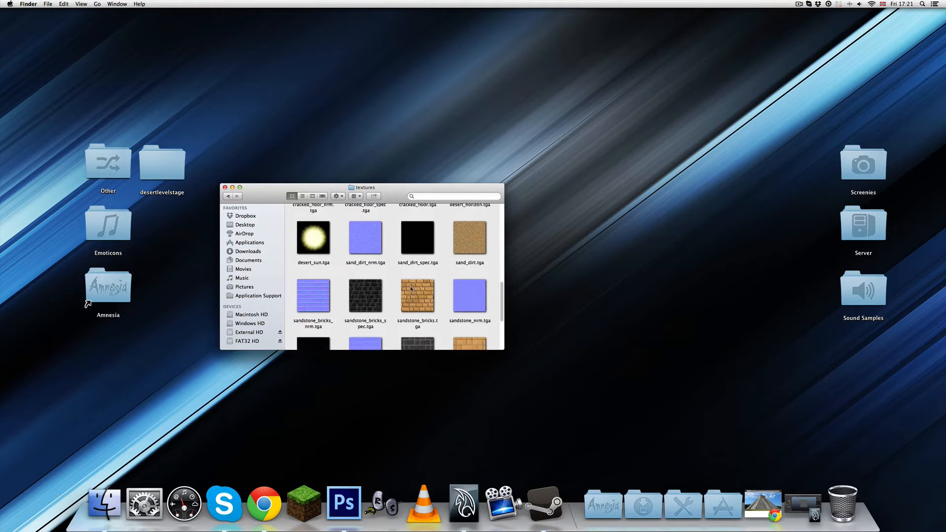
pyautogui.press('space')
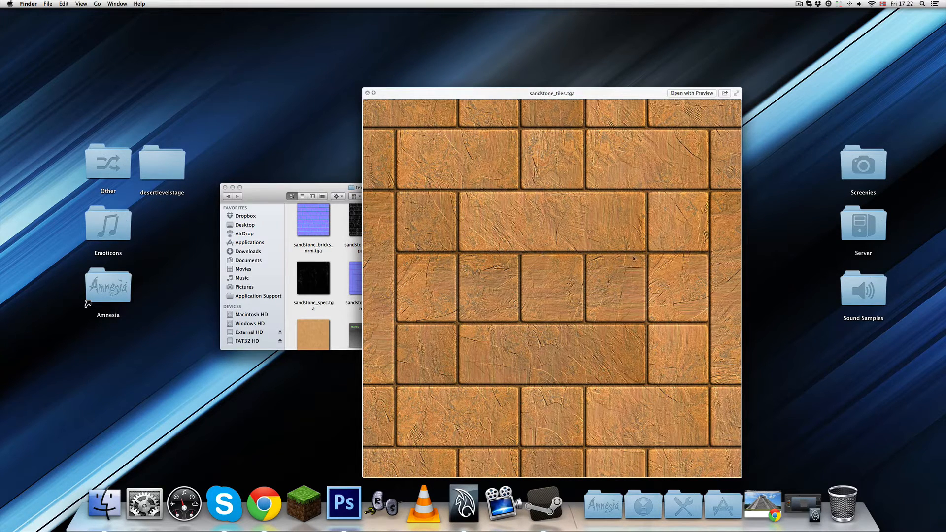
pyautogui.press('space')
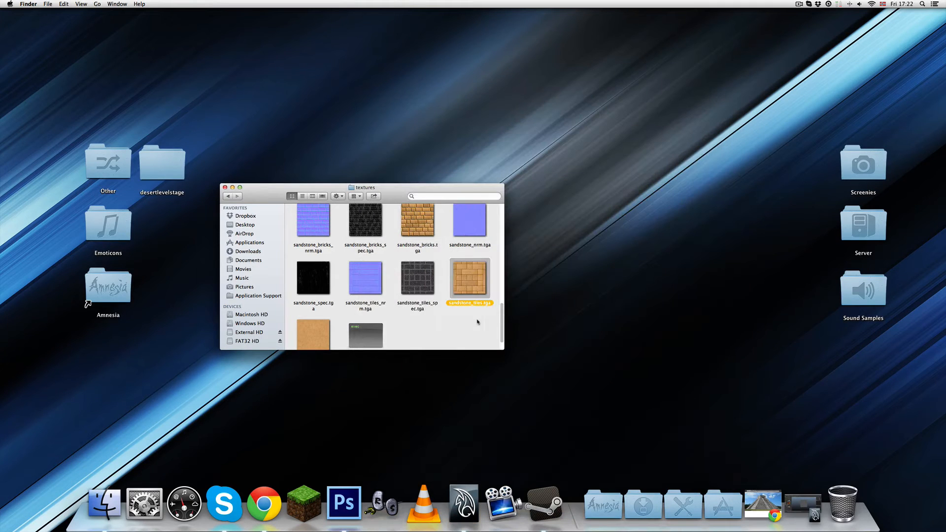
pyautogui.click(480, 323)
# Step: Preview pt_skybox_clear.dds at the end of the textures folder and close the preview
pyautogui.scroll(-2, 443, 321)
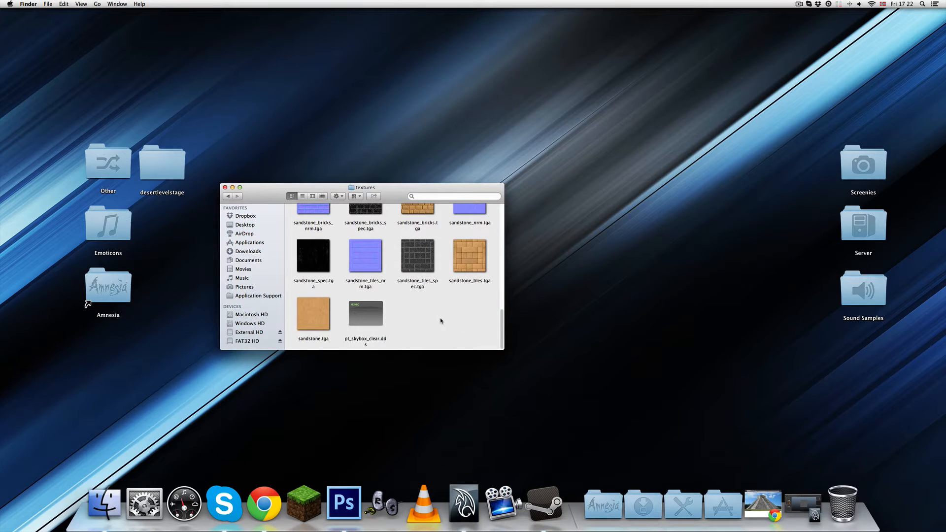
pyautogui.click(371, 323)
pyautogui.press('space')
pyautogui.press('space')
pyautogui.click(415, 326)
# Step: Go back through the textures and preview the hieroglyph texture carvings.tga
pyautogui.scroll(2, 394, 316)
pyautogui.scroll(10, 316, 280)
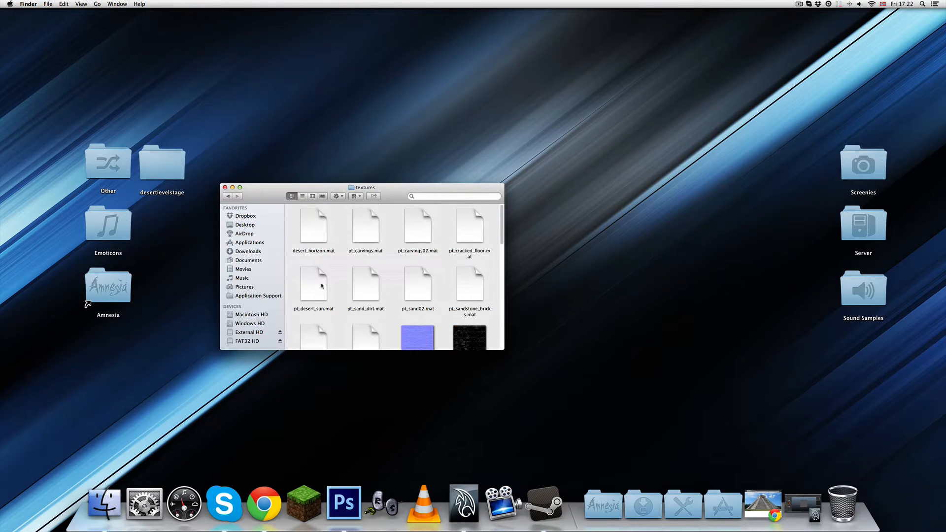
pyautogui.scroll(-2, 331, 279)
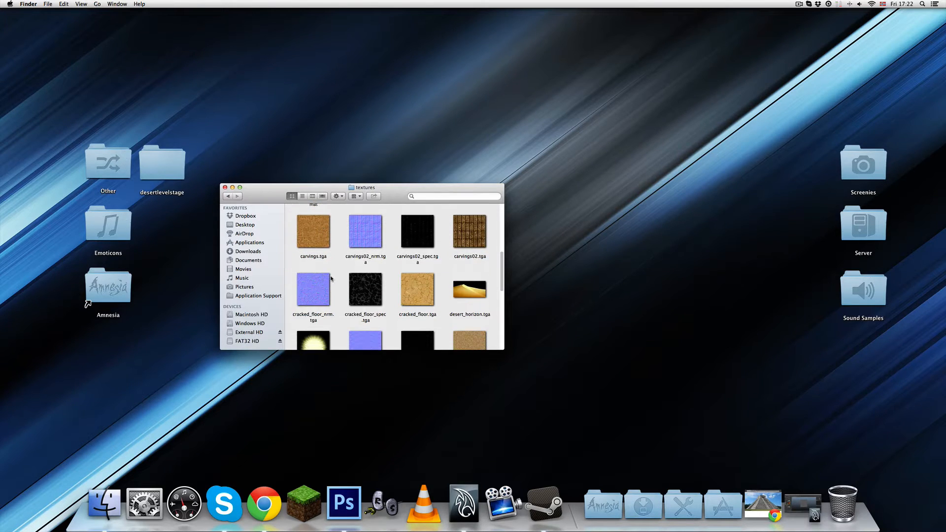
pyautogui.click(308, 233)
pyautogui.press('space')
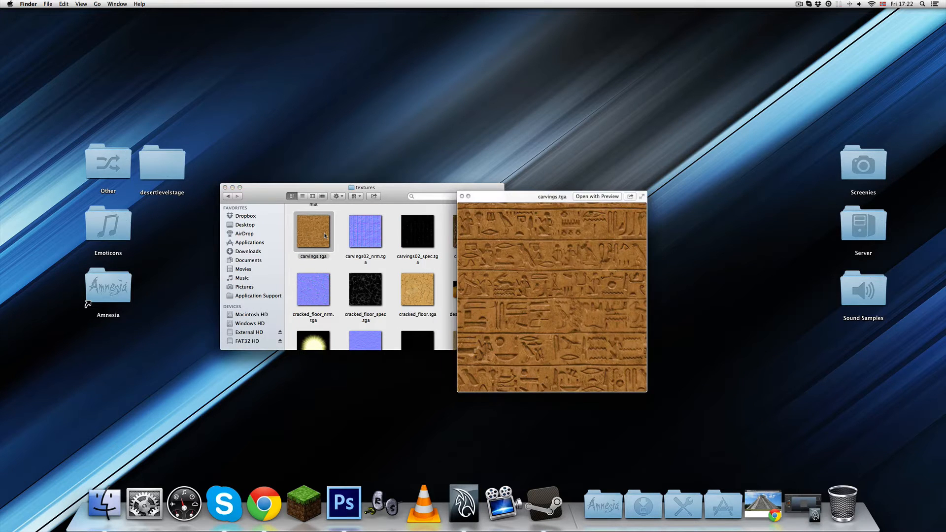
pyautogui.press('space')
# Step: Preview sandstone_bricks.tga, close the preview and clear the file selection
pyautogui.scroll(-5, 338, 264)
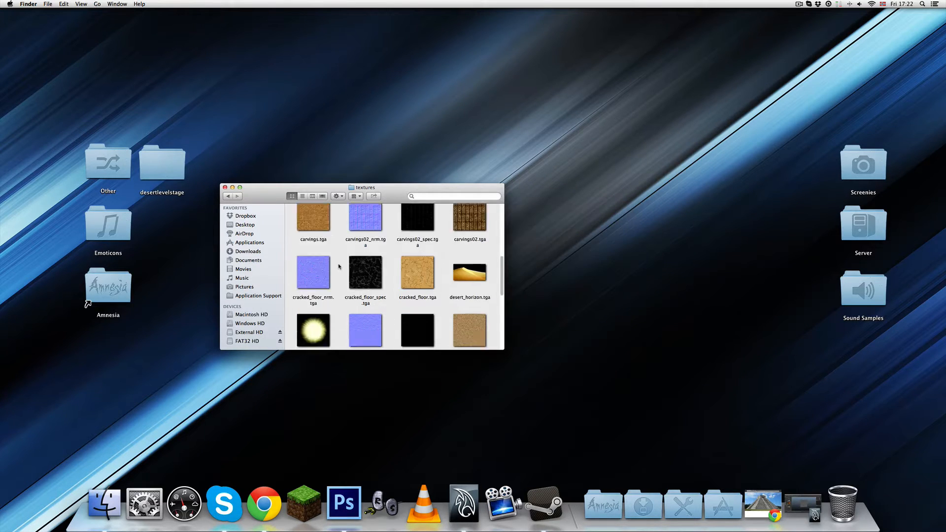
pyautogui.click(414, 282)
pyautogui.press('space')
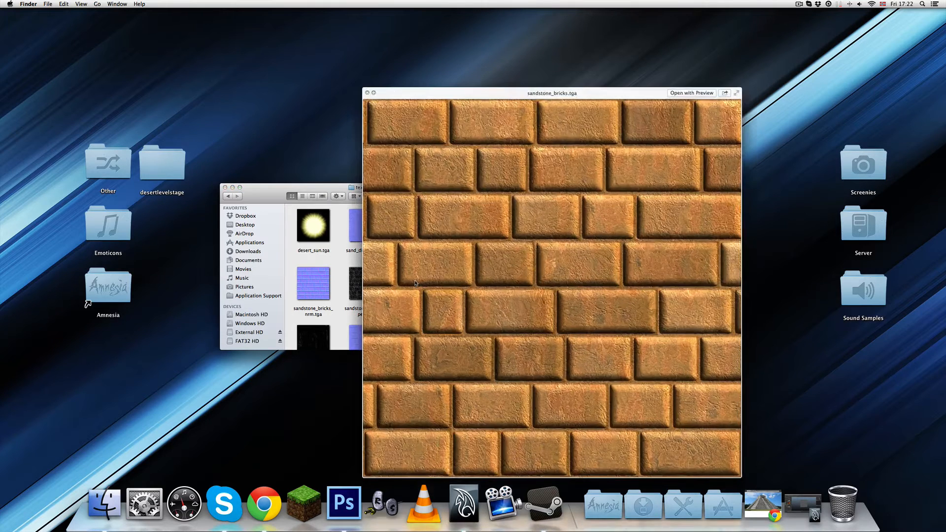
pyautogui.press('space')
pyautogui.scroll(-2, 440, 289)
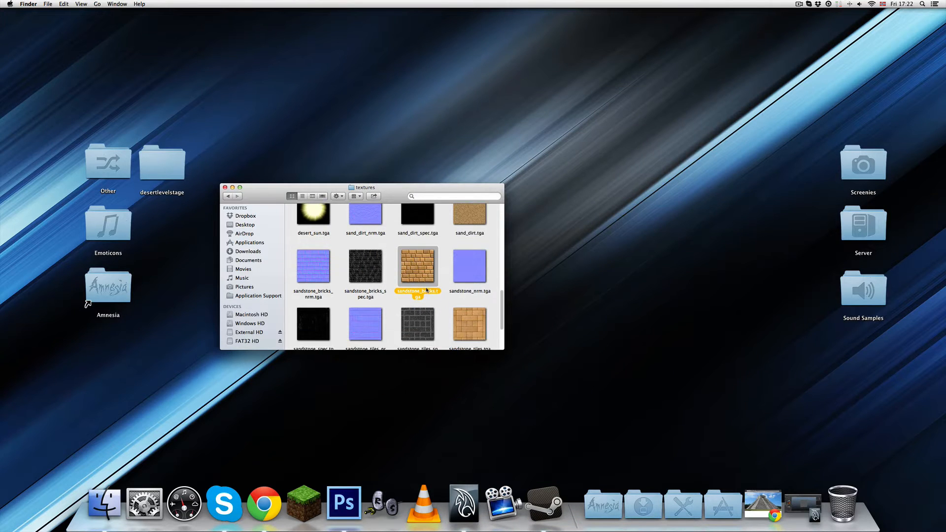
pyautogui.click(442, 298)
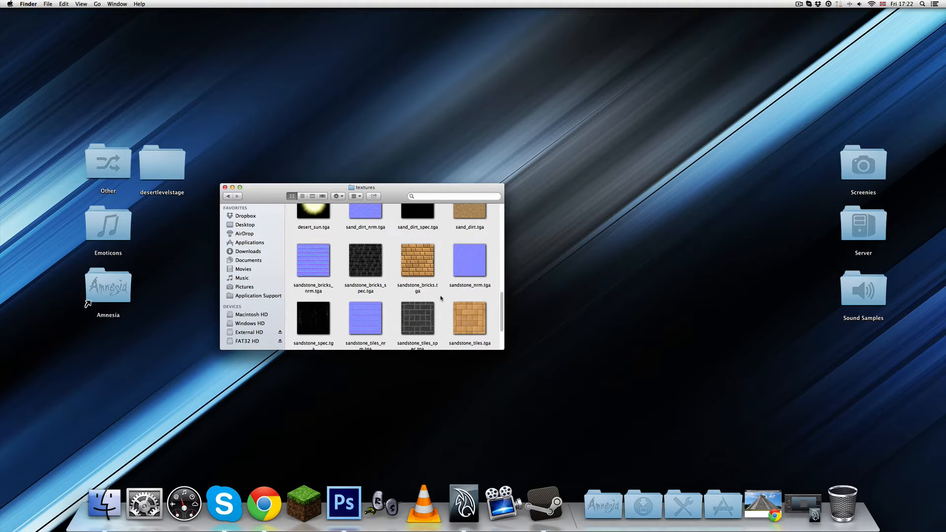
# Step: Switch to Chrome, open a new tab and close the old temple search and image tabs
pyautogui.click(264, 504)
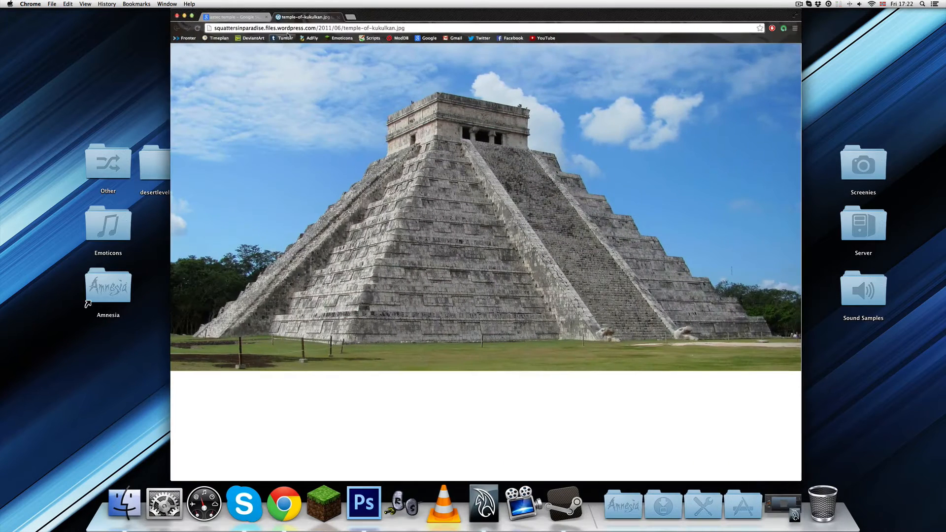
pyautogui.click(352, 19)
pyautogui.click(266, 17)
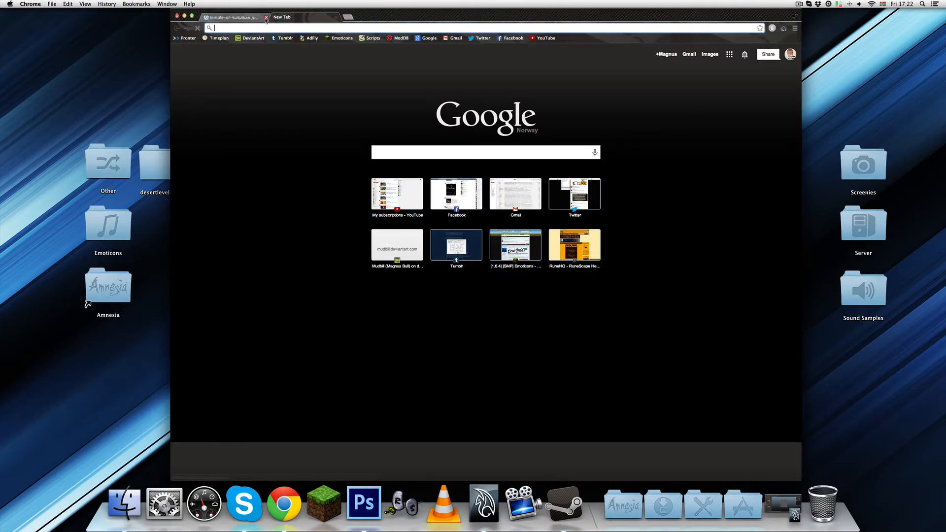
pyautogui.click(266, 17)
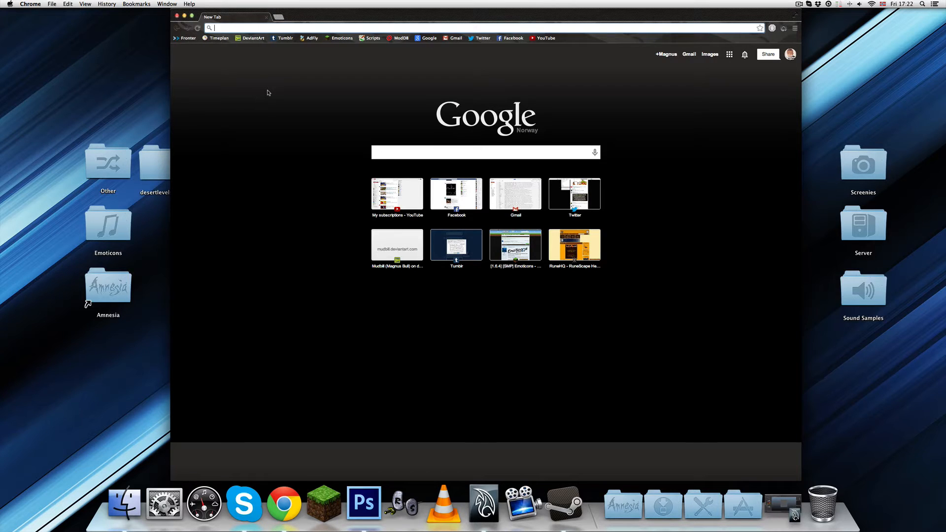
# Step: Search Google Images for "sandstone texture"
pyautogui.write('sand')
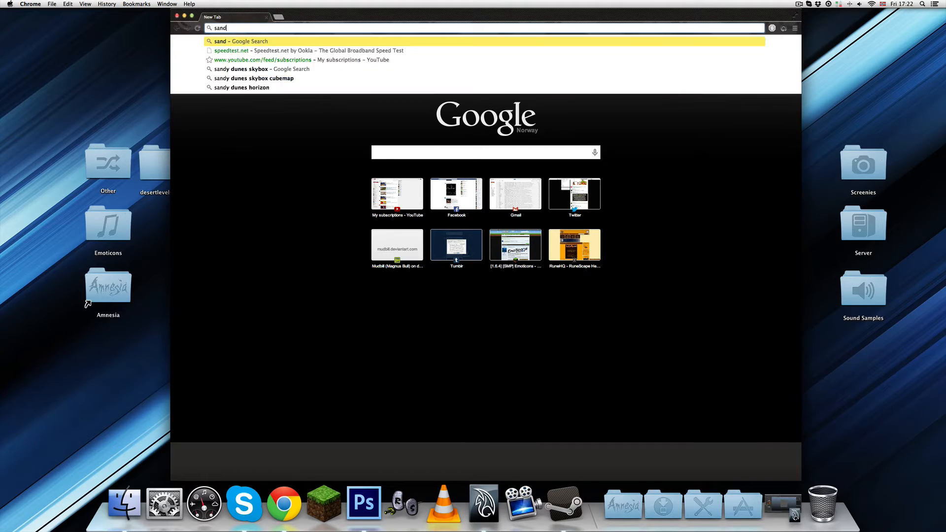
pyautogui.write('stone texture')
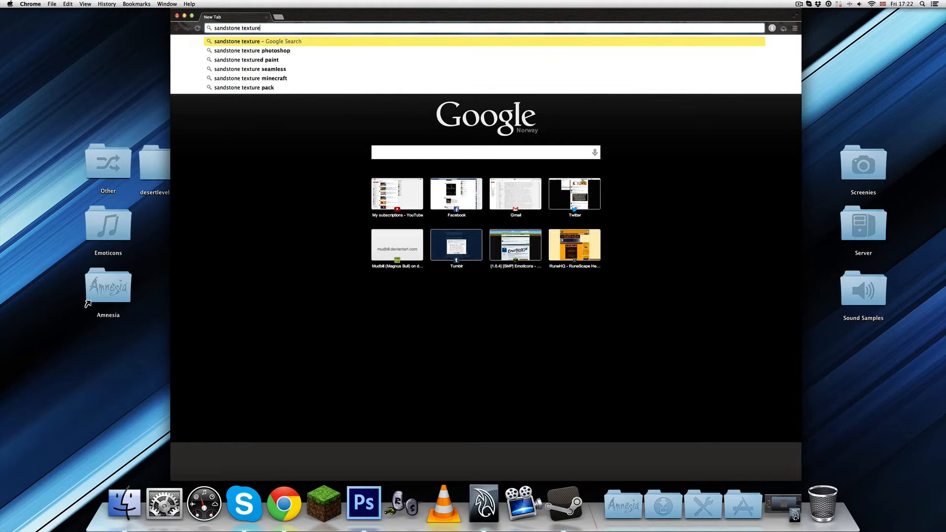
pyautogui.press('Return')
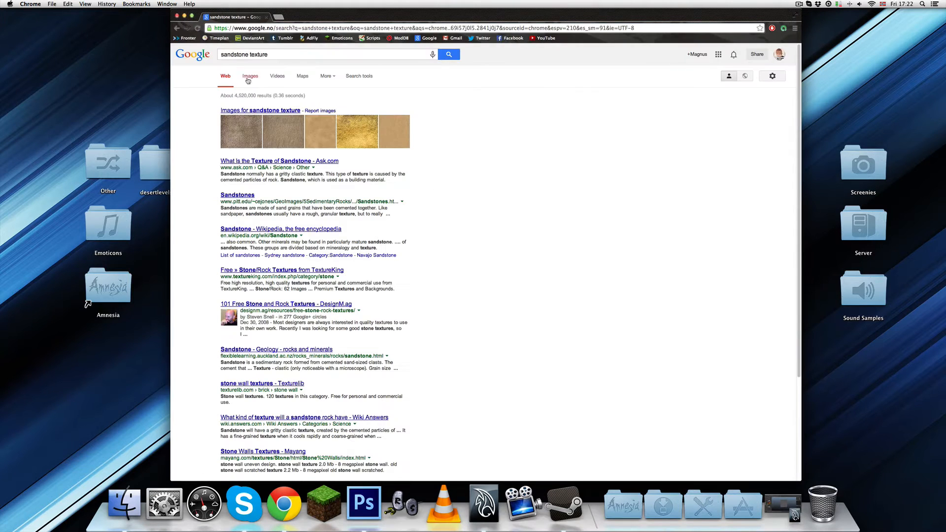
pyautogui.click(250, 76)
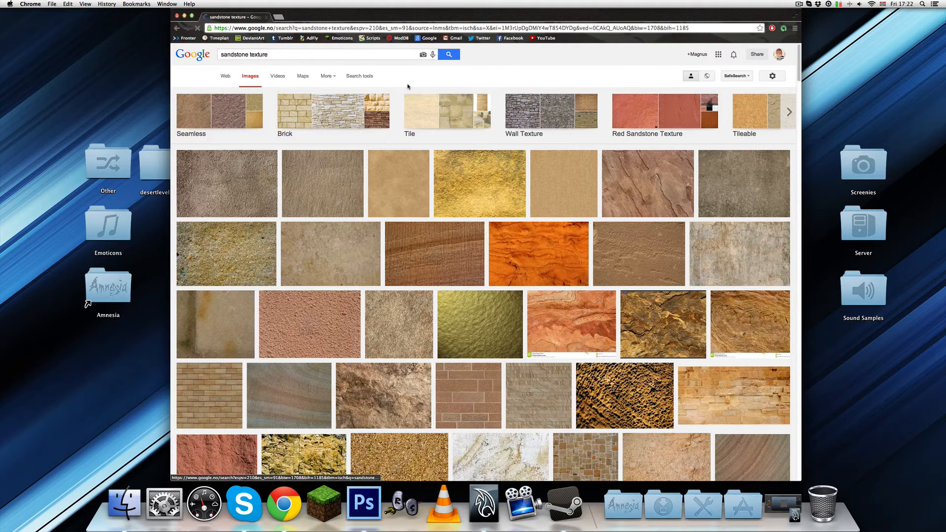
# Step: Preview the plain beige Sandstone Texture 01 result, close it and browse the other sandstone images
pyautogui.click(405, 172)
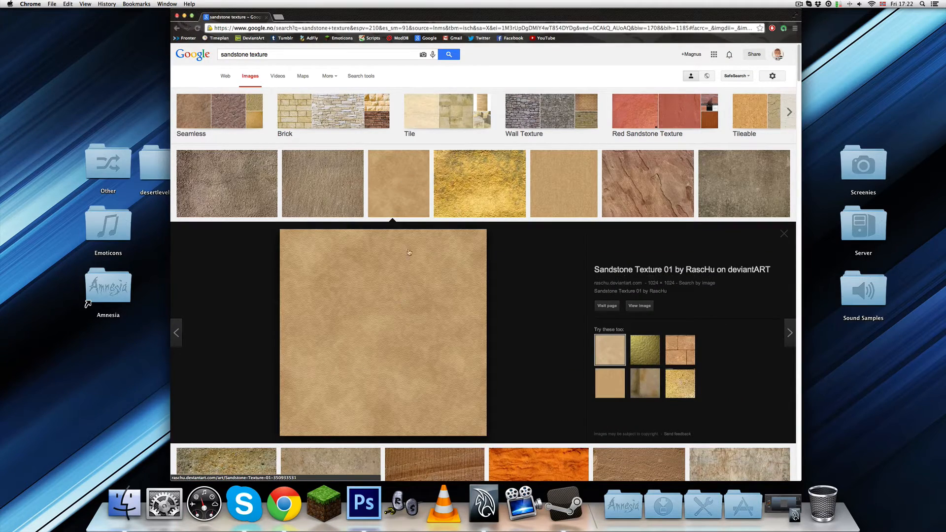
pyautogui.click(407, 189)
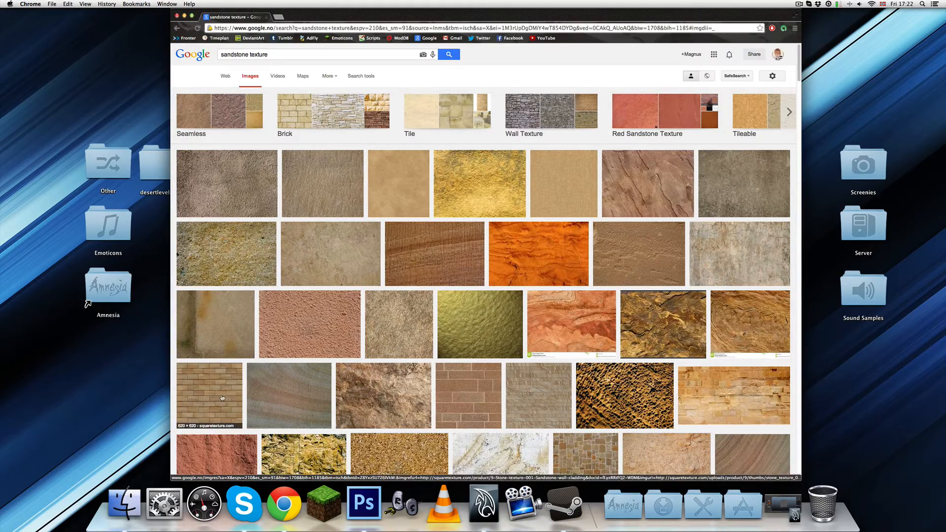
pyautogui.scroll(-5, 561, 379)
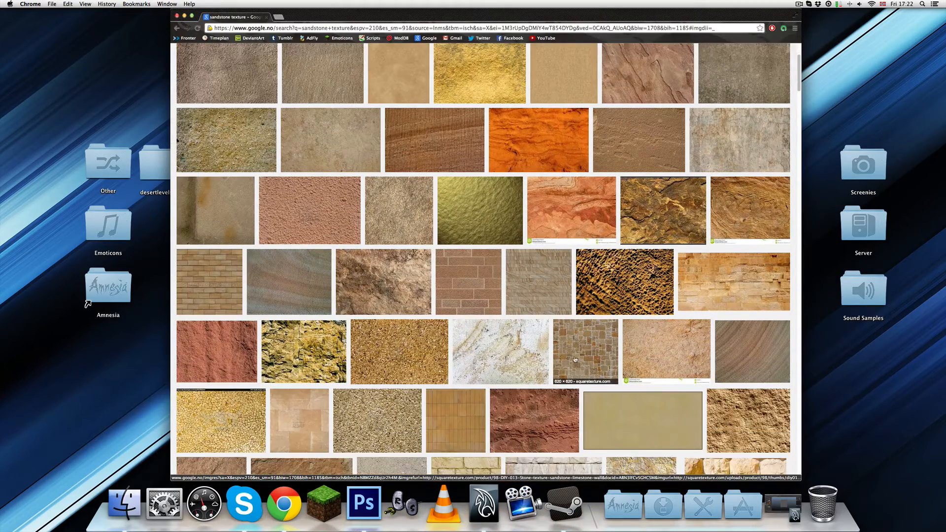
pyautogui.scroll(5, 345, 222)
# Step: Refine the image search to "sandstone texture temple" and browse the results
pyautogui.click(281, 57)
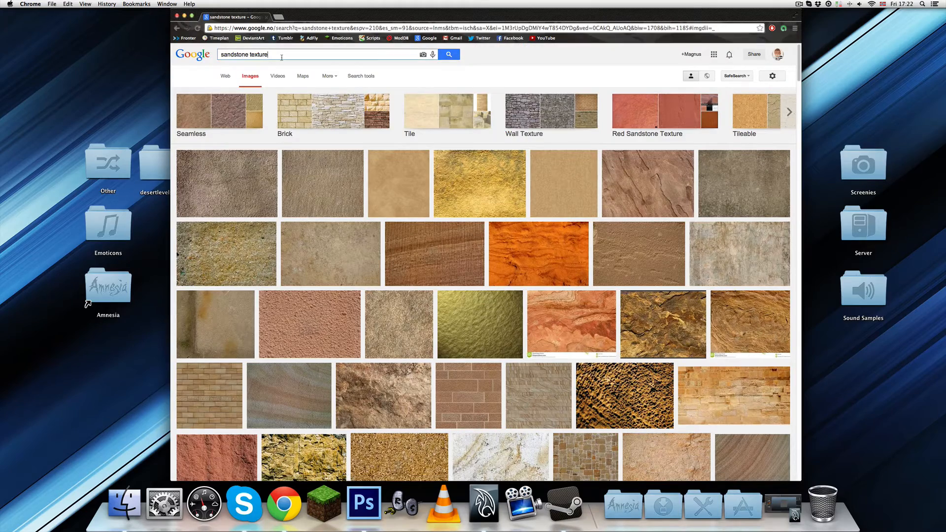
pyautogui.write('temple')
pyautogui.press('Return')
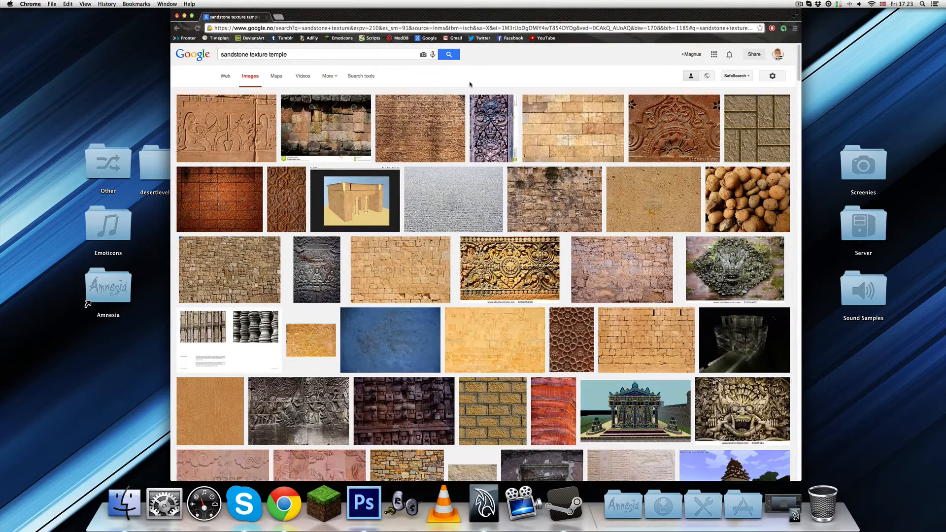
pyautogui.scroll(-5, 402, 164)
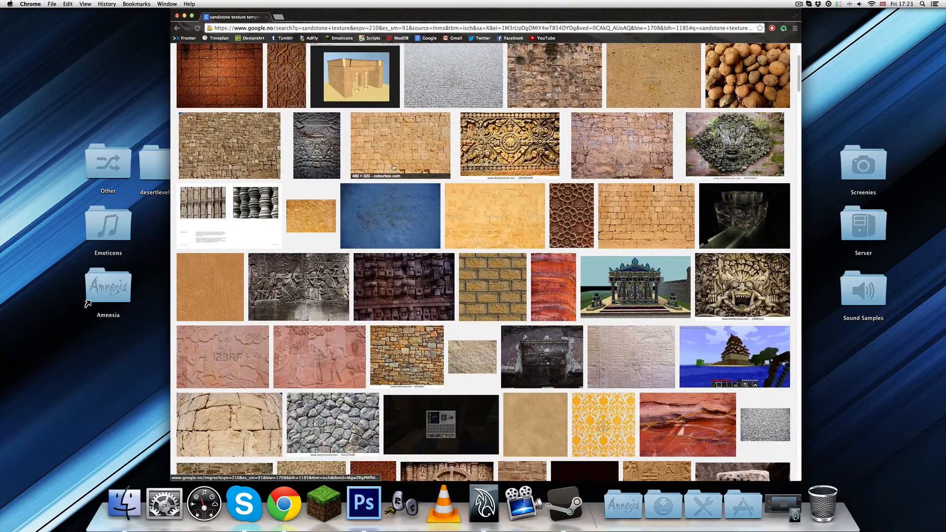
# Step: Preview the seamless sandstone wall and plain beige sandstone results, close them and browse further temple textures
pyautogui.click(510, 303)
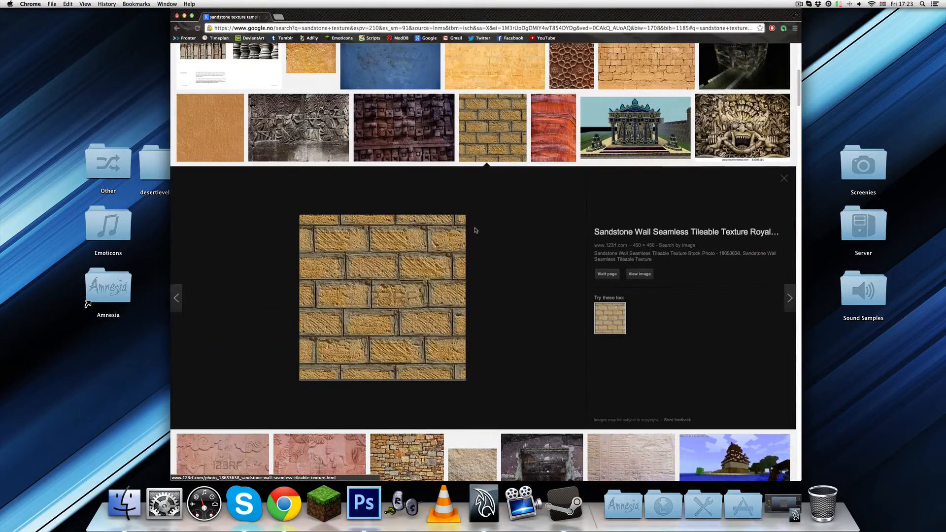
pyautogui.click(510, 151)
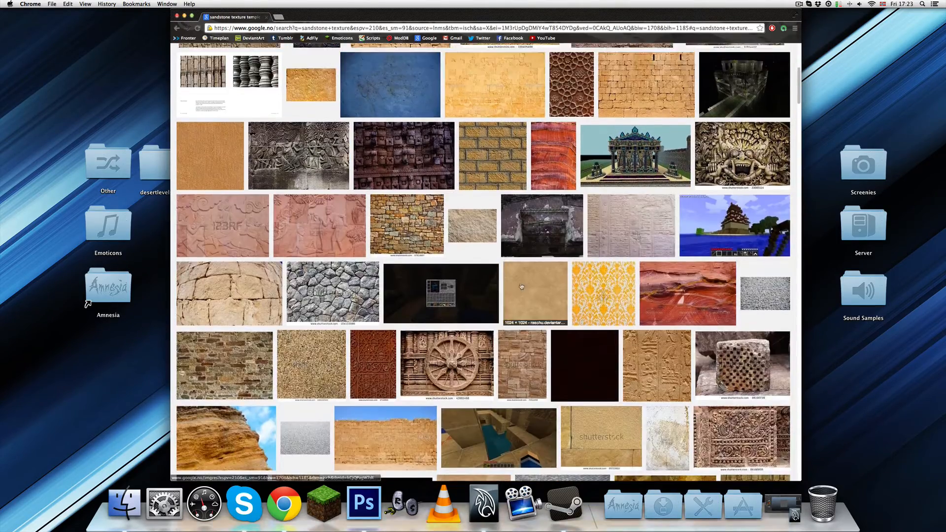
pyautogui.click(526, 293)
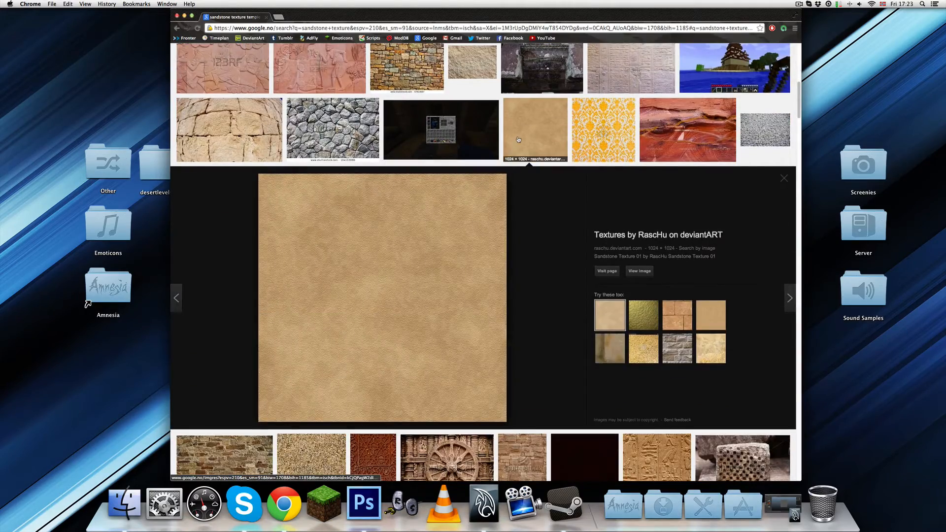
pyautogui.click(519, 140)
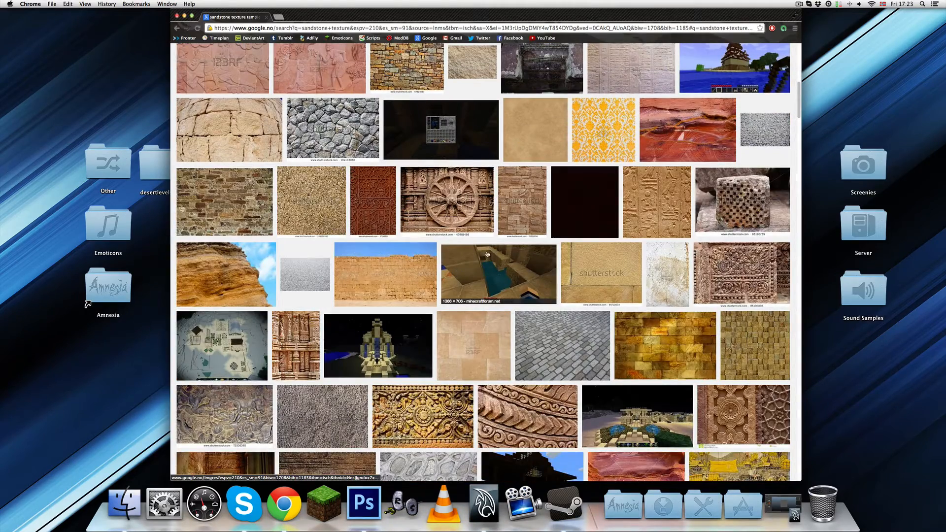
pyautogui.scroll(-3, 478, 269)
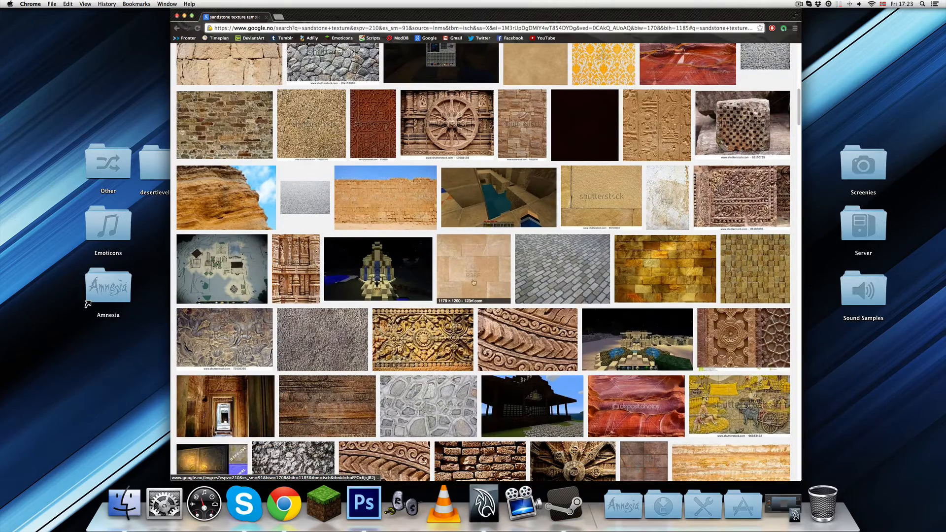
# Step: Preview the beige stone tile image from the temple texture results, close it and browse the other images
pyautogui.click(474, 281)
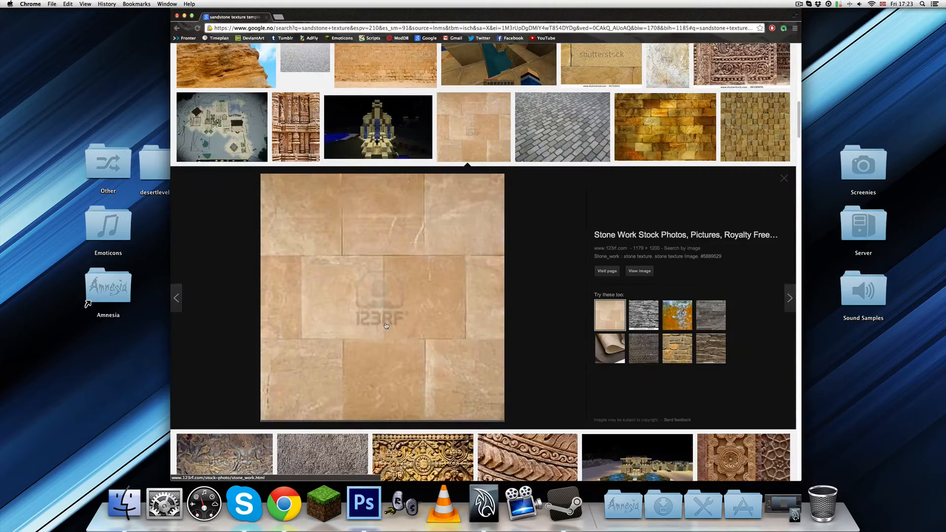
pyautogui.click(462, 148)
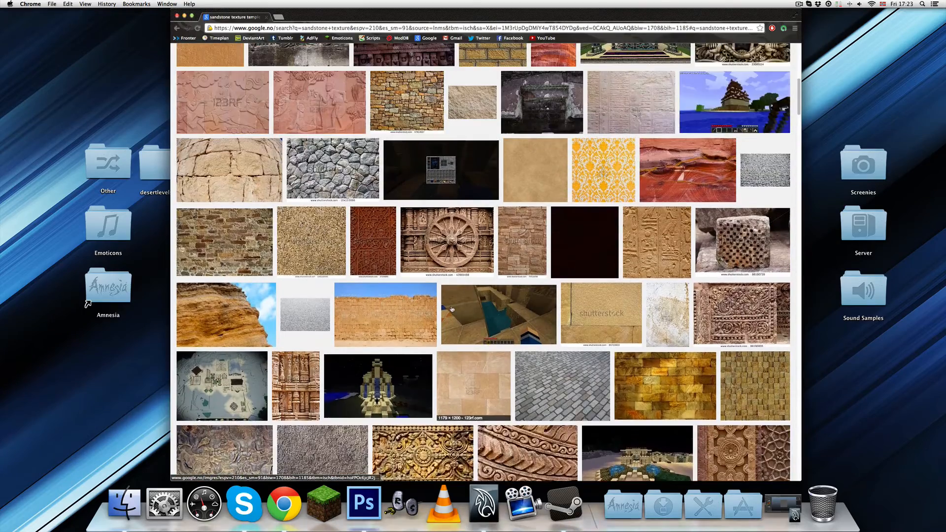
pyautogui.scroll(10, 444, 315)
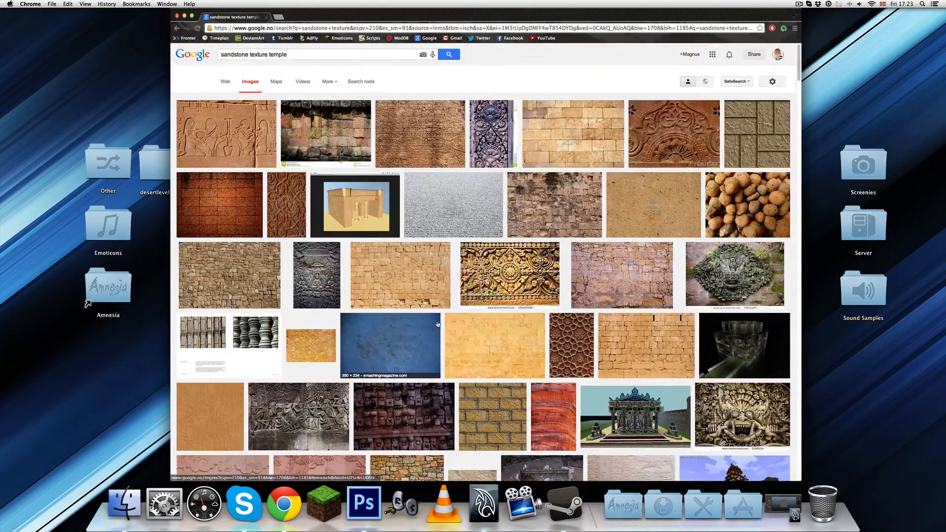
pyautogui.scroll(-7, 437, 324)
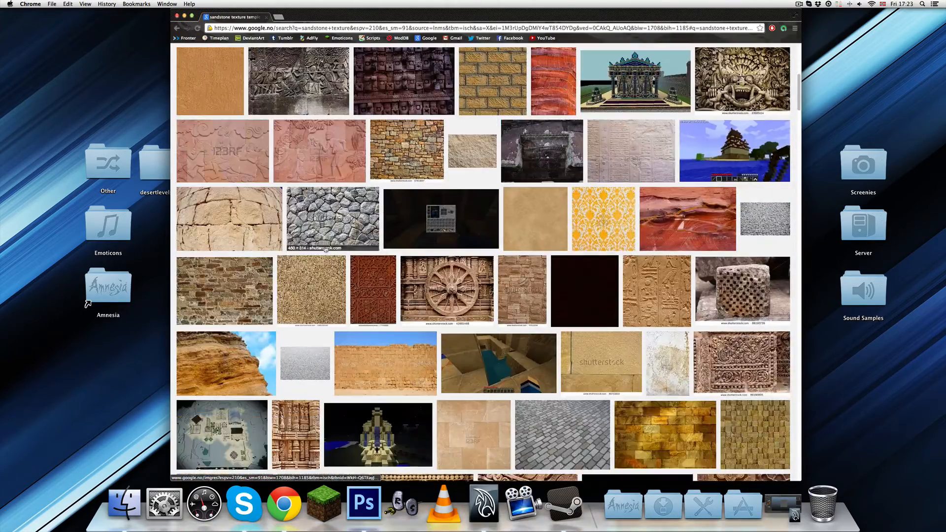
pyautogui.scroll(2, 325, 249)
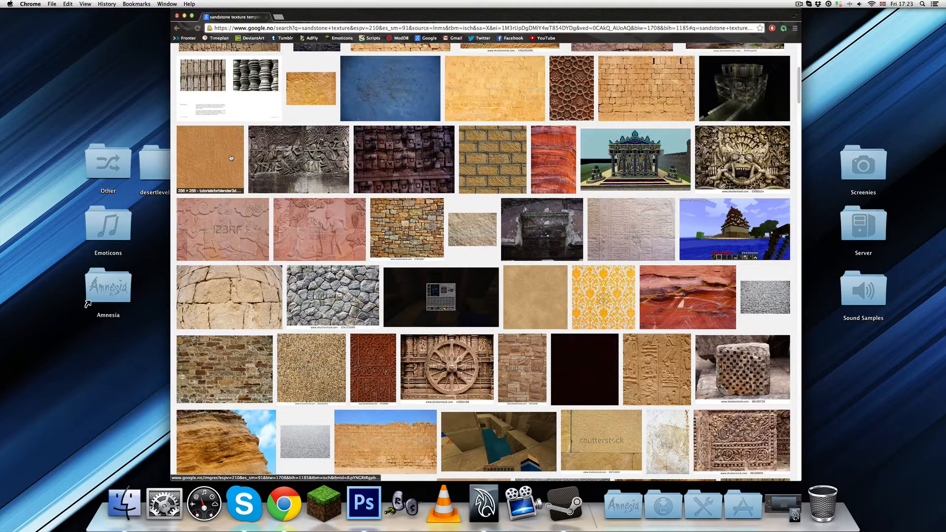
# Step: Preview the 256 × 256 seamless ancient temple wall texture, close it and browse further sandstone temple images
pyautogui.click(222, 167)
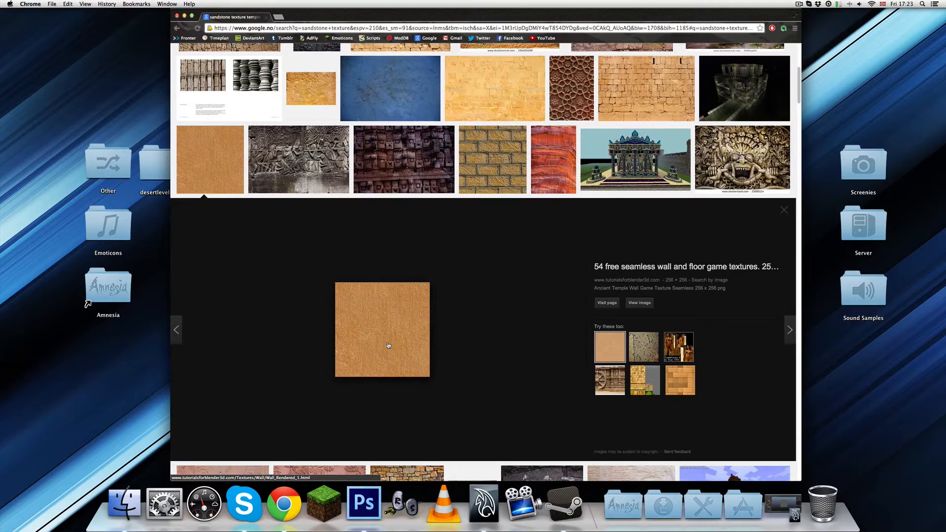
pyautogui.scroll(1, 388, 346)
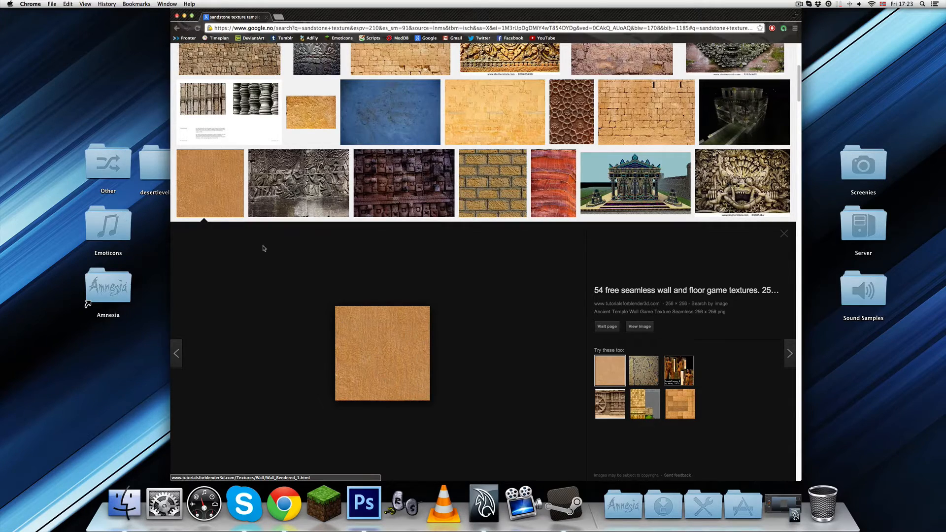
pyautogui.click(230, 204)
pyautogui.scroll(-3, 393, 352)
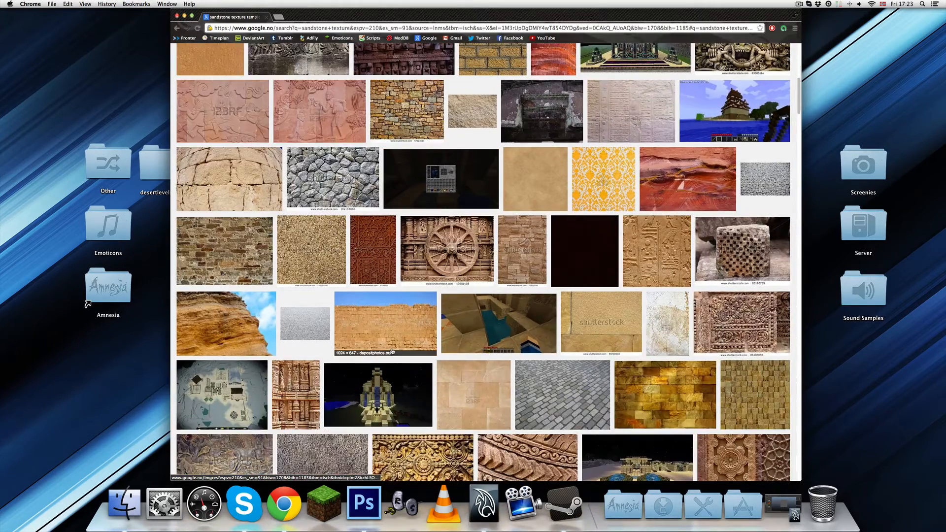
pyautogui.scroll(-1, 394, 349)
pyautogui.scroll(-1, 431, 320)
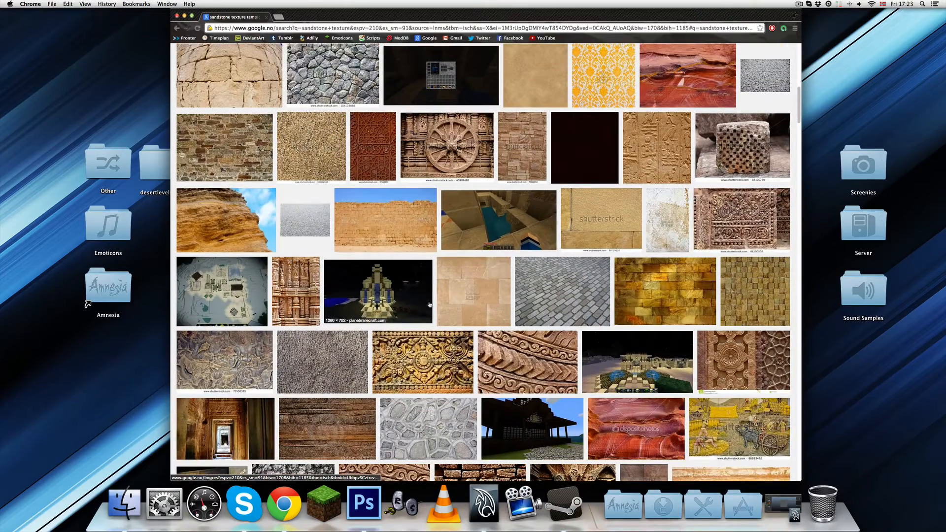
pyautogui.scroll(-1, 430, 305)
pyautogui.scroll(-1, 531, 255)
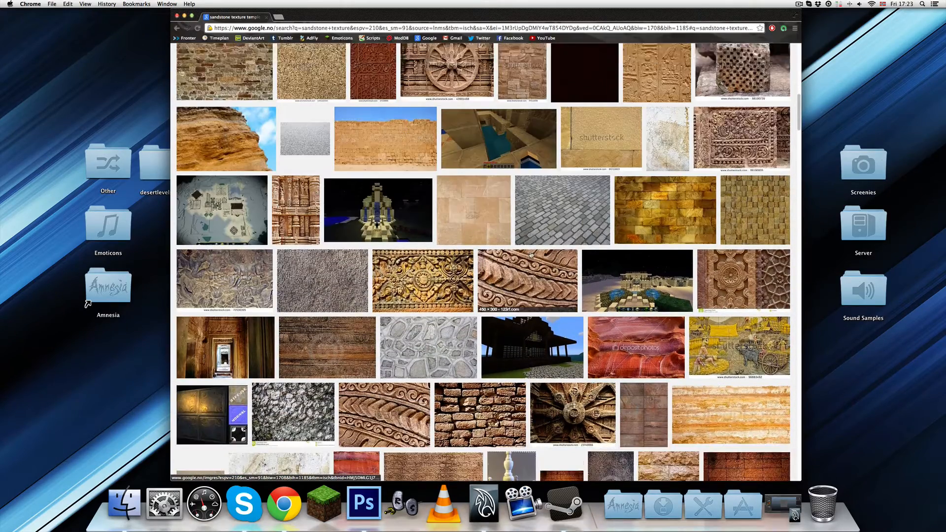
pyautogui.scroll(-1, 532, 255)
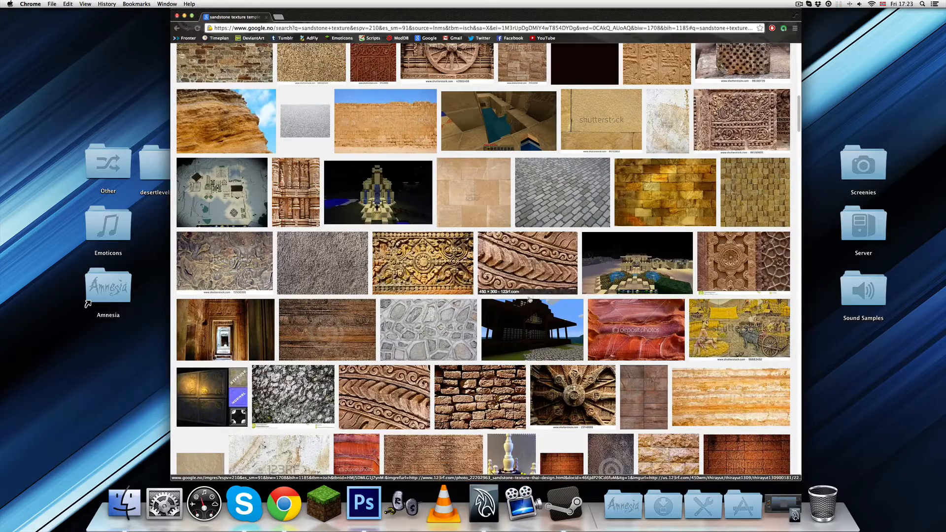
pyautogui.scroll(10, 510, 333)
pyautogui.scroll(5, 510, 333)
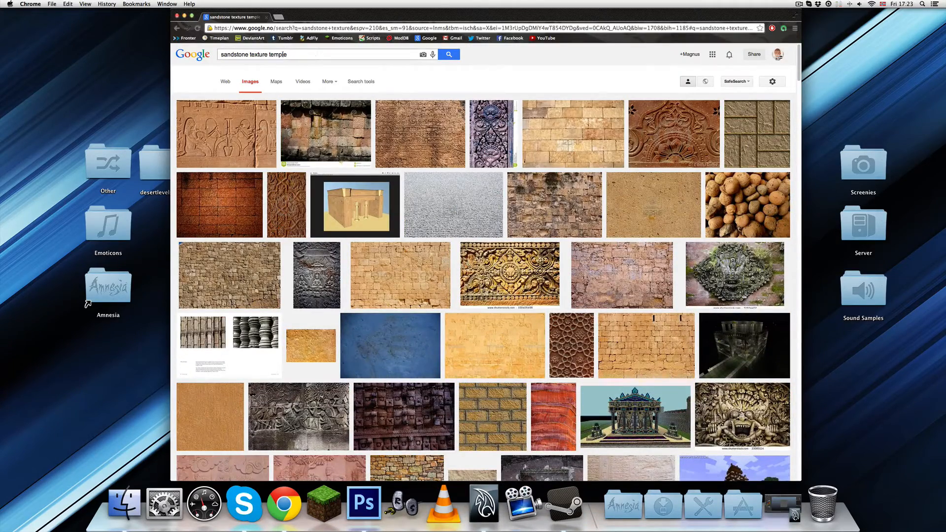
# Step: Change the image search to "egyptian temple texture" and browse the results for a suitable wall surface
pyautogui.tripleClick(276, 55)
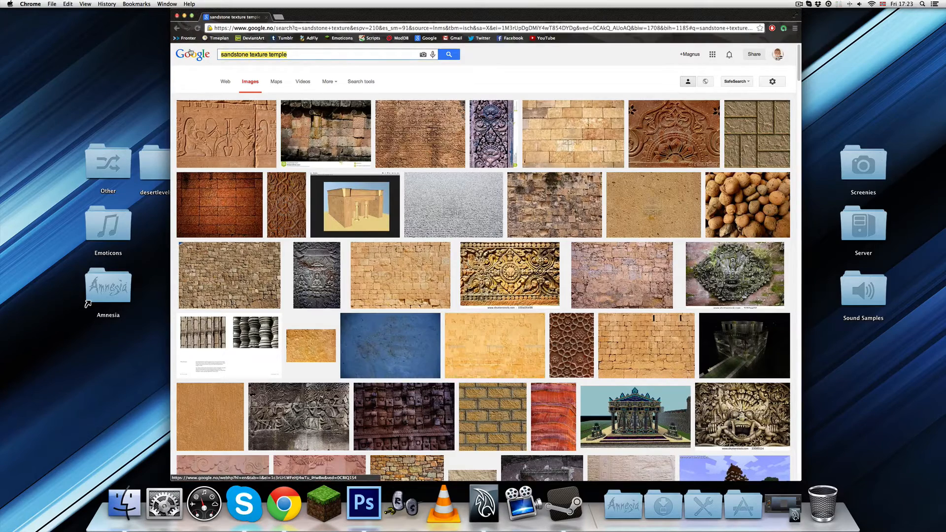
pyautogui.write('egyp')
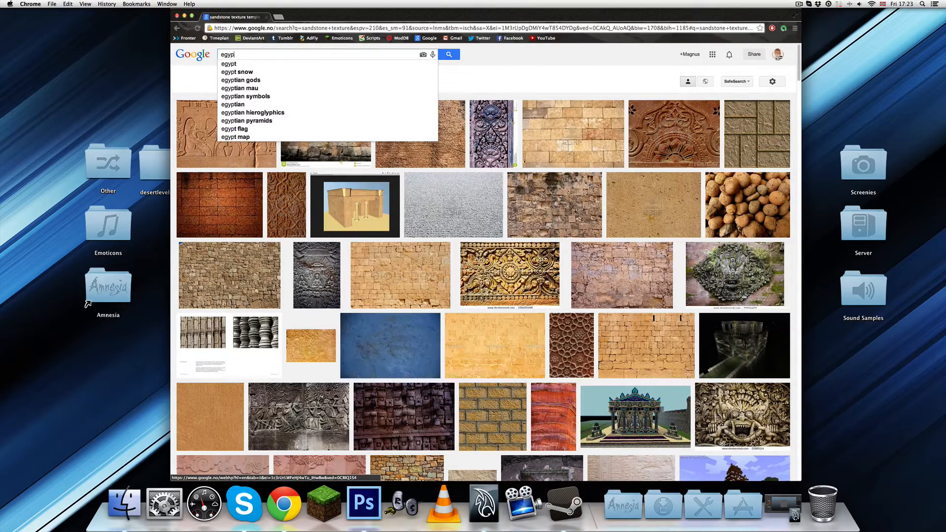
pyautogui.write('tian temple ')
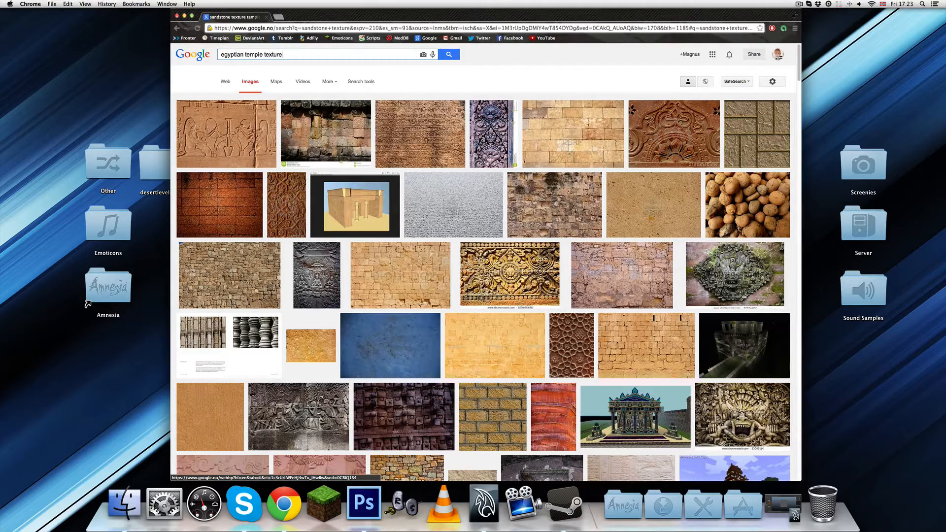
pyautogui.write('texture')
pyautogui.press('Return')
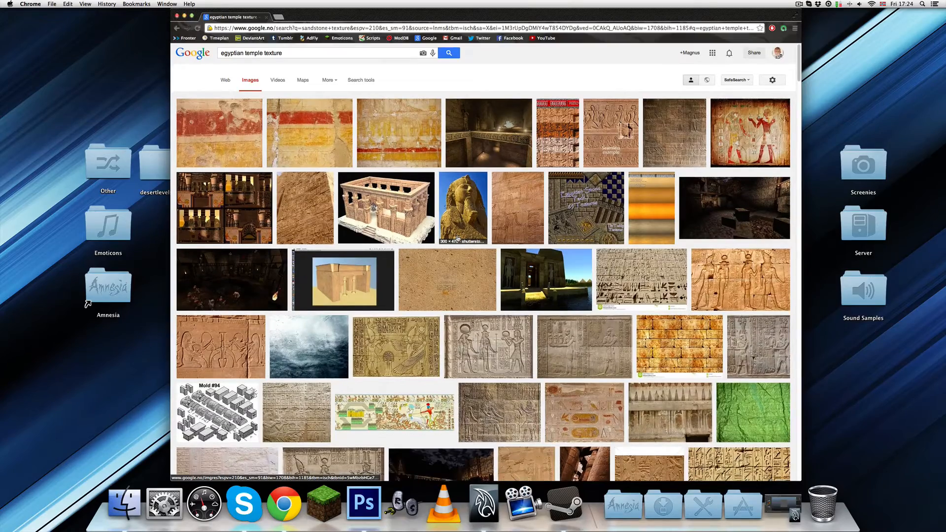
pyautogui.scroll(-2, 458, 239)
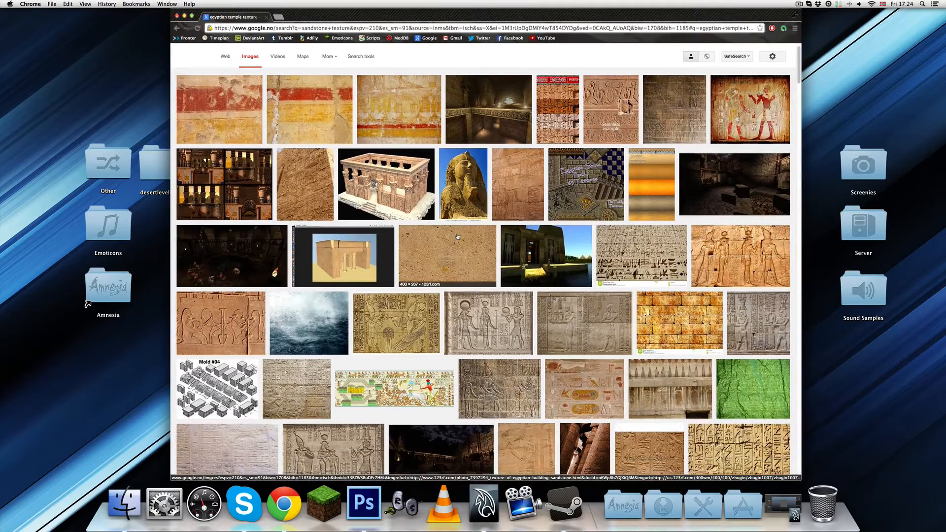
pyautogui.scroll(-5, 458, 237)
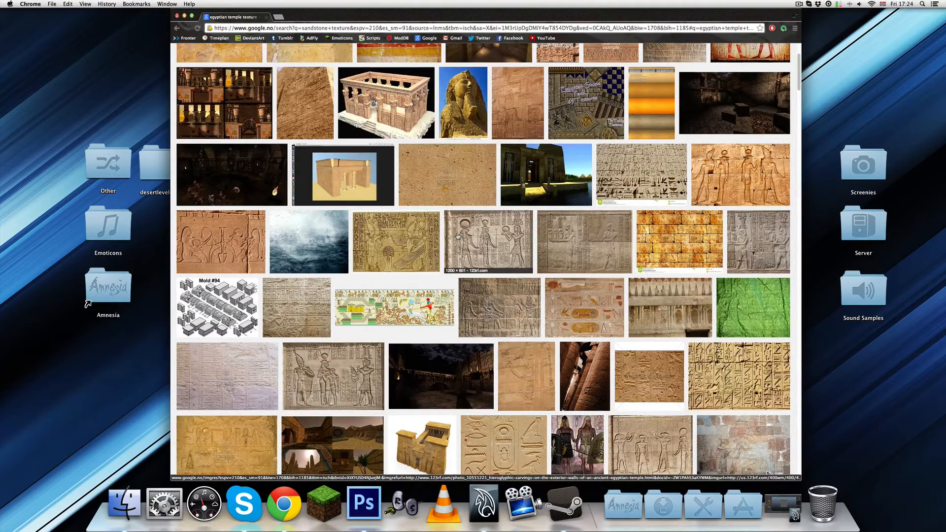
pyautogui.scroll(-3, 458, 237)
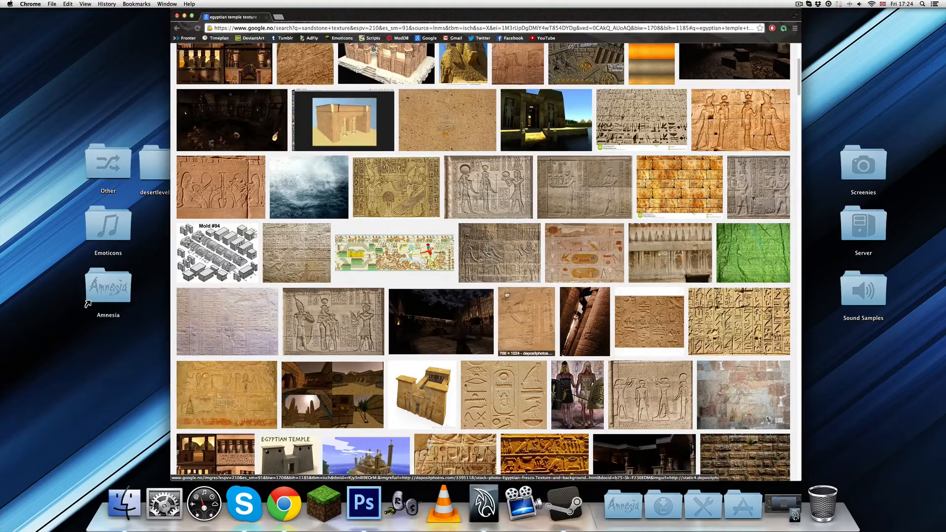
pyautogui.scroll(-5, 492, 287)
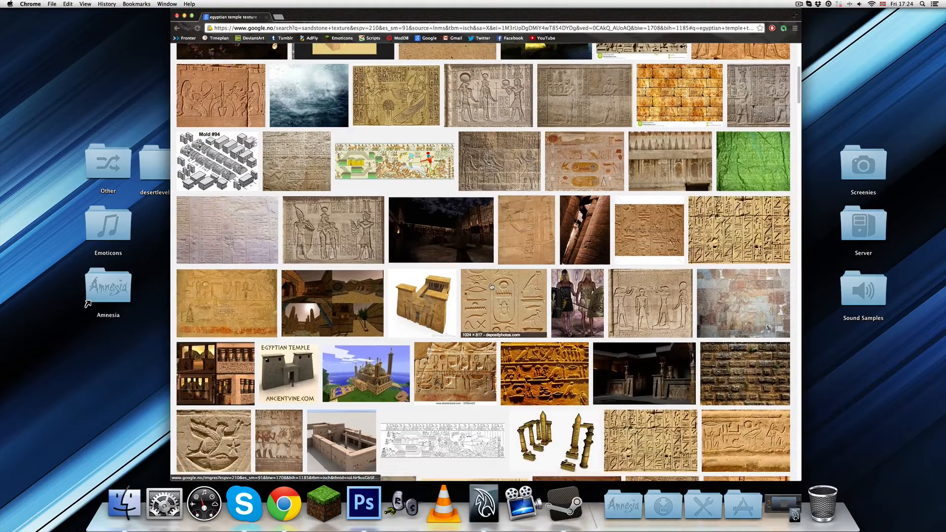
pyautogui.scroll(-1, 443, 278)
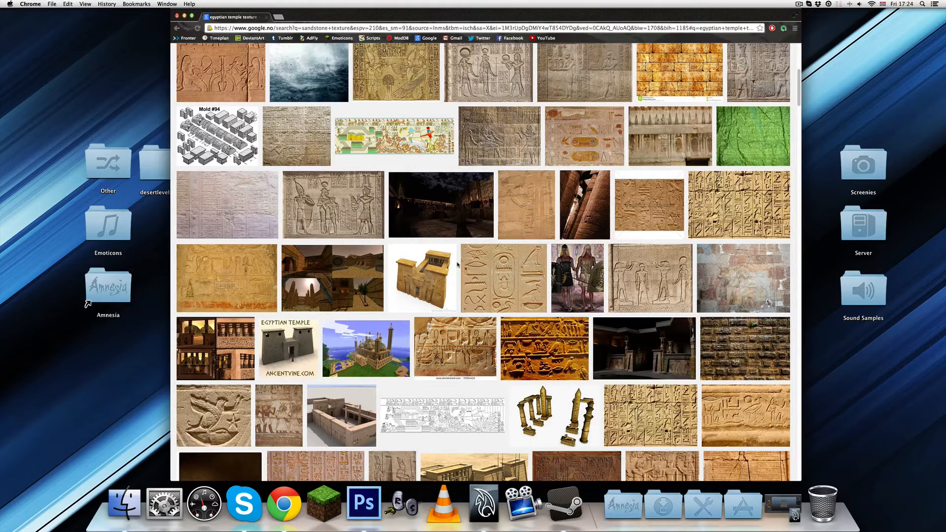
pyautogui.scroll(-10, 458, 265)
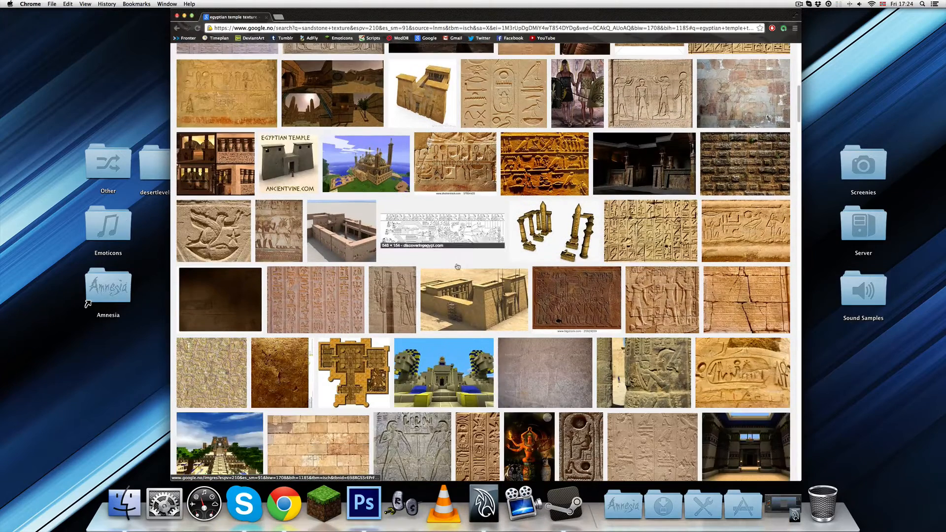
# Step: Search for "canopic jar" in a new browser tab and preview the image of four carved jars on white
pyautogui.click(277, 17)
pyautogui.write('cano')
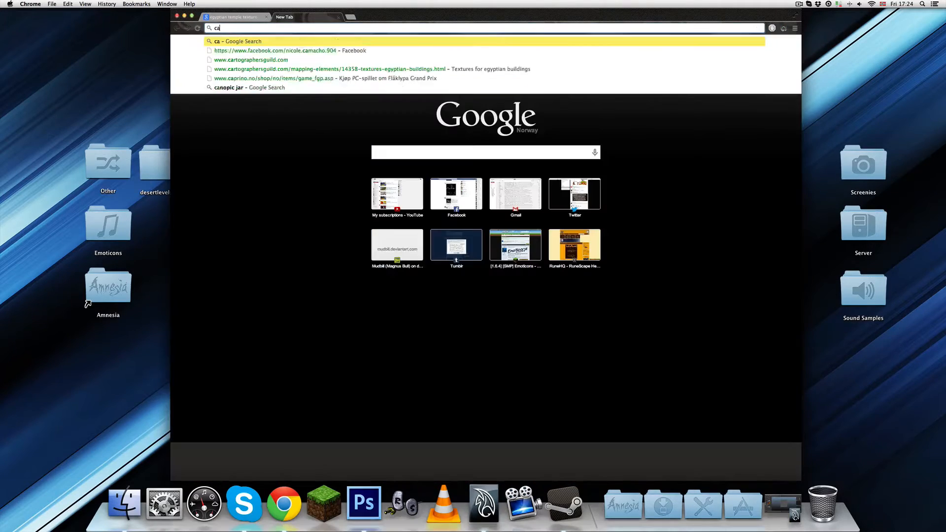
pyautogui.write('pic jar')
pyautogui.press('Return')
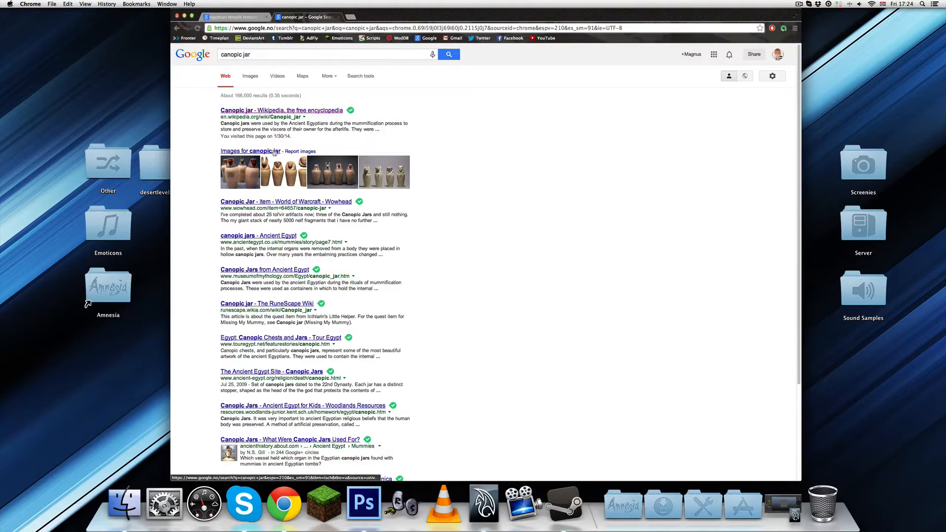
pyautogui.click(283, 168)
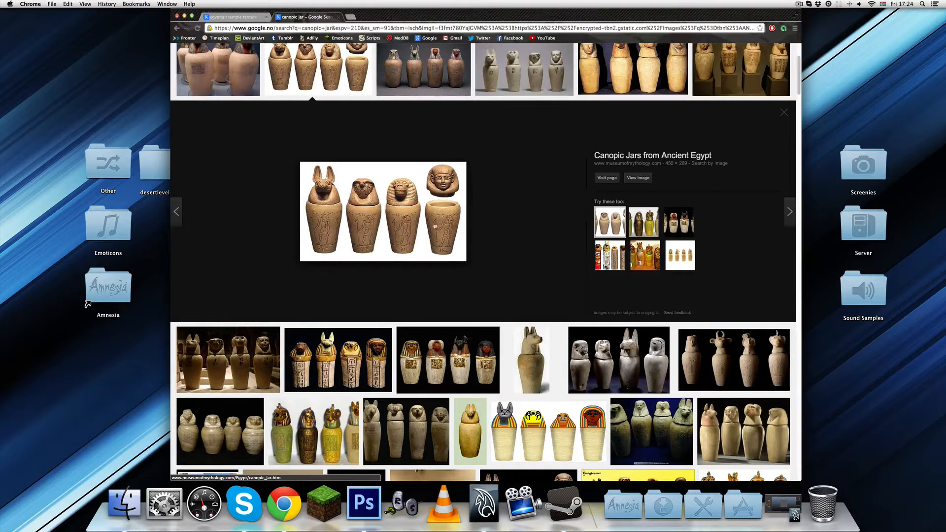
# Step: Close the jar preview, return to the web results, reopen the canopic jar images and briefly preview the same four jars
pyautogui.scroll(3, 449, 219)
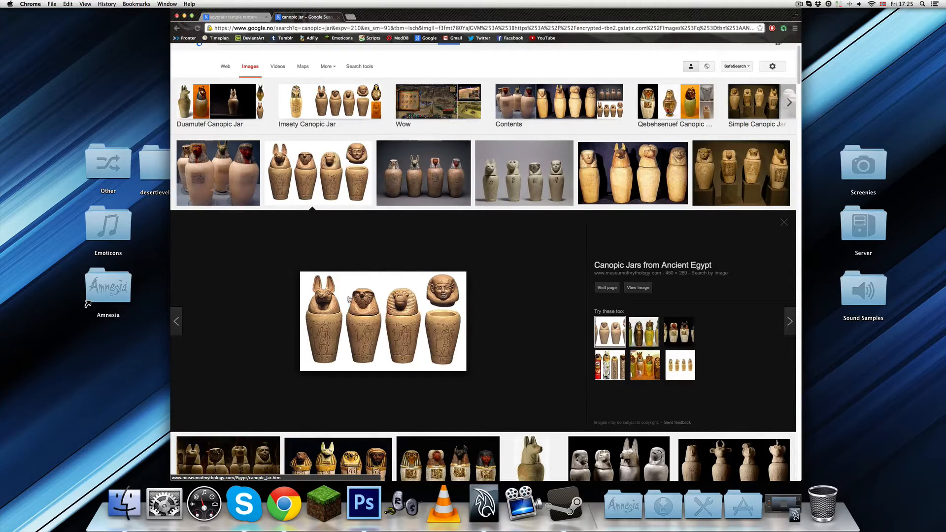
pyautogui.click(331, 186)
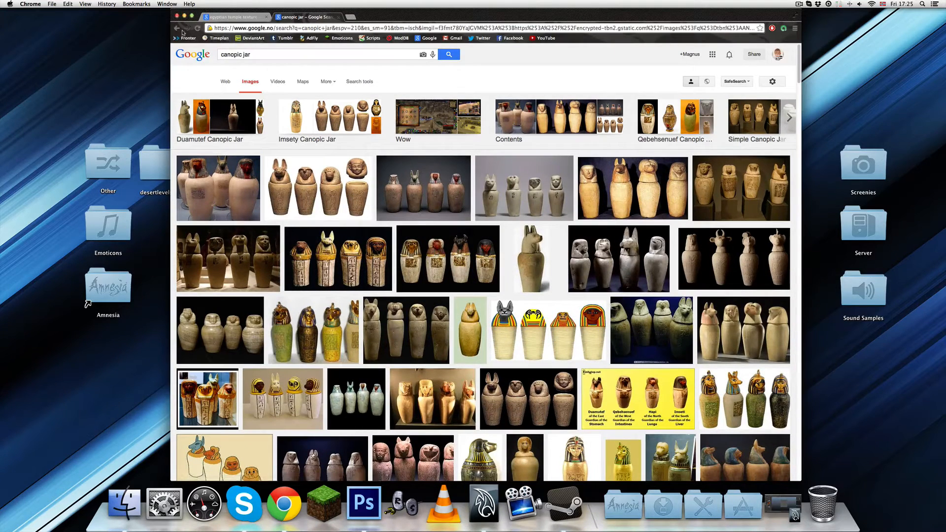
pyautogui.click(180, 30)
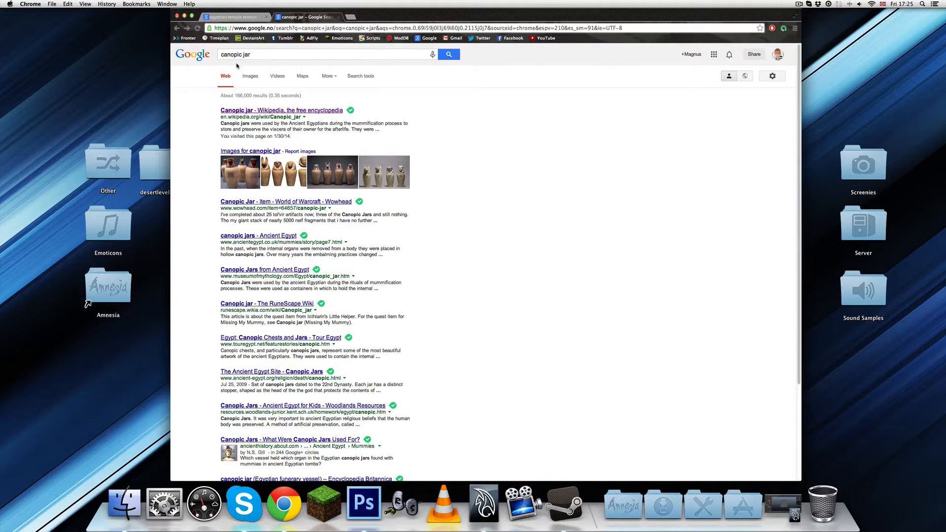
pyautogui.click(249, 76)
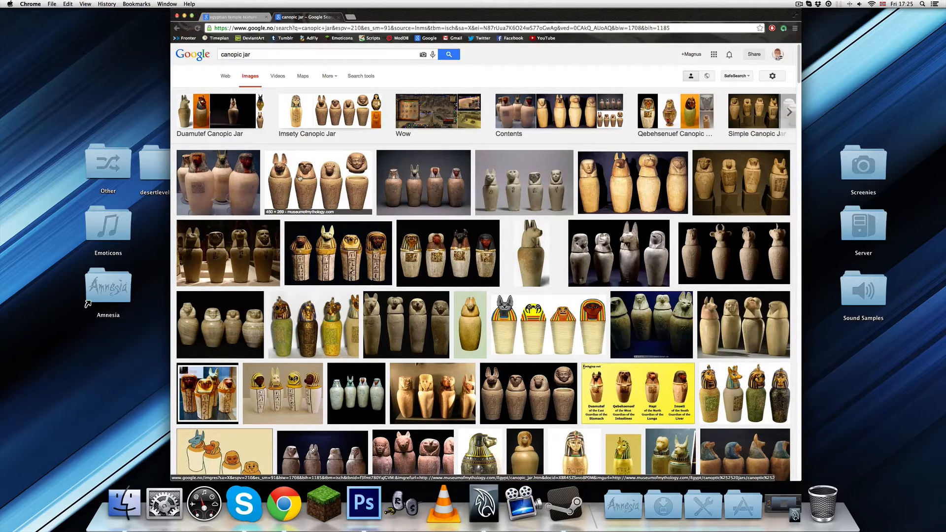
pyautogui.click(320, 175)
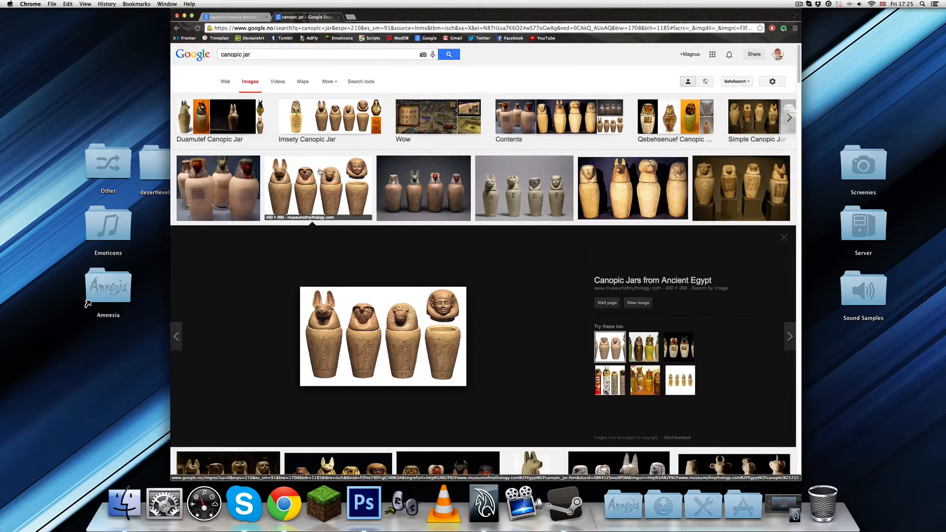
pyautogui.click(317, 172)
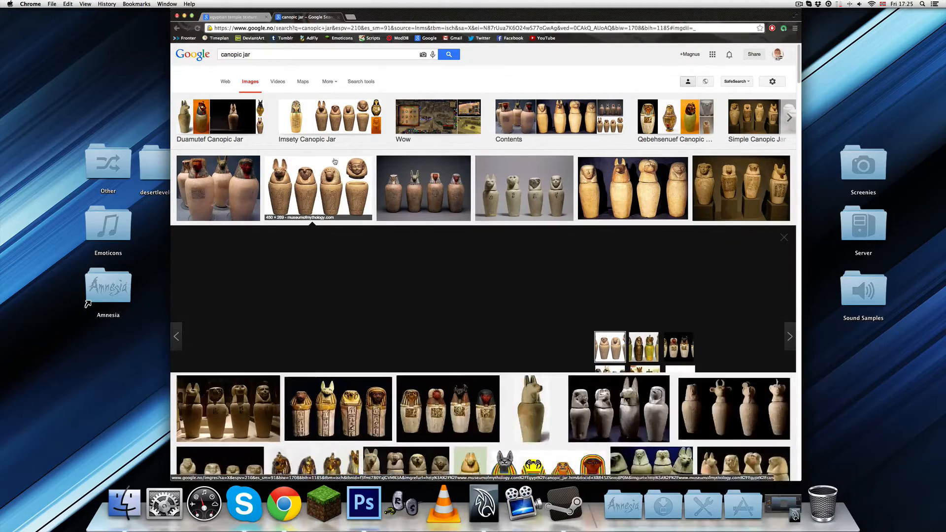
# Step: Return to the "egyptian temple texture" image results and browse further down for a usable texture
pyautogui.click(231, 16)
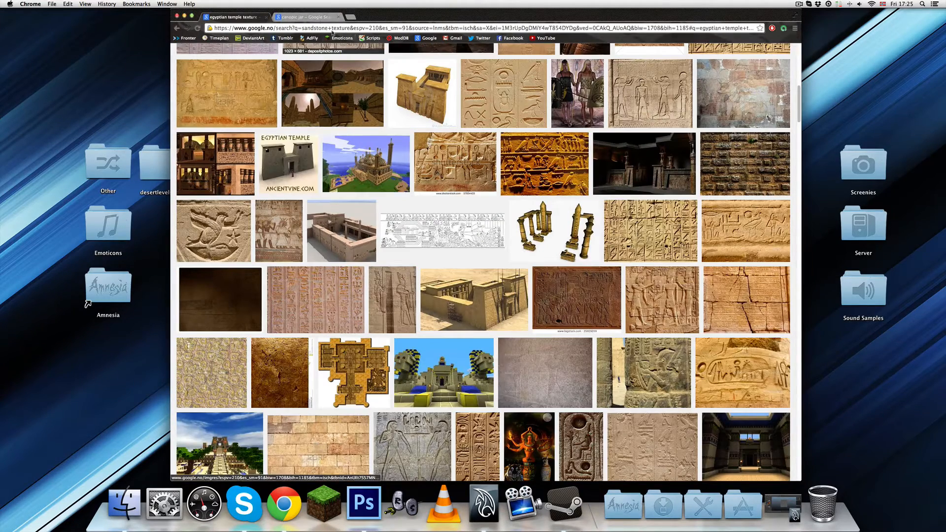
pyautogui.scroll(-5, 428, 317)
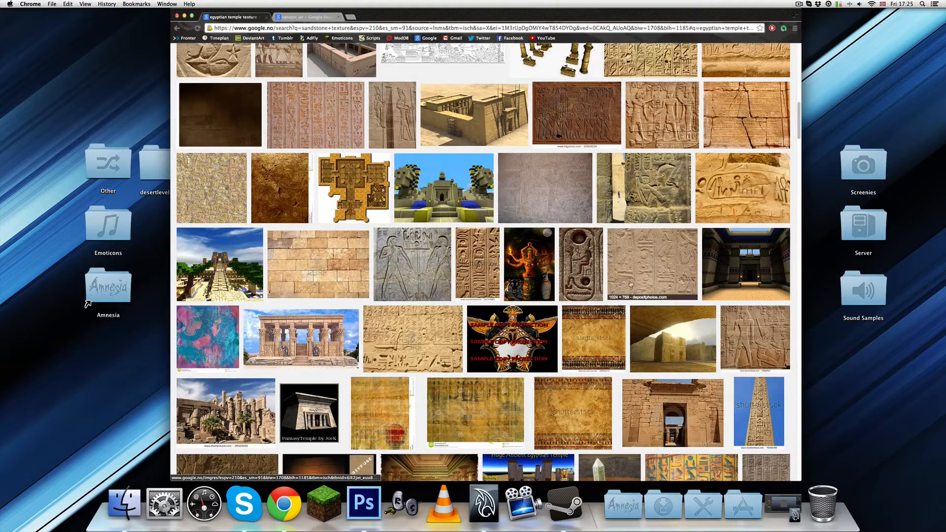
pyautogui.scroll(-4, 425, 303)
pyautogui.scroll(-2, 414, 303)
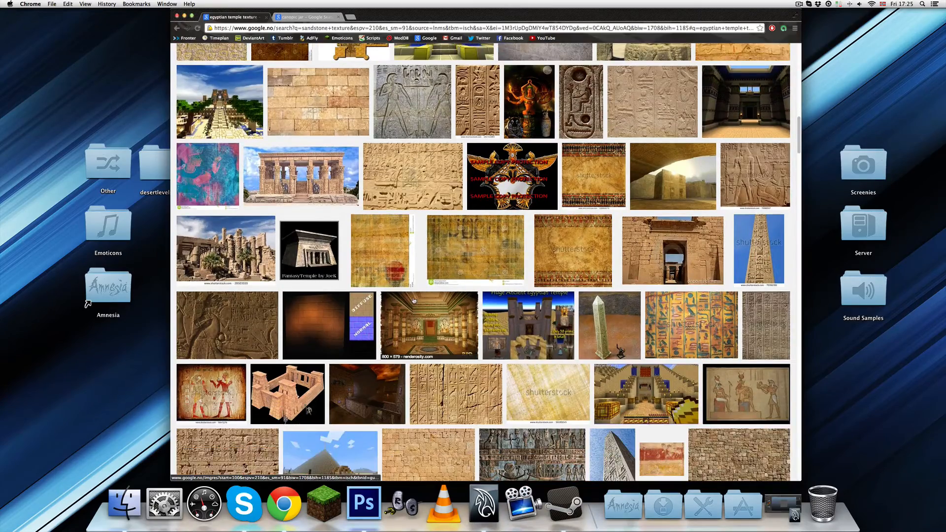
pyautogui.scroll(20, 414, 303)
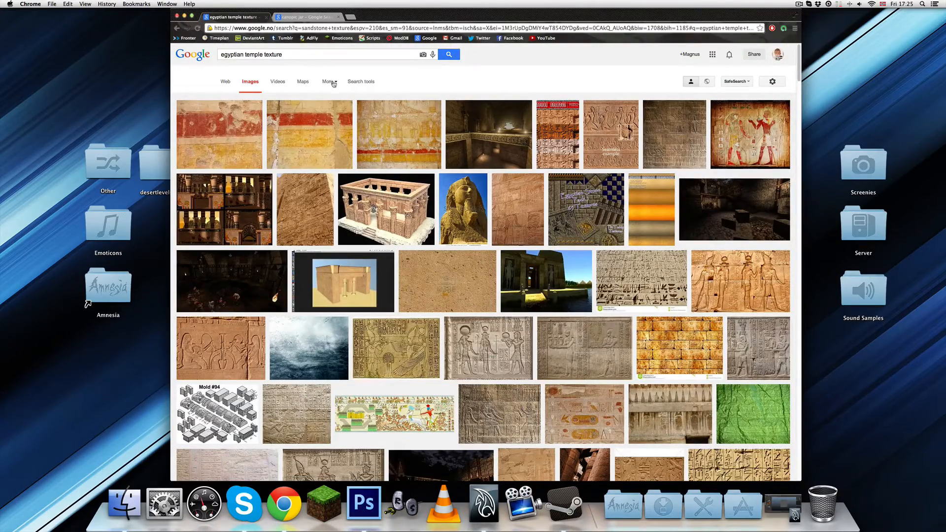
# Step: Preview the Egyptian stone texture pack image, then change the image search to "egyptian pyramid texture"
pyautogui.click(600, 199)
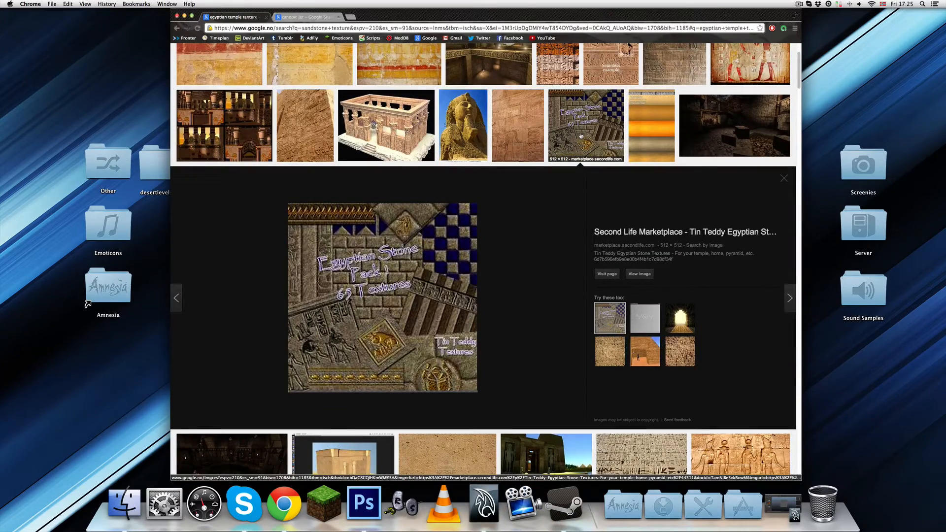
pyautogui.scroll(3, 338, 334)
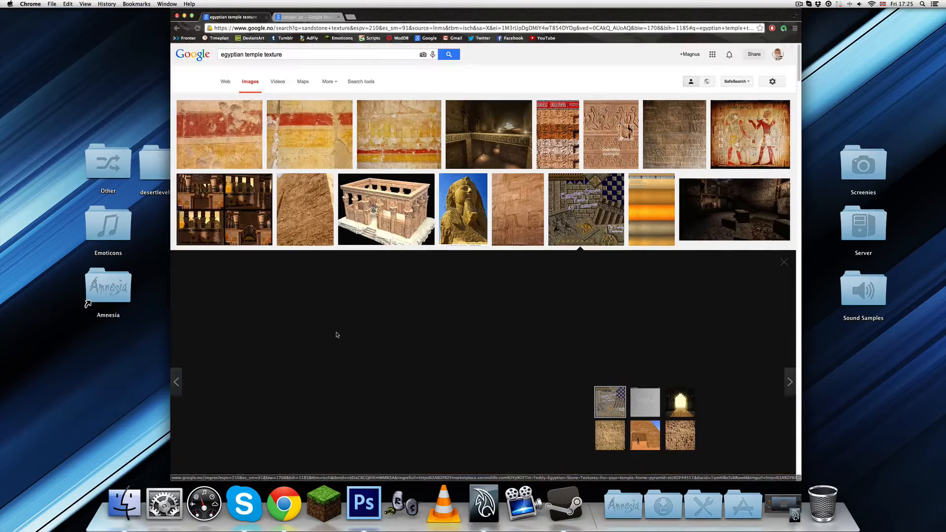
pyautogui.moveTo(305, 55); pyautogui.dragTo(118, 60)
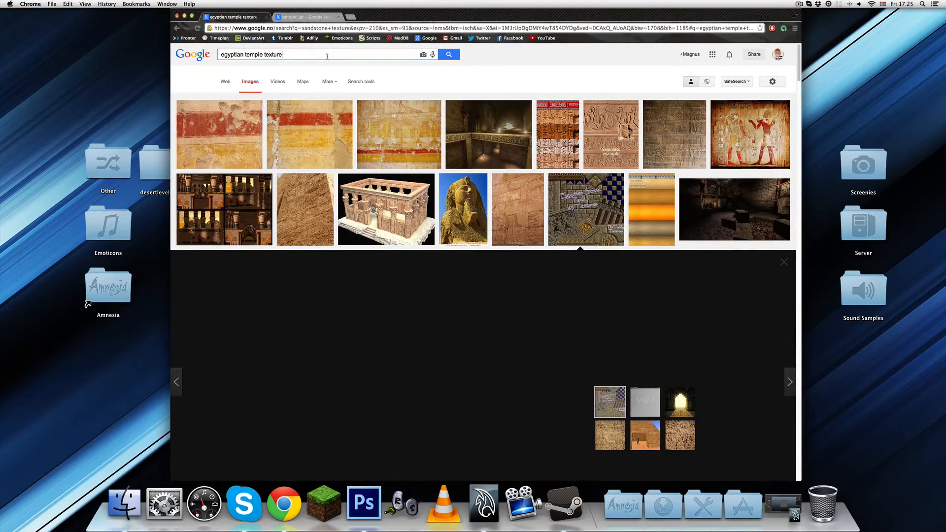
pyautogui.moveTo(328, 56); pyautogui.dragTo(131, 53)
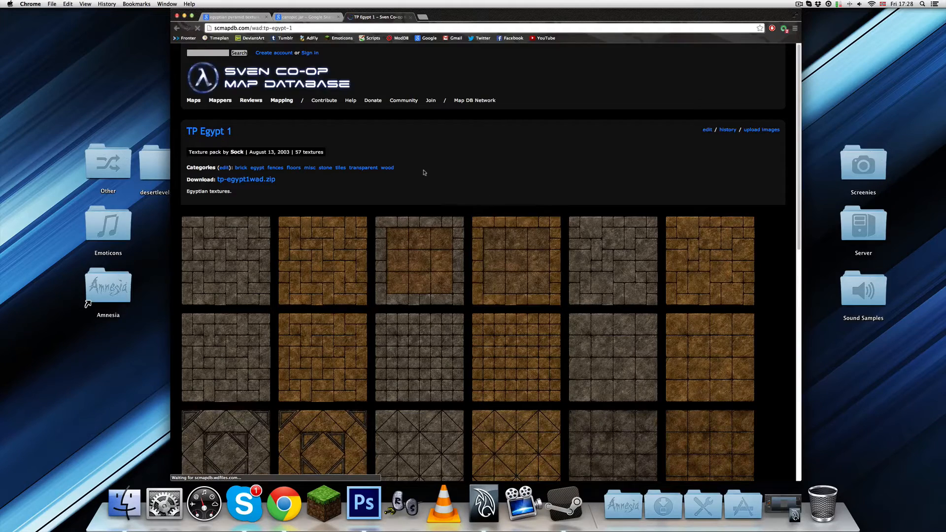
# Step: Examine the TP Egypt 1 texture pack page for a tile pattern suitable for the door slab
pyautogui.scroll(-3, 421, 170)
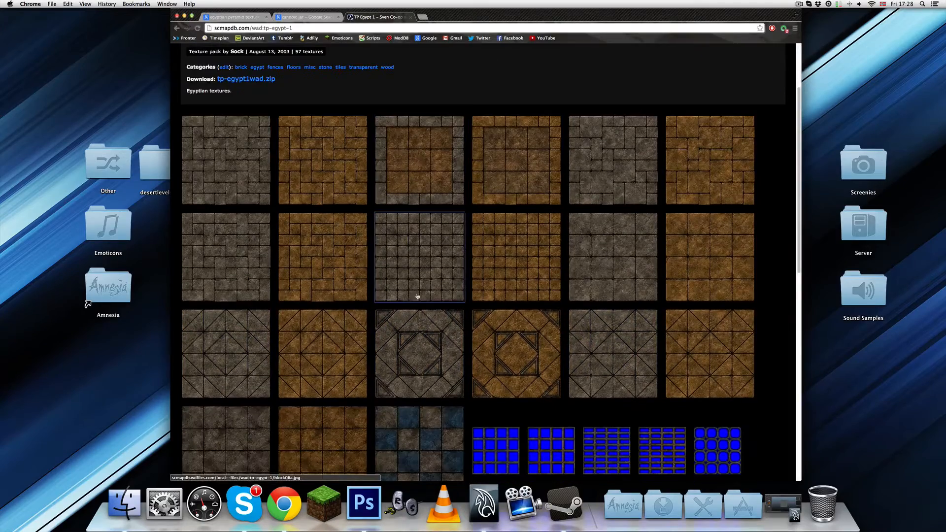
pyautogui.scroll(-2, 424, 325)
pyautogui.scroll(1, 387, 258)
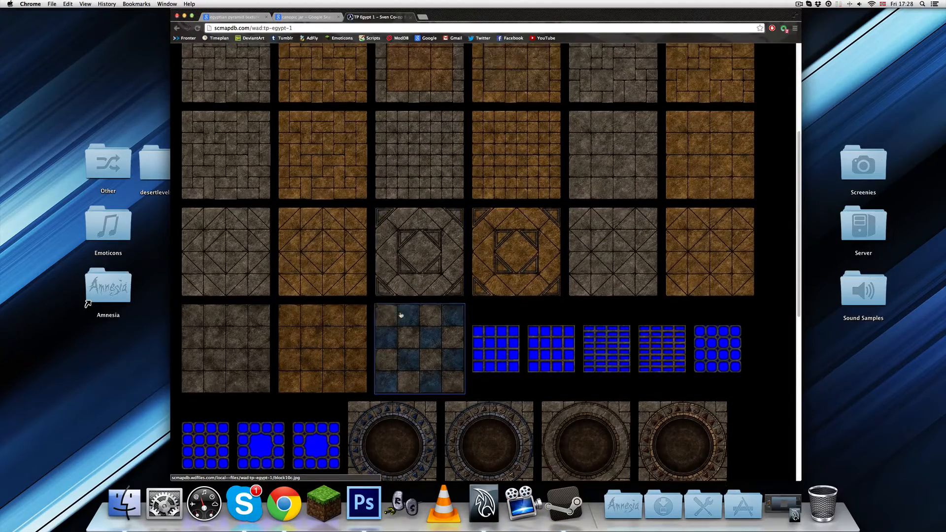
pyautogui.scroll(2, 394, 291)
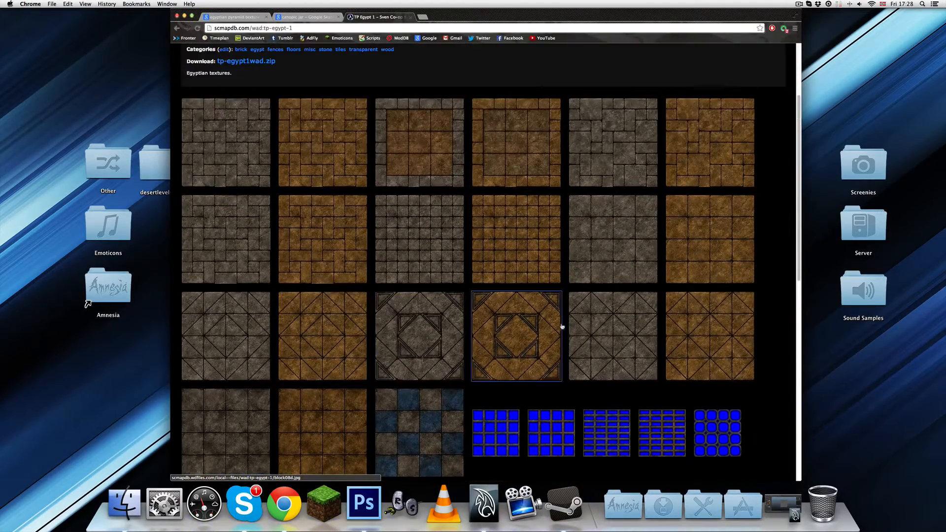
pyautogui.scroll(1, 683, 274)
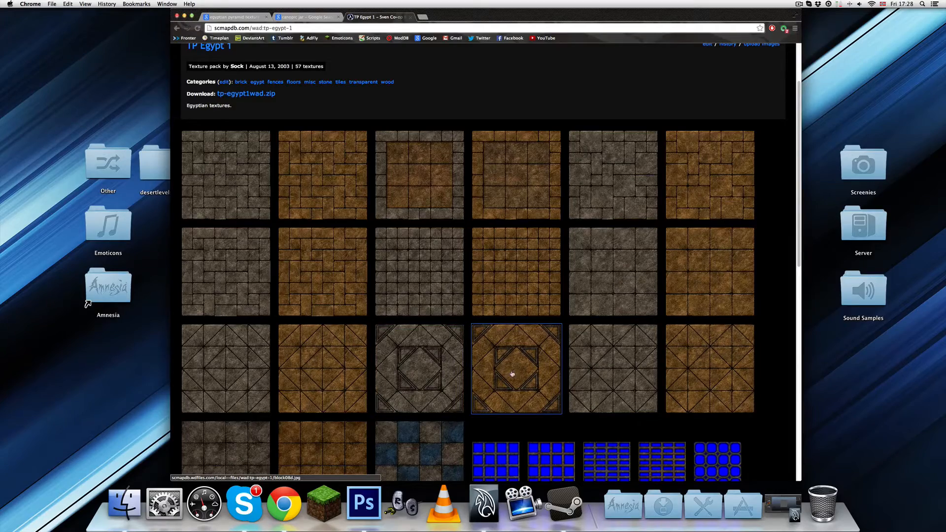
pyautogui.scroll(-8, 512, 367)
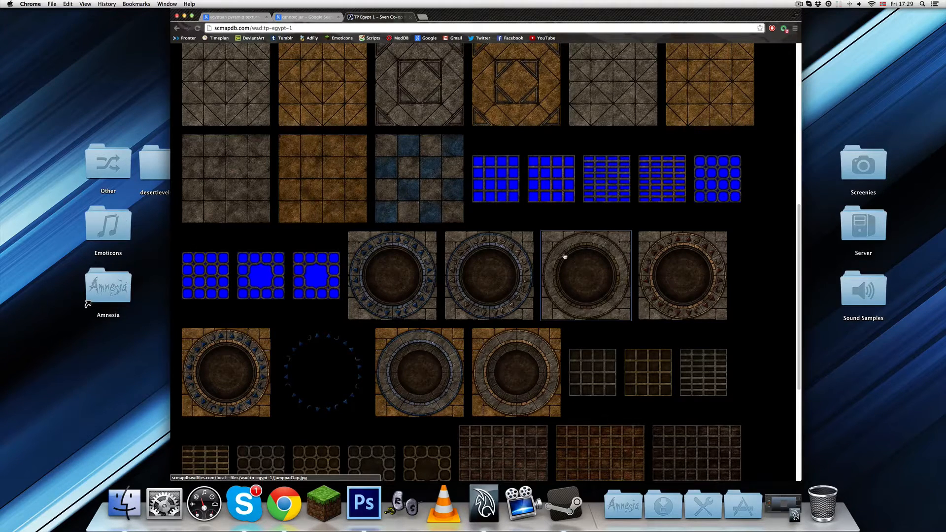
pyautogui.scroll(-3, 565, 256)
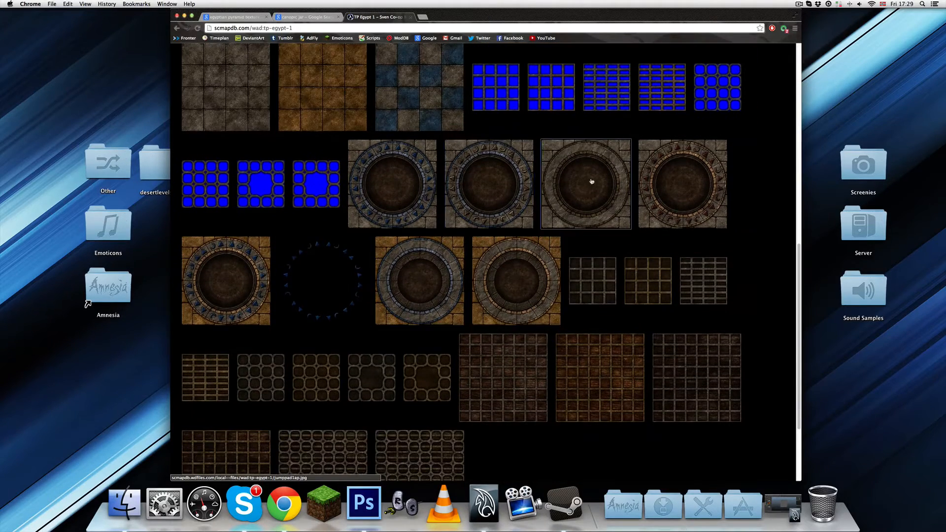
pyautogui.scroll(-4, 539, 282)
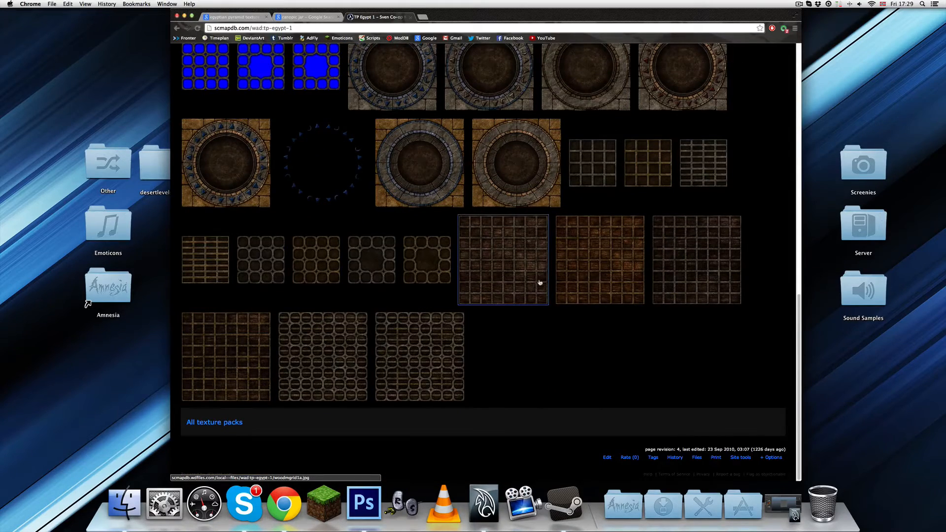
pyautogui.scroll(3, 540, 284)
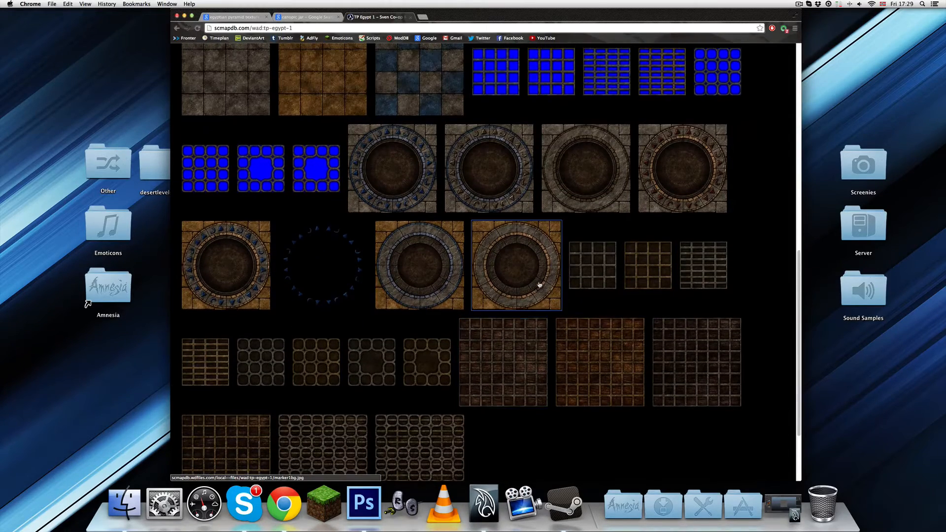
pyautogui.scroll(10, 490, 334)
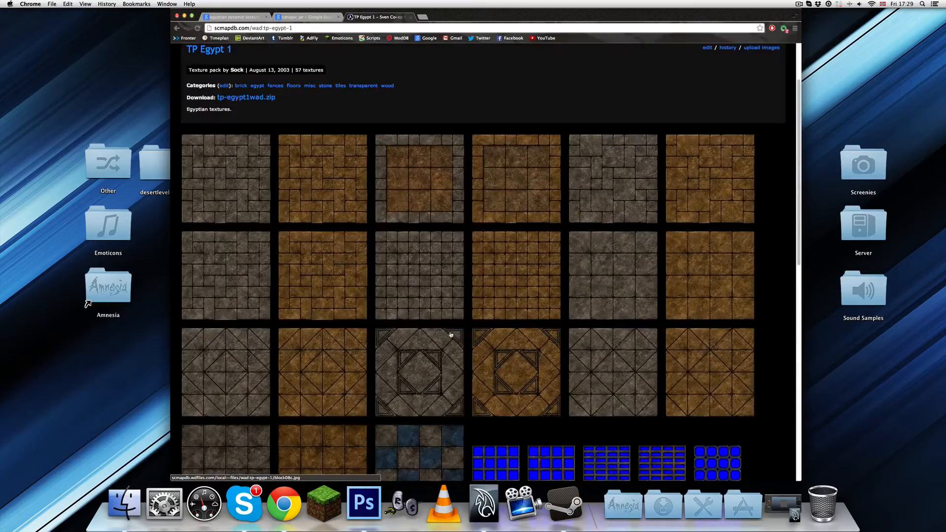
pyautogui.scroll(-4, 417, 321)
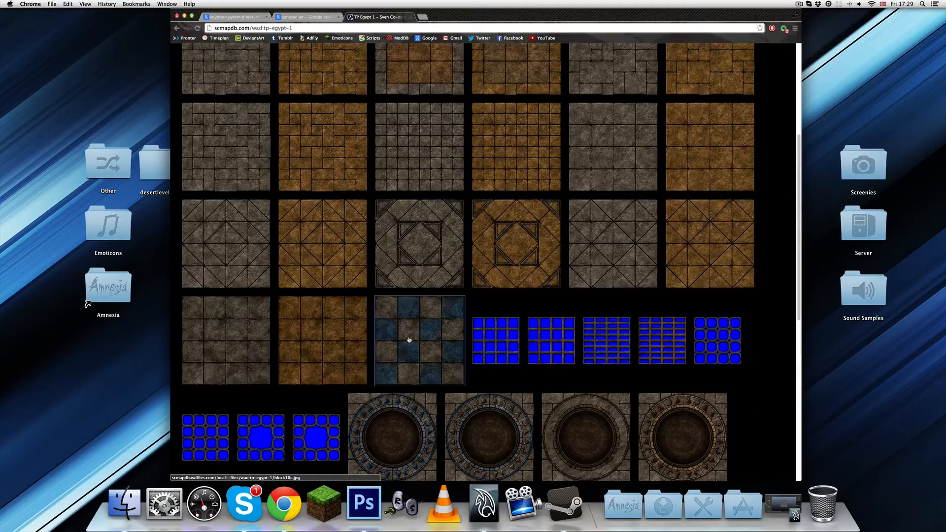
pyautogui.scroll(3, 416, 346)
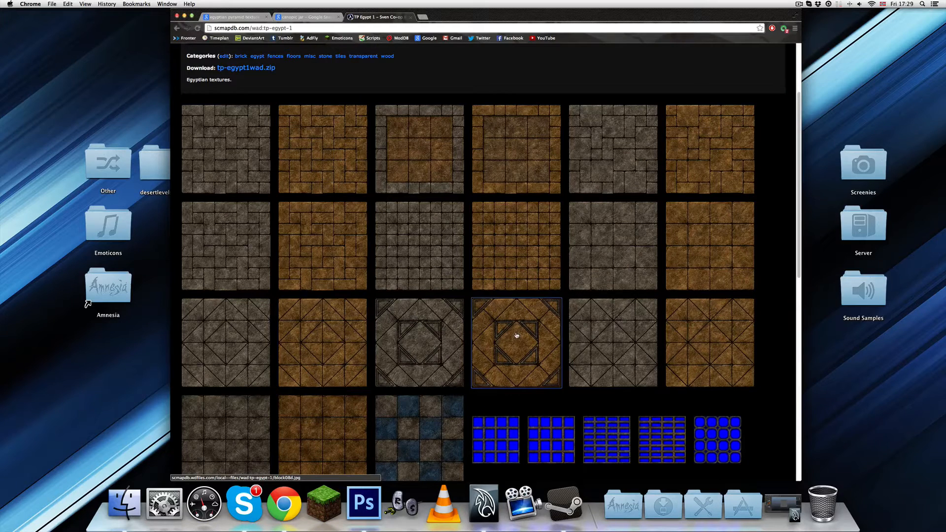
# Step: Open the brown block08d.jpg tile with the framed diamond pattern at full size and save it to the desktop
pyautogui.click(517, 336)
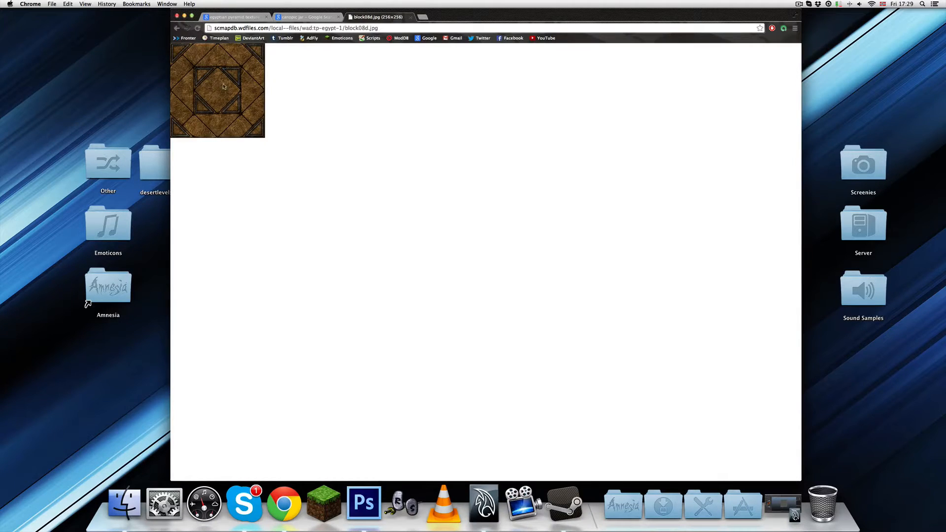
pyautogui.moveTo(229, 84); pyautogui.dragTo(160, 225)
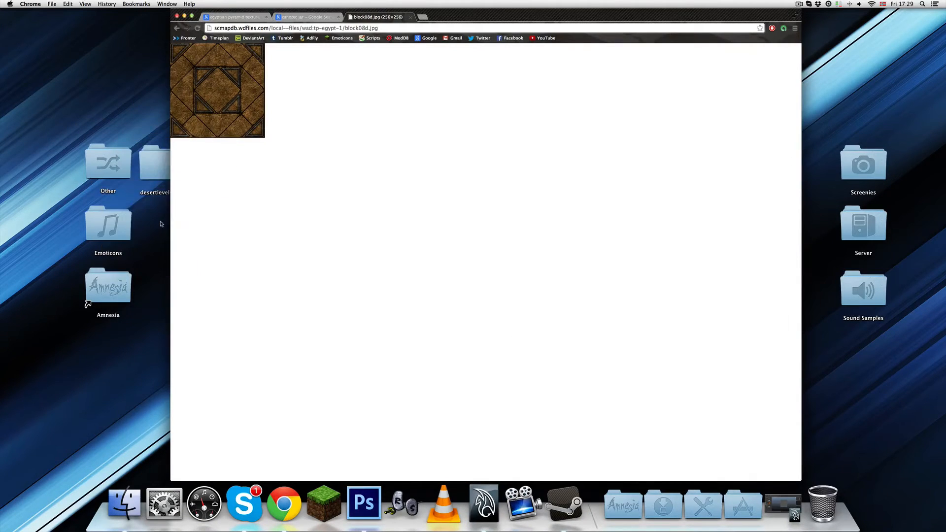
pyautogui.click(148, 96)
pyautogui.click(136, 116)
pyautogui.click(175, 104)
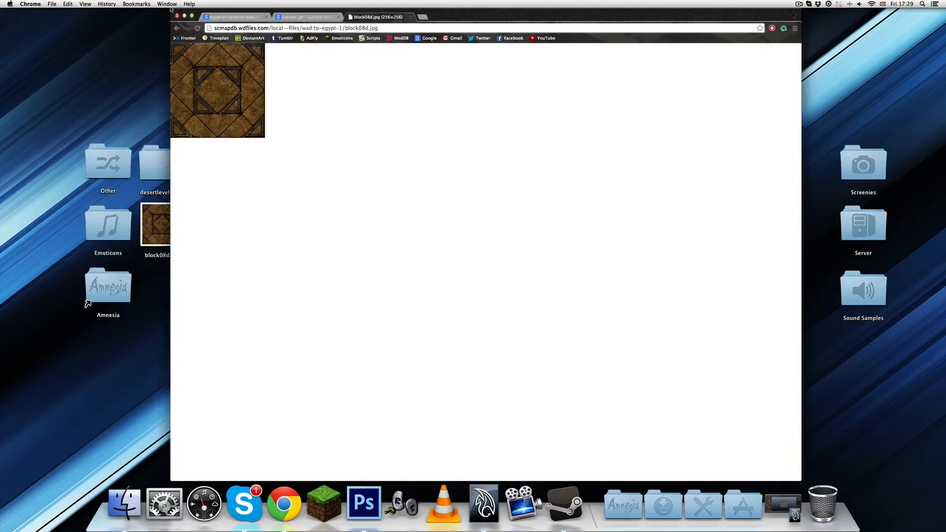
# Step: Return to the TP Egypt 1 texture pack page and look over the site's Community and Map DB Network entries
pyautogui.click(176, 28)
pyautogui.scroll(5, 263, 207)
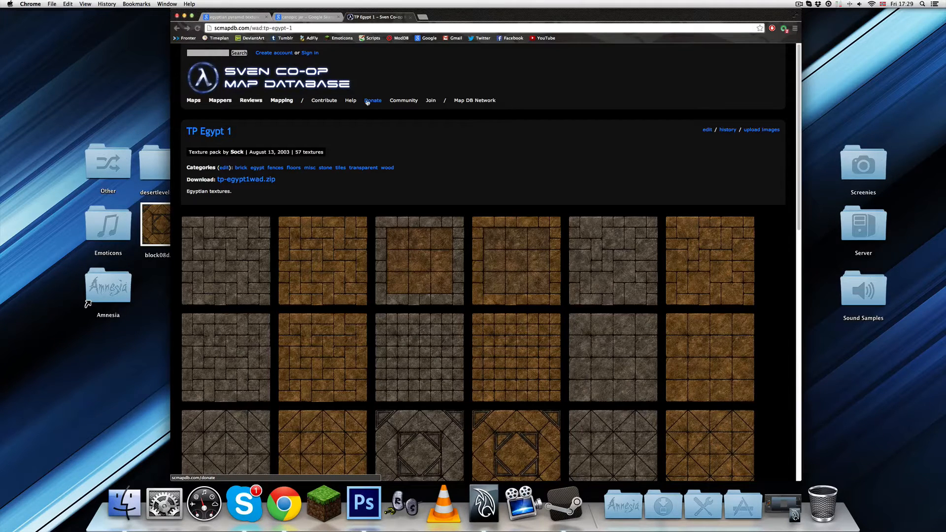
pyautogui.moveTo(464, 101)
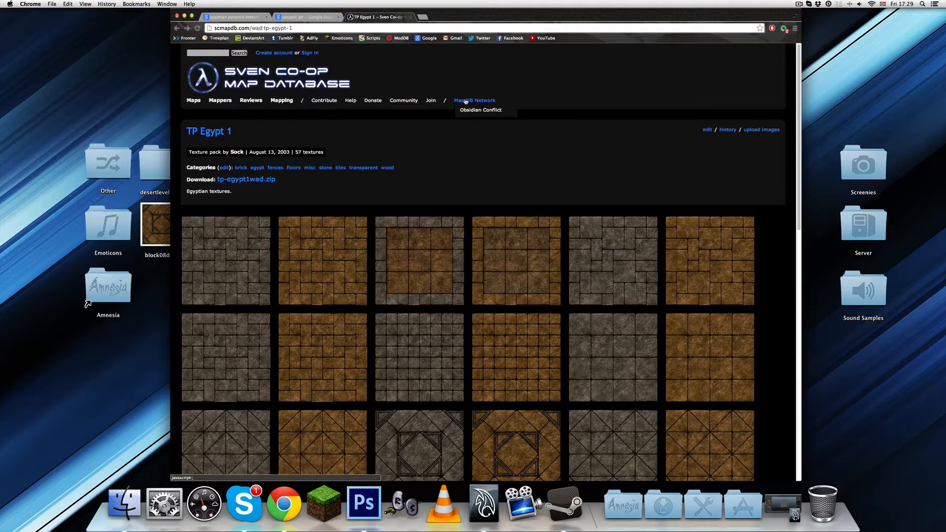
pyautogui.moveTo(403, 102)
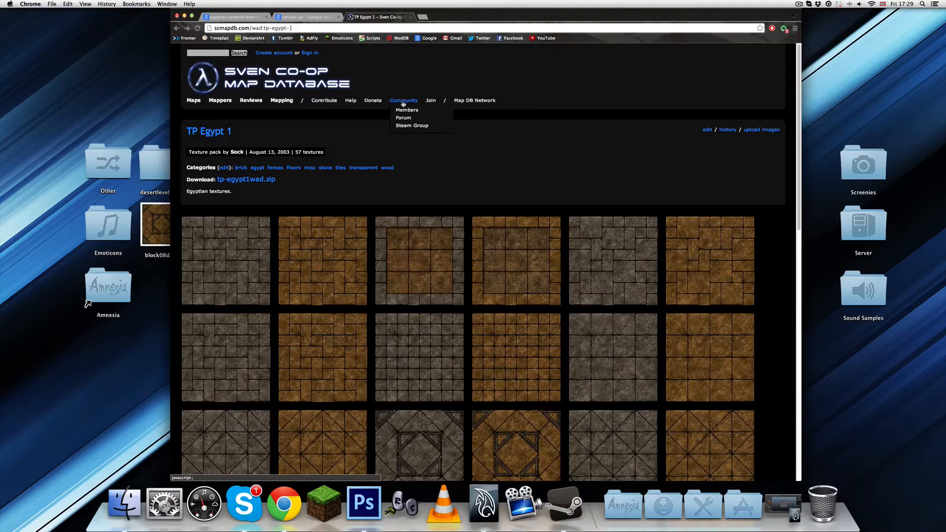
pyautogui.moveTo(272, 104)
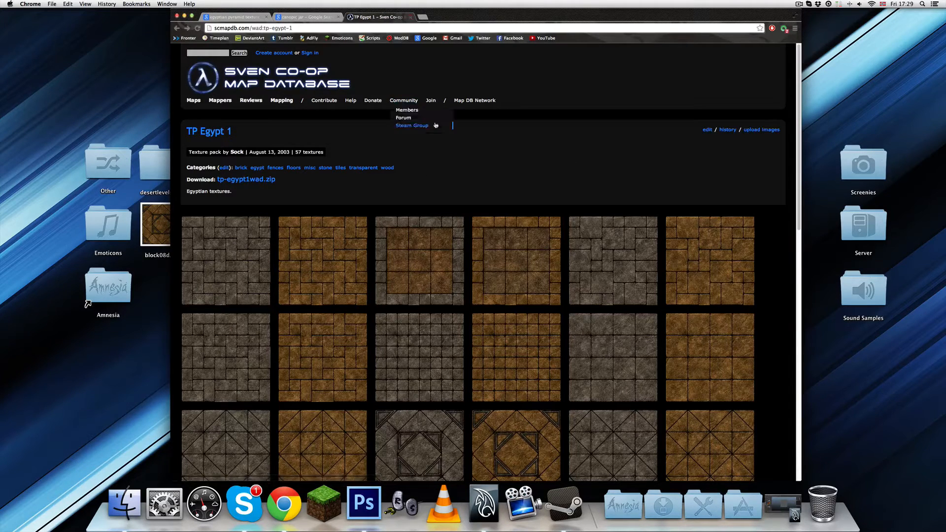
# Step: Minimise the browser, close the Skype window and briefly preview block08d.jpg on the desktop
pyautogui.doubleClick(445, 19)
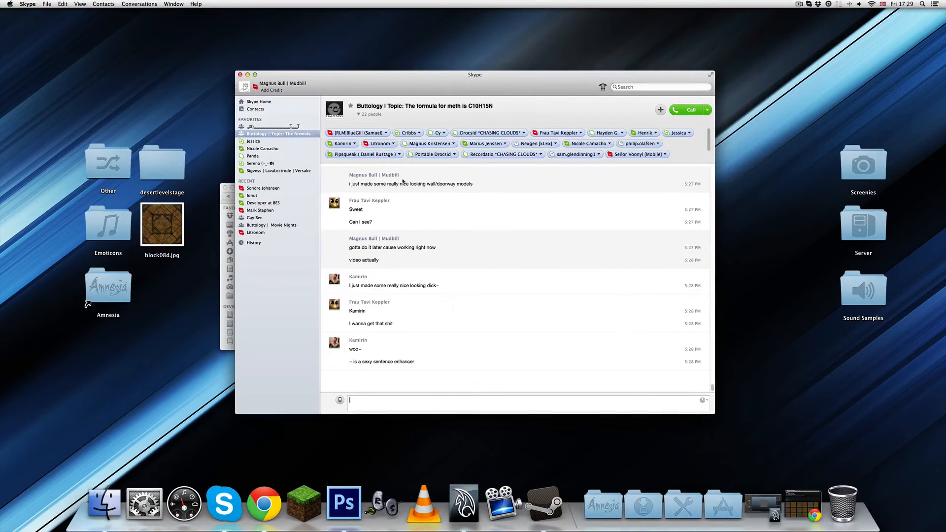
pyautogui.click(241, 75)
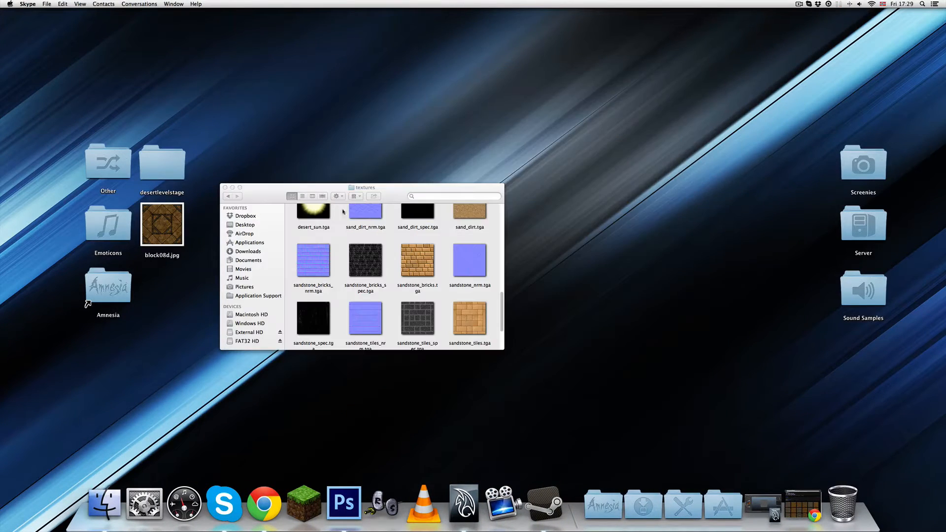
pyautogui.click(346, 232)
pyautogui.click(191, 225)
pyautogui.click(177, 223)
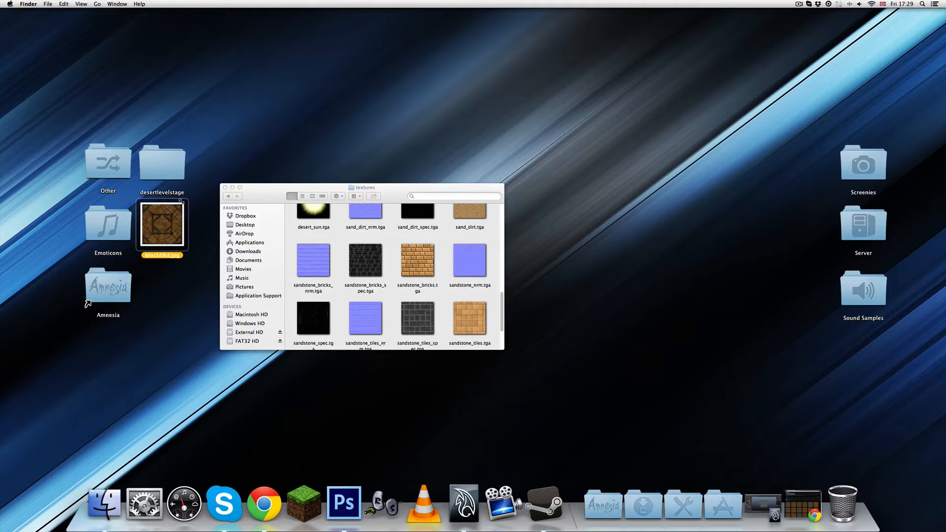
pyautogui.press('space')
pyautogui.press('space')
pyautogui.click(200, 192)
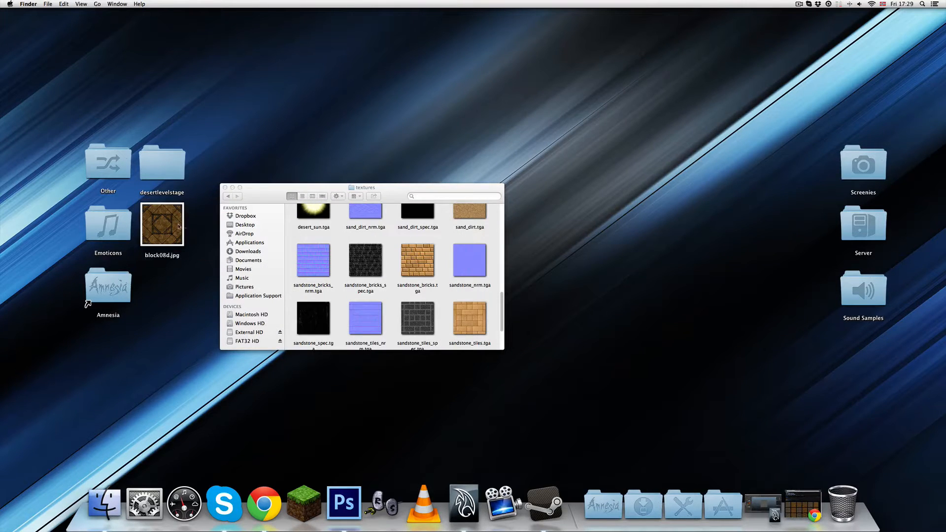
# Step: Open block08d.jpg in Photoshop, add a new alpha channel and invert it to solid white
pyautogui.moveTo(179, 226); pyautogui.dragTo(344, 503)
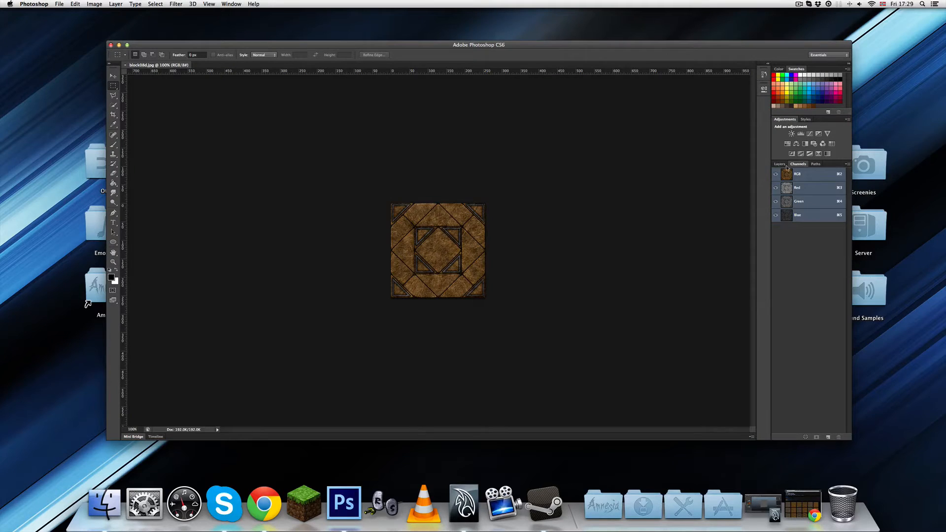
pyautogui.click(816, 164)
pyautogui.click(799, 164)
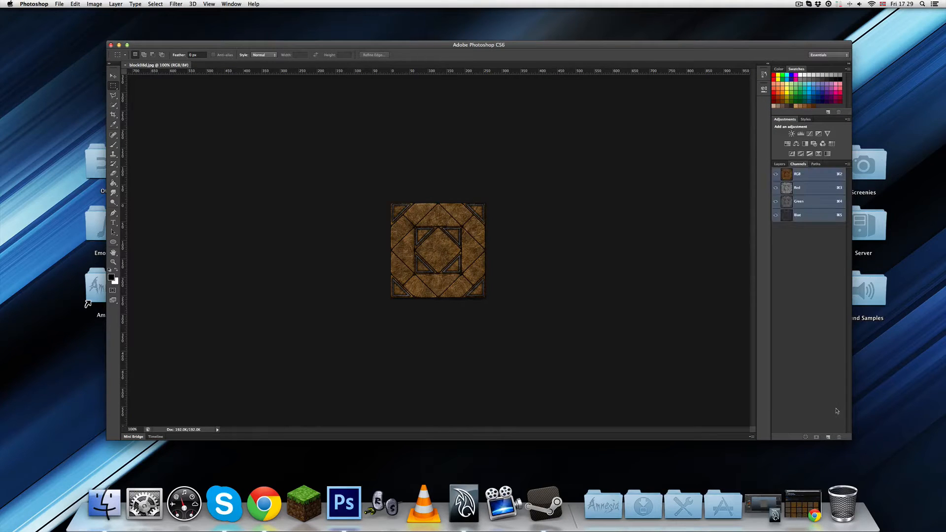
pyautogui.click(829, 437)
pyautogui.press('super+i')
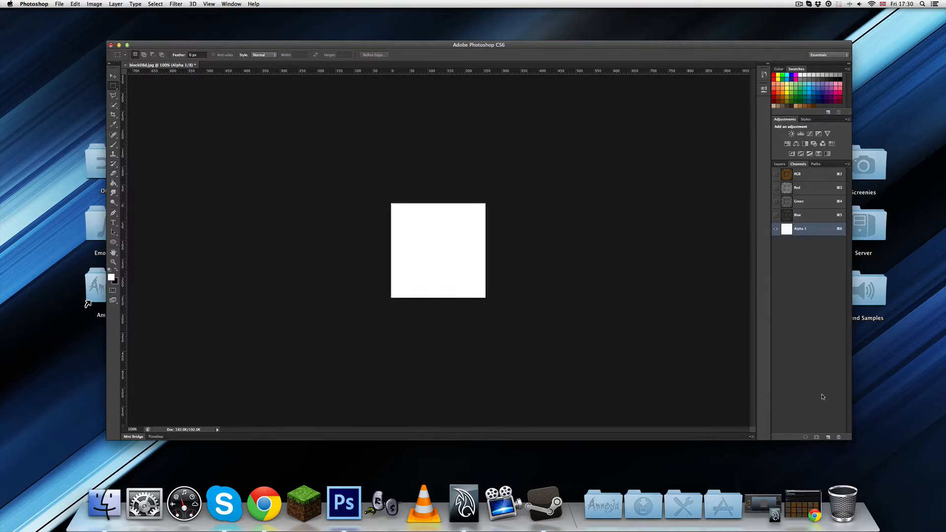
# Step: Save the texture to the desktop as the Targa file block08d.tga with alpha channels included, then minimise Photoshop
pyautogui.press('super+shift+s')
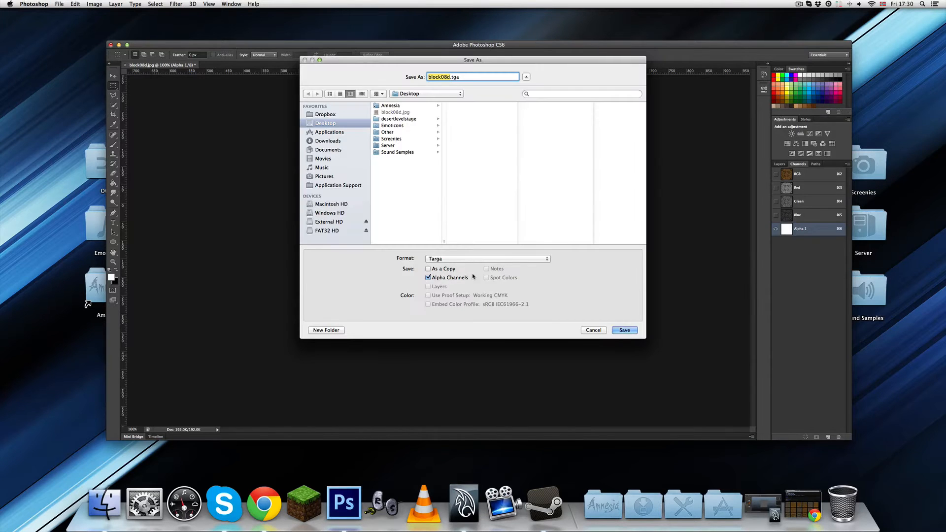
pyautogui.click(624, 330)
pyautogui.click(486, 163)
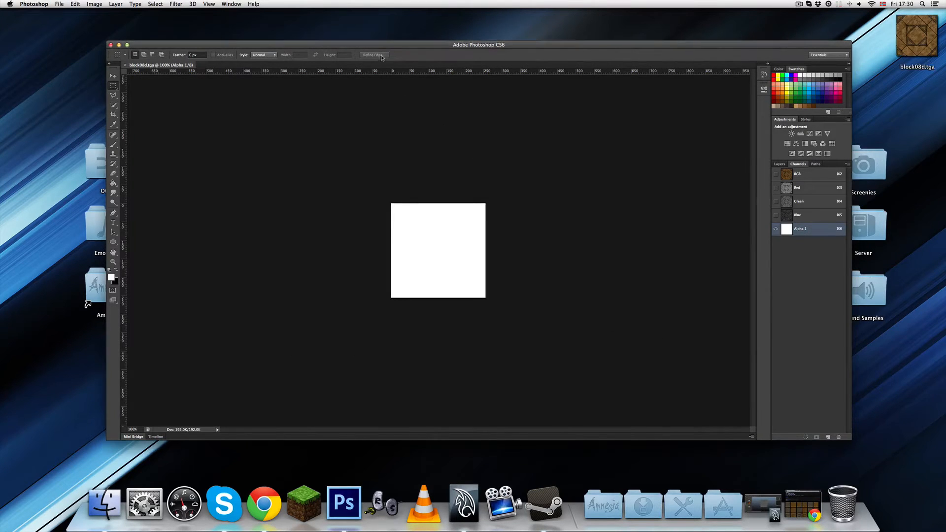
pyautogui.press('super+m')
pyautogui.click(591, 210)
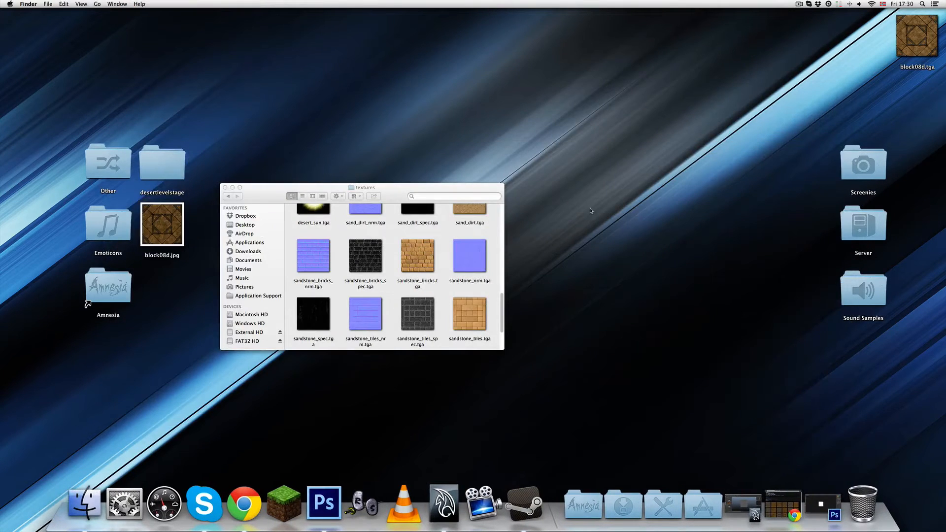
# Step: Place block08d.tga beside the desktop's Screenies folder and shift the textures folder window closer to block08d.jpg
pyautogui.moveTo(899, 60); pyautogui.dragTo(738, 186)
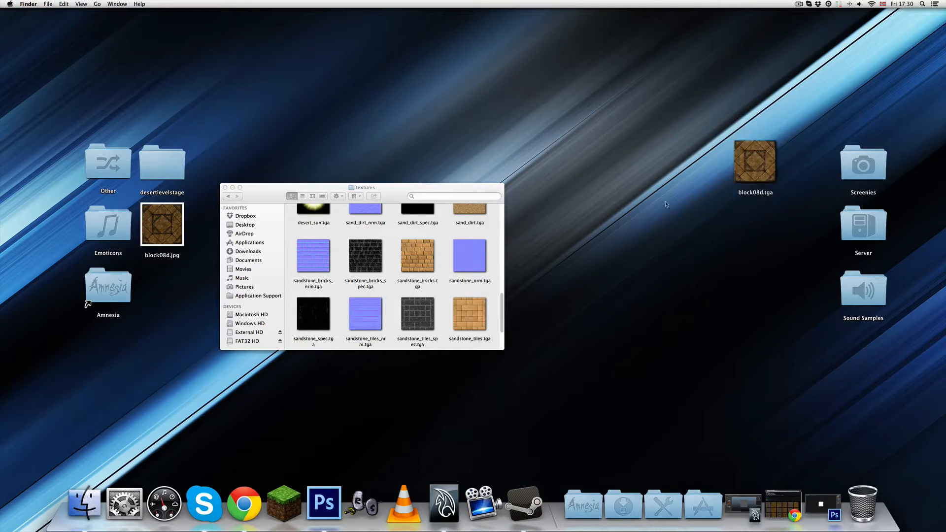
pyautogui.click(462, 187)
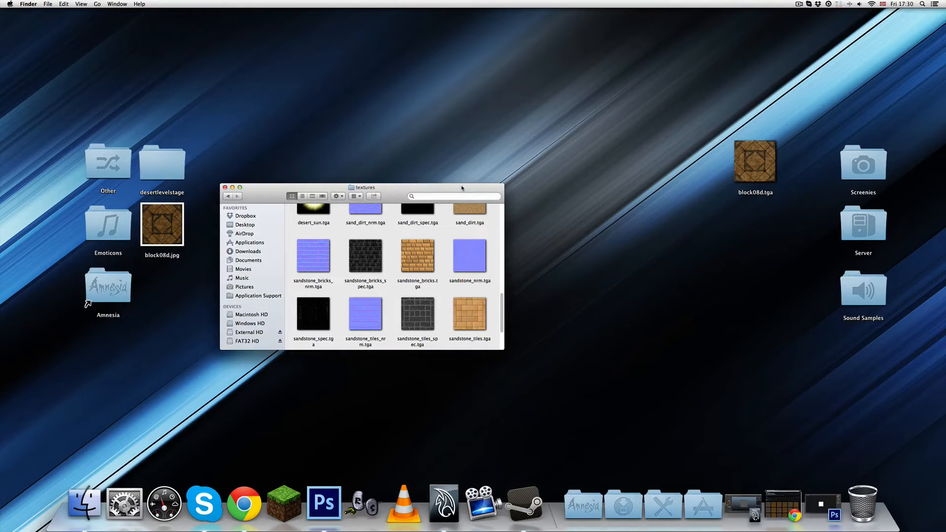
pyautogui.moveTo(462, 191); pyautogui.dragTo(437, 148)
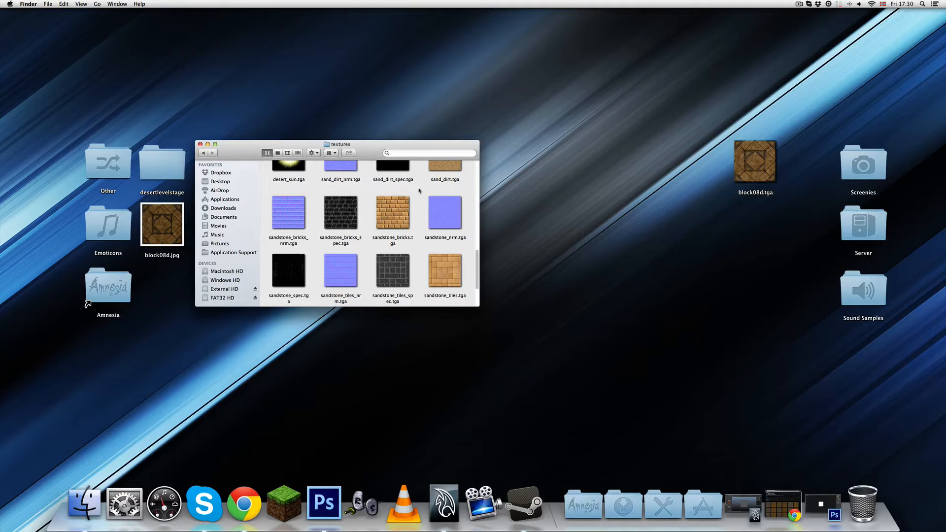
# Step: Create a desktop folder named door and move block08d.tga into it
pyautogui.scroll(-3, 423, 206)
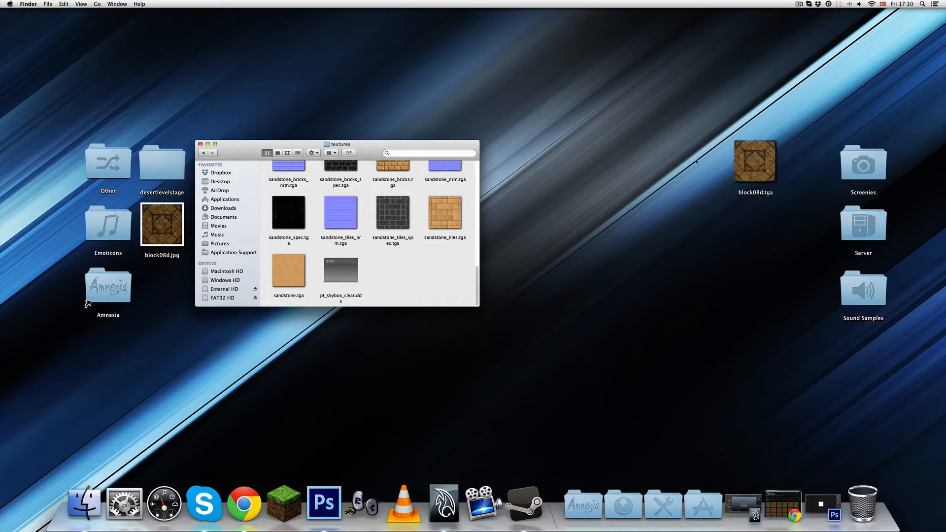
pyautogui.rightClick(629, 194)
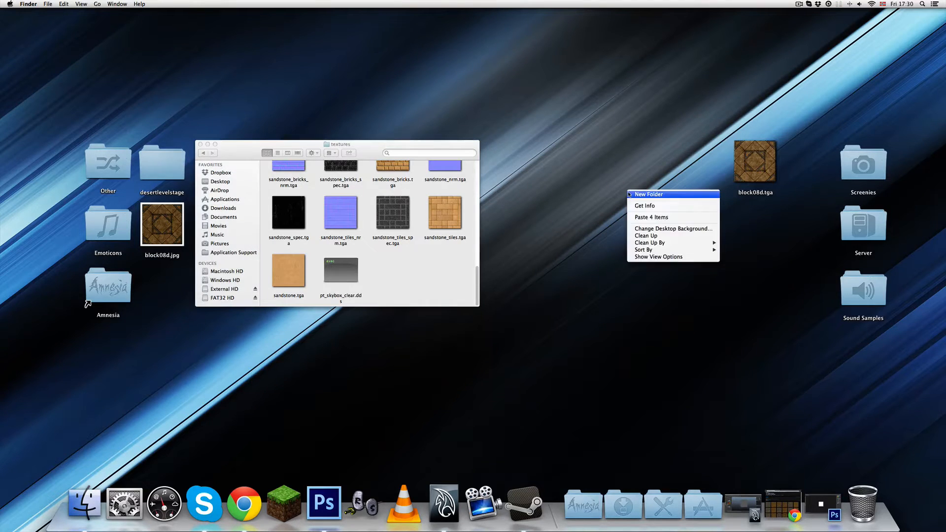
pyautogui.click(629, 194)
pyautogui.write('door')
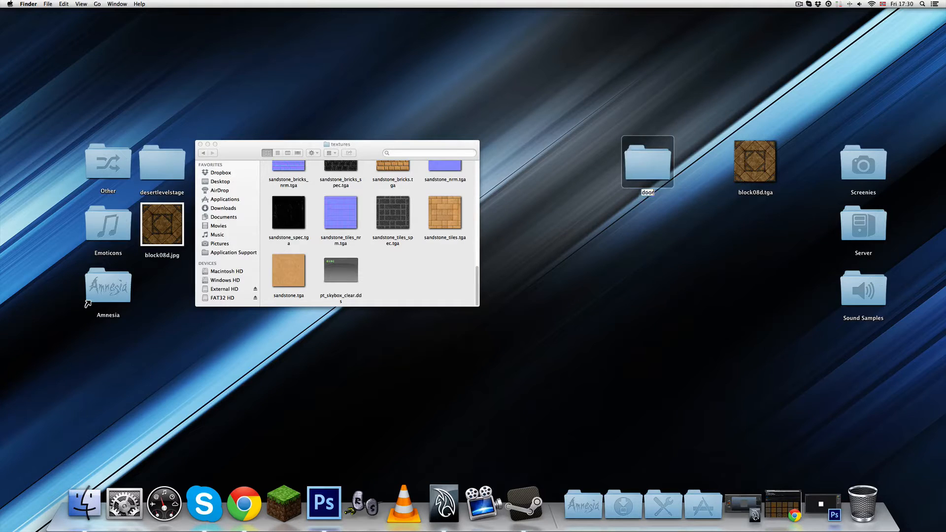
pyautogui.moveTo(757, 167); pyautogui.dragTo(654, 168)
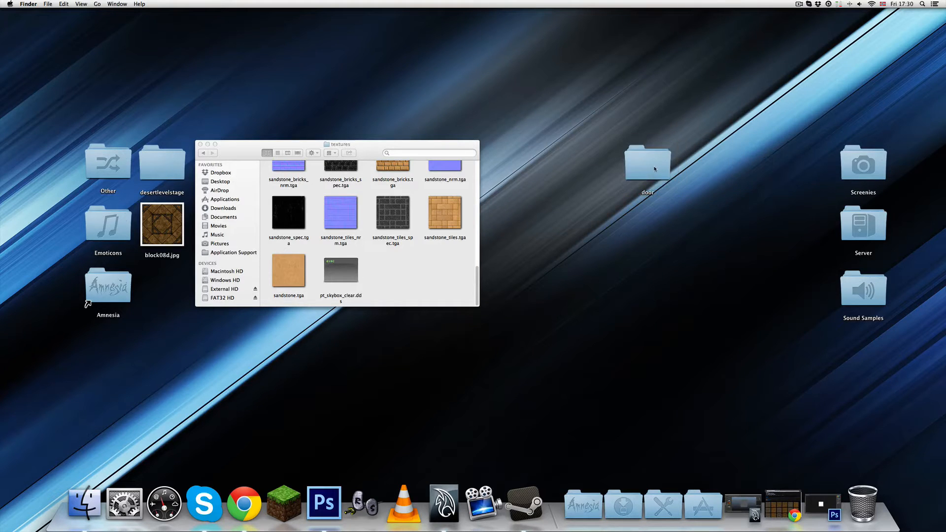
# Step: Check the contents of the door folder, close its window and switch back to Maya
pyautogui.doubleClick(653, 167)
pyautogui.click(522, 243)
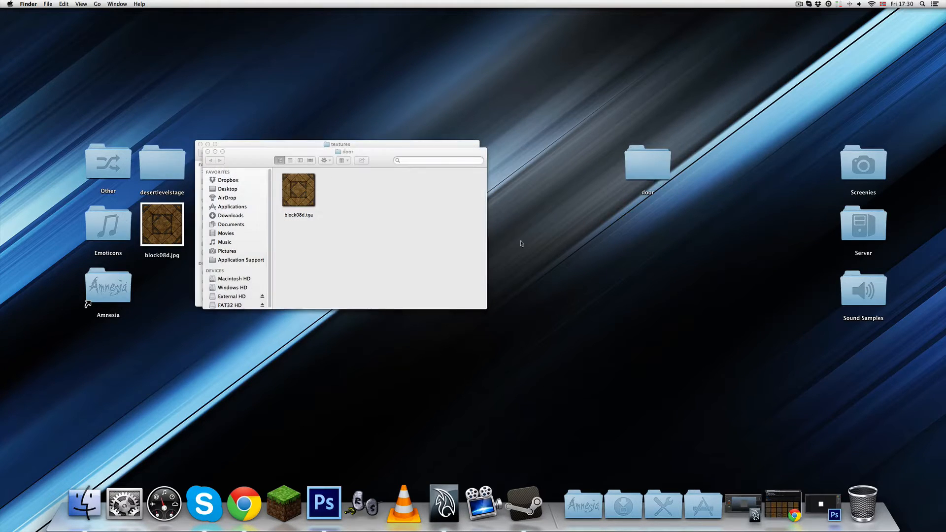
pyautogui.click(333, 223)
pyautogui.click(208, 151)
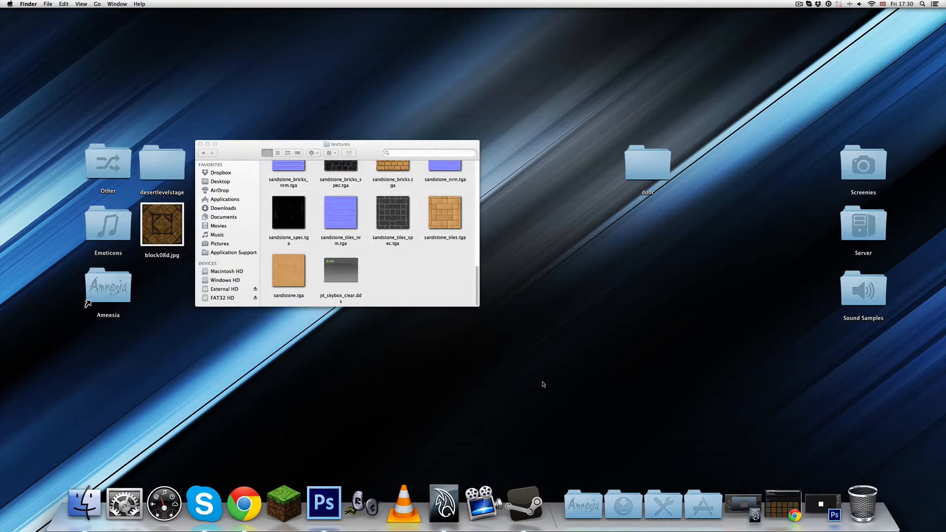
pyautogui.click(444, 504)
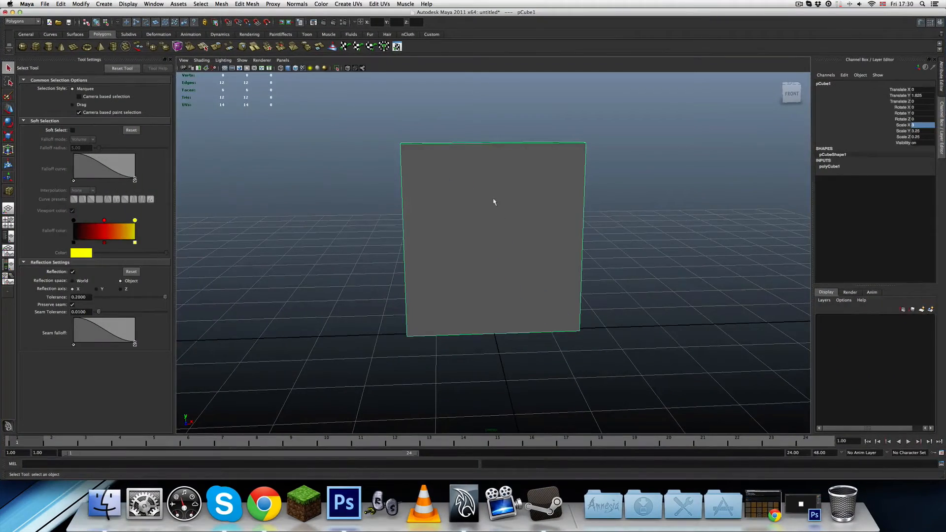
# Step: Try resizing the door slab's width along the X axis with the Scale tool and undo the scaling
pyautogui.moveTo(501, 199)
pyautogui.keyDown('alt'); pyautogui.mouseDown()
pyautogui.moveTo(497, 207)
pyautogui.moveTo(534, 207)
pyautogui.moveTo(542, 190)
pyautogui.moveTo(492, 202)
pyautogui.mouseUp(); pyautogui.keyUp('alt')
pyautogui.scroll(-3, 494, 196)
pyautogui.press('e')
pyautogui.press('r')
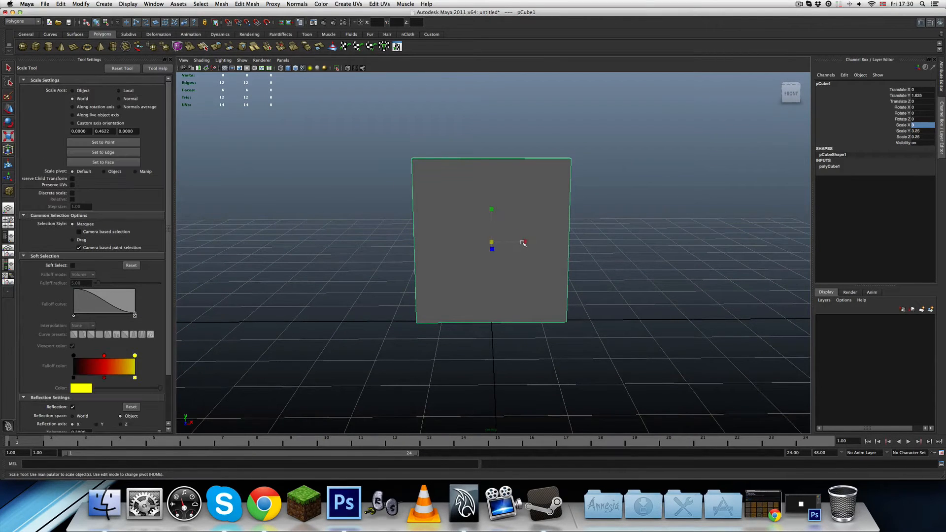
pyautogui.moveTo(525, 243); pyautogui.dragTo(523, 243)
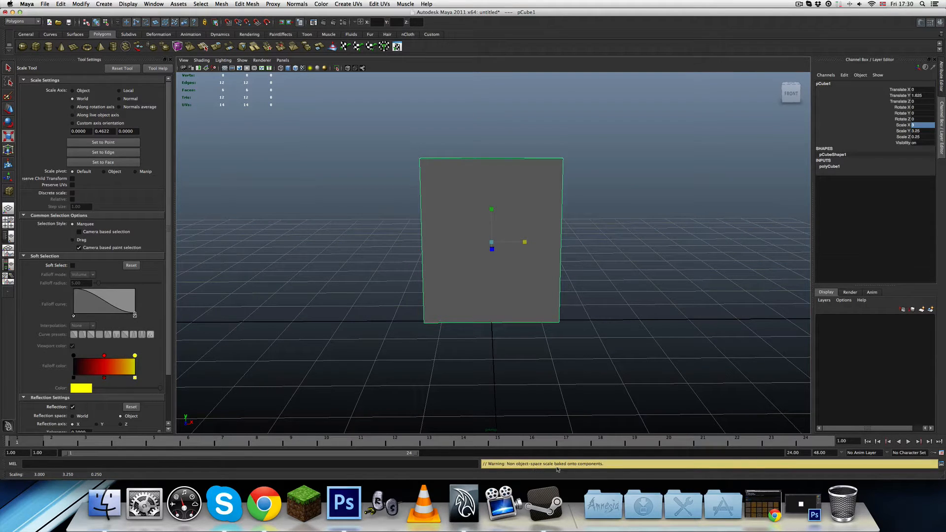
pyautogui.moveTo(505, 300)
pyautogui.keyDown('alt'); pyautogui.mouseDown()
pyautogui.moveTo(488, 312)
pyautogui.moveTo(508, 301)
pyautogui.mouseUp(); pyautogui.keyUp('alt')
pyautogui.moveTo(516, 256); pyautogui.dragTo(652, 255)
pyautogui.hotkey('ctrl', 'z')
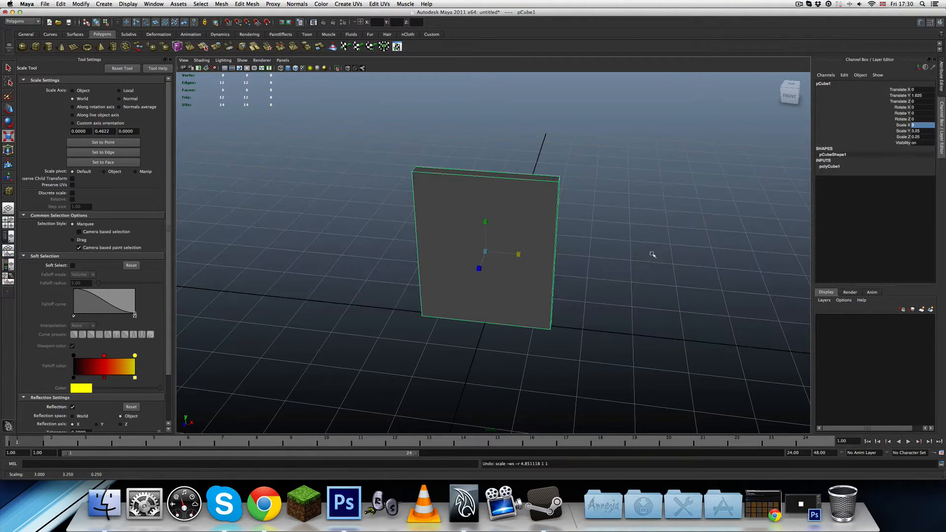
# Step: Try a Scale X of 4 on the door slab, restore it to 3 and view the slab from the front
pyautogui.click(924, 126)
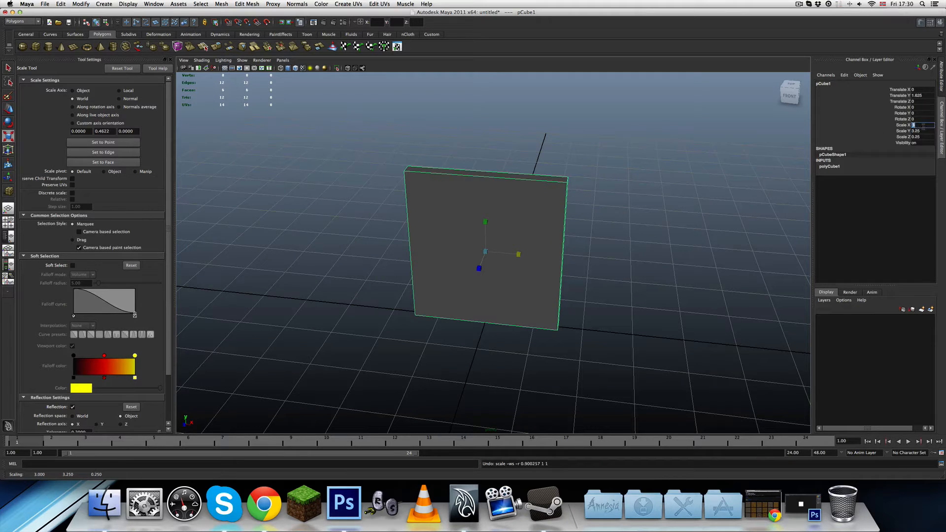
pyautogui.write('4')
pyautogui.press('Return')
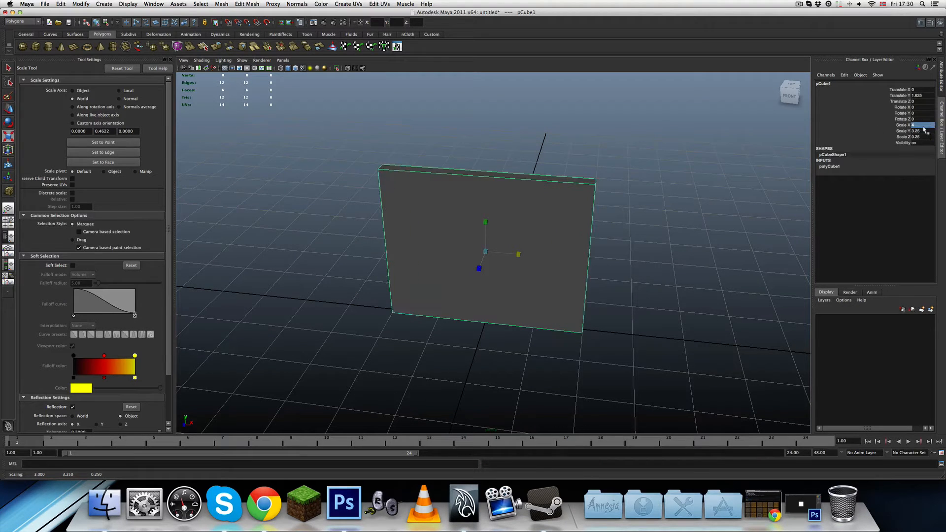
pyautogui.click(924, 125)
pyautogui.write('3')
pyautogui.press('Return')
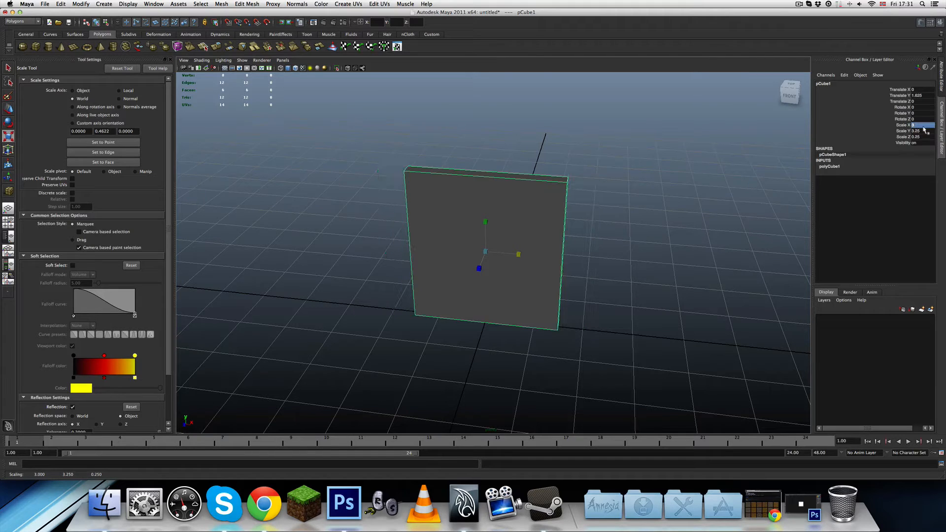
pyautogui.keyDown('alt'); pyautogui.moveTo(703, 179); pyautogui.dragTo(592, 193); pyautogui.keyUp('alt')
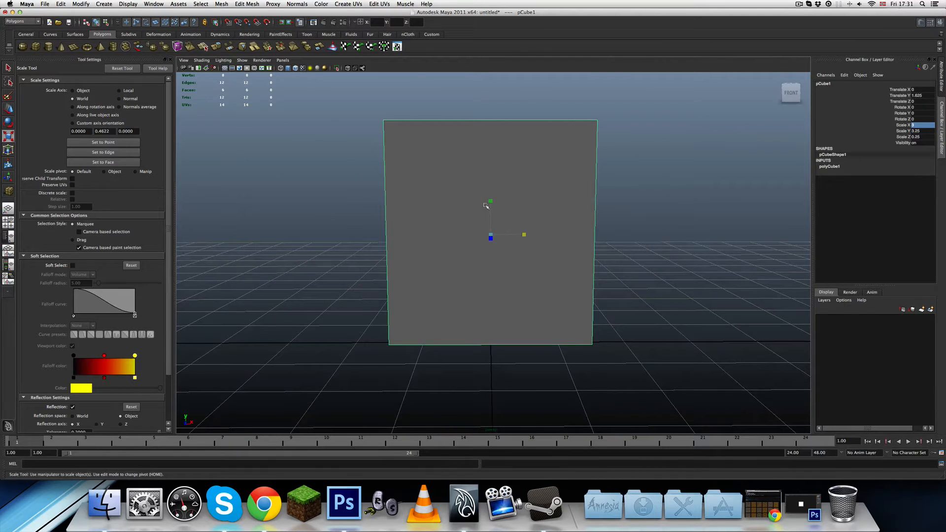
# Step: Set the cube's Scale X to 3.25
pyautogui.keyDown('alt'); pyautogui.moveTo(515, 233); pyautogui.dragTo(524, 242); pyautogui.keyUp('alt')
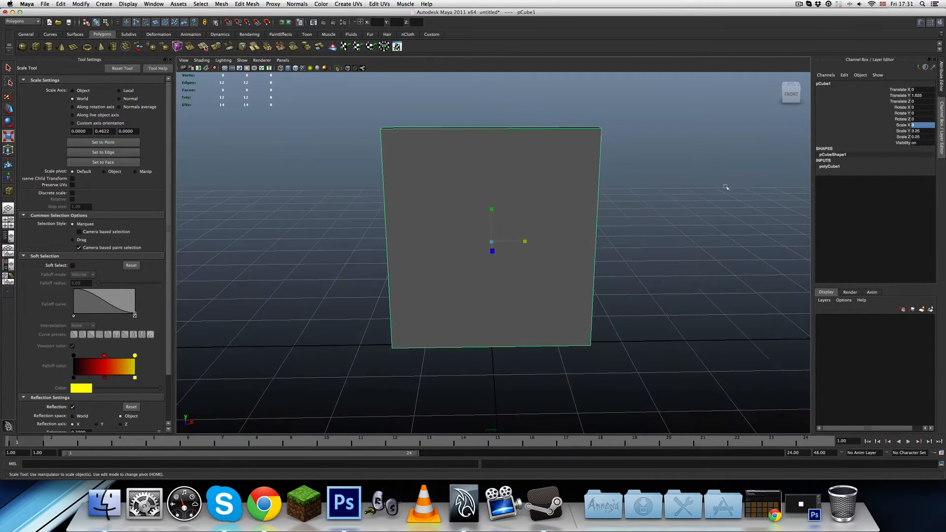
pyautogui.click(926, 125)
pyautogui.write('3.25')
pyautogui.press('Return')
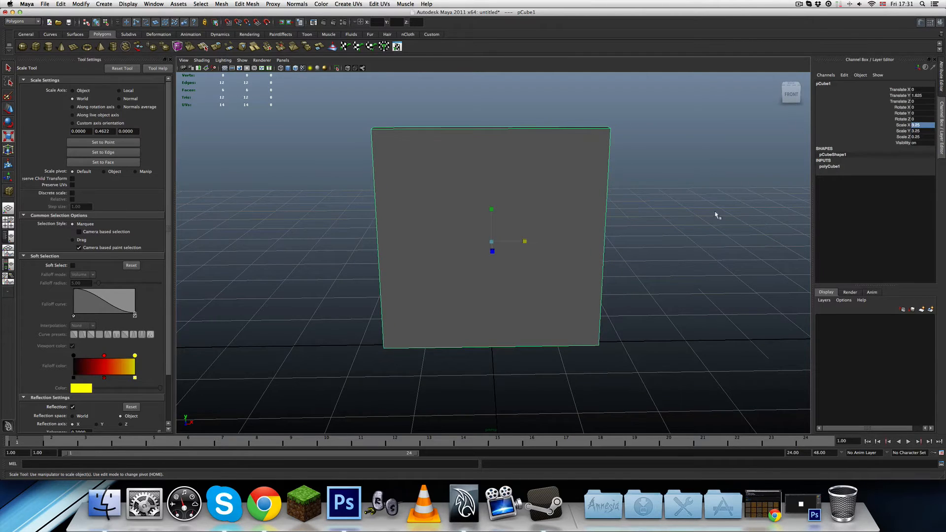
# Step: Bevel the edges of the cube with the default bevel settings
pyautogui.keyDown('alt'); pyautogui.moveTo(666, 274); pyautogui.dragTo(407, 325); pyautogui.keyUp('alt')
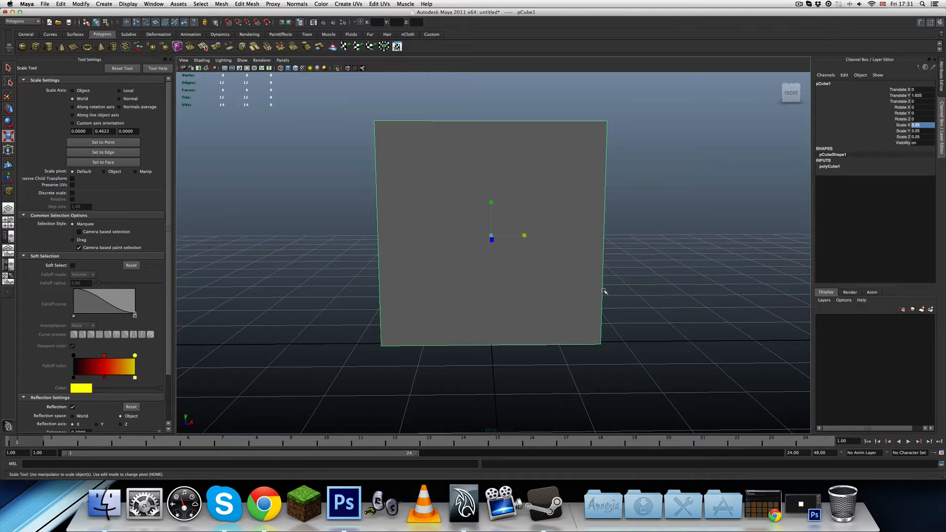
pyautogui.click(247, 4)
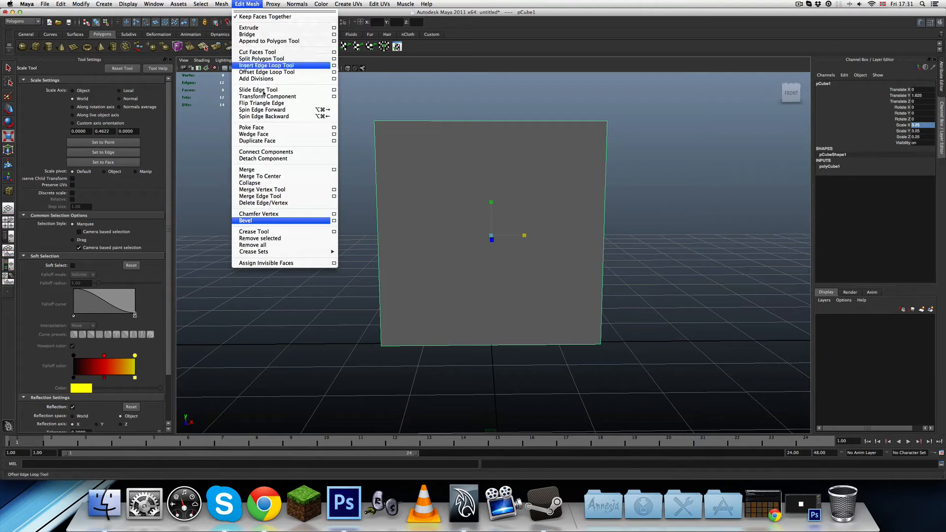
pyautogui.click(264, 223)
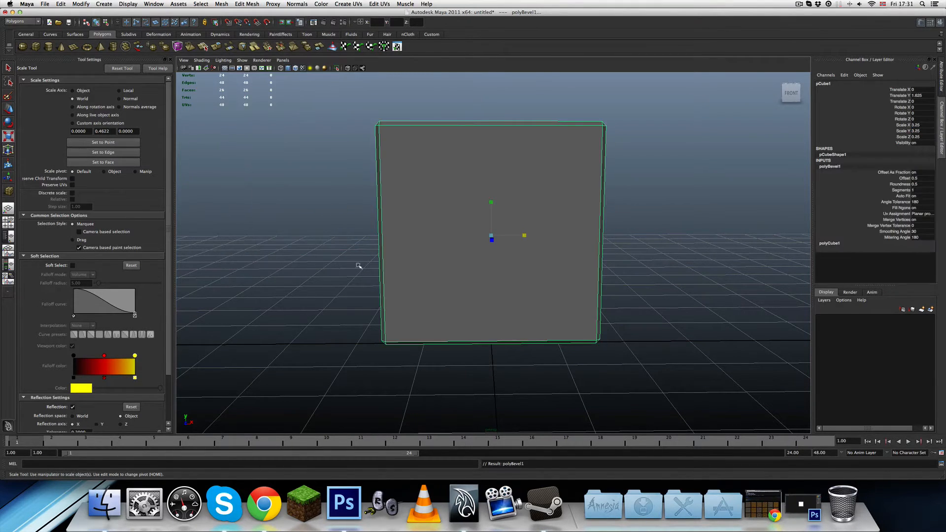
# Step: Set the bevelled cube's Scale X to 3
pyautogui.keyDown('alt'); pyautogui.moveTo(387, 251); pyautogui.dragTo(420, 246); pyautogui.keyUp('alt')
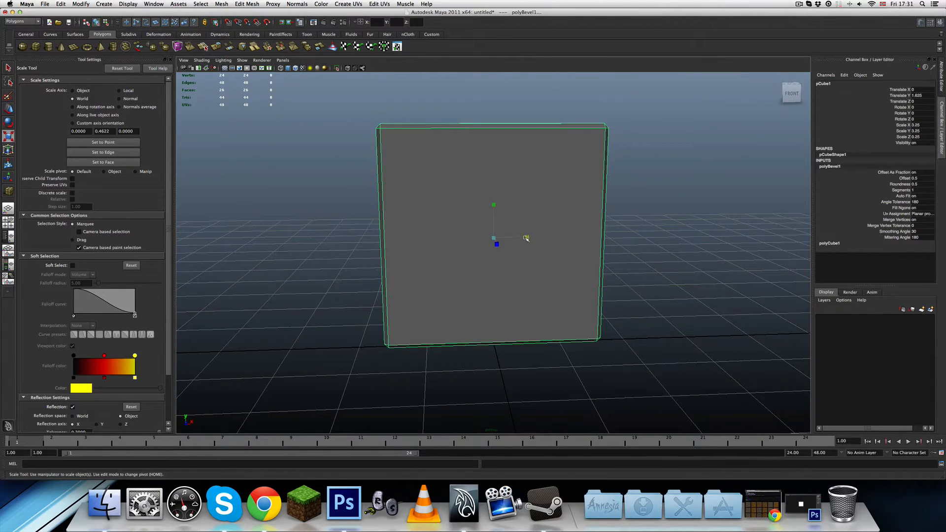
pyautogui.moveTo(526, 239); pyautogui.dragTo(521, 239)
pyautogui.hotkey('ctrl', 'z')
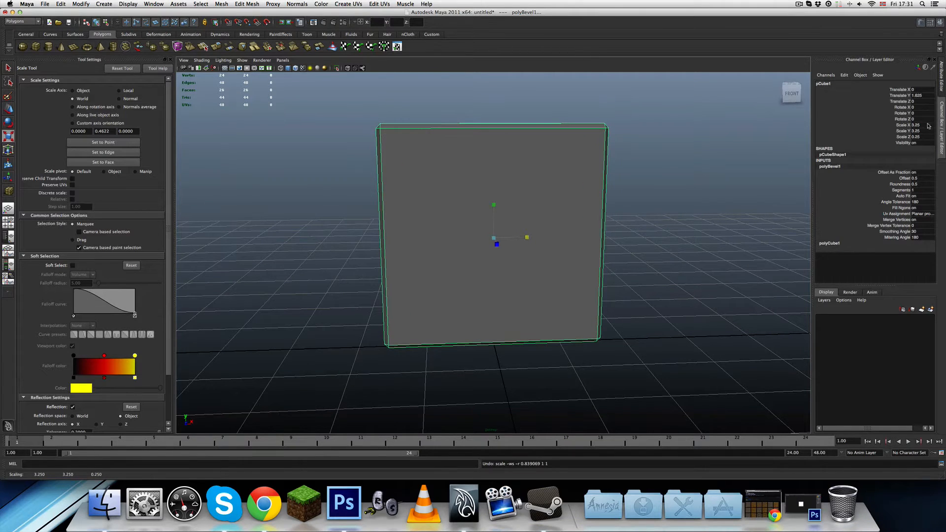
pyautogui.click(928, 126)
pyautogui.click(927, 126)
pyautogui.press('BackSpace')
pyautogui.press('Return')
pyautogui.moveTo(594, 305)
pyautogui.keyDown('alt'); pyautogui.mouseDown()
pyautogui.moveTo(592, 297)
pyautogui.moveTo(694, 303)
pyautogui.moveTo(587, 308)
pyautogui.mouseUp(); pyautogui.keyUp('alt')
pyautogui.press('w')
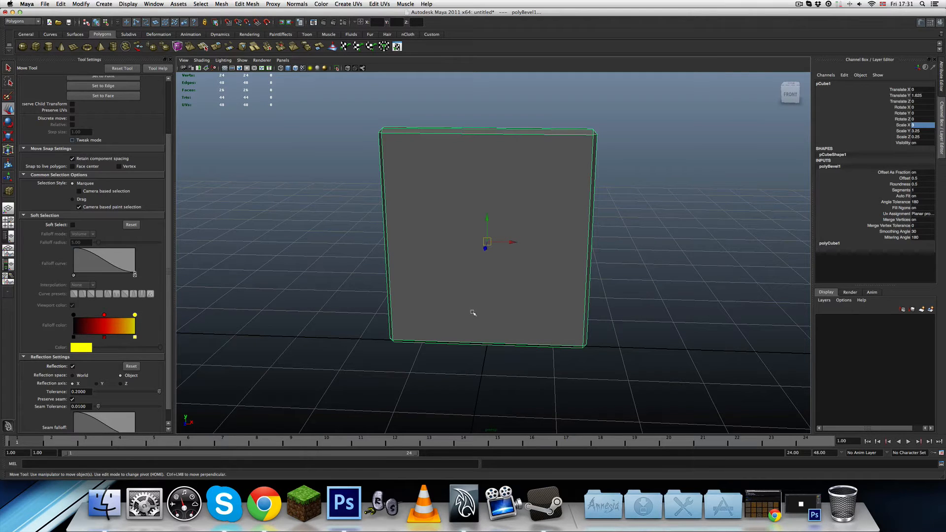
# Step: Check the bevelled slab unselected, reselect it and switch to the front view
pyautogui.keyDown('alt'); pyautogui.moveTo(473, 313); pyautogui.dragTo(503, 315); pyautogui.keyUp('alt')
pyautogui.scroll(-5, 503, 315)
pyautogui.click(621, 264)
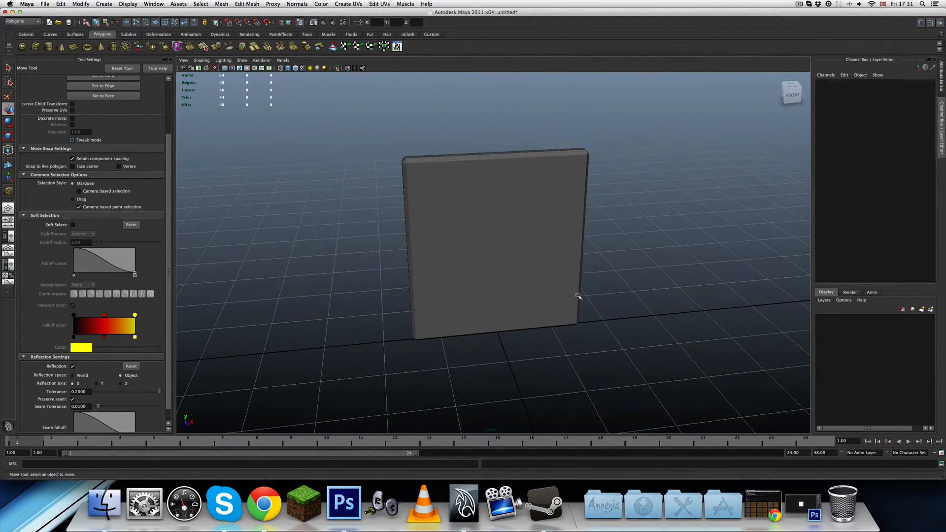
pyautogui.click(531, 257)
pyautogui.click(792, 95)
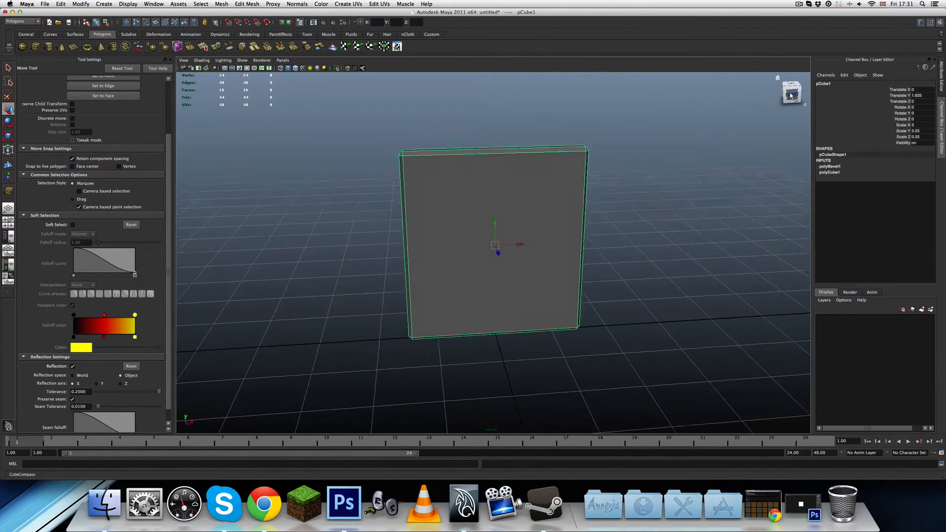
# Step: Connect a File texture to the Color attribute of the slab's lambert1 material
pyautogui.click(942, 79)
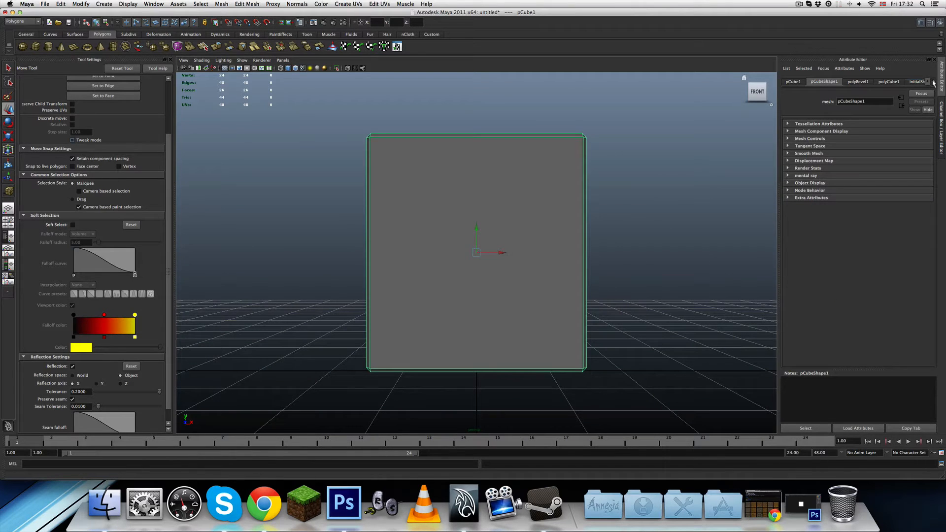
pyautogui.click(933, 82)
pyautogui.click(933, 82)
pyautogui.click(909, 82)
pyautogui.click(926, 169)
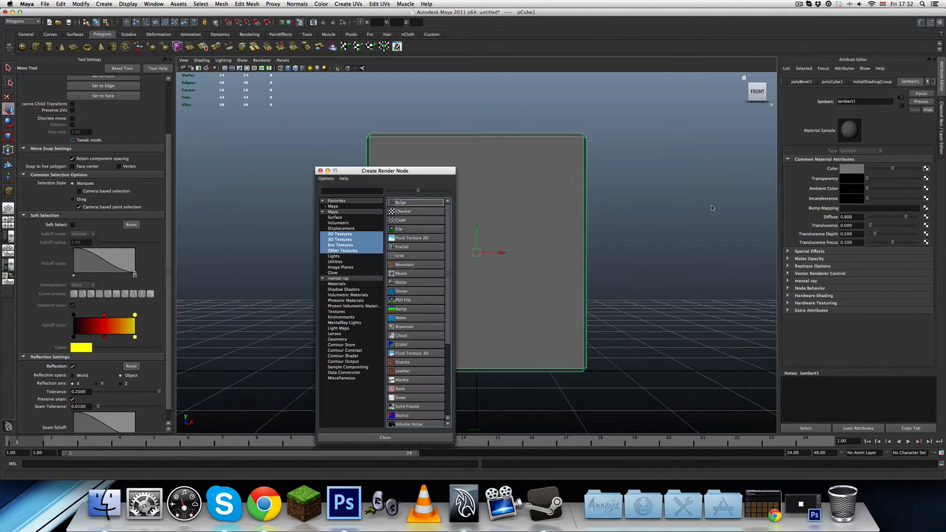
pyautogui.click(410, 224)
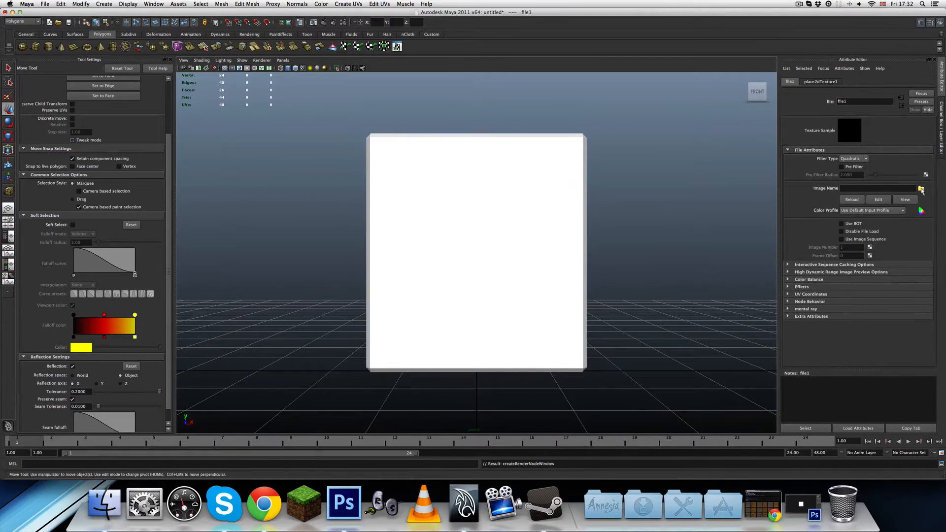
pyautogui.click(922, 189)
pyautogui.click(248, 135)
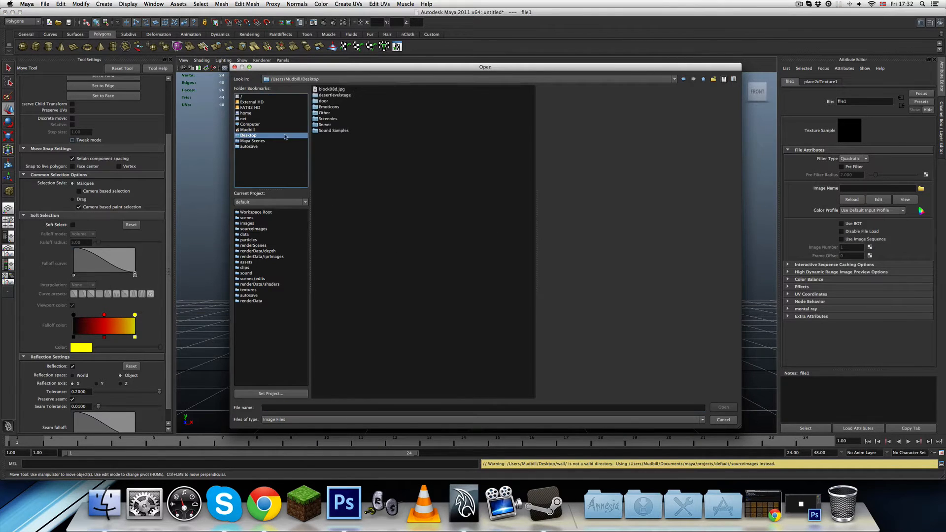
pyautogui.doubleClick(323, 101)
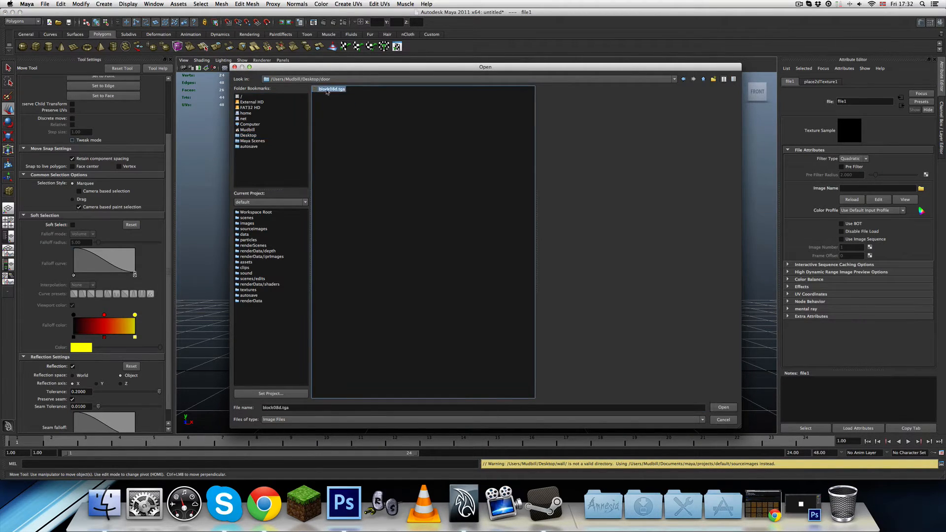
pyautogui.click(328, 89)
pyautogui.click(724, 420)
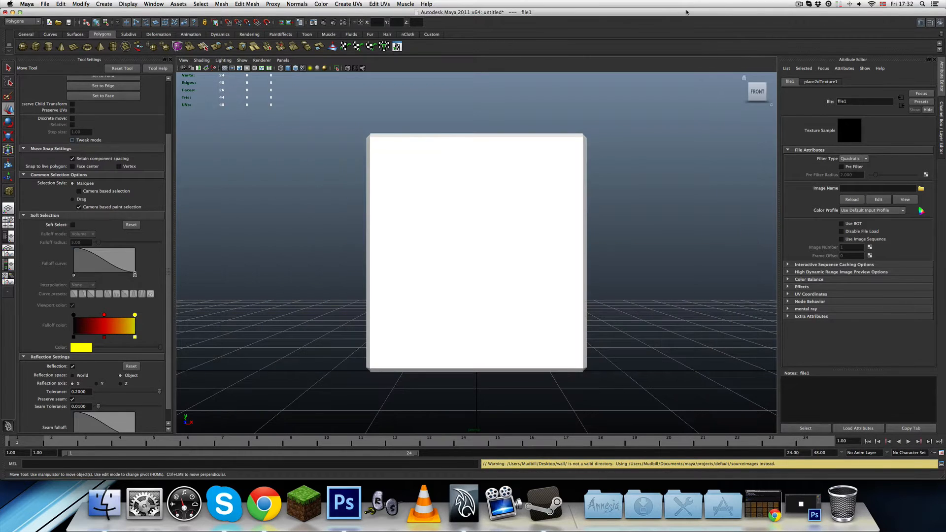
# Step: Switch to Finder, open the door folder on the desktop and select block08d.tga
pyautogui.press('super+m')
pyautogui.doubleClick(648, 165)
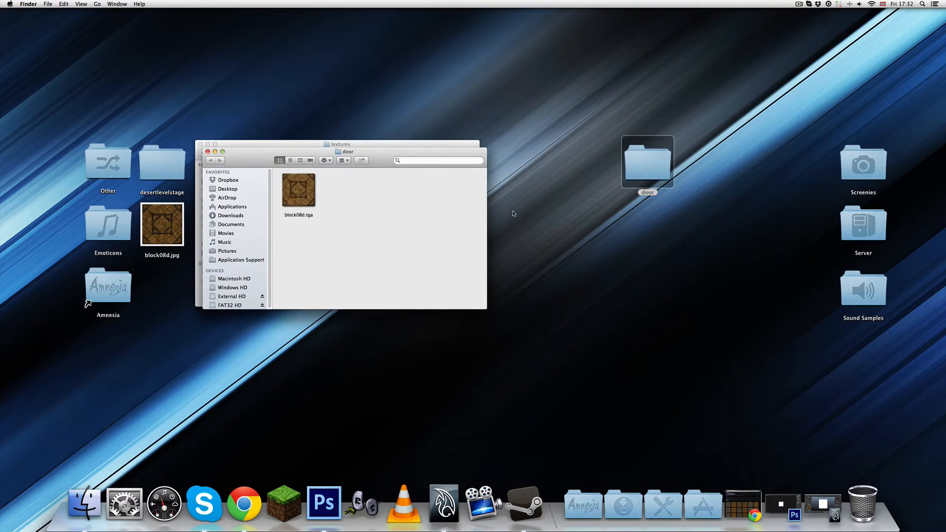
pyautogui.click(298, 190)
pyautogui.press('Return')
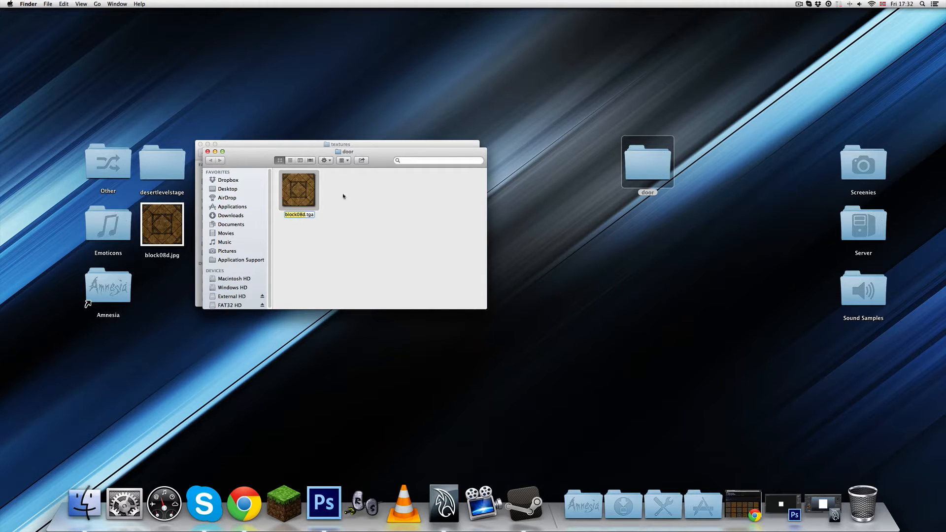
# Step: Browse Amnesia's static_objects custom folder and open its wall folder to check how existing files are named
pyautogui.moveTo(360, 152); pyautogui.dragTo(423, 275)
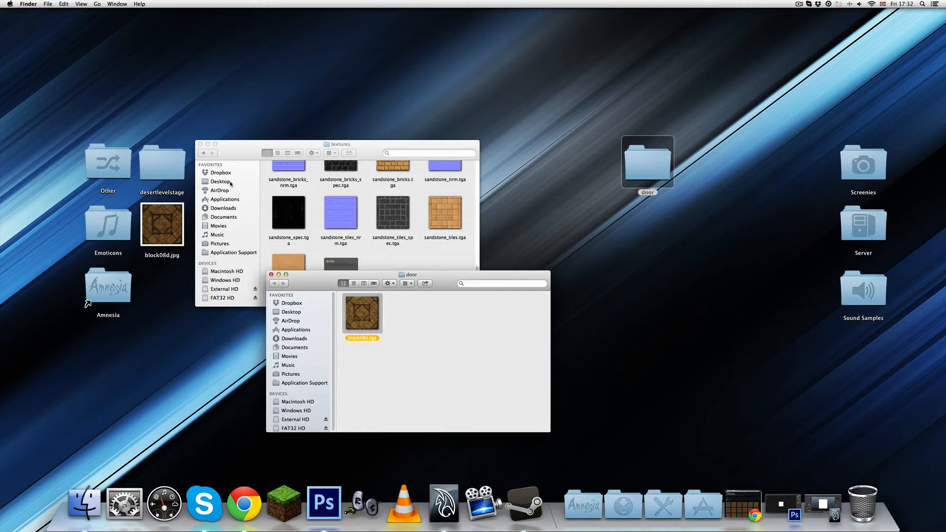
pyautogui.click(205, 155)
pyautogui.click(205, 154)
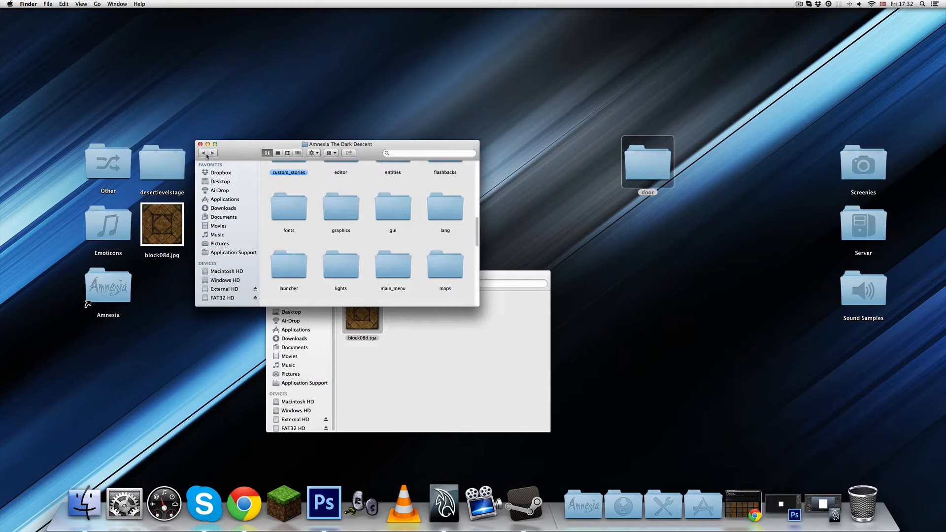
pyautogui.scroll(-5, 447, 168)
pyautogui.doubleClick(447, 167)
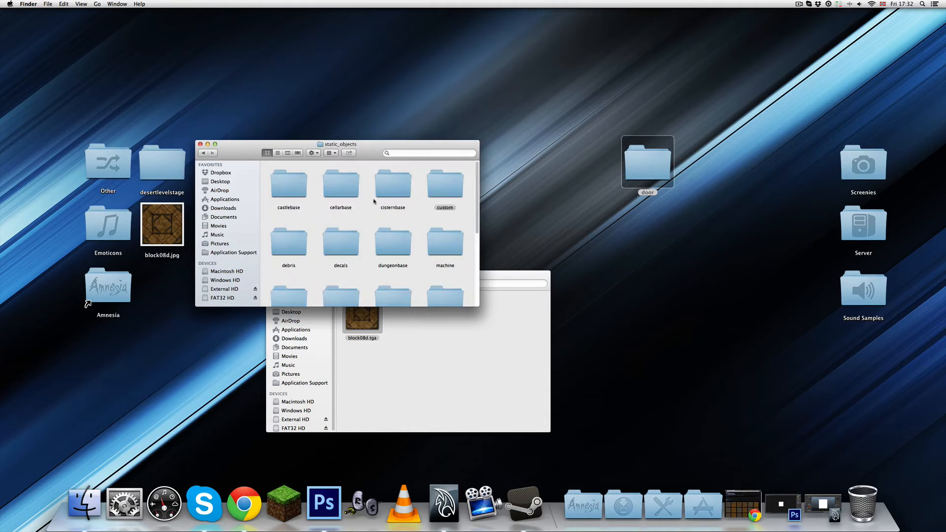
pyautogui.doubleClick(444, 191)
pyautogui.doubleClick(288, 237)
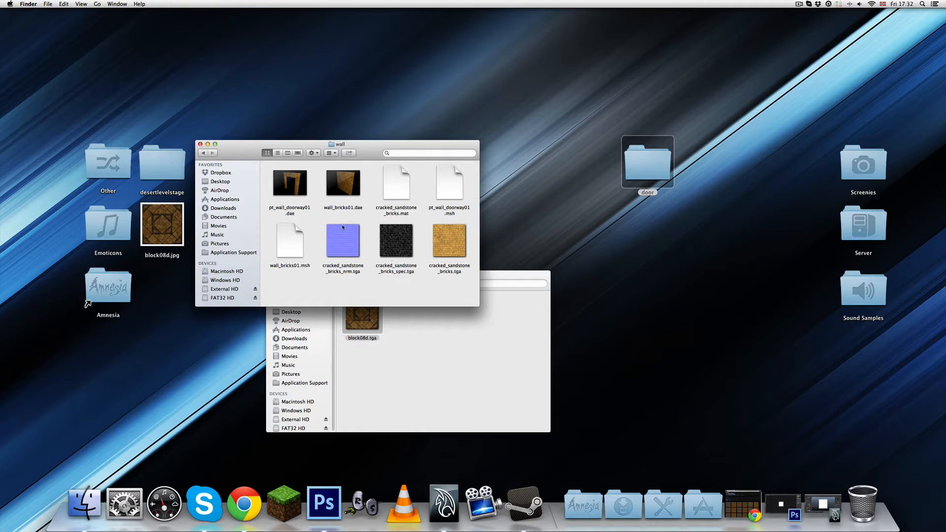
# Step: Rename the texture file block08d.tga to pt_door_texture.tga and close the door folder
pyautogui.click(405, 343)
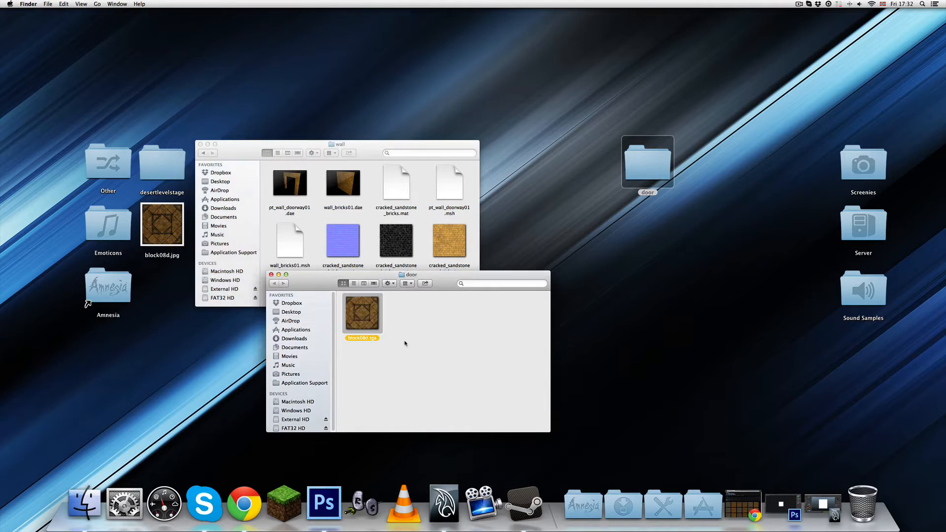
pyautogui.press('Return')
pyautogui.write('pt_')
pyautogui.write('door_texture')
pyautogui.press('Return')
pyautogui.click(341, 299)
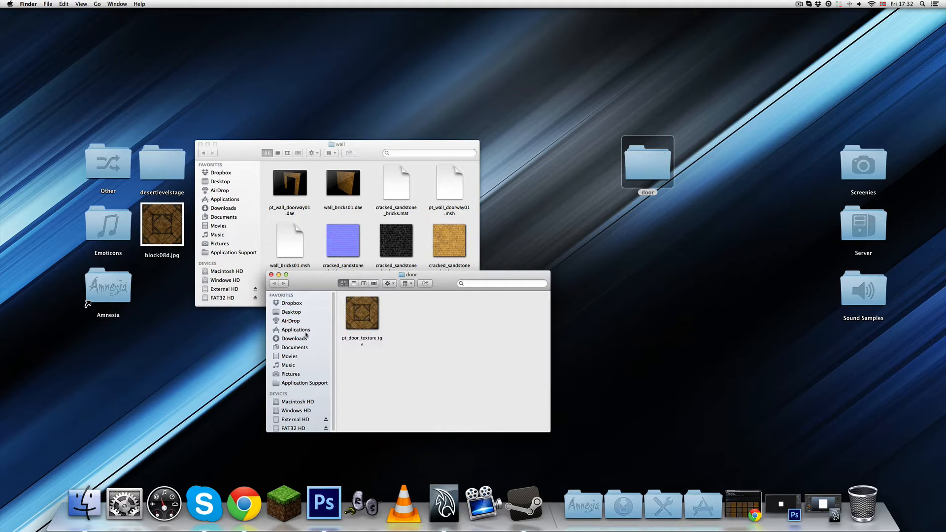
pyautogui.moveTo(364, 434); pyautogui.dragTo(364, 437)
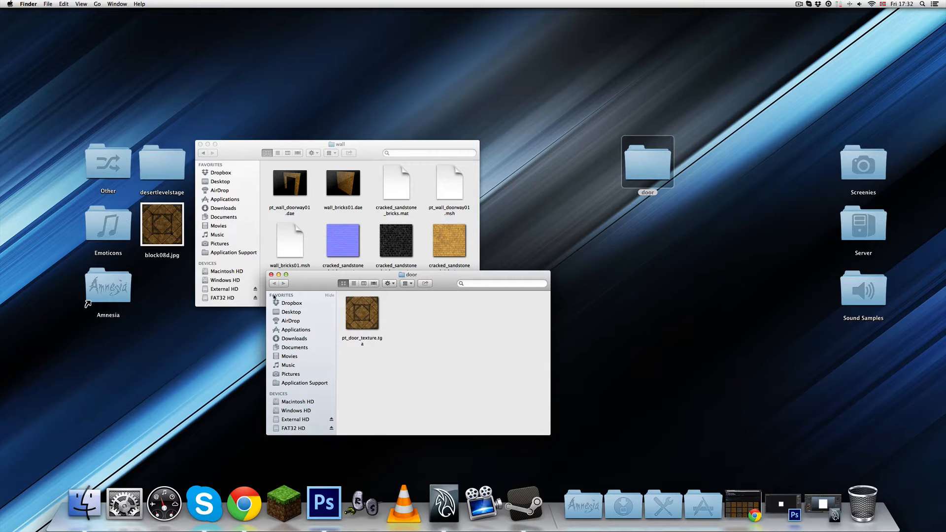
pyautogui.click(271, 274)
# Step: Return to Maya and load pt_door_texture.tga from the desktop's door folder as the file texture's image
pyautogui.click(443, 502)
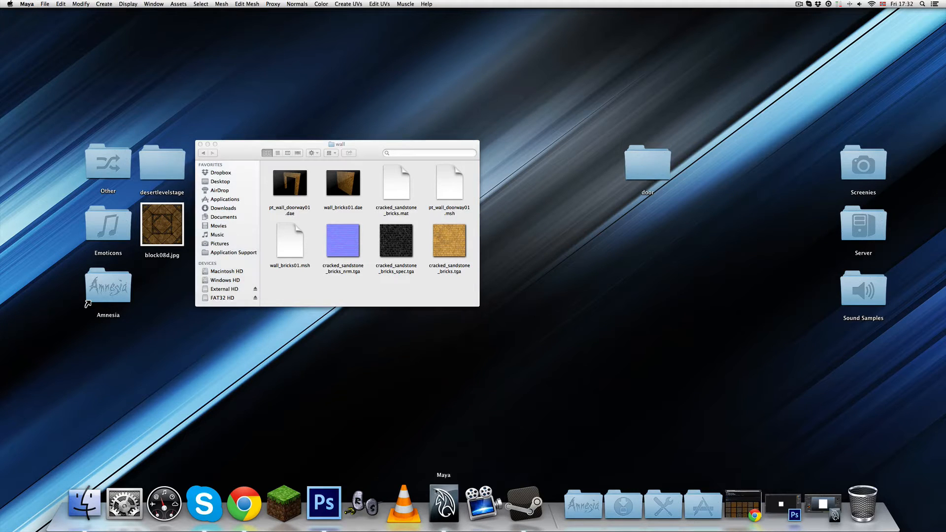
pyautogui.click(921, 188)
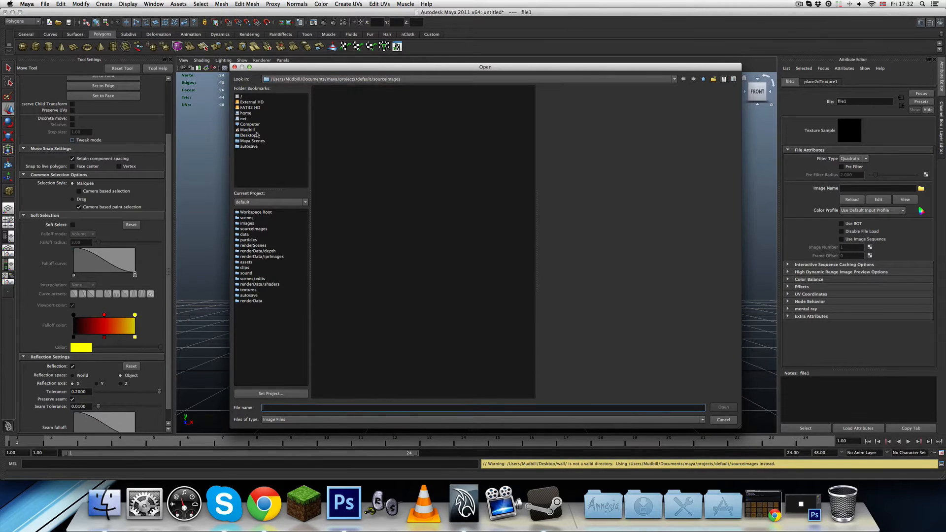
pyautogui.click(252, 135)
pyautogui.doubleClick(324, 101)
pyautogui.click(335, 89)
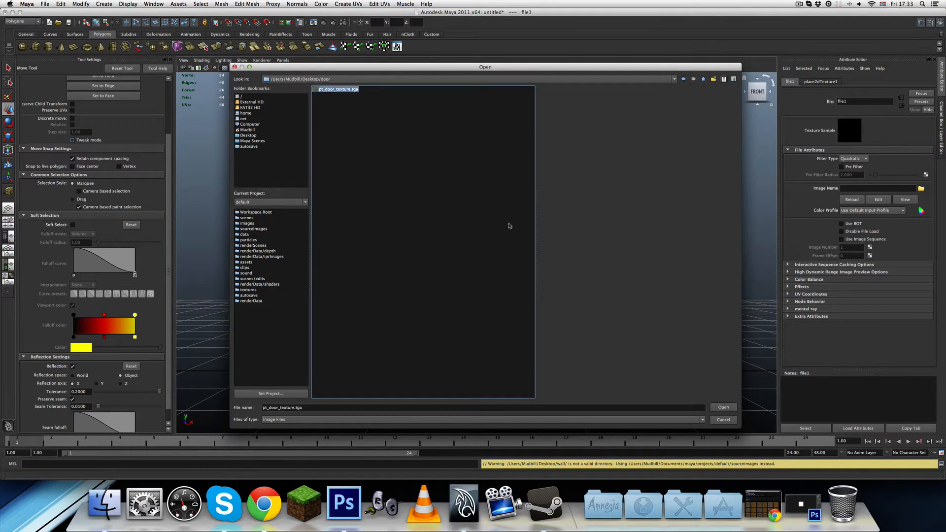
pyautogui.click(723, 407)
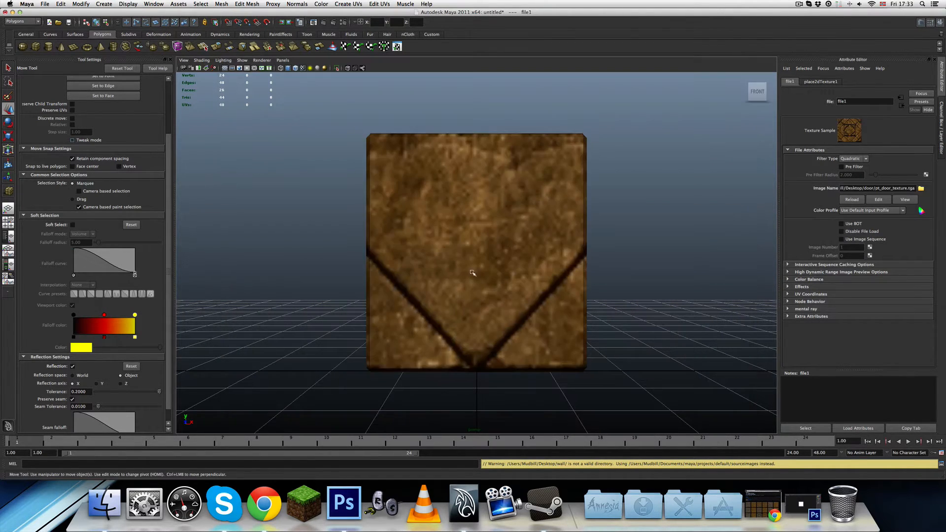
# Step: Apply a planar UV mapping to the textured slab and deselect it
pyautogui.click(486, 253)
pyautogui.click(345, 4)
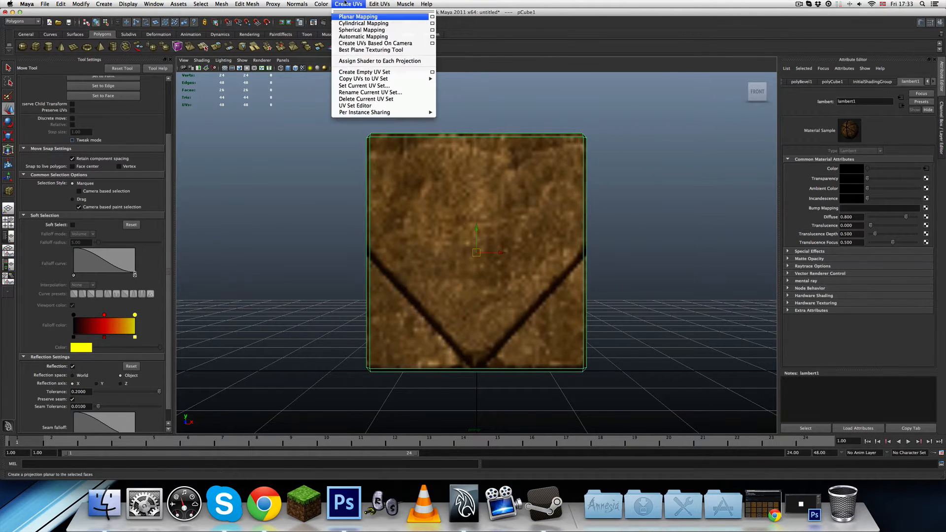
pyautogui.click(358, 17)
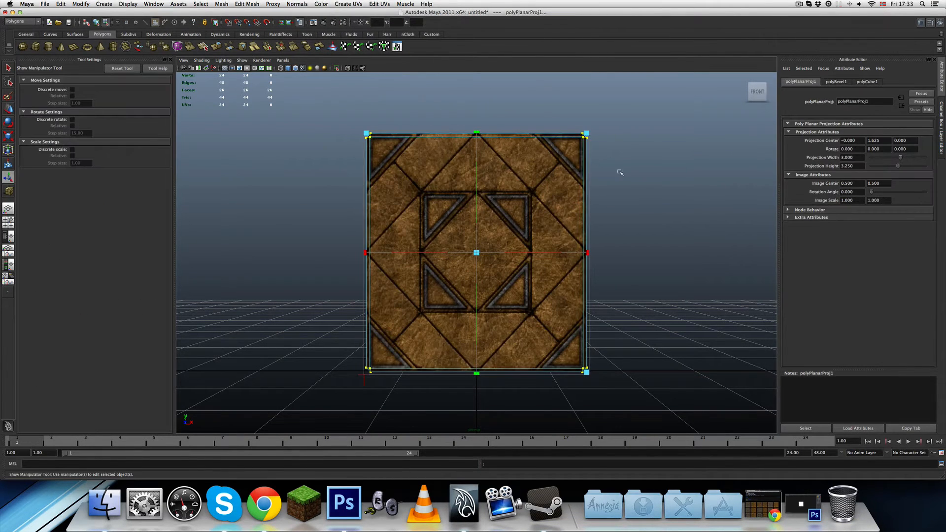
pyautogui.click(639, 254)
# Step: Deselect the slab, switch it to face selection and select its narrow bottom face
pyautogui.moveTo(499, 256); pyautogui.dragTo(526, 246, button='right')
pyautogui.keyDown('alt'); pyautogui.moveTo(540, 279); pyautogui.dragTo(596, 292); pyautogui.keyUp('alt')
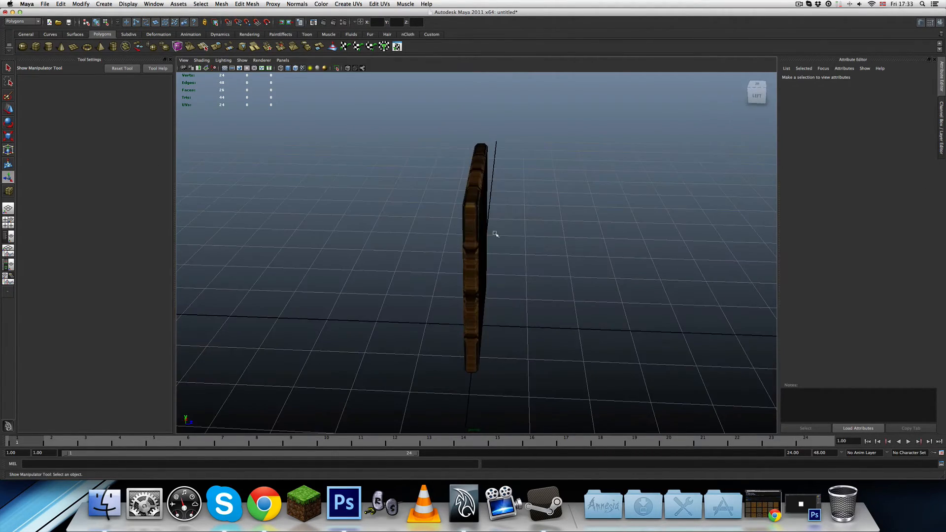
pyautogui.keyDown('alt'); pyautogui.moveTo(469, 221); pyautogui.dragTo(463, 264); pyautogui.keyUp('alt')
pyautogui.click(481, 283)
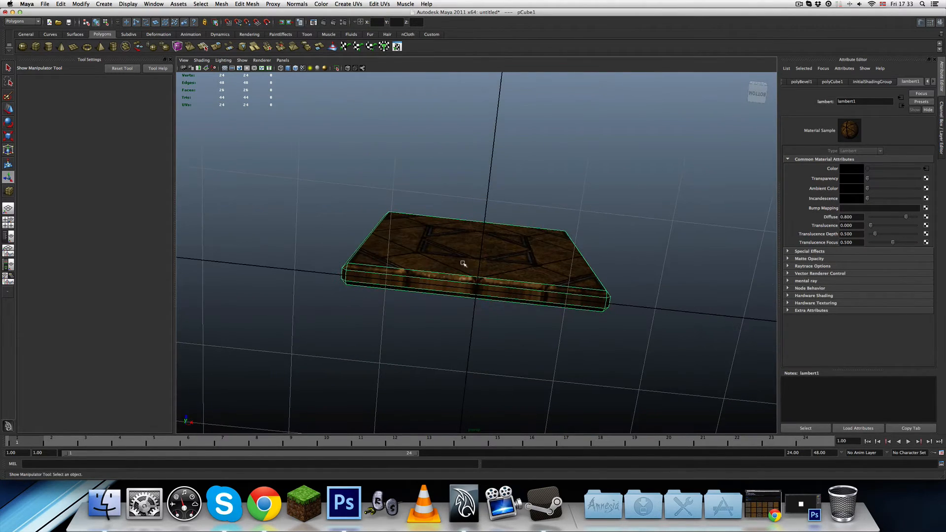
pyautogui.moveTo(467, 286); pyautogui.dragTo(465, 303, button='right')
pyautogui.click(465, 292)
# Step: Add the slab's narrow top face and the small bevelled corner faces at both ends to the selection
pyautogui.keyDown('alt'); pyautogui.moveTo(376, 279); pyautogui.dragTo(513, 222); pyautogui.keyUp('alt')
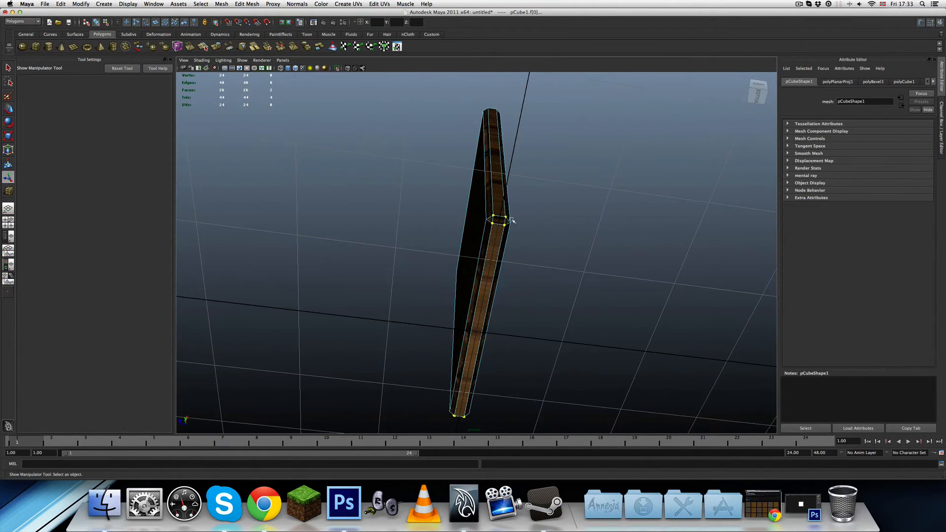
pyautogui.keyDown('alt'); pyautogui.moveTo(501, 190); pyautogui.dragTo(498, 283); pyautogui.keyUp('alt')
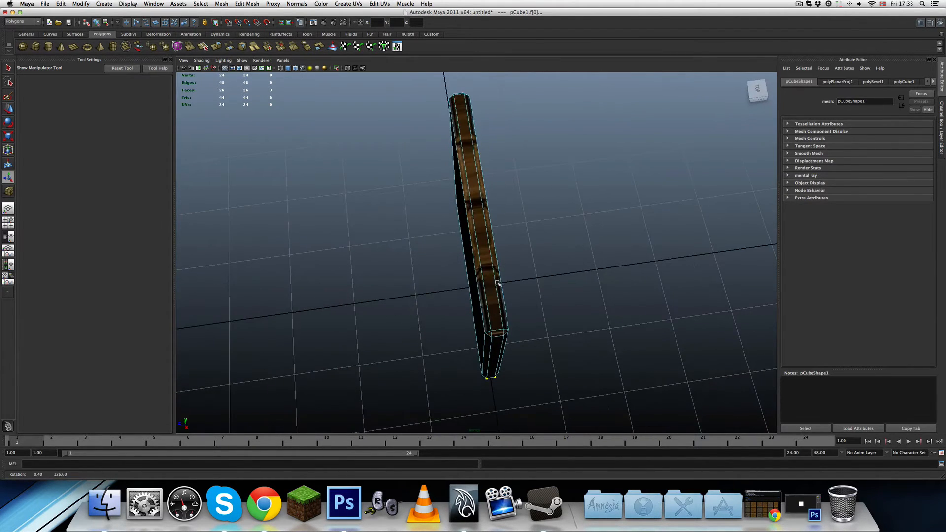
pyautogui.keyDown('shift'); pyautogui.click(493, 314); pyautogui.keyUp('shift')
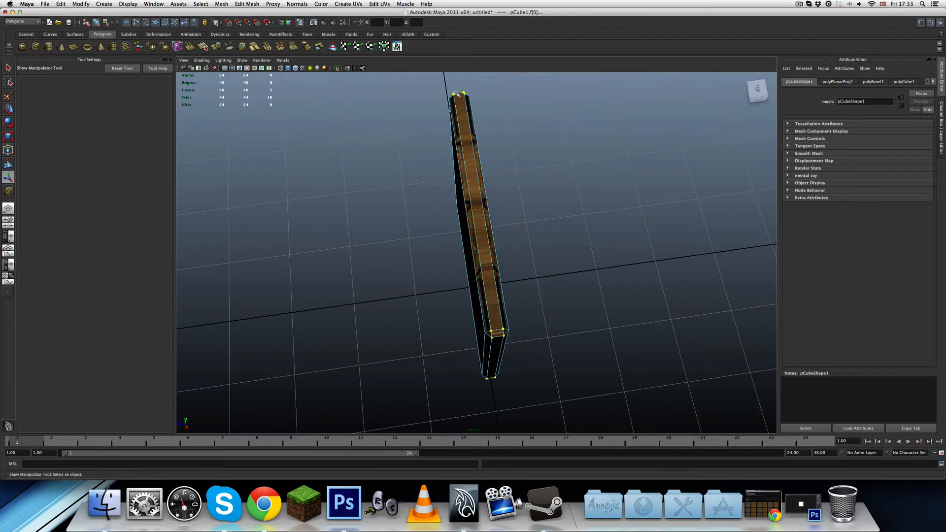
pyautogui.keyDown('shift'); pyautogui.click(468, 165); pyautogui.keyUp('shift')
pyautogui.keyDown('alt'); pyautogui.moveTo(547, 276); pyautogui.dragTo(514, 232); pyautogui.keyUp('alt')
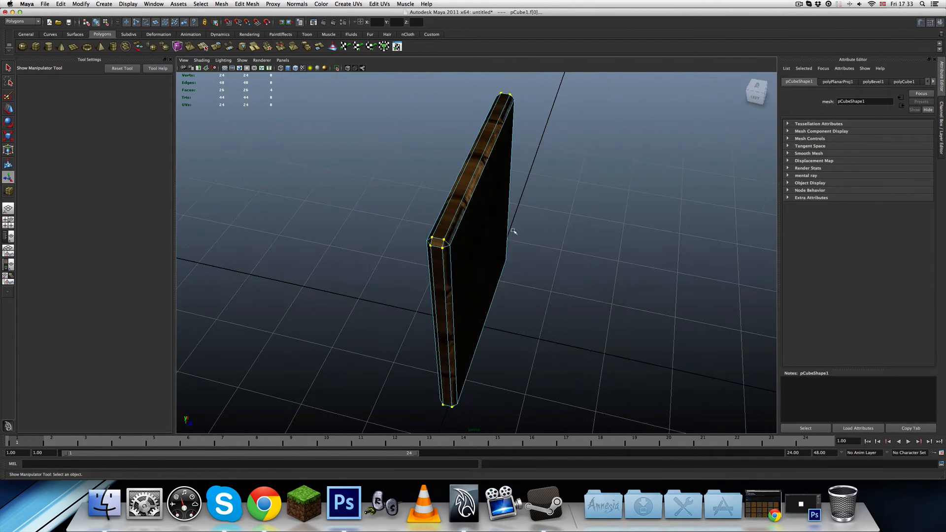
pyautogui.keyDown('shift'); pyautogui.click(440, 234); pyautogui.keyUp('shift')
pyautogui.keyDown('shift'); pyautogui.click(438, 242); pyautogui.keyUp('shift')
pyautogui.keyDown('alt'); pyautogui.moveTo(463, 247); pyautogui.dragTo(626, 158); pyautogui.keyUp('alt')
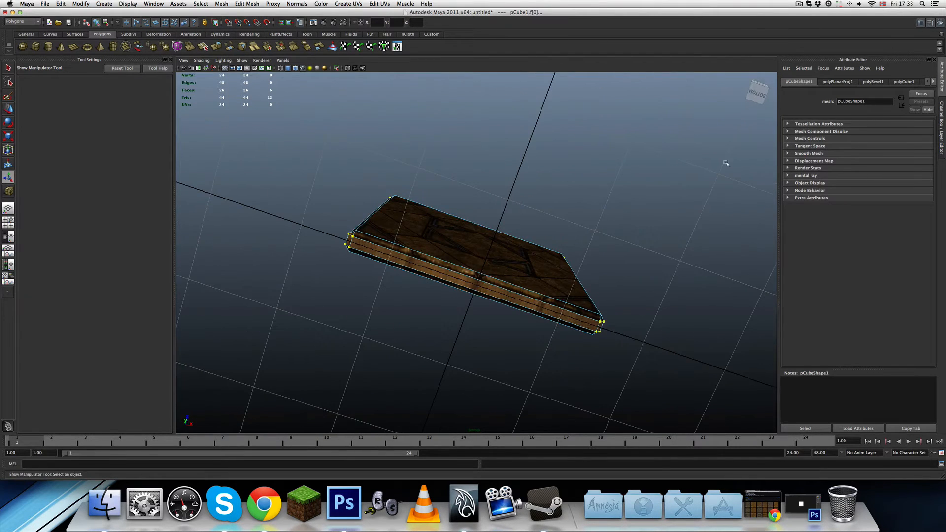
# Step: Apply a planar UV mapping to the selected edge faces from the bottom view and undo a trial move of the projection
pyautogui.click(756, 96)
pyautogui.click(349, 4)
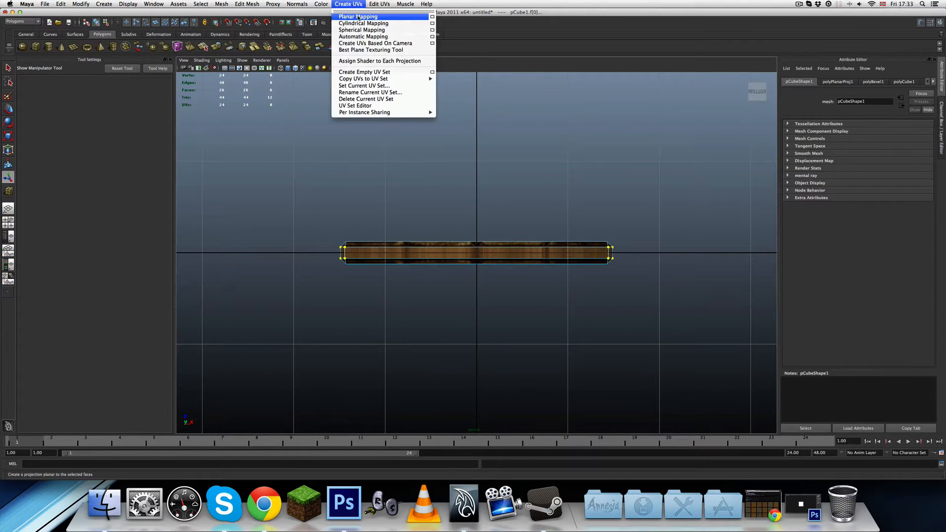
pyautogui.click(358, 17)
pyautogui.moveTo(477, 250); pyautogui.dragTo(474, 195)
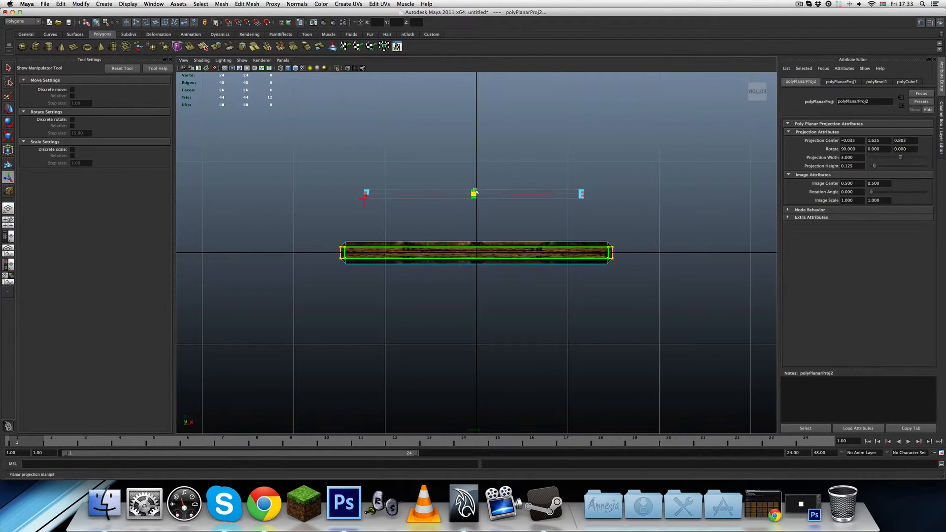
pyautogui.press('super+z')
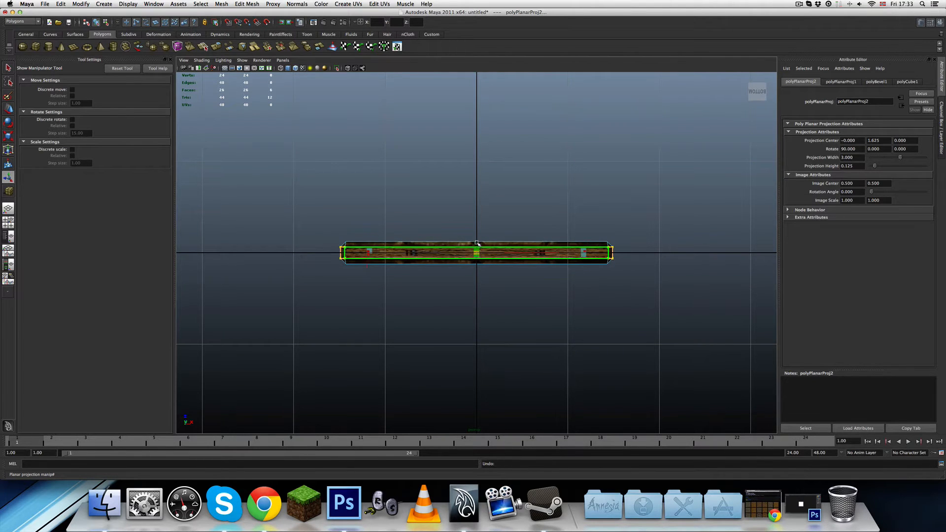
# Step: Stretch the edge faces' planar projection vertically and set its projection height to 3
pyautogui.scroll(3, 477, 247)
pyautogui.moveTo(477, 244); pyautogui.dragTo(475, 93)
pyautogui.scroll(-4, 497, 216)
pyautogui.moveTo(476, 189); pyautogui.dragTo(473, 172)
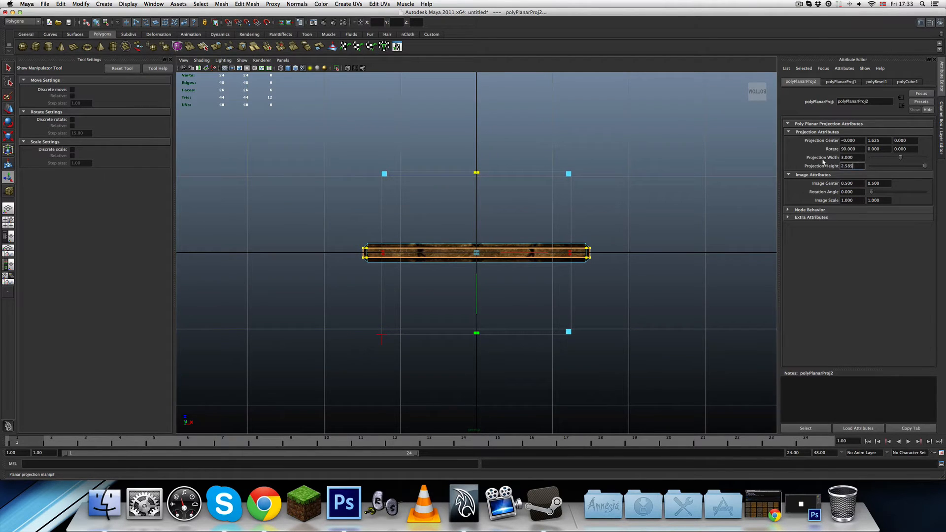
pyautogui.write('3')
pyautogui.press('Return')
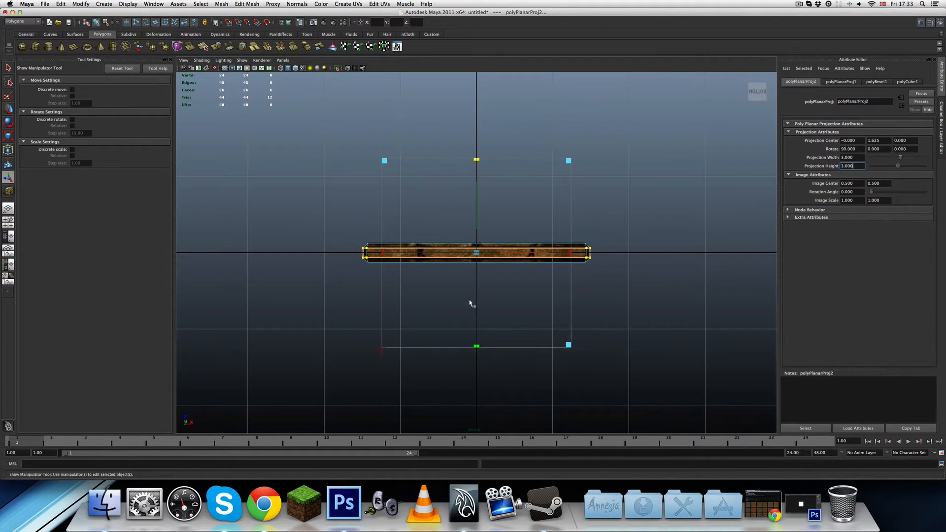
# Step: Set the planar projection's width and height to 4
pyautogui.keyDown('alt'); pyautogui.moveTo(470, 304); pyautogui.dragTo(466, 281); pyautogui.keyUp('alt')
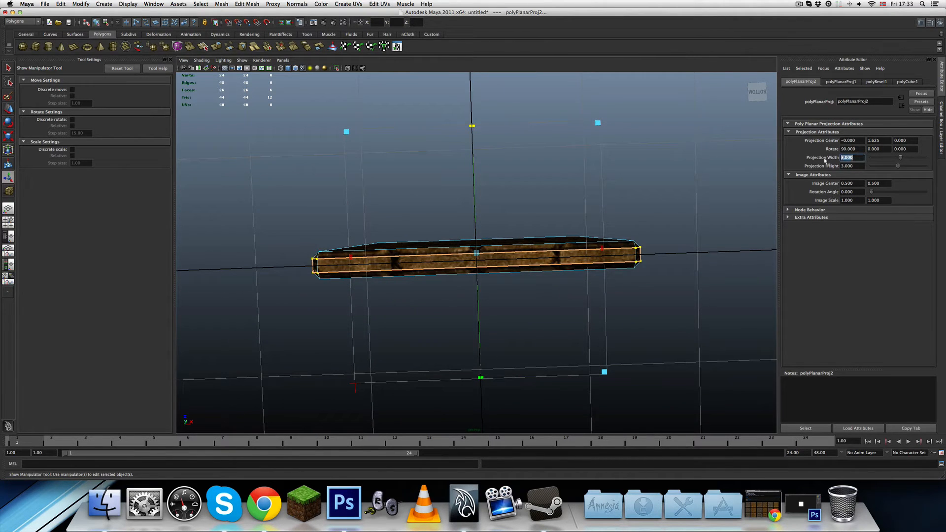
pyautogui.write('4')
pyautogui.press('Return')
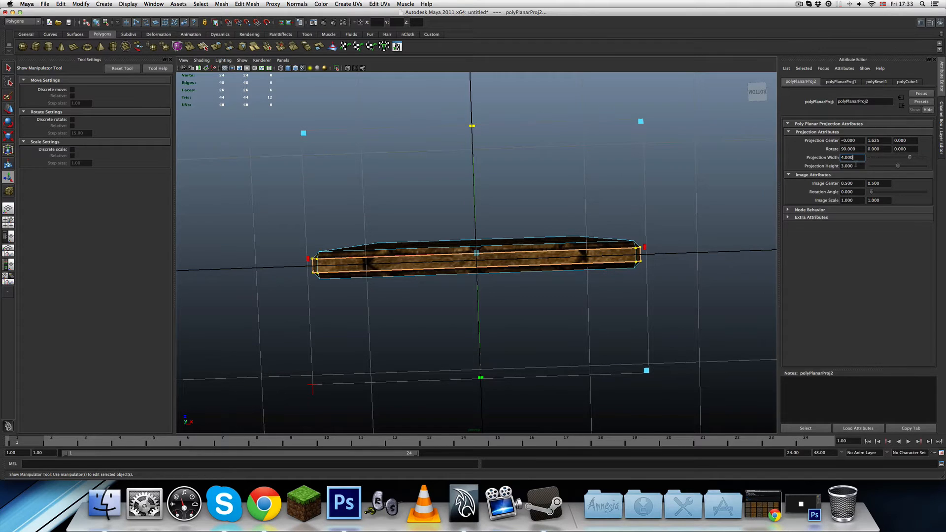
pyautogui.moveTo(856, 166); pyautogui.dragTo(778, 157)
pyautogui.write('4')
pyautogui.press('Return')
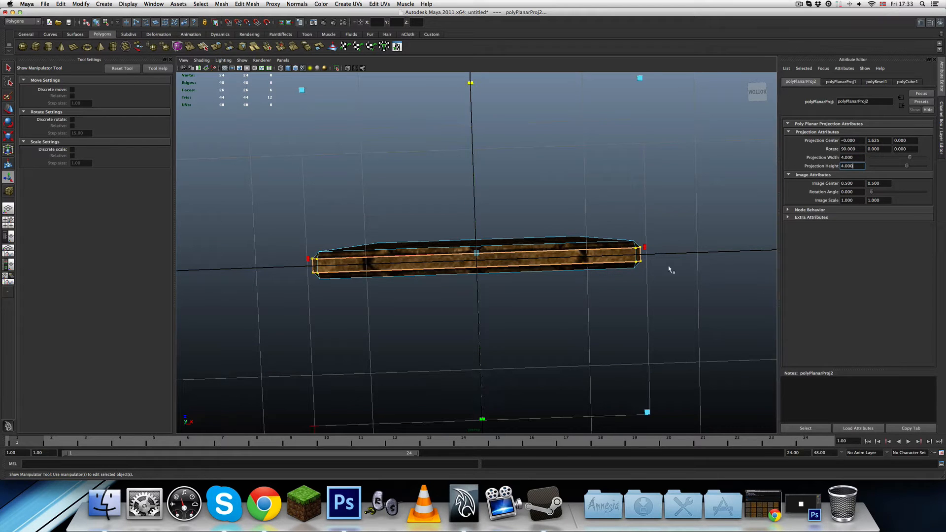
# Step: Undo a trial corner scaling of the projection and set the projection width to 3
pyautogui.moveTo(542, 283)
pyautogui.keyDown('alt'); pyautogui.mouseDown()
pyautogui.moveTo(541, 316)
pyautogui.moveTo(540, 276)
pyautogui.mouseUp(); pyautogui.keyUp('alt')
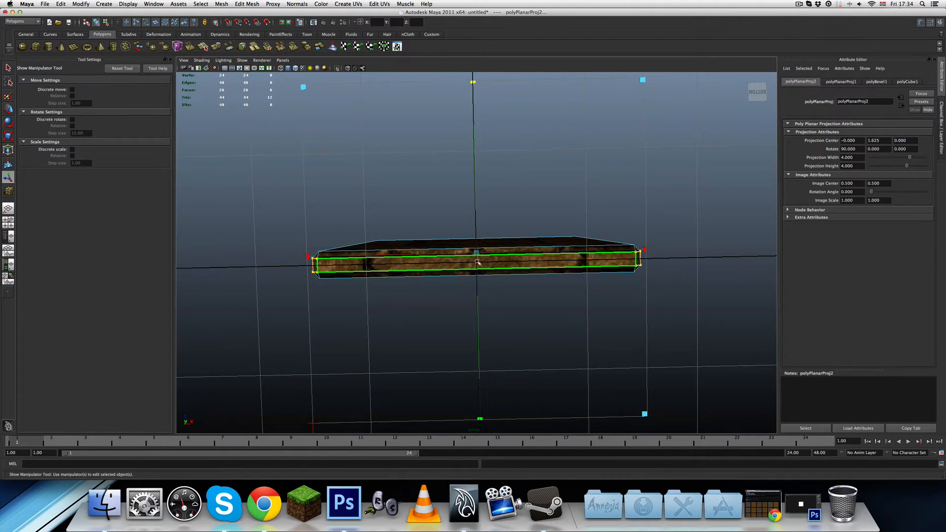
pyautogui.keyDown('alt'); pyautogui.moveTo(480, 261); pyautogui.dragTo(482, 278); pyautogui.keyUp('alt')
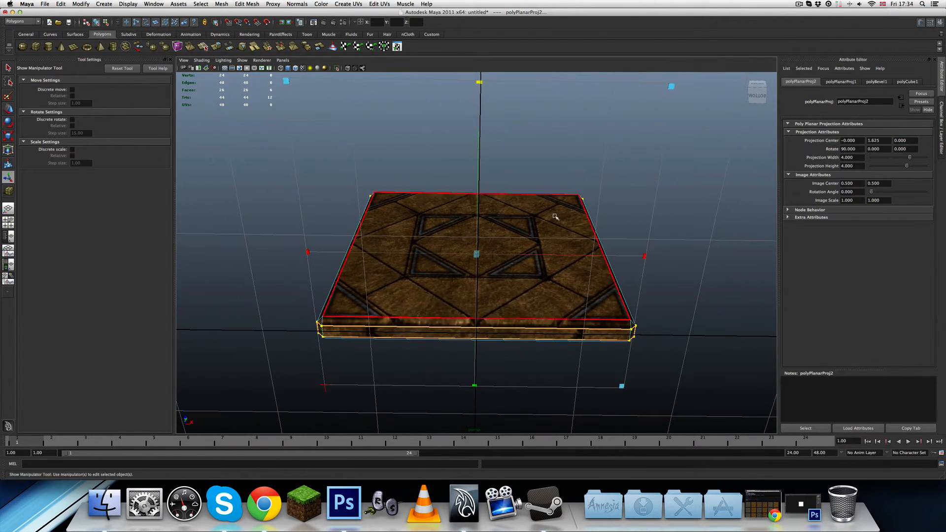
pyautogui.moveTo(672, 88); pyautogui.dragTo(628, 144)
pyautogui.press('super+z')
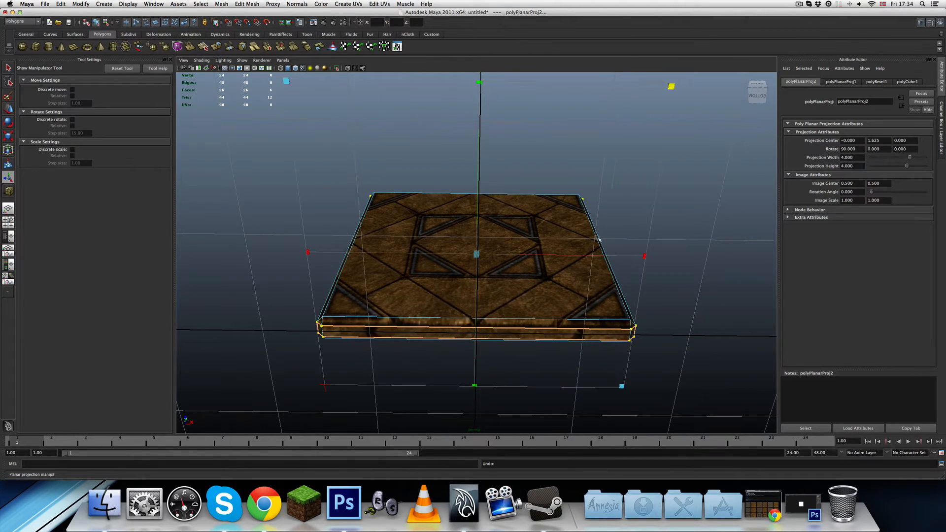
pyautogui.keyDown('alt'); pyautogui.moveTo(593, 238); pyautogui.dragTo(579, 273); pyautogui.keyUp('alt')
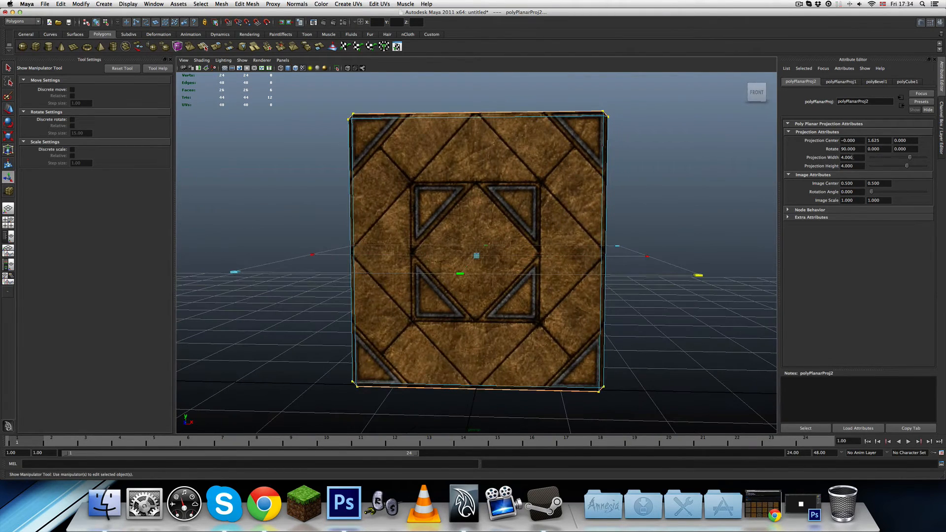
pyautogui.write('3')
pyautogui.press('Tab')
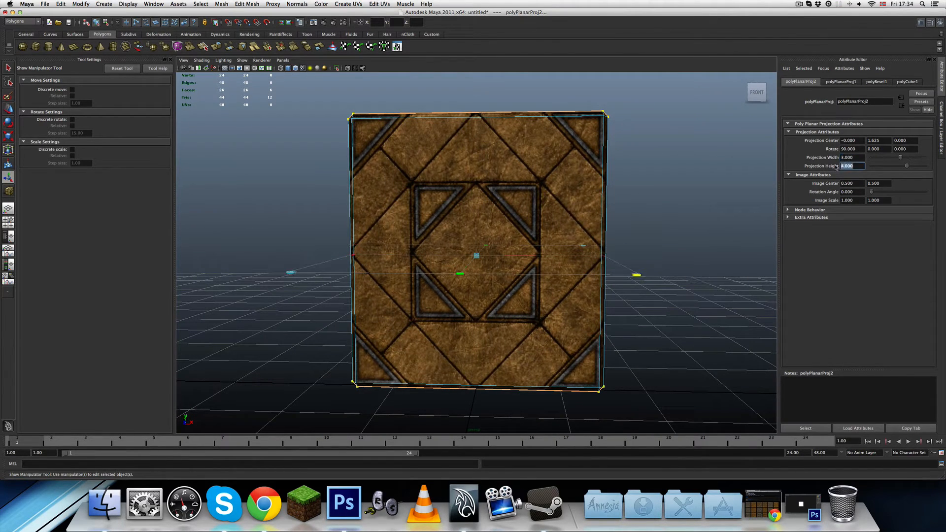
# Step: Move the planar projection along the Z axis and set its center Z value to 1.5
pyautogui.keyDown('alt'); pyautogui.moveTo(518, 320); pyautogui.dragTo(478, 208); pyautogui.keyUp('alt')
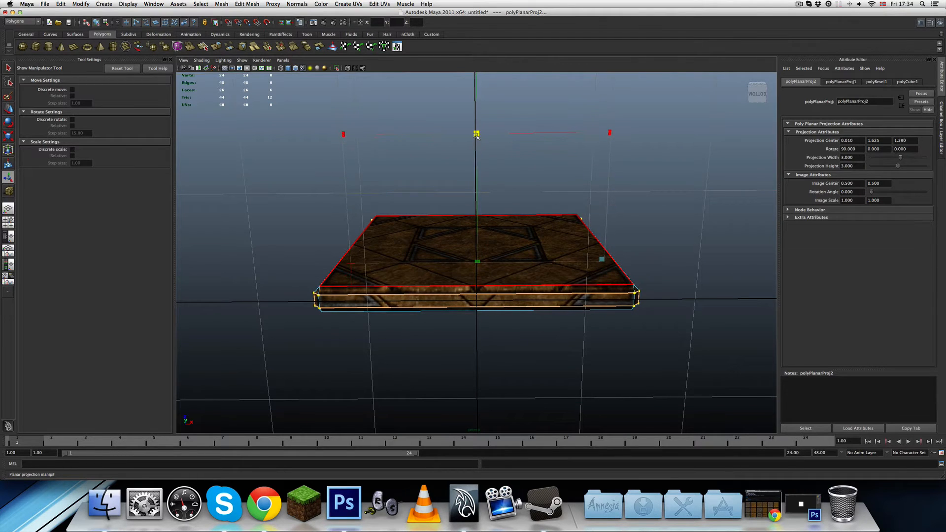
pyautogui.moveTo(475, 134); pyautogui.dragTo(476, 127)
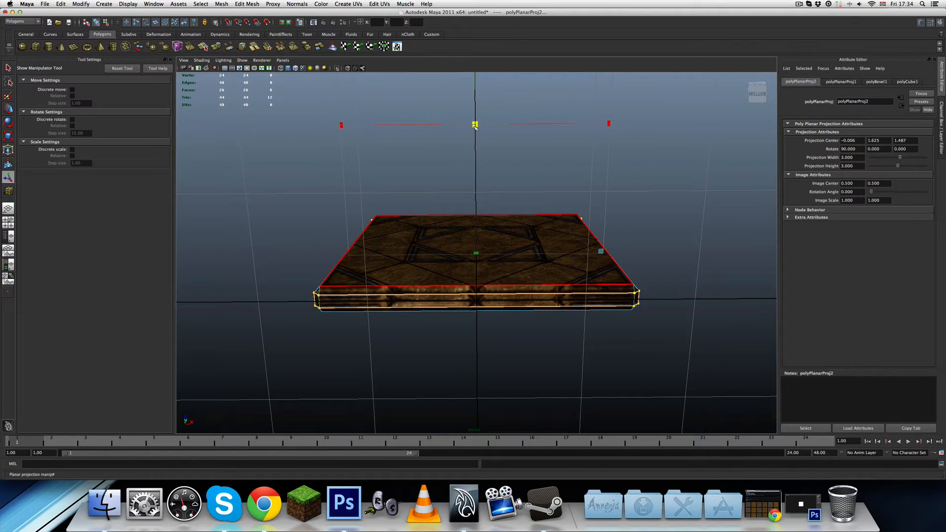
pyautogui.moveTo(476, 127)
pyautogui.mouseDown()
pyautogui.moveTo(477, 114)
pyautogui.moveTo(477, 127)
pyautogui.mouseUp()
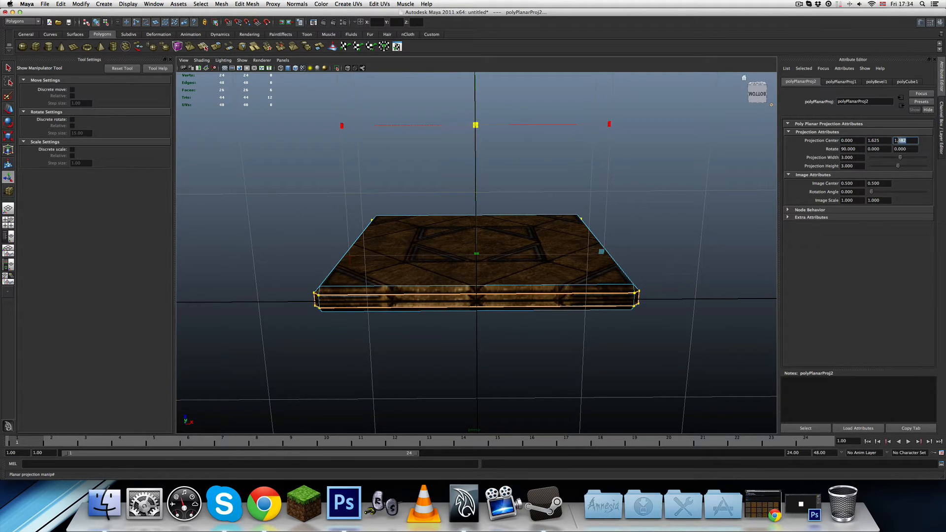
pyautogui.press('Return')
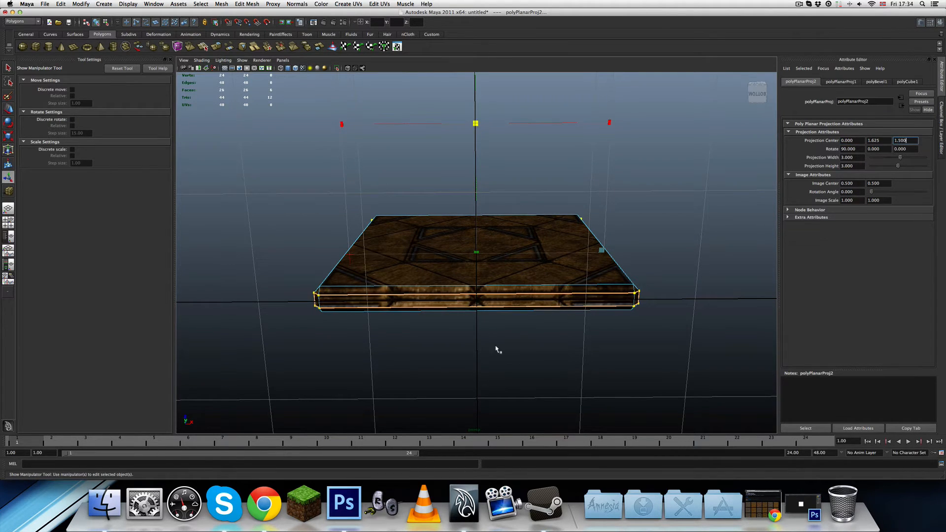
# Step: Try scaling the planar projection proportionally from its corner, and undo the scaling
pyautogui.moveTo(506, 304)
pyautogui.keyDown('alt'); pyautogui.mouseDown()
pyautogui.moveTo(490, 297)
pyautogui.moveTo(497, 302)
pyautogui.mouseUp(); pyautogui.keyUp('alt')
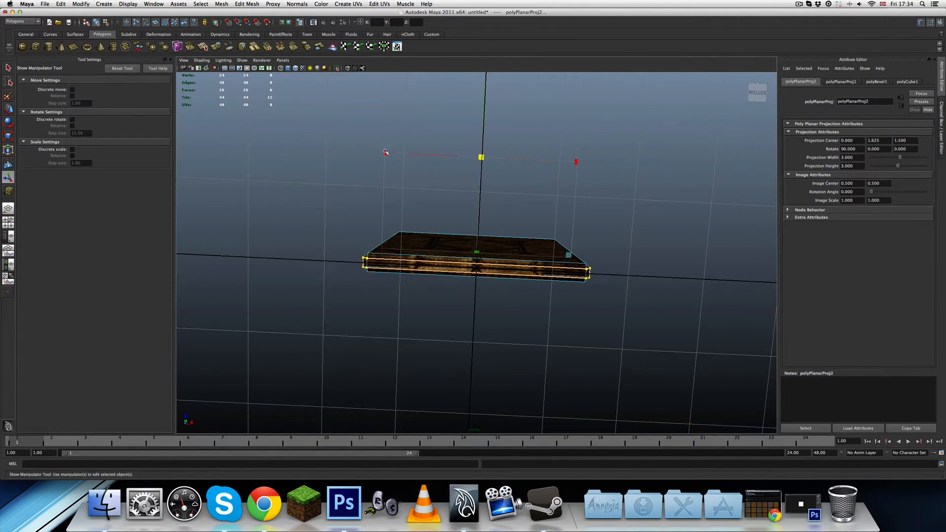
pyautogui.scroll(-2, 497, 211)
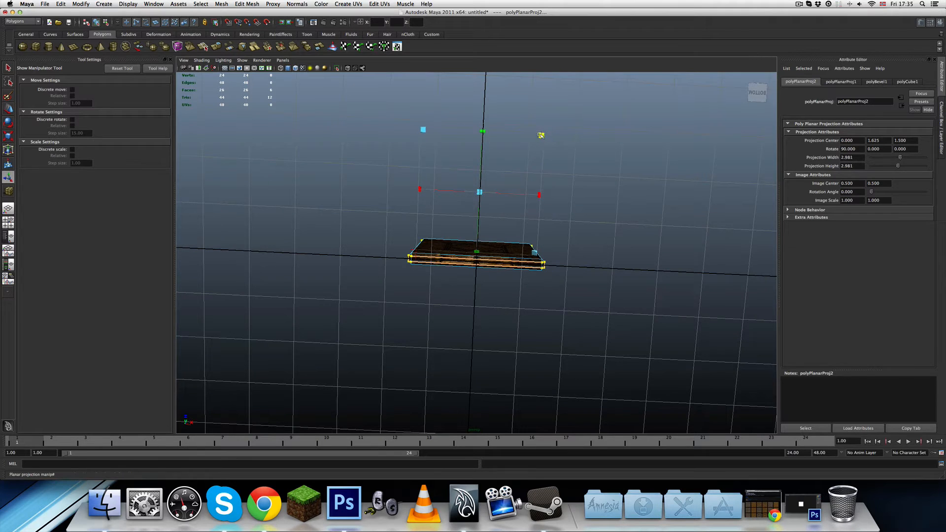
pyautogui.moveTo(540, 134); pyautogui.dragTo(550, 339)
pyautogui.press('z')
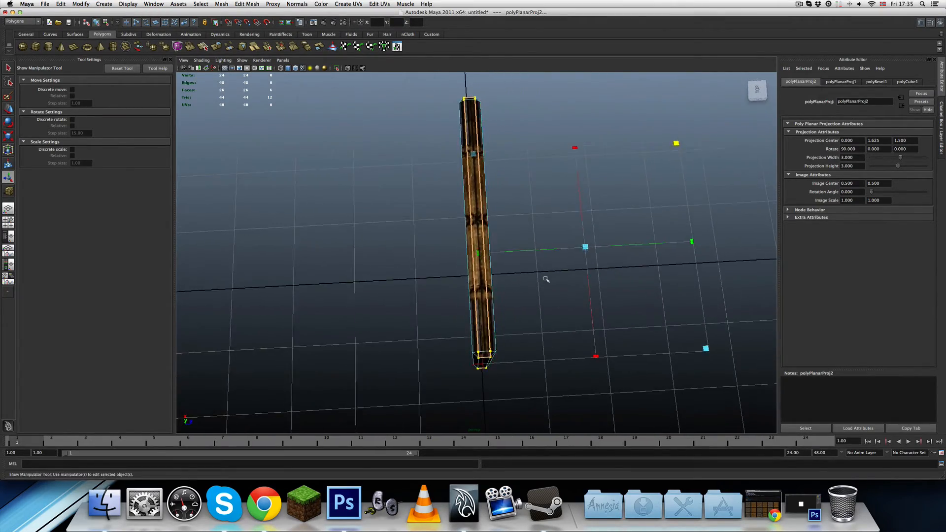
# Step: Try stretching the projection's height to about 4.77, and undo the accidental face selection
pyautogui.moveTo(480, 263); pyautogui.dragTo(413, 278)
pyautogui.click(385, 283)
pyautogui.scroll(1, 385, 283)
pyautogui.press('super+z')
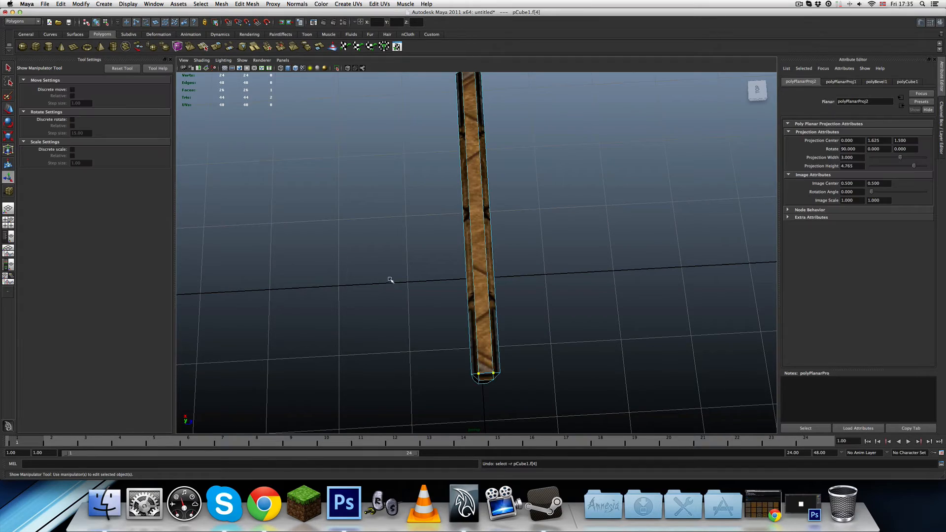
pyautogui.scroll(-1, 392, 282)
pyautogui.scroll(-2, 519, 267)
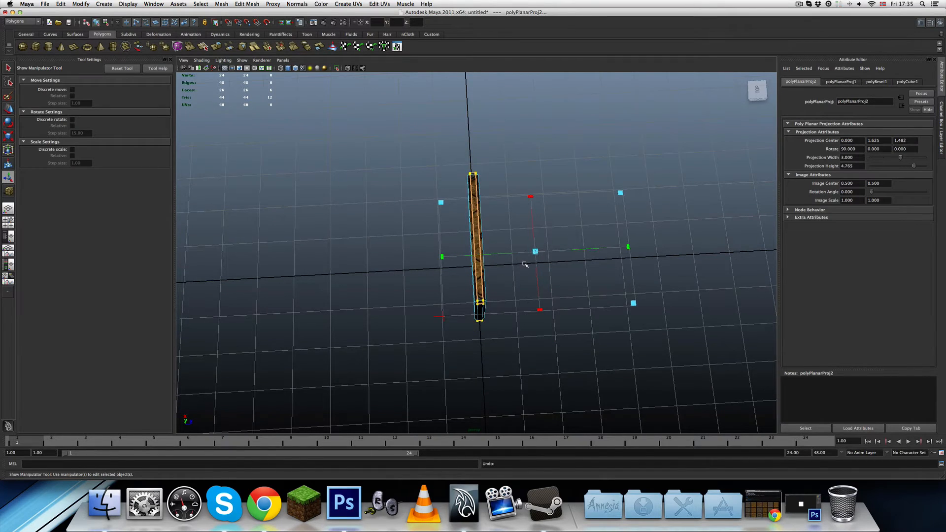
# Step: Undo the projection's Z move so it is centred at 0, and set the projection height to 3
pyautogui.keyDown('alt'); pyautogui.moveTo(526, 266); pyautogui.dragTo(530, 288); pyautogui.keyUp('alt')
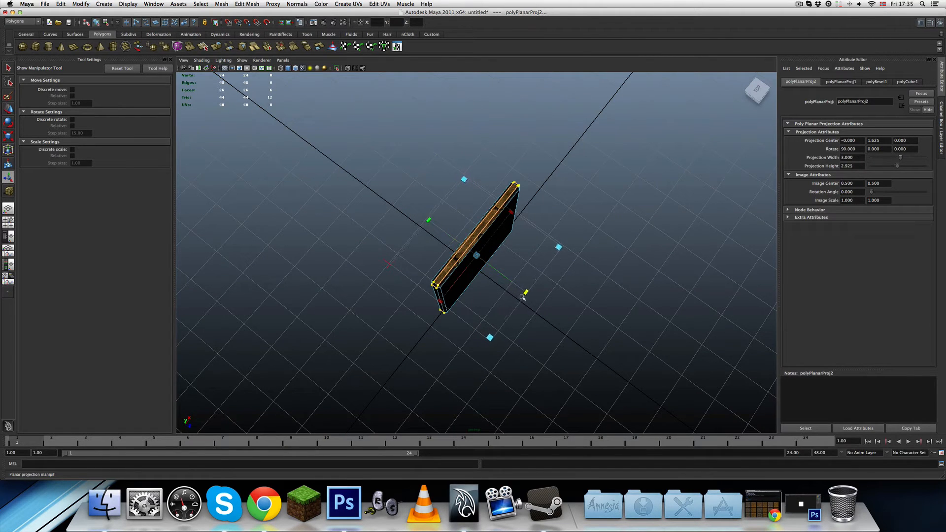
pyautogui.moveTo(522, 294); pyautogui.dragTo(521, 294)
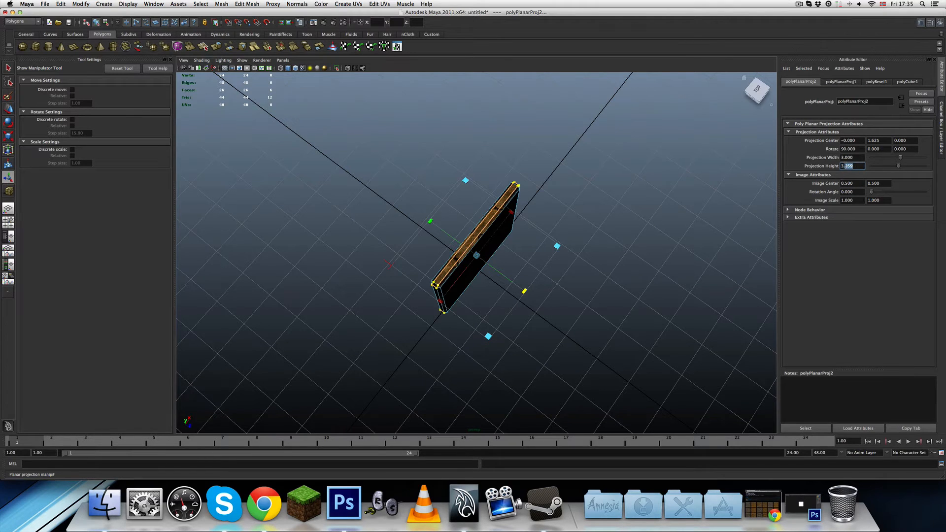
pyautogui.scroll(5, 561, 254)
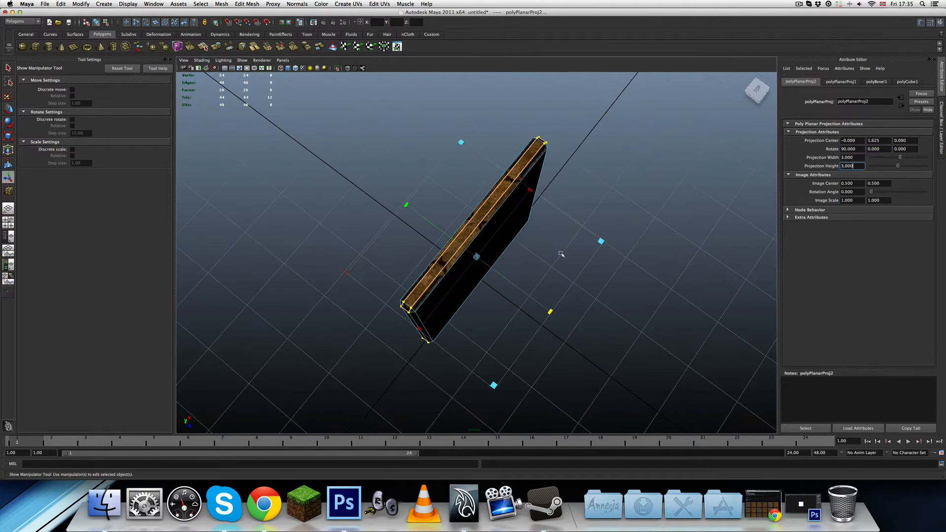
pyautogui.keyDown('alt'); pyautogui.moveTo(561, 254); pyautogui.dragTo(435, 254); pyautogui.keyUp('alt')
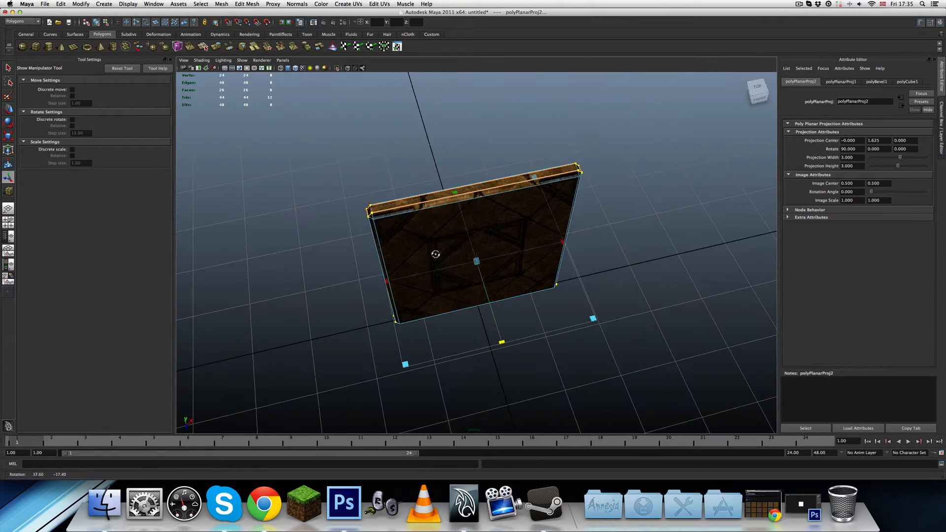
pyautogui.keyDown('alt'); pyautogui.moveTo(476, 221); pyautogui.dragTo(482, 259); pyautogui.keyUp('alt')
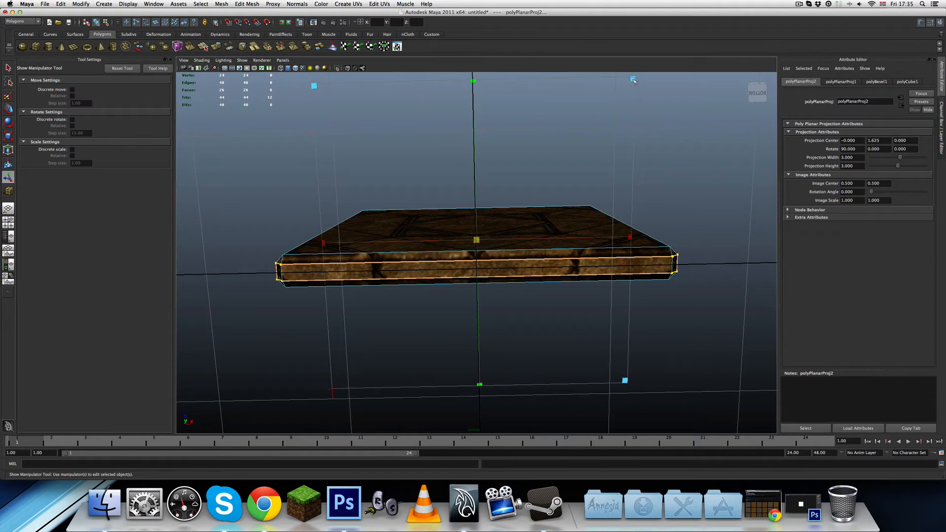
# Step: Try shrinking the projection proportionally, undo the change, and deselect the edge faces
pyautogui.moveTo(633, 80); pyautogui.dragTo(524, 232)
pyautogui.press('super+z')
pyautogui.click(510, 197)
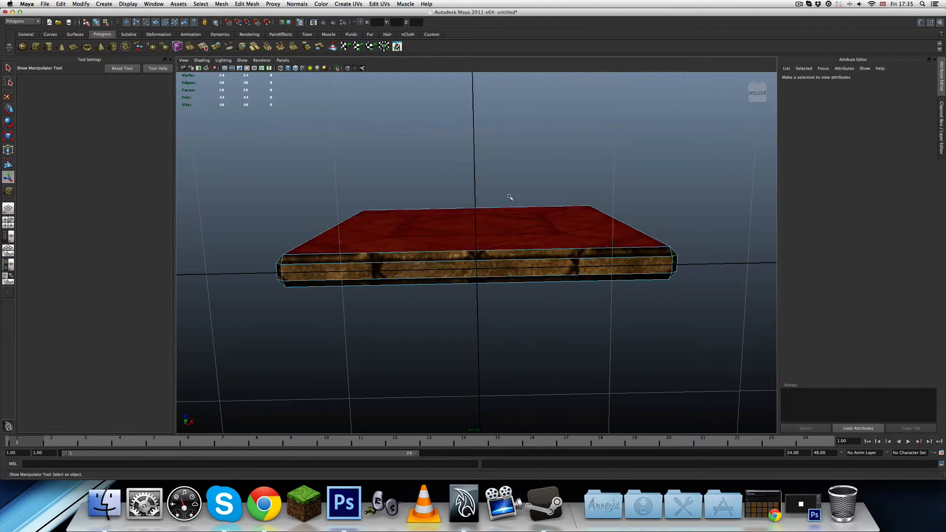
# Step: Return the door to object mode and examine its textured edges and front face from several angles
pyautogui.keyDown('alt'); pyautogui.moveTo(510, 197); pyautogui.dragTo(504, 245); pyautogui.keyUp('alt')
pyautogui.moveTo(505, 245); pyautogui.dragTo(535, 235, button='right')
pyautogui.scroll(-5, 524, 282)
pyautogui.keyDown('alt'); pyautogui.moveTo(530, 302); pyautogui.dragTo(527, 267); pyautogui.keyUp('alt')
pyautogui.scroll(5, 529, 287)
pyautogui.scroll(4, 526, 257)
pyautogui.scroll(3, 525, 266)
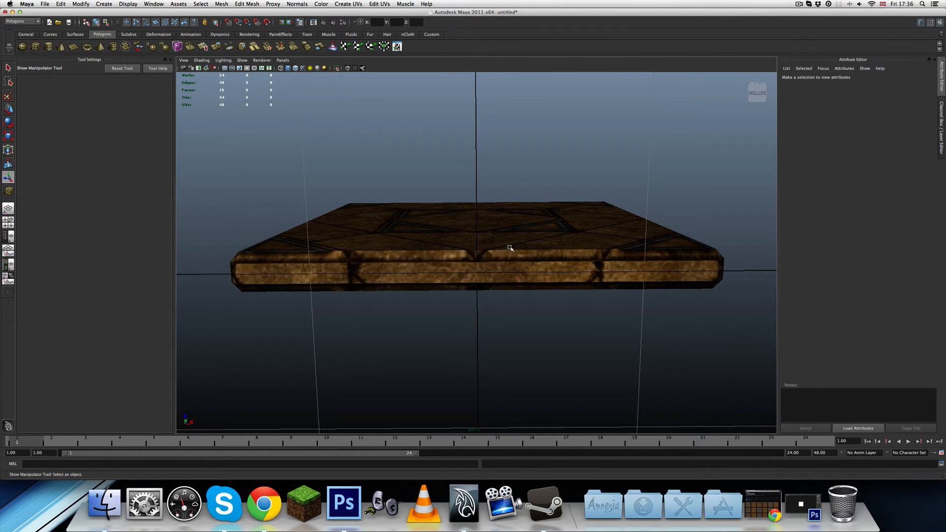
pyautogui.keyDown('alt'); pyautogui.moveTo(510, 248); pyautogui.dragTo(501, 281); pyautogui.keyUp('alt')
pyautogui.scroll(-5, 513, 298)
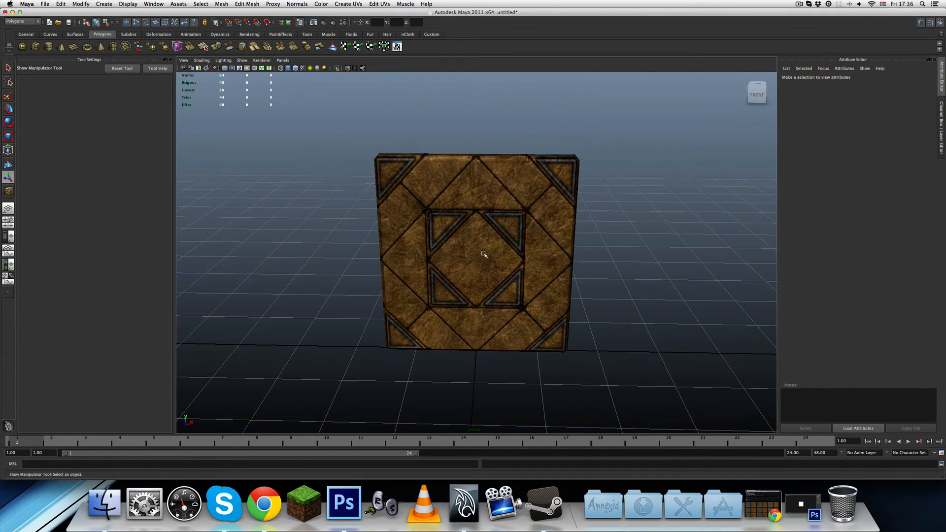
pyautogui.keyDown('alt'); pyautogui.moveTo(508, 241); pyautogui.dragTo(505, 224); pyautogui.keyUp('alt')
pyautogui.scroll(-5, 500, 229)
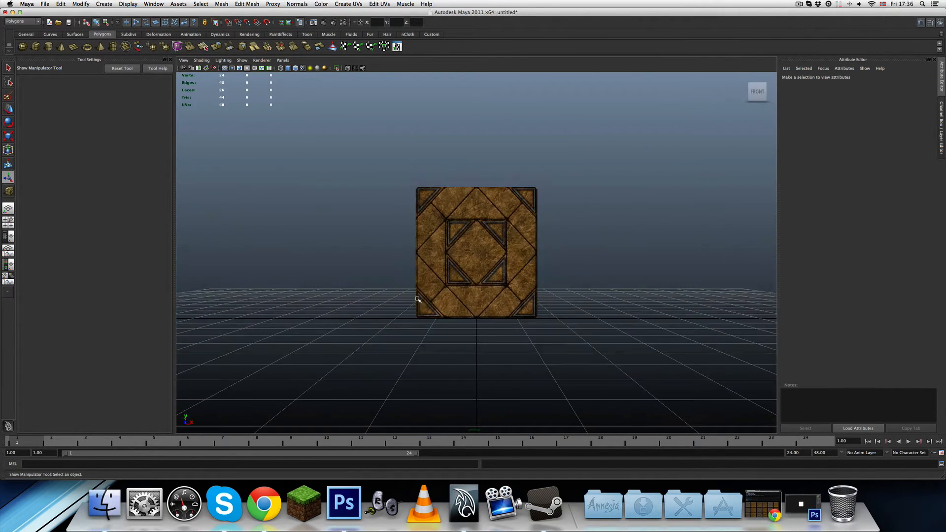
pyautogui.keyDown('alt'); pyautogui.moveTo(461, 290); pyautogui.dragTo(463, 310); pyautogui.keyUp('alt')
pyautogui.scroll(3, 474, 307)
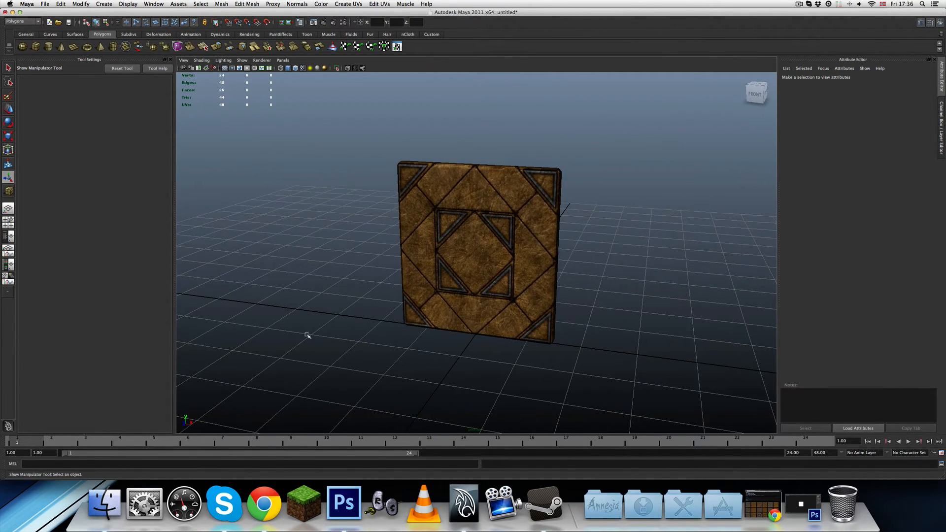
# Step: Save the scene as the Maya Binary file door_temple in the Maya Scenes folder
pyautogui.click(116, 2)
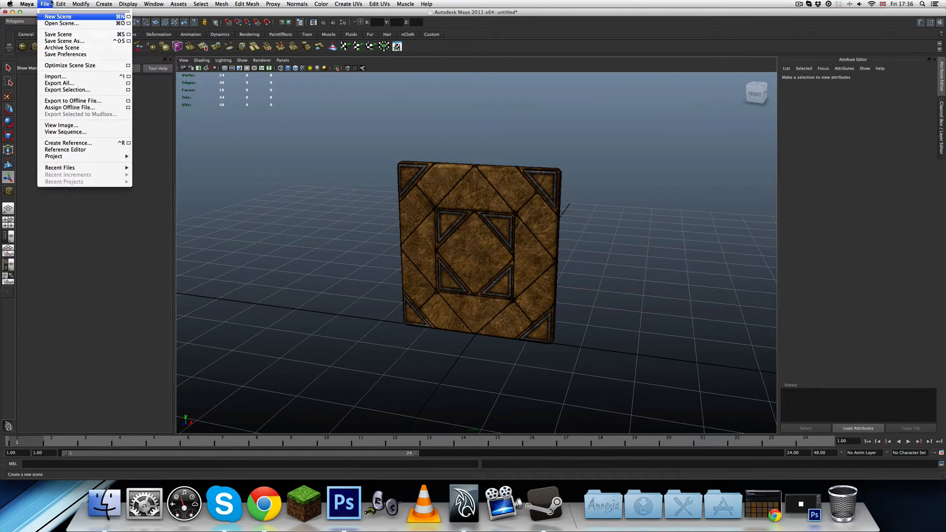
pyautogui.click(181, 24)
pyautogui.press('super+s')
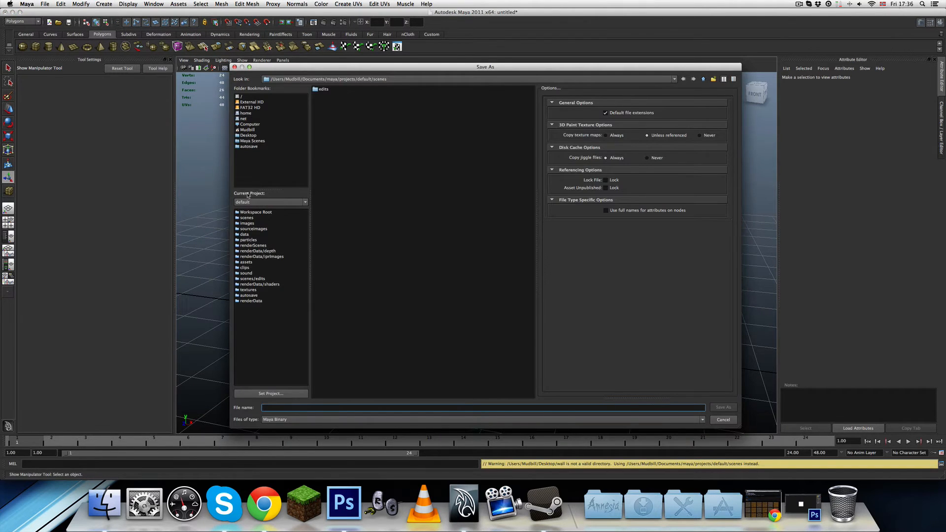
pyautogui.click(249, 141)
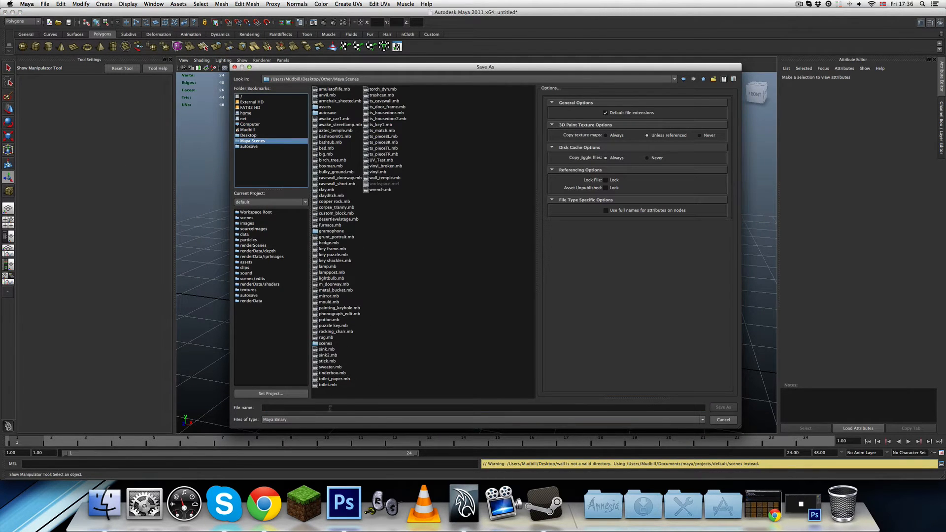
pyautogui.click(330, 408)
pyautogui.write('door_')
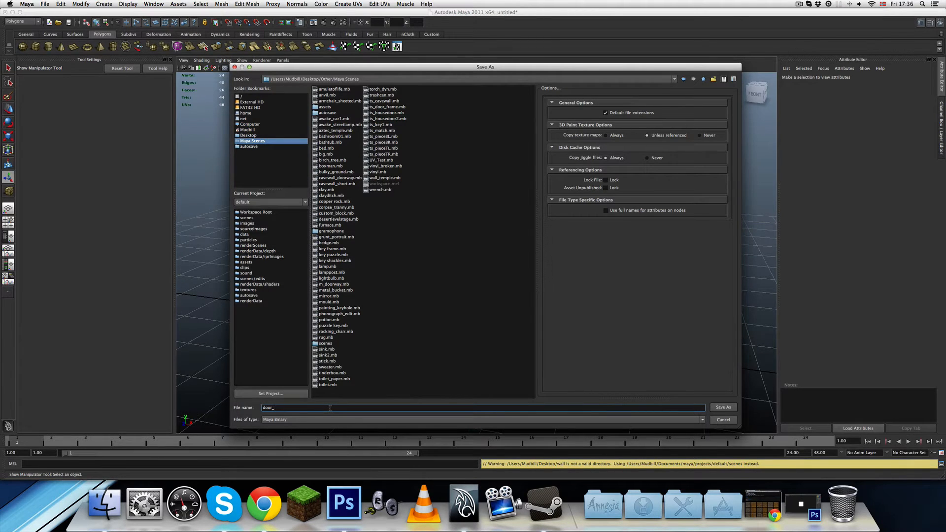
pyautogui.write('temple')
pyautogui.press('Return')
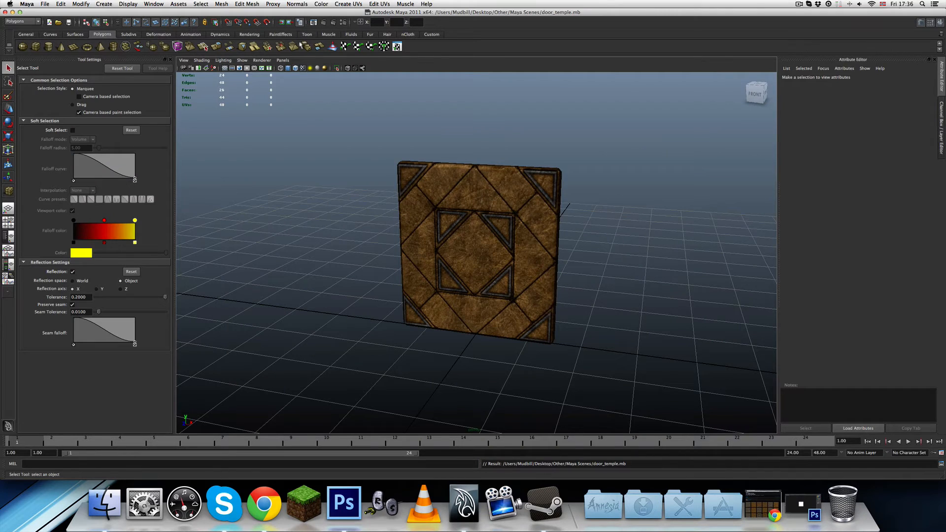
# Step: Export the whole scene to the Desktop as pt_door_temple using the OpenCOLLADA exporter
pyautogui.click(61, 3)
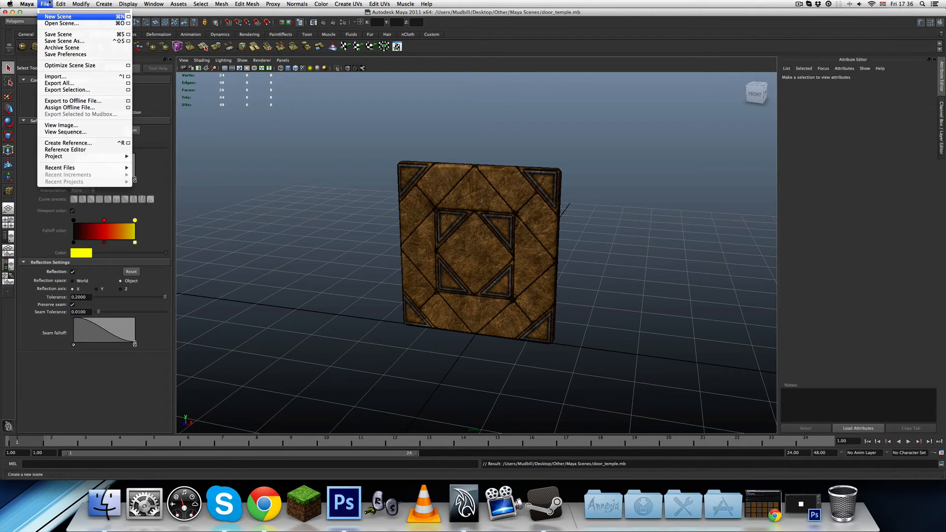
pyautogui.click(60, 87)
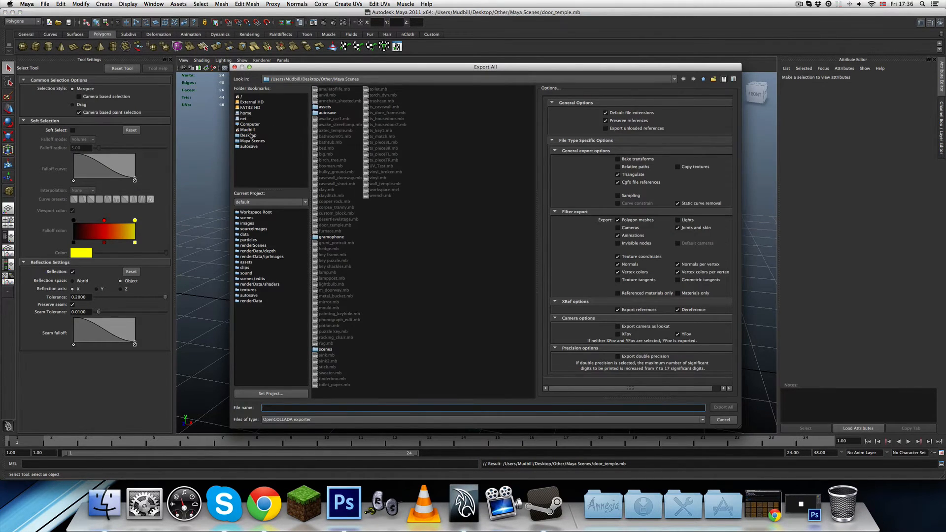
pyautogui.click(251, 135)
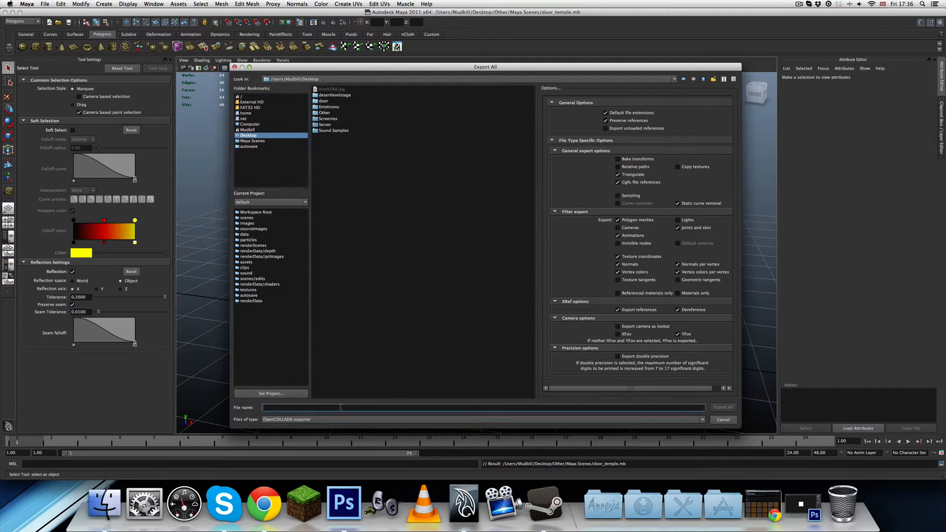
pyautogui.write('pt_door_temple')
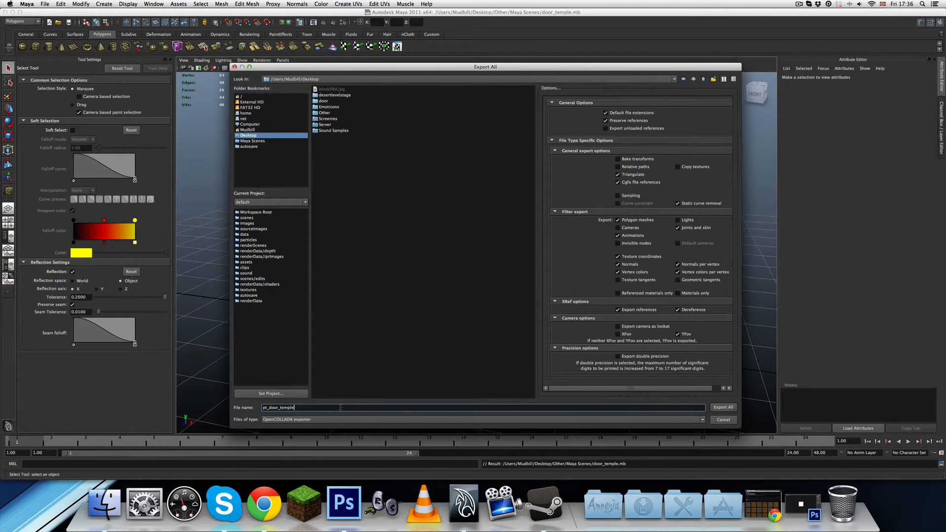
pyautogui.press('Return')
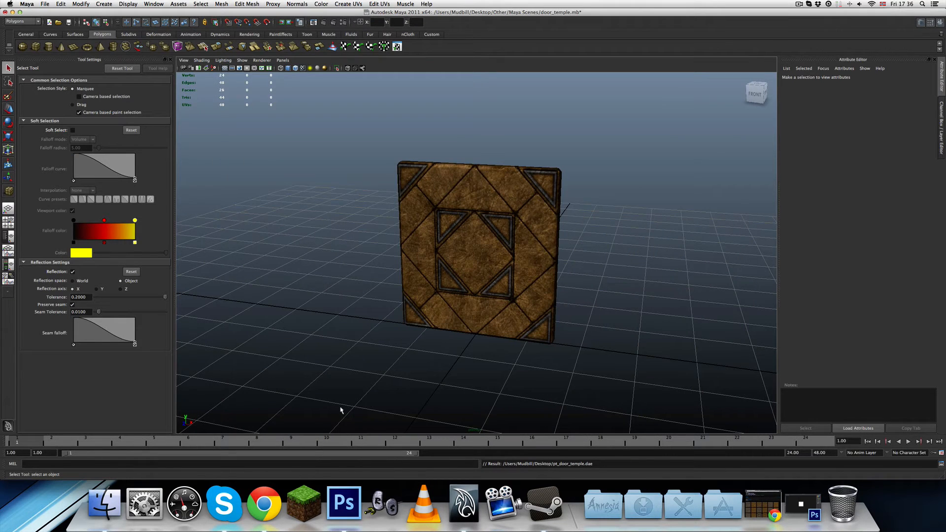
# Step: Minimize Maya, move the exported pt_door_temple.dae from the desktop into the door folder, and open that folder
pyautogui.doubleClick(544, 13)
pyautogui.moveTo(910, 40); pyautogui.dragTo(640, 164)
pyautogui.doubleClick(654, 190)
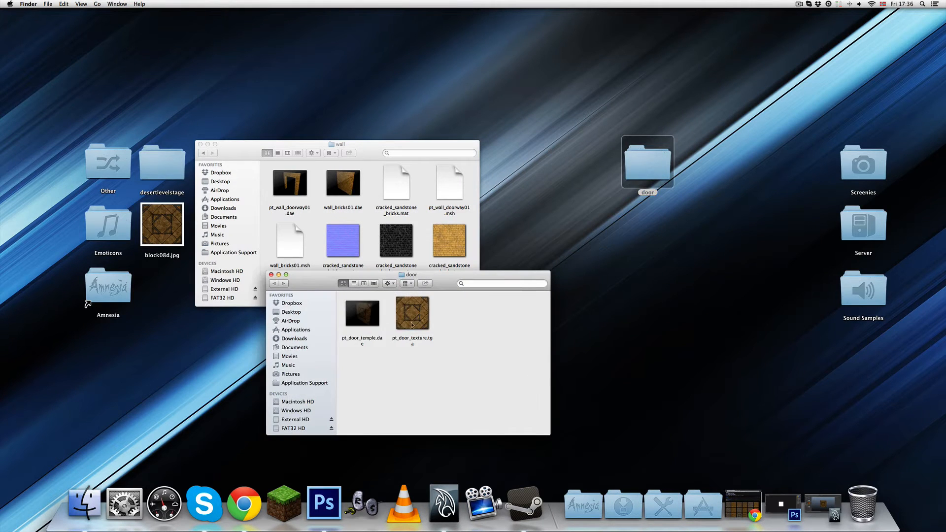
# Step: Preview pt_door_temple.dae in the door folder and rotate the model to examine its textured sides
pyautogui.click(373, 323)
pyautogui.press('space')
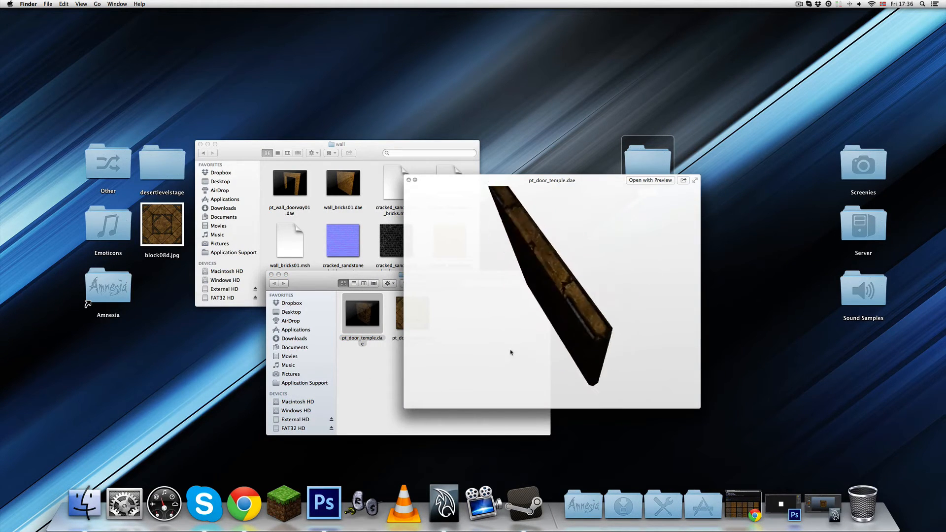
pyautogui.moveTo(544, 317); pyautogui.dragTo(494, 312)
pyautogui.moveTo(561, 253); pyautogui.dragTo(643, 319)
pyautogui.press('space')
pyautogui.click(463, 350)
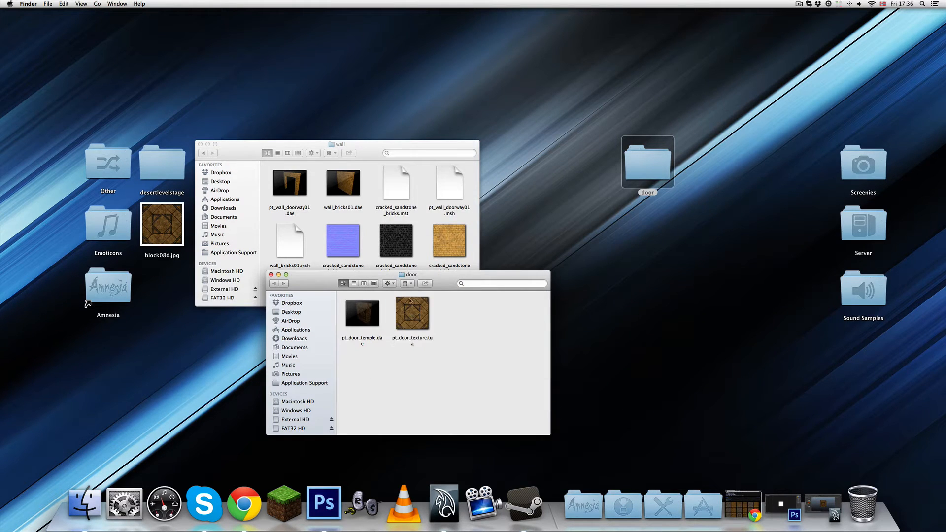
pyautogui.moveTo(440, 284); pyautogui.dragTo(450, 286)
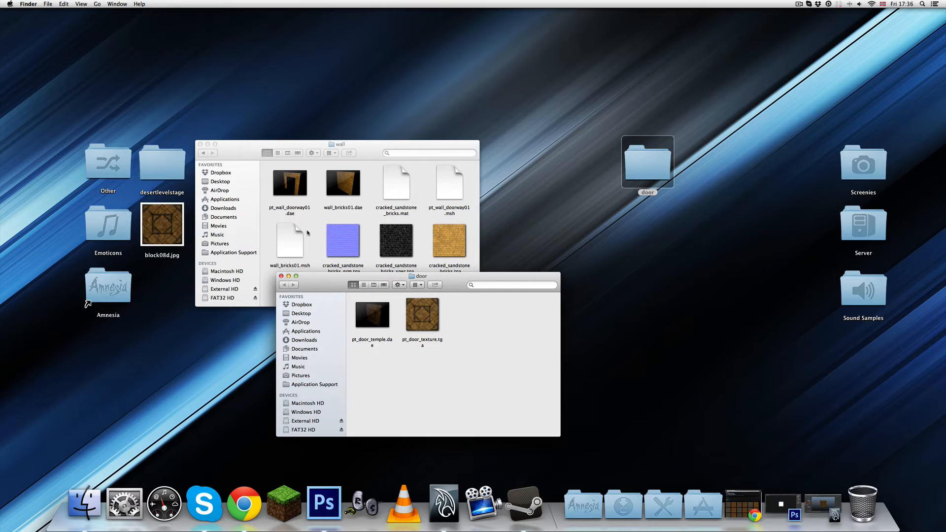
# Step: Rename pt_door_temple.dae in the door folder as pt_door_stone01.dae
pyautogui.click(379, 326)
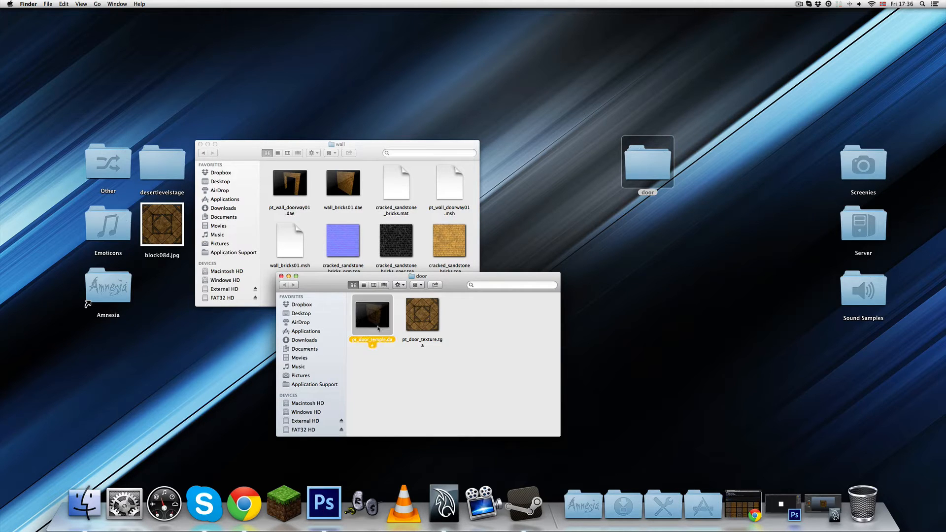
pyautogui.press('Return')
pyautogui.press('Right')
pyautogui.press('BackSpace')
pyautogui.press('BackSpace')
pyautogui.press('BackSpace')
pyautogui.press('BackSpace')
pyautogui.press('BackSpace')
pyautogui.press('BackSpace')
pyautogui.write('stone')
pyautogui.write('01')
pyautogui.press('Return')
pyautogui.click(405, 397)
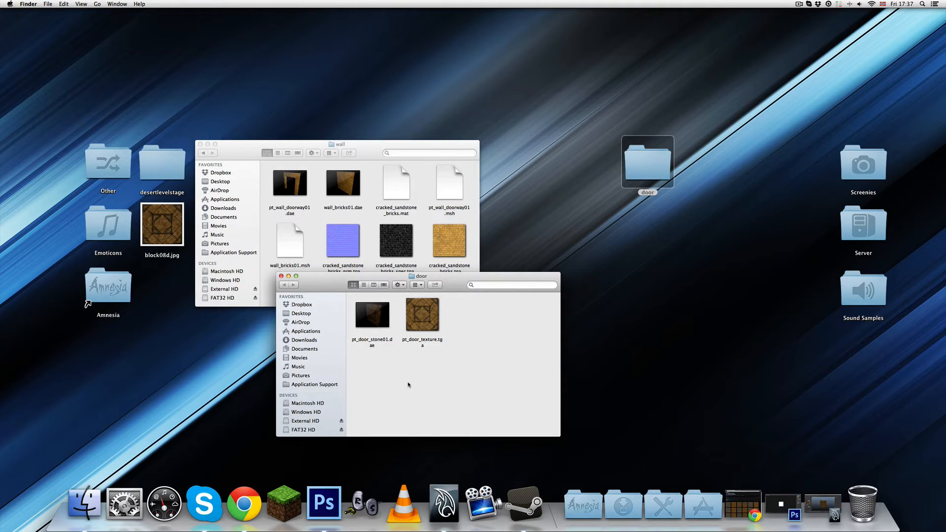
# Step: Preview the pt_door_texture.tga image in the door folder, then close the preview and deselect the file
pyautogui.click(427, 331)
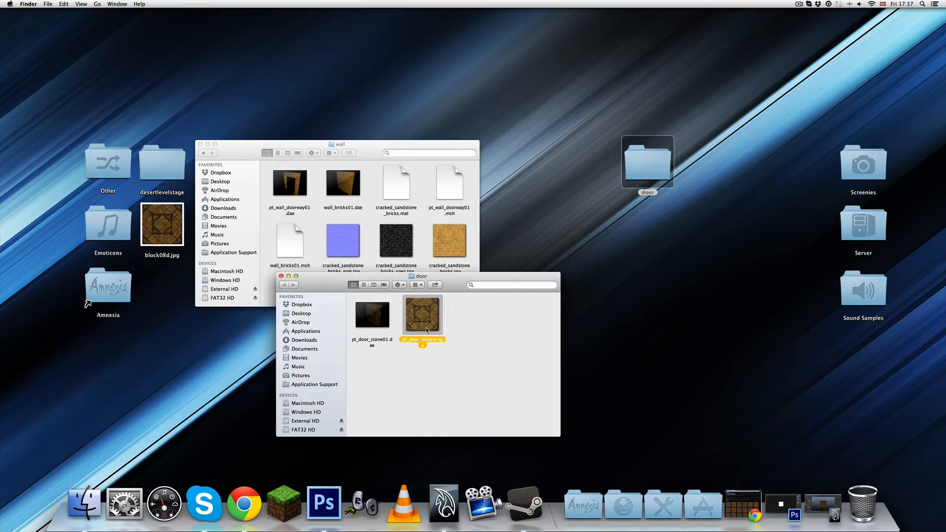
pyautogui.press('space')
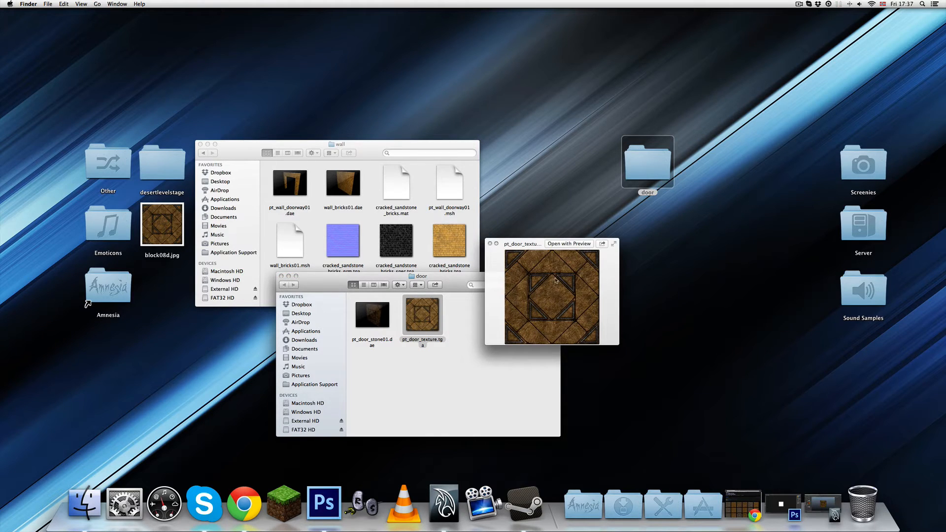
pyautogui.press('space')
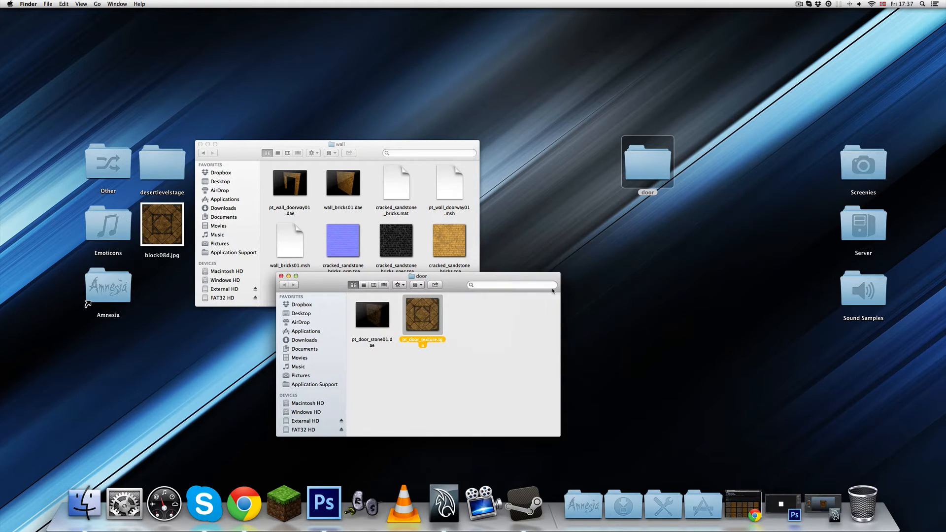
pyautogui.click(474, 347)
pyautogui.click(597, 216)
pyautogui.click(496, 344)
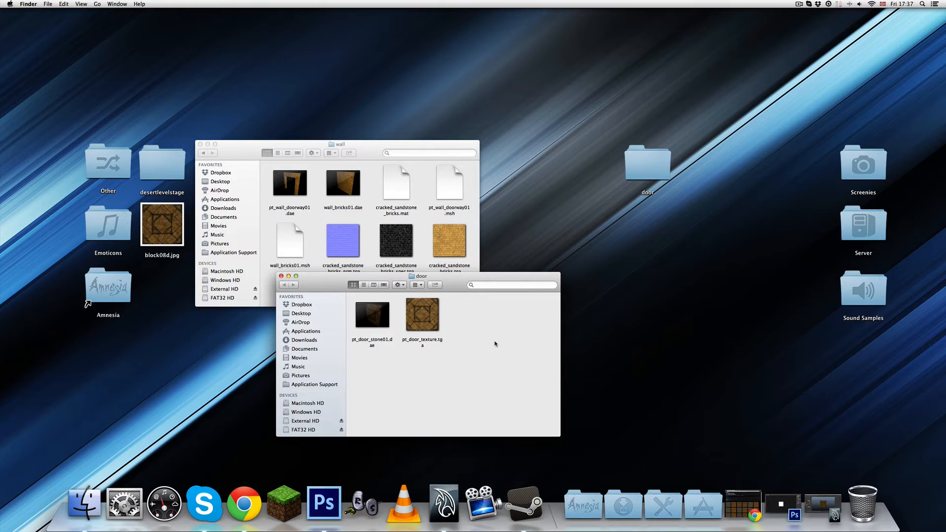
# Step: Close the door folder window and move the desktop's door folder into the custom folder
pyautogui.click(281, 276)
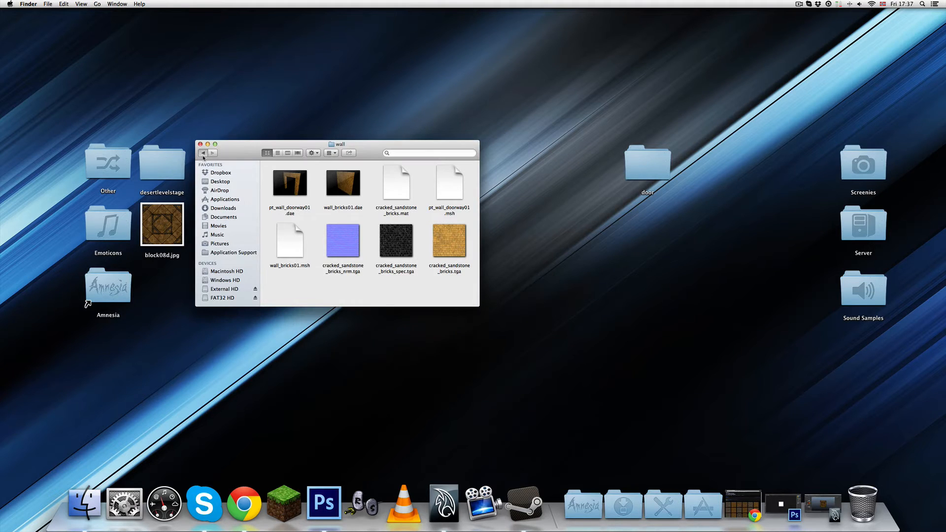
pyautogui.click(203, 153)
pyautogui.moveTo(648, 168); pyautogui.dragTo(412, 246)
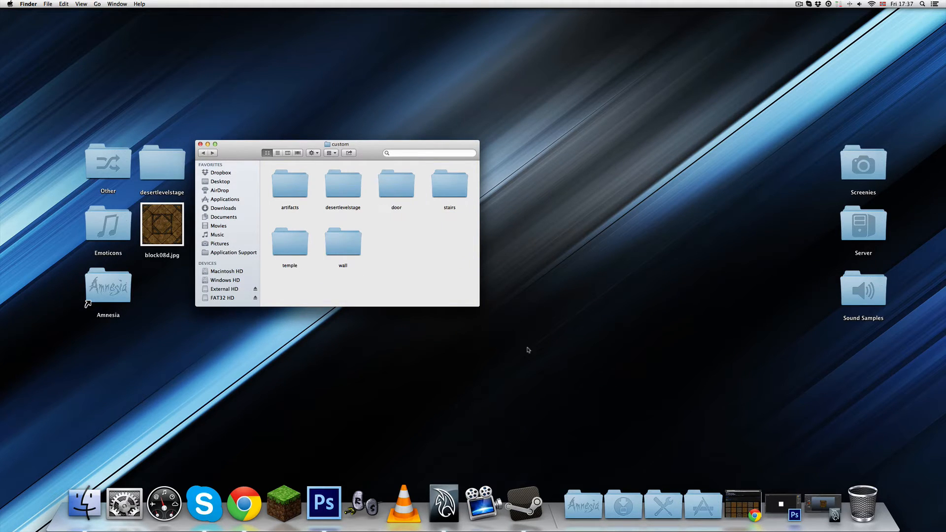
# Step: Launch ModelViewer, load pt_door_stone01.dae from static_objects/custom/door to check the textured door, and quit the viewer
pyautogui.click(583, 505)
pyautogui.click(590, 287)
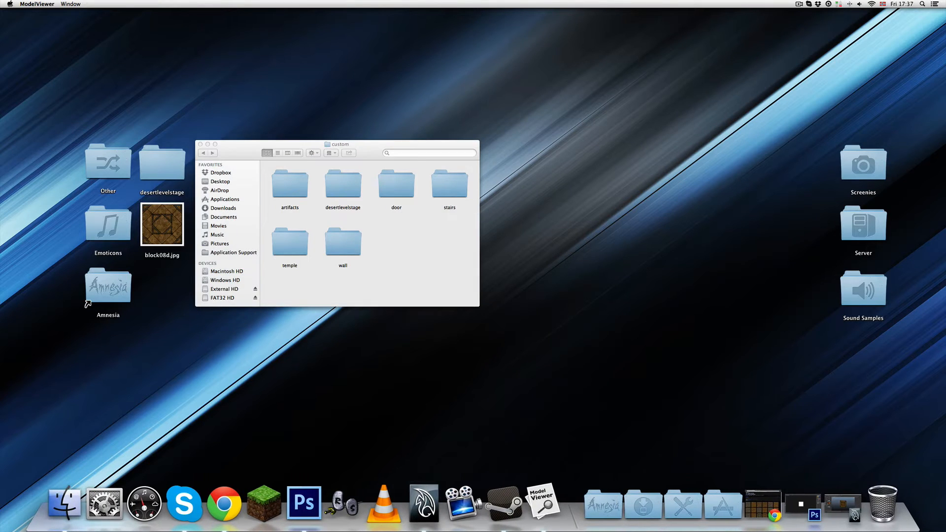
pyautogui.click(604, 83)
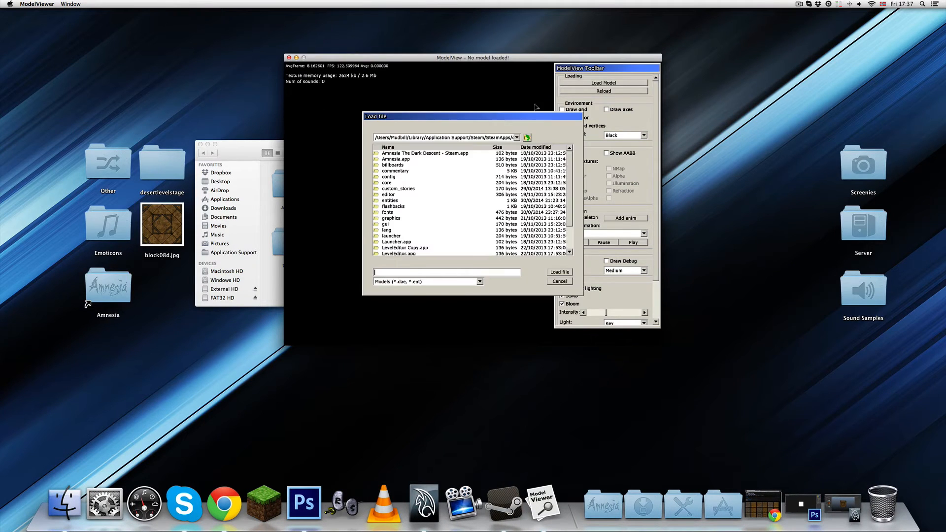
pyautogui.scroll(-4, 395, 196)
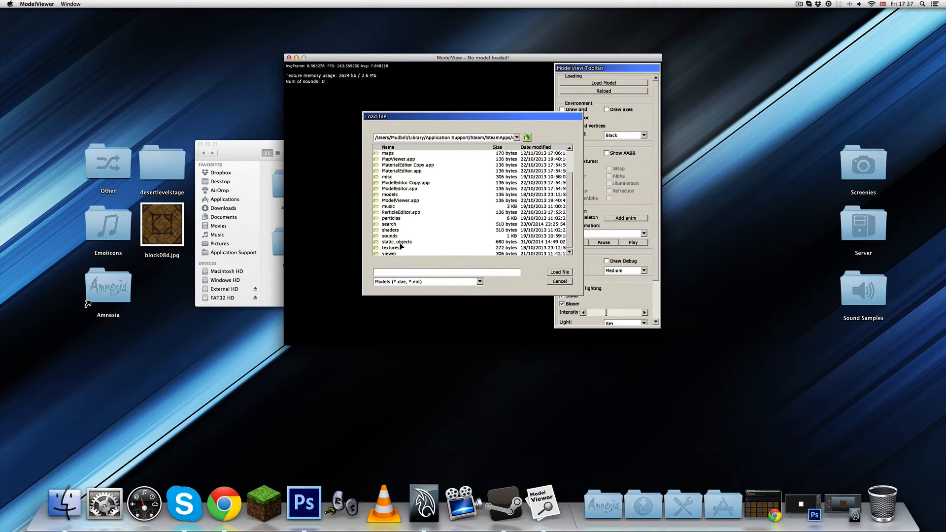
pyautogui.doubleClick(400, 242)
pyautogui.doubleClick(389, 177)
pyautogui.doubleClick(388, 165)
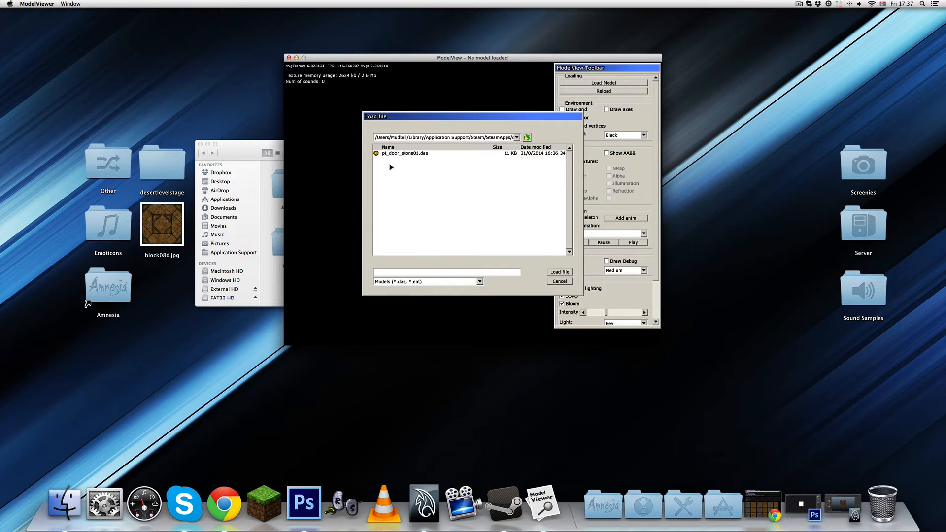
pyautogui.doubleClick(391, 153)
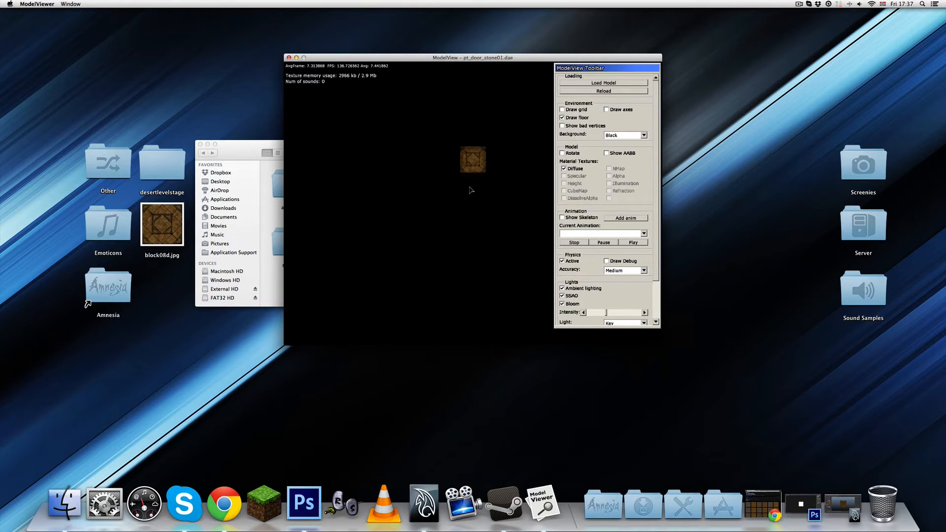
pyautogui.press('super+q')
# Step: Switch to Maya, export the whole scene to the Desktop as pt_door_stone01 with the OpenCOLLADA exporter, and minimize Maya
pyautogui.click(425, 503)
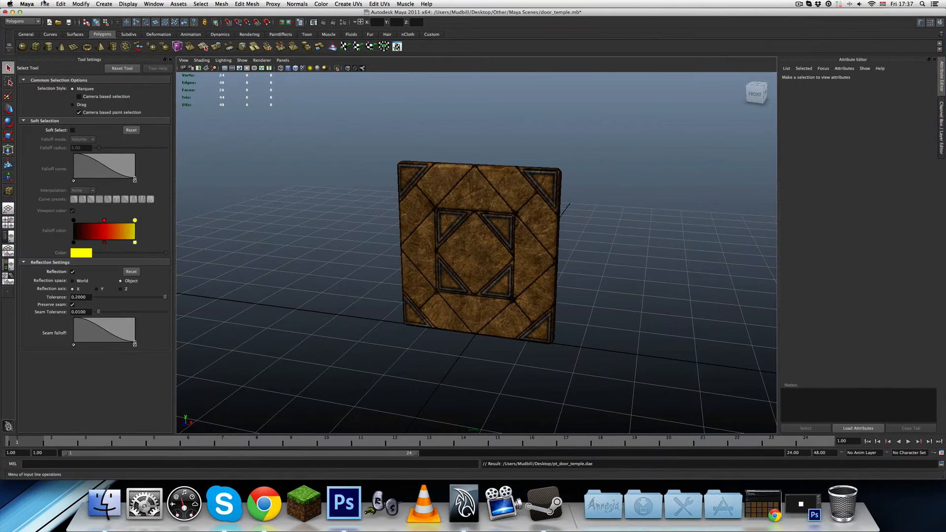
pyautogui.click(44, 4)
pyautogui.click(55, 83)
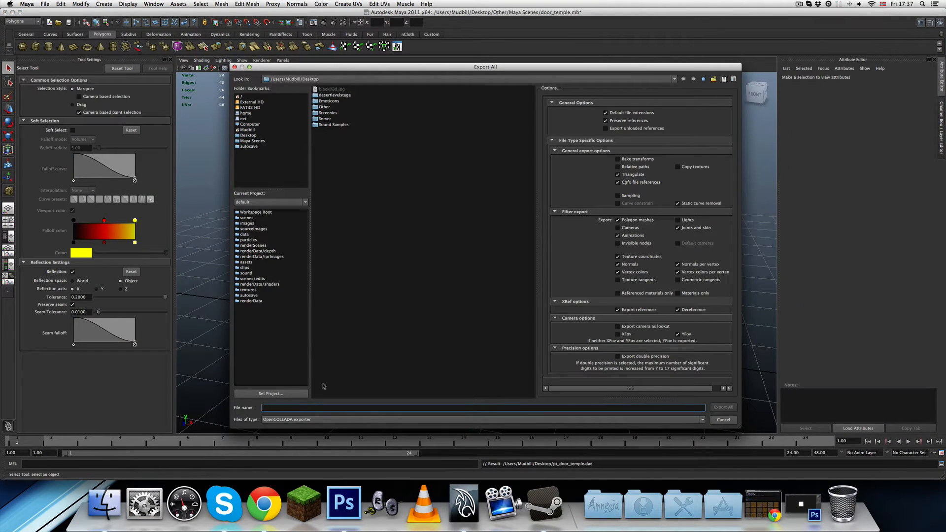
pyautogui.write('pt_door_stone01')
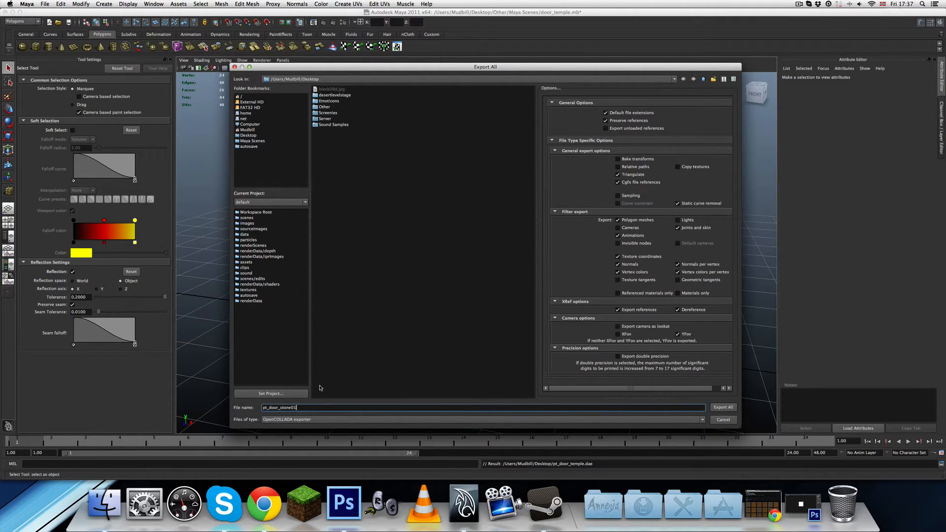
pyautogui.press('Return')
pyautogui.doubleClick(526, 14)
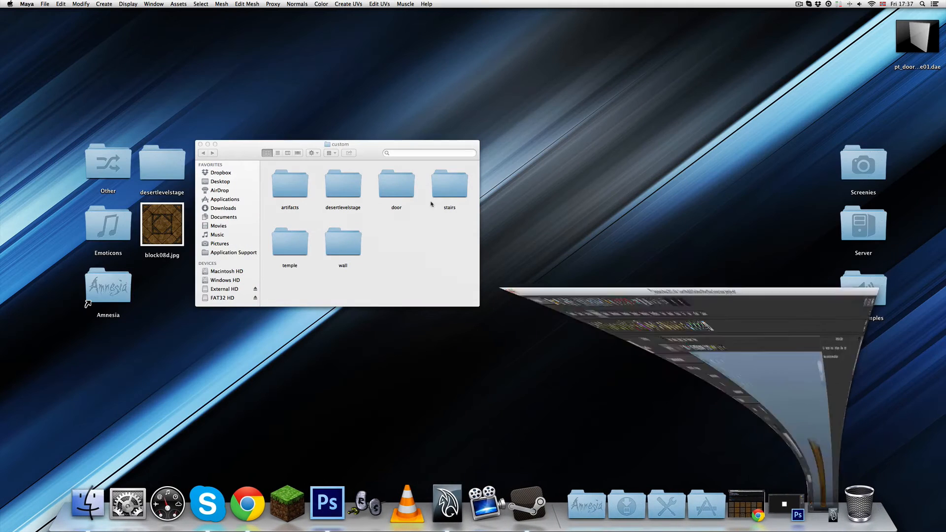
# Step: Open the door folder inside custom and replace its pt_door_stone01.dae with the newly exported copy from the Desktop
pyautogui.doubleClick(399, 180)
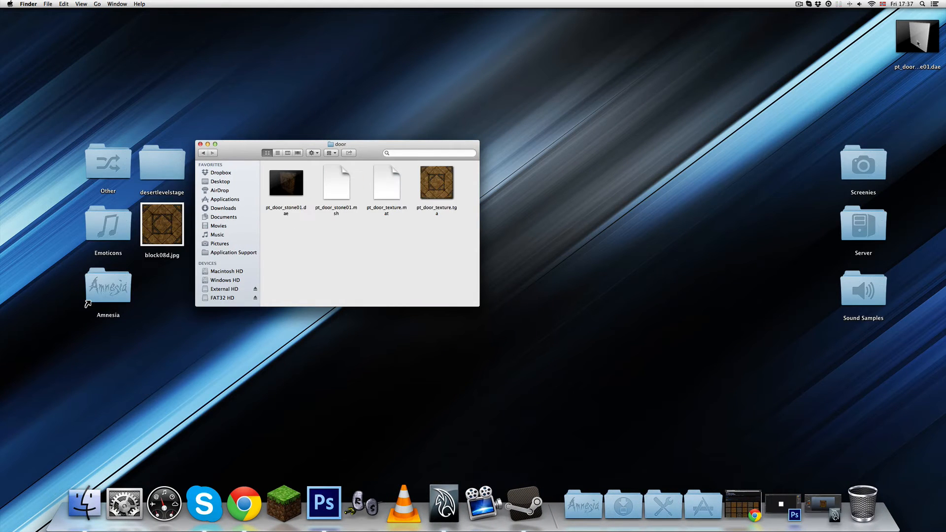
pyautogui.moveTo(918, 43); pyautogui.dragTo(327, 252)
pyautogui.click(526, 154)
# Step: Launch ModelViewer, load the updated pt_door_stone01.dae from static_objects/custom/door, examine the textured door, and quit the viewer
pyautogui.click(583, 505)
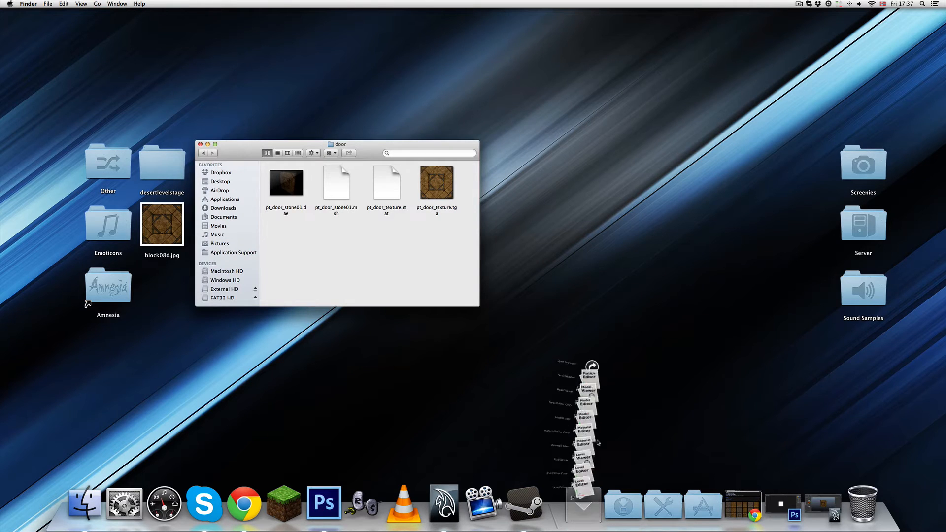
pyautogui.click(588, 389)
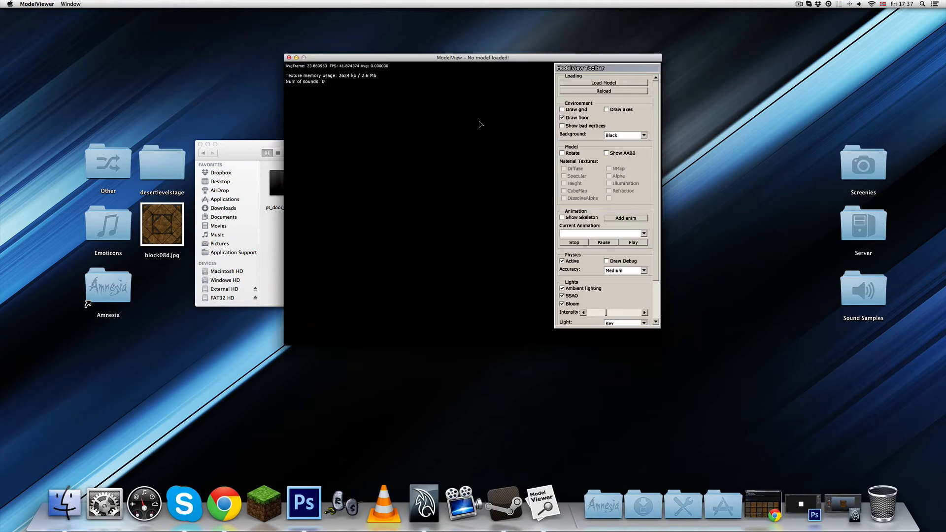
pyautogui.click(590, 84)
pyautogui.scroll(-5, 399, 227)
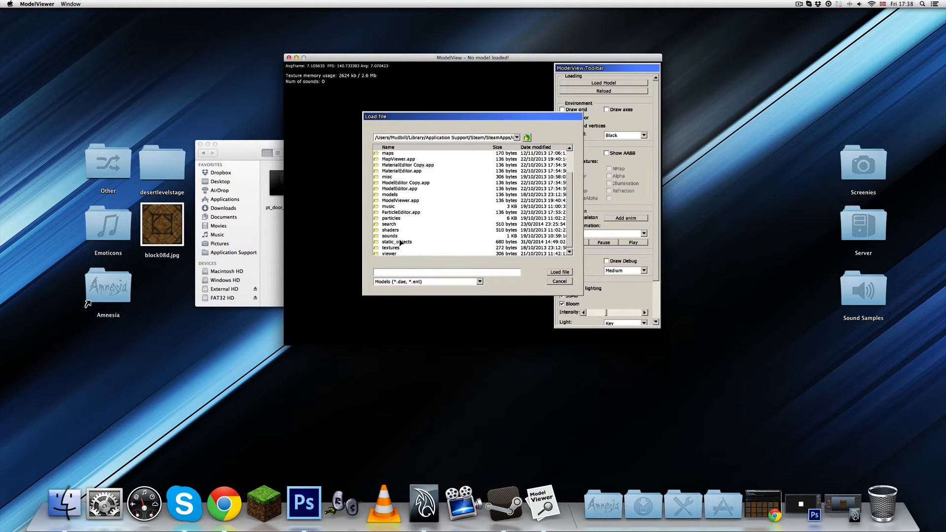
pyautogui.doubleClick(402, 237)
pyautogui.doubleClick(399, 177)
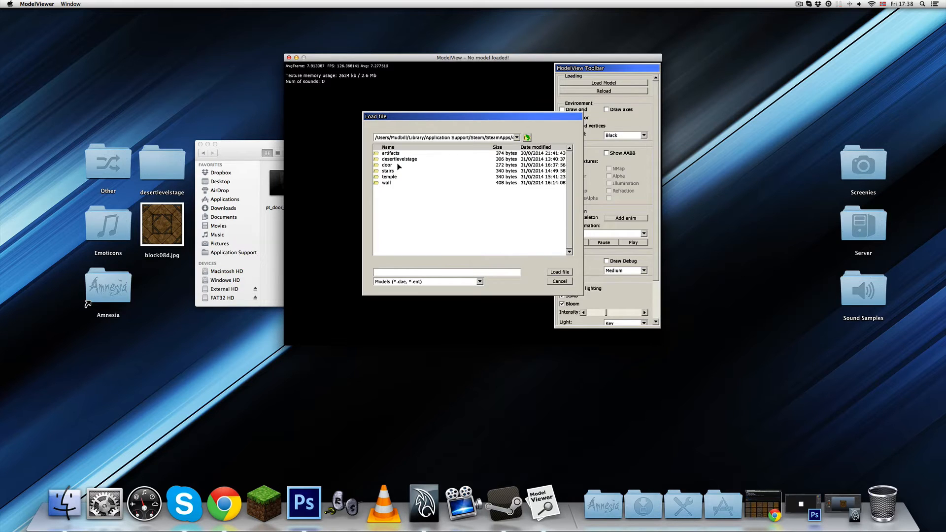
pyautogui.doubleClick(394, 168)
pyautogui.doubleClick(400, 153)
pyautogui.scroll(5, 436, 151)
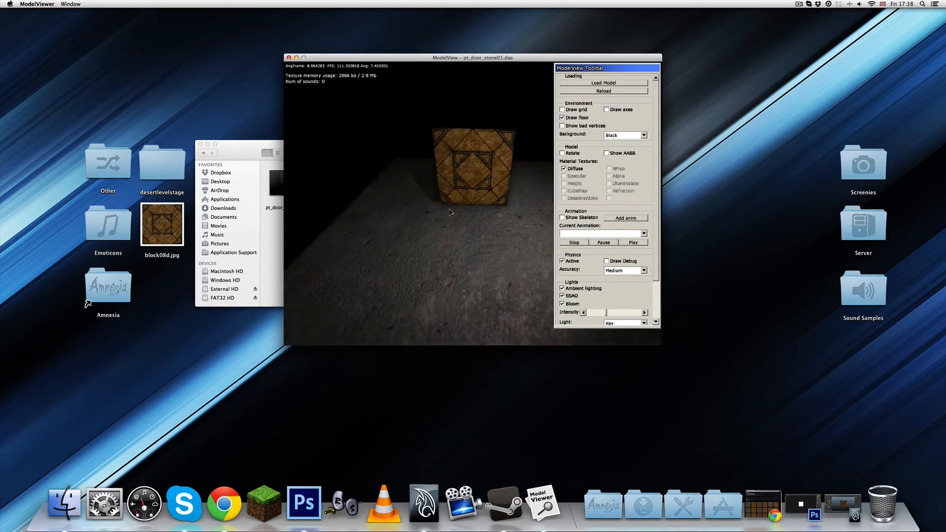
pyautogui.scroll(-5, 436, 151)
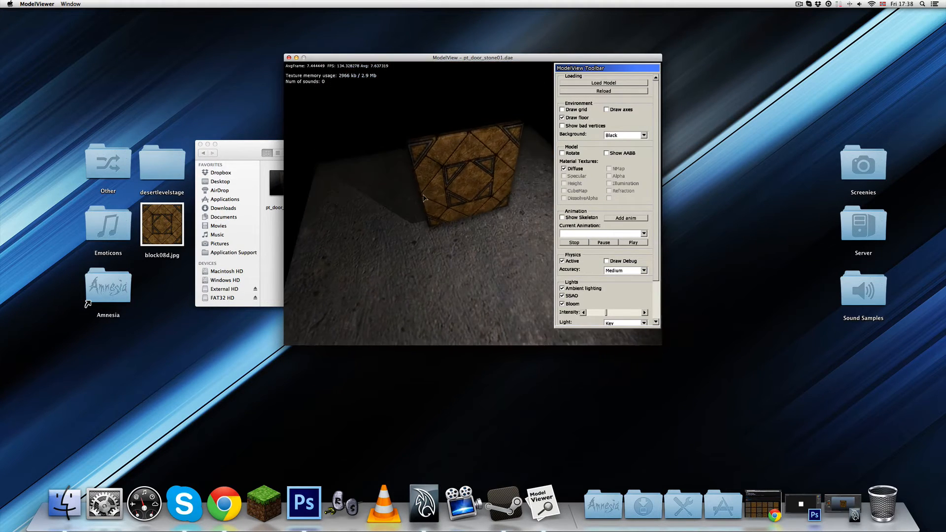
pyautogui.press('super+q')
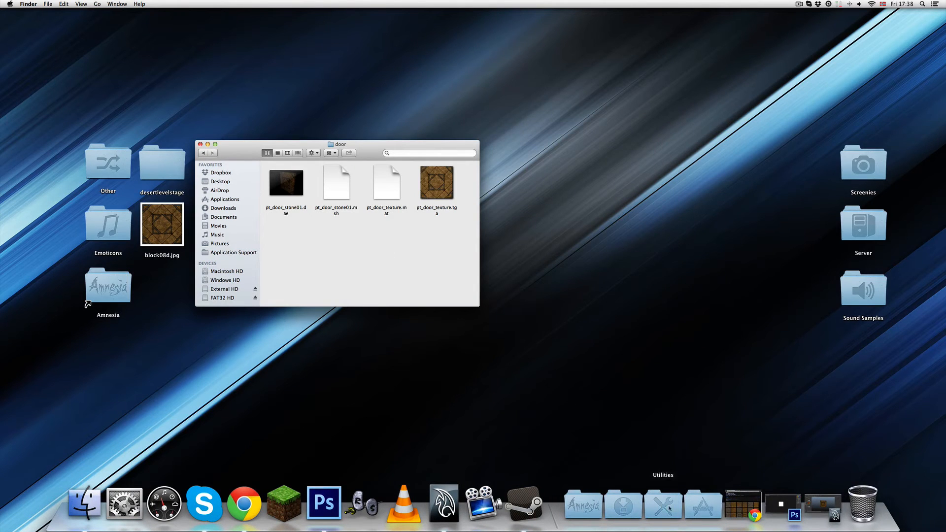
# Step: Move the door folder from the custom folder to the Desktop and launch CrazyBump
pyautogui.click(704, 506)
pyautogui.click(321, 240)
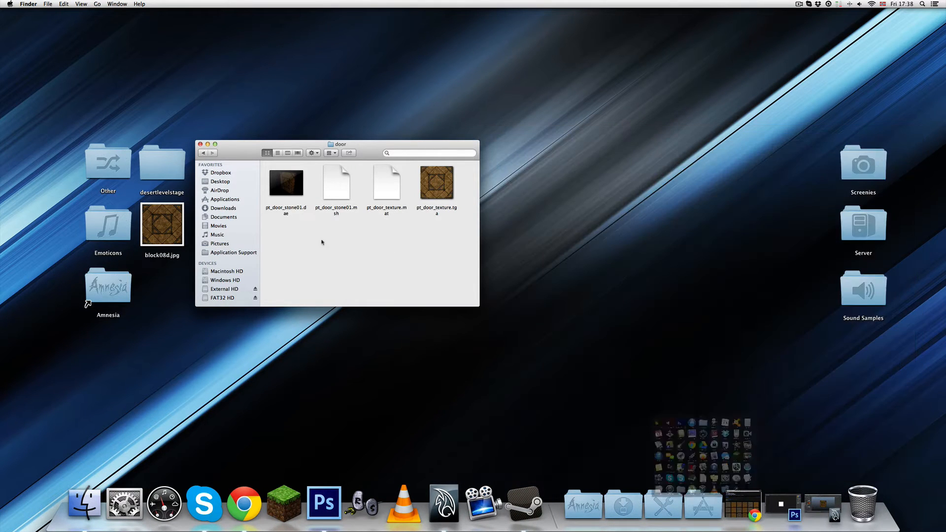
pyautogui.click(203, 152)
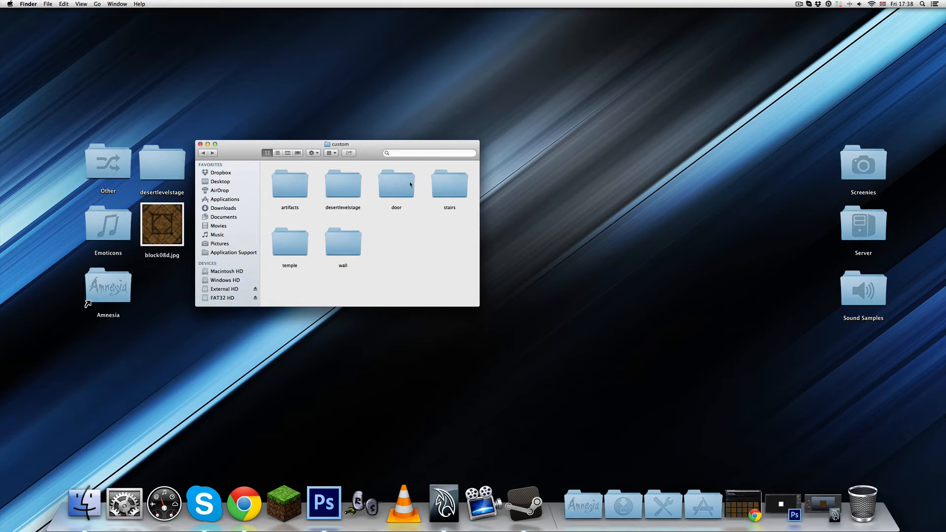
pyautogui.moveTo(410, 184); pyautogui.dragTo(646, 213)
pyautogui.click(704, 506)
pyautogui.click(645, 213)
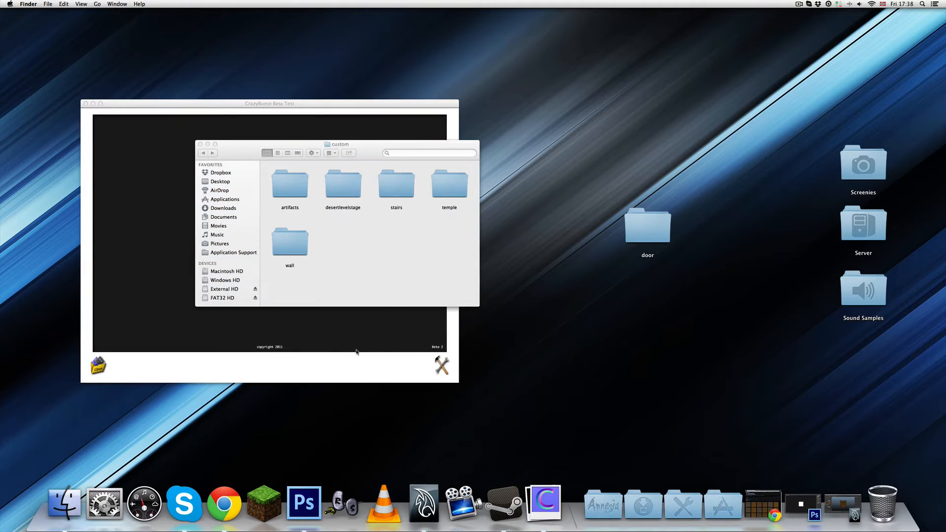
# Step: Open pt_door_texture.tga from the Desktop's door folder in CrazyBump and choose a shape interpretation to generate its maps
pyautogui.click(98, 365)
pyautogui.click(159, 218)
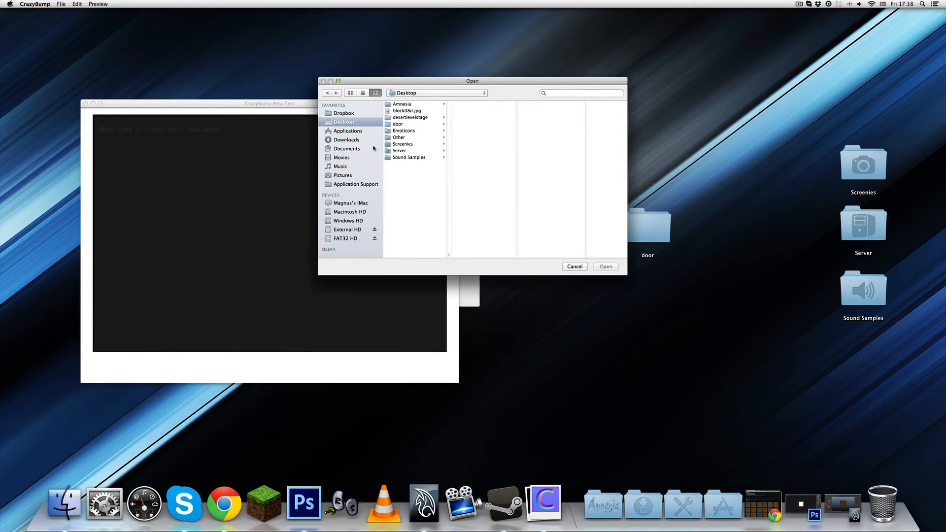
pyautogui.click(402, 118)
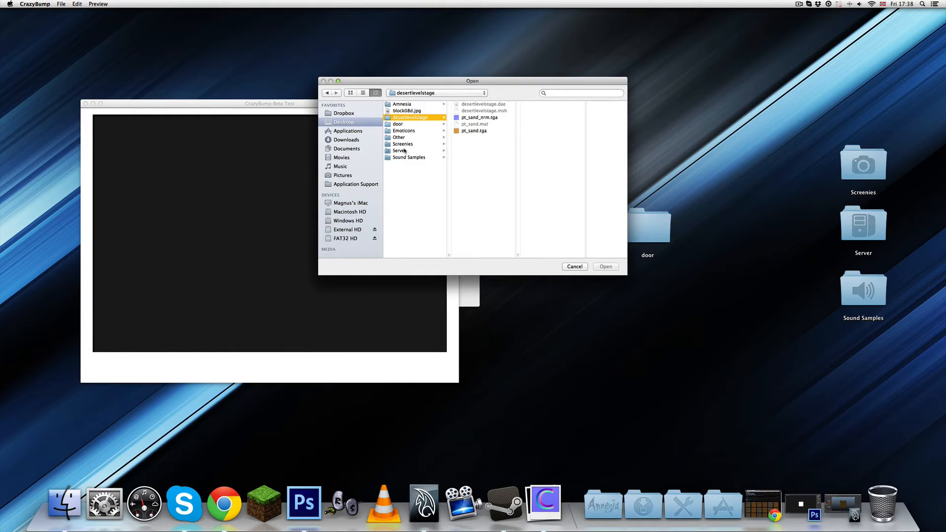
pyautogui.click(402, 124)
pyautogui.click(483, 124)
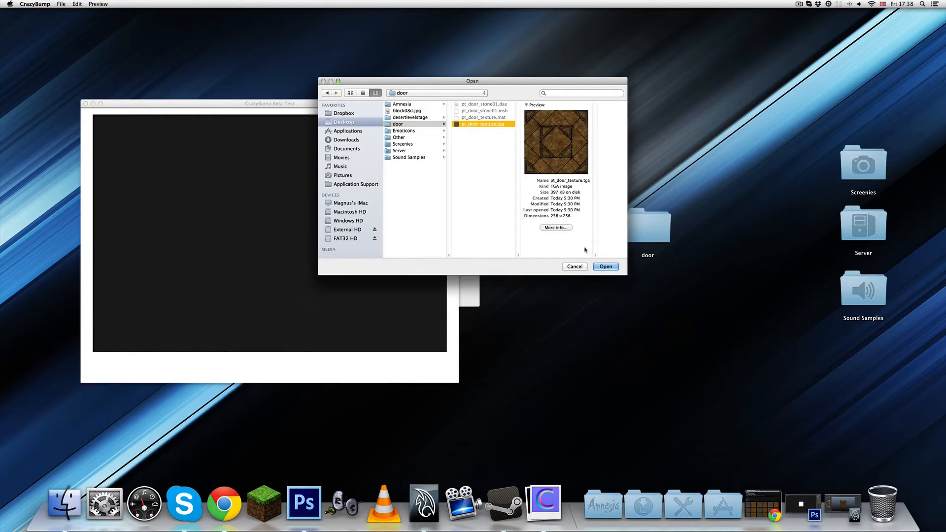
pyautogui.click(598, 267)
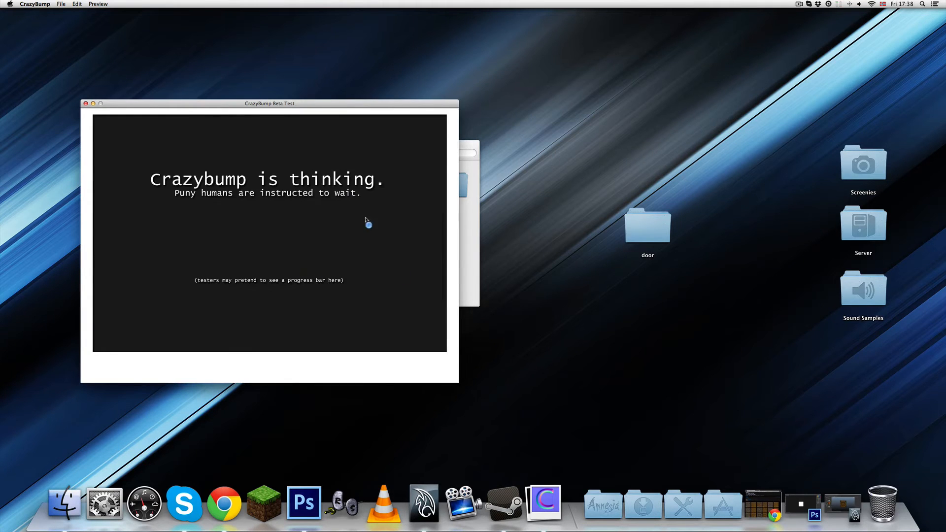
pyautogui.click(256, 219)
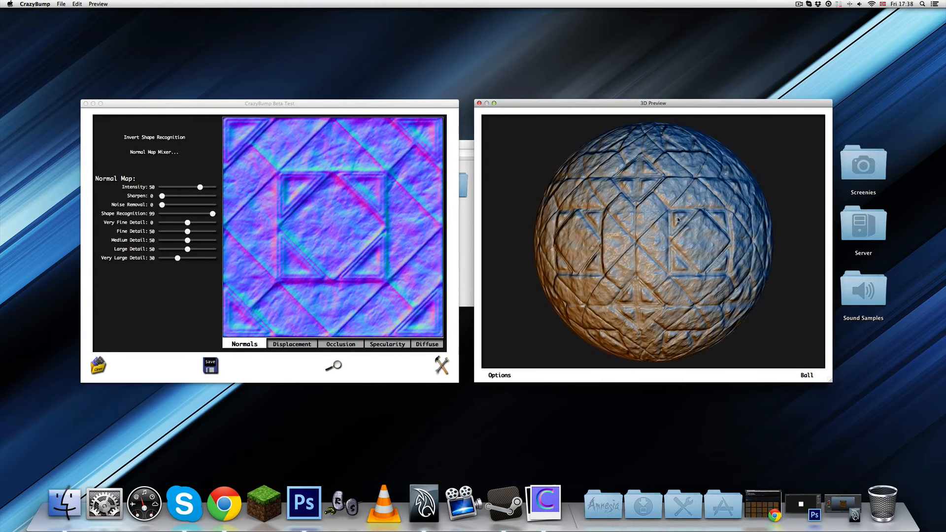
# Step: Preview the texture on a box and set the normal map's Very Large Detail to 13 and Intensity to 27
pyautogui.click(807, 375)
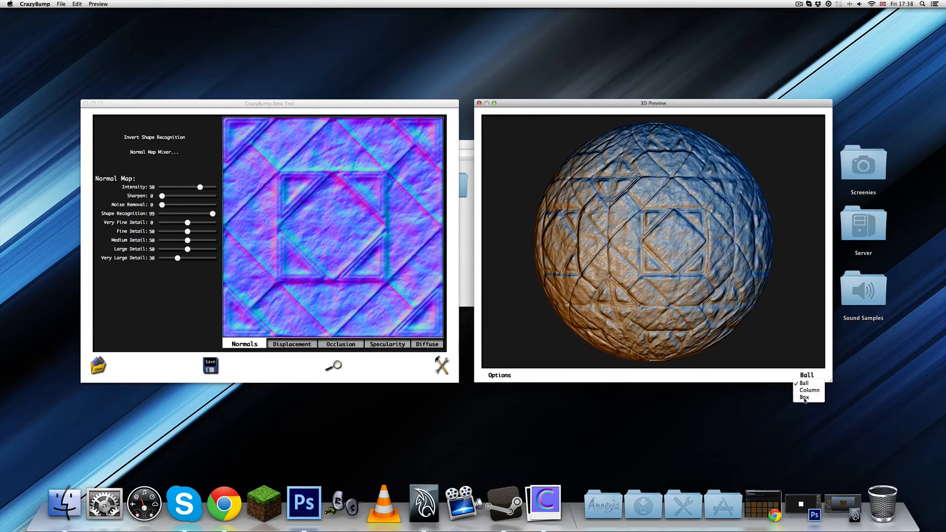
pyautogui.click(808, 388)
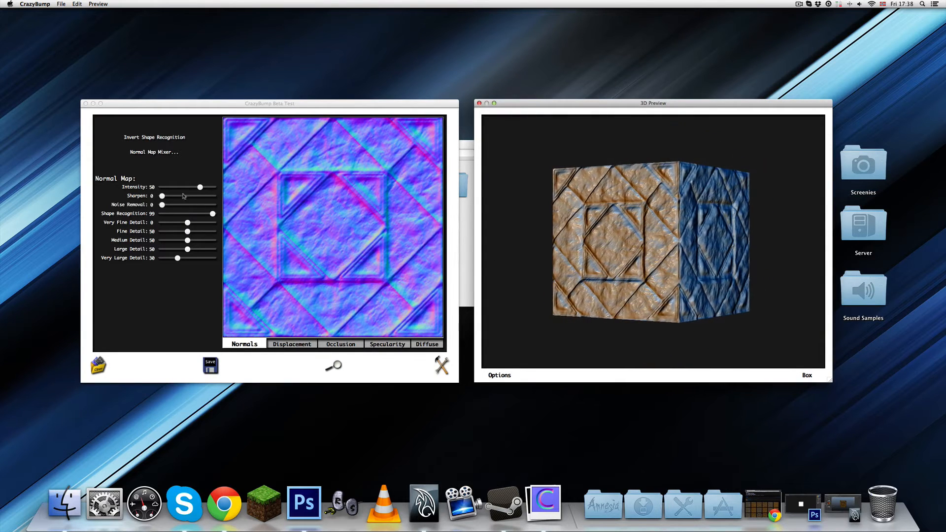
pyautogui.moveTo(178, 258); pyautogui.dragTo(170, 261)
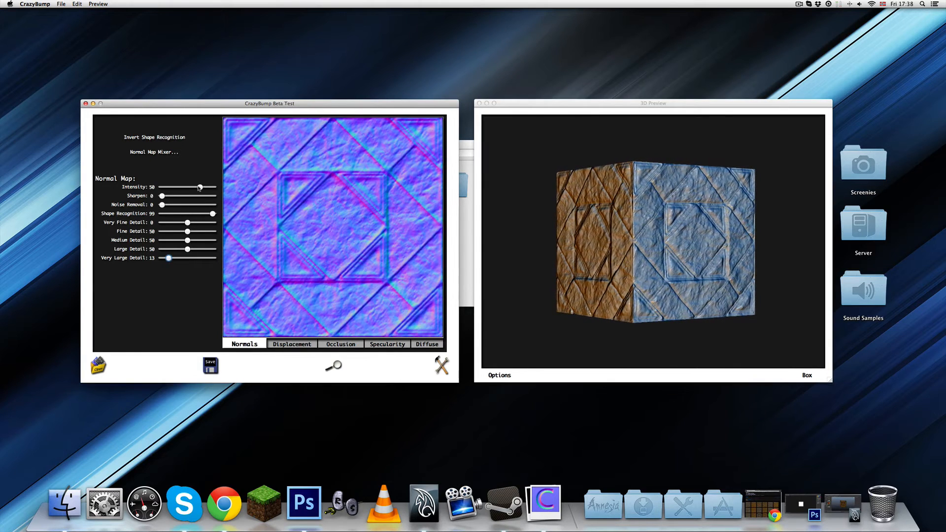
pyautogui.click(193, 188)
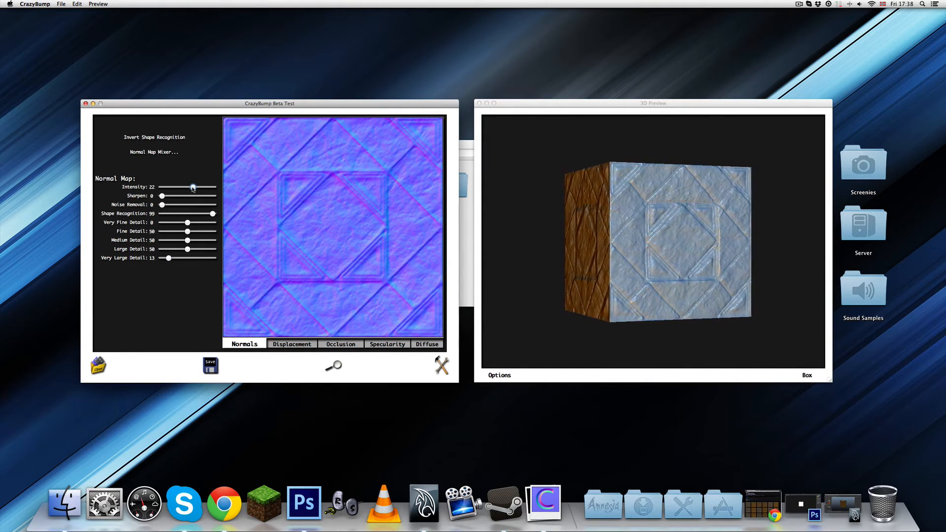
pyautogui.moveTo(193, 187); pyautogui.dragTo(194, 188)
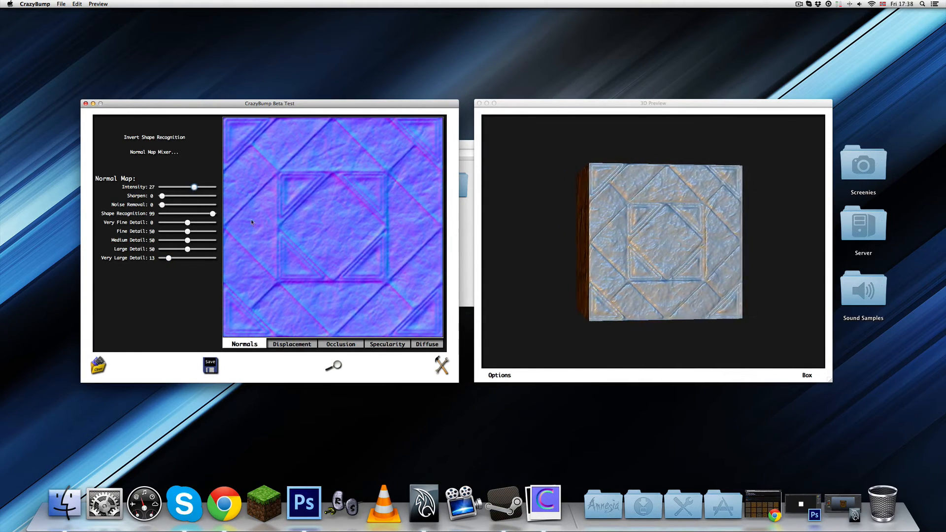
# Step: Save the normal map to the Desktop as pt_door_texture_nrm.png
pyautogui.click(211, 365)
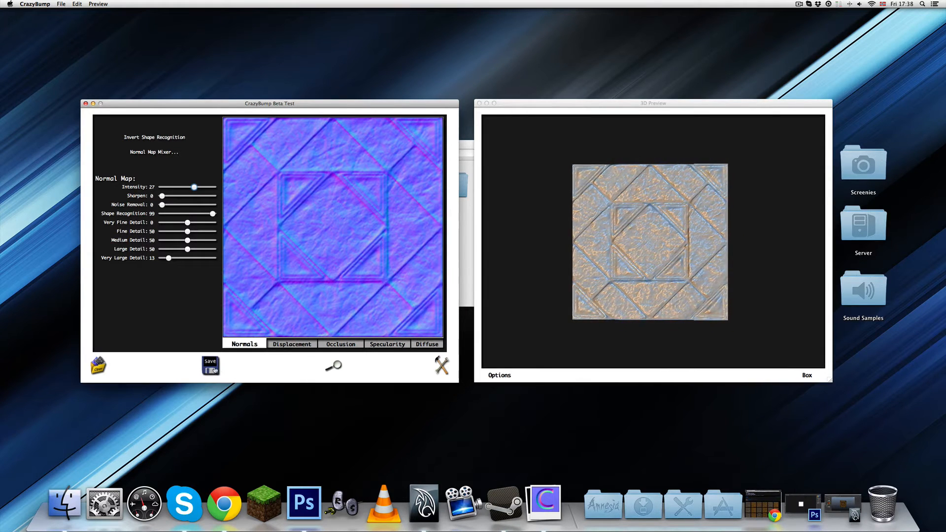
pyautogui.click(232, 378)
pyautogui.press('Return')
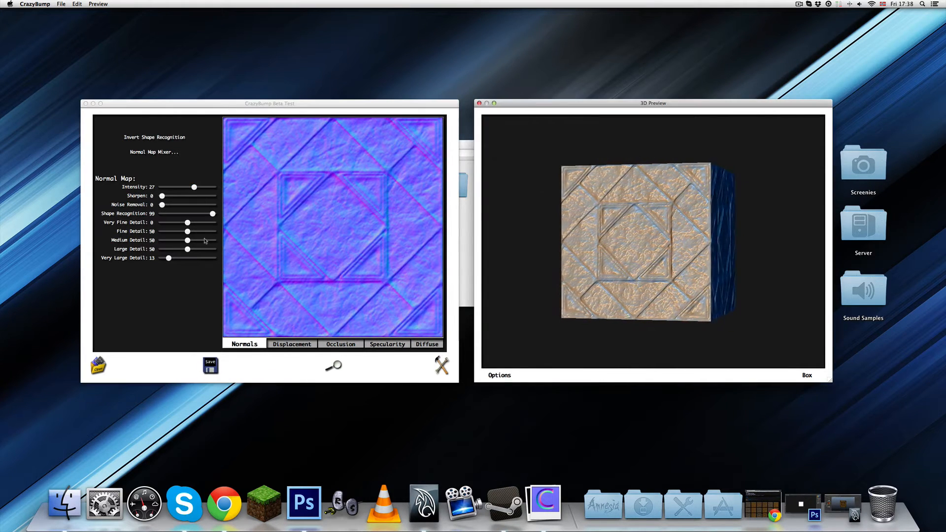
# Step: Save a specularity map with Brightness 35 and Texture Influence 2 to the Desktop as pt_door_texture_spec.png, and close CrazyBump
pyautogui.click(387, 344)
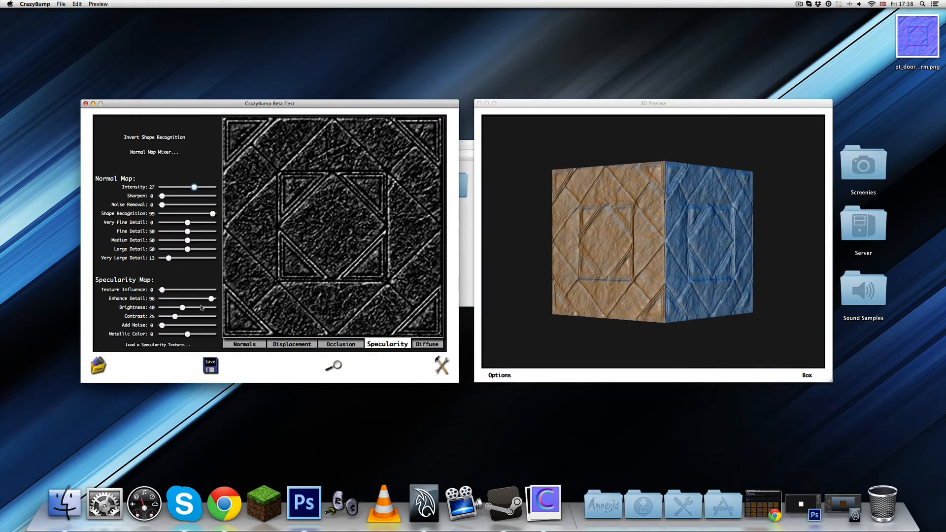
pyautogui.moveTo(186, 310); pyautogui.dragTo(165, 293)
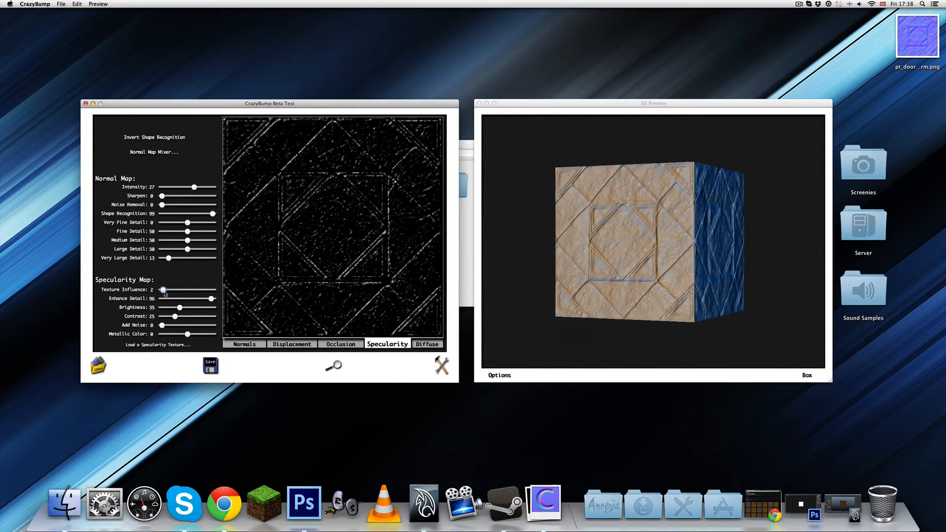
pyautogui.click(210, 366)
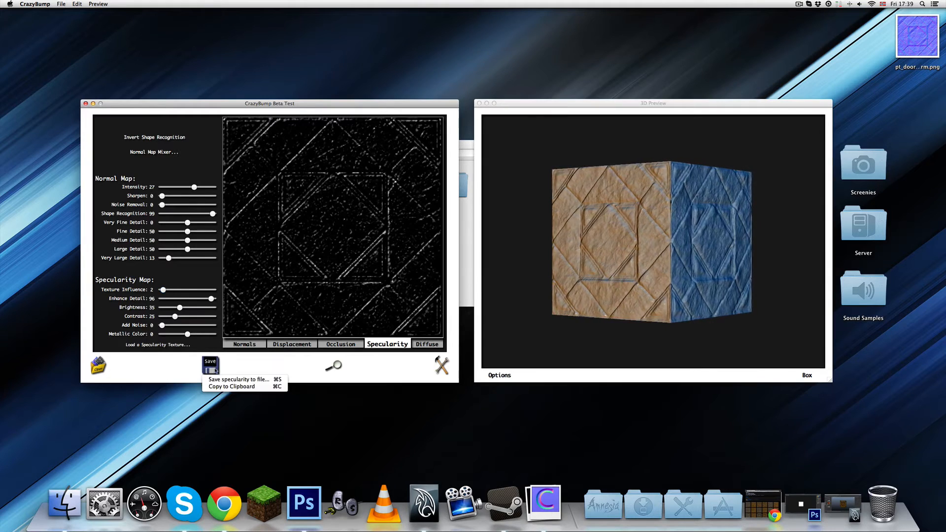
pyautogui.click(237, 380)
pyautogui.click(530, 163)
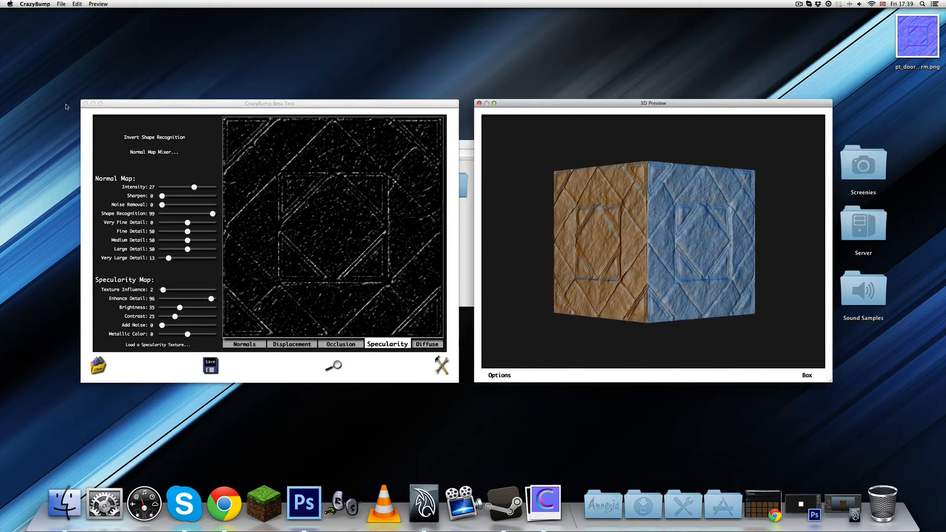
pyautogui.click(86, 104)
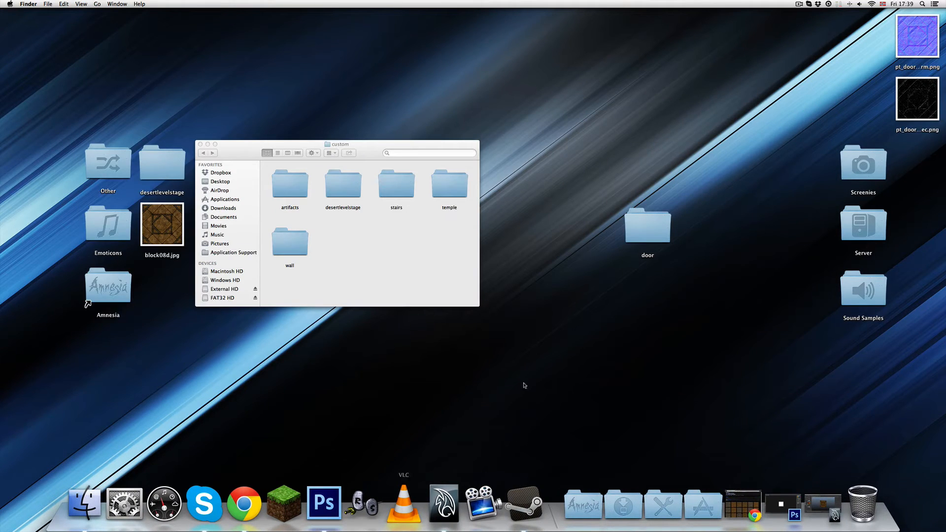
# Step: Open pt_door_texture_nrm.png from the Desktop in Photoshop and add a new alpha channel inverted to solid white
pyautogui.moveTo(918, 35); pyautogui.dragTo(324, 503)
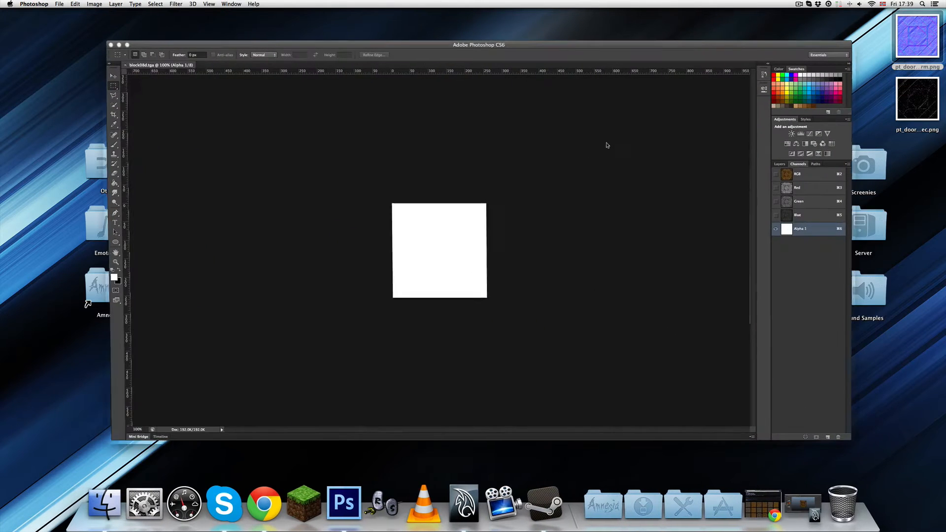
pyautogui.click(829, 437)
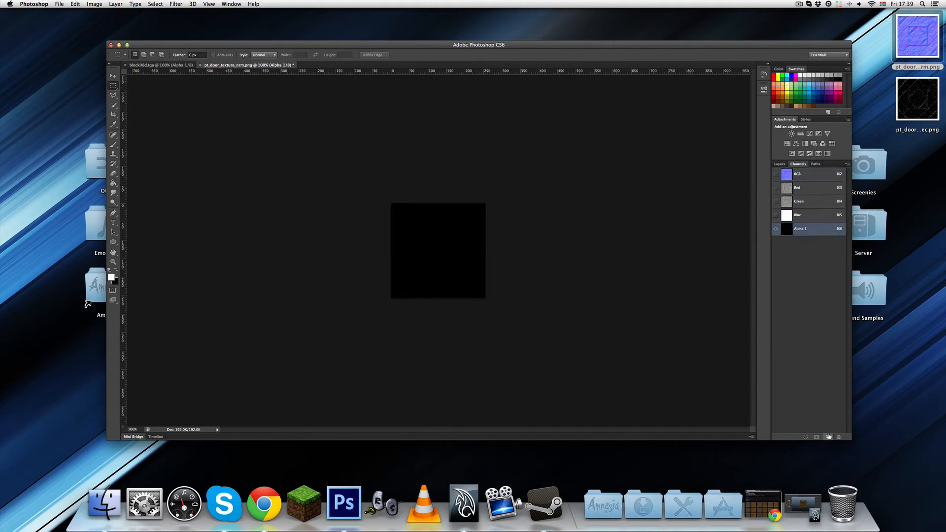
pyautogui.press('super+i')
# Step: Save the normal map to the Desktop in Targa format with alpha channels as pt_door_texture_nrm.tga
pyautogui.press('super+shift+s')
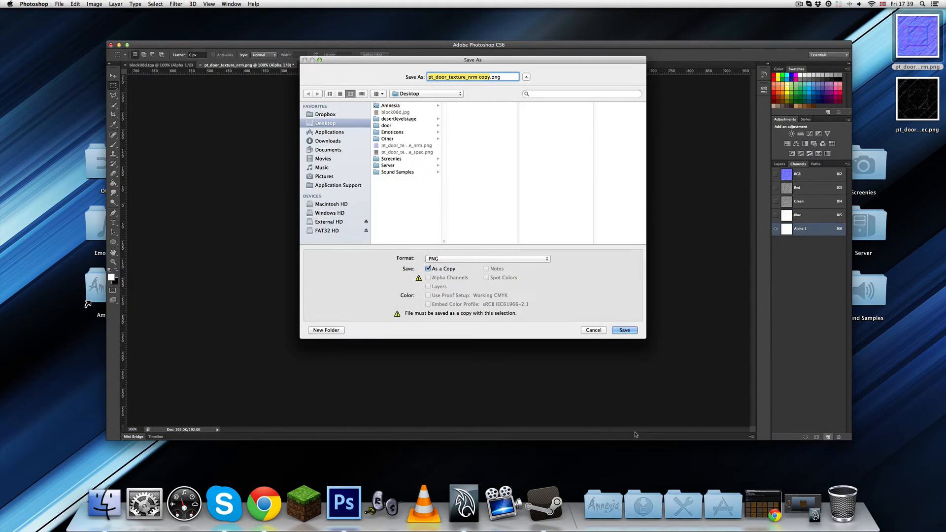
pyautogui.click(456, 259)
pyautogui.click(446, 279)
pyautogui.click(446, 279)
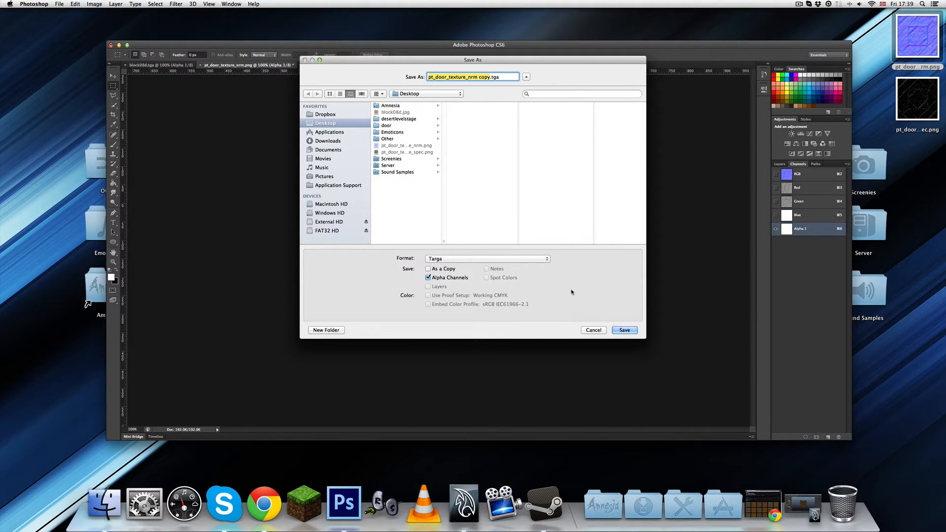
pyautogui.click(487, 78)
pyautogui.press('BackSpace')
pyautogui.press('BackSpace')
pyautogui.press('BackSpace')
pyautogui.press('BackSpace')
pyautogui.press('Return')
pyautogui.press('Return')
# Step: Open pt_door_texture_spec.png from the Desktop in Photoshop and add a new alpha channel filled with white
pyautogui.moveTo(918, 98); pyautogui.dragTo(343, 503)
pyautogui.click(828, 437)
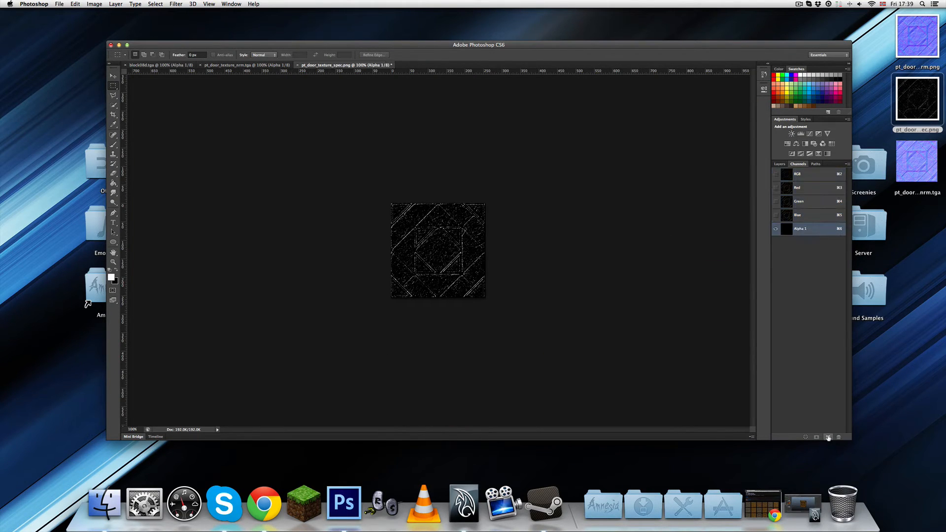
pyautogui.hotkey('alt', 'BackSpace')
# Step: Save the specular map to the Desktop in Targa format with alpha channels as pt_door_texture_spec.tga
pyautogui.press('super+shift+s')
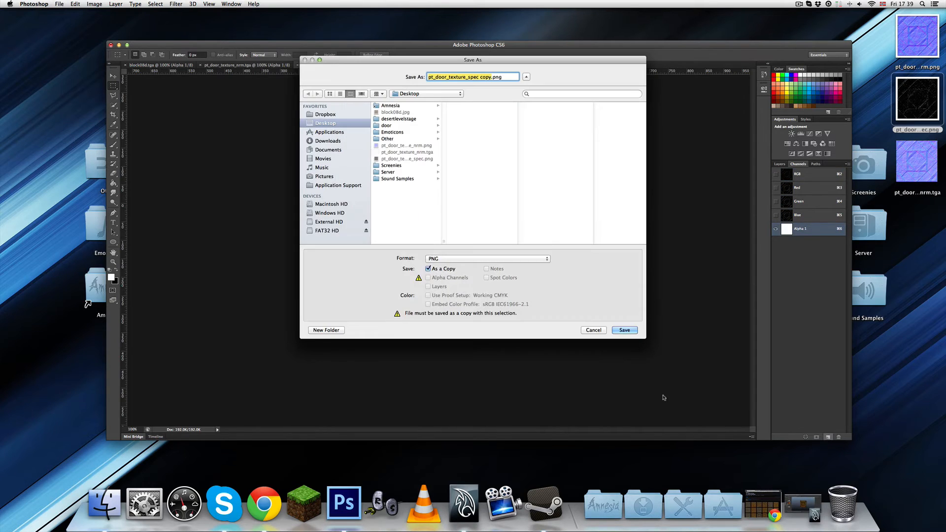
pyautogui.click(463, 258)
pyautogui.click(458, 279)
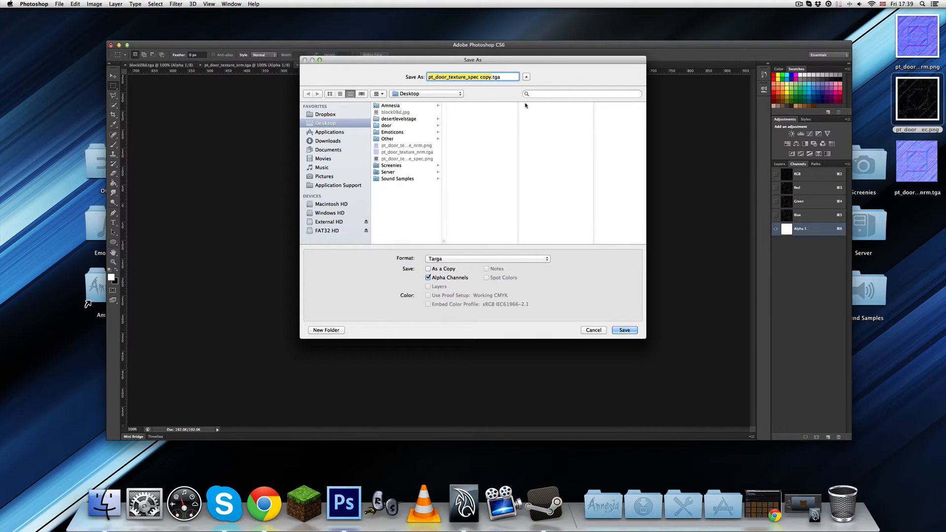
pyautogui.press('Right')
pyautogui.press('BackSpace')
pyautogui.press('BackSpace')
pyautogui.press('BackSpace')
pyautogui.press('BackSpace')
pyautogui.press('BackSpace')
pyautogui.press('Return')
pyautogui.press('Return')
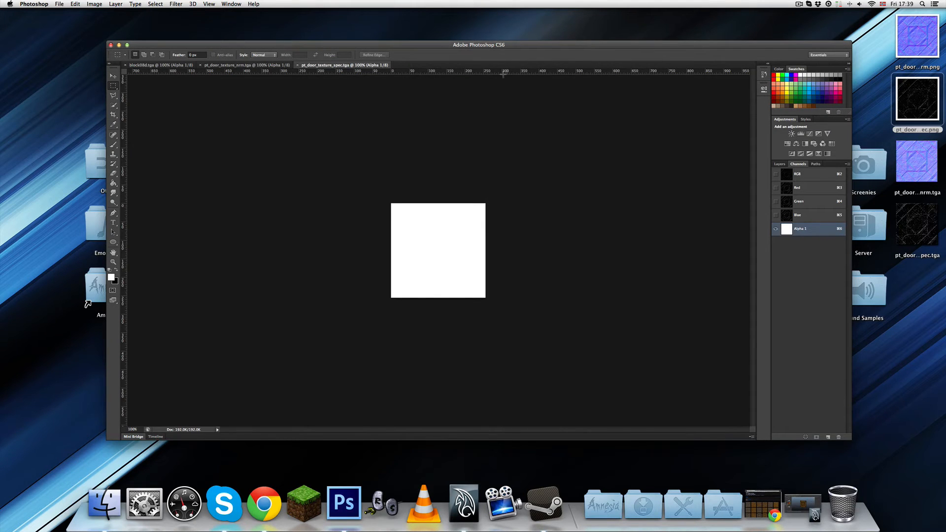
# Step: Move the two Targa maps from the Desktop into the door folder, and put that folder into static_objects' custom folder
pyautogui.doubleClick(498, 45)
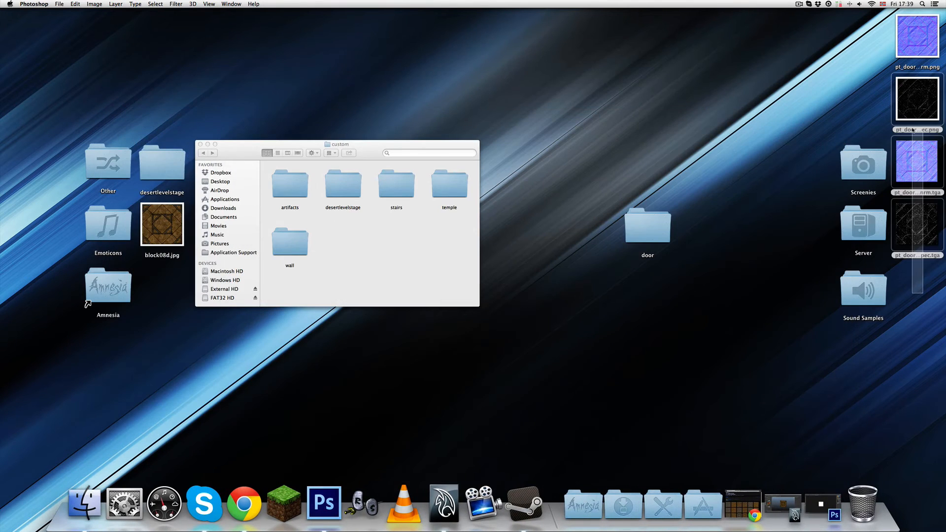
pyautogui.moveTo(923, 381); pyautogui.dragTo(426, 261)
pyautogui.click(415, 248)
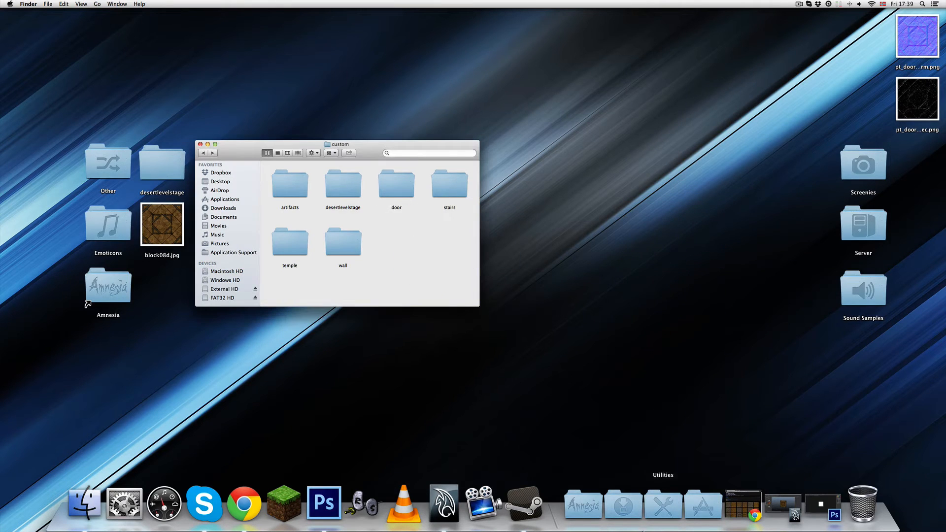
# Step: Launch the HPL Material Editor and load pt_door_texture.mat from the custom door folder
pyautogui.click(600, 515)
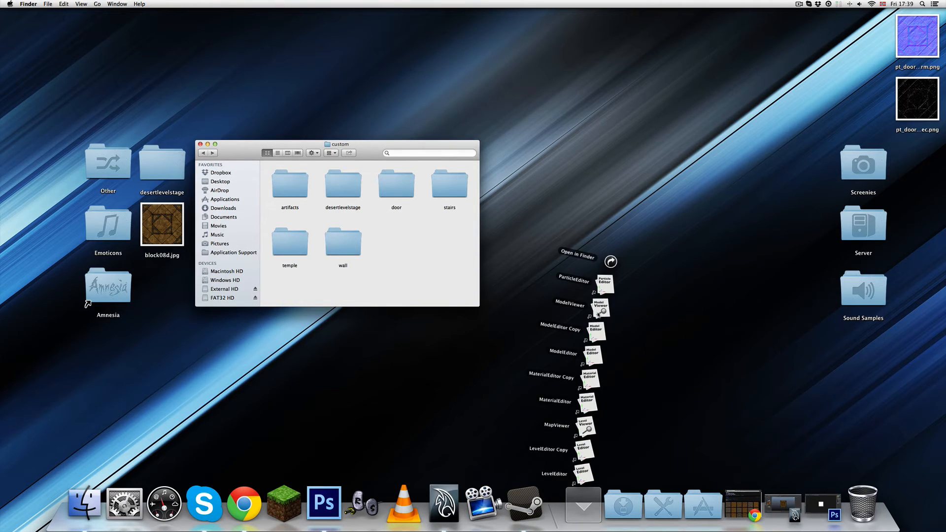
pyautogui.click(590, 382)
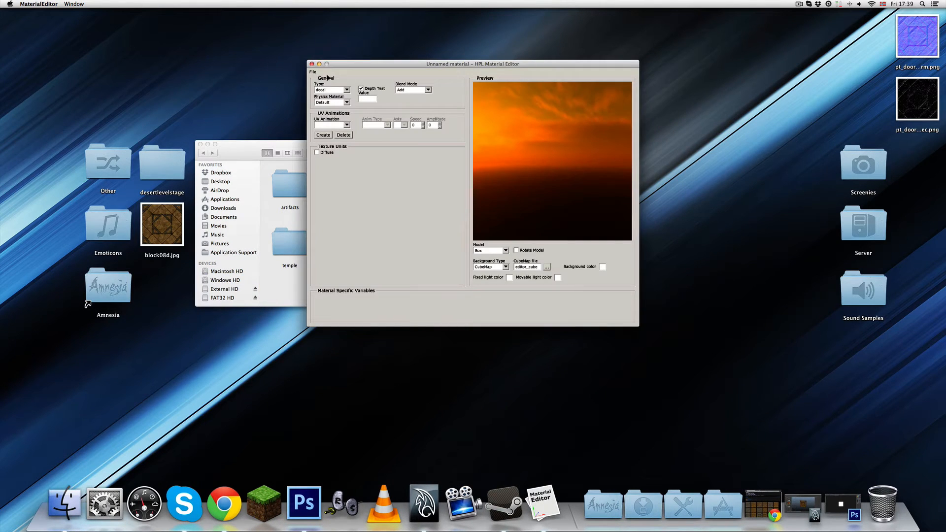
pyautogui.click(312, 72)
pyautogui.click(324, 85)
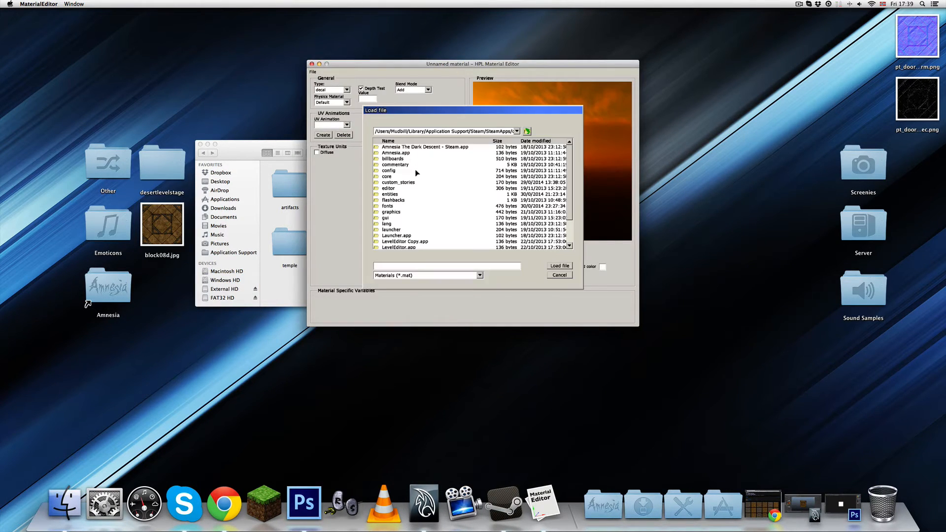
pyautogui.scroll(-5, 397, 208)
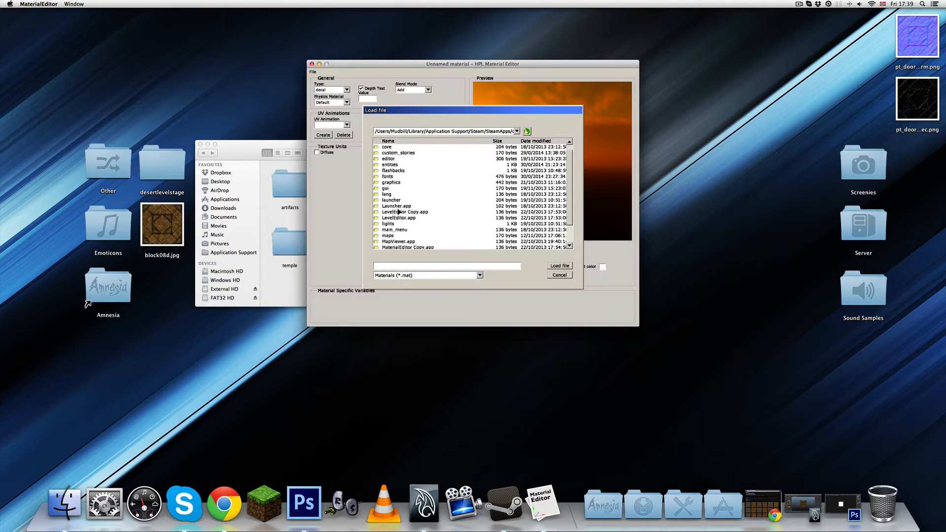
pyautogui.doubleClick(400, 236)
pyautogui.doubleClick(392, 165)
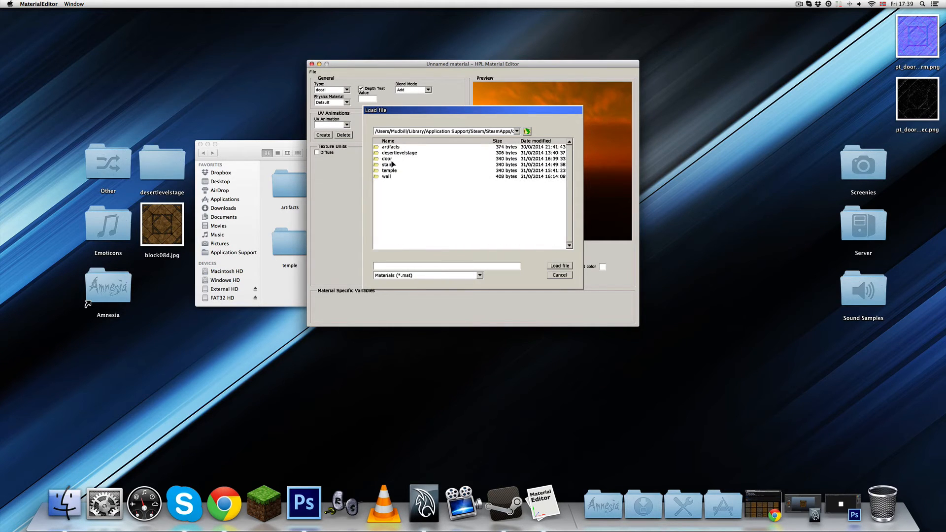
pyautogui.doubleClick(389, 159)
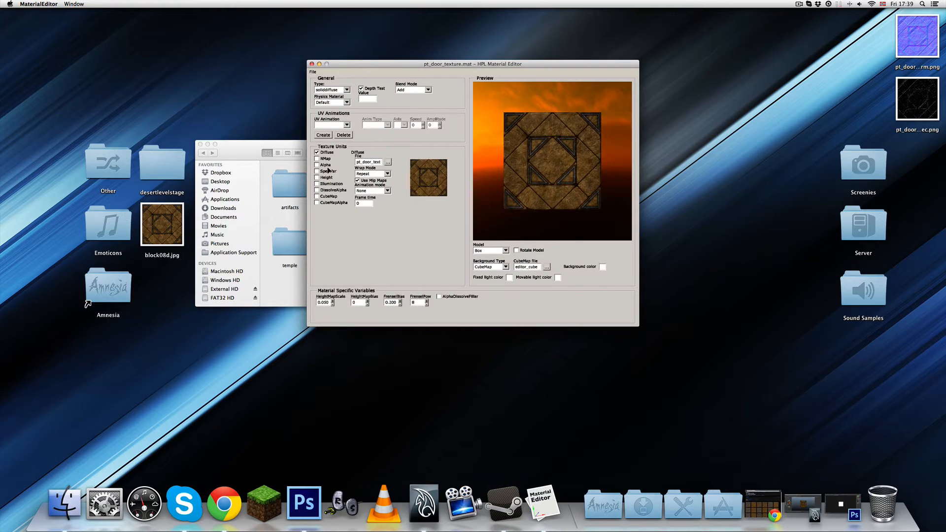
# Step: Enable the NMap texture unit and assign pt_door_texture_nrm.tga to it
pyautogui.click(317, 159)
pyautogui.click(388, 222)
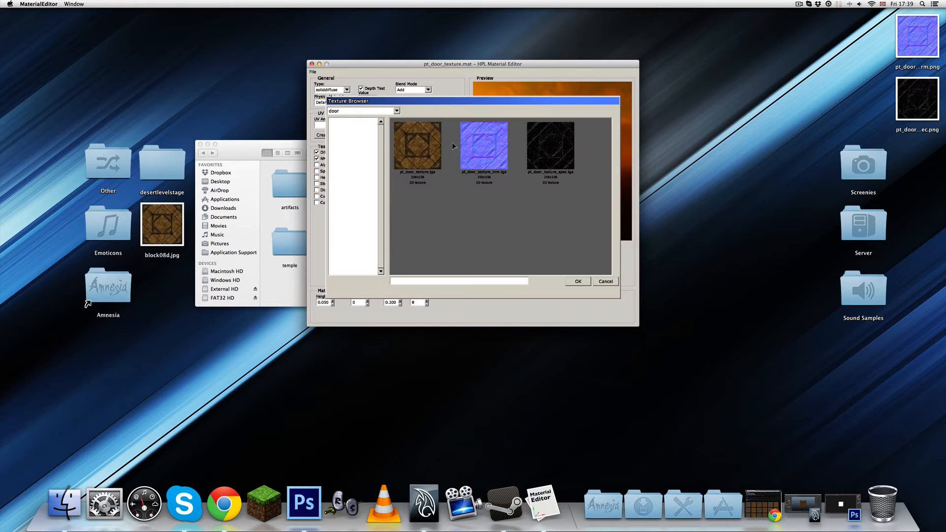
pyautogui.click(488, 147)
pyautogui.click(578, 282)
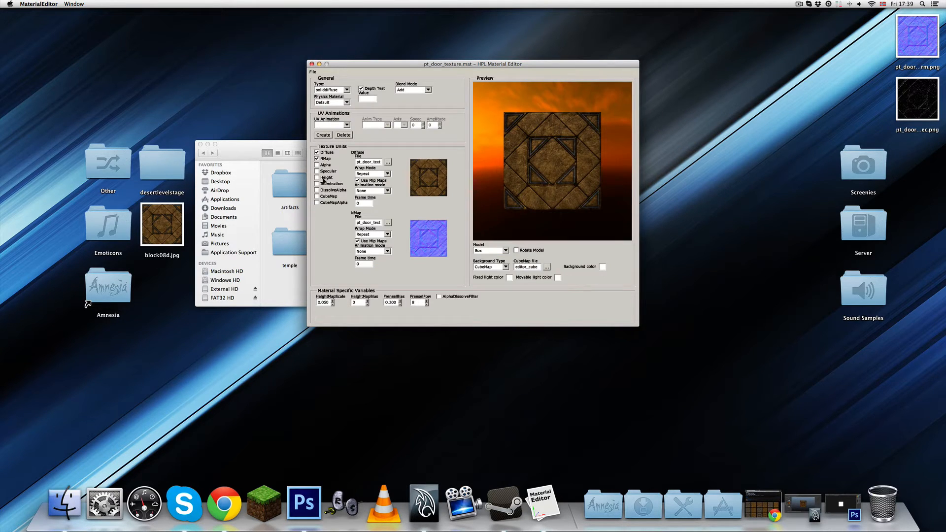
# Step: Enable the Specular texture unit and assign pt_door_texture_spec.tga to it
pyautogui.click(317, 172)
pyautogui.scroll(-4, 392, 264)
pyautogui.click(389, 230)
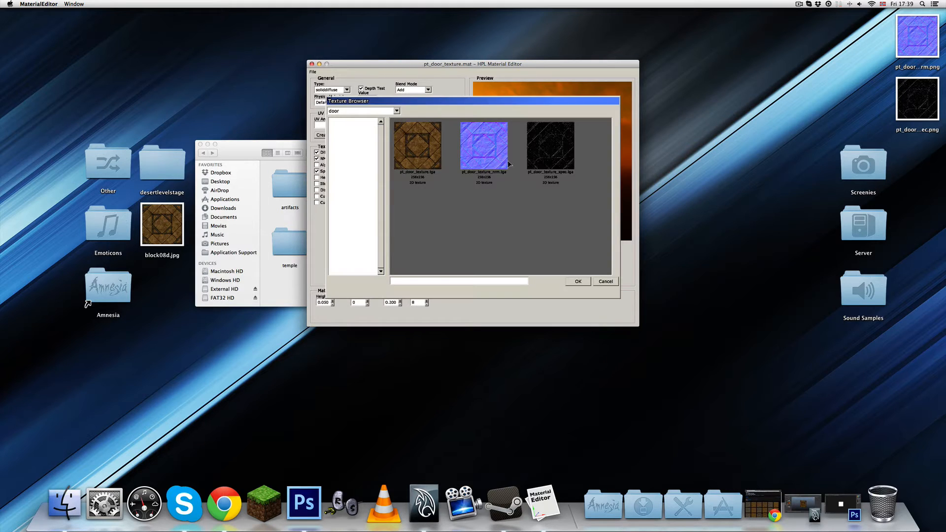
pyautogui.click(549, 149)
pyautogui.click(578, 281)
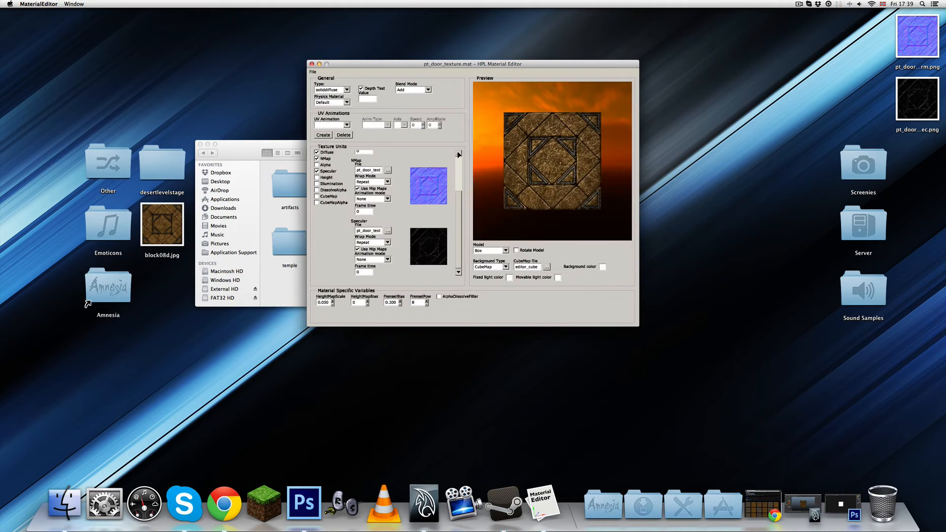
# Step: Save the door material and quit the Material Editor
pyautogui.click(313, 72)
pyautogui.click(322, 95)
pyautogui.click(314, 73)
pyautogui.click(327, 110)
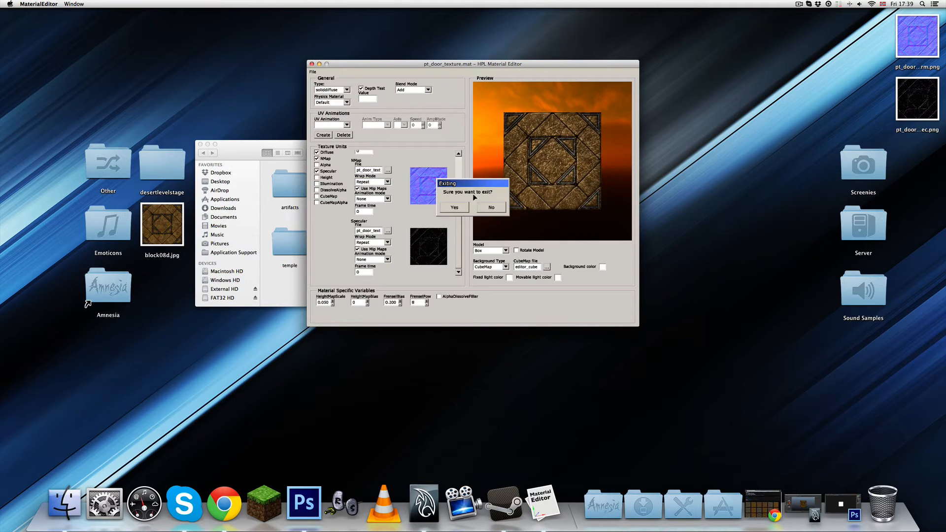
pyautogui.click(454, 207)
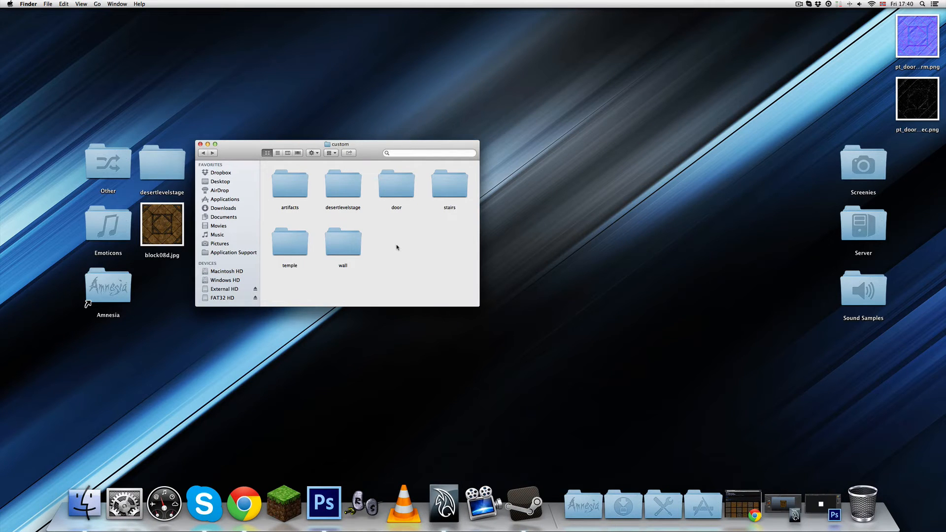
pyautogui.click(582, 503)
pyautogui.click(584, 475)
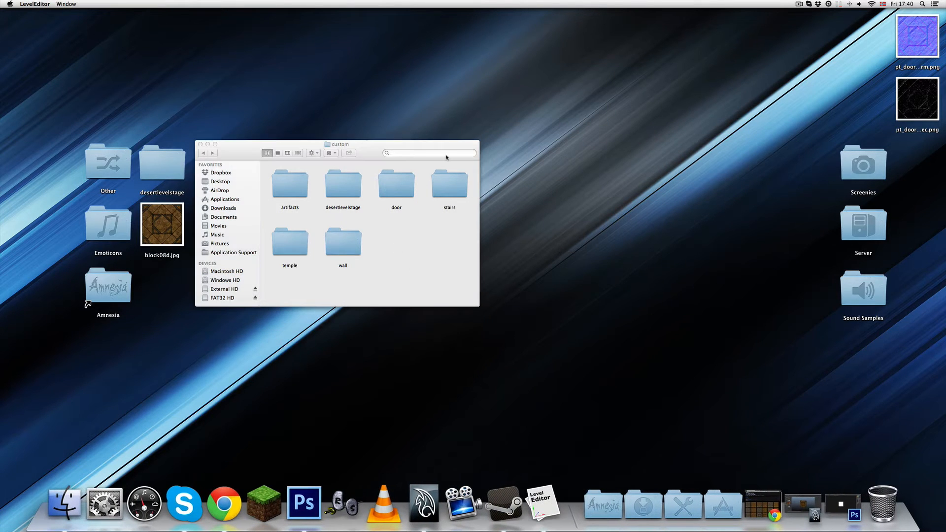
pyautogui.press('space')
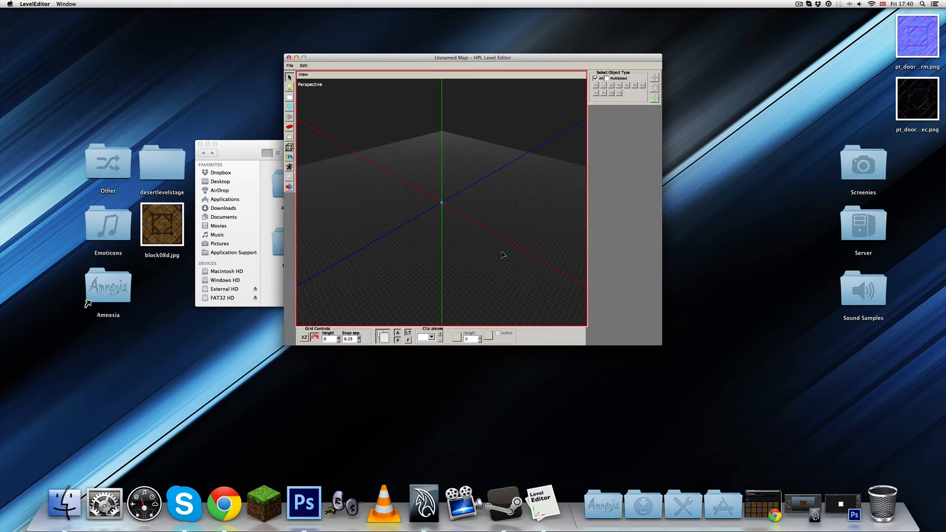
pyautogui.scroll(5, 500, 263)
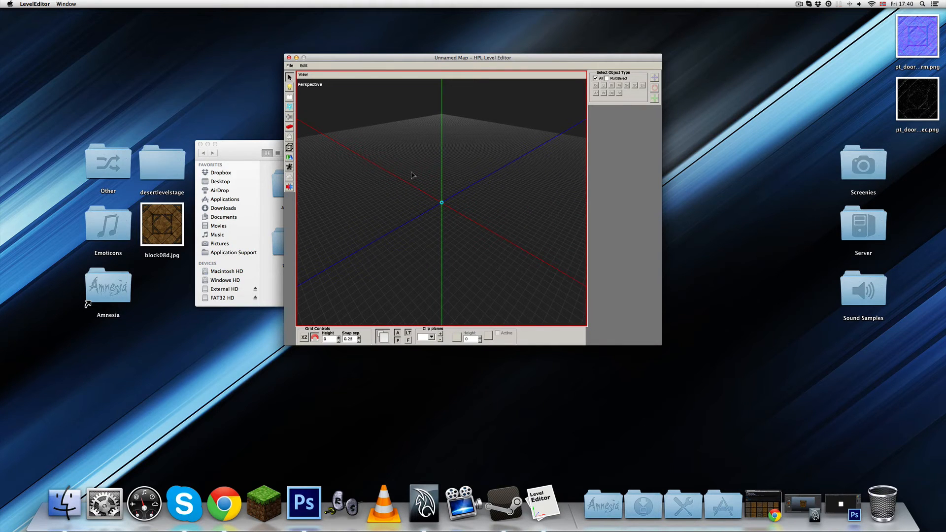
pyautogui.click(290, 65)
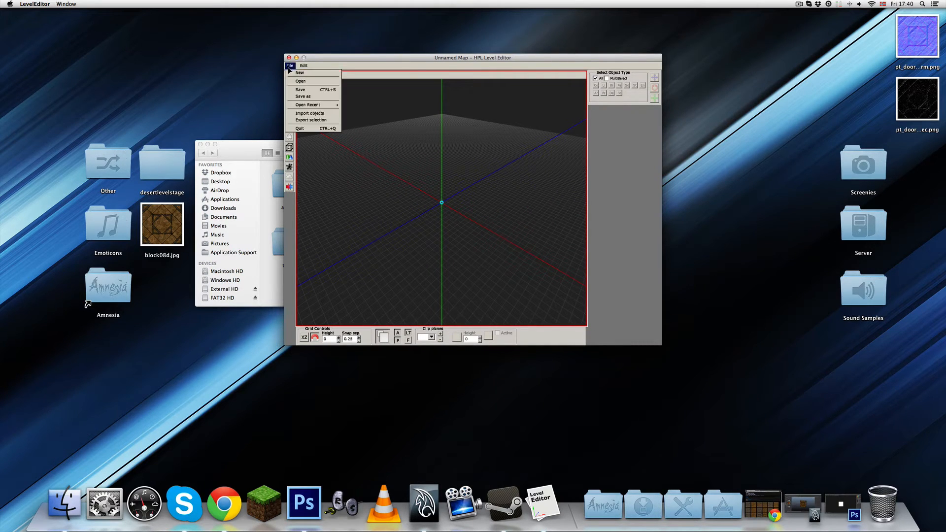
pyautogui.click(309, 129)
pyautogui.click(456, 214)
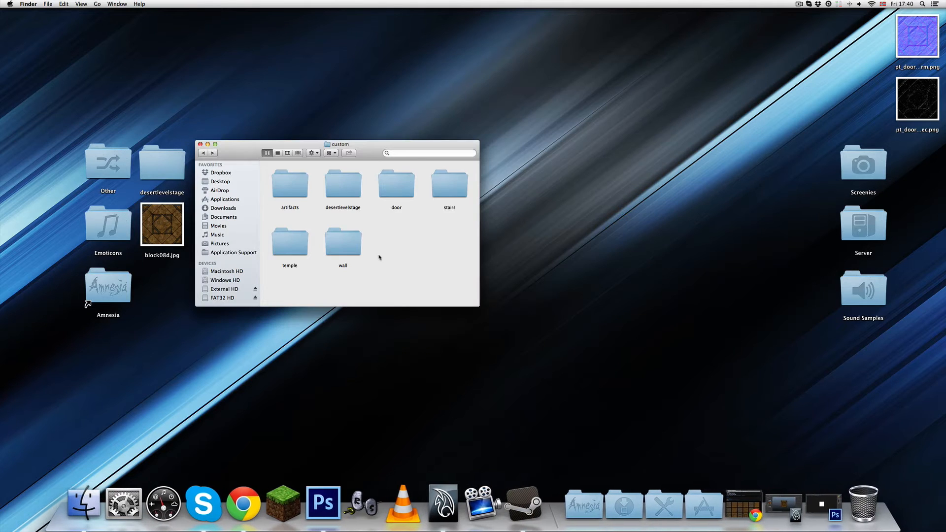
# Step: Move the door folder from static_objects' custom folder to the Desktop, and create a folder named custom inside Amnesia's entities folder
pyautogui.moveTo(495, 213); pyautogui.dragTo(537, 222)
pyautogui.click(386, 249)
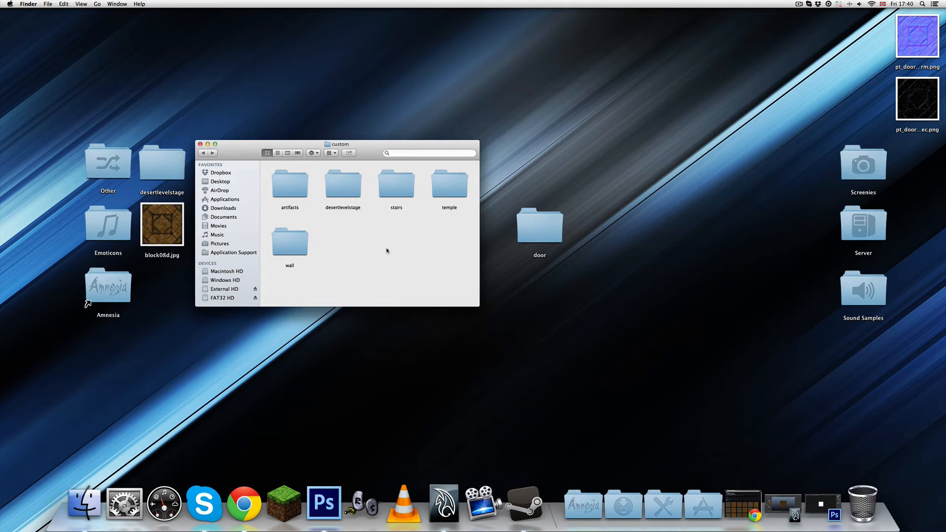
pyautogui.click(204, 153)
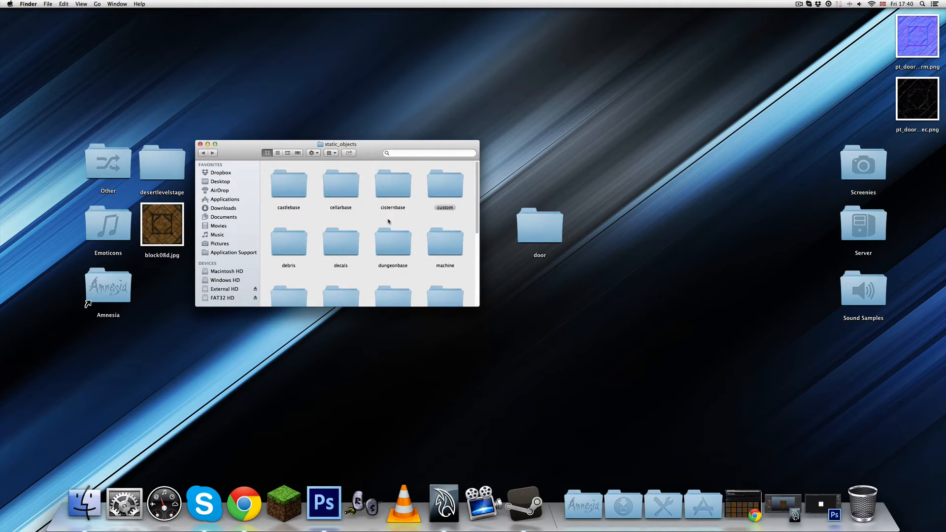
pyautogui.click(203, 153)
pyautogui.scroll(5, 313, 209)
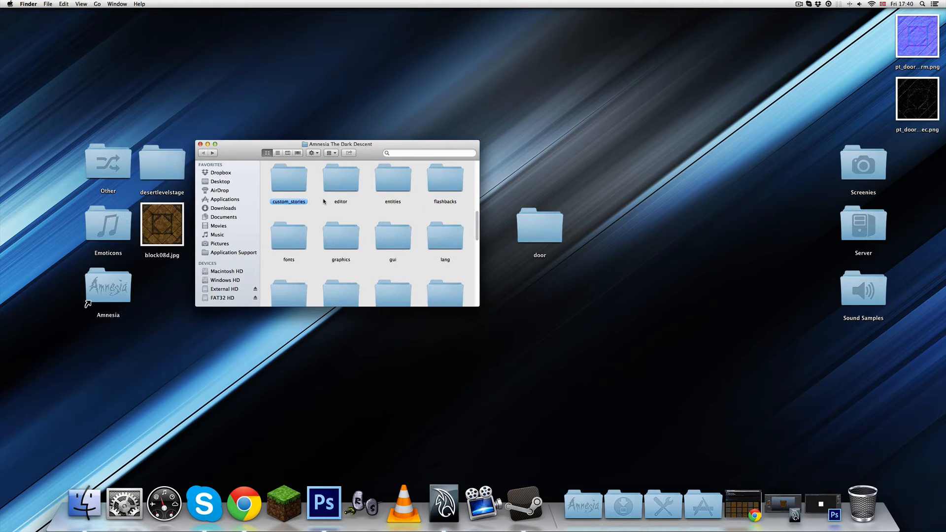
pyautogui.doubleClick(389, 183)
pyautogui.rightClick(412, 219)
pyautogui.click(429, 223)
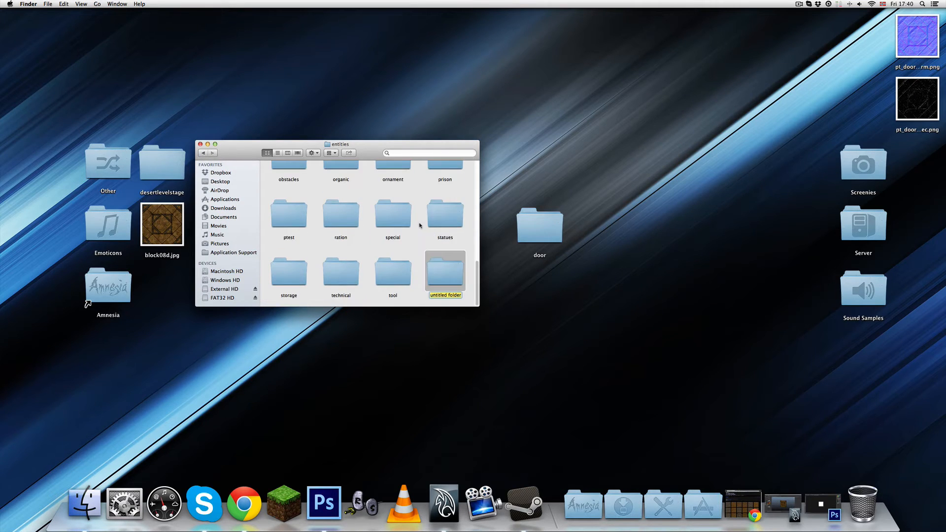
pyautogui.write('custom')
pyautogui.press('Return')
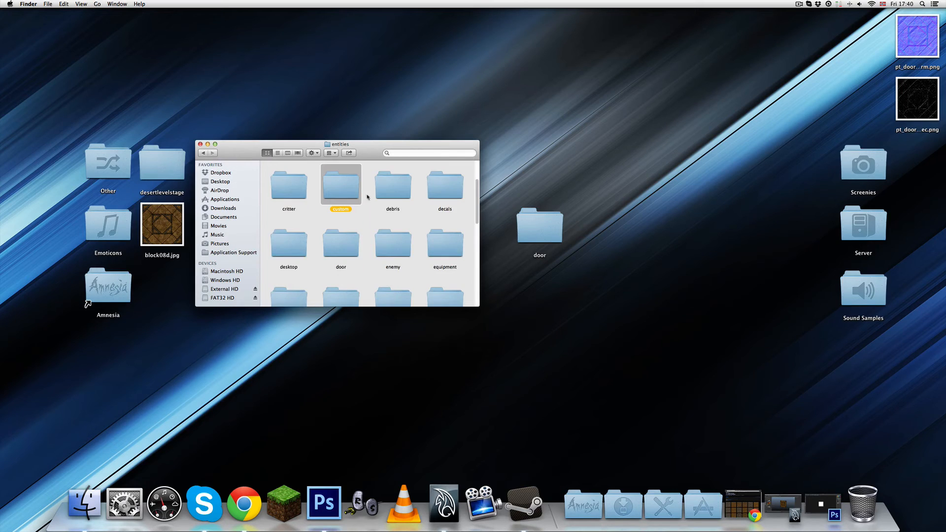
# Step: Move the door folder from the Desktop into the new custom folder in entities
pyautogui.doubleClick(354, 189)
pyautogui.moveTo(540, 227); pyautogui.dragTo(395, 228)
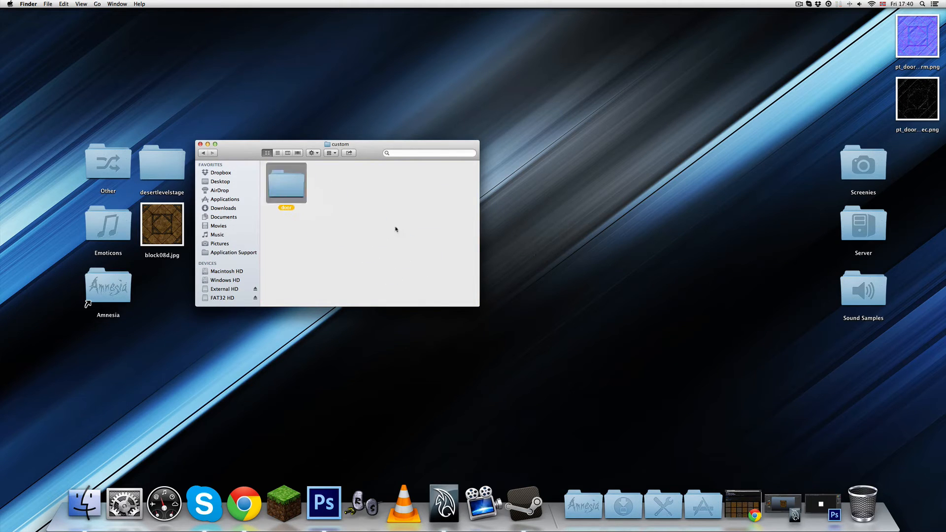
pyautogui.click(292, 191)
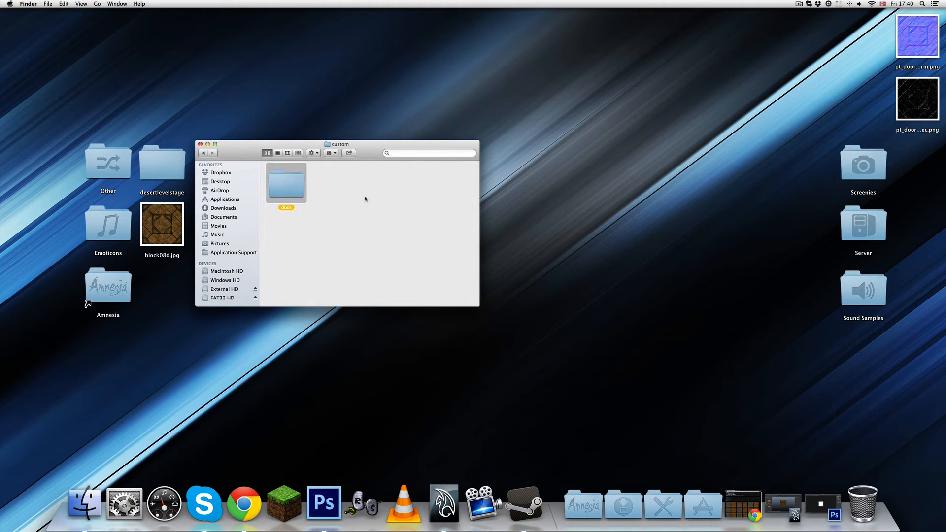
pyautogui.click(369, 201)
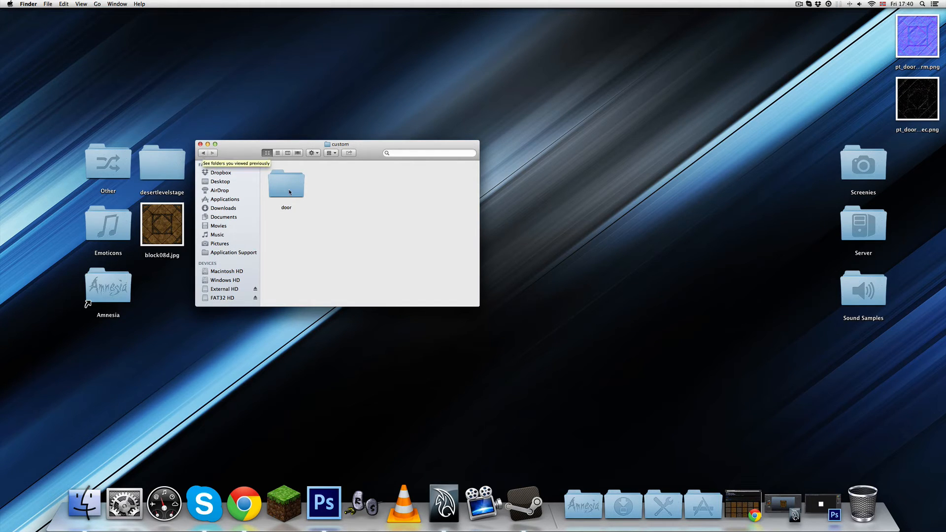
# Step: Open the Model Editor, import the door mesh from the entities/custom/door folder, and enlarge the Perspective view
pyautogui.click(583, 505)
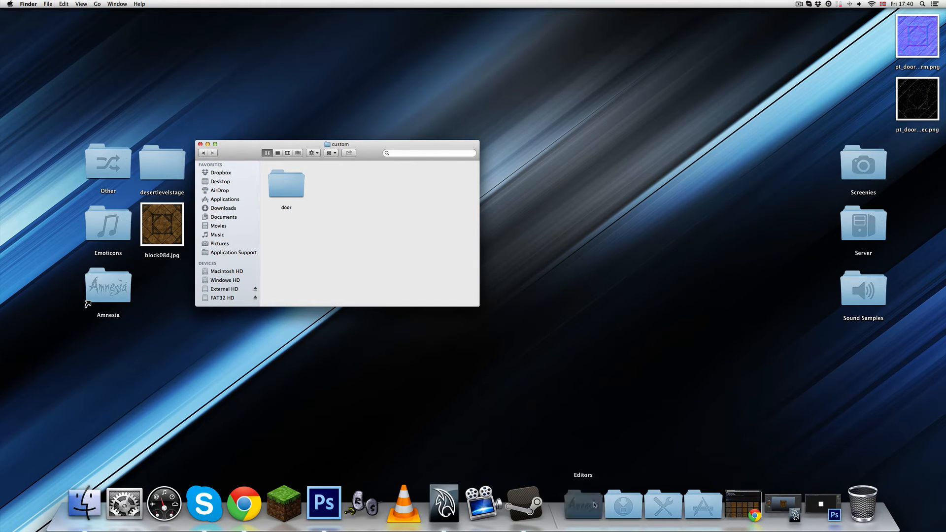
pyautogui.click(593, 356)
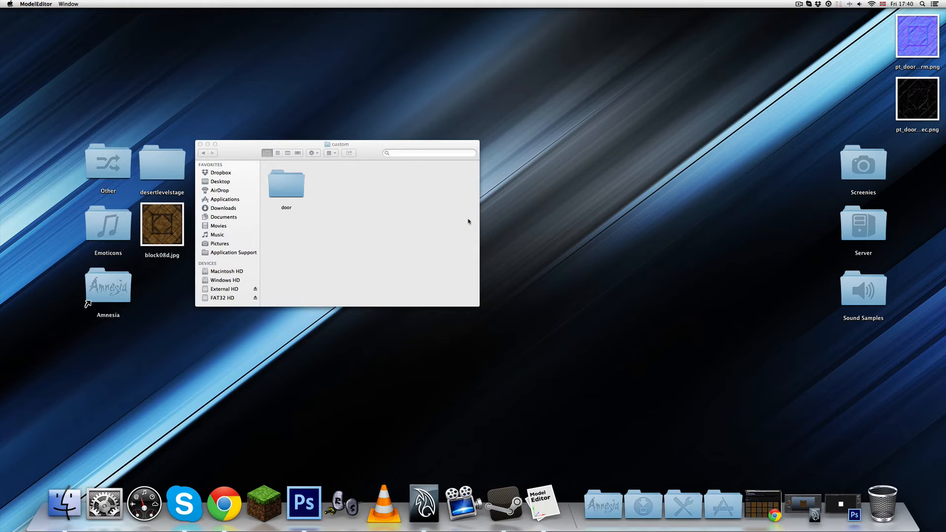
pyautogui.click(289, 65)
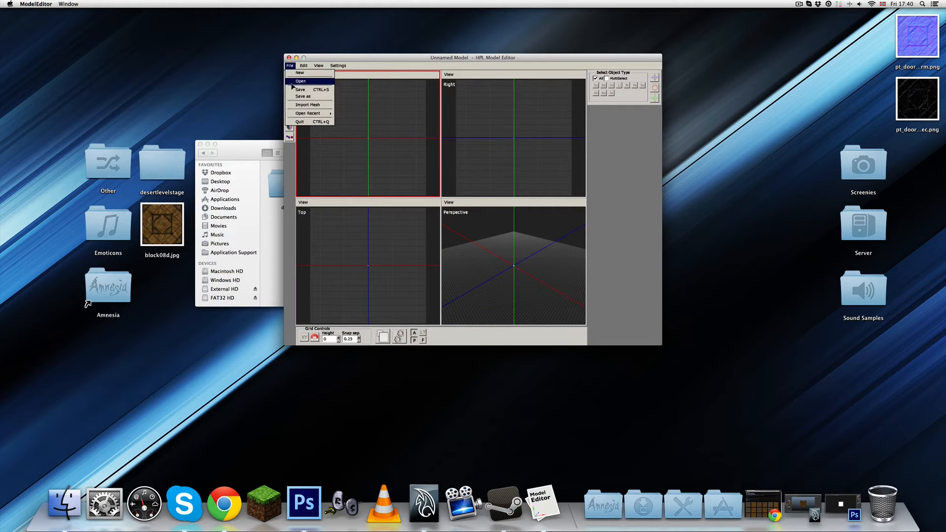
pyautogui.click(298, 106)
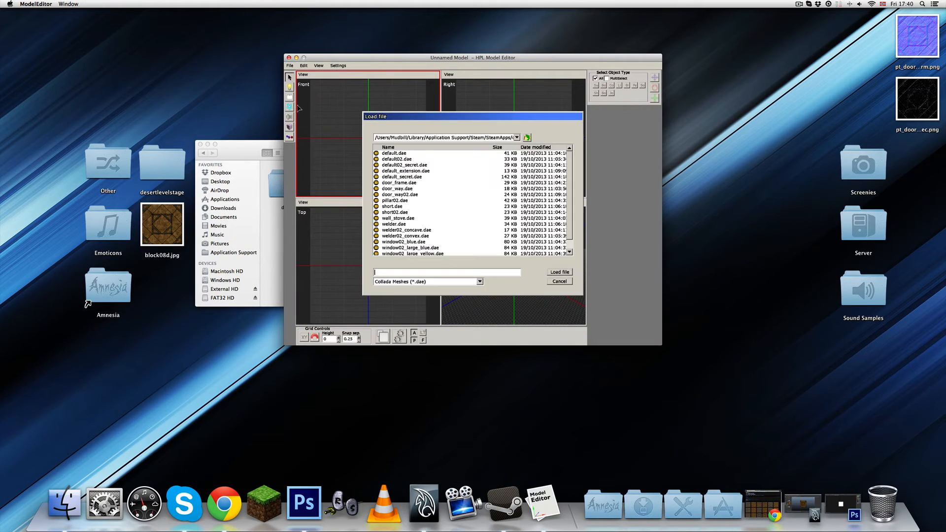
pyautogui.click(527, 138)
pyautogui.click(527, 138)
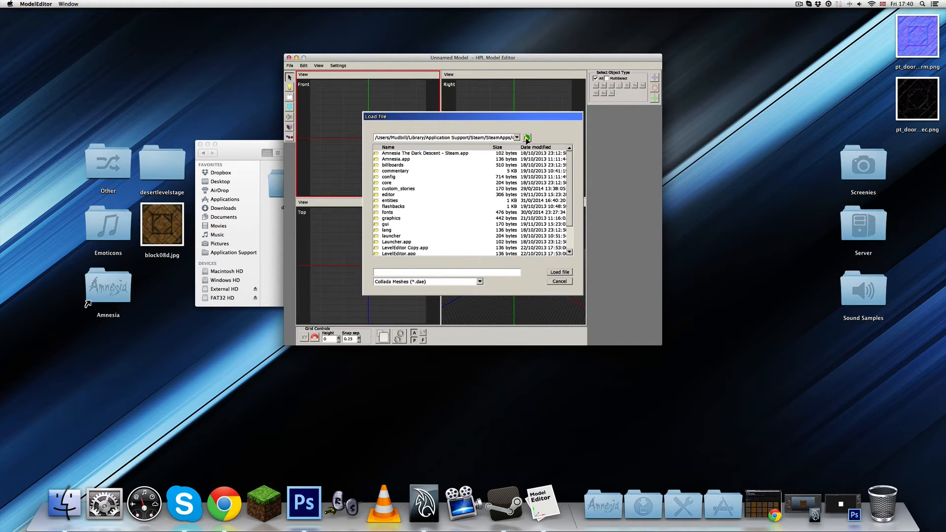
pyautogui.doubleClick(393, 201)
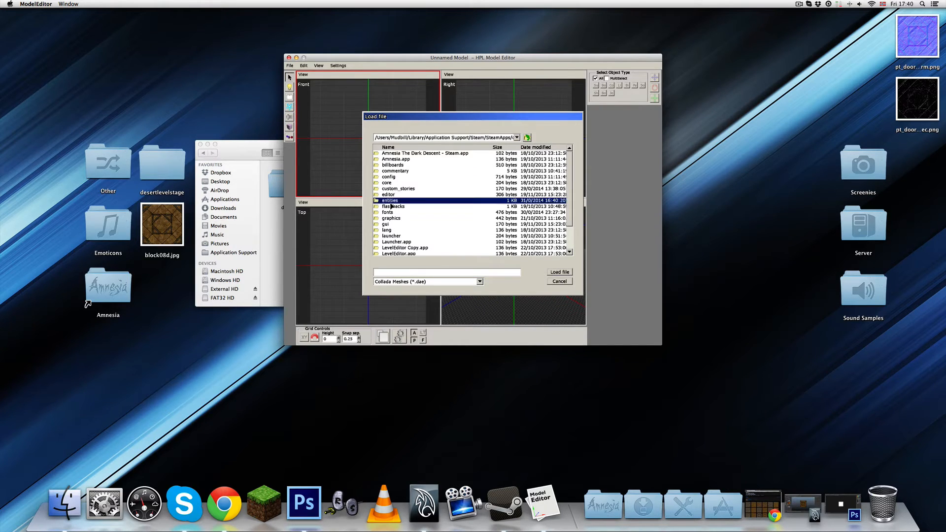
pyautogui.doubleClick(394, 186)
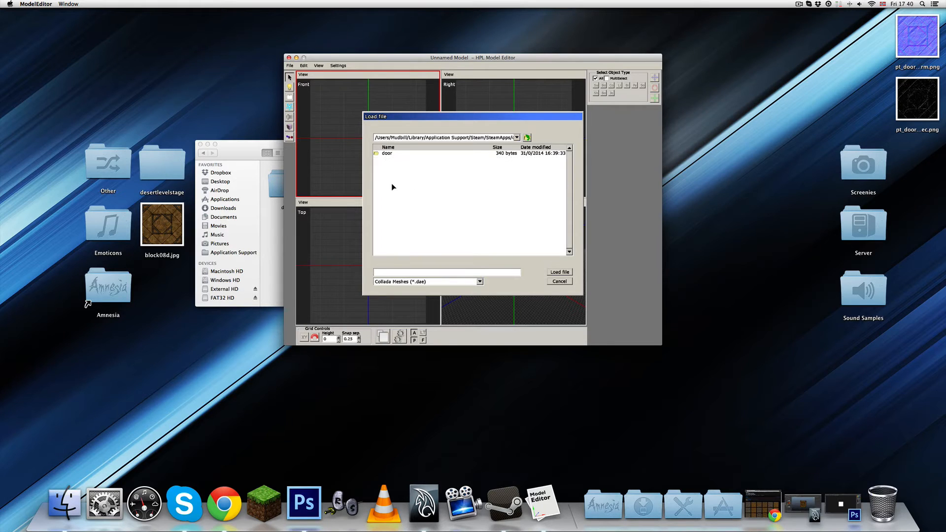
pyautogui.doubleClick(387, 153)
pyautogui.doubleClick(388, 154)
pyautogui.press('space')
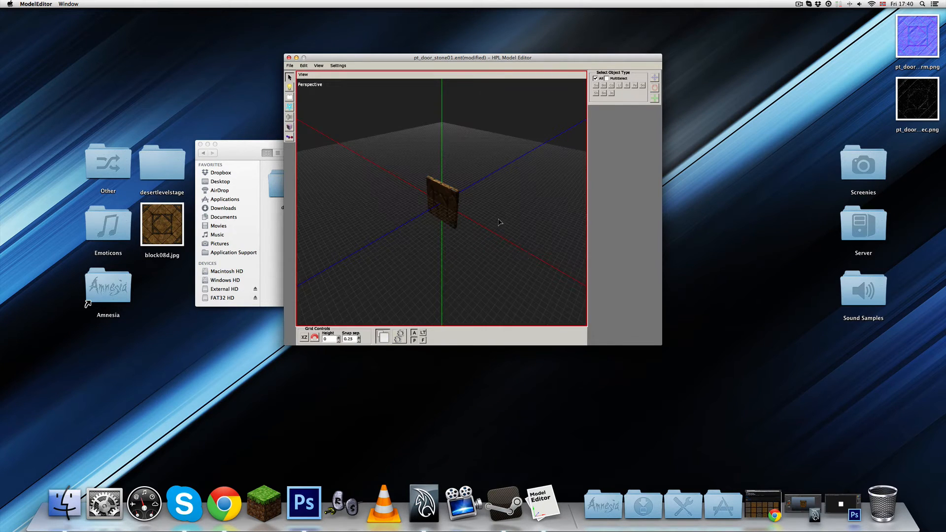
# Step: Select the imported door mesh and move it vertically to a Y position of 1.5
pyautogui.scroll(3, 498, 217)
pyautogui.scroll(3, 498, 218)
pyautogui.keyDown('alt'); pyautogui.moveTo(498, 217); pyautogui.dragTo(443, 117); pyautogui.keyUp('alt')
pyautogui.click(469, 195)
pyautogui.keyDown('alt'); pyautogui.moveTo(442, 193); pyautogui.dragTo(443, 121); pyautogui.keyUp('alt')
pyautogui.keyDown('alt'); pyautogui.moveTo(453, 153); pyautogui.dragTo(474, 188); pyautogui.keyUp('alt')
pyautogui.scroll(3, 473, 188)
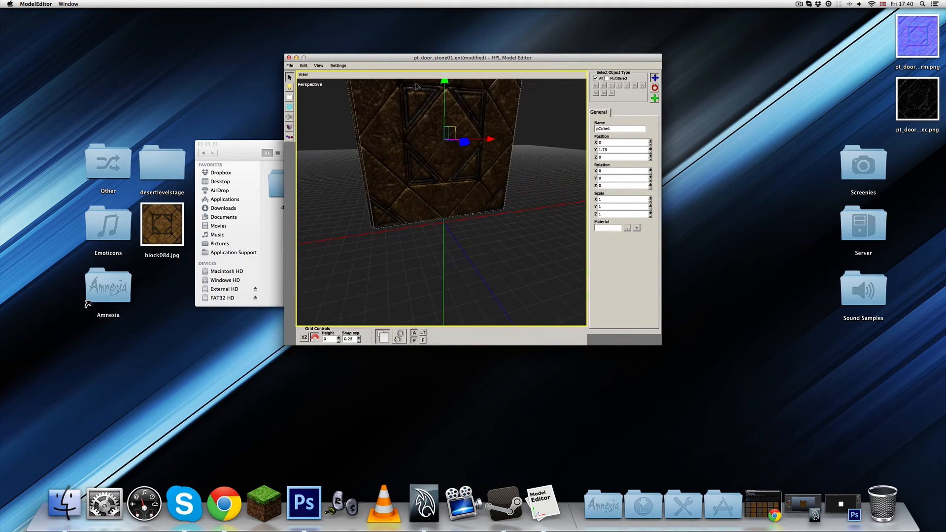
pyautogui.moveTo(445, 94); pyautogui.dragTo(445, 112)
pyautogui.keyDown('alt'); pyautogui.moveTo(442, 147); pyautogui.dragTo(436, 234); pyautogui.keyUp('alt')
pyautogui.scroll(3, 450, 212)
pyautogui.scroll(-3, 447, 235)
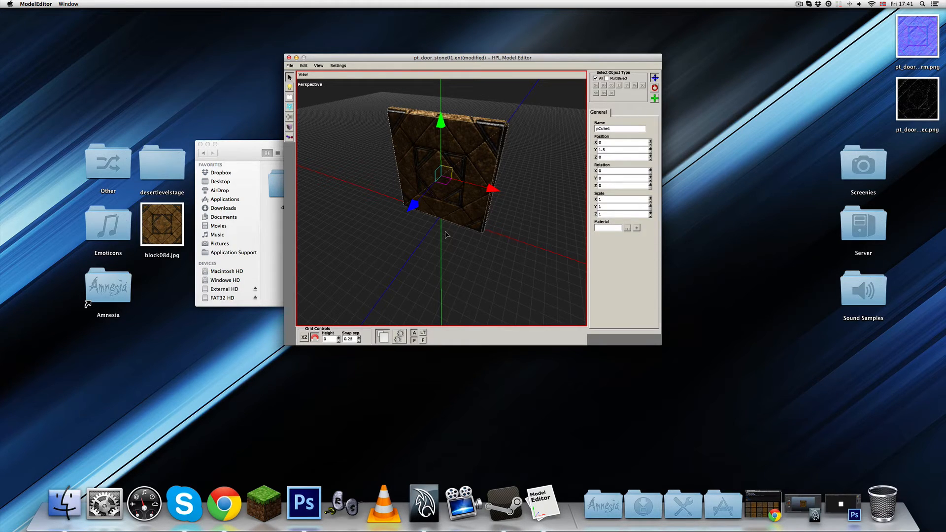
# Step: Set the door mesh's Y position to 1.625 so it stands on the grid
pyautogui.moveTo(443, 208); pyautogui.dragTo(513, 143, button='middle')
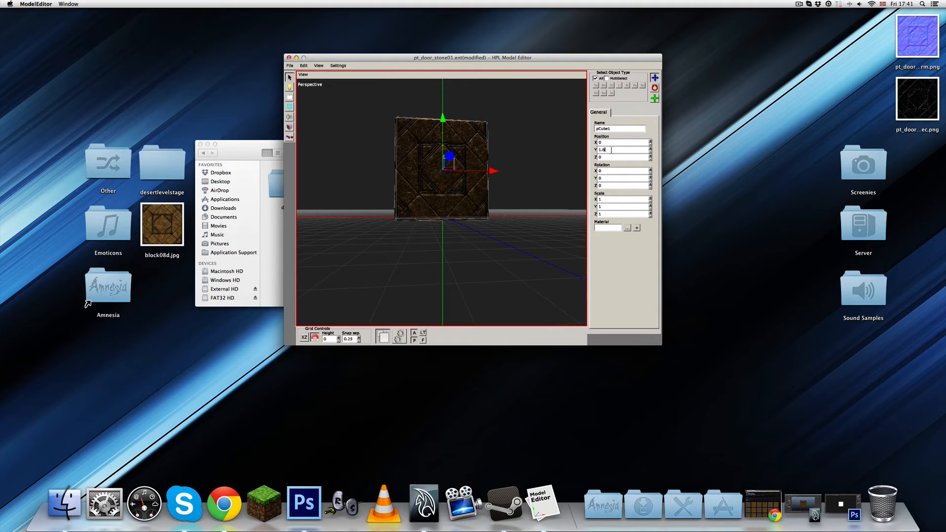
pyautogui.write('5')
pyautogui.press('Return')
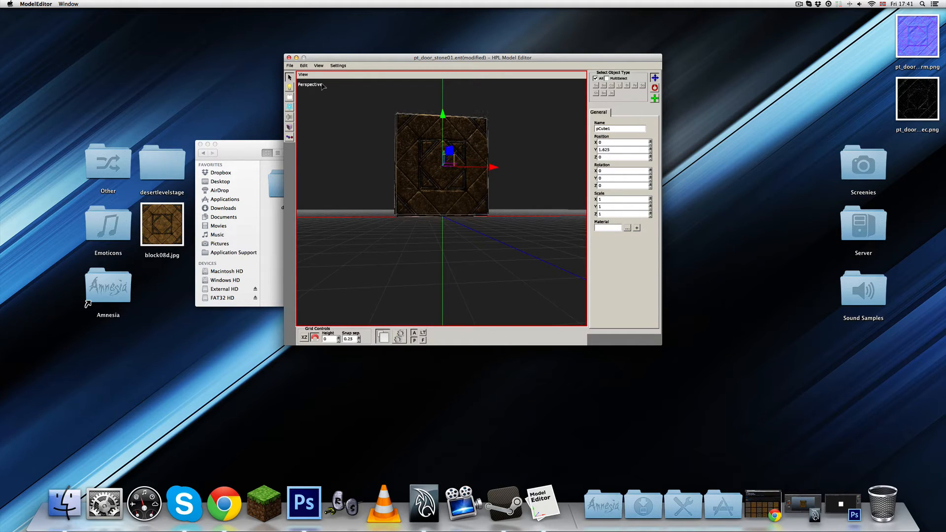
# Step: Add a box collision shape at the grid origin, at the base of the door
pyautogui.scroll(3, 550, 220)
pyautogui.moveTo(508, 172); pyautogui.dragTo(458, 198, button='middle')
pyautogui.scroll(-3, 471, 183)
pyautogui.click(289, 126)
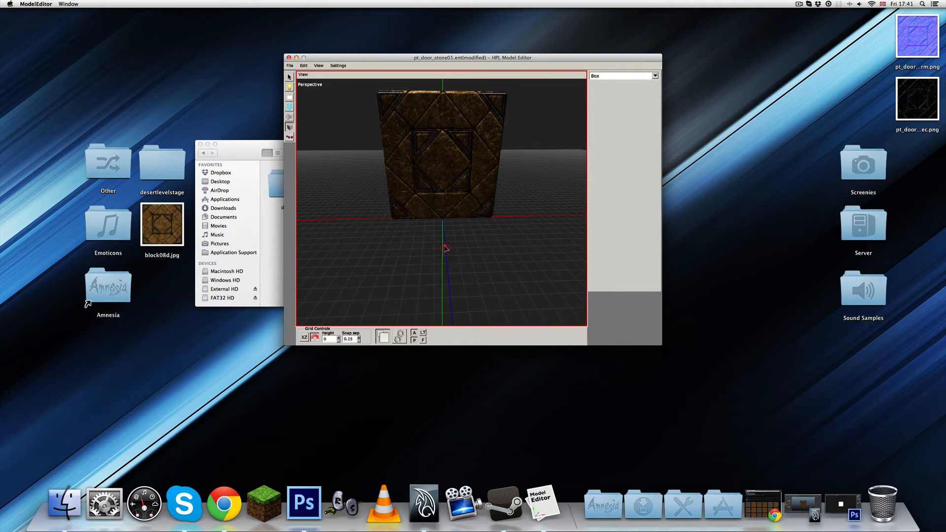
pyautogui.click(445, 222)
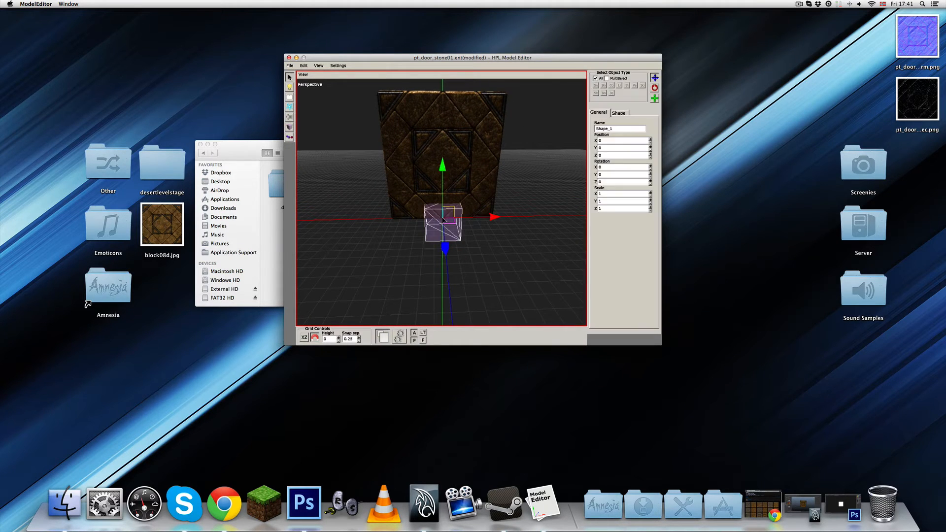
# Step: Raise the box shape to the door's centre and set its Y position to 1.625
pyautogui.moveTo(453, 219); pyautogui.dragTo(557, 151)
pyautogui.keyDown('alt'); pyautogui.moveTo(476, 187); pyautogui.dragTo(478, 169); pyautogui.keyUp('alt')
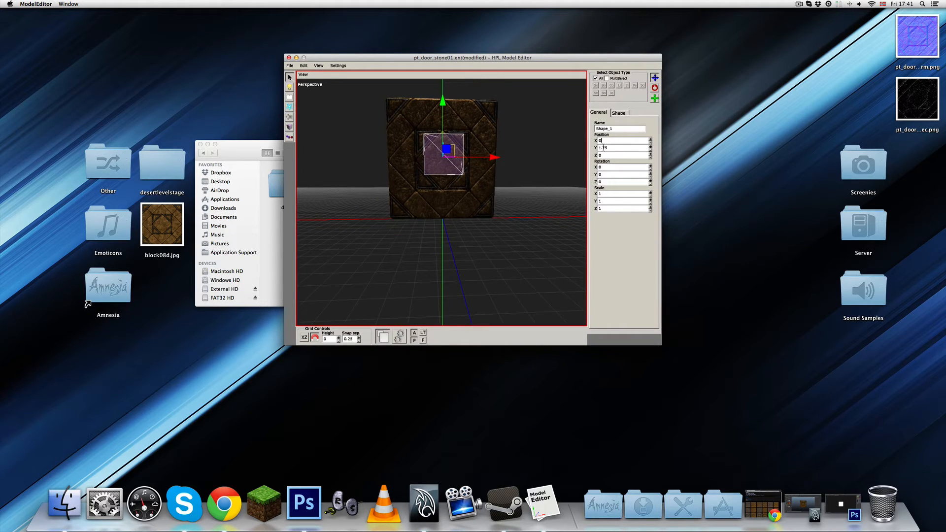
pyautogui.click(609, 147)
pyautogui.write('625')
pyautogui.press('Return')
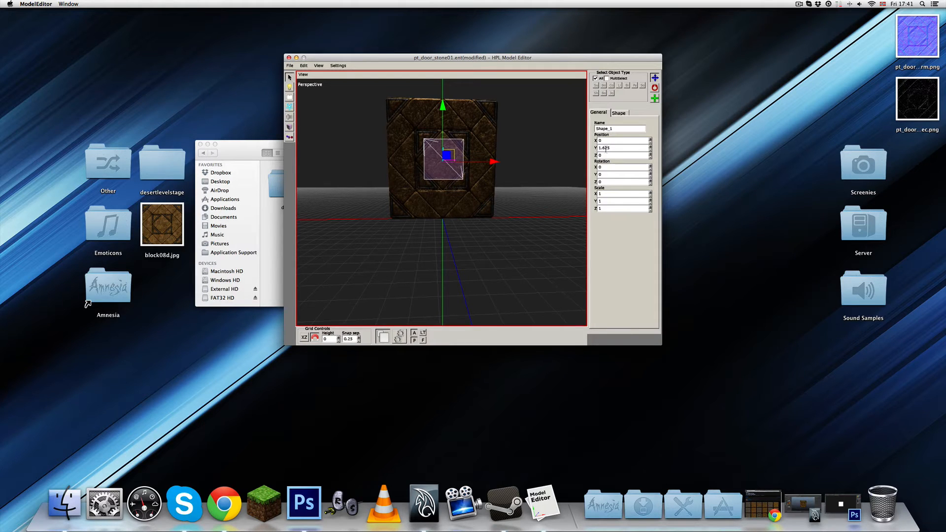
# Step: Scale the box shape to 3 in X, 3.25 in Y and 0.25 in Z to enclose the door slab
pyautogui.keyDown('alt'); pyautogui.moveTo(492, 200); pyautogui.dragTo(325, 255); pyautogui.keyUp('alt')
pyautogui.keyDown('alt'); pyautogui.moveTo(436, 204); pyautogui.dragTo(437, 183); pyautogui.keyUp('alt')
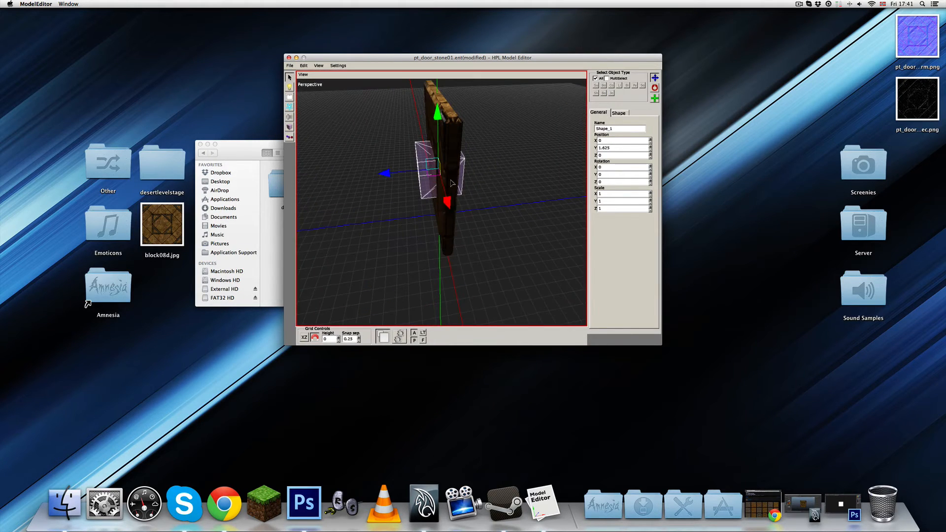
pyautogui.press('r')
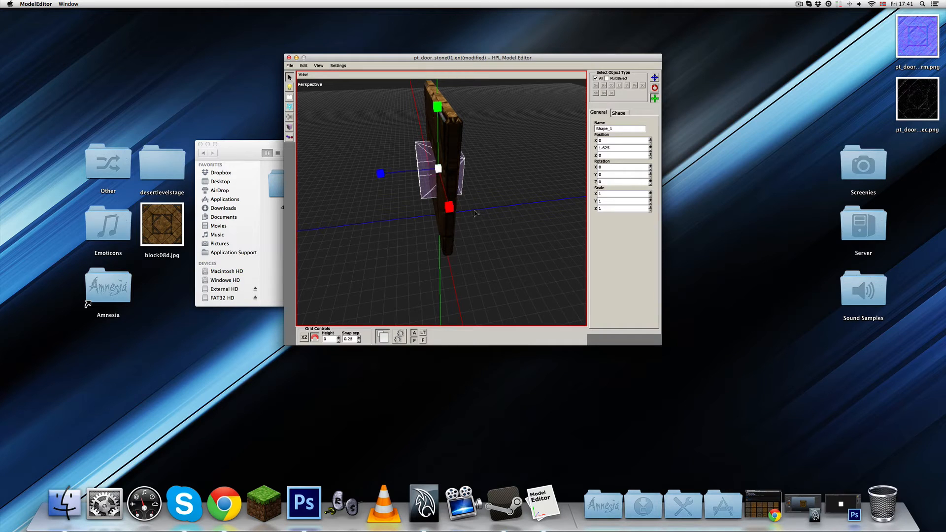
pyautogui.moveTo(380, 174); pyautogui.dragTo(514, 174)
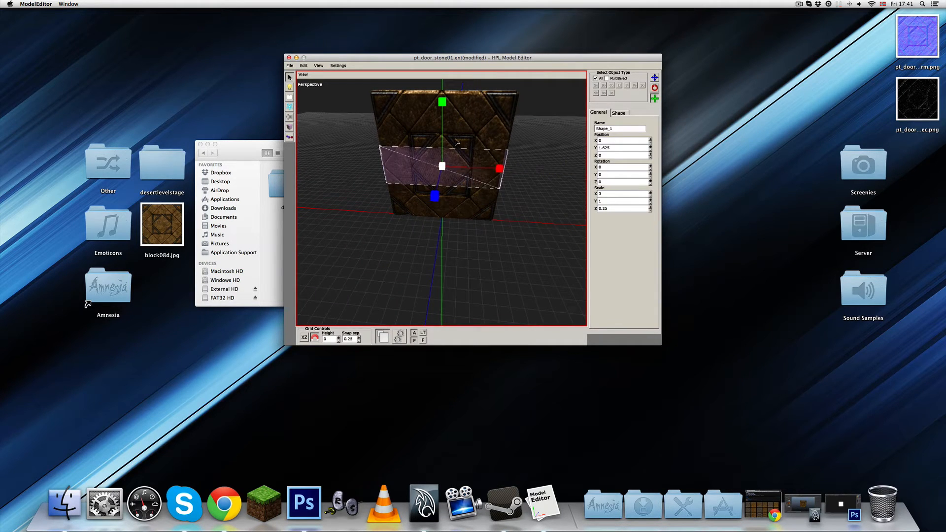
pyautogui.moveTo(446, 142); pyautogui.dragTo(445, 126)
pyautogui.press('w')
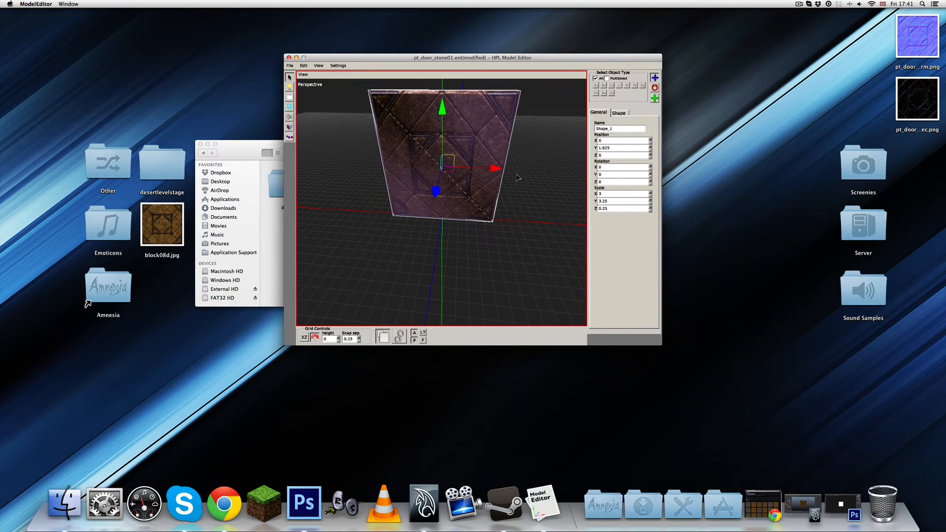
# Step: Select the box shape around the door and create a physics body from it
pyautogui.click(518, 177)
pyautogui.keyDown('alt'); pyautogui.moveTo(517, 179); pyautogui.dragTo(522, 263); pyautogui.keyUp('alt')
pyautogui.click(423, 170)
pyautogui.keyDown('alt'); pyautogui.moveTo(423, 170); pyautogui.dragTo(559, 139); pyautogui.keyUp('alt')
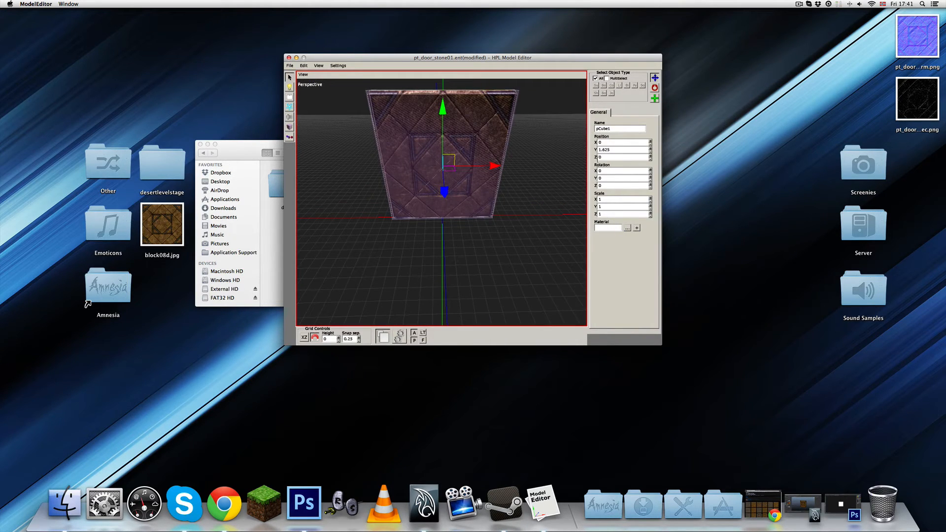
pyautogui.click(620, 112)
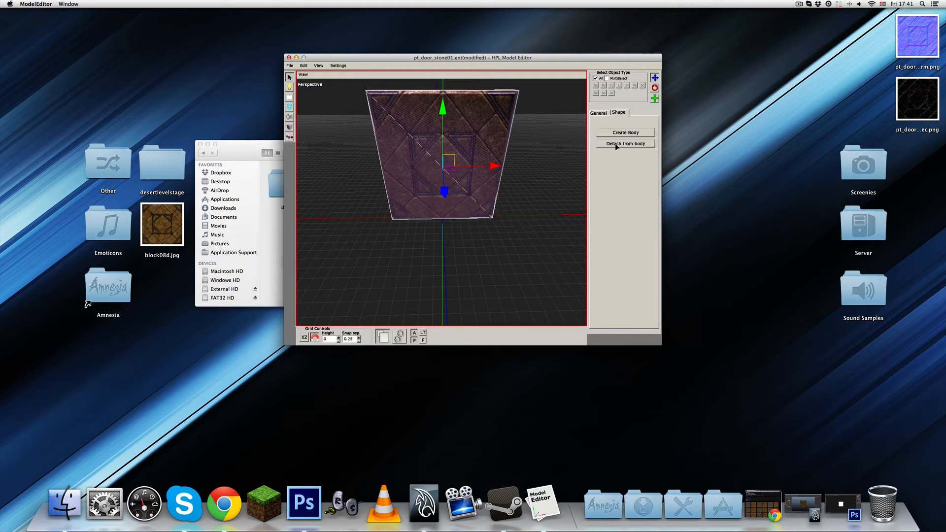
pyautogui.click(620, 134)
# Step: Set the door body's material to Rock and its mass to 20
pyautogui.click(618, 113)
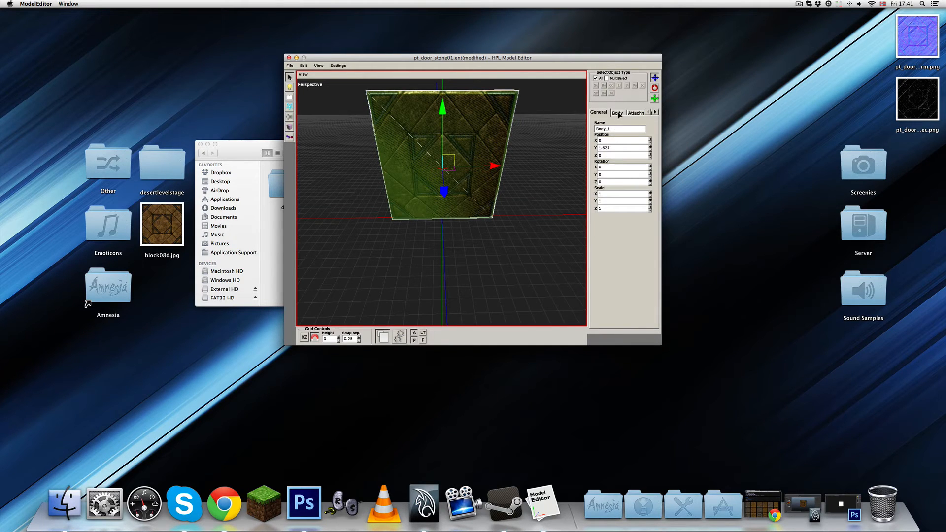
pyautogui.click(635, 139)
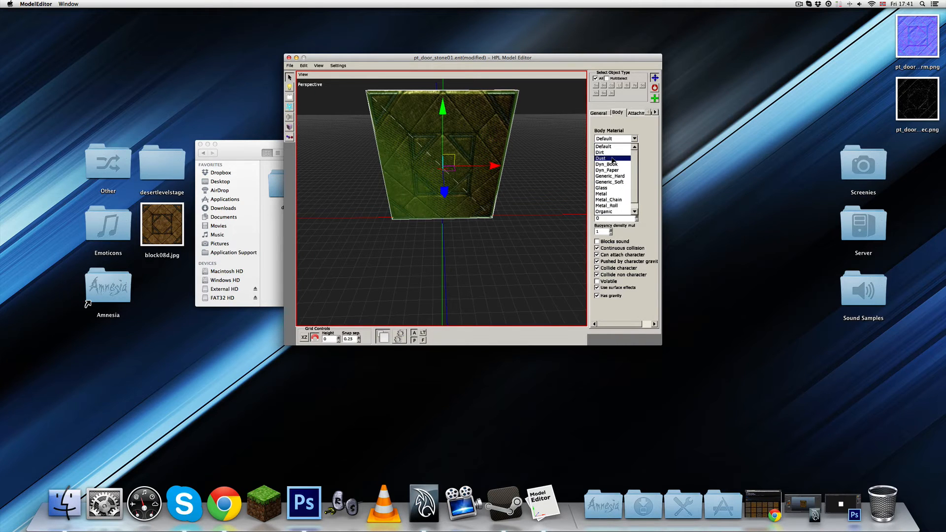
pyautogui.scroll(-3, 613, 163)
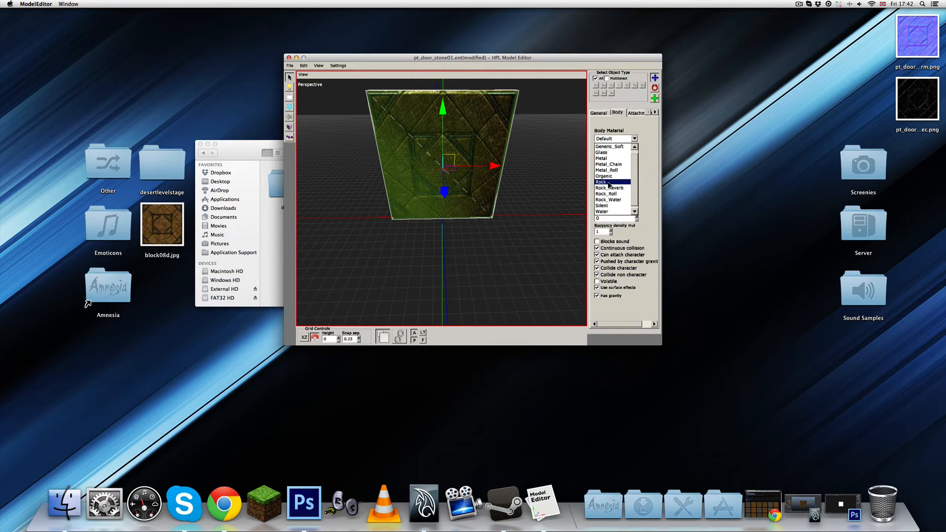
pyautogui.click(609, 182)
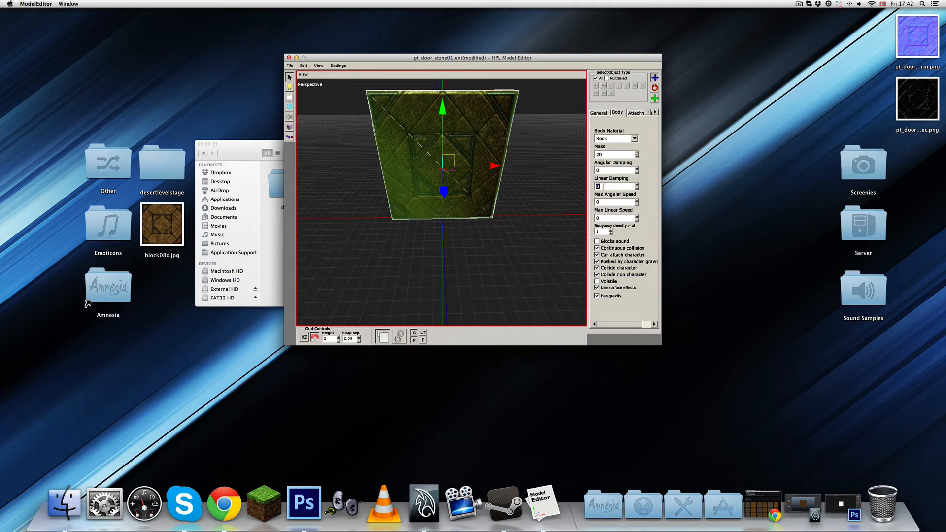
# Step: Set the body's max linear speed to 2 and disable its Can attach character and Pushed by character gravity options
pyautogui.click(605, 171)
pyautogui.click(613, 218)
pyautogui.click(637, 217)
# Step: Define the entity's user variables with type Object and subtype Slide
pyautogui.click(338, 66)
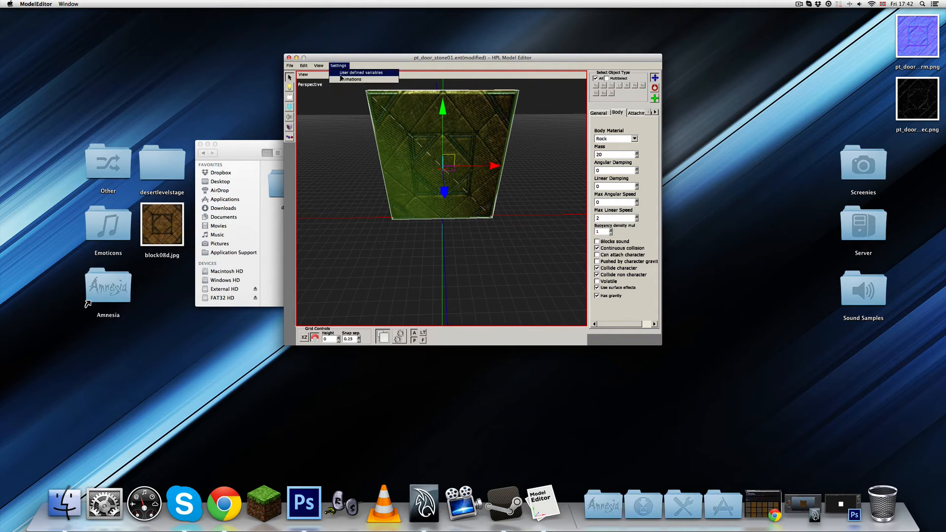
pyautogui.click(345, 72)
pyautogui.click(422, 127)
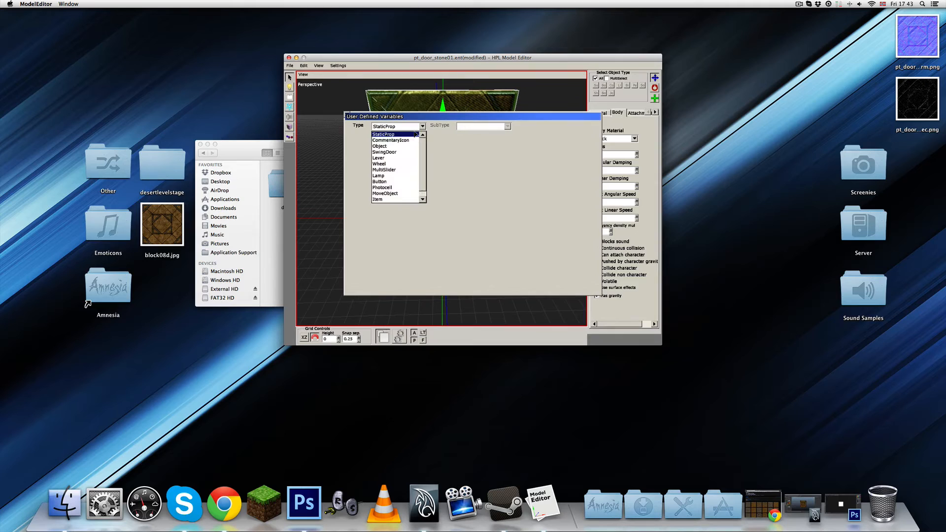
pyautogui.click(385, 146)
pyautogui.click(507, 127)
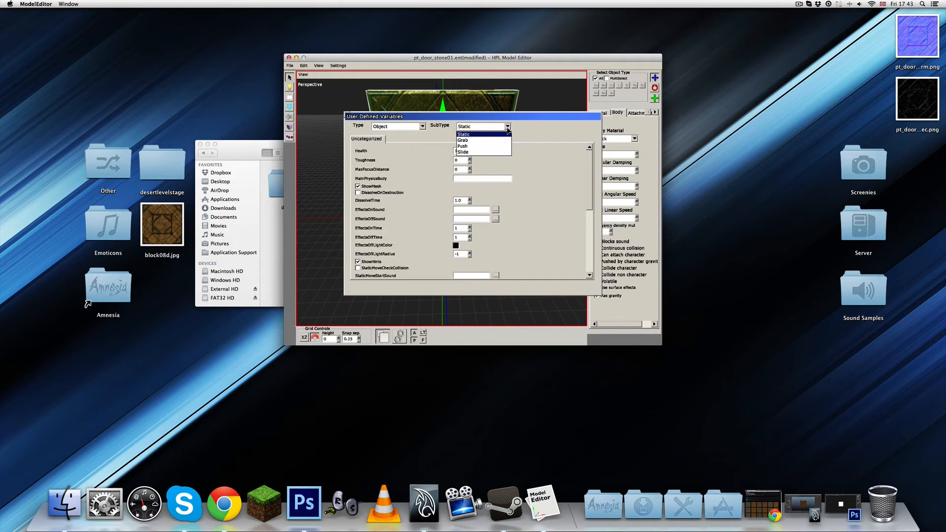
pyautogui.click(473, 152)
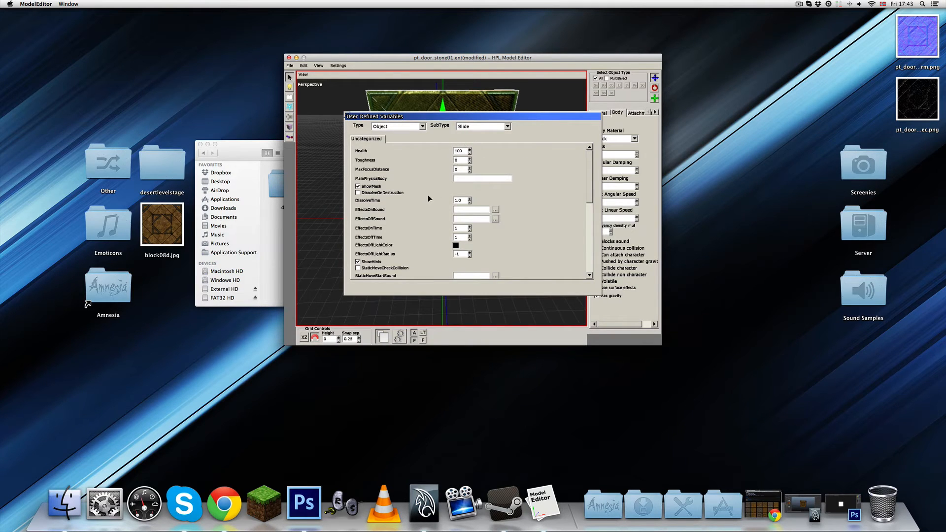
# Step: Set the entity's SlideMaxSpeed to 9 and review the remaining Slide variables
pyautogui.scroll(-5, 428, 196)
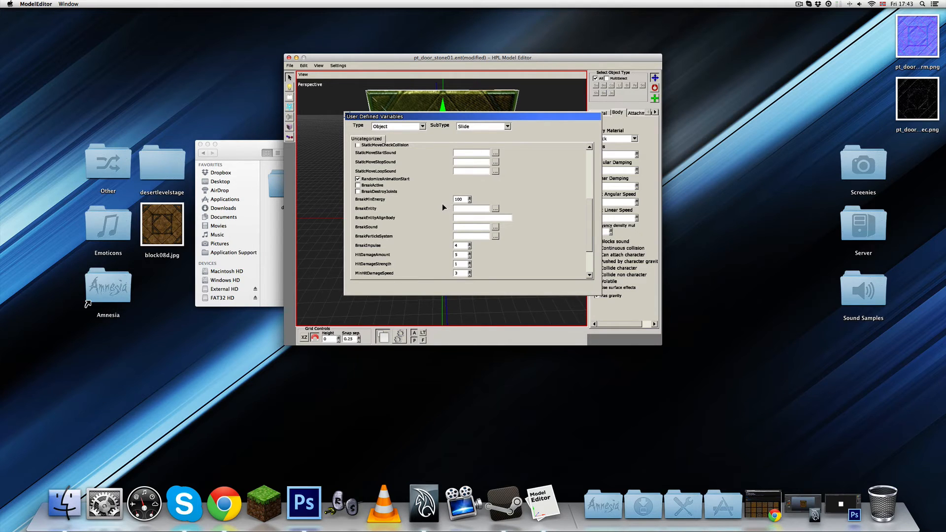
pyautogui.scroll(-2, 443, 207)
pyautogui.scroll(-1, 418, 207)
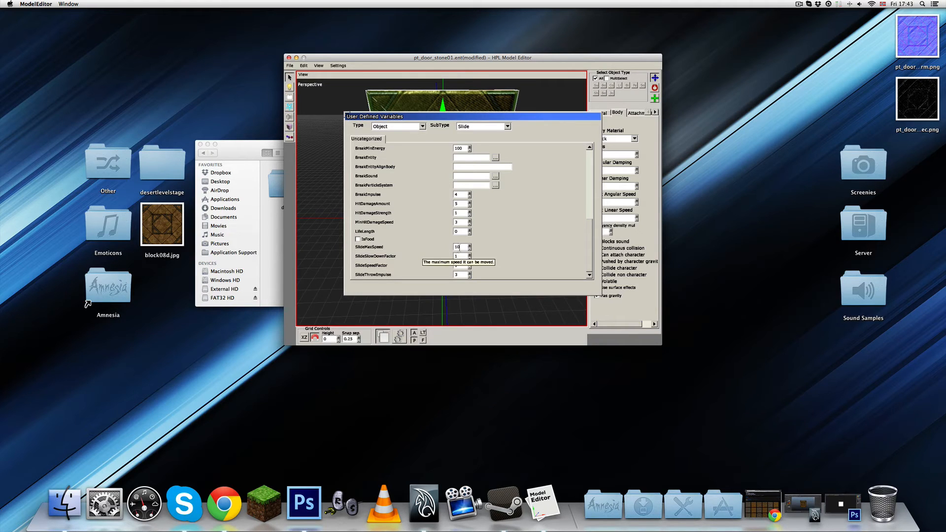
pyautogui.click(470, 249)
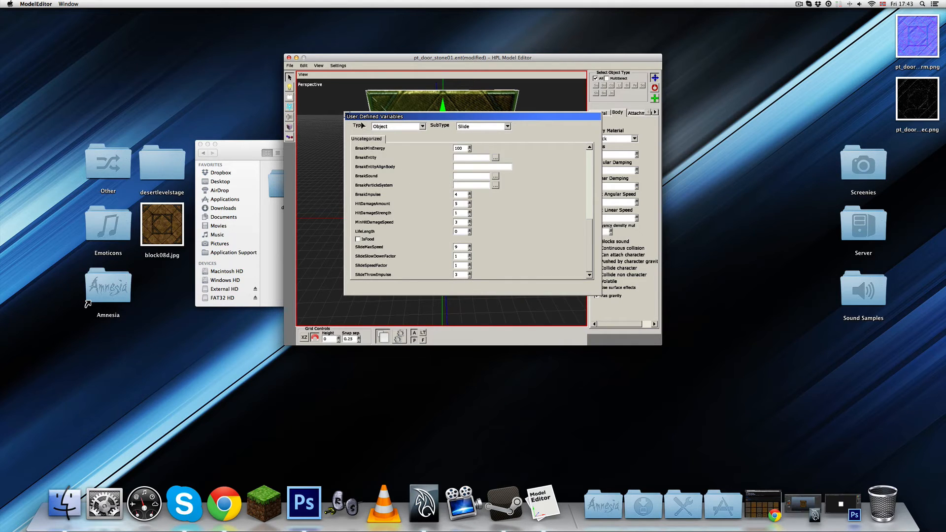
pyautogui.scroll(-5, 468, 197)
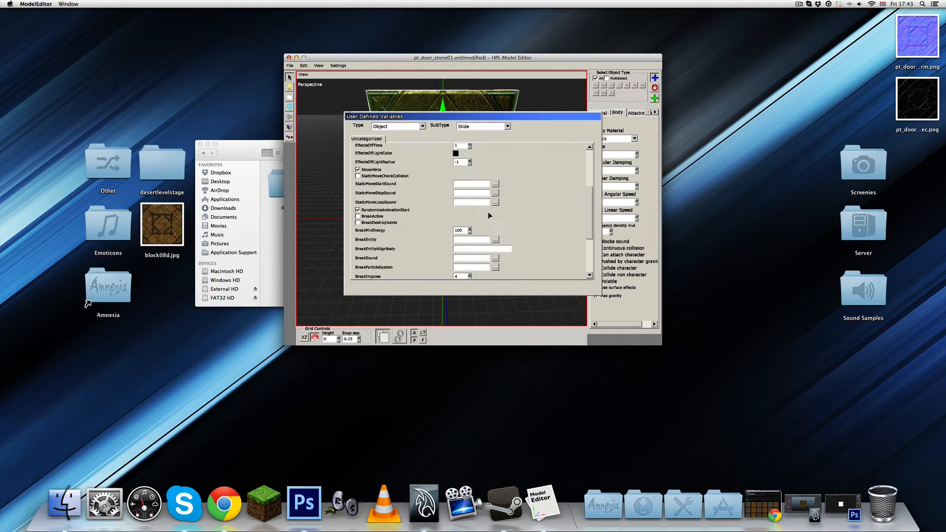
pyautogui.scroll(5, 492, 232)
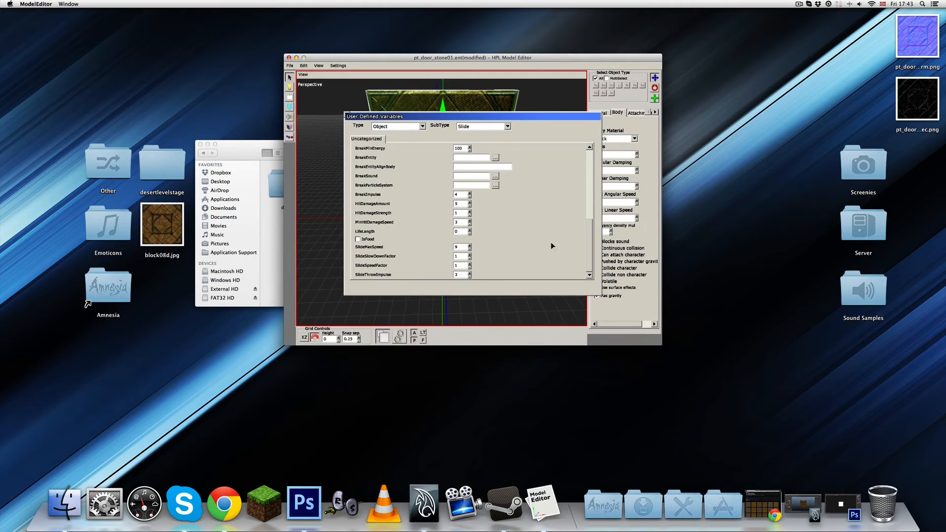
# Step: Check the remaining Slide variables, close the user-defined variables and save the entity as pt_door_stone01.ent
pyautogui.moveTo(590, 248); pyautogui.dragTo(585, 172)
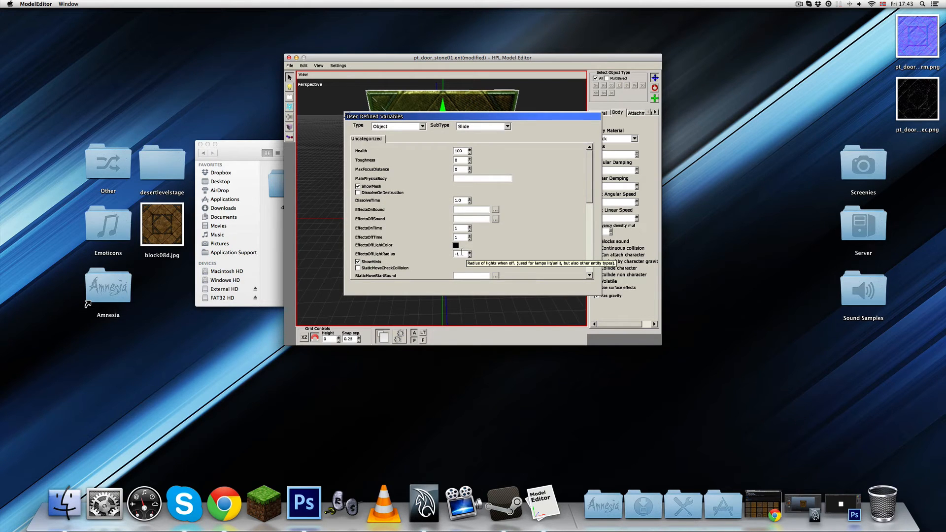
pyautogui.scroll(-5, 464, 238)
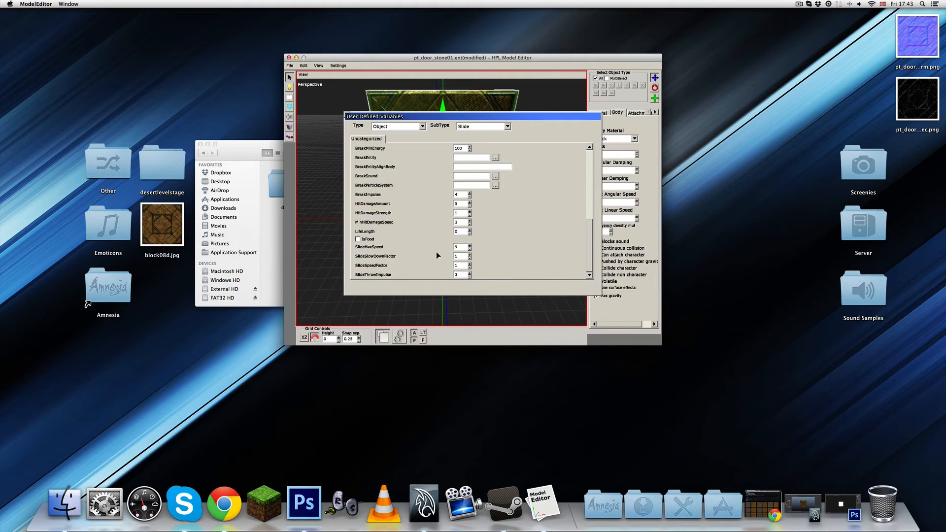
pyautogui.click(348, 115)
pyautogui.click(290, 65)
pyautogui.click(298, 97)
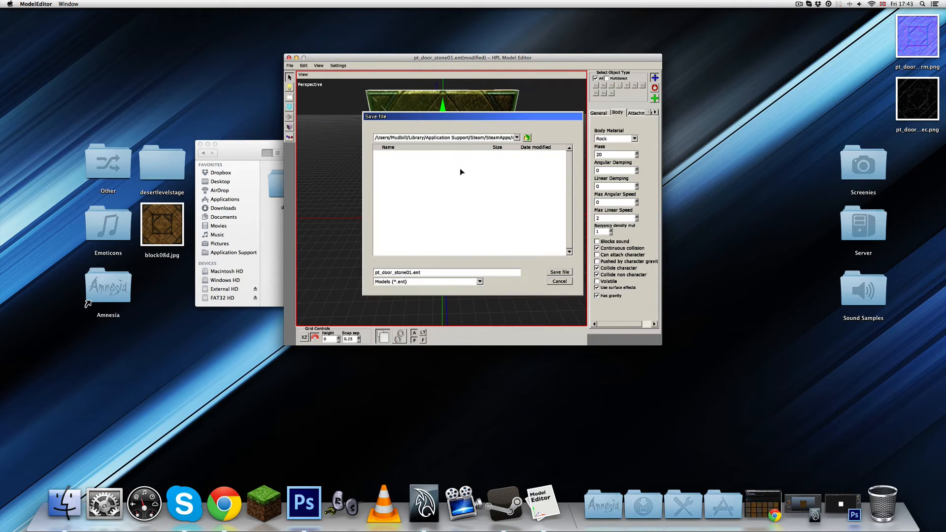
pyautogui.click(560, 272)
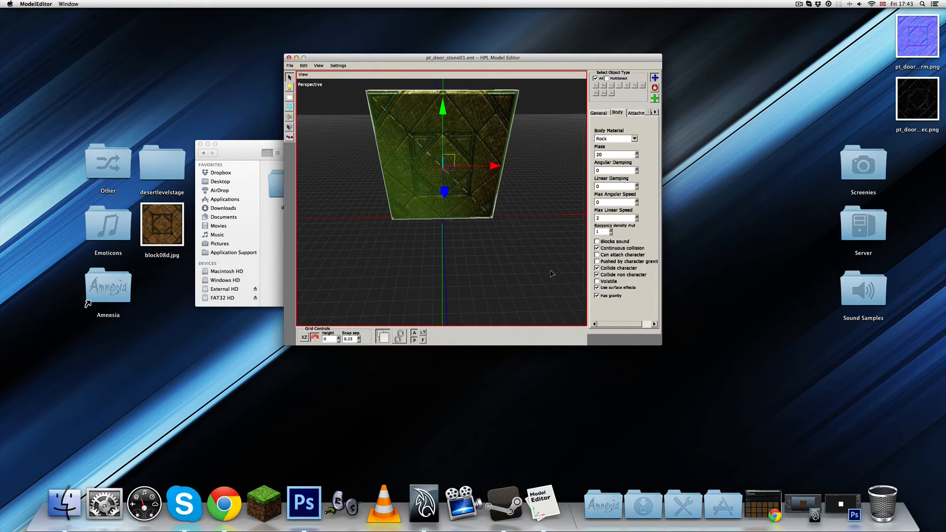
# Step: Put the model window away, check the files in the custom door folder, and launch the Level Editor
pyautogui.doubleClick(439, 58)
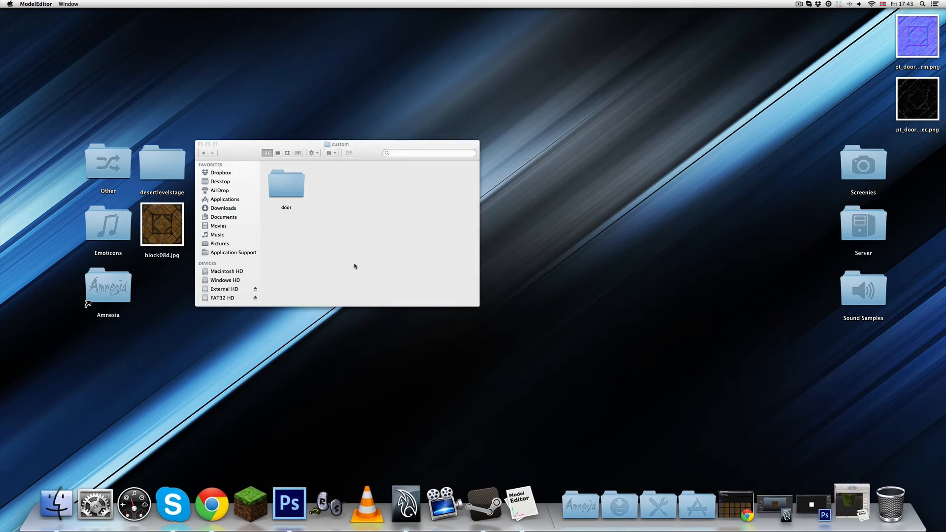
pyautogui.doubleClick(279, 196)
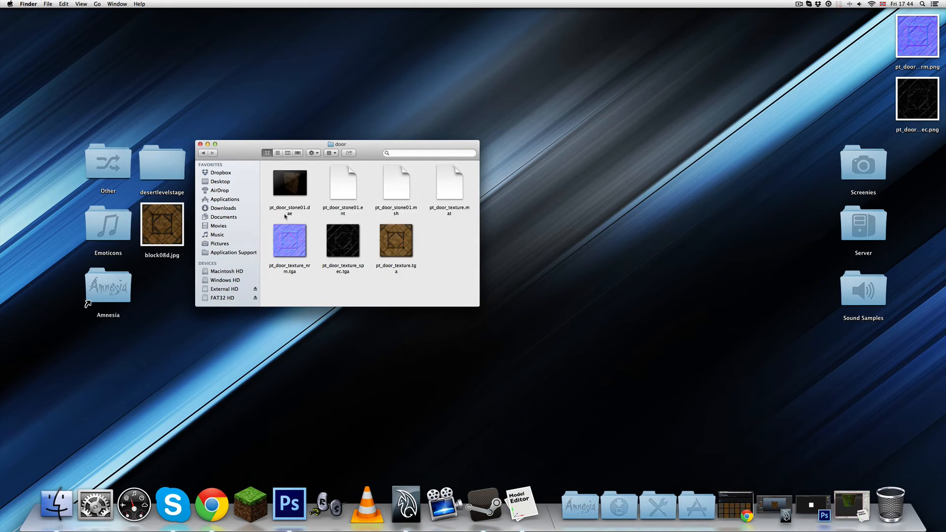
pyautogui.click(203, 154)
pyautogui.click(580, 505)
pyautogui.click(604, 288)
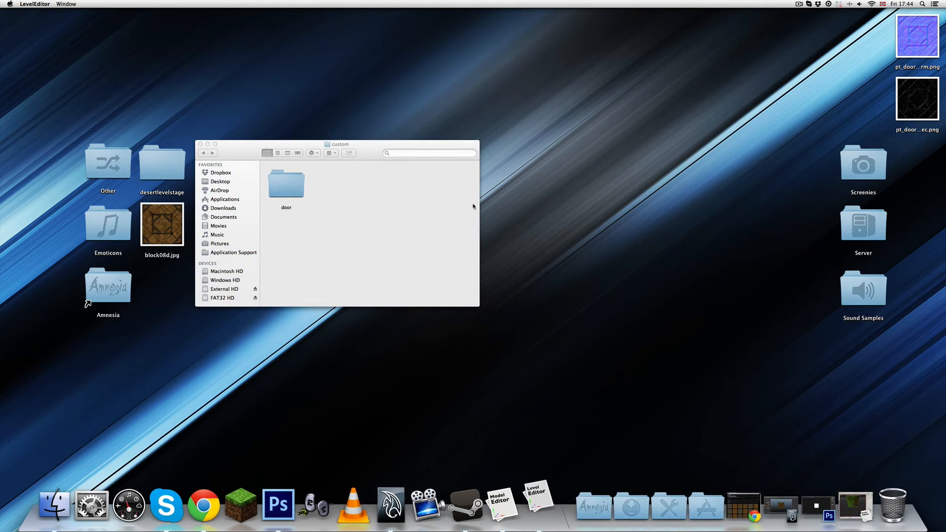
# Step: Open the test2.map level and bring the stepped temple into view
pyautogui.click(290, 65)
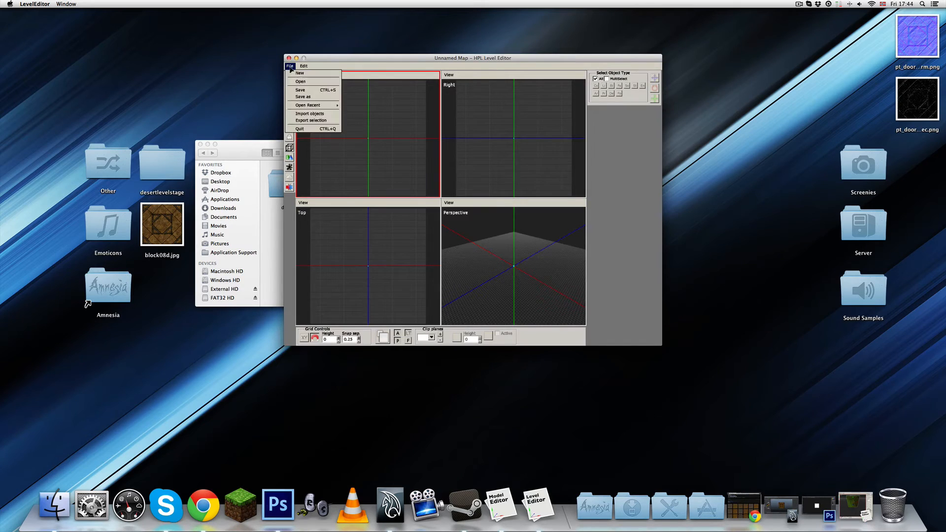
pyautogui.click(293, 87)
pyautogui.doubleClick(391, 165)
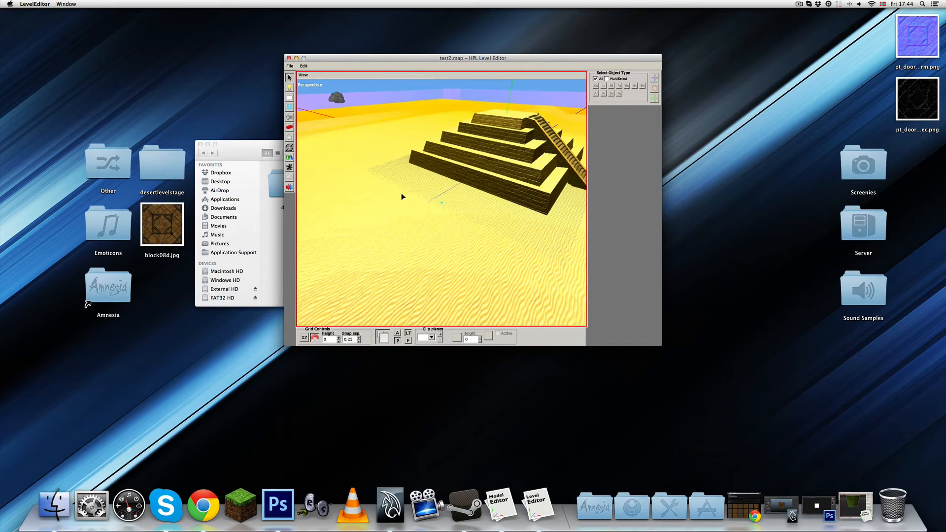
pyautogui.moveTo(440, 196)
pyautogui.mouseDown(button='middle')
pyautogui.moveTo(361, 205)
pyautogui.moveTo(486, 239)
pyautogui.moveTo(449, 190)
pyautogui.moveTo(457, 204)
pyautogui.moveTo(457, 190)
pyautogui.mouseUp(button='middle')
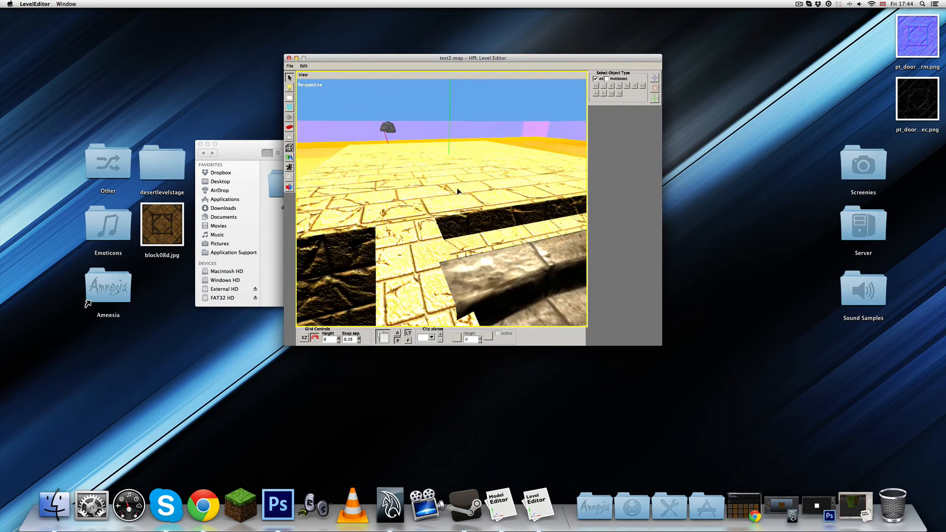
pyautogui.scroll(-5, 457, 189)
# Step: Try raising the grid height to 7, and reset it to 0
pyautogui.click(339, 339)
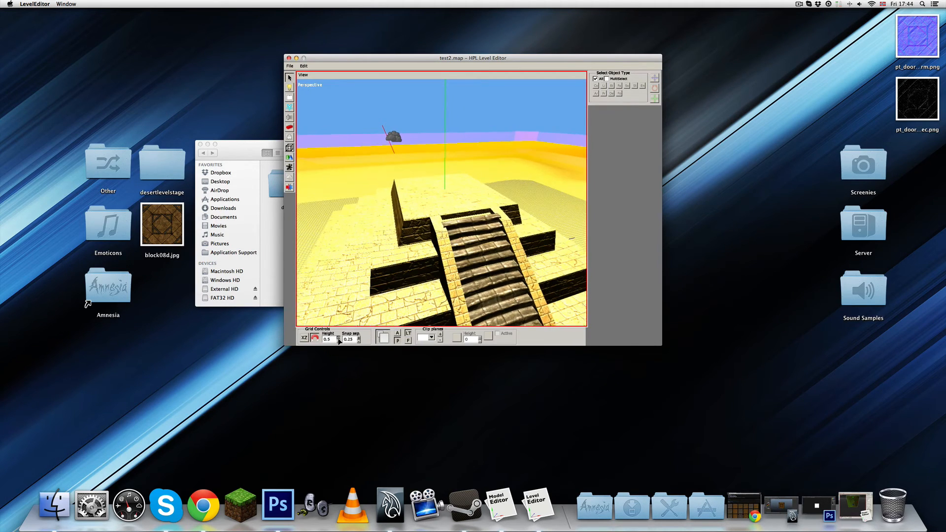
pyautogui.click(339, 339)
pyautogui.click(339, 339)
pyautogui.click(339, 339)
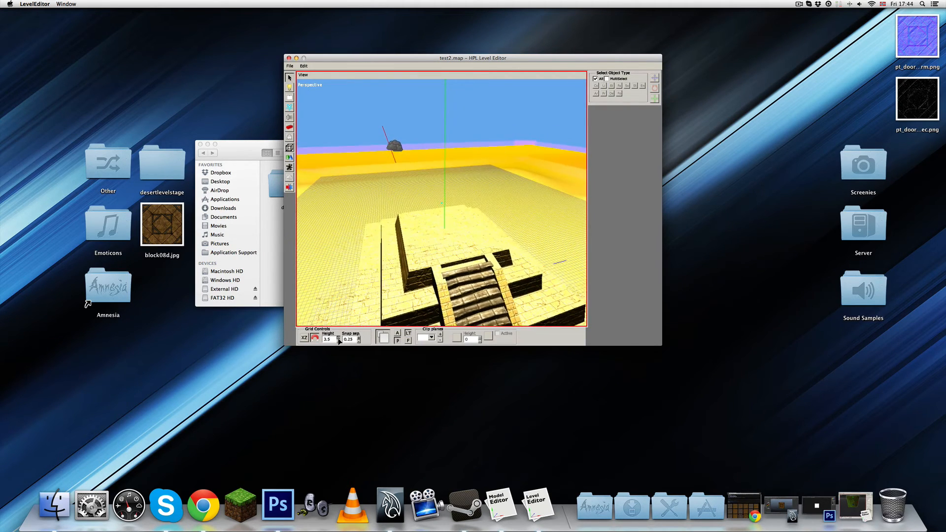
pyautogui.click(338, 339)
pyautogui.click(339, 339)
pyautogui.click(338, 339)
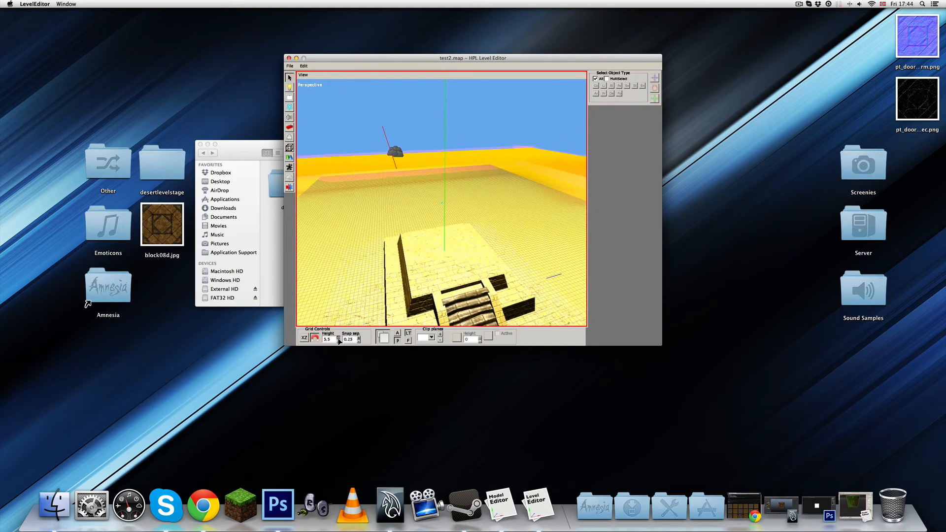
pyautogui.click(339, 338)
pyautogui.click(338, 339)
pyautogui.click(339, 338)
pyautogui.click(339, 338)
pyautogui.click(338, 339)
pyautogui.click(339, 339)
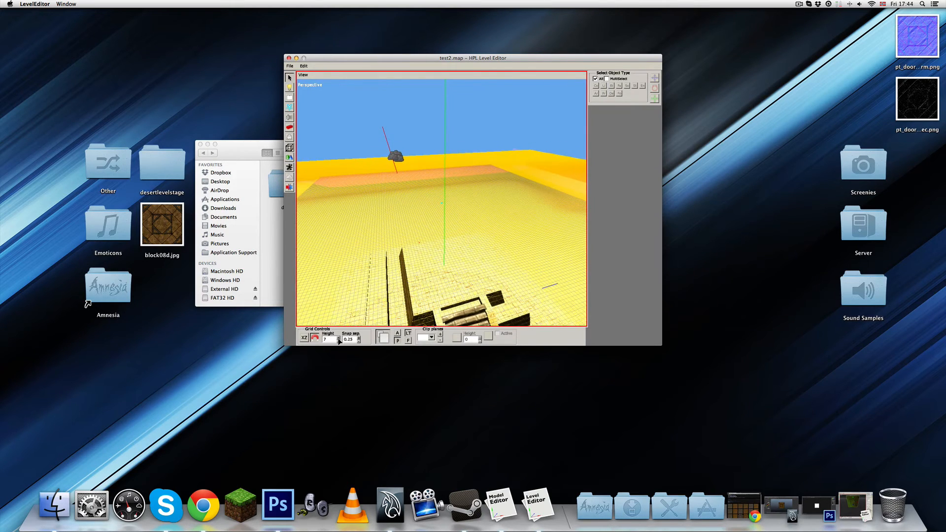
pyautogui.scroll(5, 462, 234)
pyautogui.keyDown('alt'); pyautogui.moveTo(462, 235); pyautogui.dragTo(442, 274); pyautogui.keyUp('alt')
pyautogui.scroll(3, 452, 228)
pyautogui.scroll(-5, 453, 228)
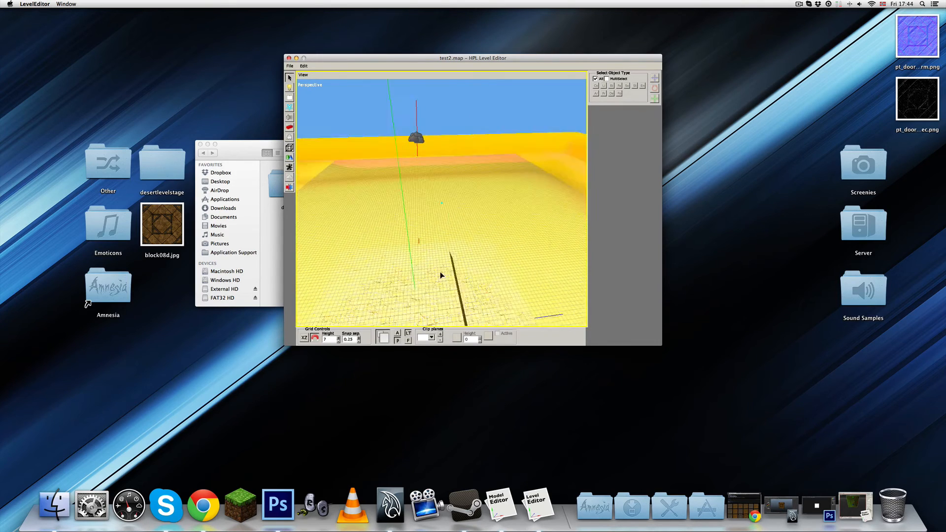
pyautogui.scroll(-5, 445, 191)
pyautogui.scroll(2, 446, 190)
pyautogui.keyDown('alt'); pyautogui.moveTo(446, 190); pyautogui.dragTo(434, 213); pyautogui.keyUp('alt')
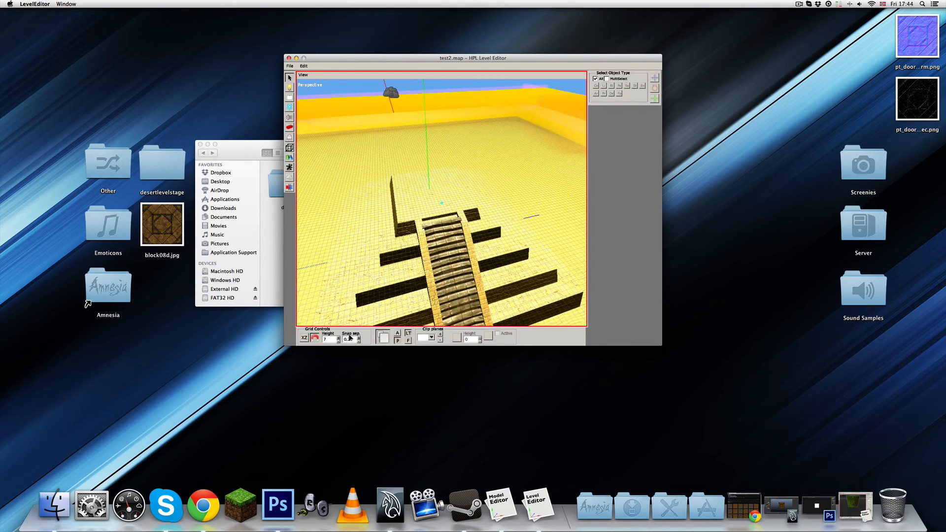
pyautogui.write('0')
pyautogui.press('Return')
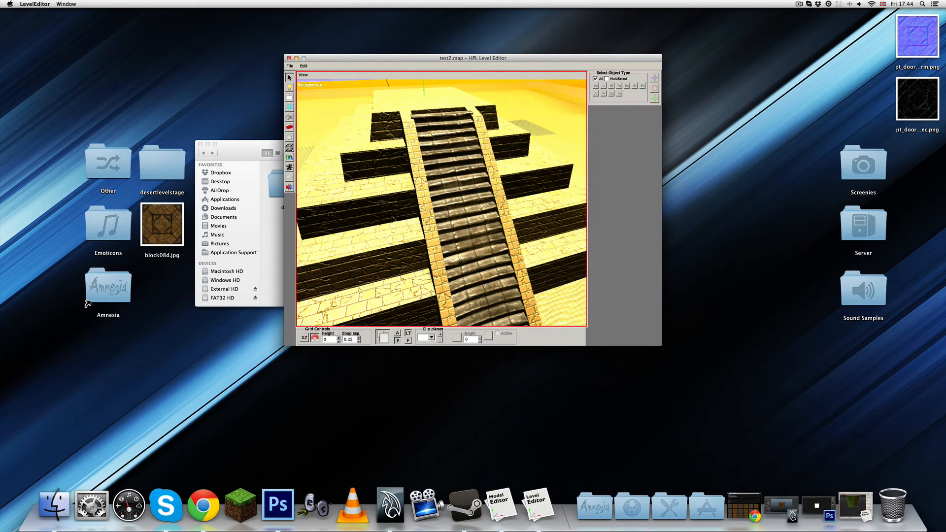
# Step: Choose the wall_bricks01 static object from the custom set for placement on the sand beside the temple
pyautogui.keyDown('alt'); pyautogui.moveTo(457, 179); pyautogui.dragTo(358, 203); pyautogui.keyUp('alt')
pyautogui.keyDown('alt'); pyautogui.moveTo(511, 209); pyautogui.dragTo(438, 230); pyautogui.keyUp('alt')
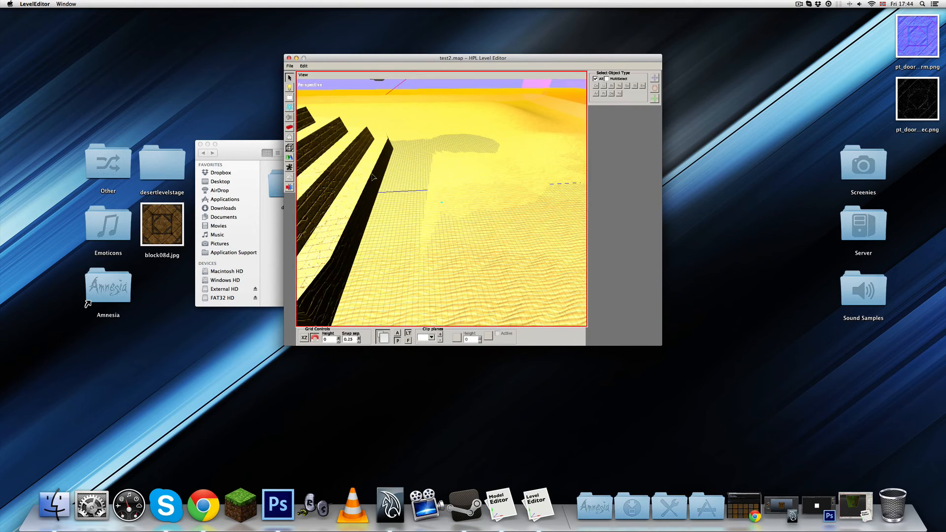
pyautogui.click(290, 127)
pyautogui.click(651, 81)
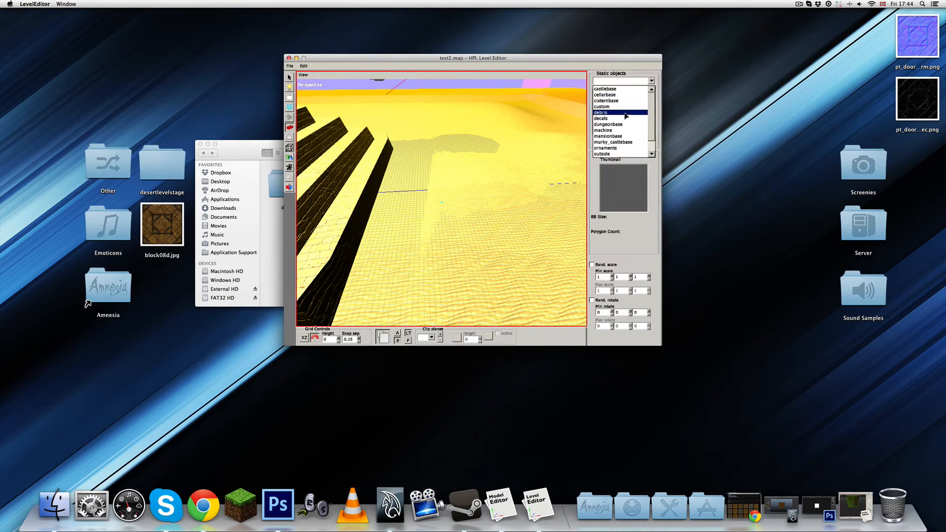
pyautogui.click(602, 109)
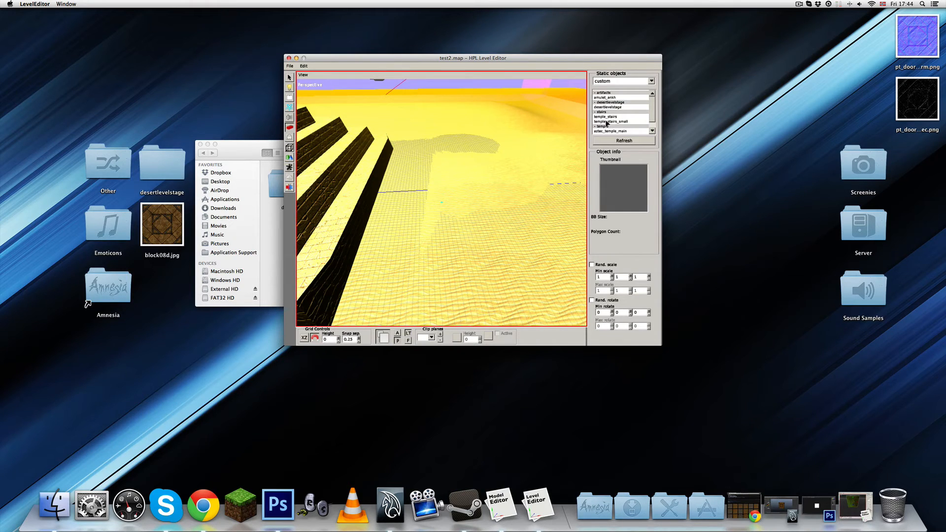
pyautogui.scroll(-3, 607, 124)
pyautogui.click(608, 126)
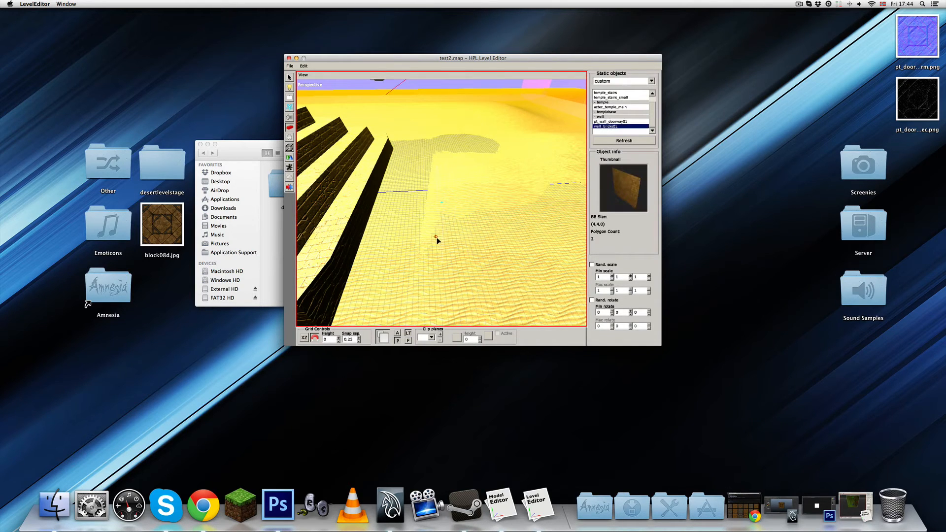
# Step: Rotate the brick wall to -90 on Y and place three pieces side by side in a row beside the temple
pyautogui.moveTo(427, 218); pyautogui.dragTo(473, 319, button='middle')
pyautogui.scroll(2, 450, 272)
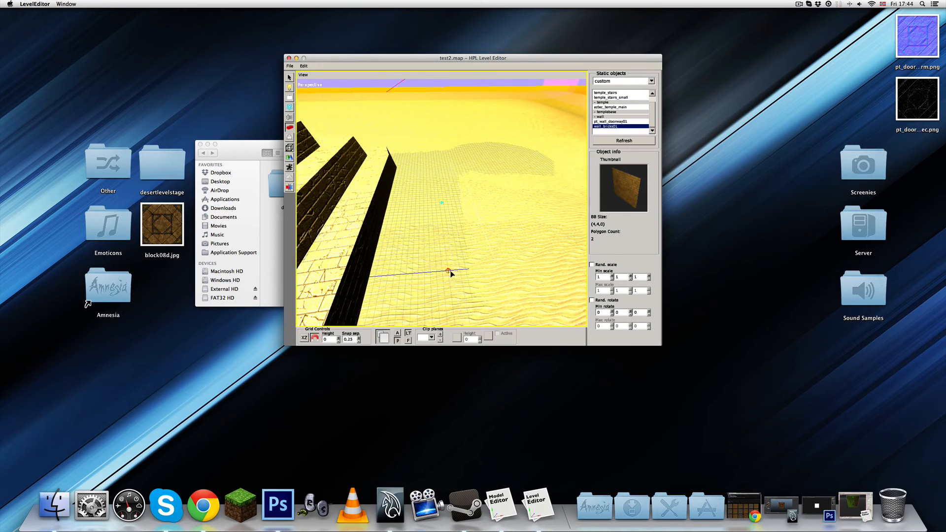
pyautogui.keyDown('shift'); pyautogui.scroll(2, 445, 272); pyautogui.keyUp('shift')
pyautogui.keyDown('shift'); pyautogui.scroll(-8, 445, 272); pyautogui.keyUp('shift')
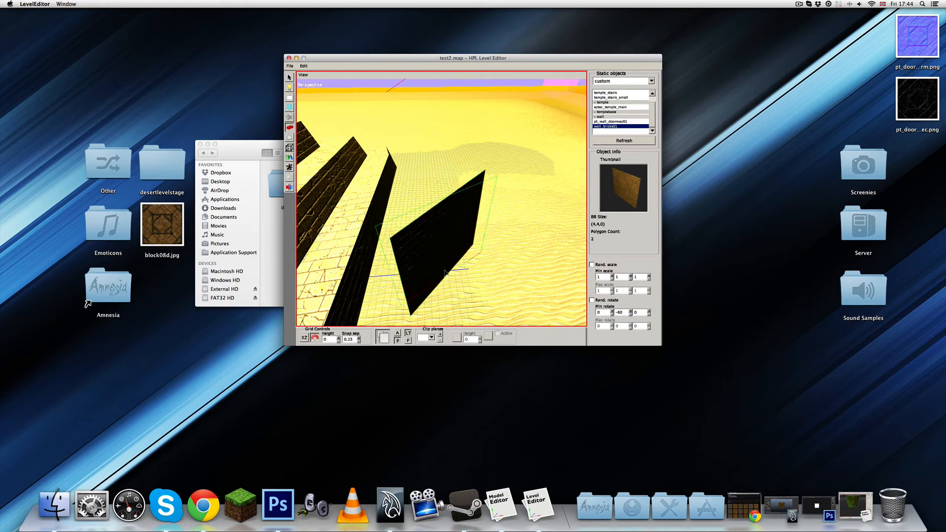
pyautogui.click(445, 272)
pyautogui.moveTo(445, 273); pyautogui.dragTo(426, 268, button='middle')
pyautogui.click(477, 266)
pyautogui.click(511, 257)
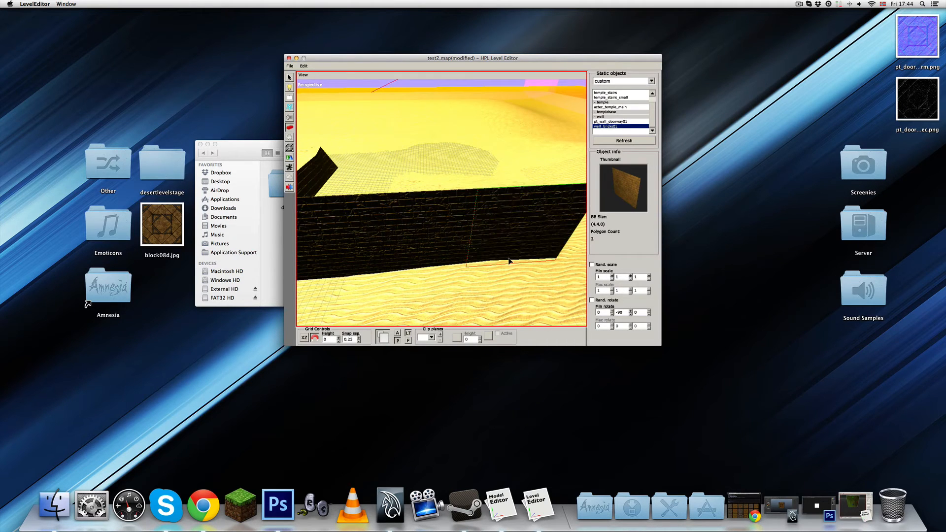
# Step: Delete the middle brick wall and fill the gap with the custom pt_wall_doorway01 static object
pyautogui.press('q')
pyautogui.click(427, 237)
pyautogui.press('Delete')
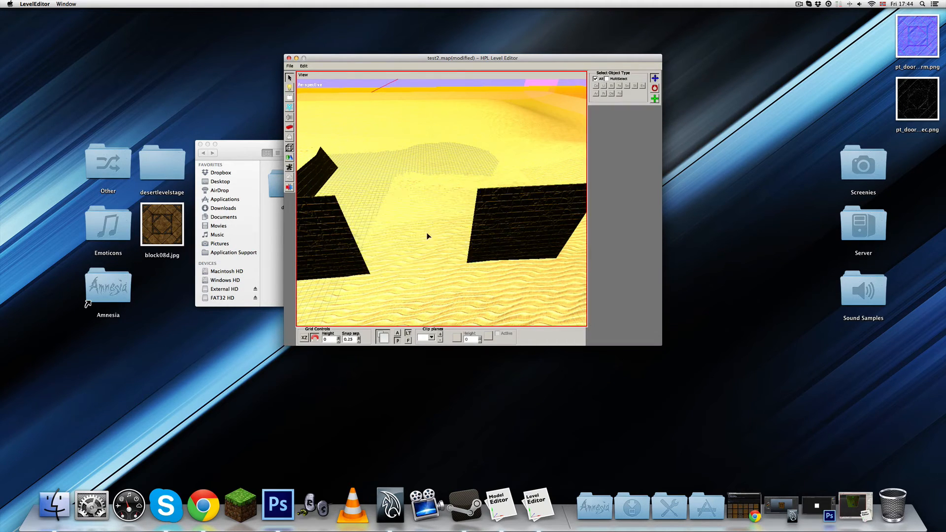
pyautogui.click(290, 128)
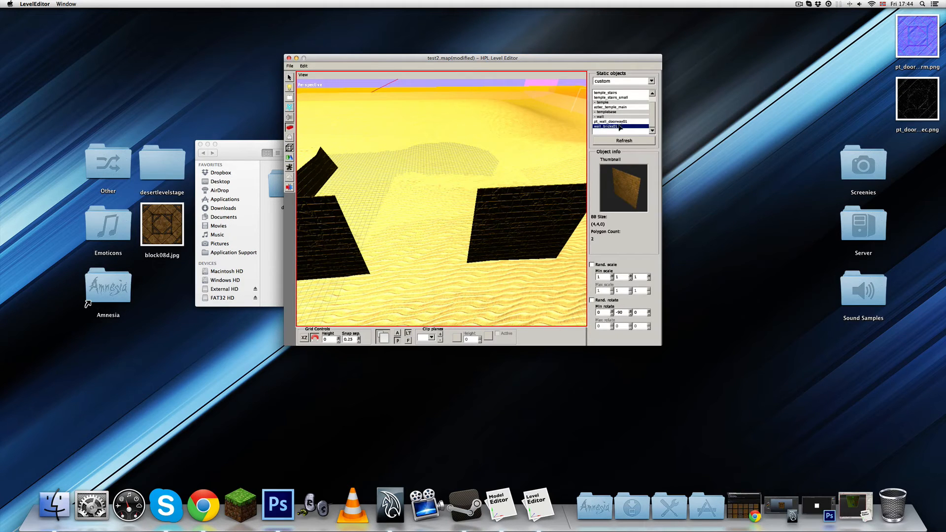
pyautogui.click(614, 121)
pyautogui.click(420, 263)
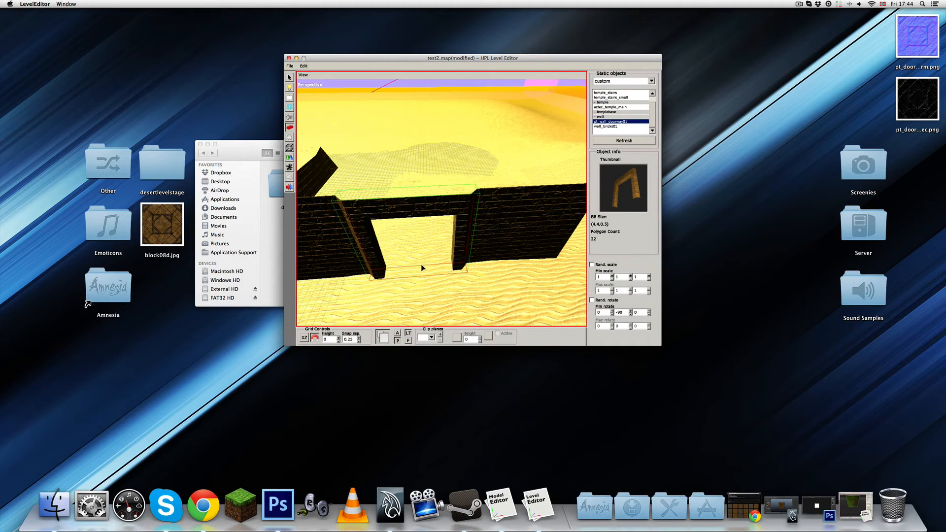
# Step: Duplicate the doorway together with both adjoining brick walls and rotate the copies about the vertical axis
pyautogui.keyDown('alt'); pyautogui.moveTo(452, 204); pyautogui.dragTo(468, 231, button='middle'); pyautogui.keyUp('alt')
pyautogui.press('1')
pyautogui.click(531, 211)
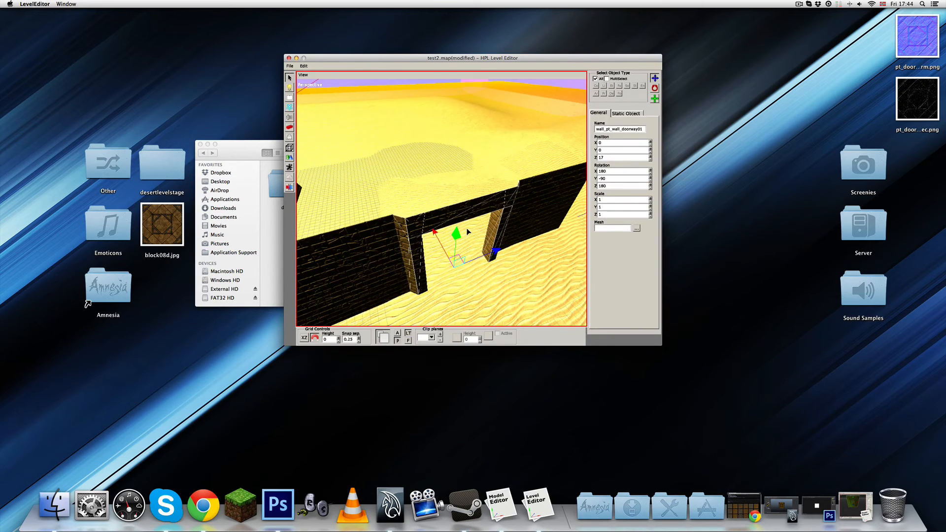
pyautogui.keyDown('ctrl'); pyautogui.click(388, 253); pyautogui.keyUp('ctrl')
pyautogui.keyDown('ctrl'); pyautogui.click(545, 196); pyautogui.keyUp('ctrl')
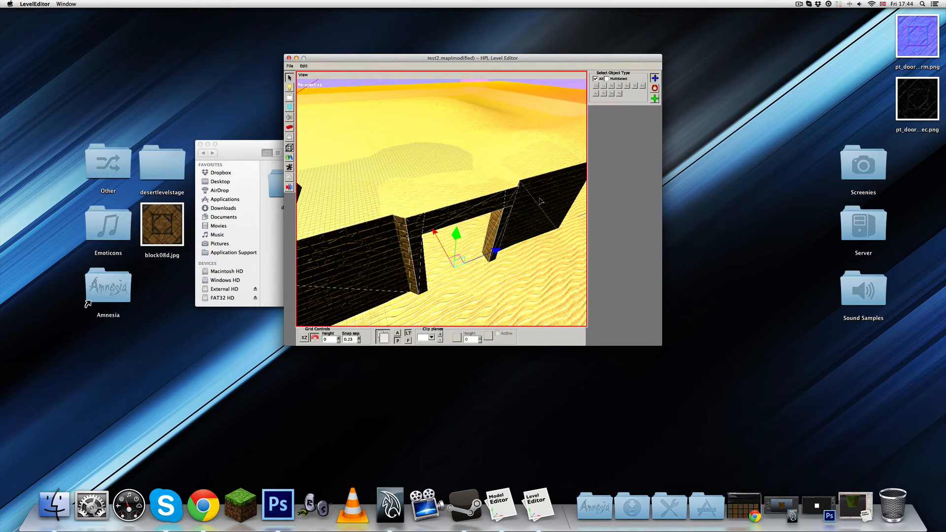
pyautogui.press('e')
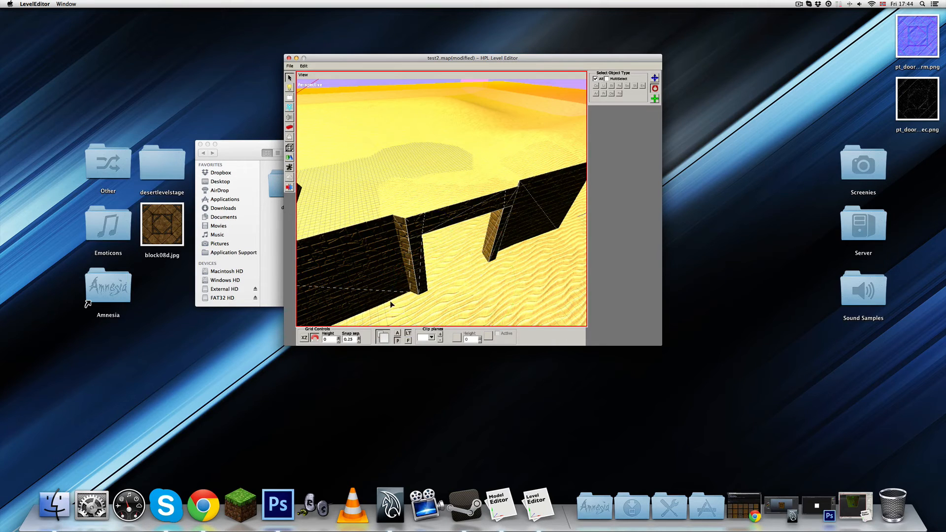
pyautogui.click(398, 296)
pyautogui.hotkey('ctrl', 'z')
pyautogui.scroll(-5, 436, 267)
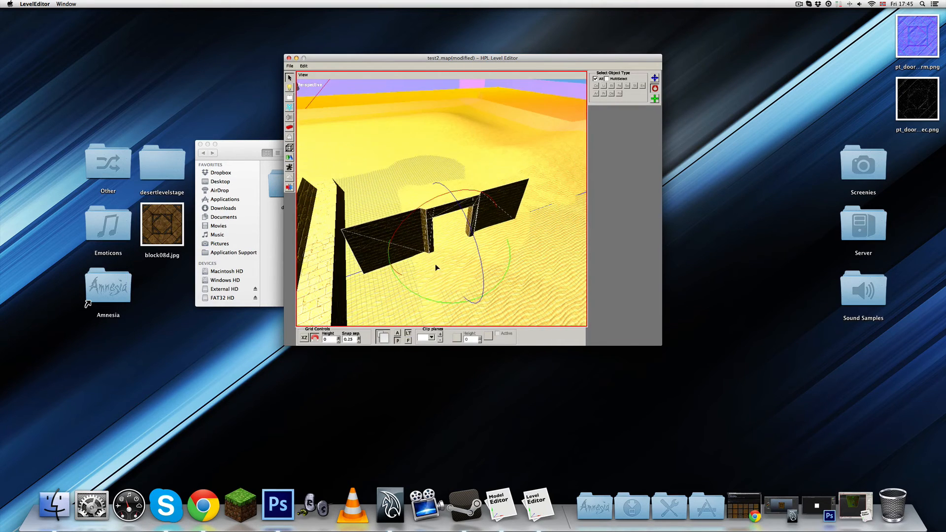
pyautogui.moveTo(414, 292); pyautogui.dragTo(360, 262)
pyautogui.moveTo(446, 255); pyautogui.dragTo(404, 245, button='middle')
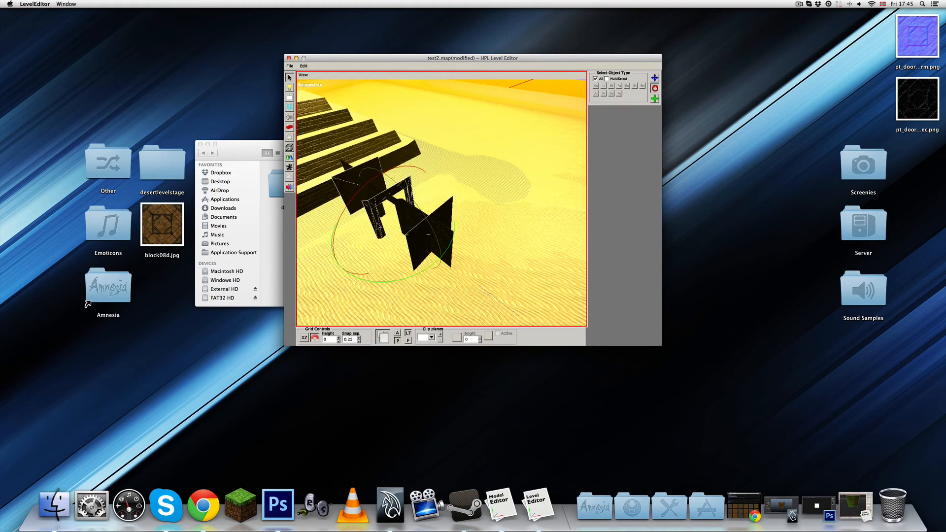
# Step: Reselect the rotated wall pieces and turn them further to line up with the original wall row
pyautogui.press('w')
pyautogui.click(417, 249)
pyautogui.keyDown('shift'); pyautogui.click(376, 215); pyautogui.keyUp('shift')
pyautogui.keyDown('shift'); pyautogui.click(359, 197); pyautogui.keyUp('shift')
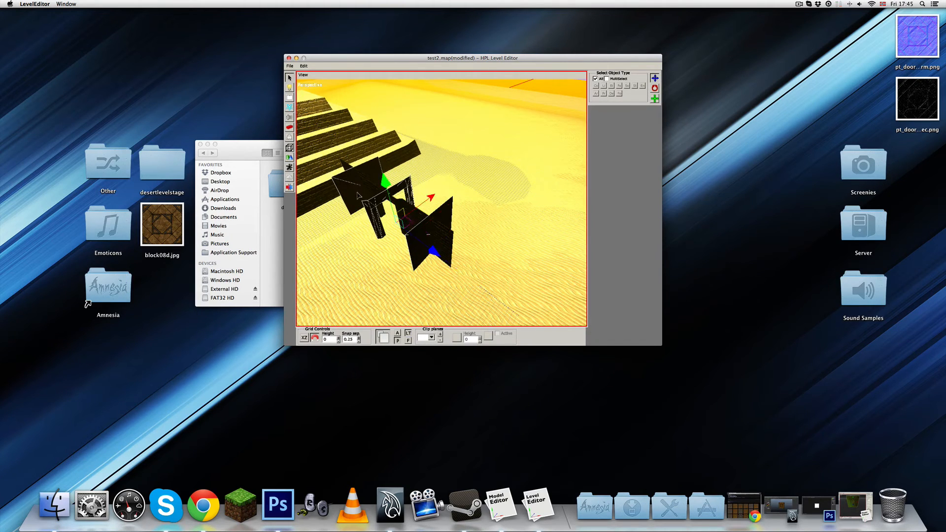
pyautogui.press('e')
pyautogui.moveTo(413, 277); pyautogui.dragTo(356, 292)
pyautogui.moveTo(501, 206); pyautogui.dragTo(432, 177, button='middle')
pyautogui.press('w')
pyautogui.click(461, 218)
pyautogui.click(436, 205)
pyautogui.scroll(4, 435, 213)
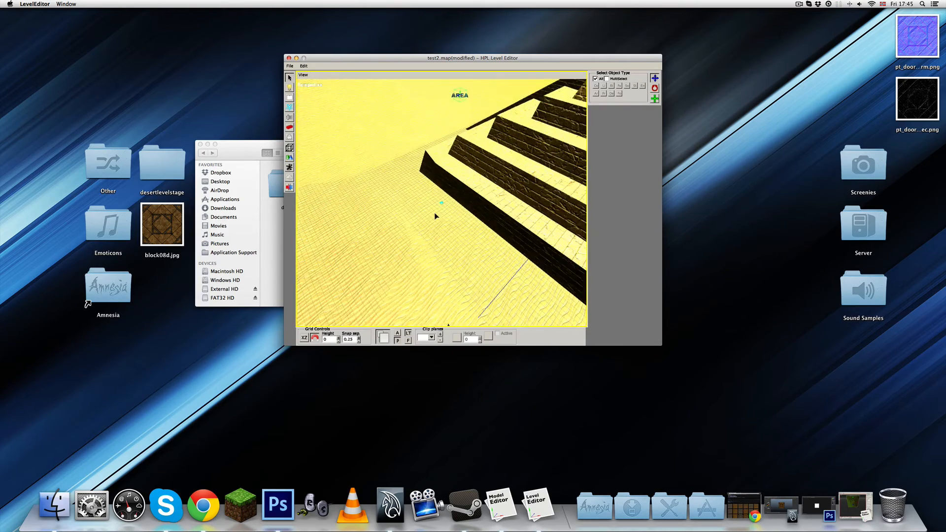
# Step: Place the custom pt_door_stone01 entity, rotated 90 on Y, in the opening of the brick wall doorway
pyautogui.moveTo(435, 215)
pyautogui.mouseDown(button='middle')
pyautogui.moveTo(423, 231)
pyautogui.moveTo(393, 223)
pyautogui.moveTo(469, 193)
pyautogui.moveTo(448, 207)
pyautogui.moveTo(459, 197)
pyautogui.mouseUp(button='middle')
pyautogui.scroll(3, 471, 195)
pyautogui.scroll(1, 458, 197)
pyautogui.click(290, 137)
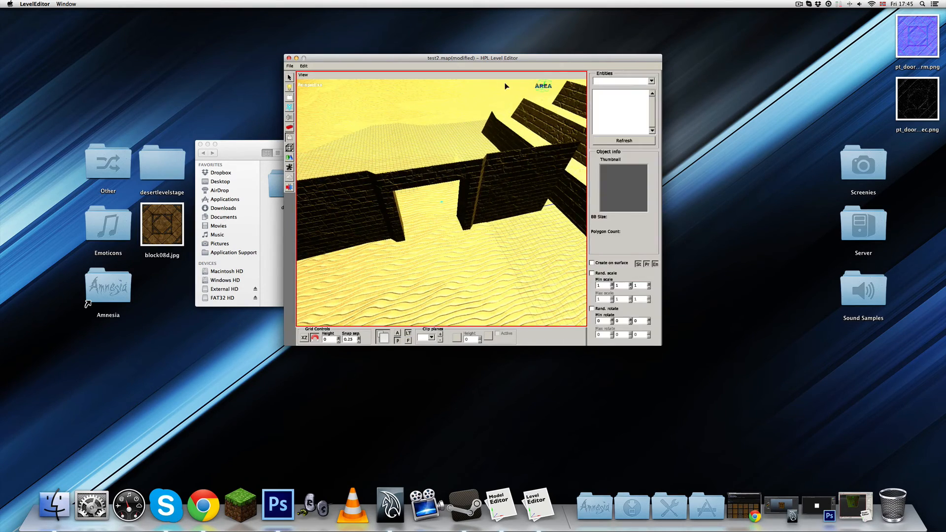
pyautogui.click(648, 82)
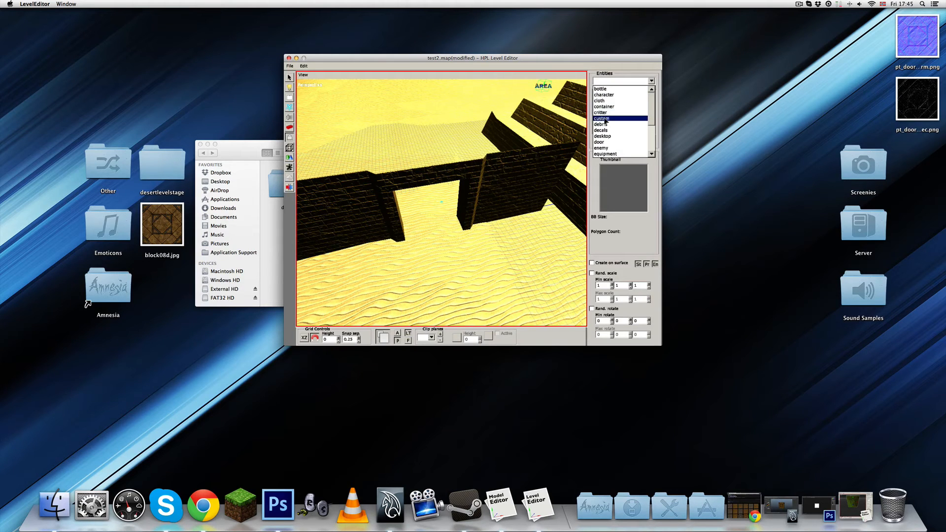
pyautogui.click(623, 115)
pyautogui.click(603, 95)
pyautogui.scroll(5, 414, 251)
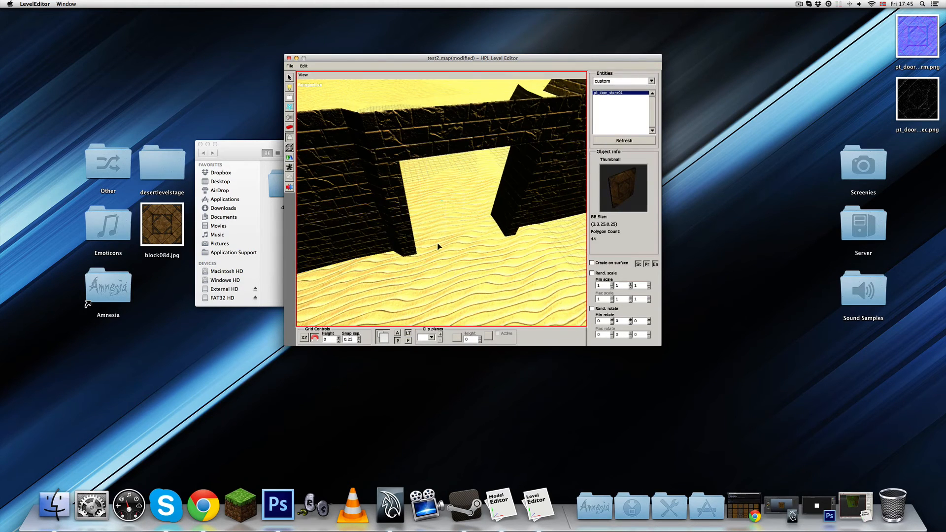
pyautogui.click(457, 235)
pyautogui.keyDown('shift'); pyautogui.scroll(6, 455, 234); pyautogui.keyUp('shift')
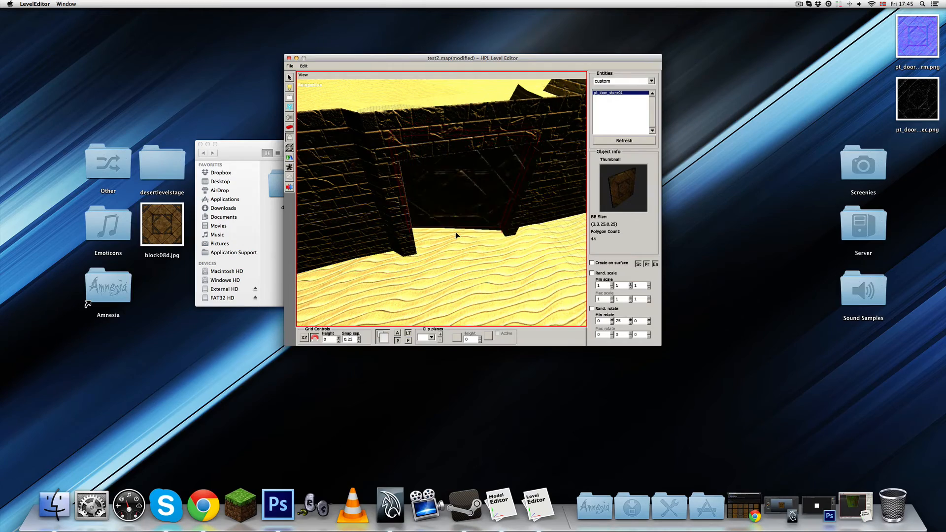
pyautogui.click(457, 237)
# Step: Select the placed stone door and try to scale it along its width to fit the doorway
pyautogui.keyDown('alt'); pyautogui.moveTo(458, 236); pyautogui.dragTo(313, 174, button='middle'); pyautogui.keyUp('alt')
pyautogui.press('1')
pyautogui.keyDown('alt'); pyautogui.moveTo(446, 163); pyautogui.dragTo(402, 118, button='middle'); pyautogui.keyUp('alt')
pyautogui.scroll(6, 430, 153)
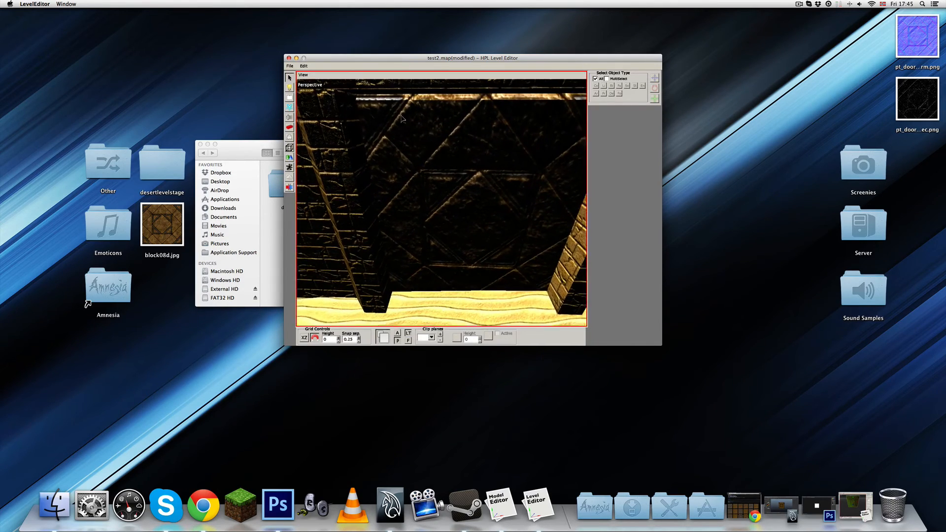
pyautogui.scroll(-2, 423, 140)
pyautogui.click(443, 168)
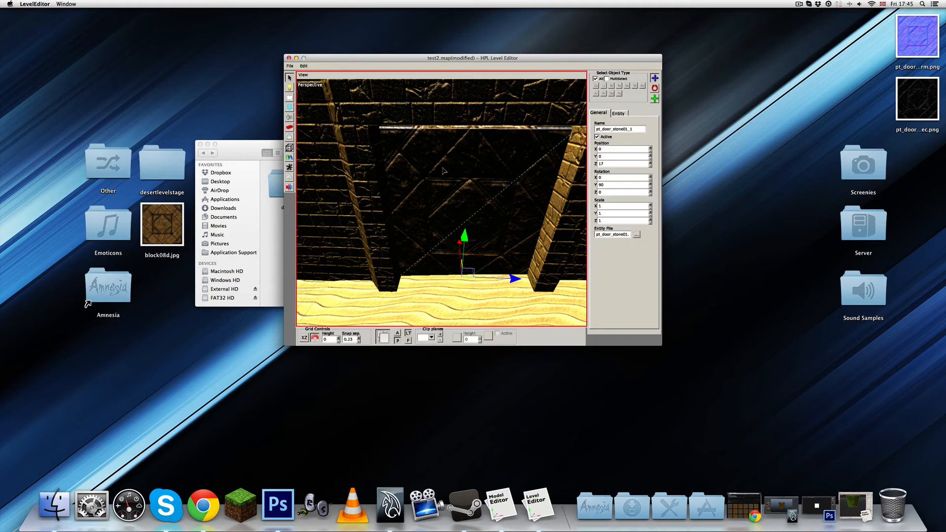
pyautogui.press('r')
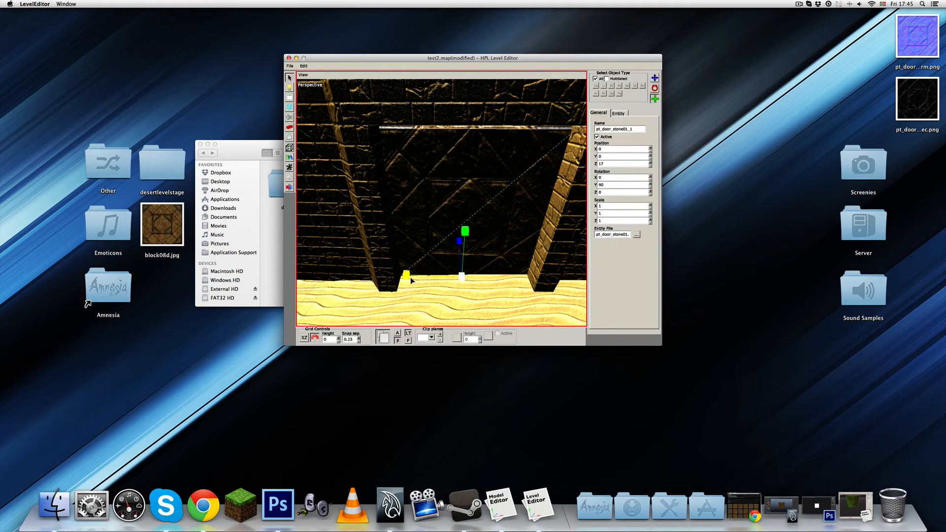
pyautogui.moveTo(412, 281); pyautogui.dragTo(443, 218)
pyautogui.press('w')
# Step: Inspect the stone door's fit in the wall from several distances and angles, and view its entity properties
pyautogui.scroll(-5, 451, 230)
pyautogui.scroll(3, 442, 226)
pyautogui.scroll(-3, 443, 217)
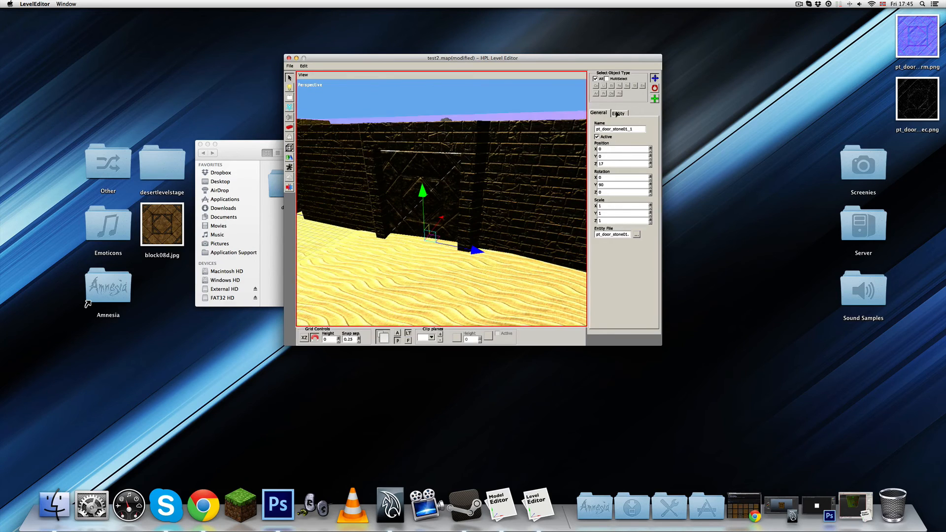
pyautogui.click(619, 115)
pyautogui.click(604, 115)
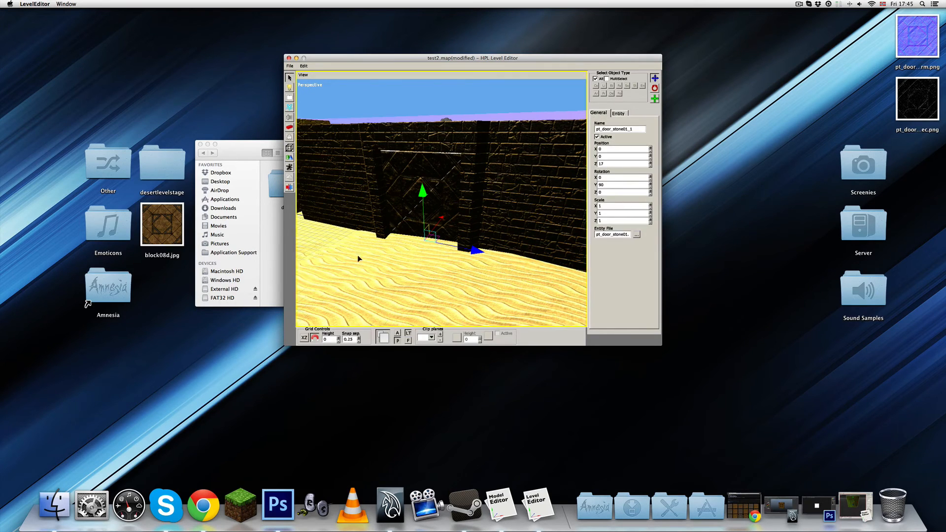
pyautogui.keyDown('alt'); pyautogui.moveTo(360, 259); pyautogui.dragTo(389, 253); pyautogui.keyUp('alt')
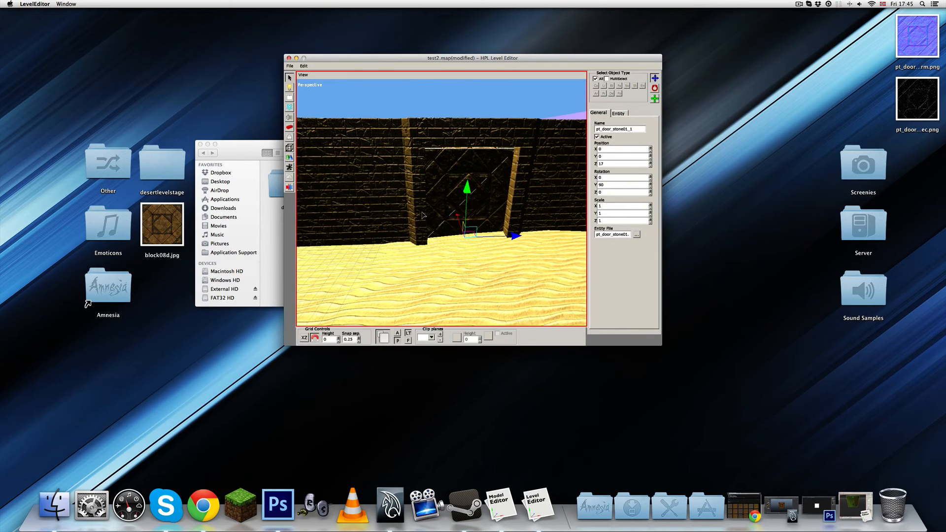
# Step: Save the test2 map and launch Amnesia: The Dark Descent
pyautogui.press('super+s')
pyautogui.press('F4')
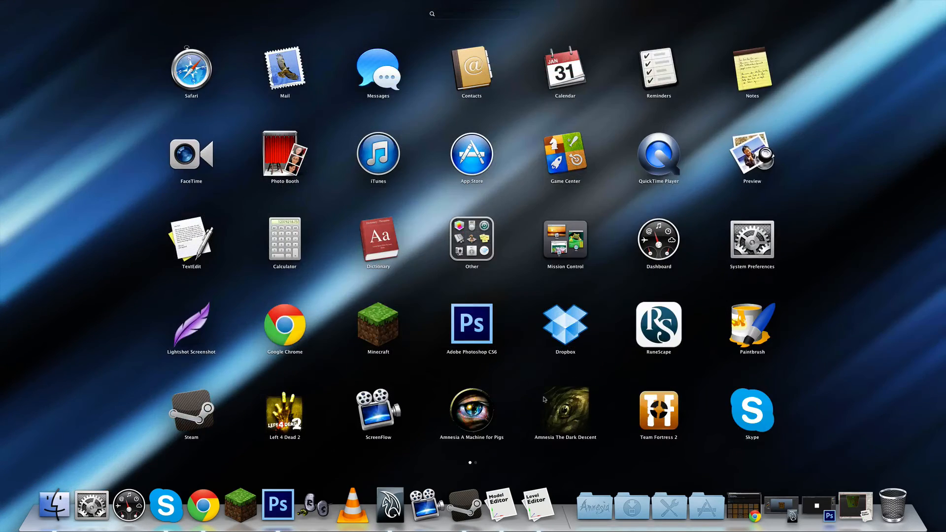
pyautogui.click(558, 405)
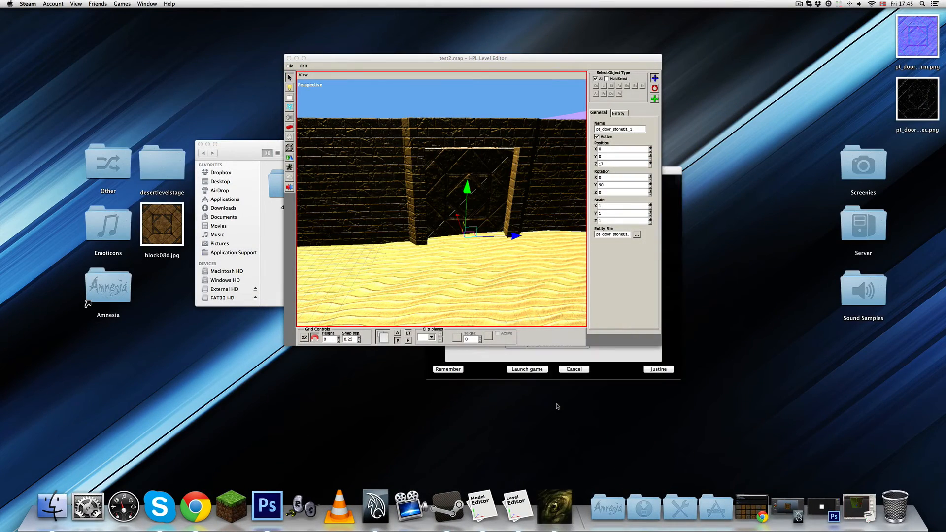
pyautogui.click(527, 369)
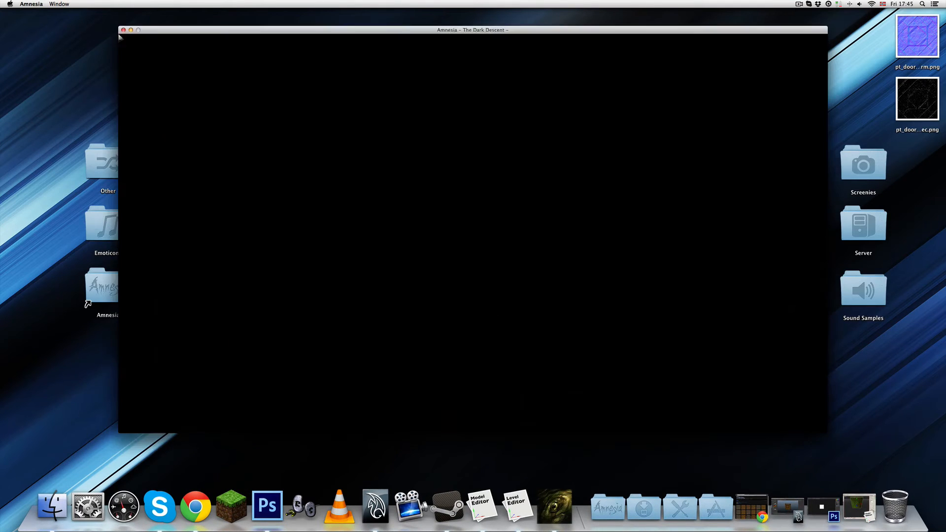
pyautogui.click(799, 4)
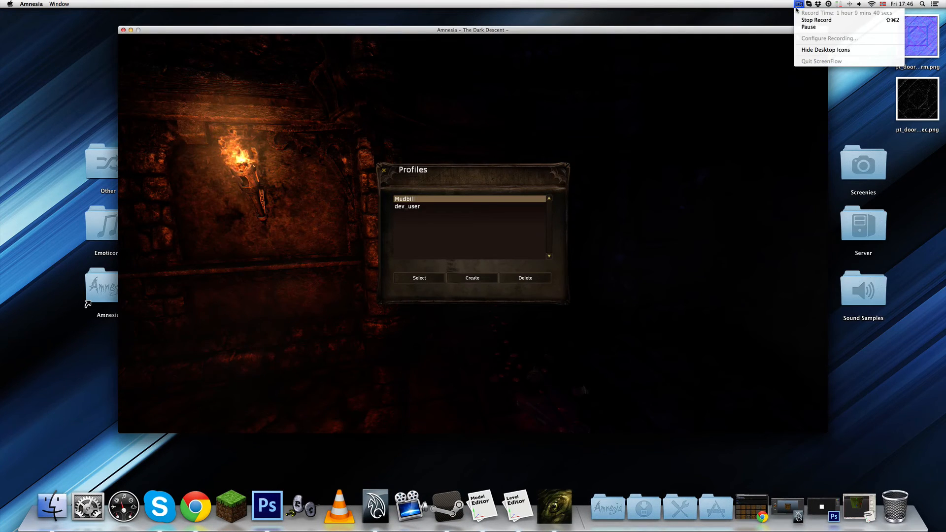
pyautogui.click(797, 6)
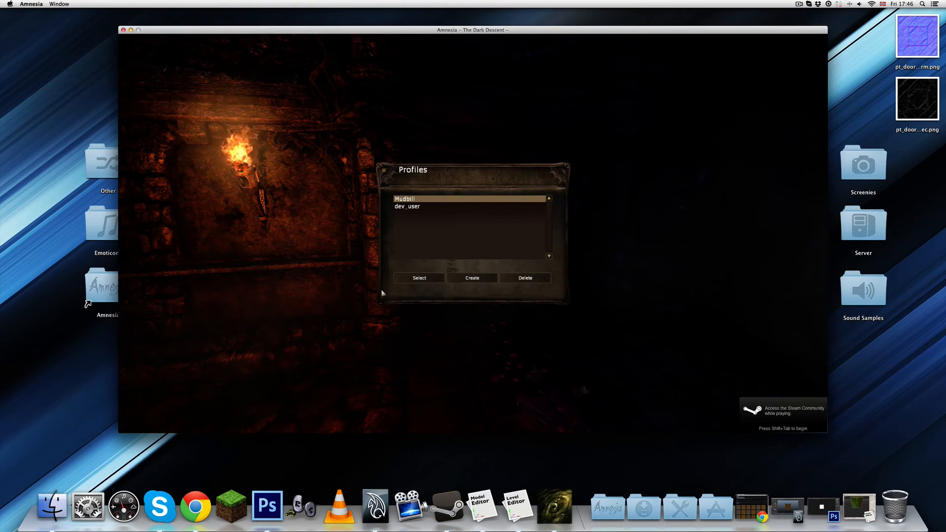
# Step: Load the first player profile and start the Temple custom story
pyautogui.click(402, 280)
pyautogui.click(682, 198)
pyautogui.doubleClick(385, 189)
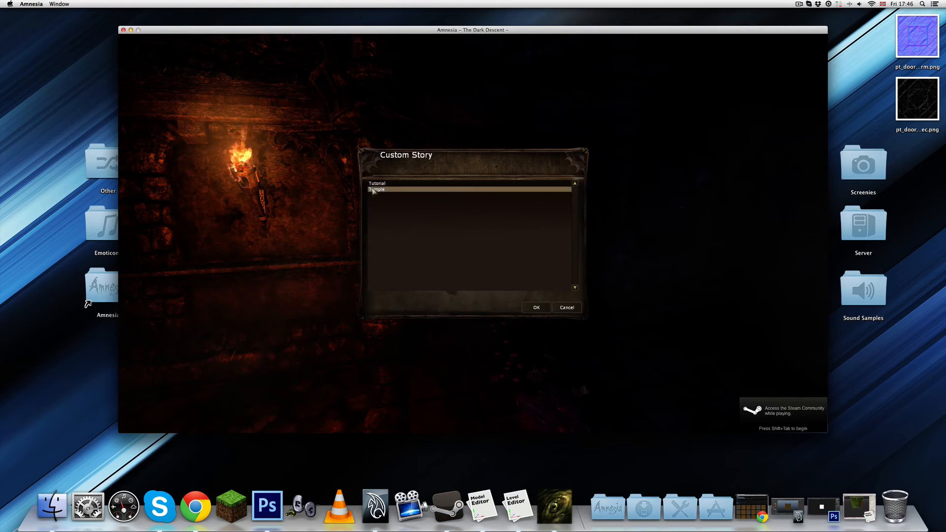
pyautogui.click(556, 229)
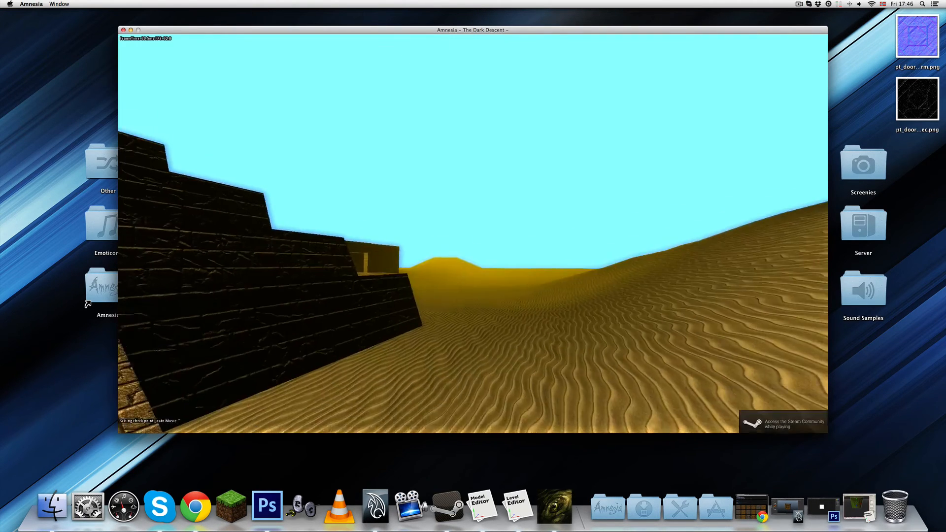
# Step: Walk up to the wall with the stone door in the game, and dismiss the crash report
pyautogui.press('w')
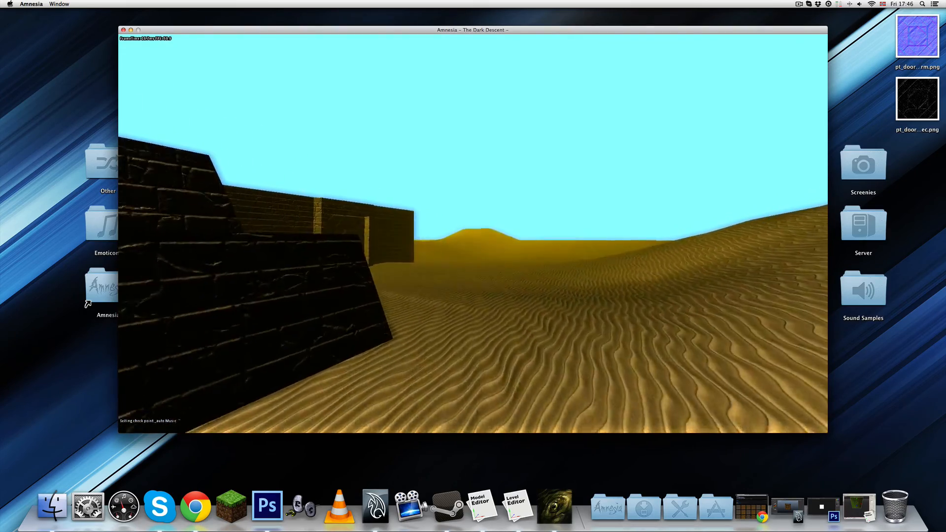
pyautogui.press('w')
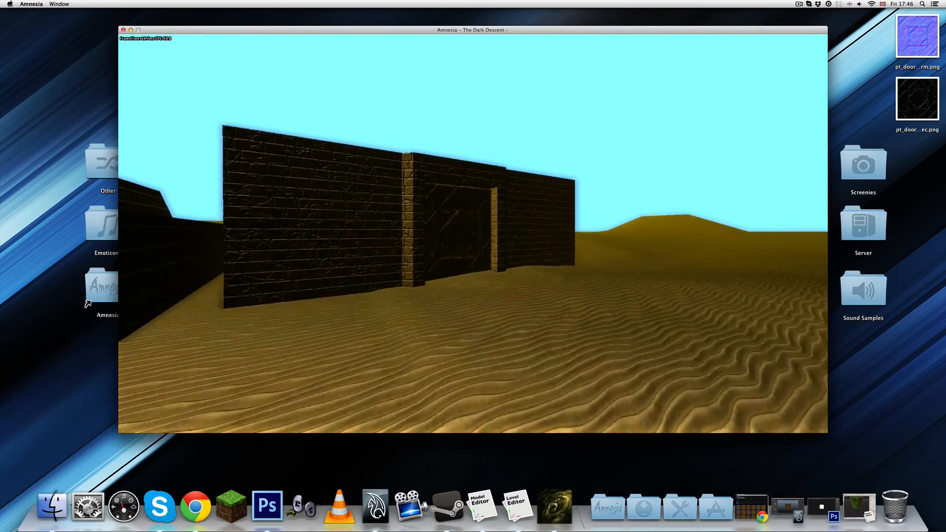
pyautogui.press('w')
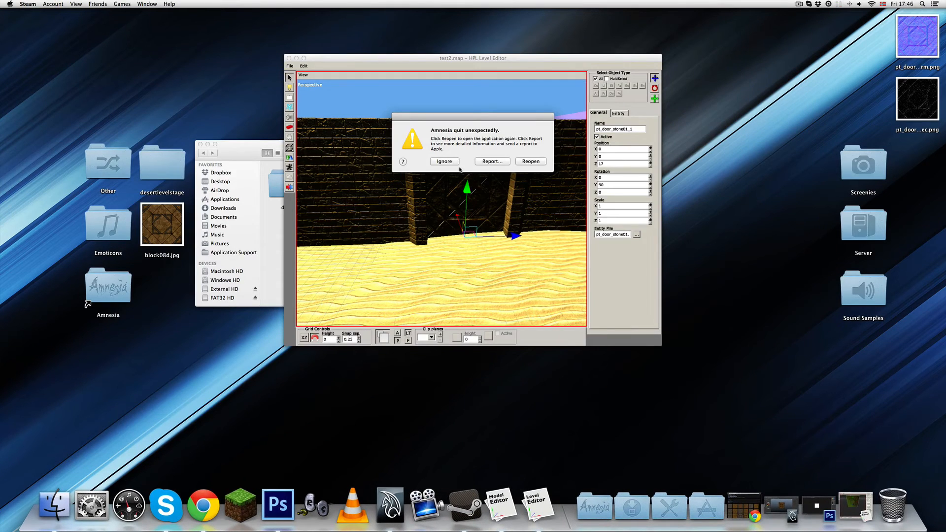
pyautogui.click(446, 162)
pyautogui.click(450, 64)
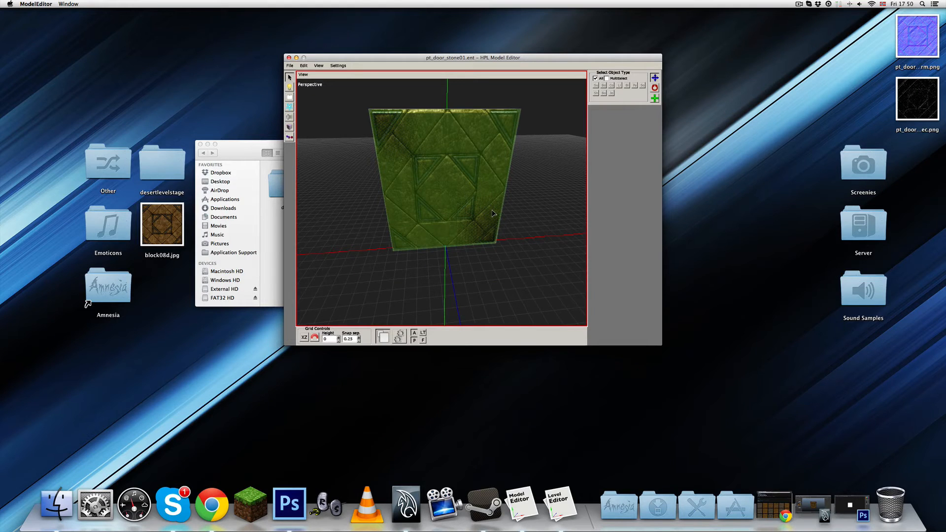
# Step: In the user defined variables of pt_door_stone01.ent, set the type to MoveObject and the MoveAxis to Y
pyautogui.click(338, 66)
pyautogui.click(344, 78)
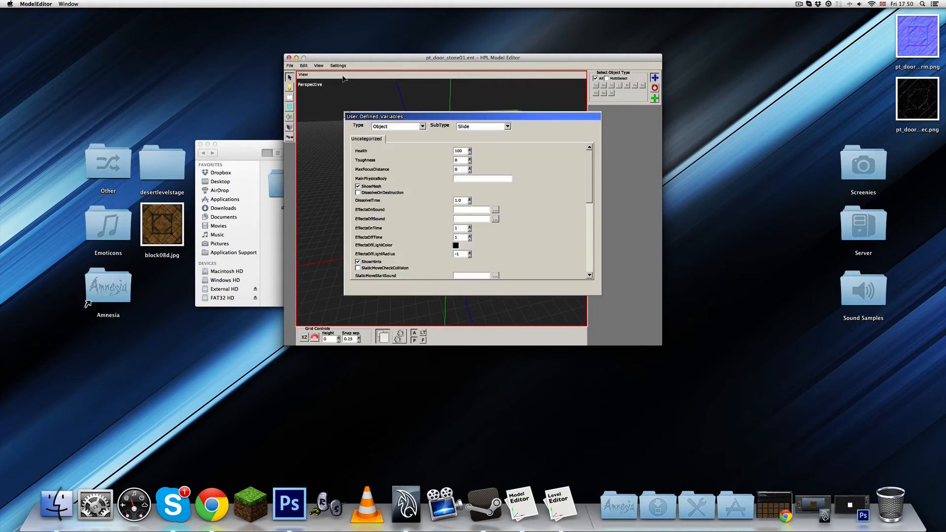
pyautogui.click(423, 127)
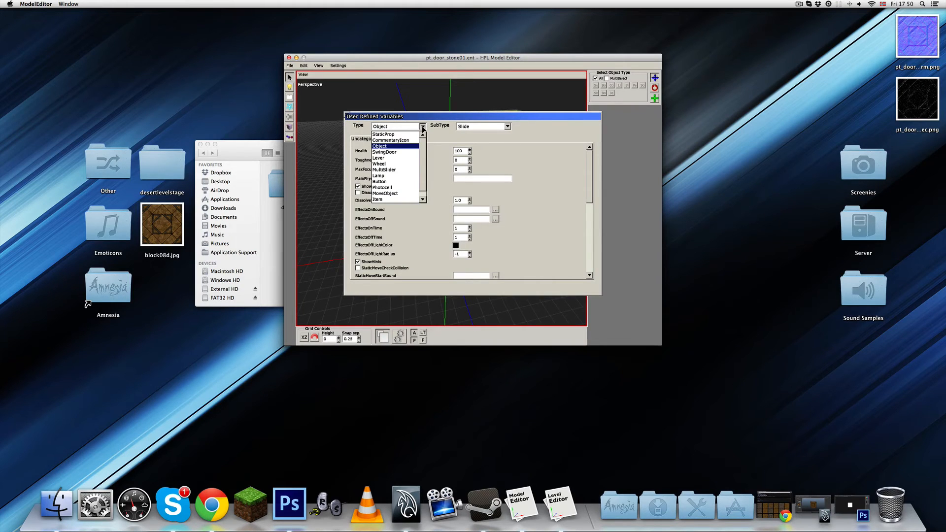
pyautogui.click(390, 193)
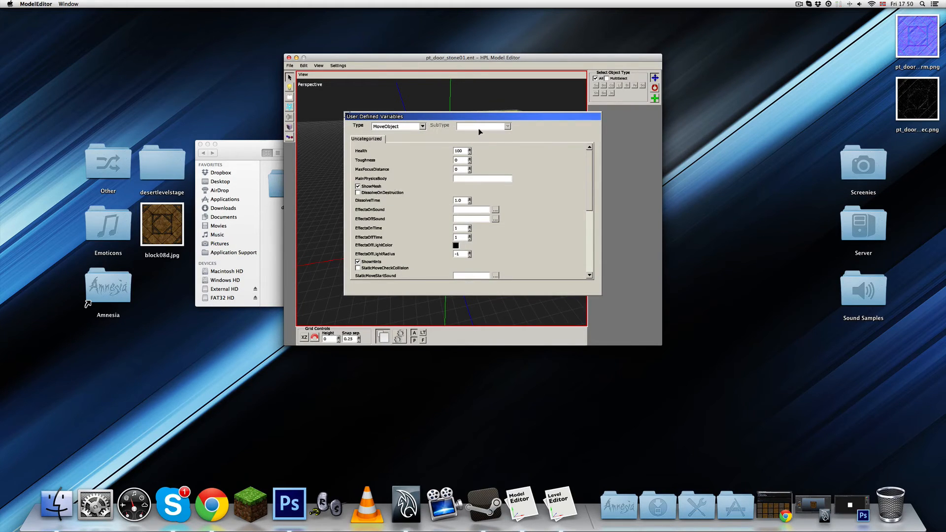
pyautogui.scroll(-10, 472, 172)
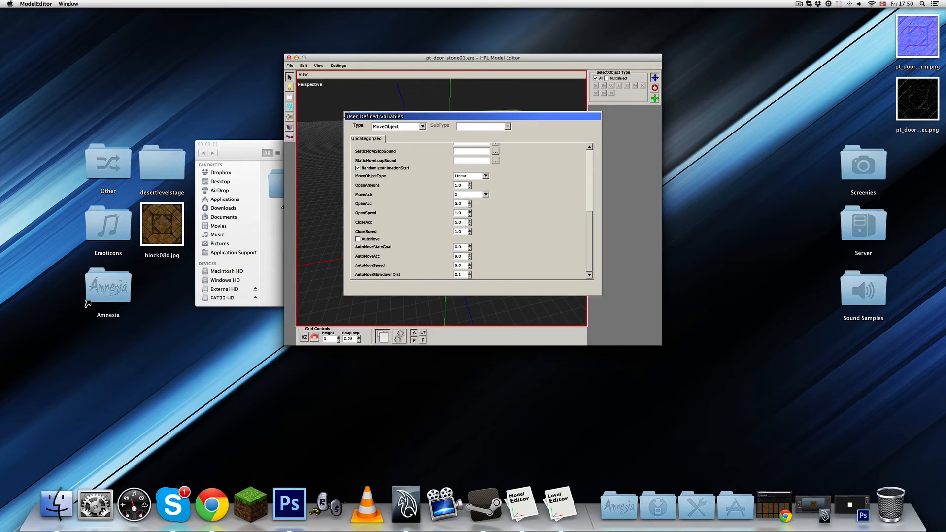
pyautogui.click(486, 195)
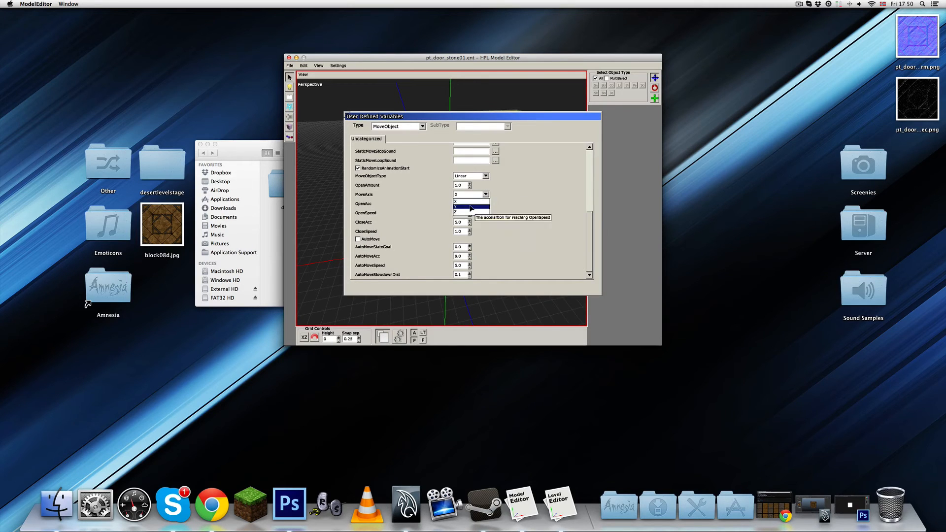
pyautogui.click(472, 207)
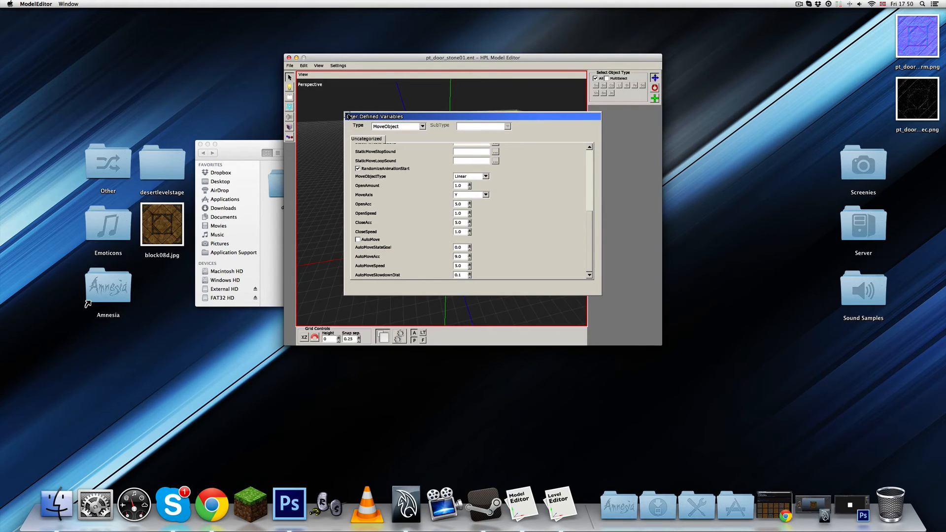
pyautogui.click(349, 117)
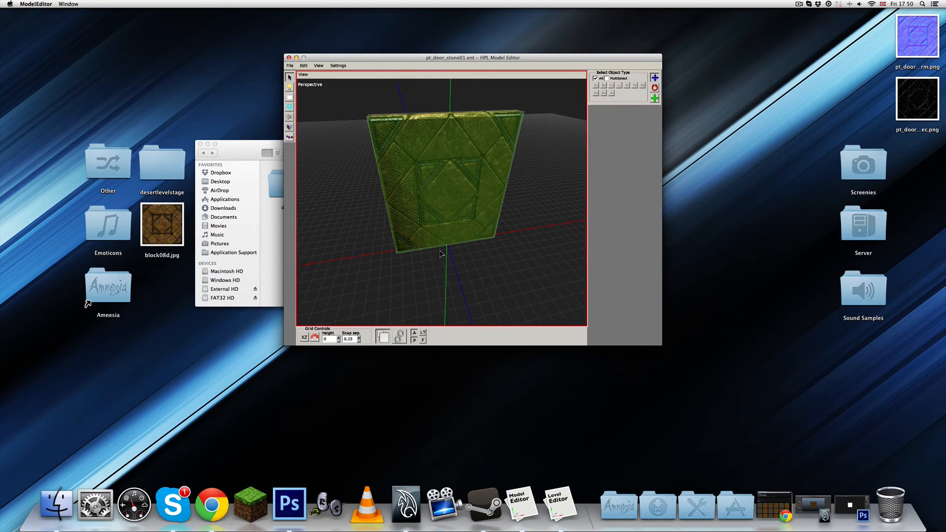
pyautogui.keyDown('alt'); pyautogui.moveTo(467, 169); pyautogui.dragTo(459, 209, button='right'); pyautogui.keyUp('alt')
pyautogui.click(272, 228)
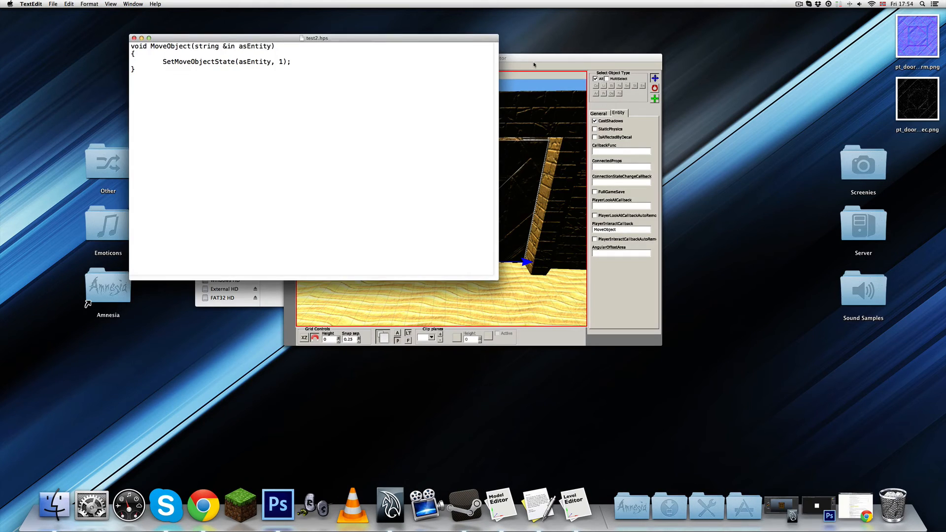
# Step: Relaunch Amnesia: The Dark Descent to test the door with its MoveObject interact callback
pyautogui.click(595, 242)
pyautogui.press('F4')
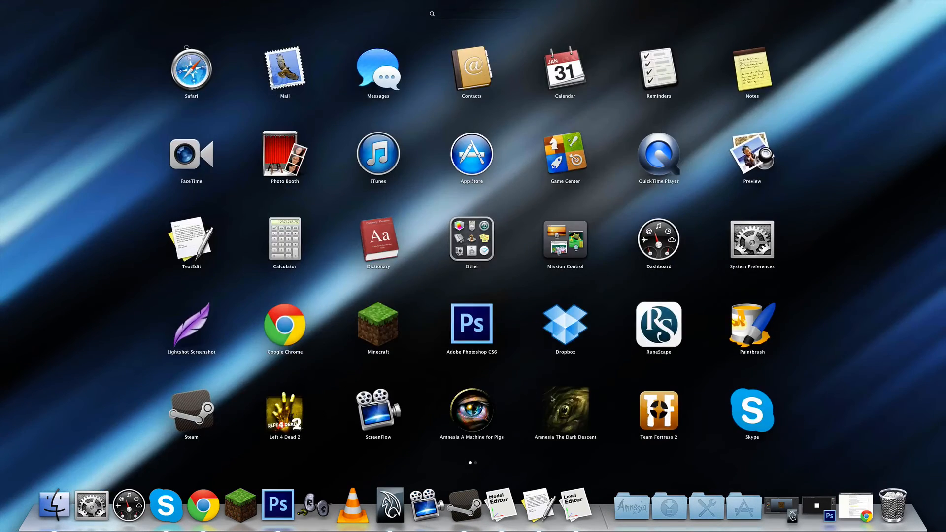
pyautogui.click(562, 409)
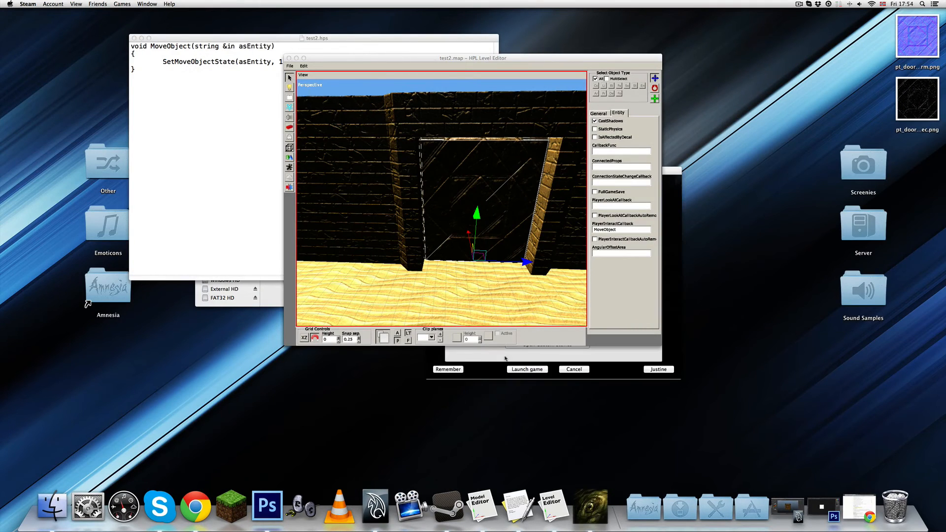
pyautogui.click(518, 369)
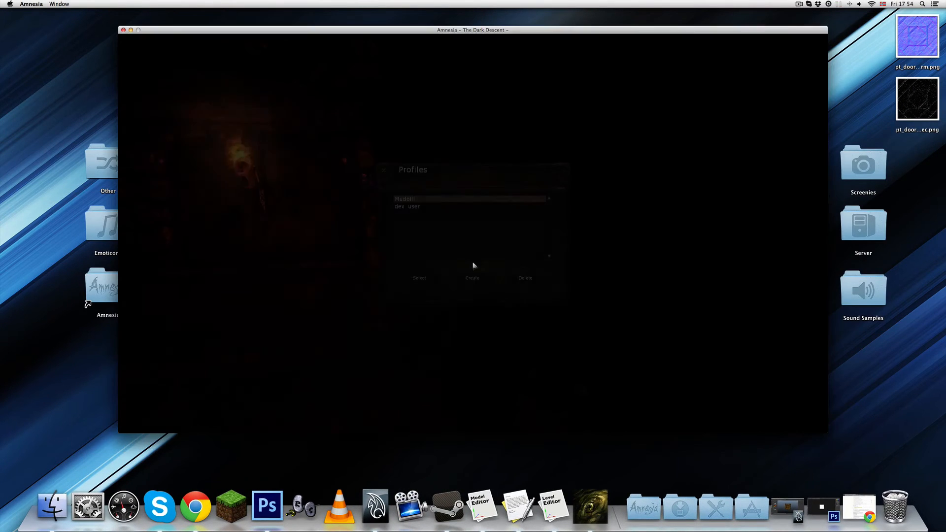
# Step: Load the highlighted player profile and start the Temple custom story again
pyautogui.click(440, 279)
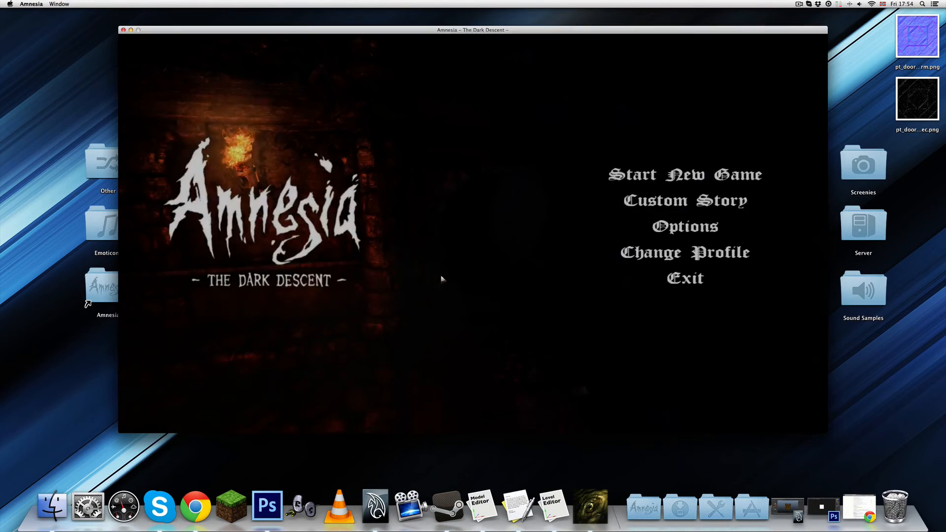
pyautogui.click(685, 201)
pyautogui.click(423, 189)
pyautogui.doubleClick(422, 189)
pyautogui.click(562, 225)
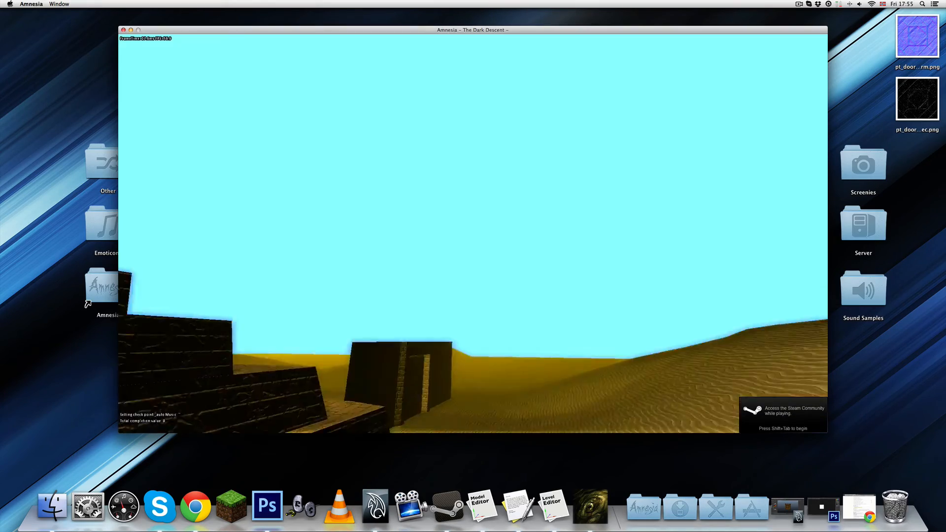
# Step: Walk across the sand to the stone door in the wall and try it at close range
pyautogui.press('w')
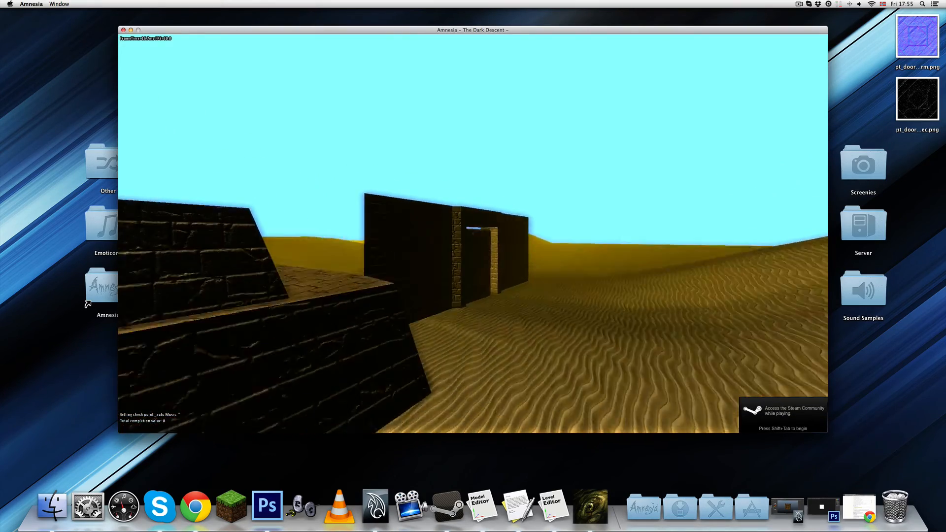
pyautogui.press('w')
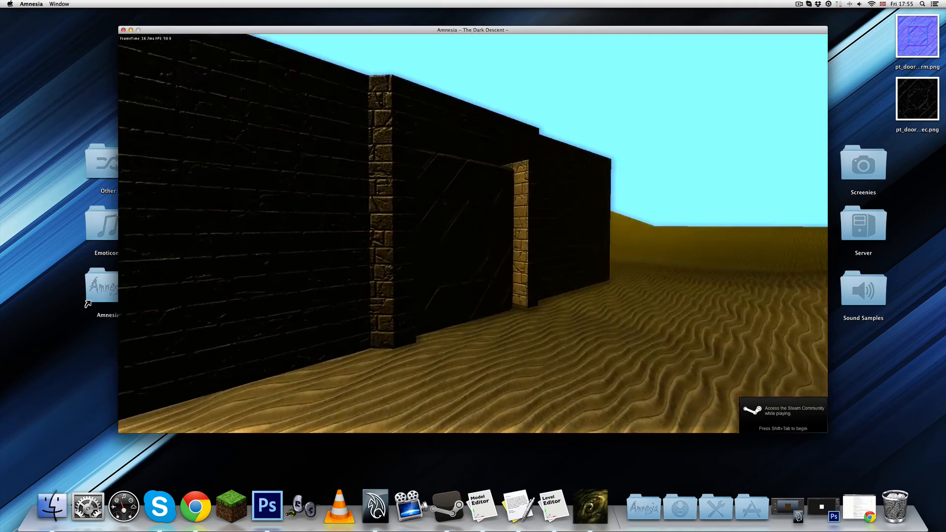
pyautogui.press('w')
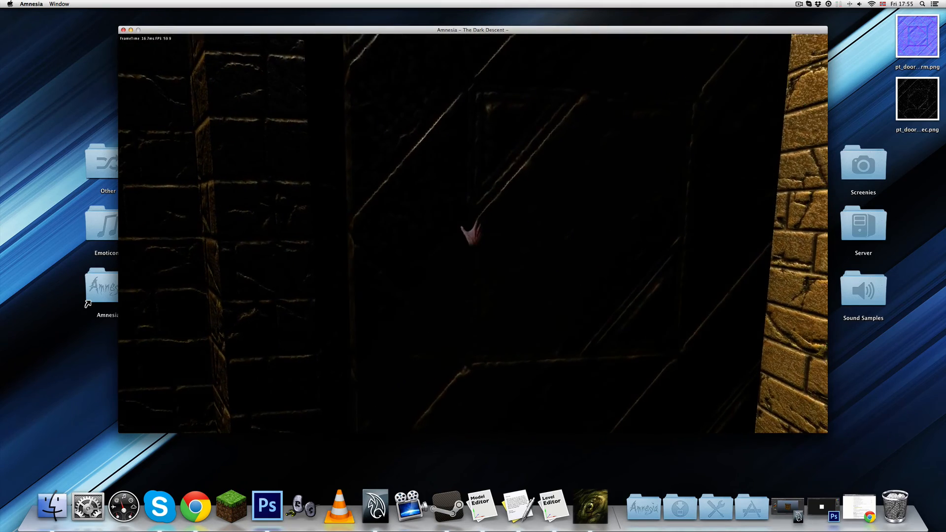
pyautogui.press('s')
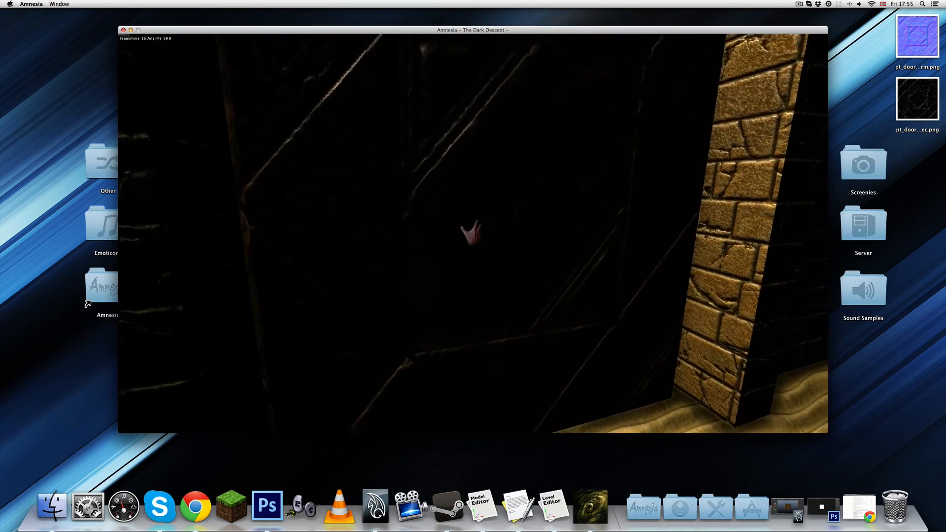
pyautogui.press('s')
pyautogui.press('w')
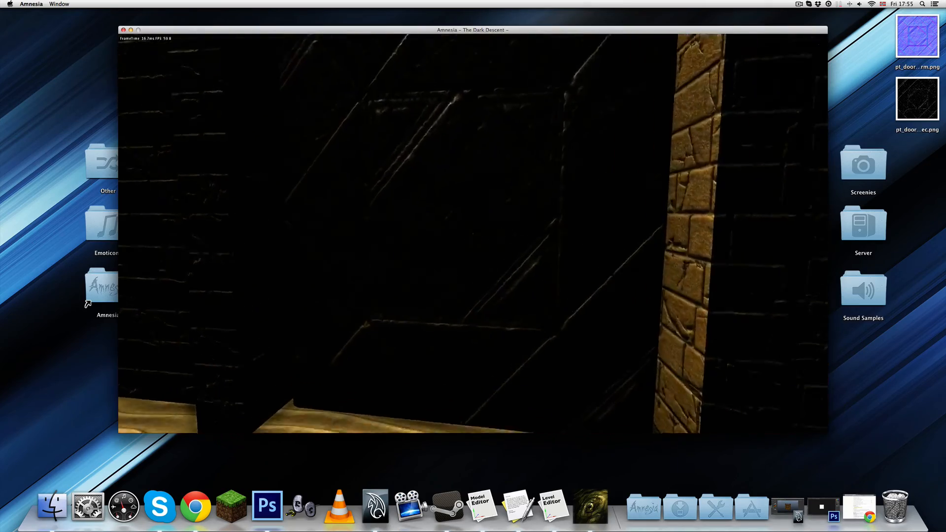
# Step: Back away from the stone door and check its position in the doorway from several distances, resuming the game after each pause
pyautogui.press('s')
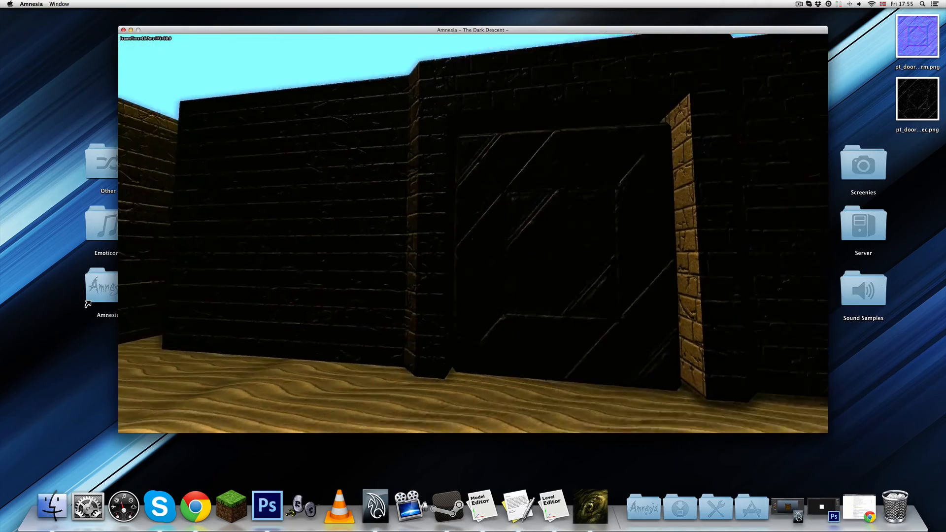
pyautogui.press('space')
pyautogui.press('w')
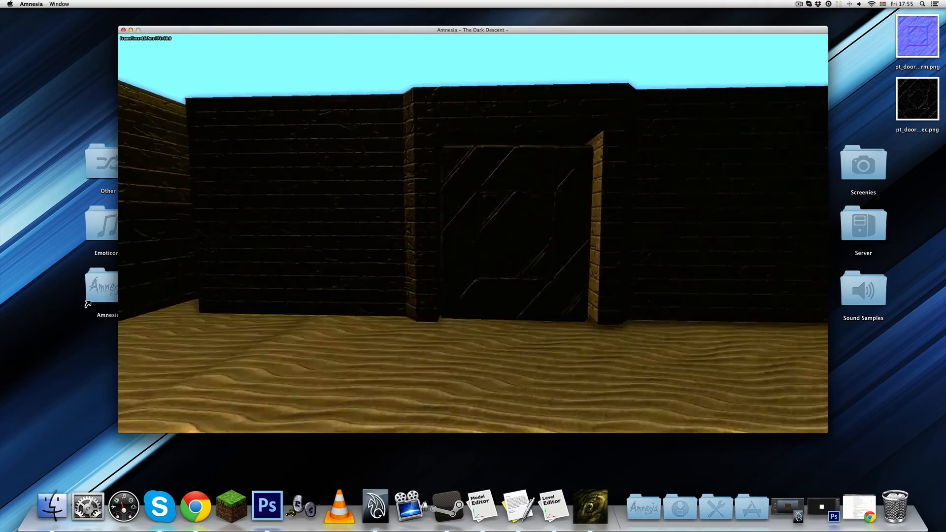
pyautogui.press('space')
pyautogui.press('Escape')
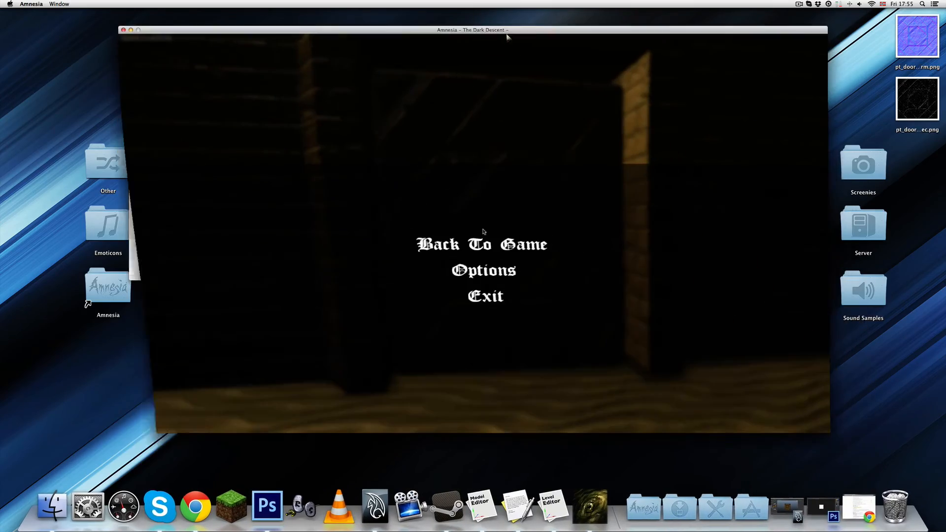
pyautogui.press('Escape')
pyautogui.press('s')
pyautogui.press('space')
pyautogui.press('space')
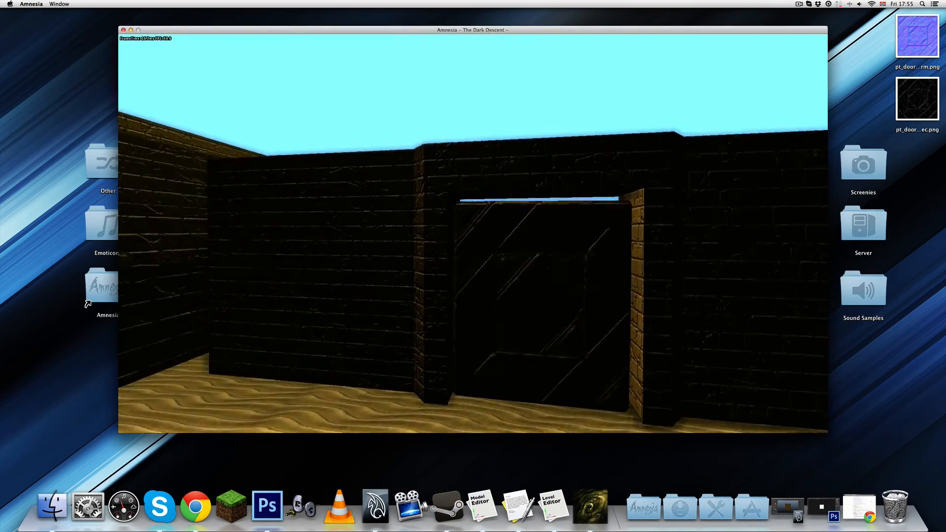
pyautogui.press('w')
pyautogui.press('Escape')
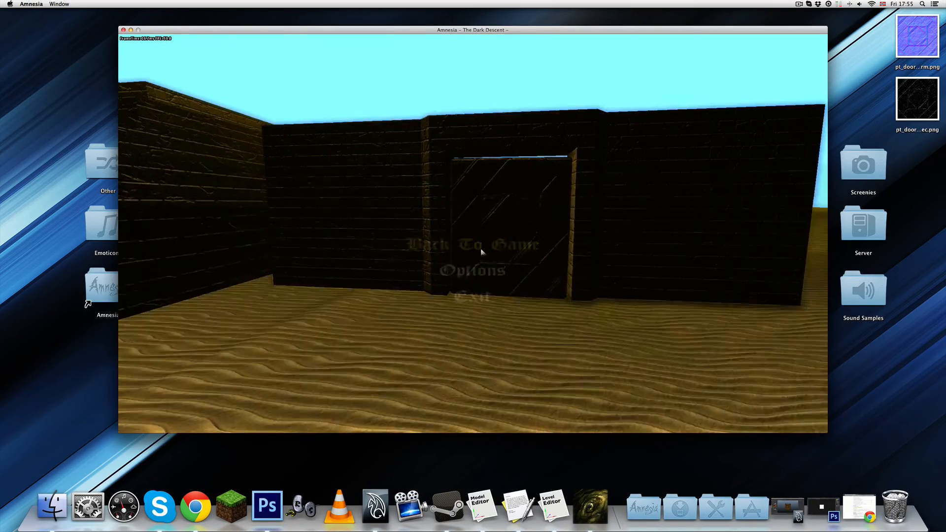
pyautogui.click(482, 253)
pyautogui.press('space')
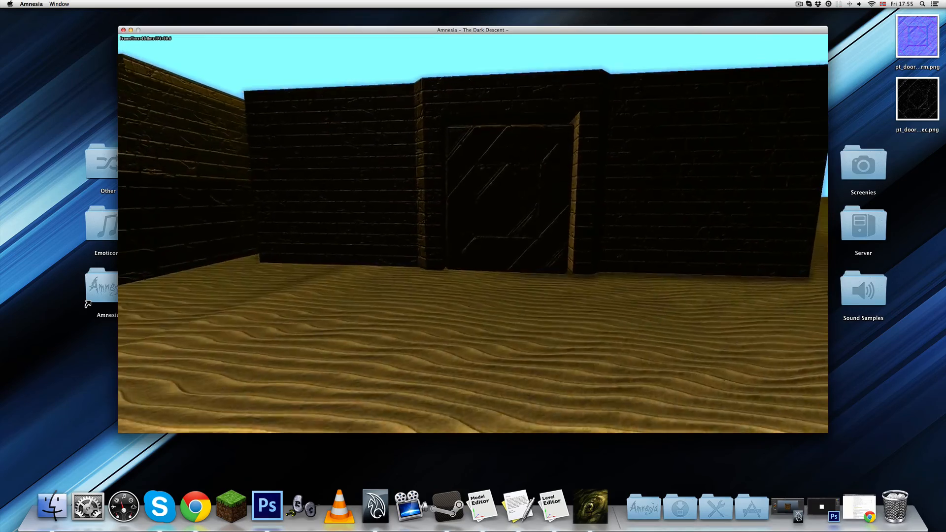
# Step: Cross over the pyramid ledge to the other side of the wall, examine the door's opposite face, and pause the game
pyautogui.press('s')
pyautogui.press('w')
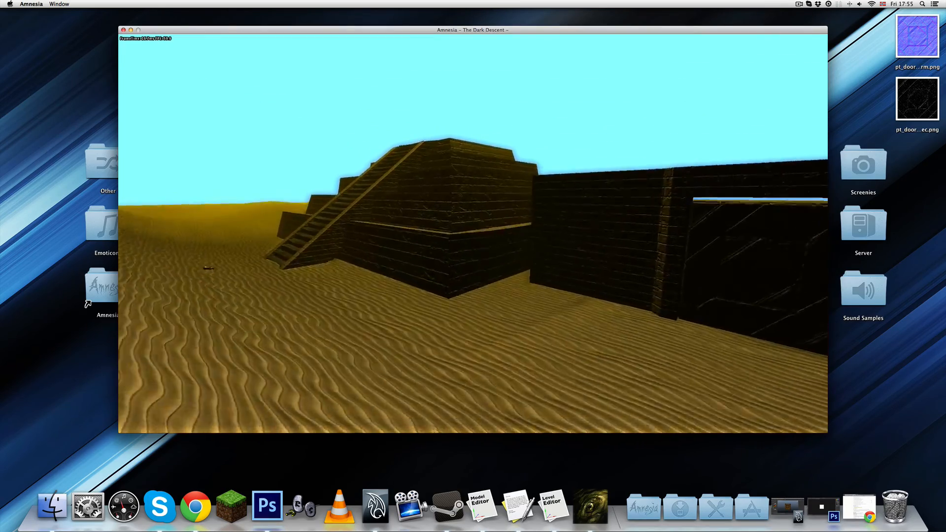
pyautogui.press('w')
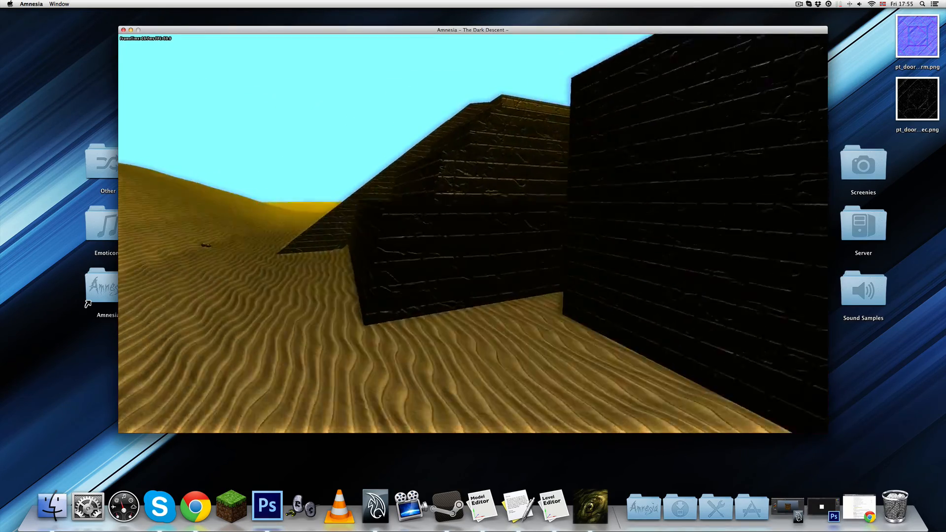
pyautogui.press('w')
pyautogui.press('space')
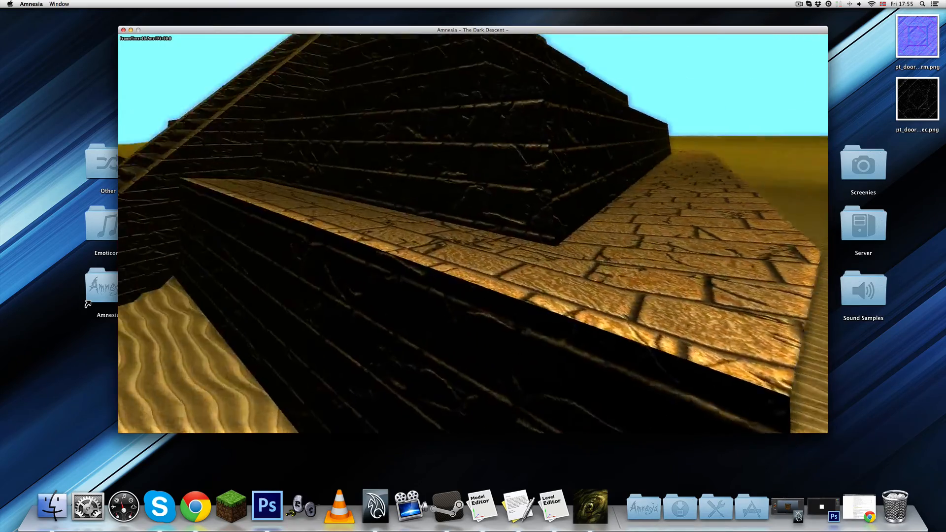
pyautogui.press('space')
pyautogui.press('w')
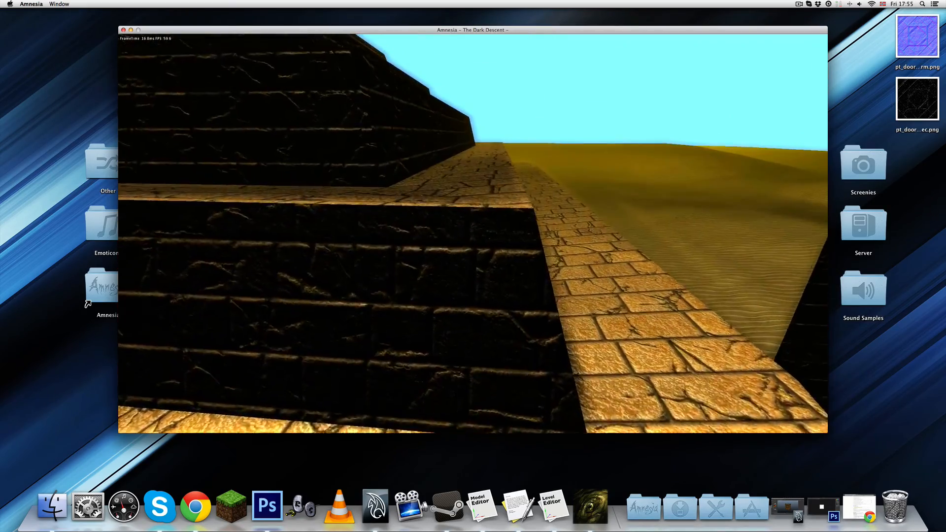
pyautogui.press('space')
pyautogui.press('w')
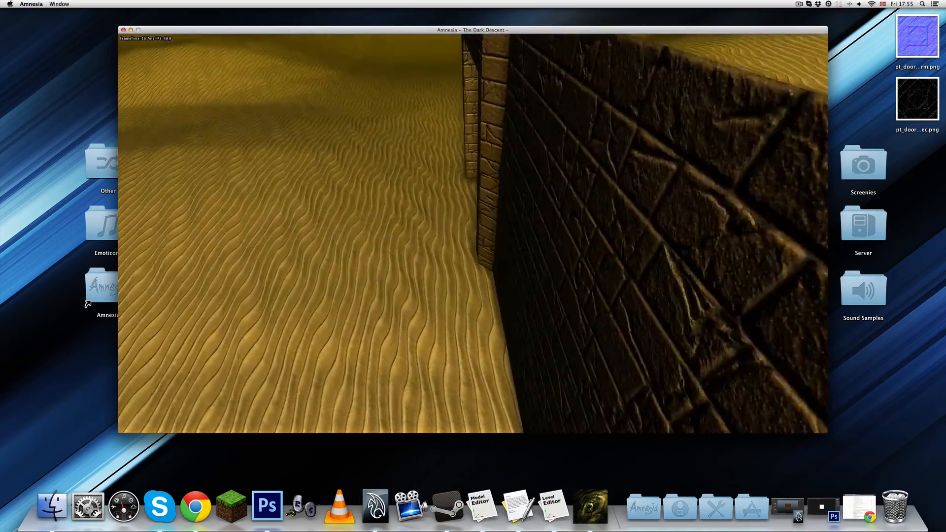
pyautogui.press('w')
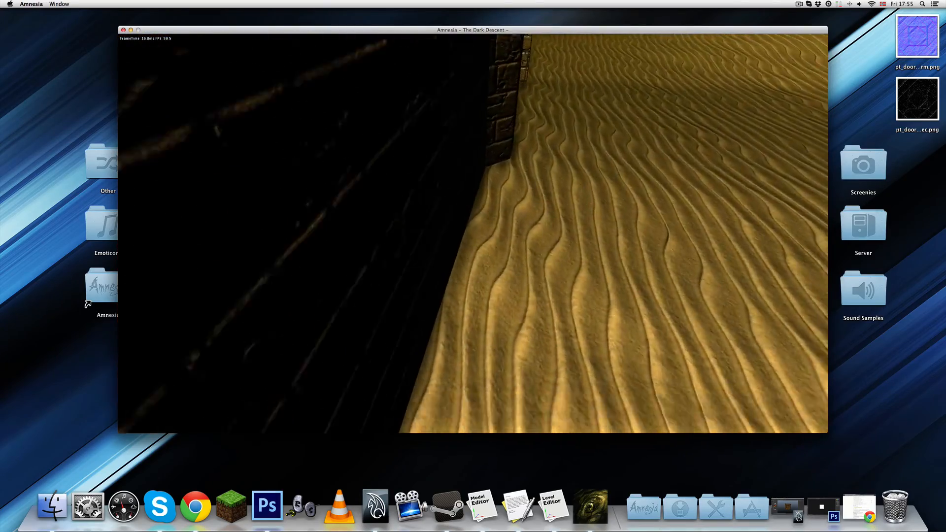
pyautogui.press('a')
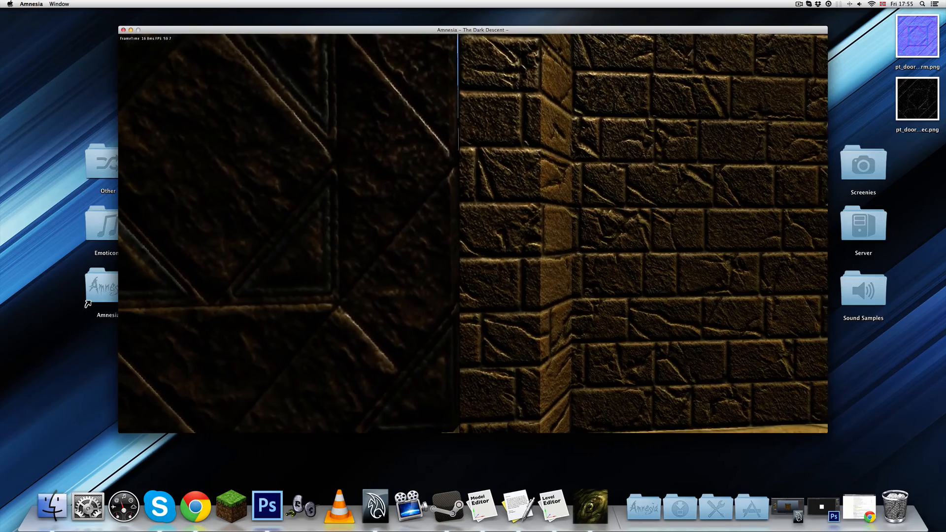
pyautogui.press('a')
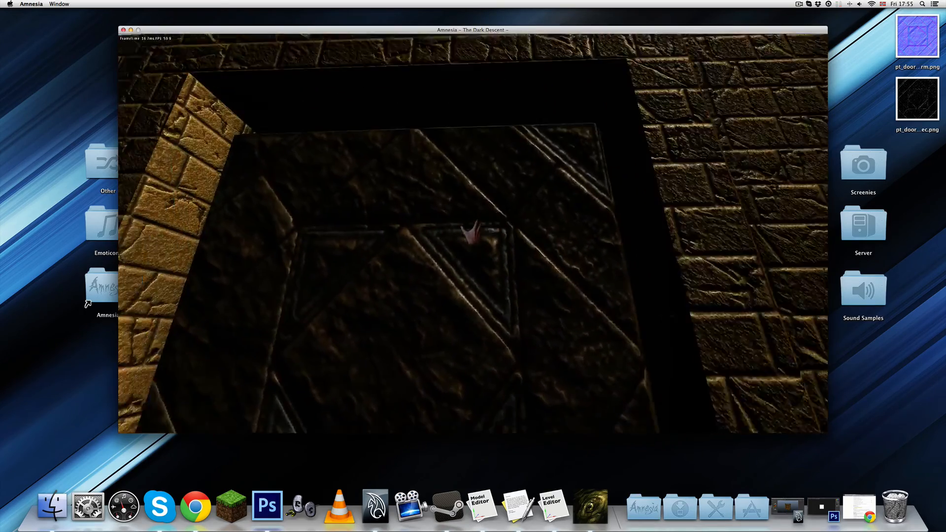
pyautogui.press('s')
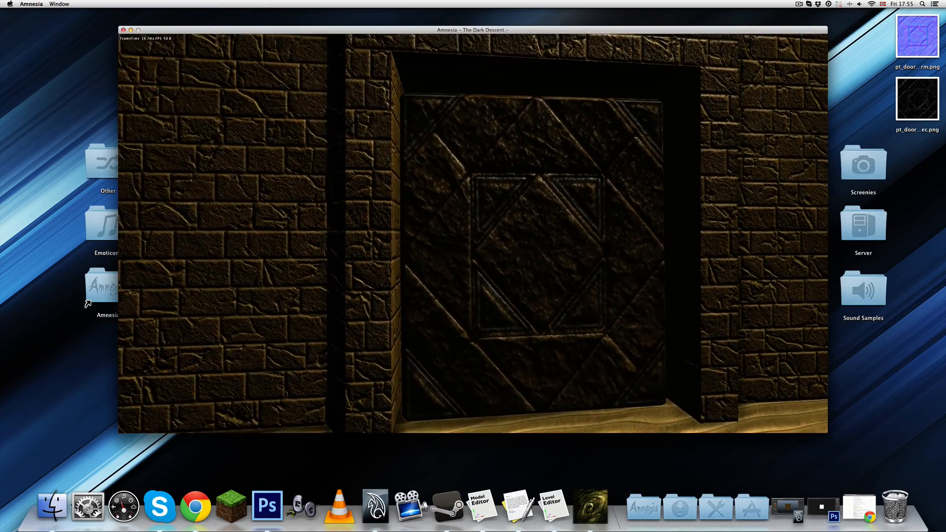
pyautogui.press('Escape')
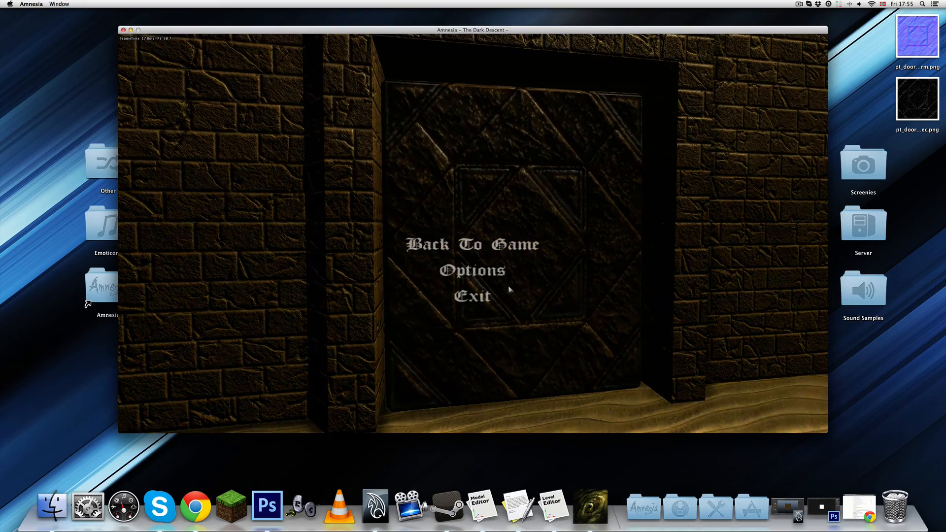
# Step: Check the door's PlayerInteractCallback in the Level Editor against the MoveObject function in test2.hps
pyautogui.click(553, 505)
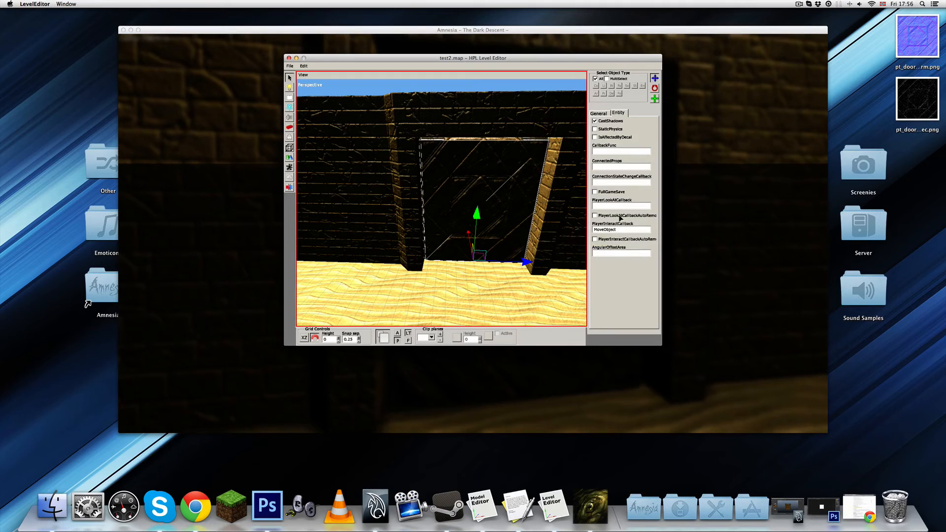
pyautogui.click(516, 505)
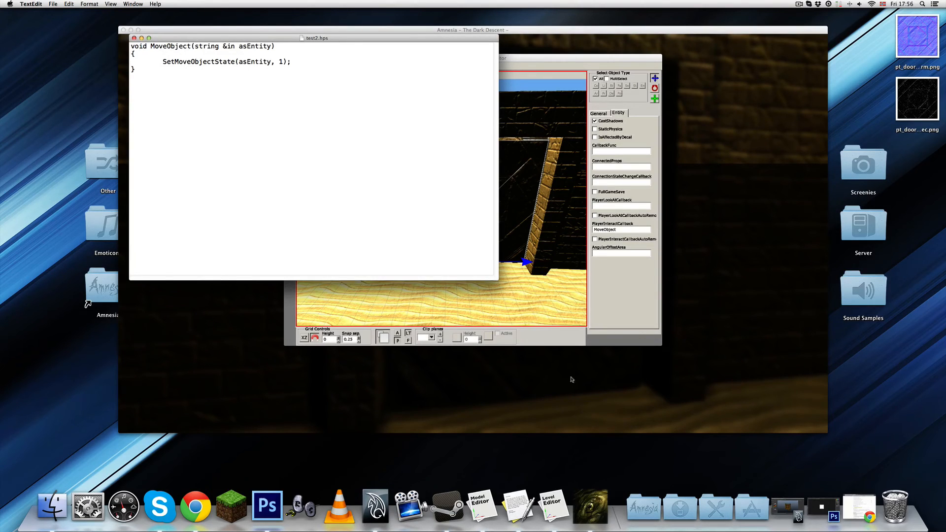
# Step: In the Model Editor, review the user defined variables of pt_door_stone01.ent and the physics settings of its door body
pyautogui.click(480, 505)
pyautogui.click(333, 65)
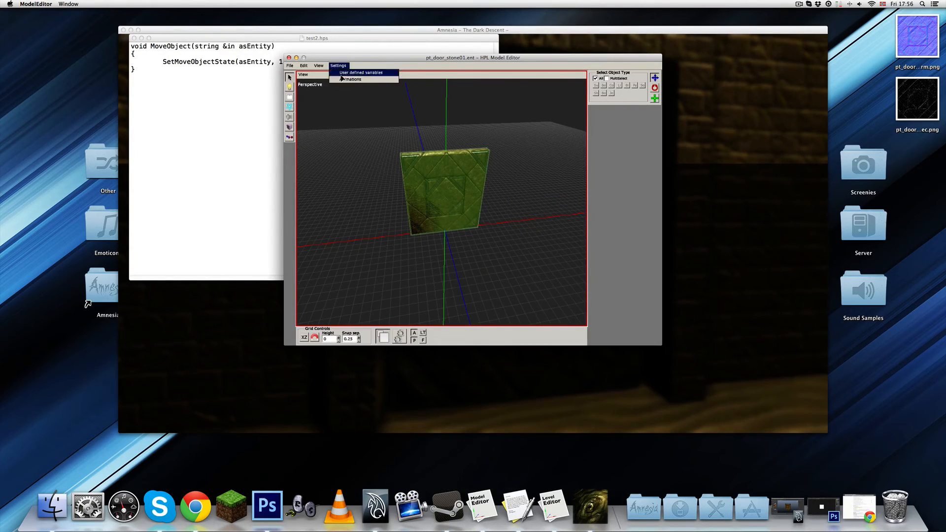
pyautogui.click(345, 79)
pyautogui.press('Escape')
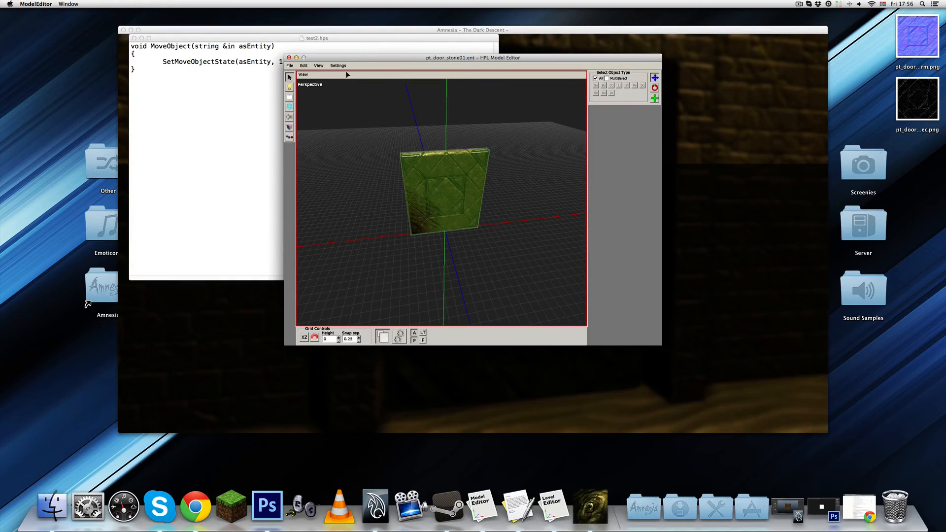
pyautogui.click(339, 65)
pyautogui.click(346, 73)
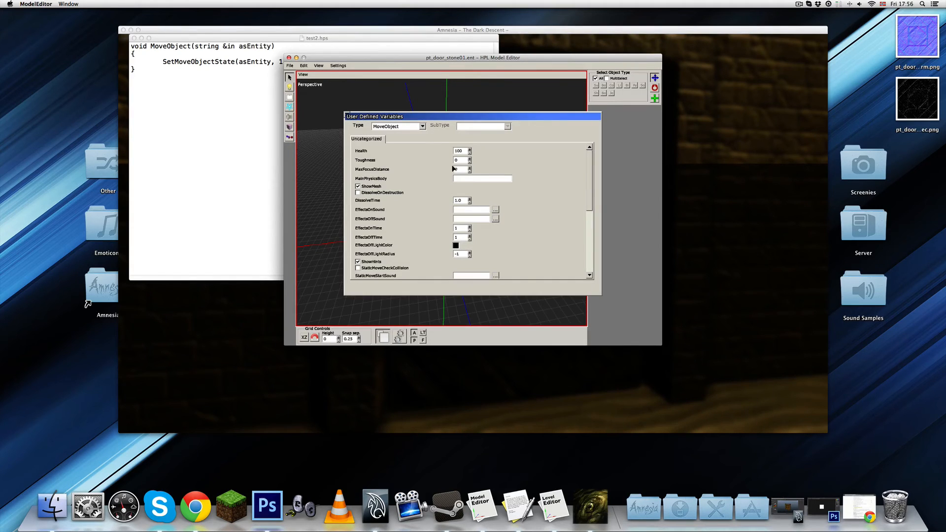
pyautogui.scroll(-5, 403, 191)
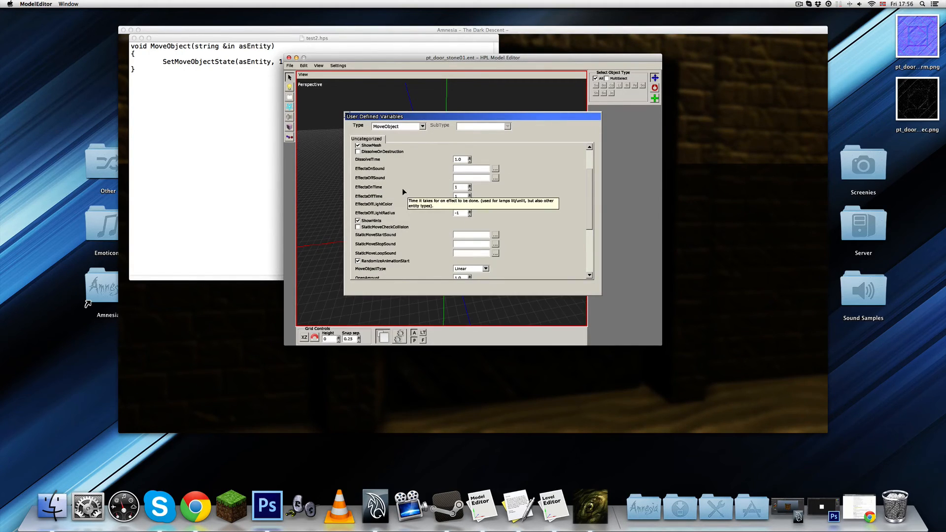
pyautogui.press('Escape')
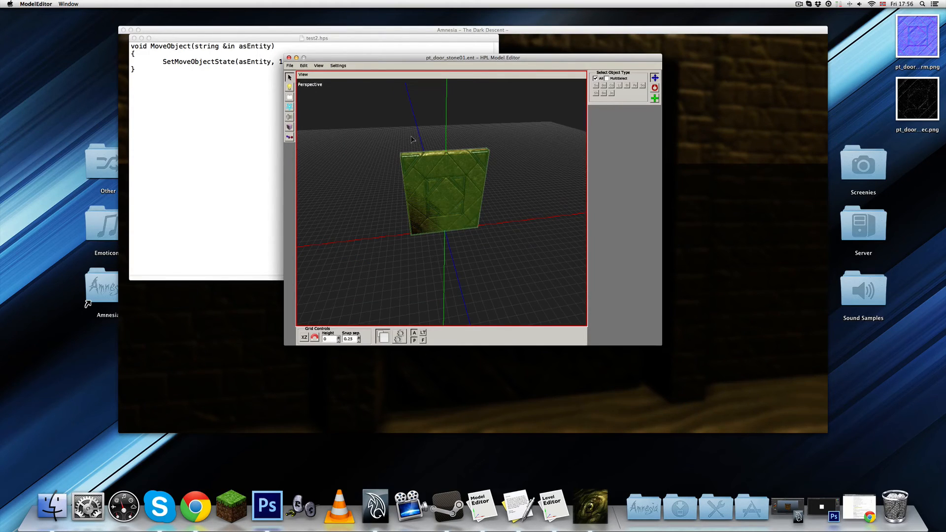
pyautogui.click(419, 158)
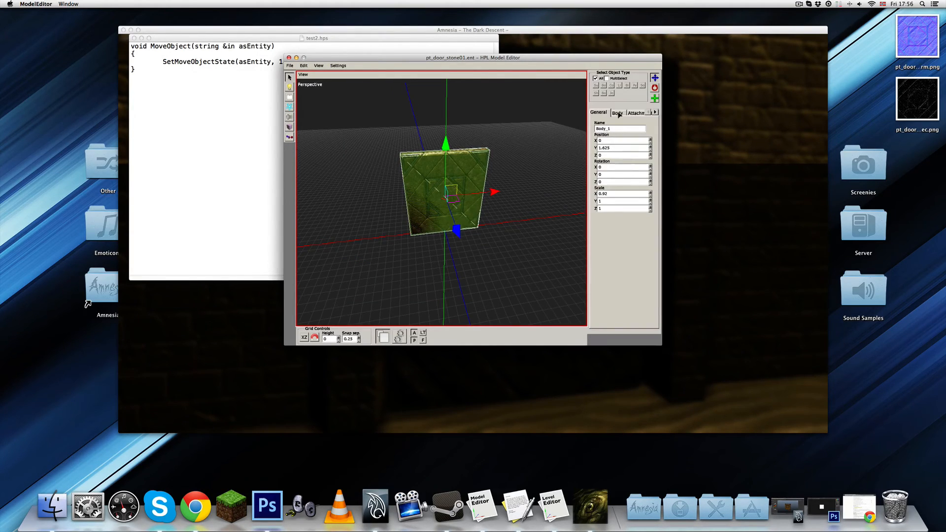
pyautogui.click(618, 112)
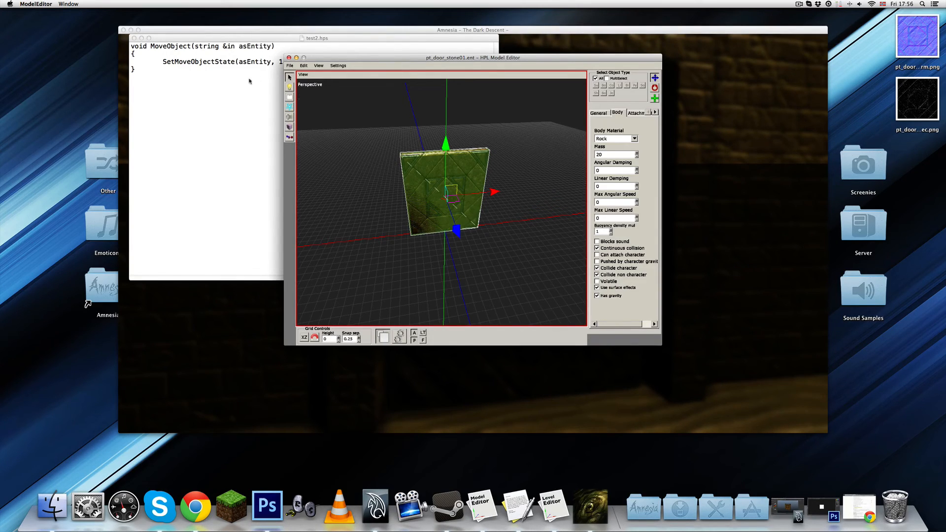
# Step: Open shelf_secret_door.ent from the shelf_secret_door folder of the gameplay entities in the Model Editor
pyautogui.click(290, 66)
pyautogui.click(301, 82)
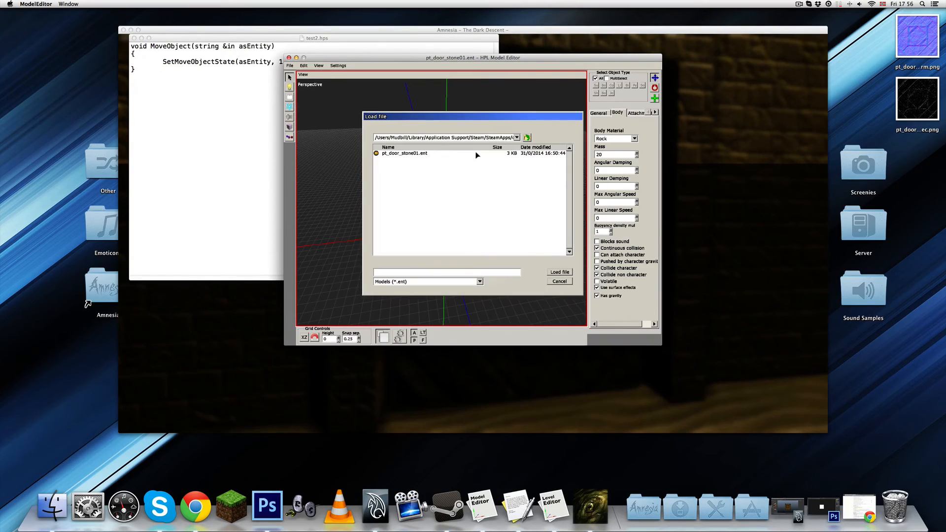
pyautogui.click(526, 138)
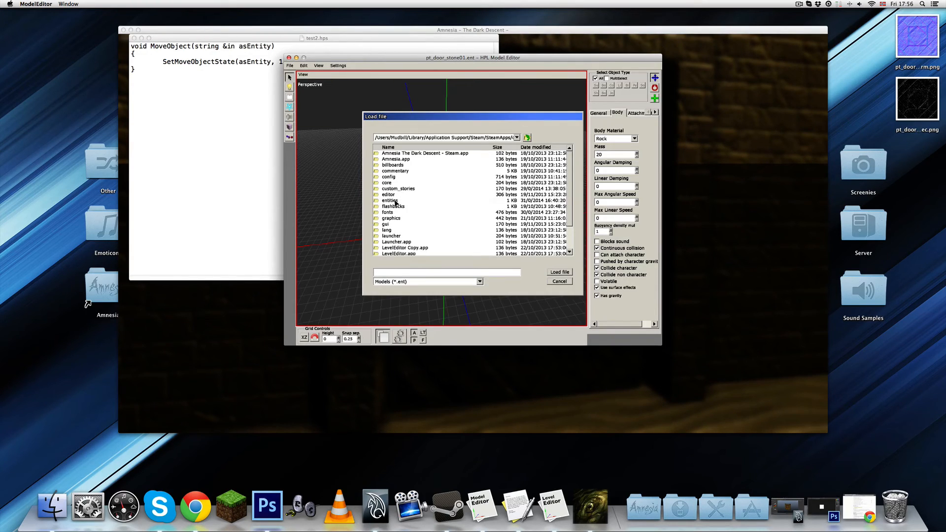
pyautogui.doubleClick(395, 201)
pyautogui.scroll(-5, 396, 202)
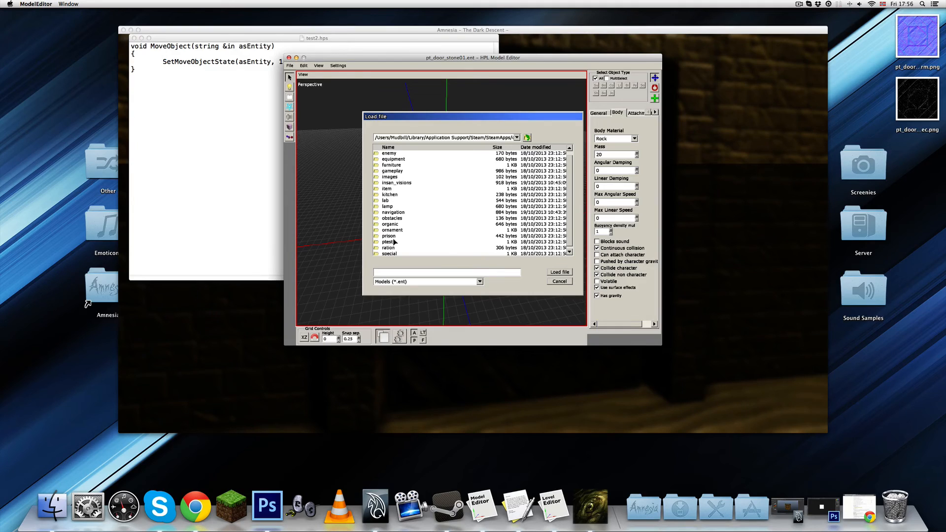
pyautogui.doubleClick(393, 171)
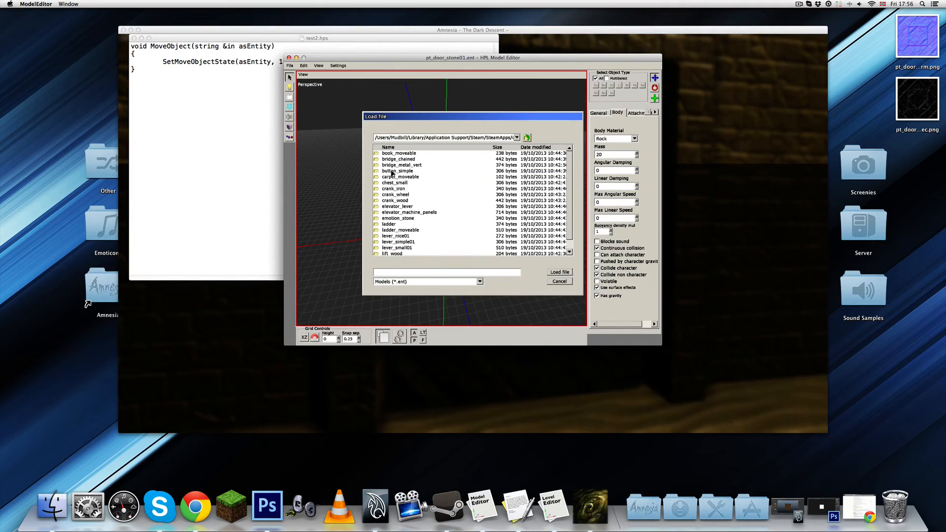
pyautogui.scroll(-4, 395, 198)
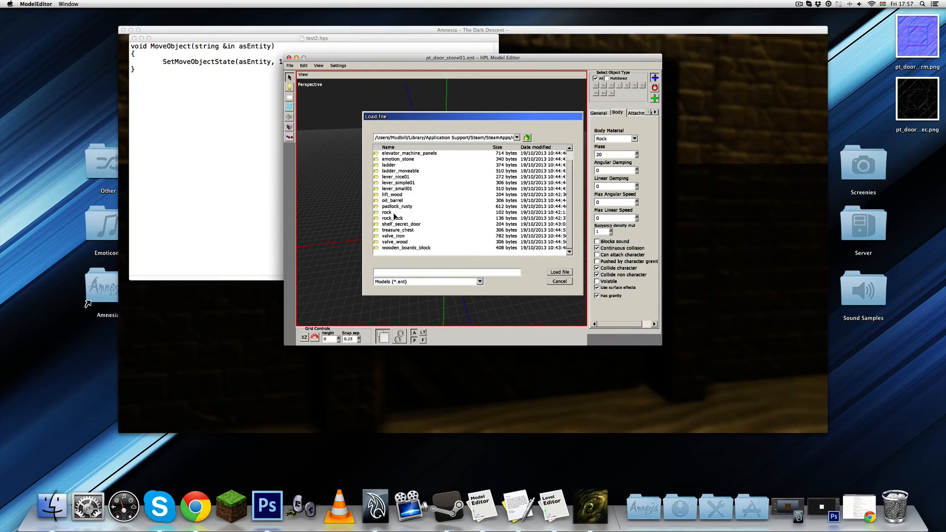
pyautogui.scroll(2, 395, 215)
pyautogui.scroll(-2, 399, 204)
pyautogui.doubleClick(394, 224)
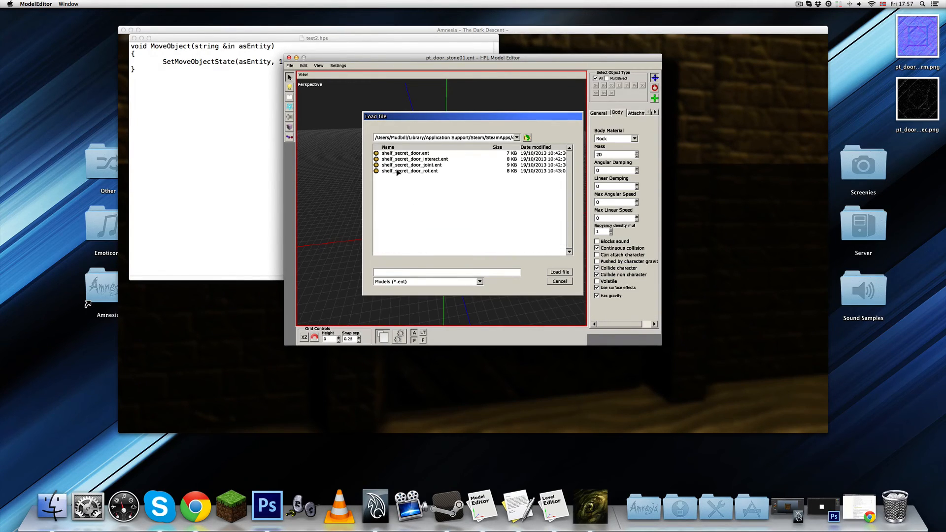
pyautogui.doubleClick(427, 154)
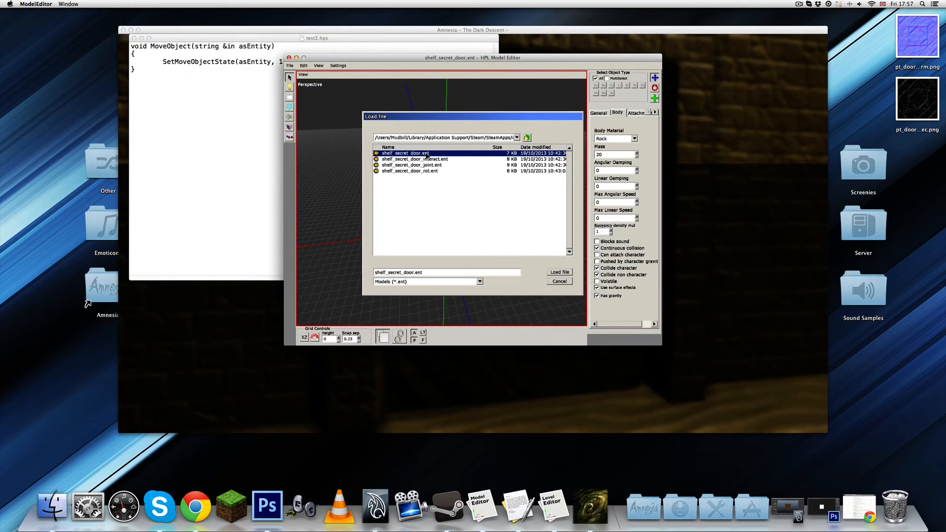
# Step: Review the MoveObject user defined variables of shelf_secret_door.ent, including its loop sound, open amount and move axis
pyautogui.click(338, 66)
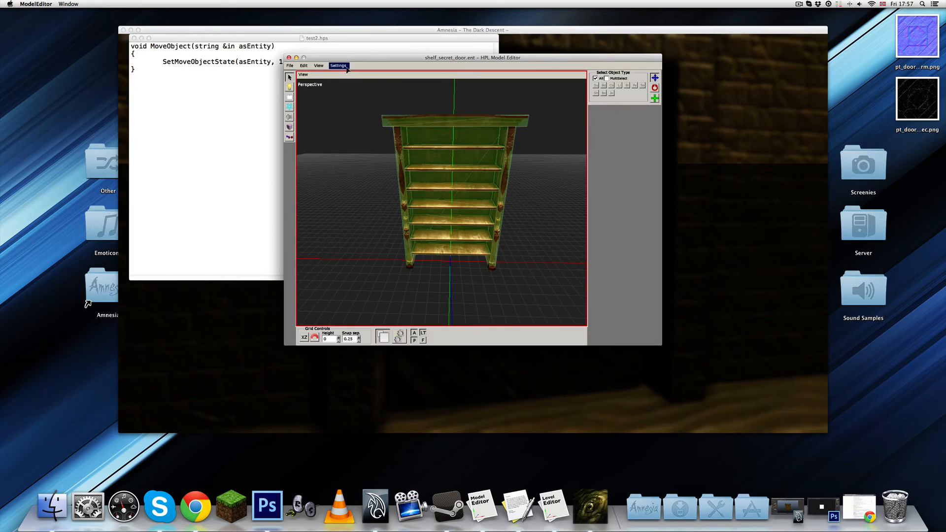
pyautogui.click(355, 76)
pyautogui.scroll(-5, 440, 186)
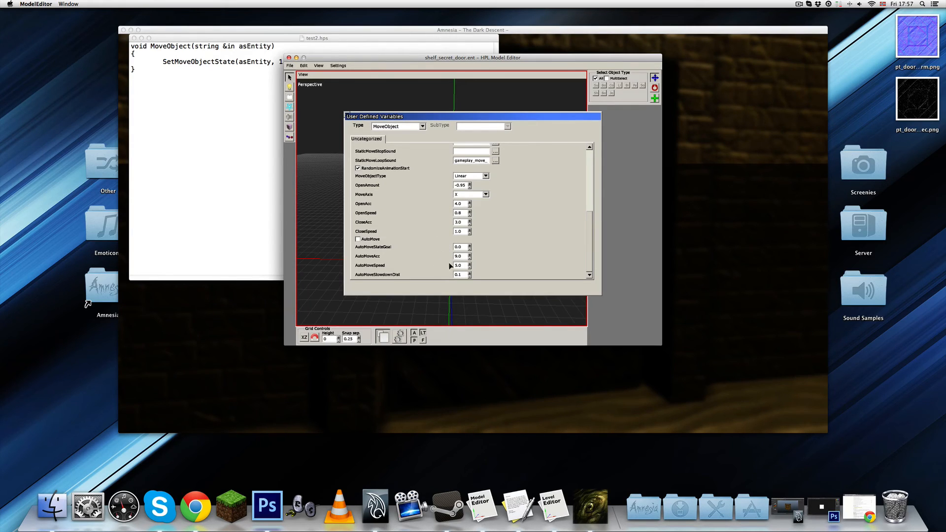
pyautogui.scroll(3, 430, 228)
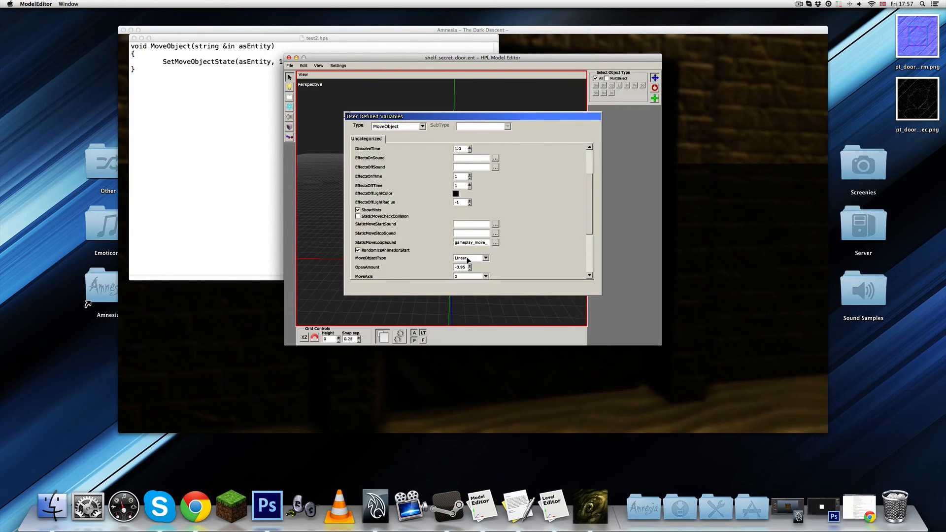
pyautogui.scroll(-3, 450, 227)
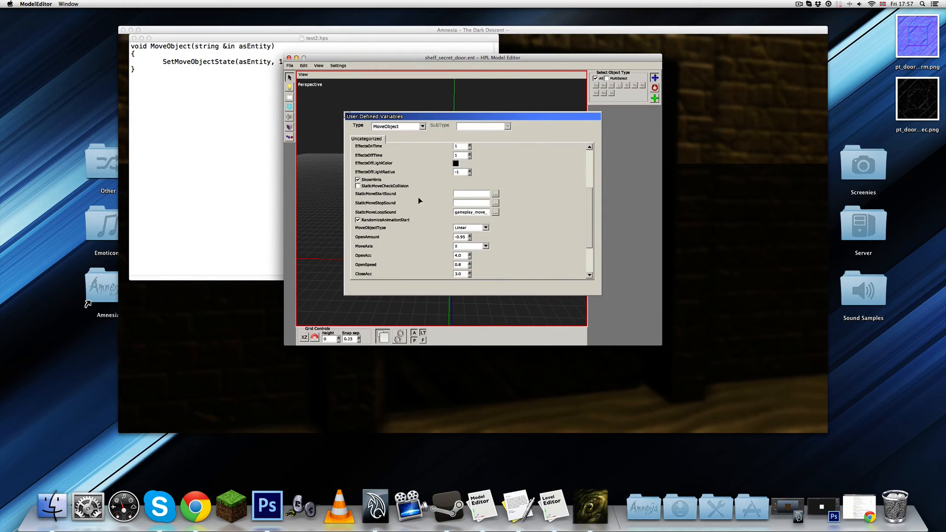
pyautogui.moveTo(473, 212); pyautogui.dragTo(498, 215)
pyautogui.scroll(3, 510, 230)
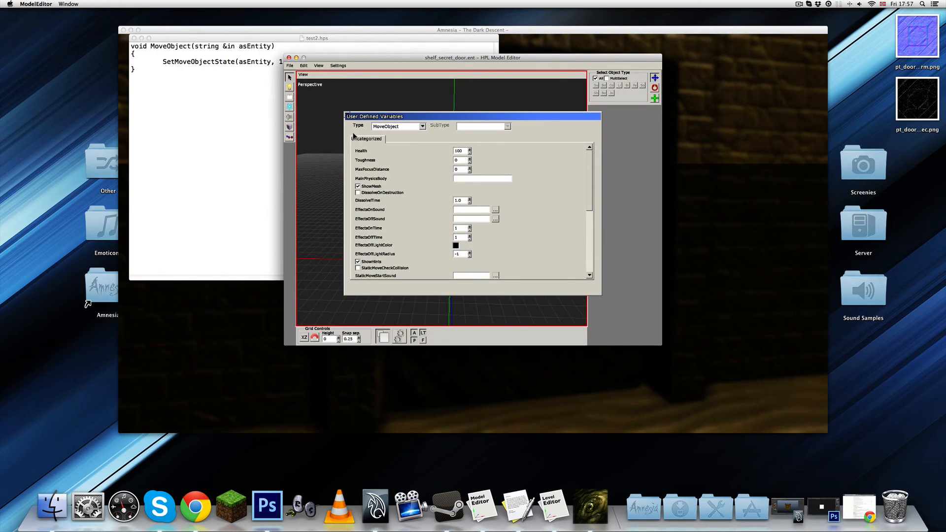
pyautogui.press('Escape')
# Step: Select the bookshelf's body and examine its physics settings for comparison with the stone door
pyautogui.click(501, 173)
pyautogui.click(477, 179)
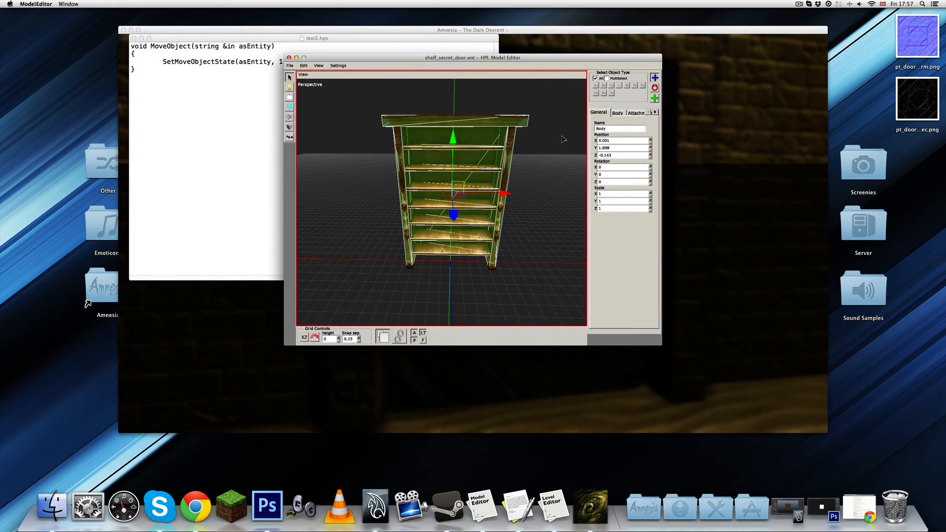
pyautogui.click(617, 113)
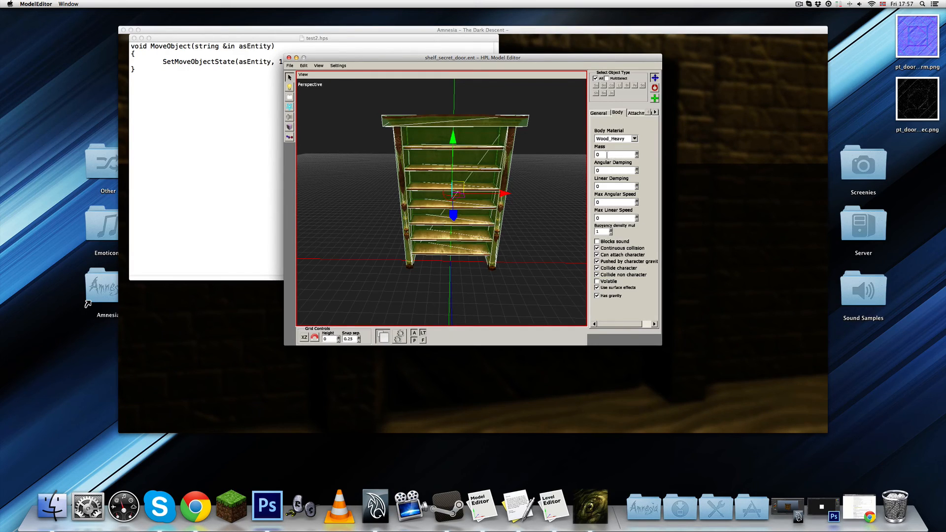
# Step: Reopen pt_door_stone01.ent and set its body's mass to 0, enabling Can attach character and Pushed by character gravity
pyautogui.moveTo(332, 59)
pyautogui.mouseDown()
pyautogui.moveTo(342, 119)
pyautogui.moveTo(337, 72)
pyautogui.mouseUp()
pyautogui.click(295, 78)
pyautogui.click(309, 95)
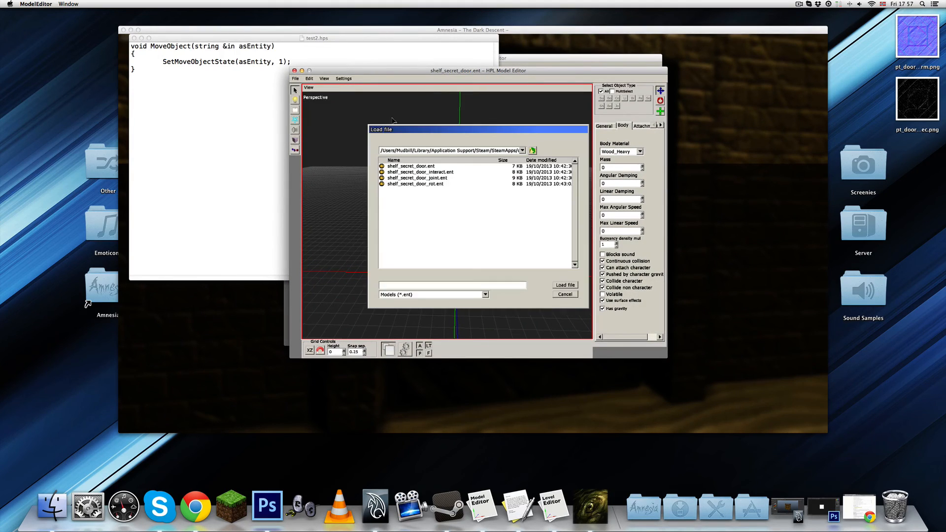
pyautogui.click(533, 151)
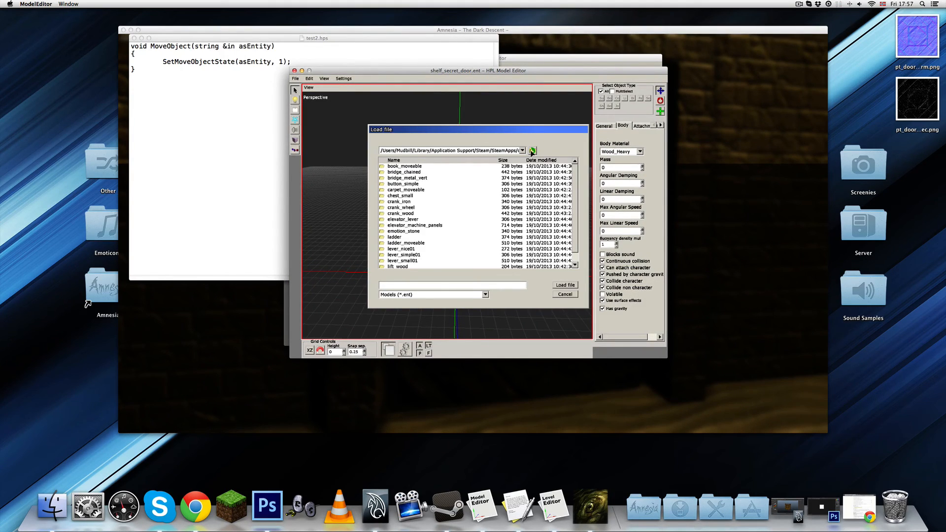
pyautogui.click(532, 150)
pyautogui.doubleClick(390, 196)
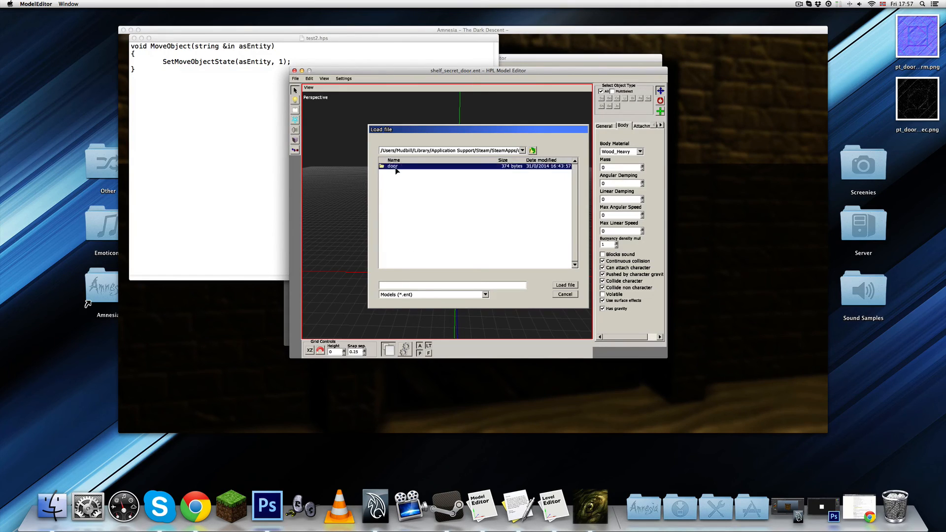
pyautogui.click(397, 167)
pyautogui.doubleClick(414, 166)
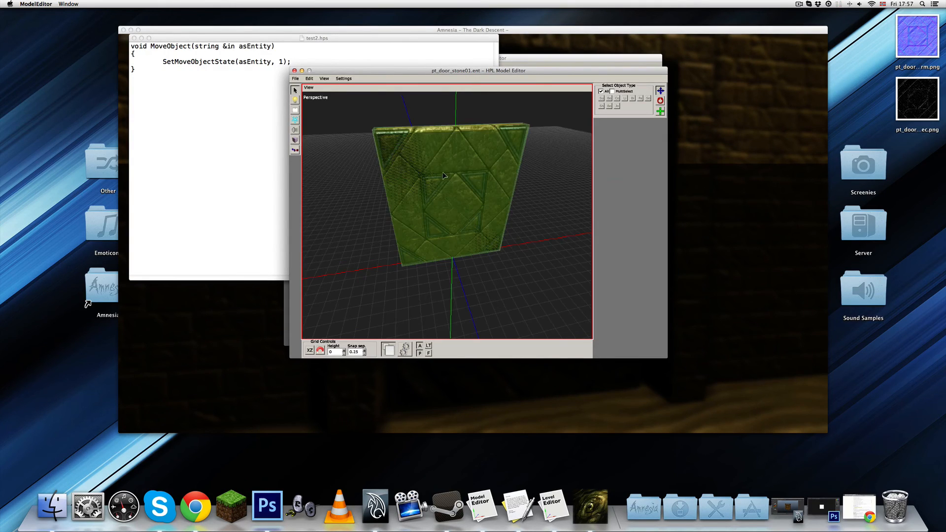
pyautogui.click(501, 159)
pyautogui.click(620, 126)
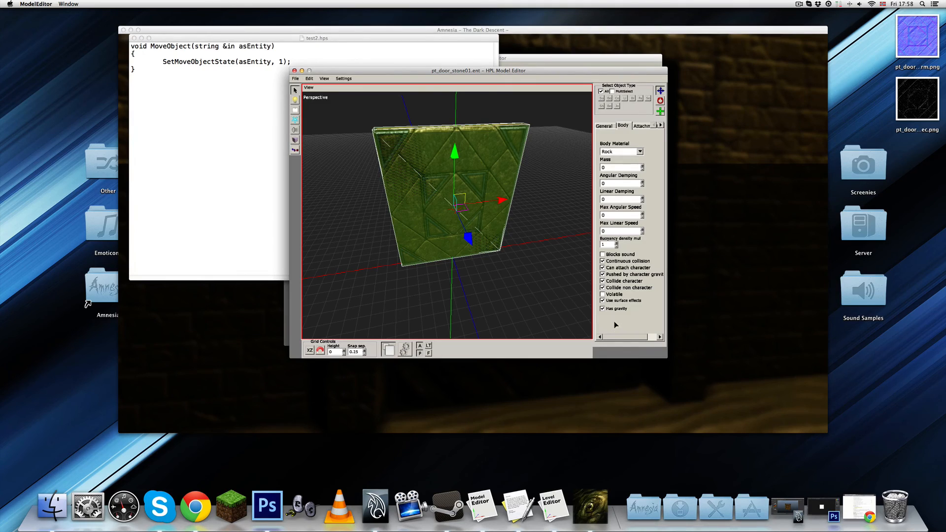
# Step: Switch to Amnesia, resume the game and reload the map with the debug toolbar
pyautogui.click(710, 258)
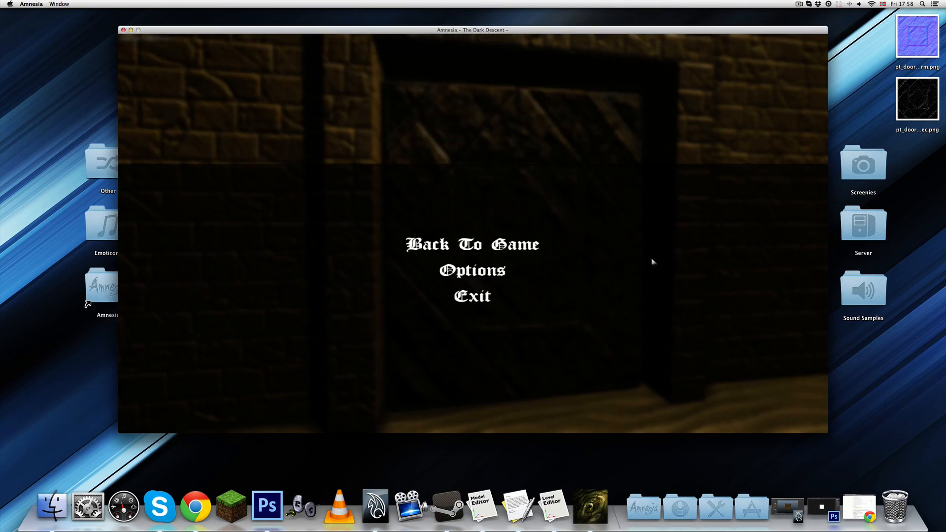
pyautogui.click(498, 250)
pyautogui.press('F1')
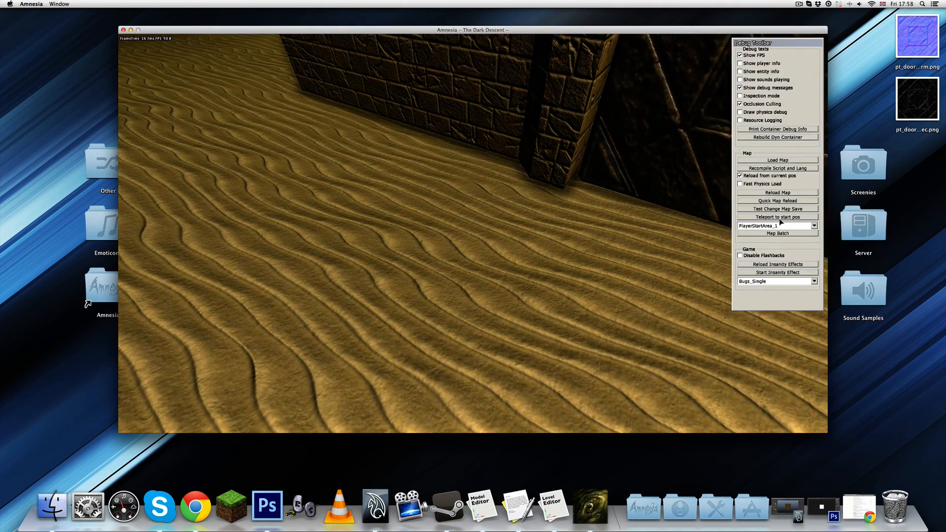
pyautogui.click(774, 194)
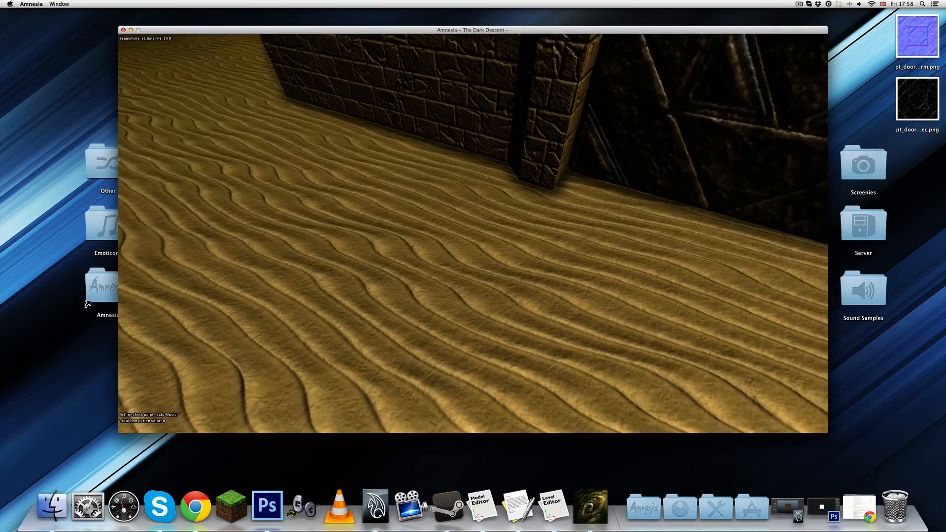
# Step: Approach the stone door, interact with it, back away to check how far it opens, and pause the game
pyautogui.press('s')
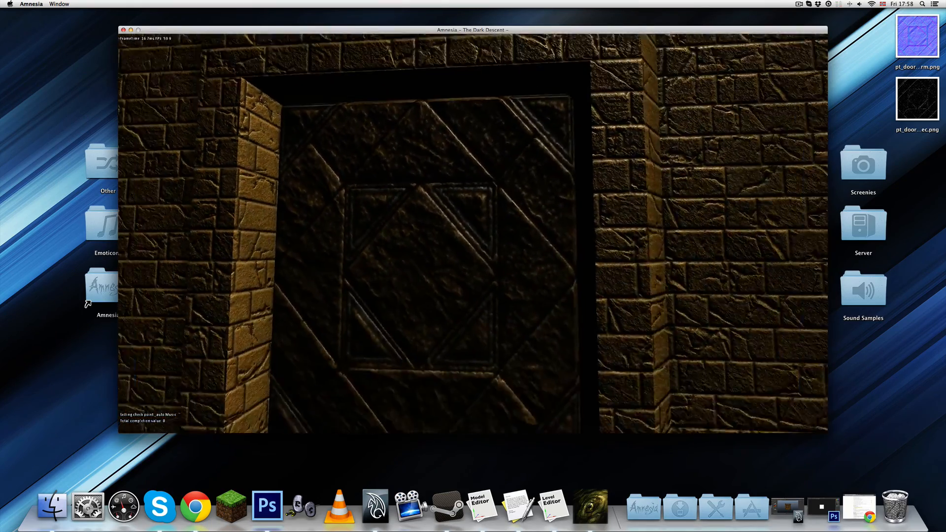
pyautogui.press('w')
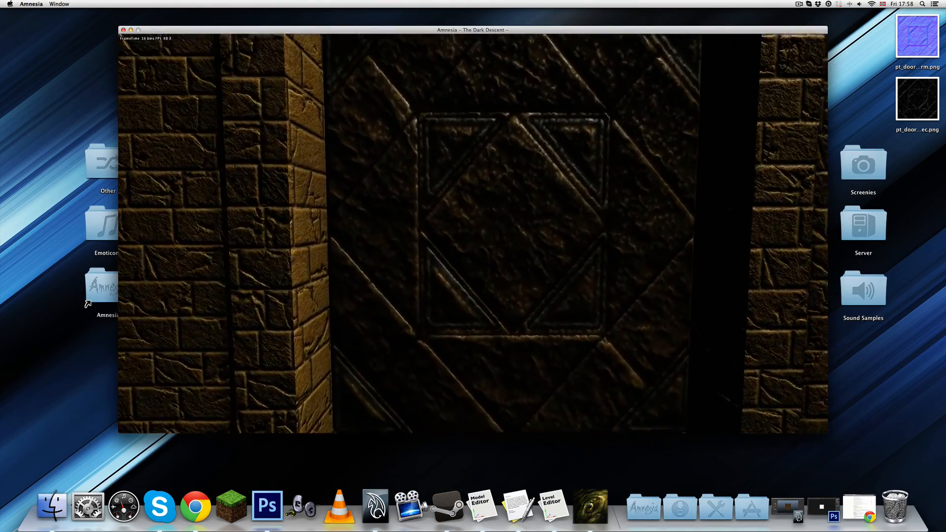
pyautogui.click(472, 232)
pyautogui.press('s')
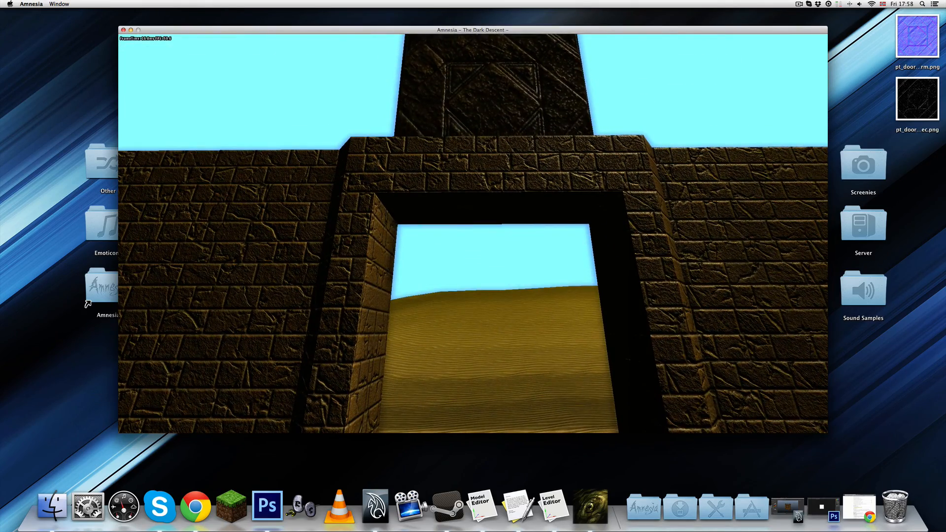
pyautogui.press('Escape')
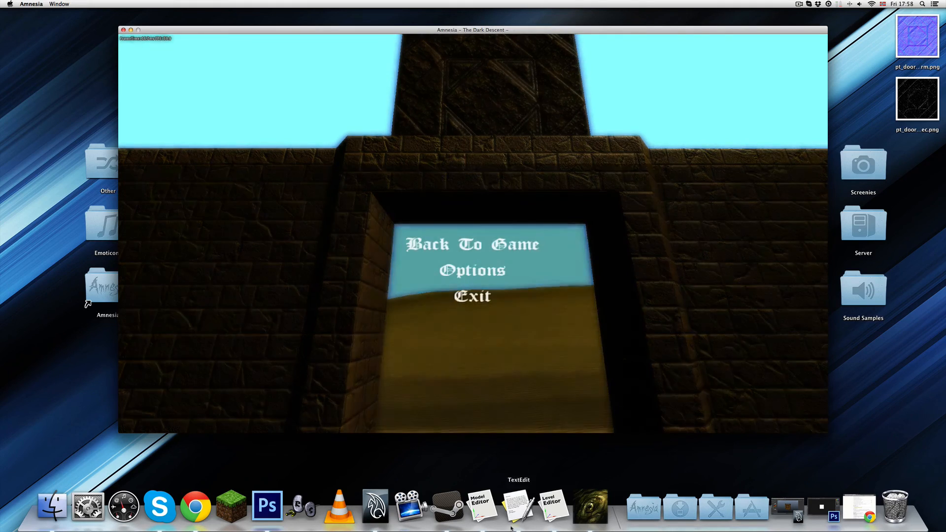
# Step: In the Model Editor, set the stone door's OpenAmount to 0.85 in its user defined variables
pyautogui.press('super+Tab')
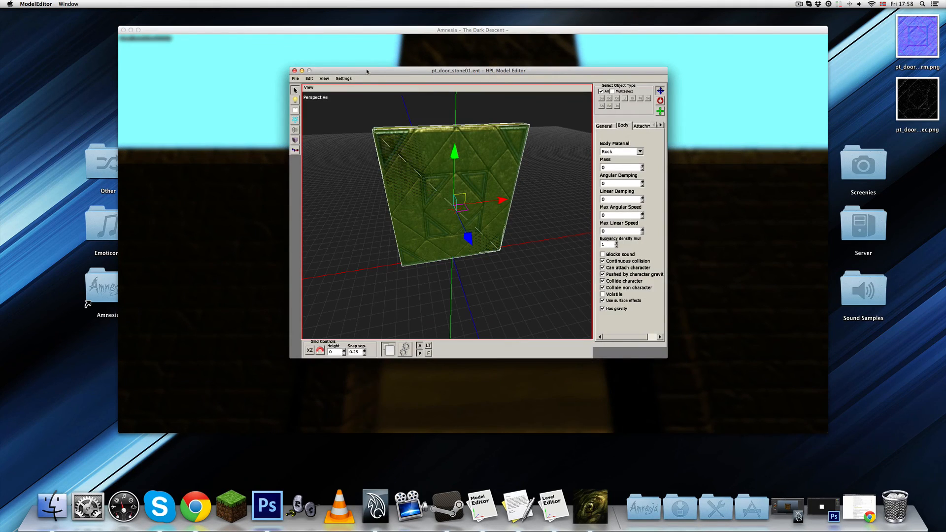
pyautogui.click(347, 86)
pyautogui.scroll(-5, 483, 231)
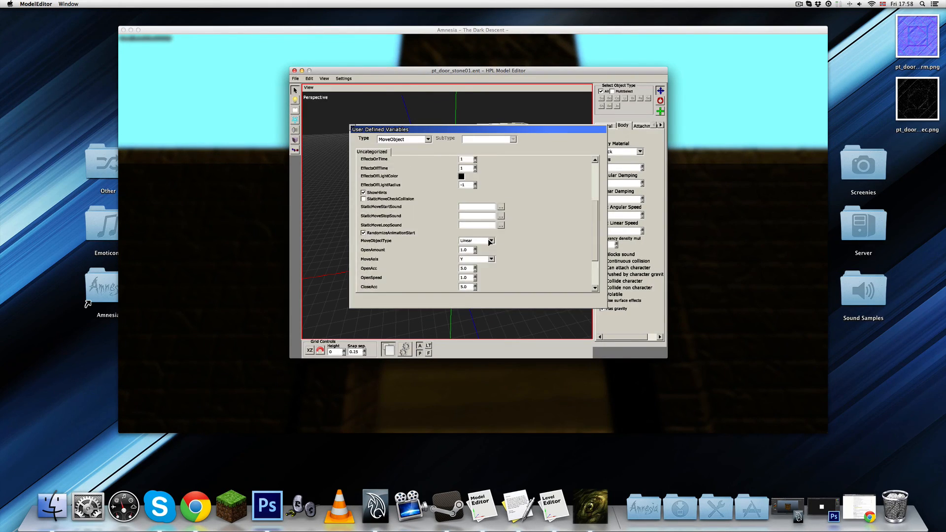
pyautogui.click(463, 209)
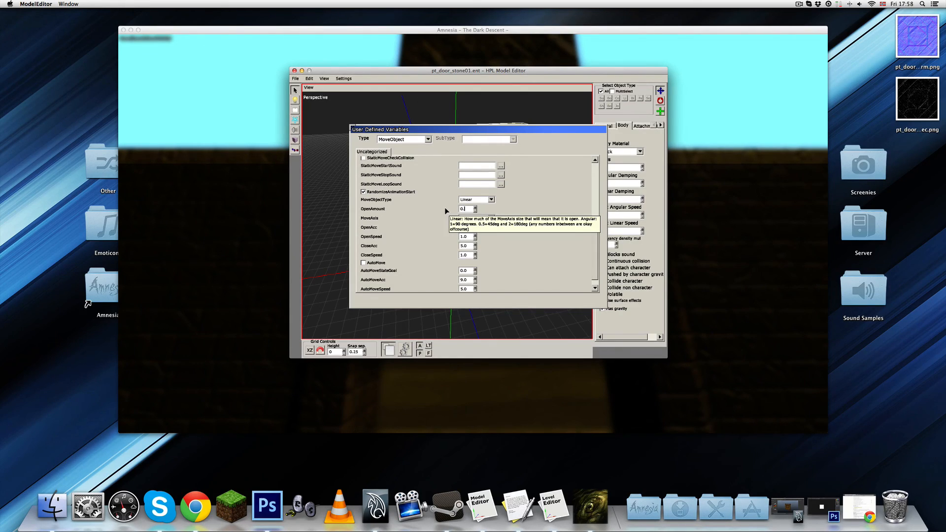
pyautogui.write('0.85')
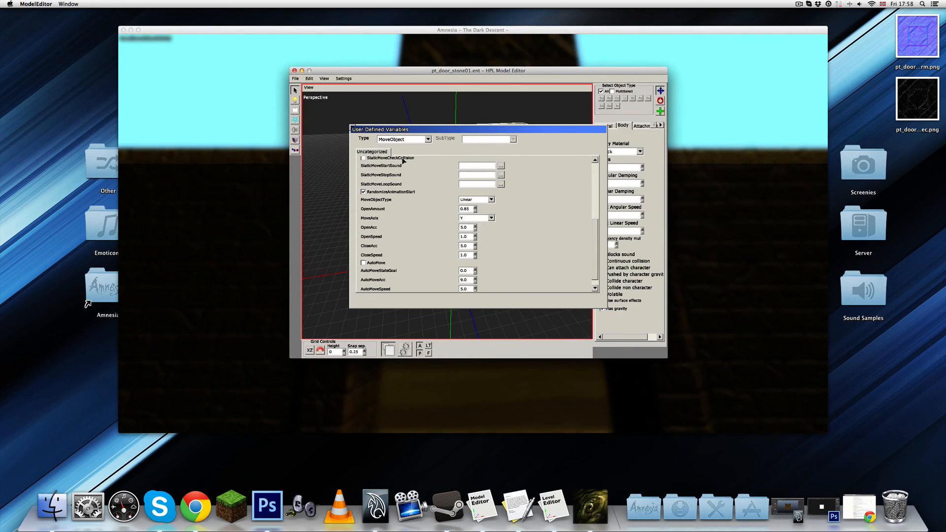
pyautogui.click(351, 131)
# Step: Return to Amnesia, resume play and reload the map to test the new open amount
pyautogui.click(271, 183)
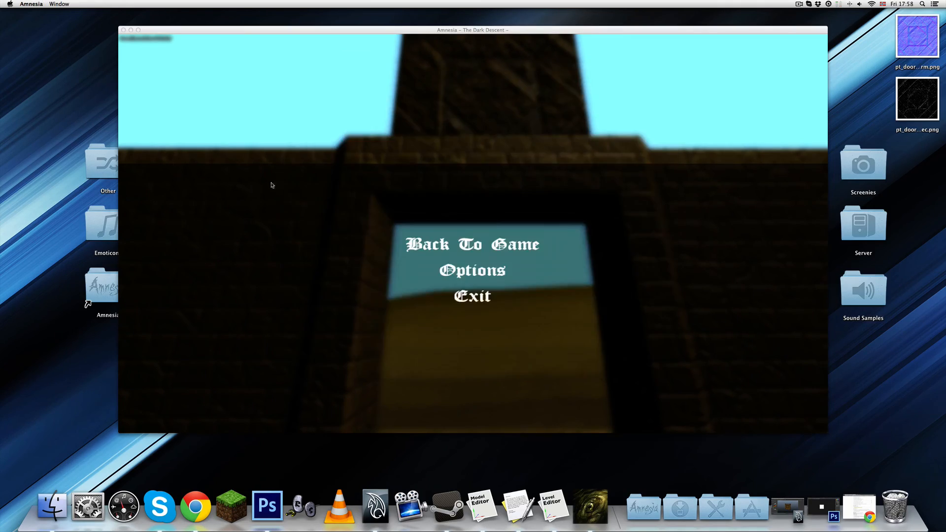
pyautogui.press('Escape')
pyautogui.press('F1')
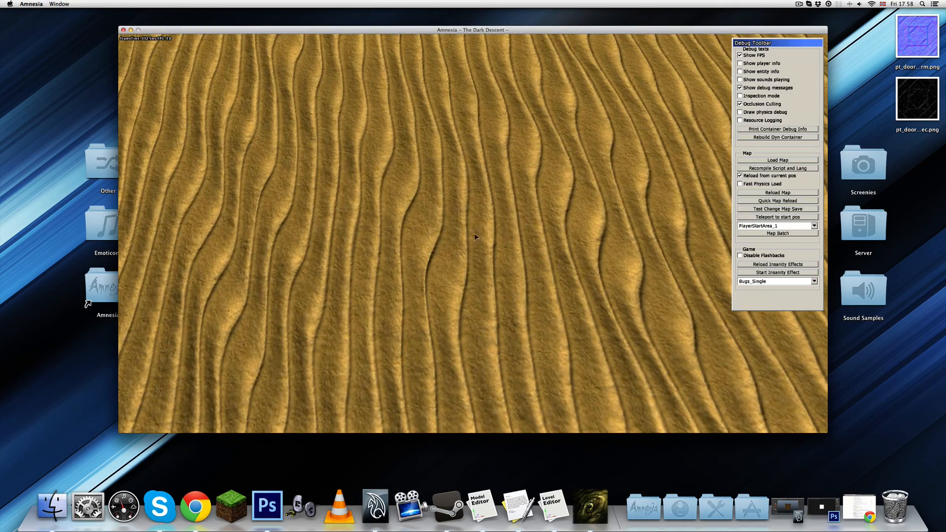
pyautogui.click(765, 195)
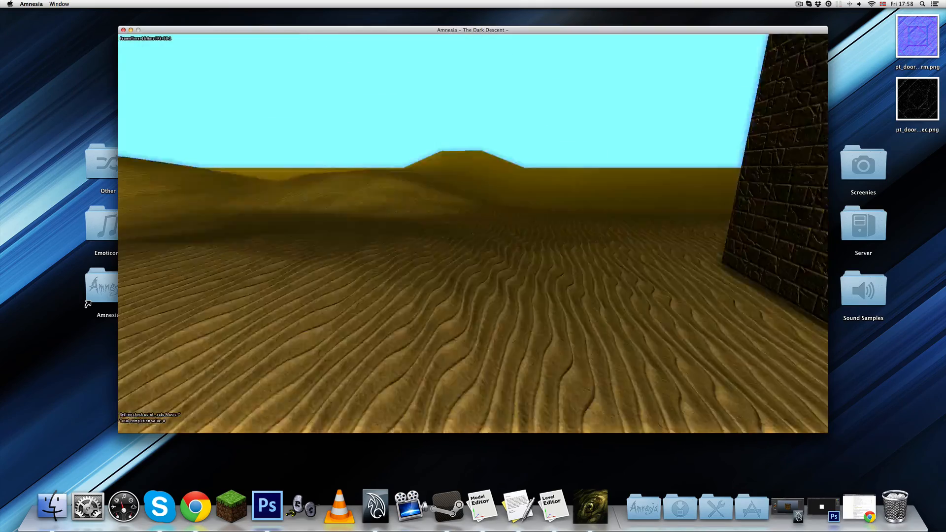
# Step: Approach the closed stone door, open it, walk through the doorway to check its raised position, and pause the game
pyautogui.press('w')
pyautogui.press('s')
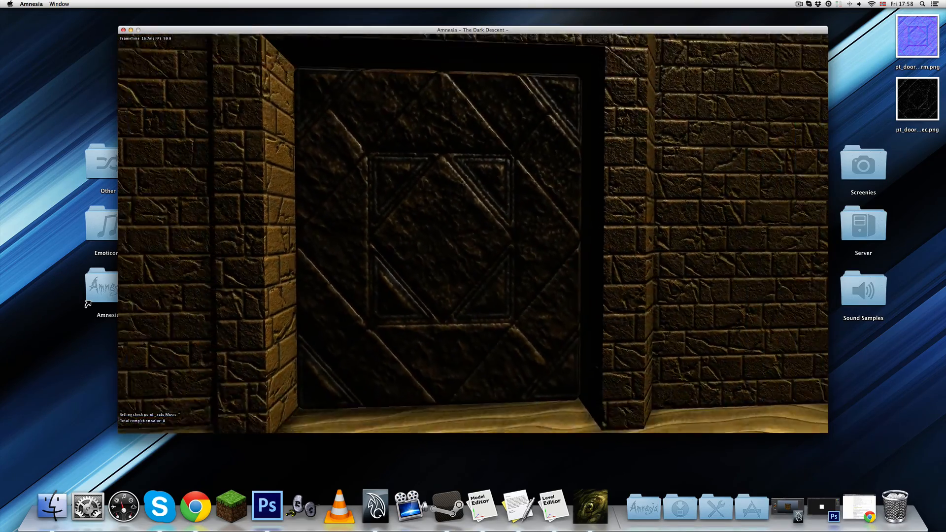
pyautogui.press('w')
pyautogui.press('s')
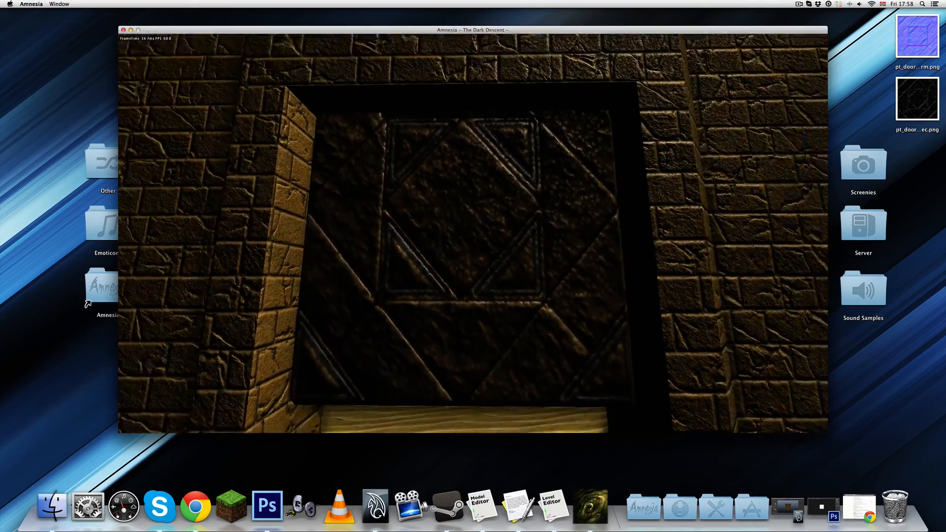
pyautogui.press('s')
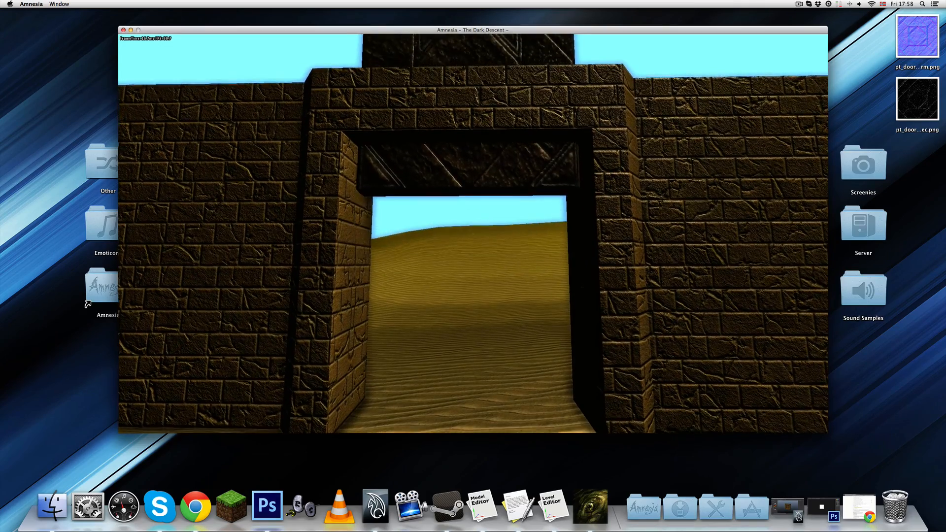
pyautogui.press('w')
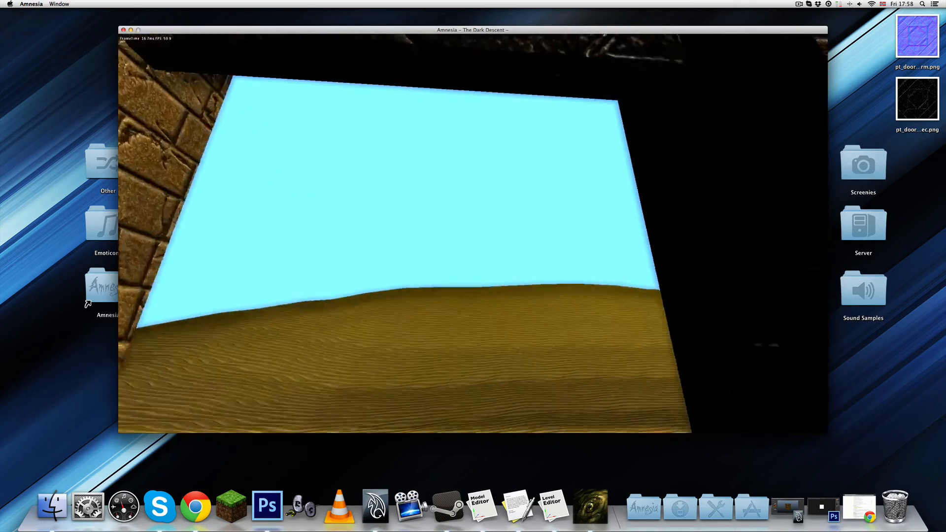
pyautogui.press('w')
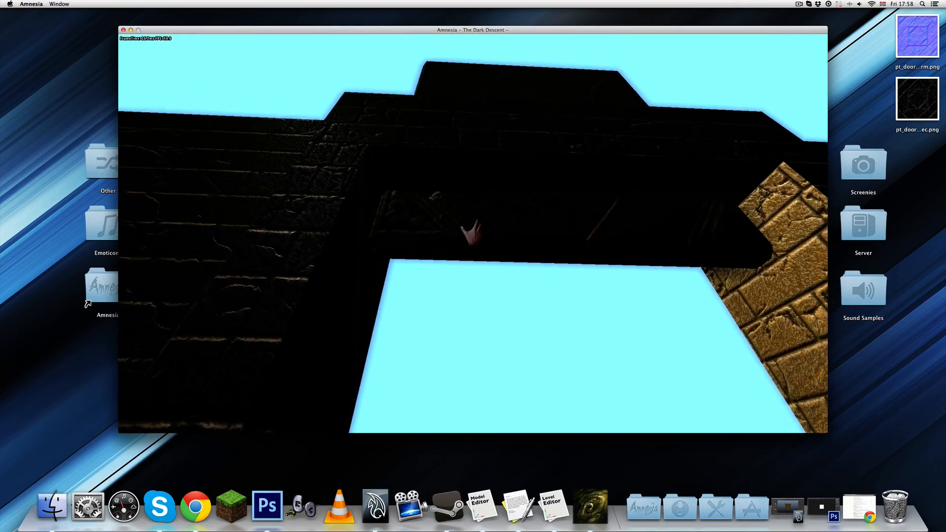
pyautogui.press('Escape')
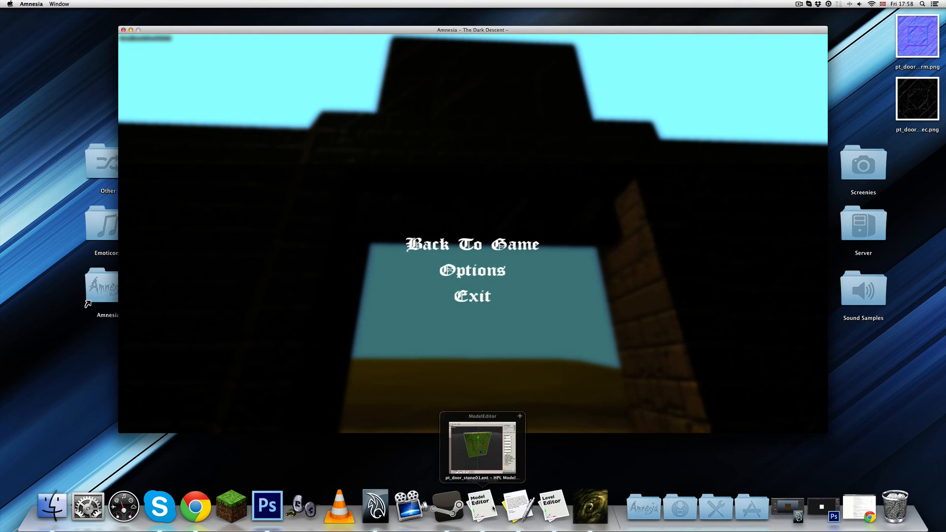
# Step: Resume the game, inspect the raised stone door from the far side of the doorway, and pause again
pyautogui.press('w')
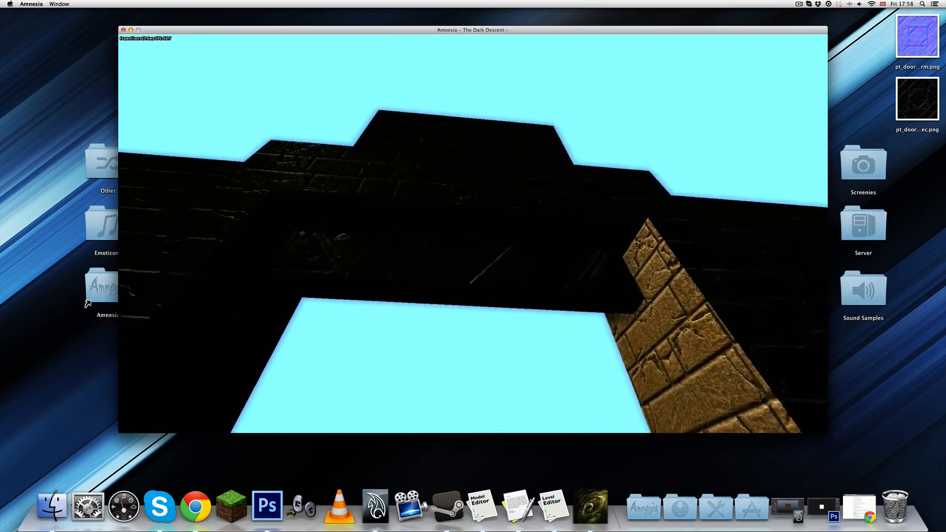
pyautogui.press('s')
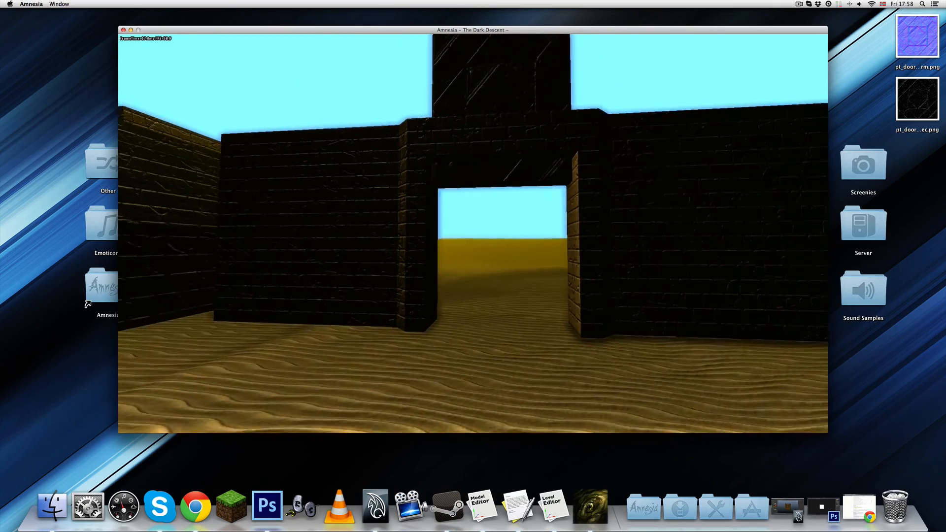
pyautogui.press('w')
pyautogui.press('Escape')
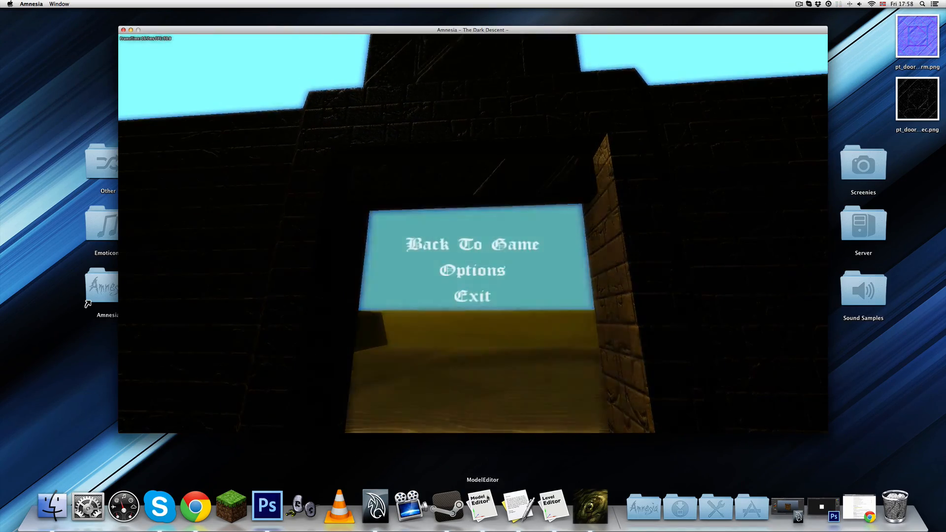
pyautogui.click(482, 506)
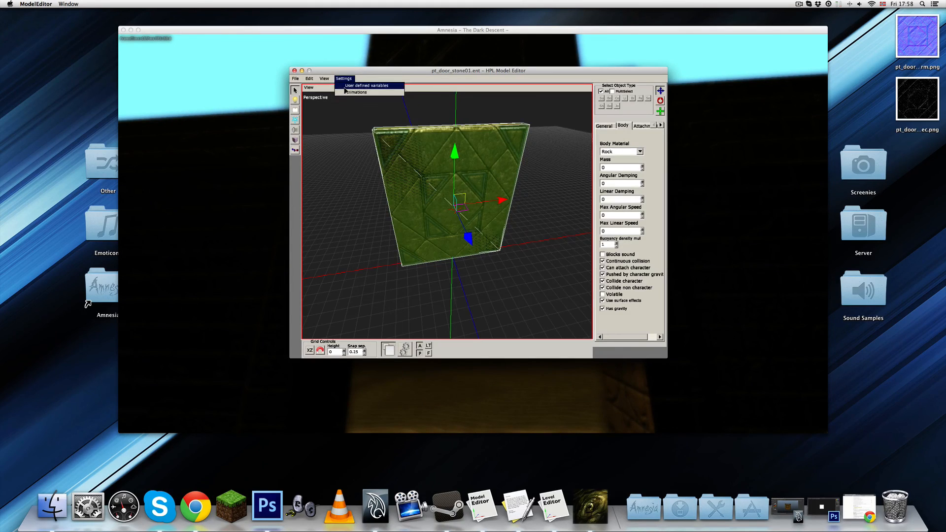
pyautogui.click(346, 88)
pyautogui.click(352, 129)
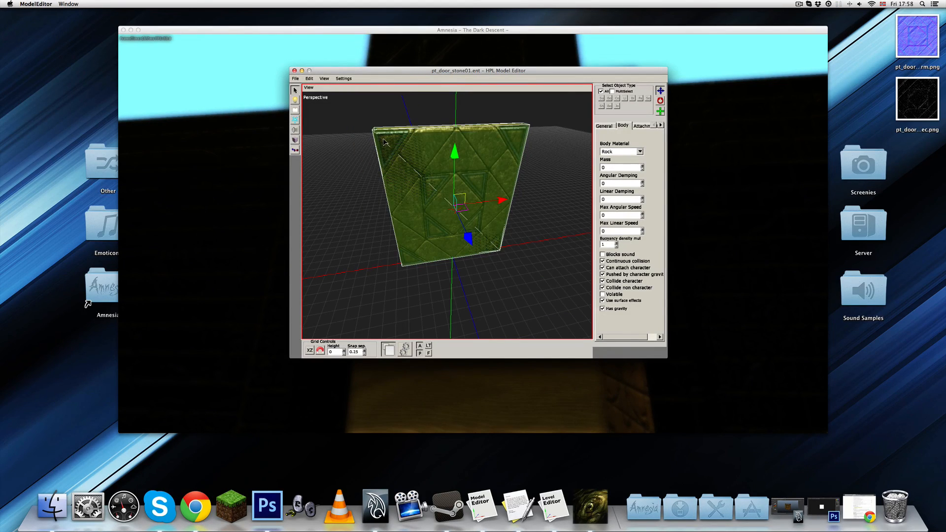
pyautogui.click(284, 96)
pyautogui.press('Escape')
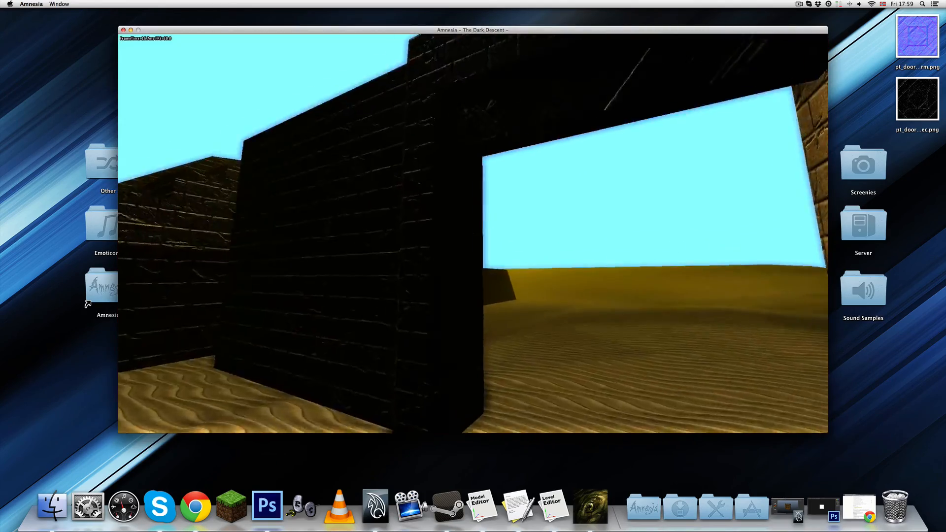
# Step: Walk back and forth through the doorway and examine how the raised stone door sits in the frame from both sides
pyautogui.press('w')
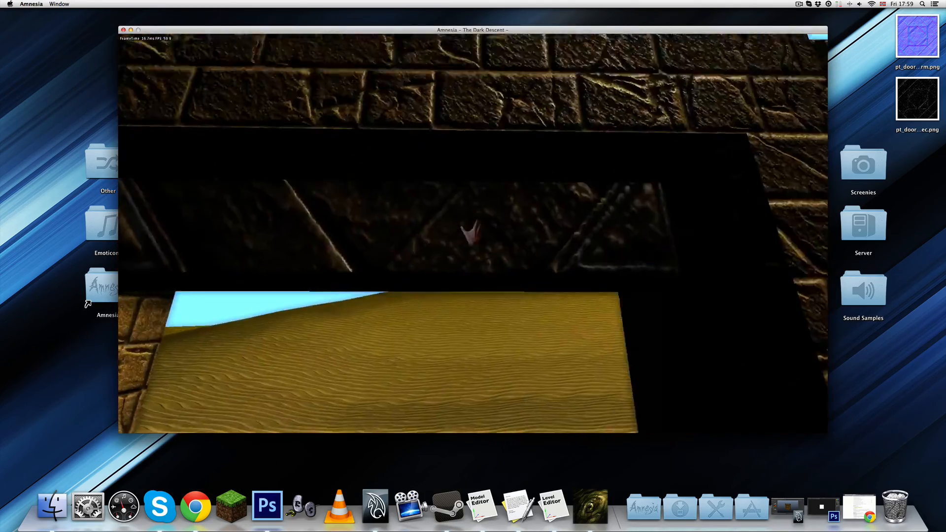
pyautogui.press('s')
pyautogui.press('w')
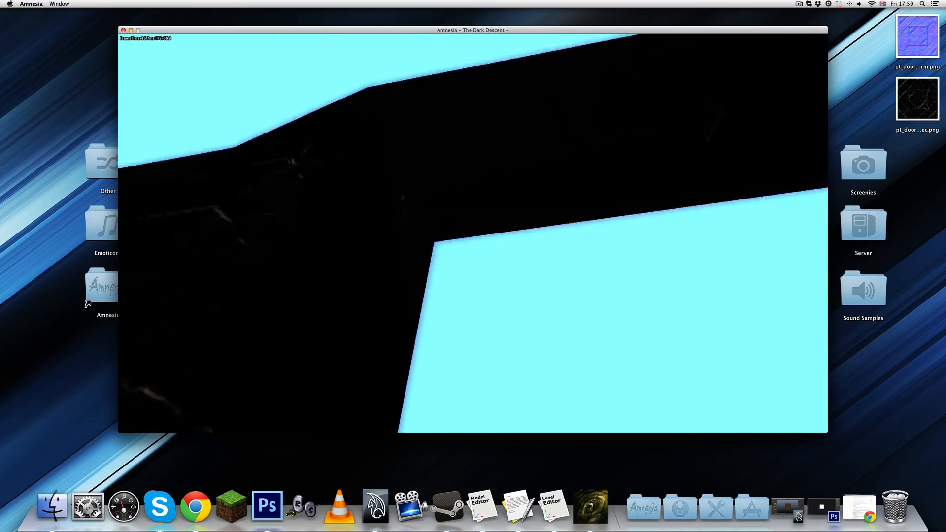
pyautogui.press('s')
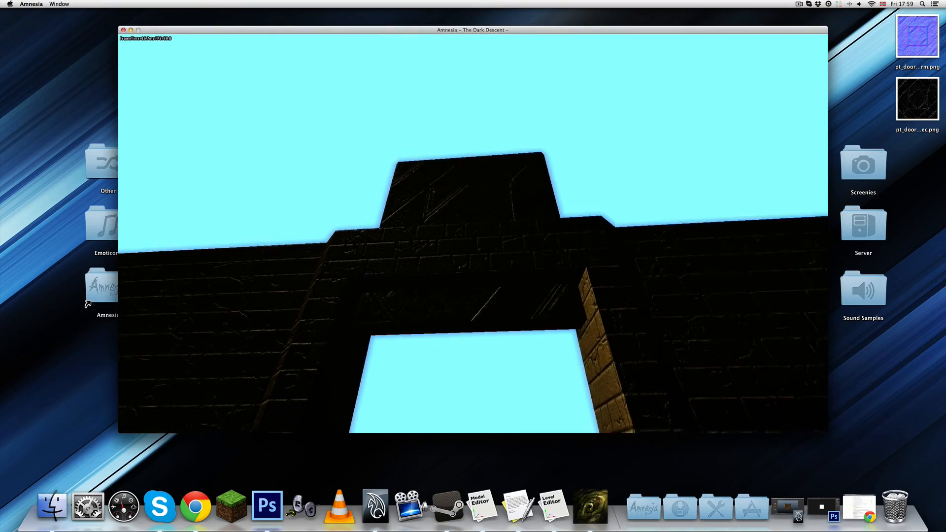
pyautogui.press('w')
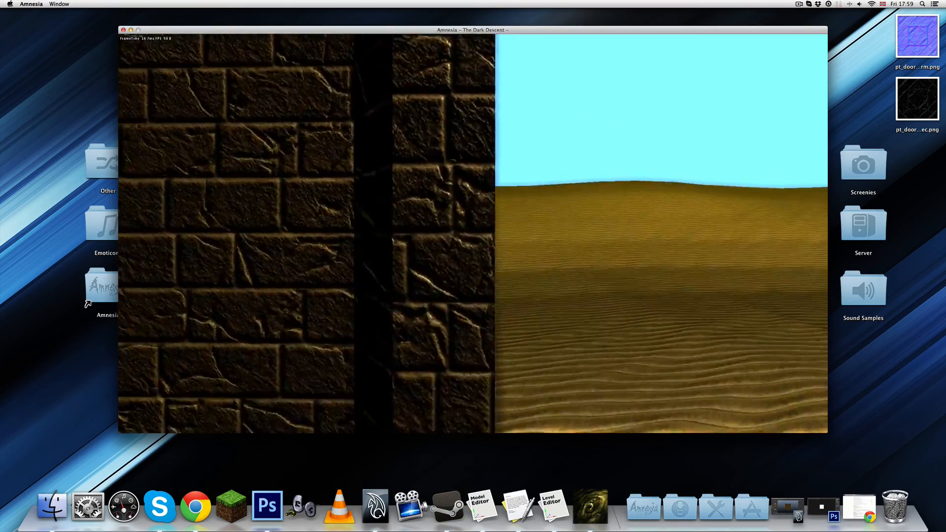
pyautogui.press('s')
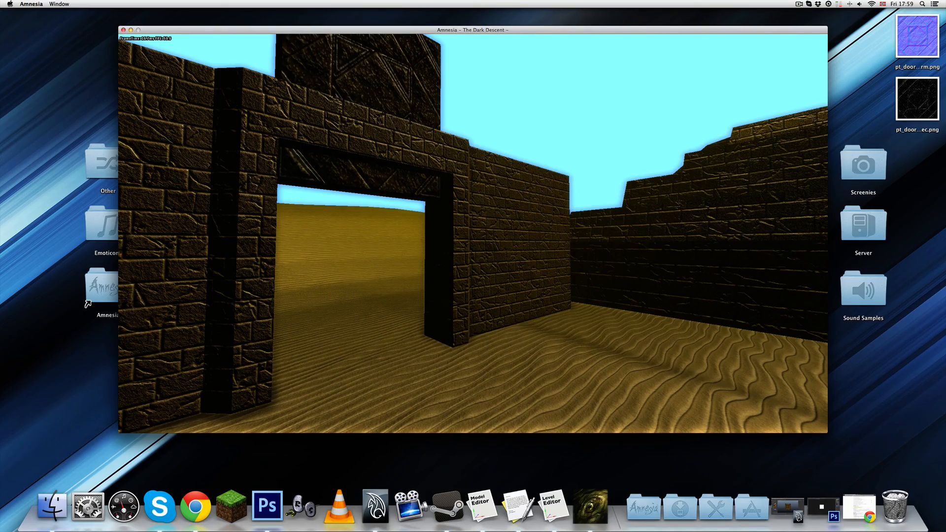
pyautogui.press('w')
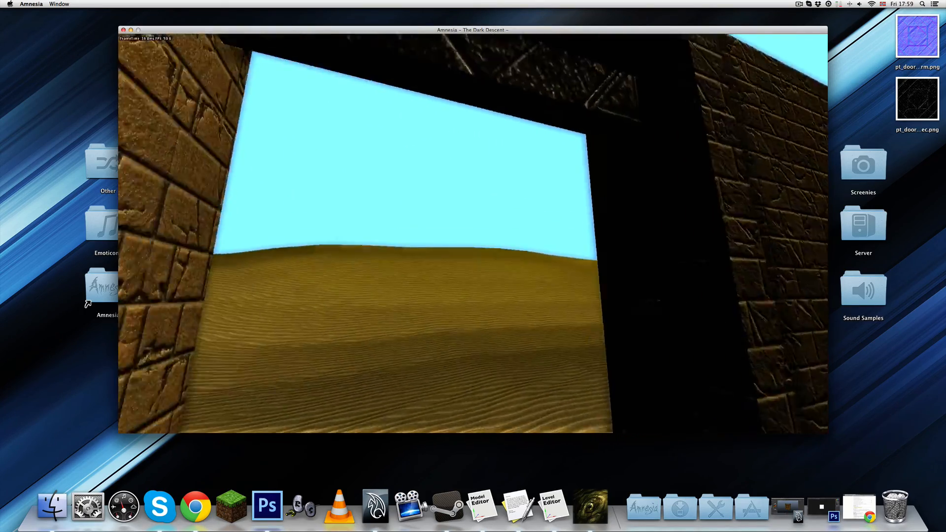
pyautogui.press('w')
pyautogui.press('s')
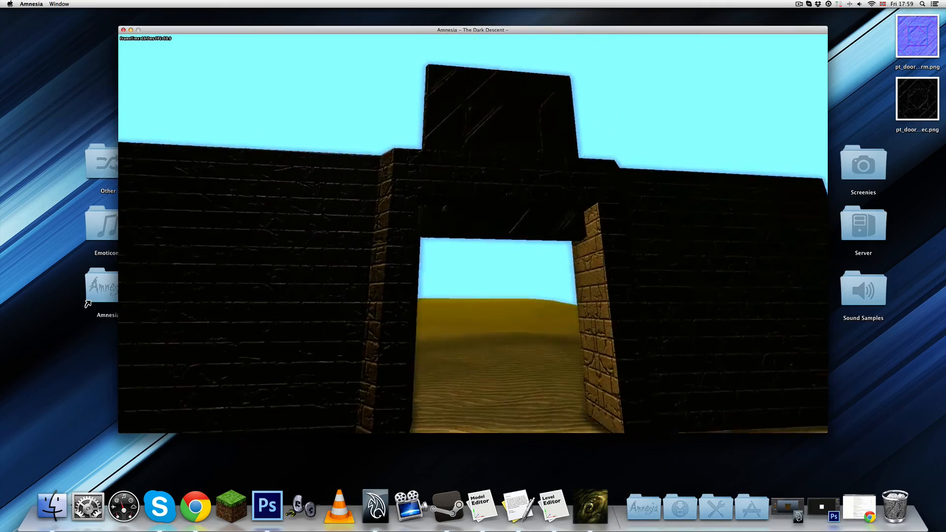
pyautogui.press('s')
pyautogui.press('w')
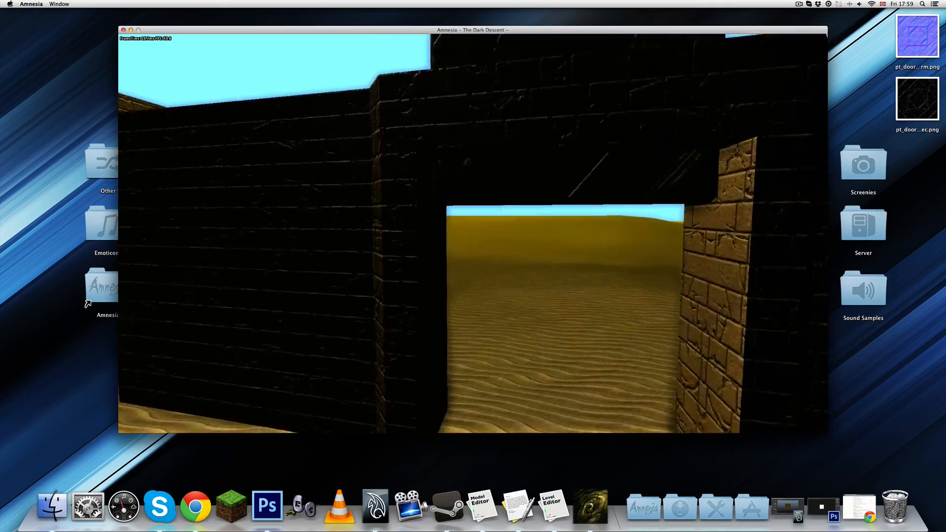
pyautogui.press('w')
pyautogui.press('s')
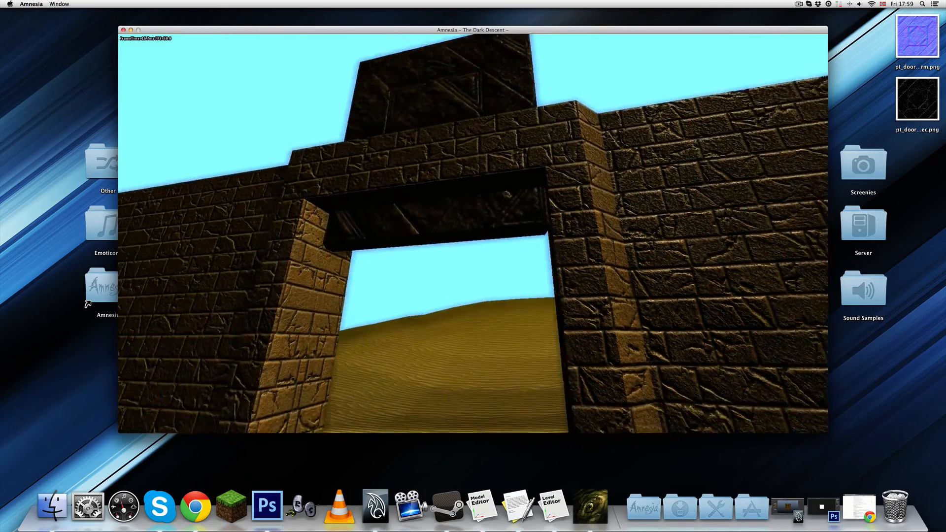
pyautogui.press('w')
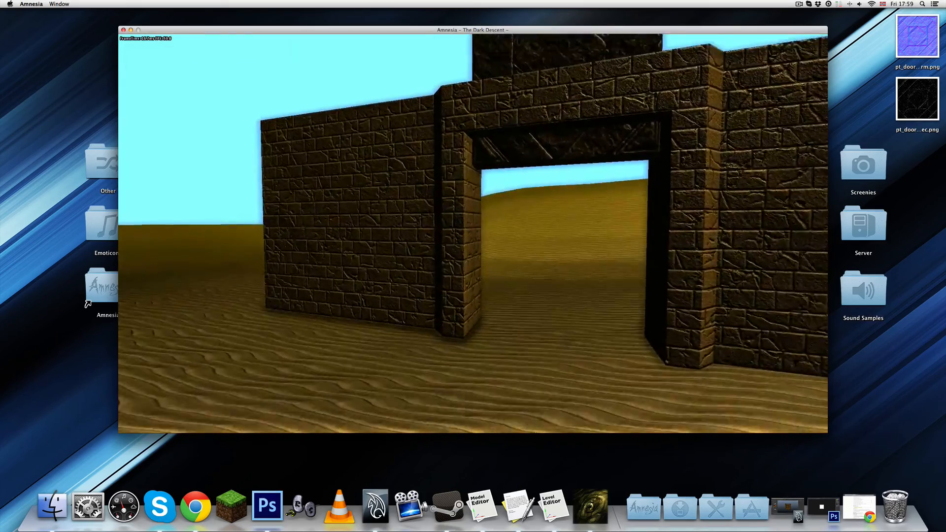
pyautogui.press('w')
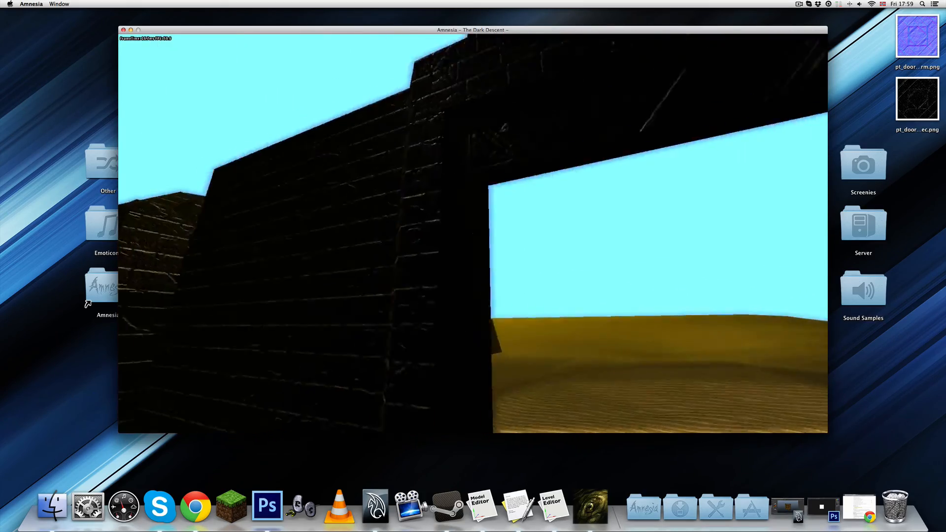
# Step: Walk along the wall to the lantern lying on the sand and pick it up
pyautogui.press('w')
pyautogui.press('a')
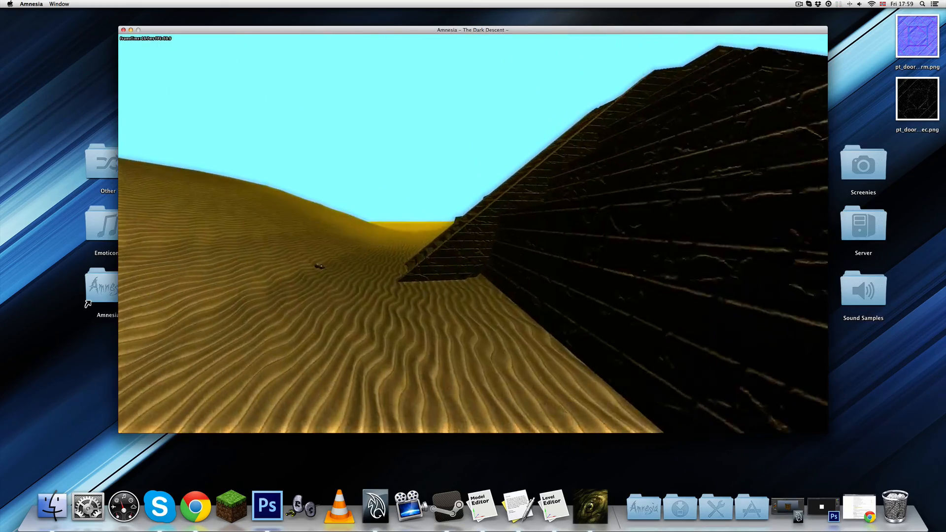
pyautogui.press('w')
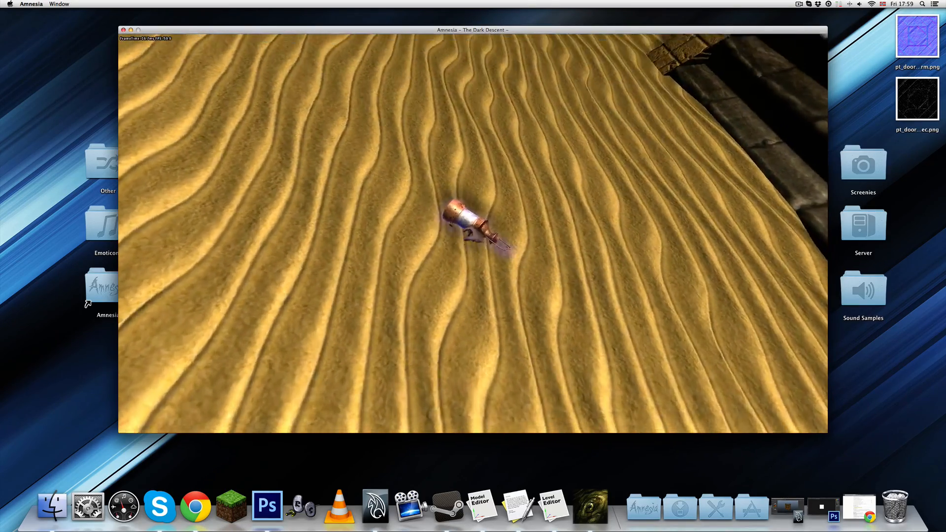
pyautogui.click(473, 233)
# Step: Light the lantern and examine the stone door and doorway by its light from near and farther back
pyautogui.press('f')
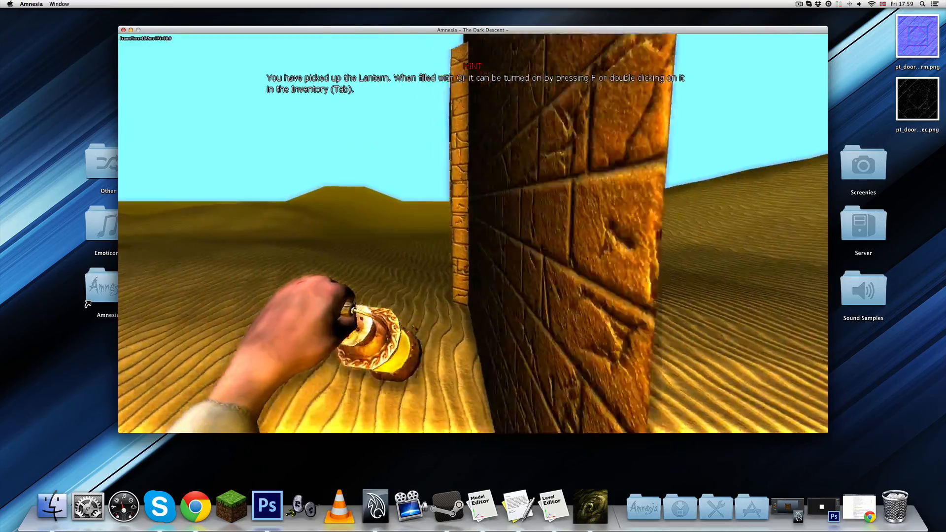
pyautogui.press('w')
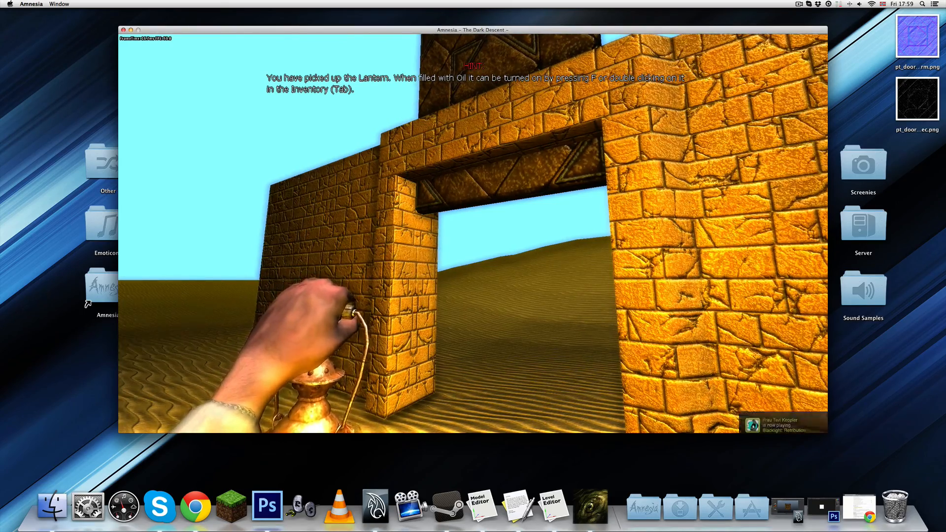
pyautogui.press('s')
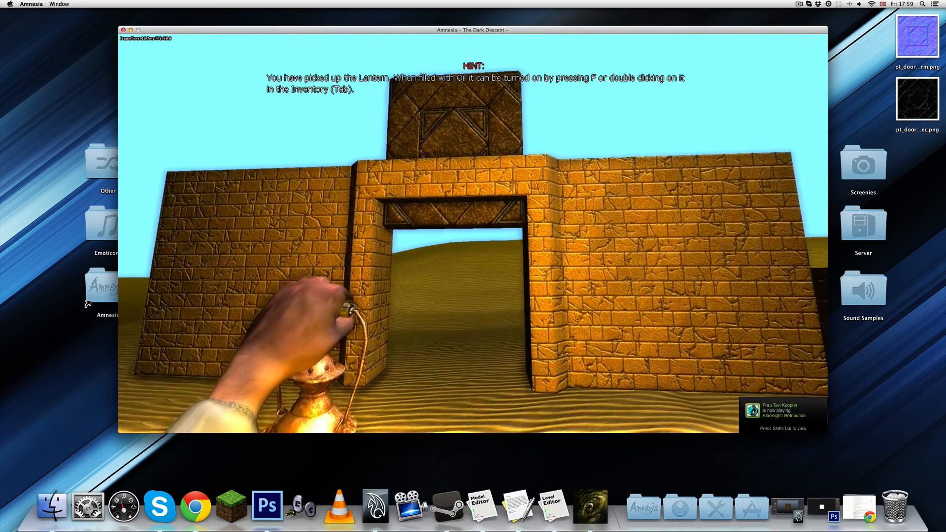